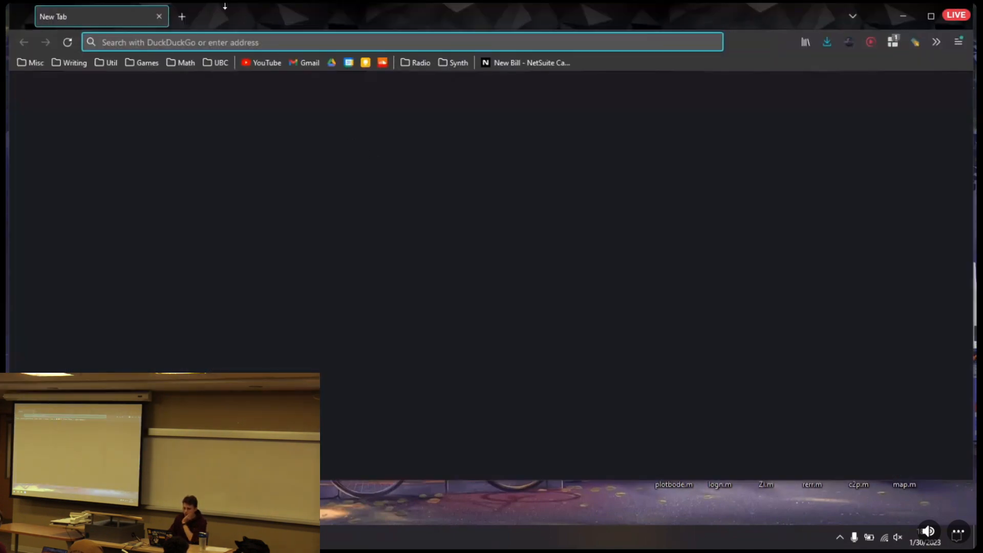
Open the DigiKey Canada website, digikey.ca
left_click(254, 40)
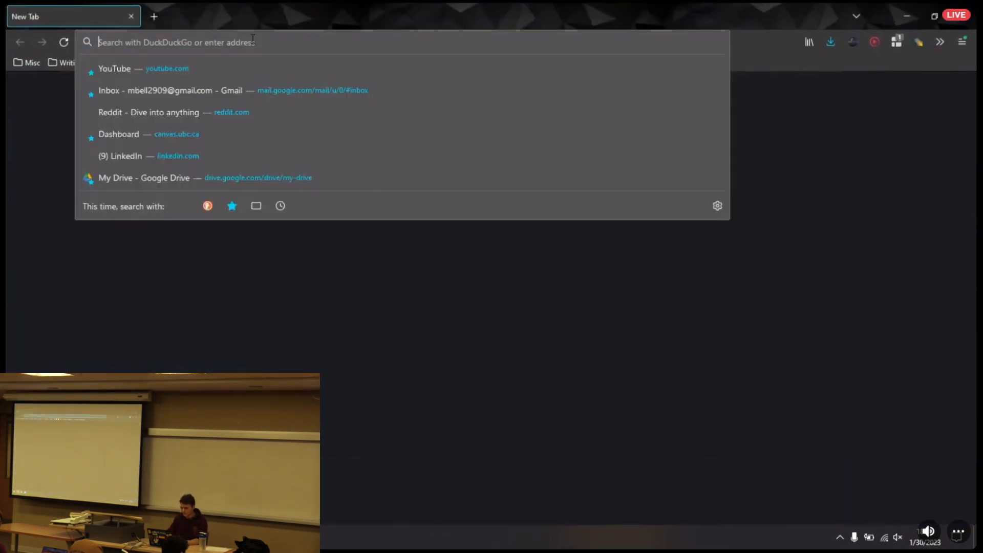
type("Digikey.ca/")
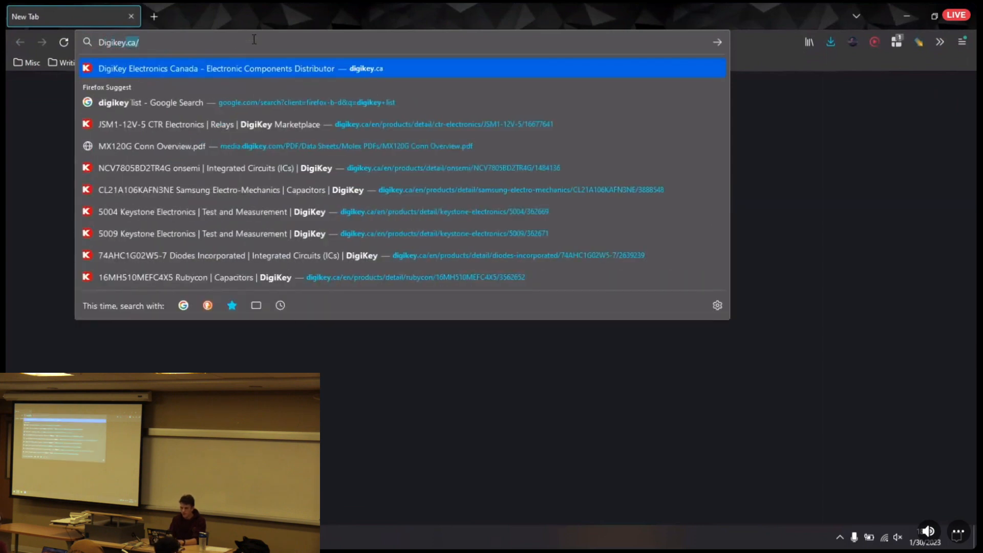
key("Return")
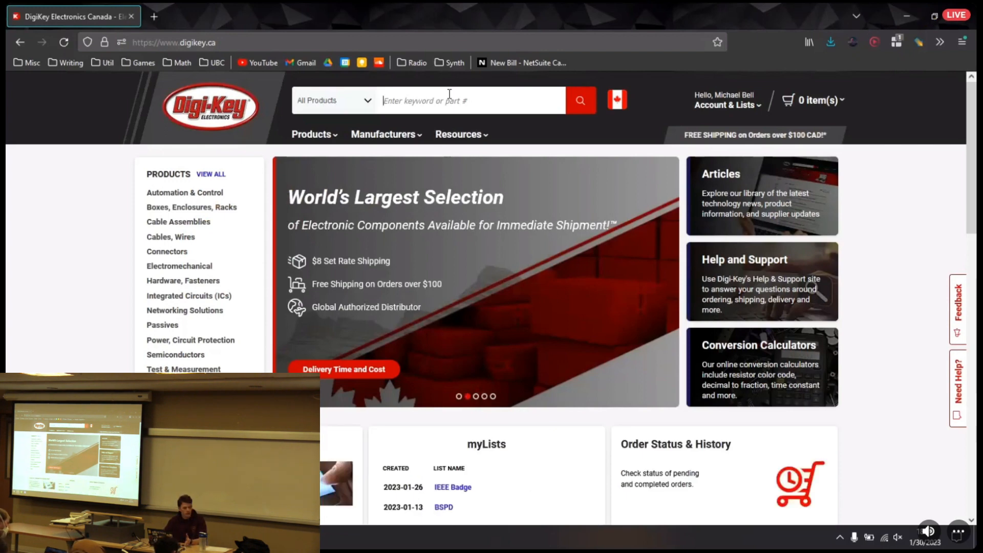
Search all products for "Resistor" and open the Chip Resistor - Surface Mount category
type("Resist")
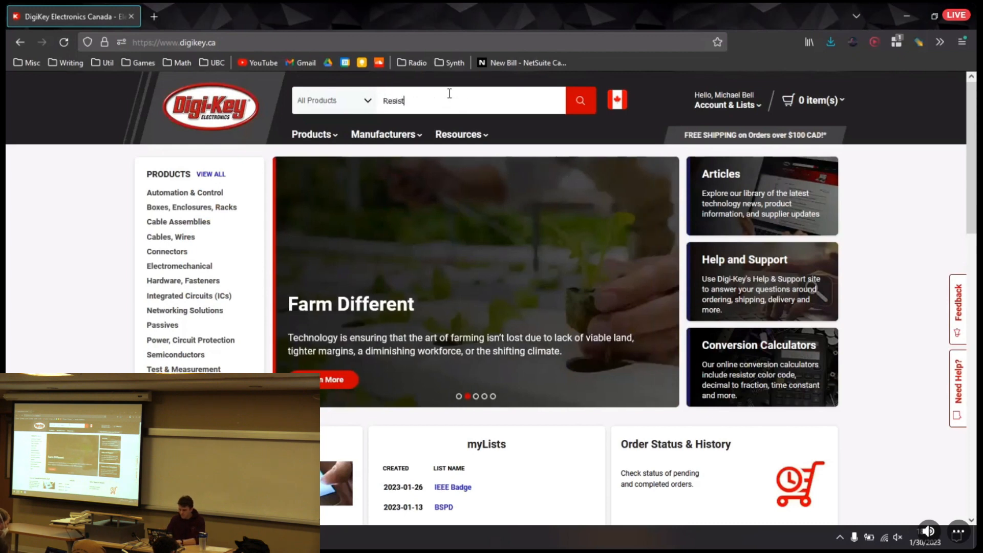
type("or")
key("Return")
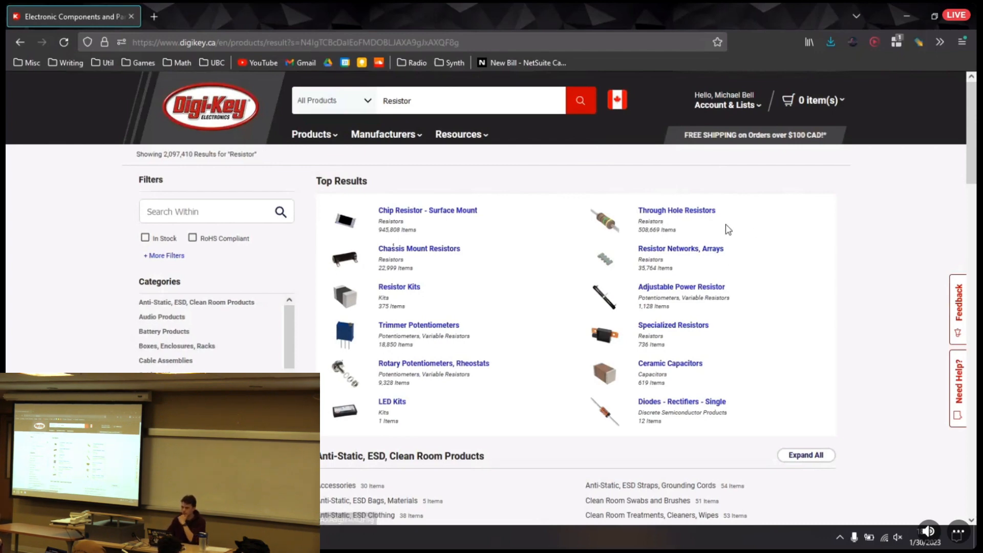
left_click(439, 218)
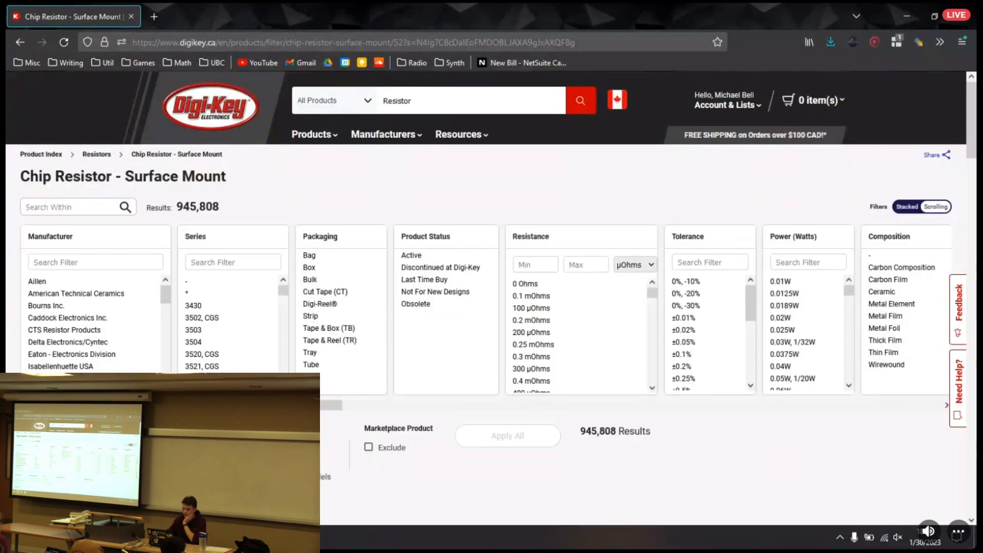
left_click_drag(277, 405, 407, 380)
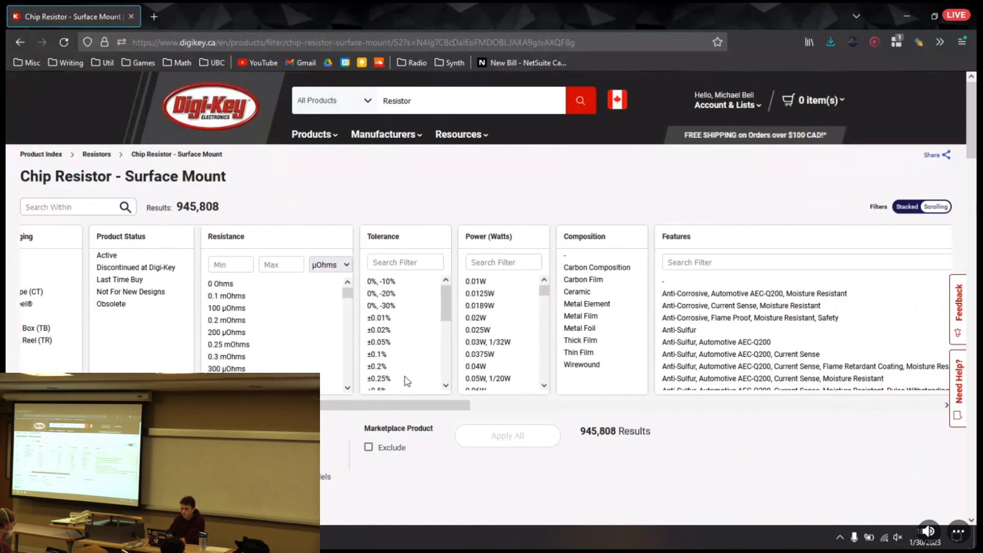
left_click_drag(584, 431, 630, 431)
left_click(631, 457)
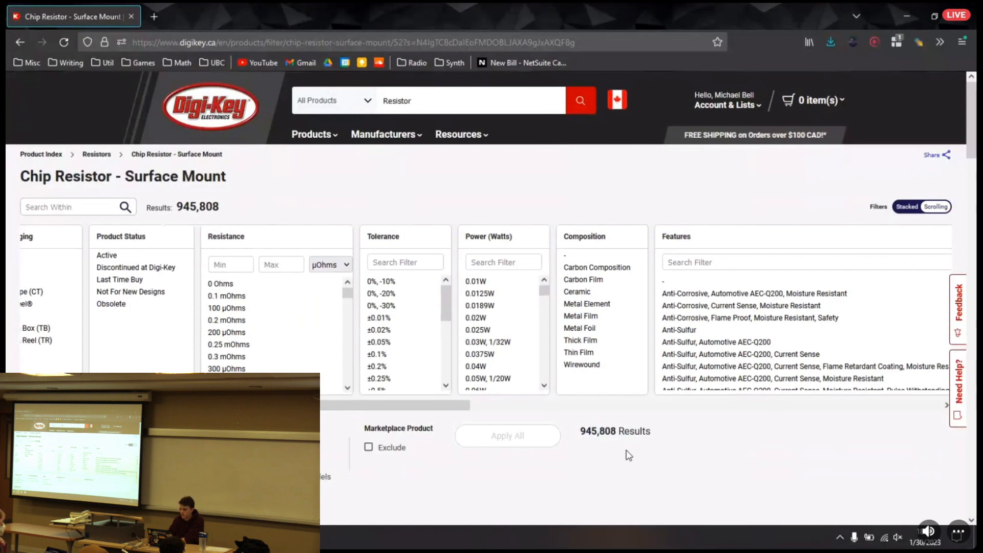
left_click_drag(399, 406, 228, 364)
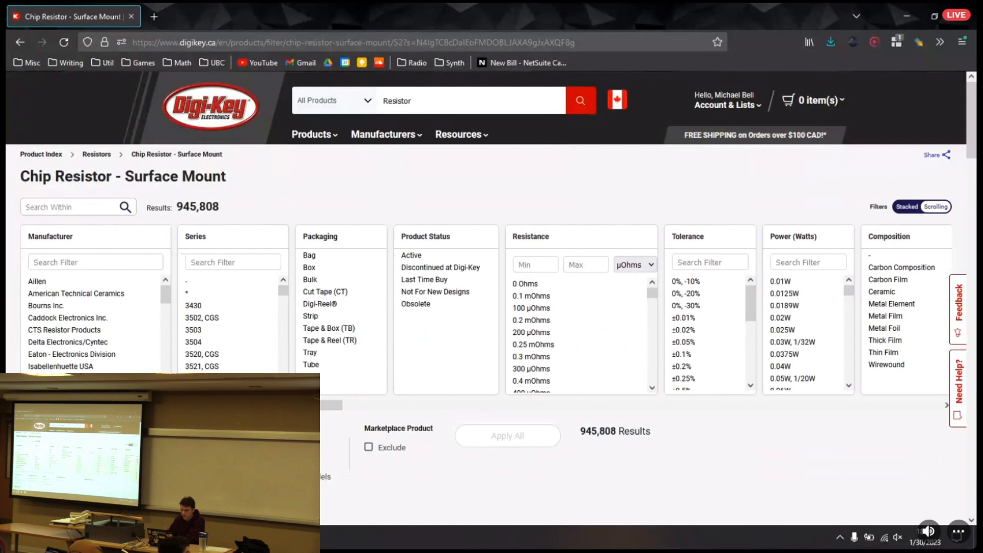
Try to filter the resistance by a minimum of 470 Ohms, and clear that minimum again
scroll(371, 380, "right", 3)
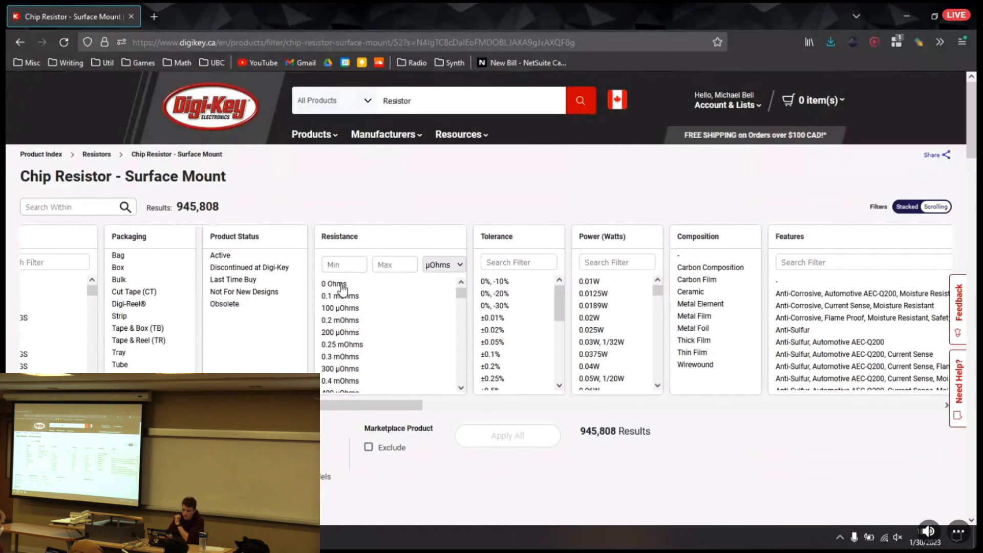
left_click(349, 264)
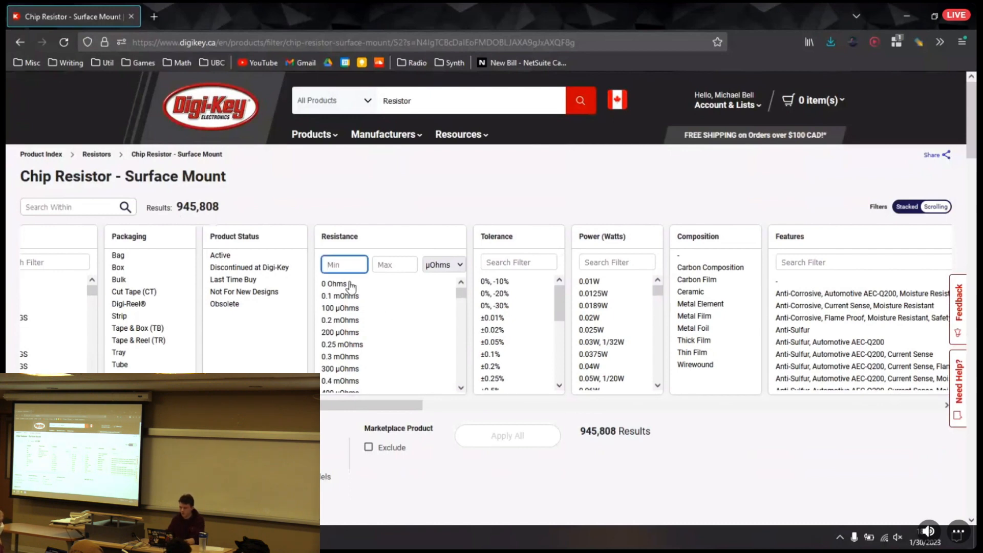
type("470")
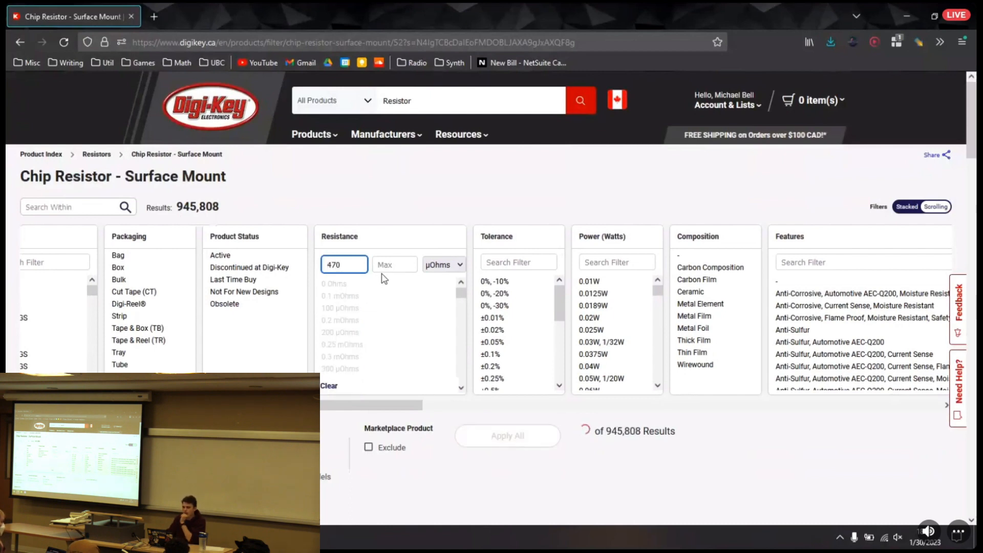
left_click(386, 263)
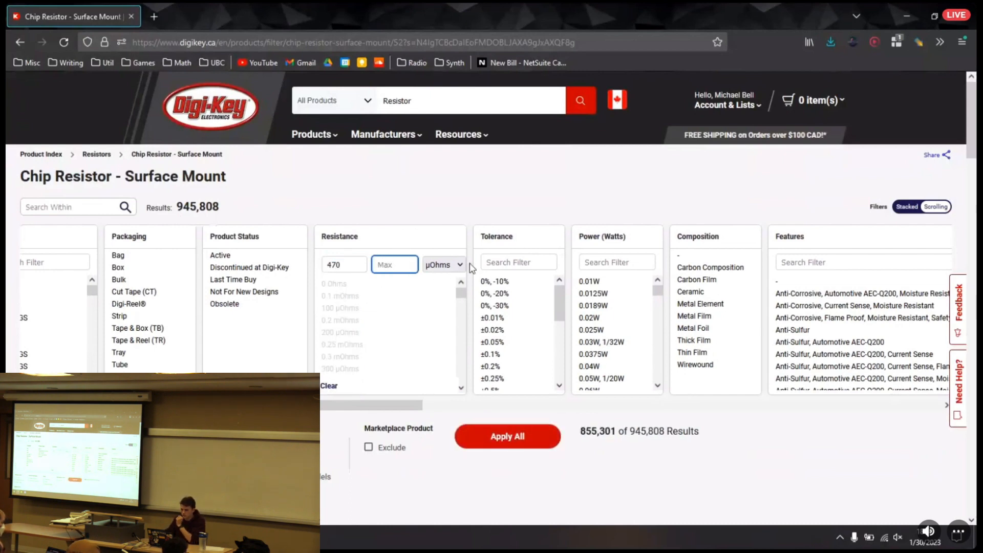
left_click(451, 264)
left_click(437, 313)
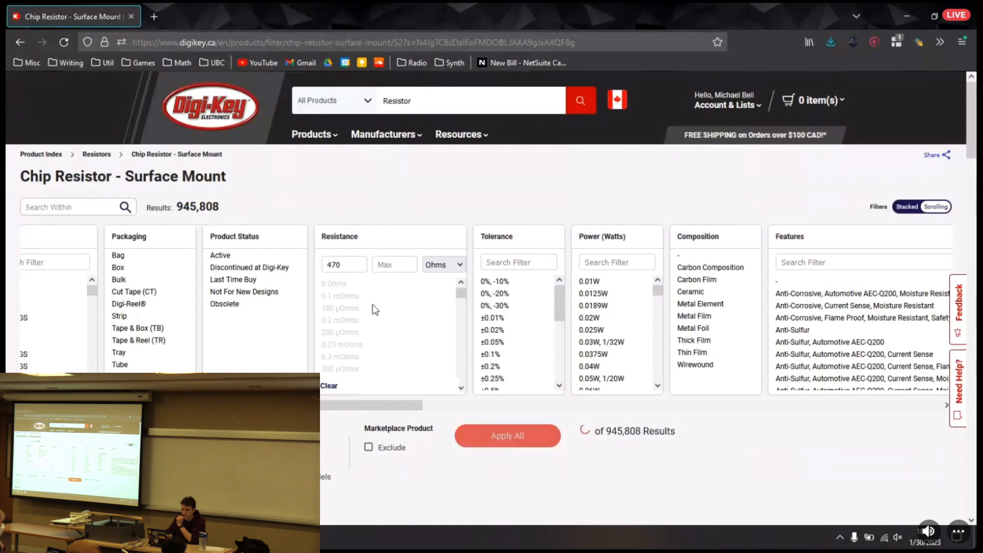
scroll(367, 311, "down", 10)
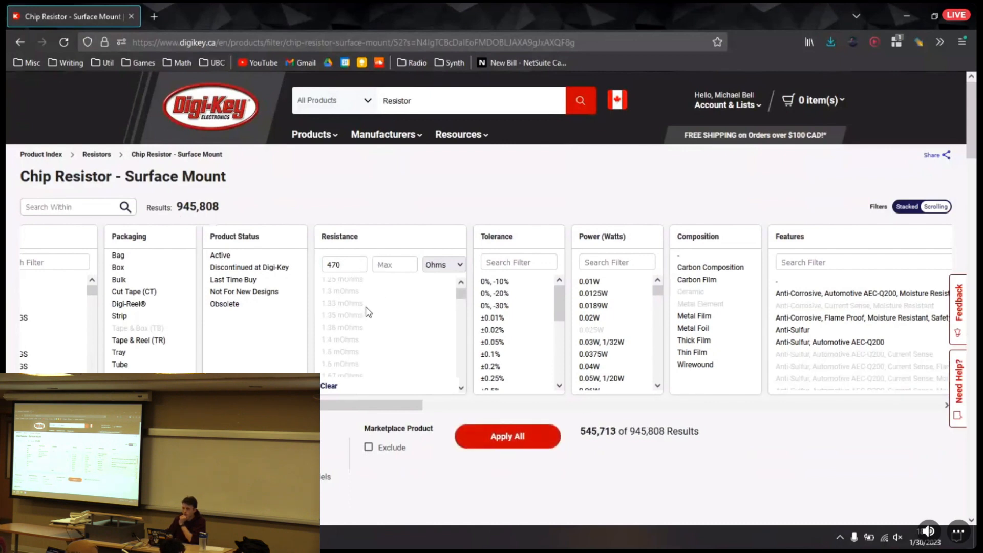
scroll(367, 311, "down", 10)
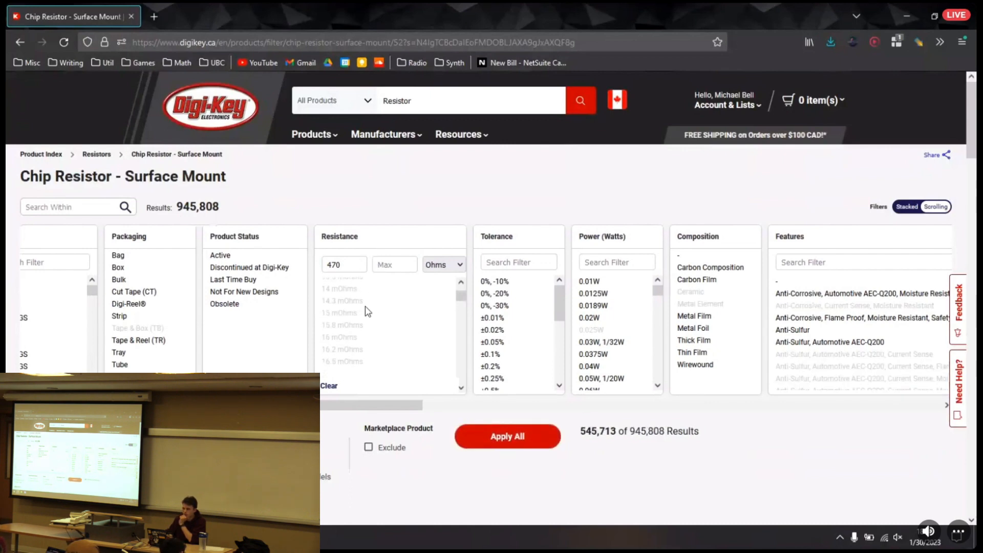
scroll(364, 288, "down", 2)
double_click(348, 265)
key("BackSpace")
Select 470 mOhms in the list of resistance values
left_click_drag(462, 300, 461, 307)
scroll(330, 359, "down", 5)
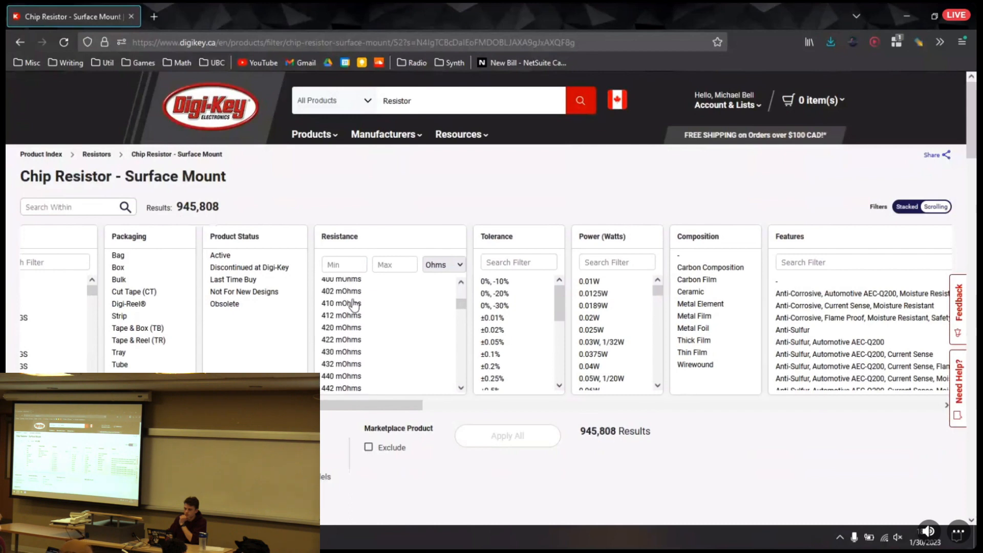
scroll(341, 358, "down", 2)
scroll(347, 344, "down", 2)
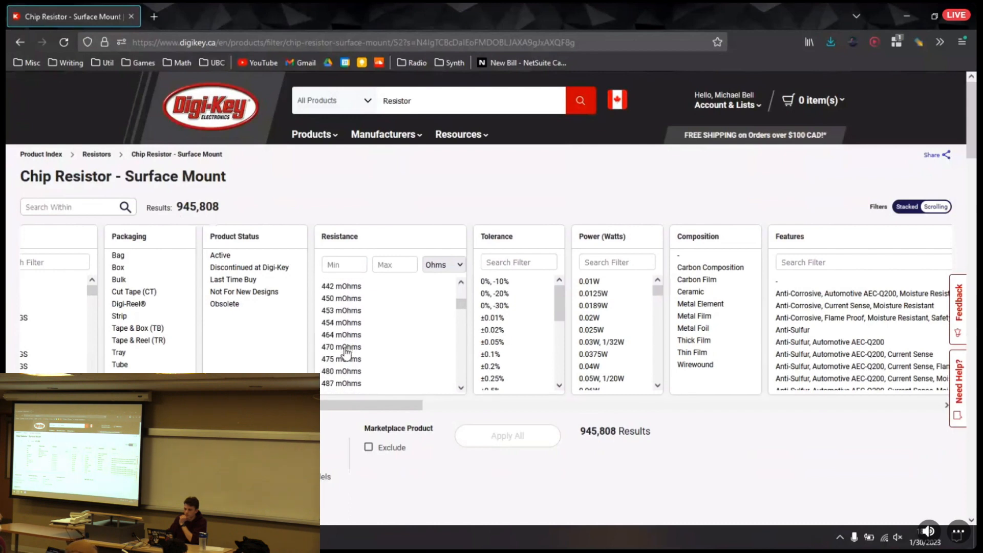
left_click(349, 345)
Add 470 Ohms to the selection in the list of resistance values
scroll(361, 327, "down", 20)
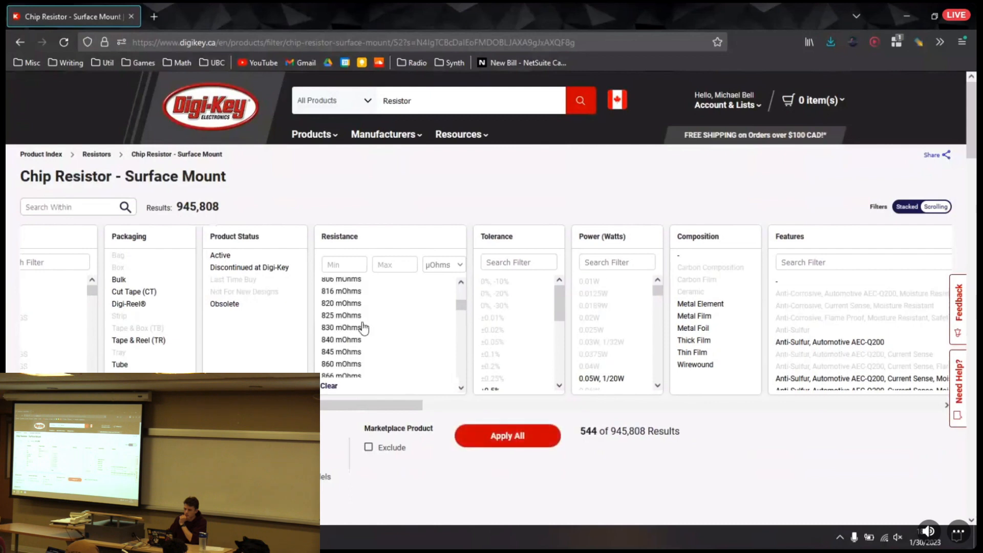
scroll(357, 328, "down", 20)
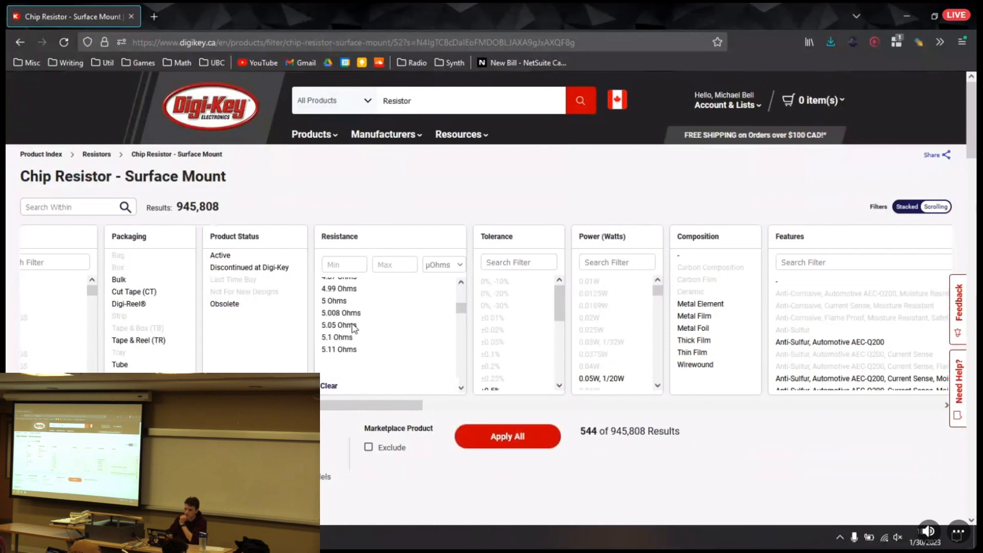
scroll(351, 328, "down", 20)
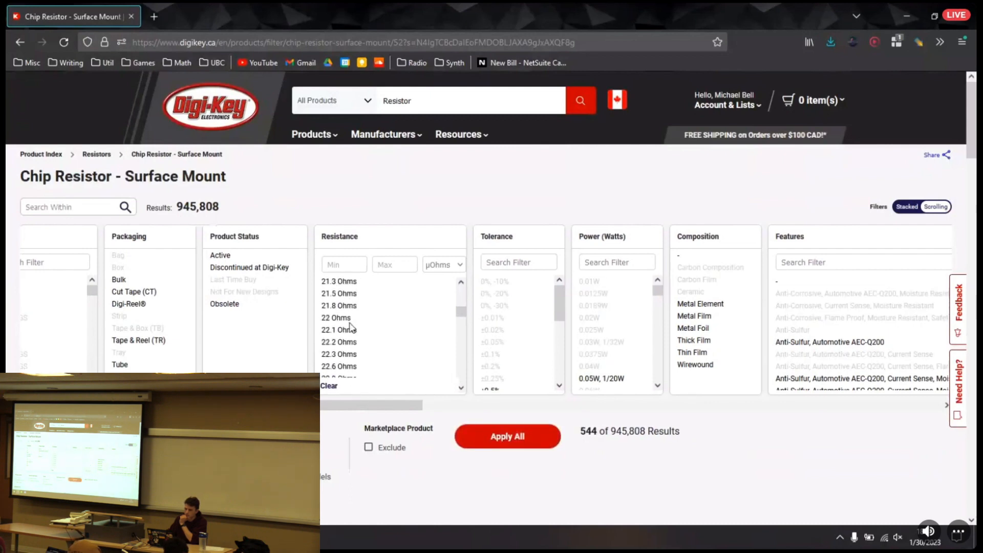
scroll(350, 326, "down", 20)
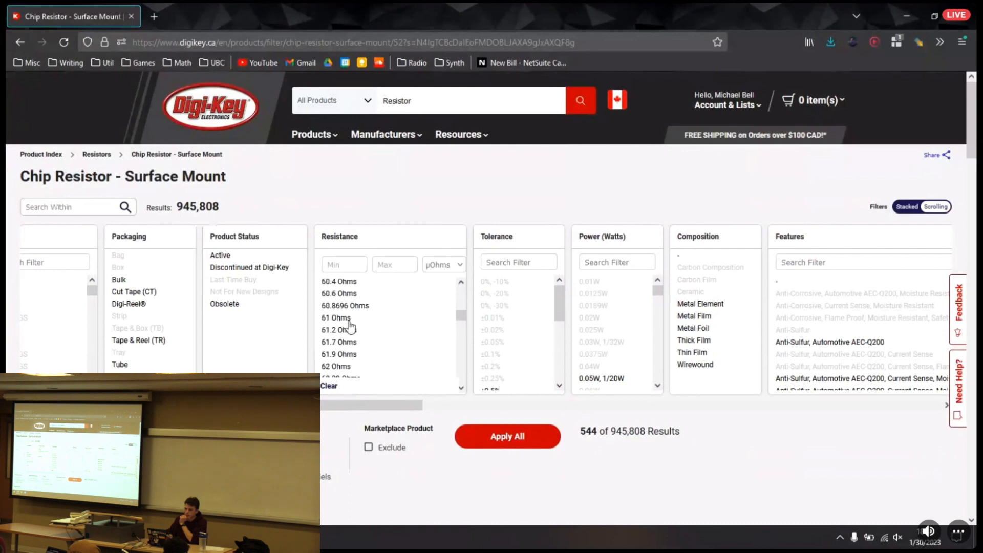
scroll(352, 325, "down", 20)
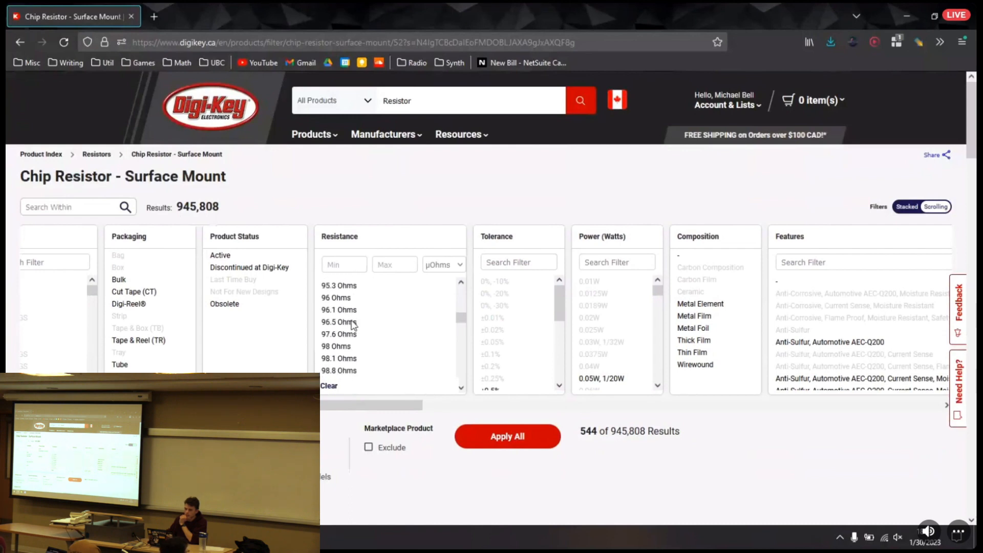
scroll(352, 328, "down", 20)
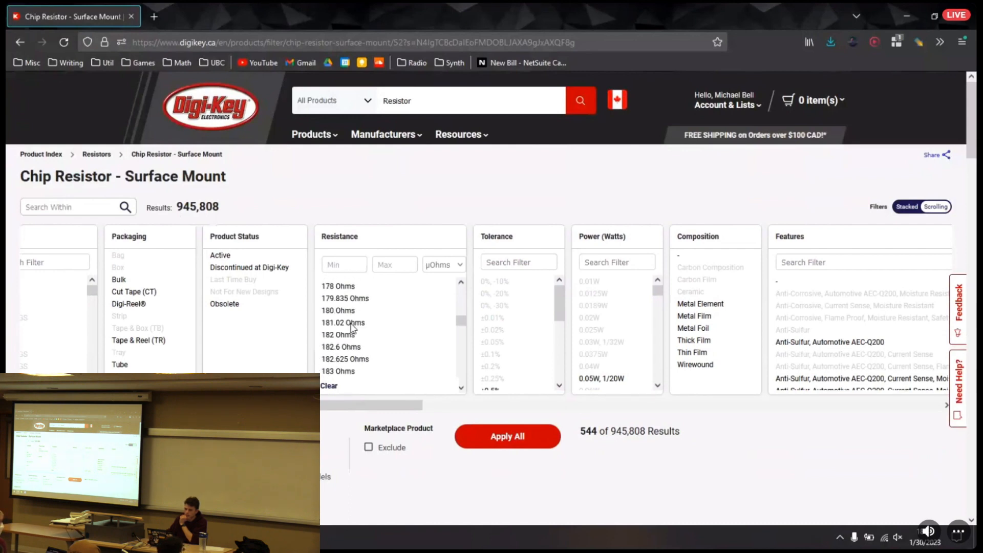
scroll(352, 328, "down", 20)
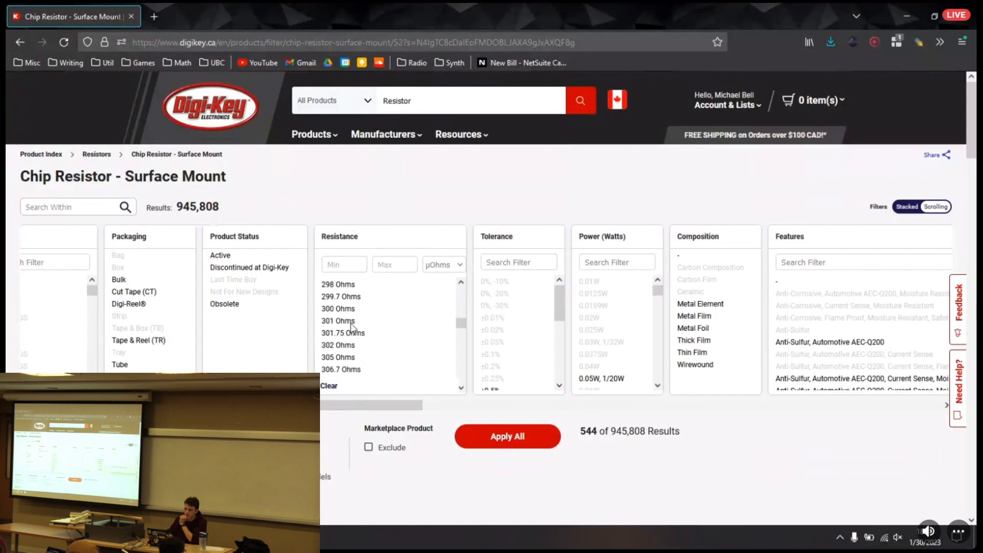
scroll(352, 326, "down", 6)
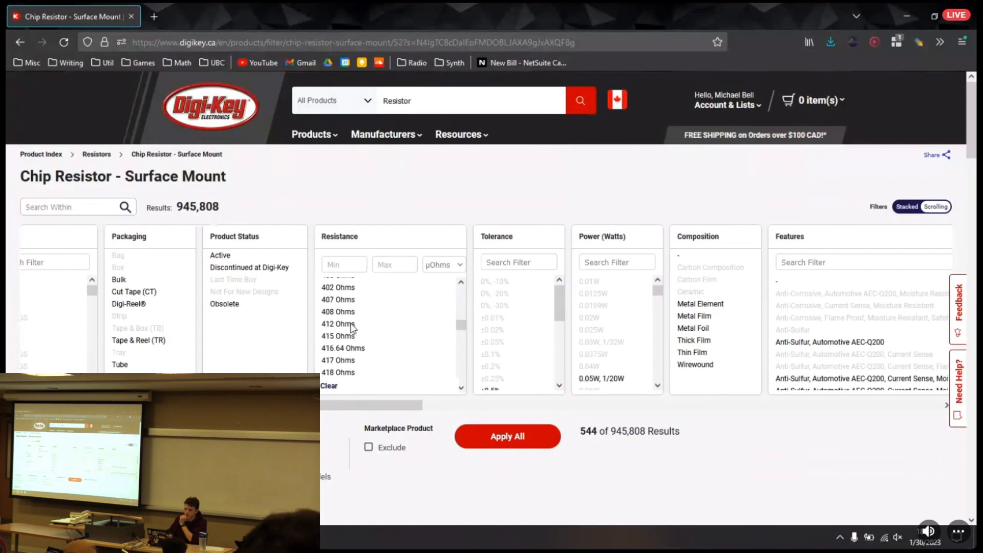
scroll(344, 327, "down", 10)
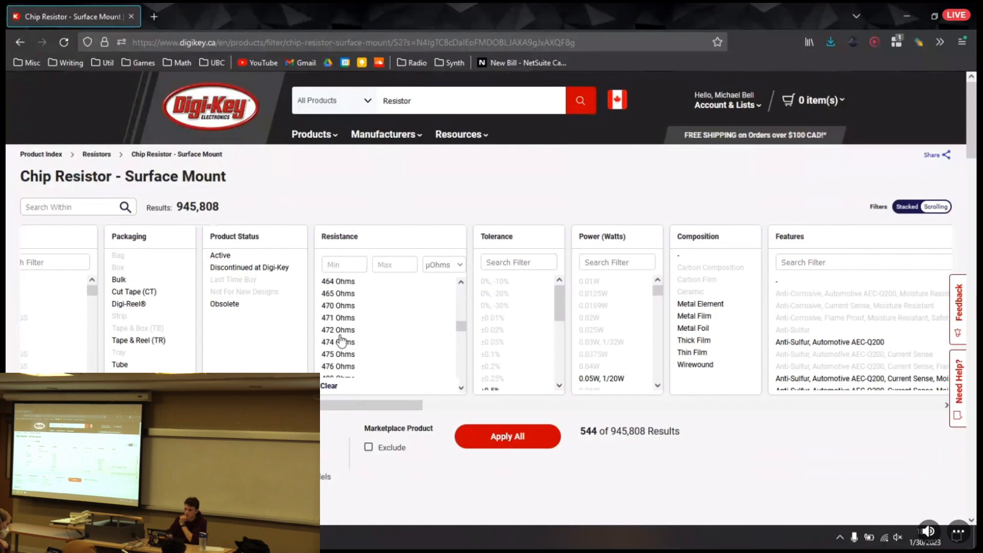
left_click(346, 306)
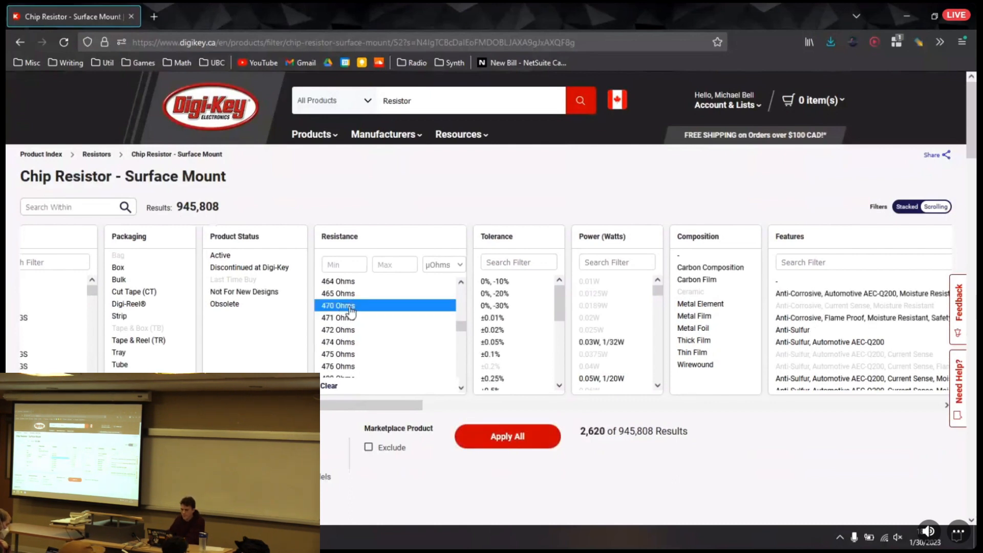
Check the resistance list for the earlier milliohm selection, and apply the chosen resistance filters to the chip resistors
left_click_drag(461, 328, 463, 306)
scroll(345, 353, "up", 20)
scroll(345, 357, "up", 15)
scroll(345, 357, "up", 3)
scroll(359, 348, "down", 12)
scroll(380, 219, "down", 15)
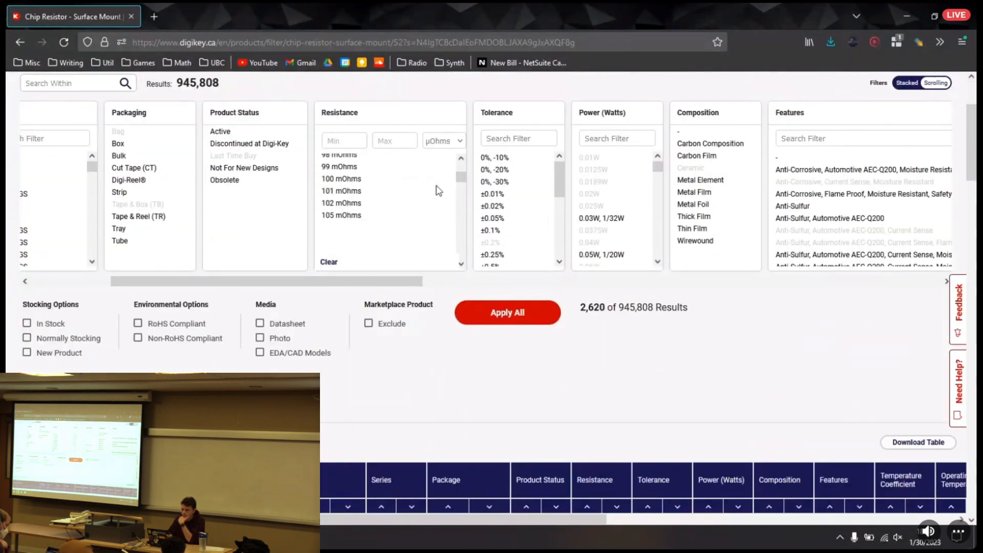
left_click_drag(461, 178, 462, 198)
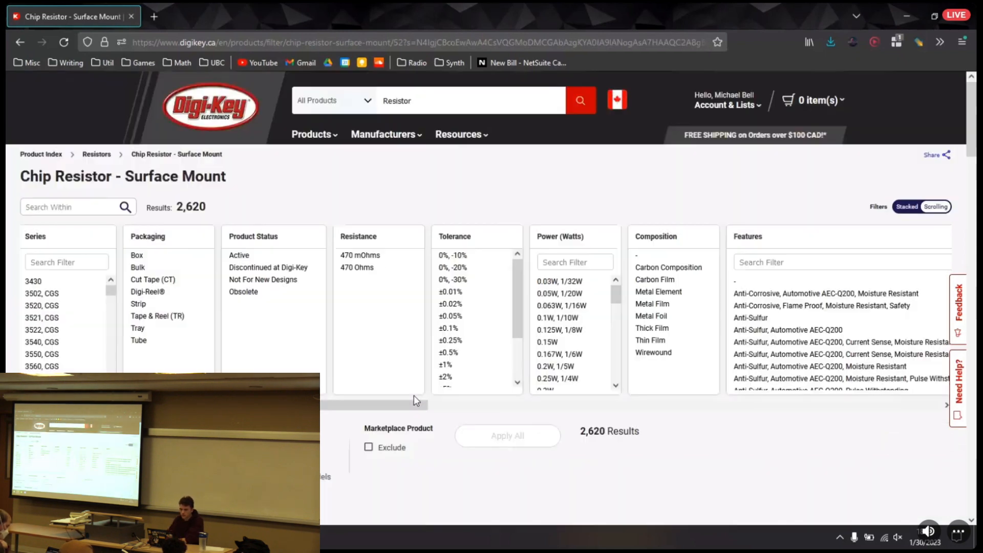
Try selecting 470 mOhms in the narrowed resistance filter, and deselect it again
scroll(414, 395, "down", 4)
left_click_drag(580, 247, 623, 248)
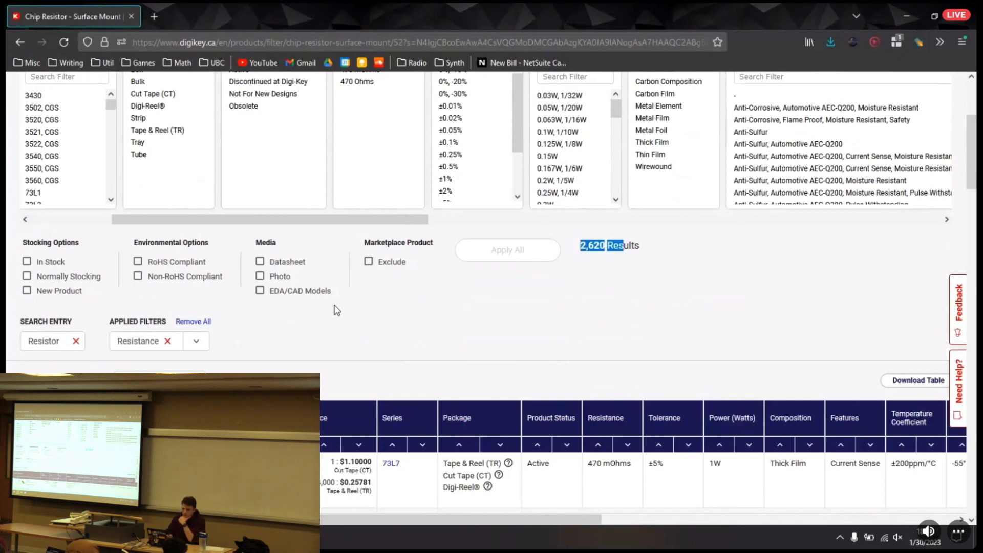
scroll(442, 348, "up", 3)
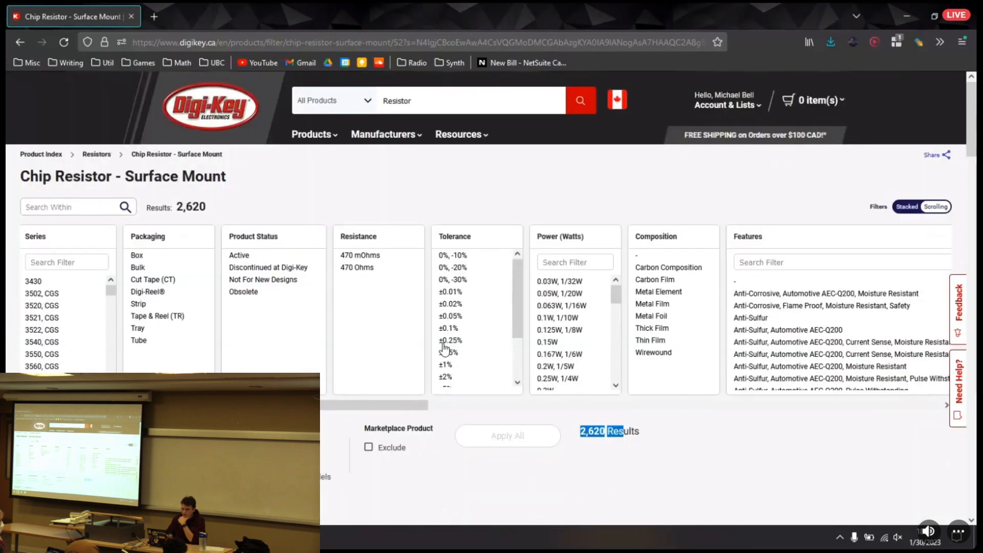
left_click(364, 258)
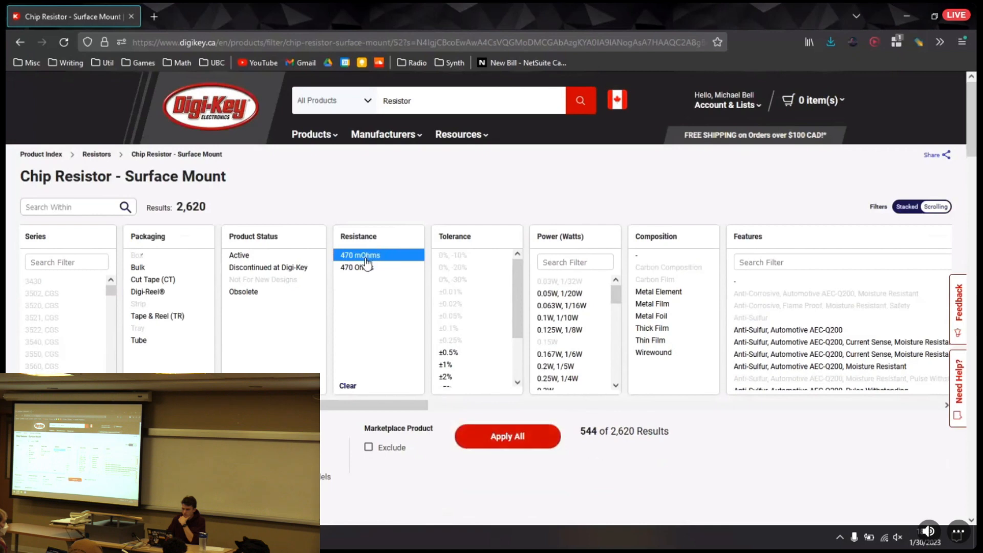
left_click(363, 258)
Remove 470 mOhms from the applied resistance filters and bring up the remaining 470 Ohms parts
scroll(365, 347, "down", 3)
left_click(196, 343)
left_click(188, 362)
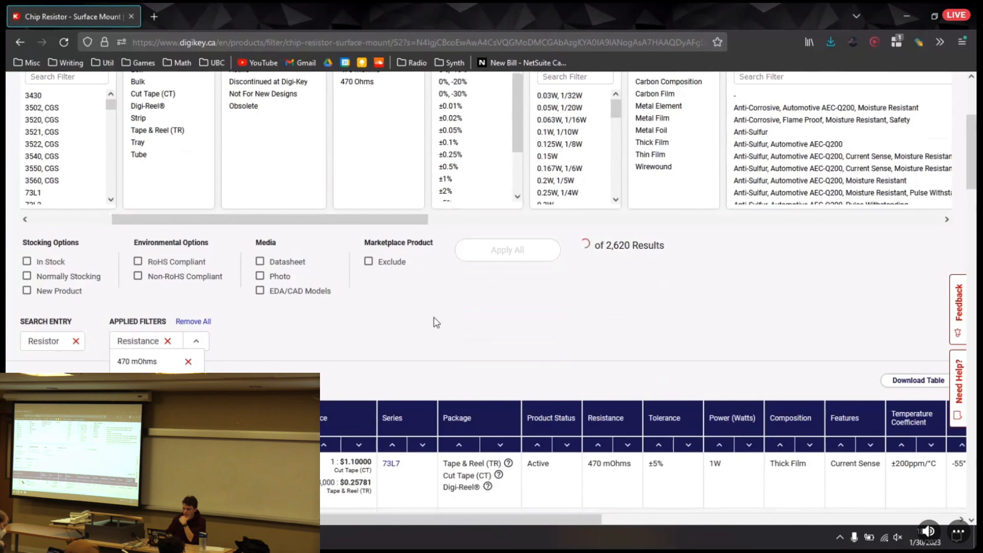
scroll(512, 276, "down", 5)
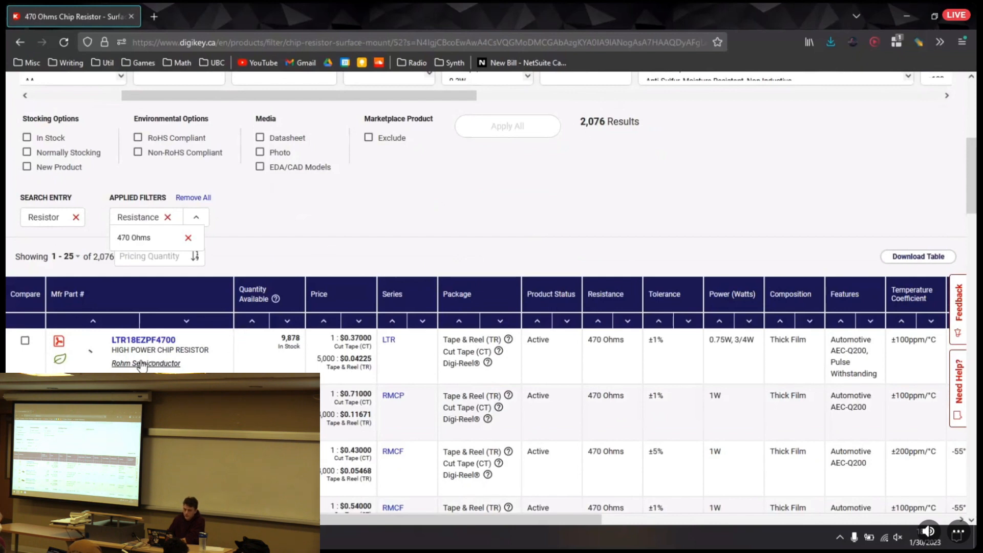
Look through the power ratings for the 470 Ohms chip resistors and select 0.25W, 1/4W as the power filter
scroll(424, 227, "up", 5)
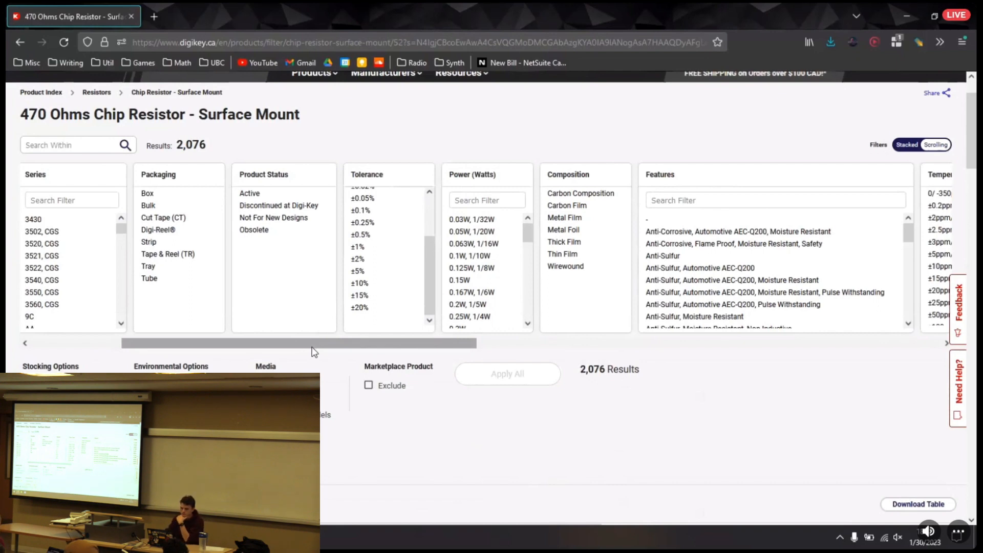
left_click_drag(313, 351, 344, 344)
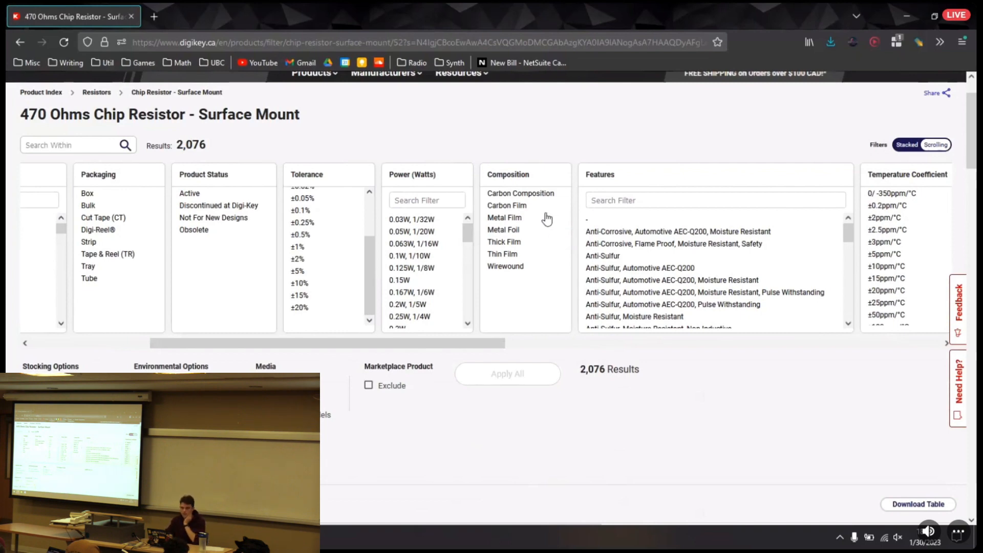
left_click_drag(418, 346, 516, 325)
scroll(227, 226, "down", 2)
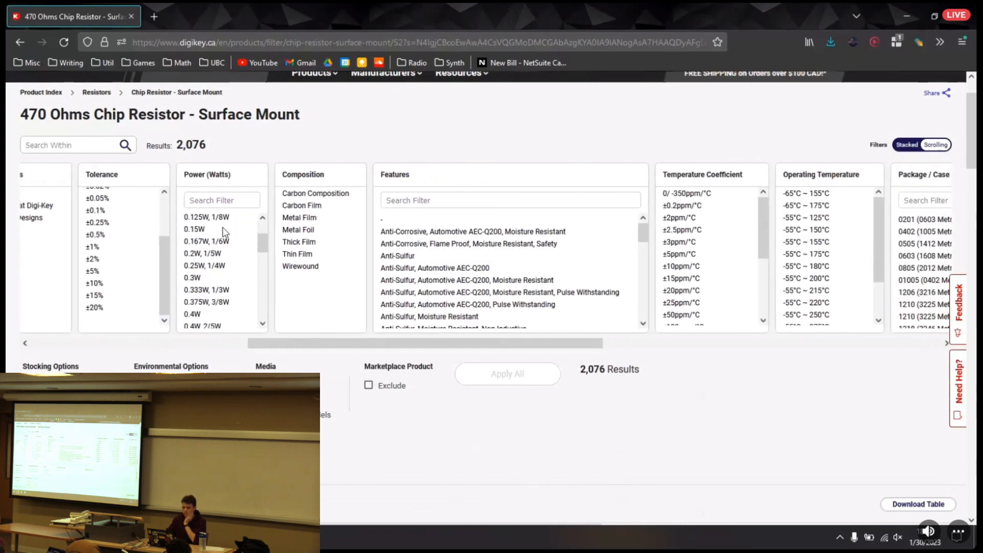
scroll(226, 231, "down", 3)
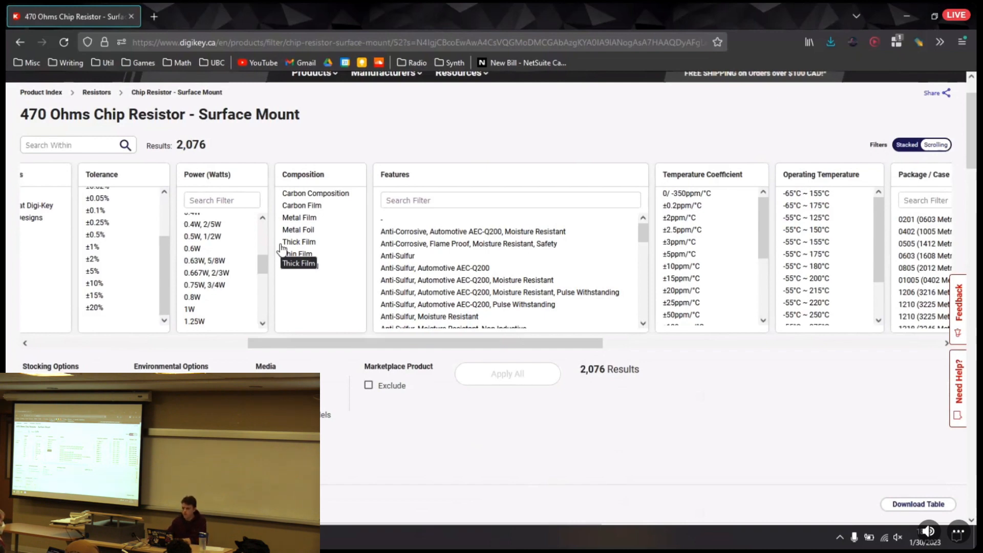
left_click_drag(329, 344, 324, 346)
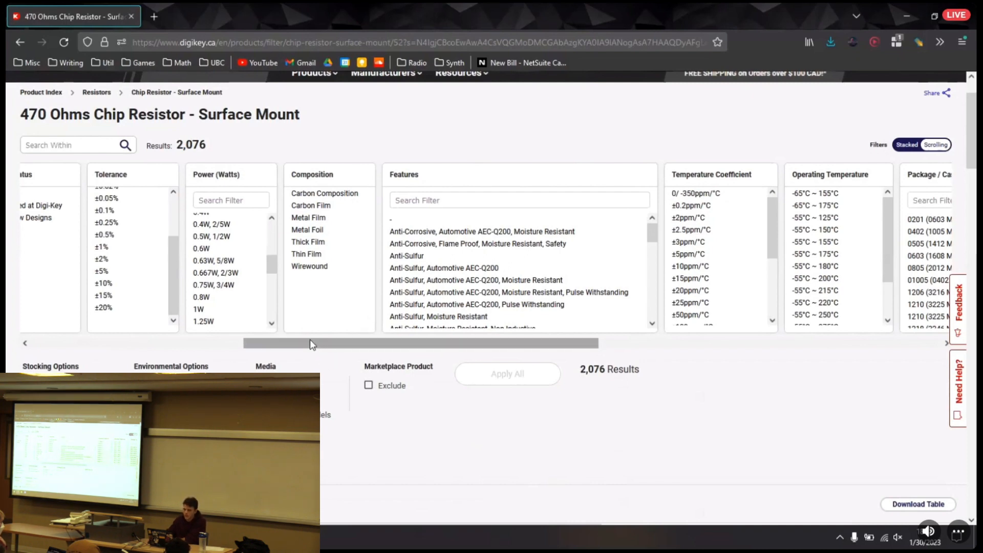
left_click_drag(308, 351, 292, 351)
scroll(251, 231, "down", 3)
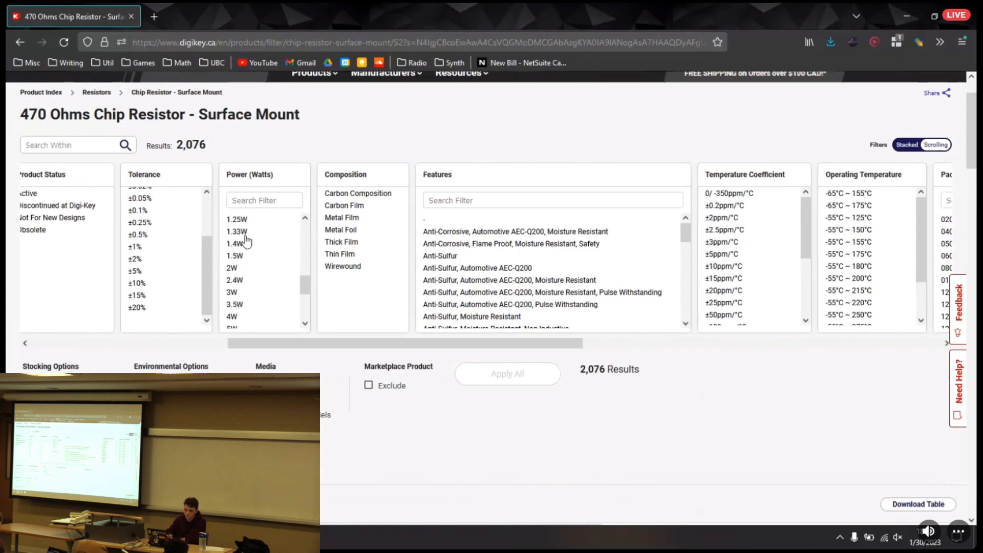
scroll(250, 231, "up", 4)
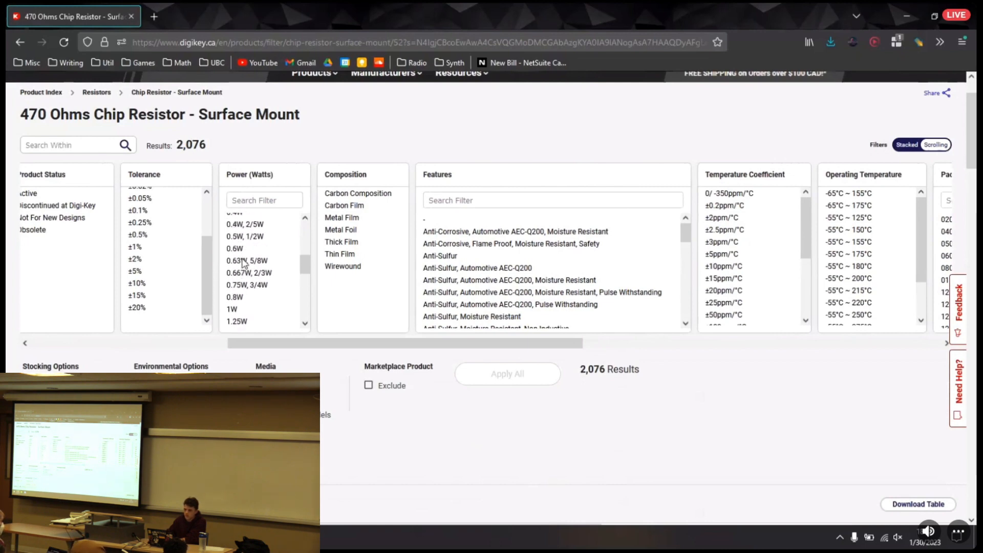
scroll(250, 275, "up", 3)
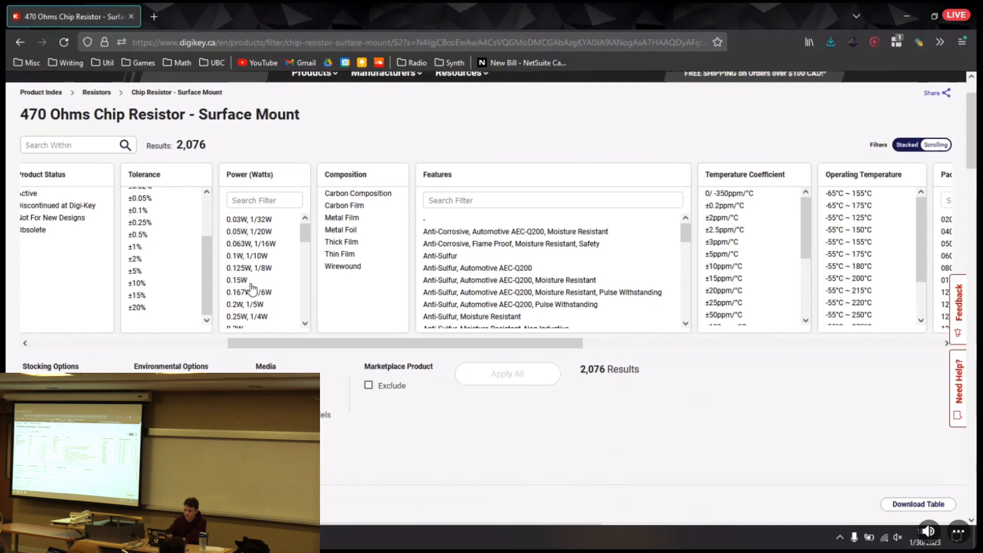
scroll(251, 288, "down", 2)
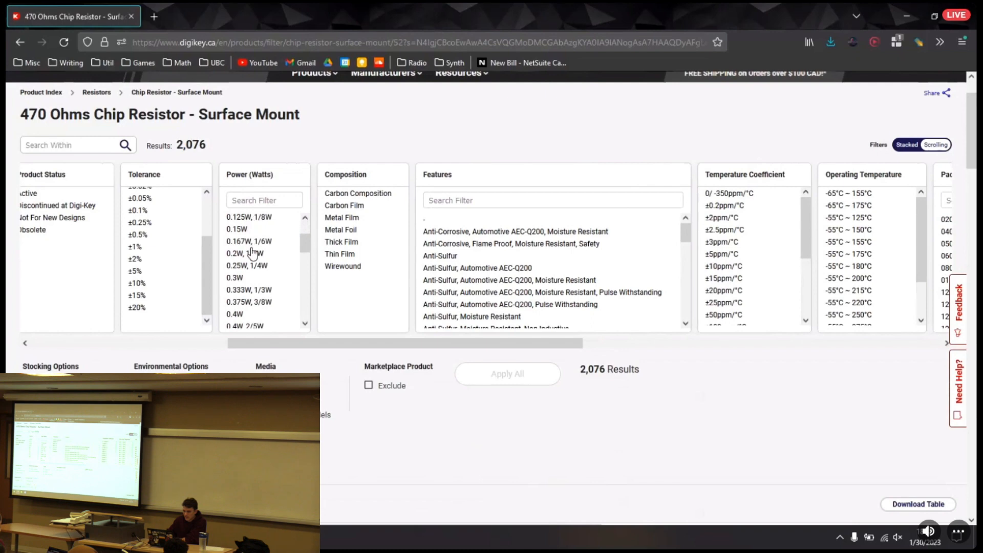
left_click(248, 266)
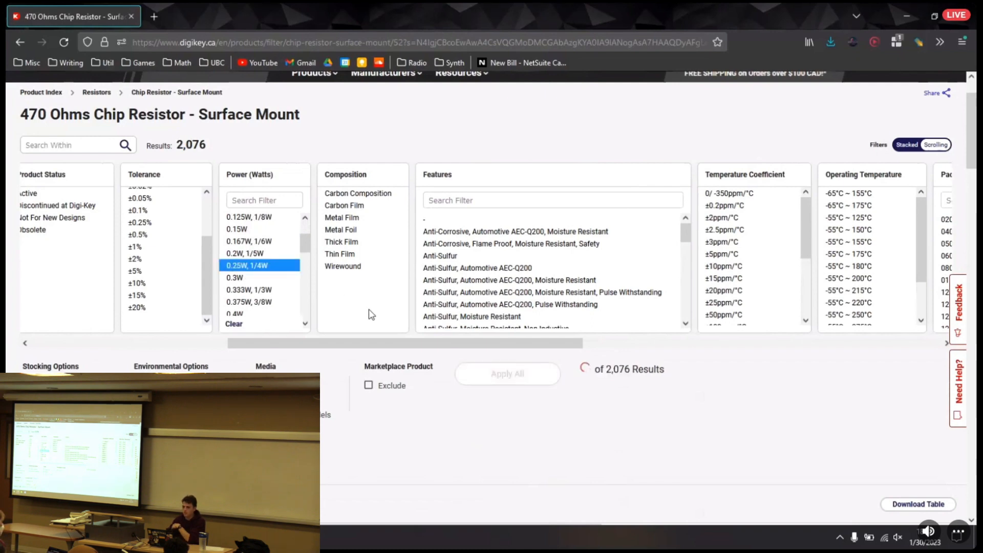
Select 0805 (2012 Metric) as the package / case filter for the chip resistors
left_click_drag(329, 343, 579, 331)
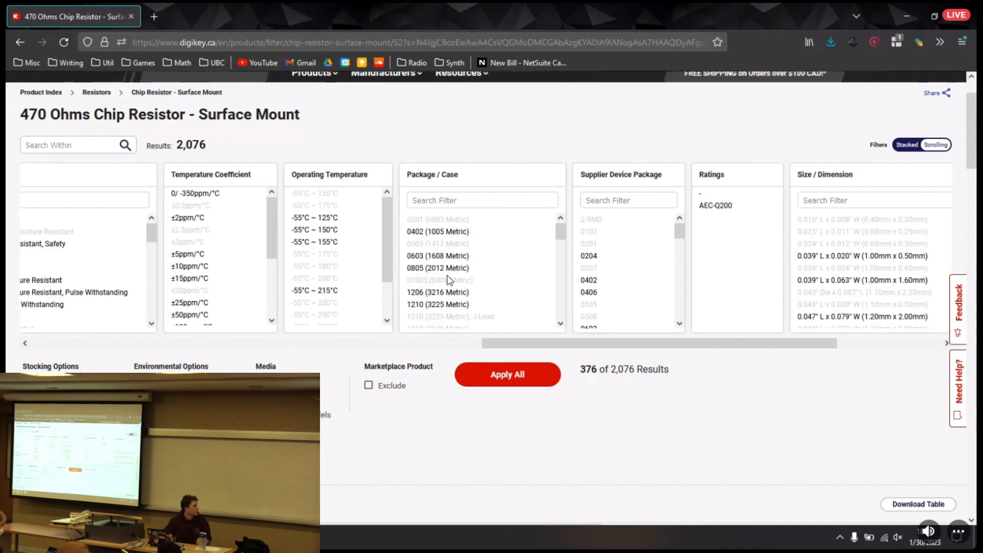
scroll(448, 275, "up", 2)
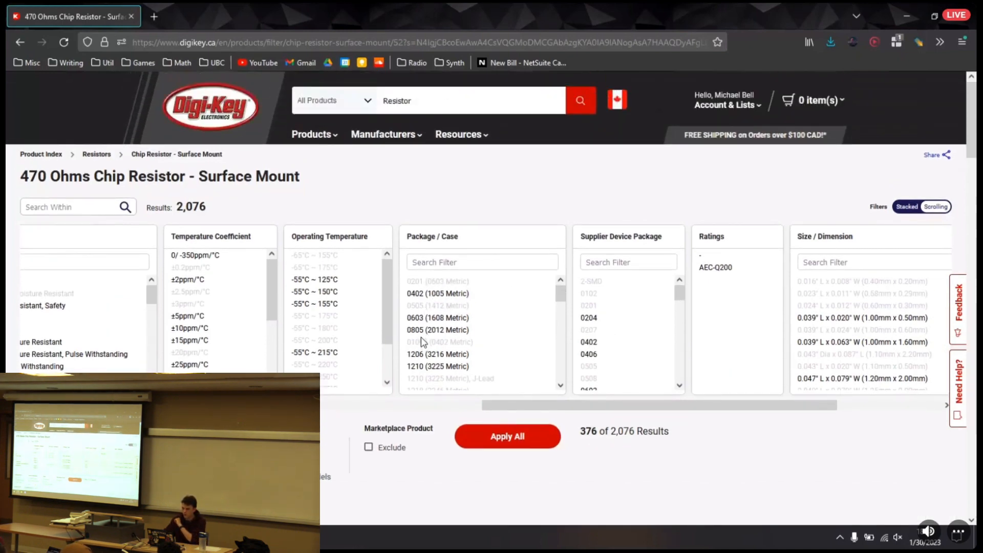
scroll(422, 342, "down", 5)
scroll(423, 347, "up", 5)
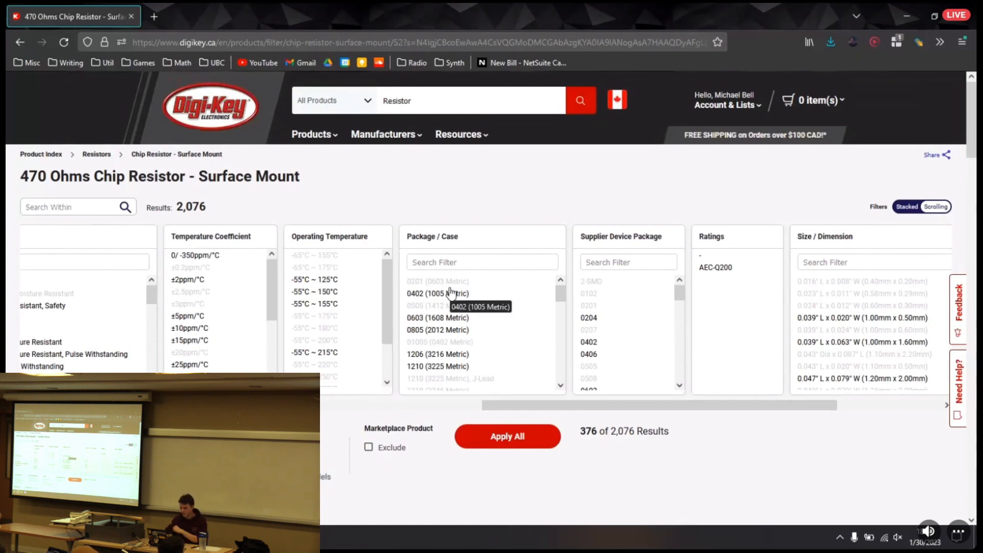
left_click(435, 332)
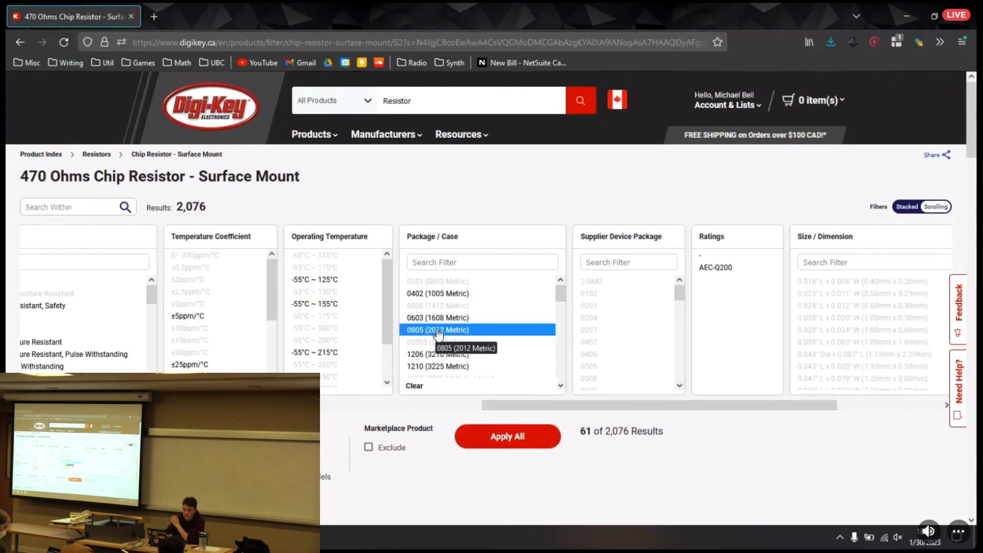
Check the remaining filter categories, including temperature coefficient, and apply the selected power and package filters to the resistors
left_click_drag(505, 404, 721, 416)
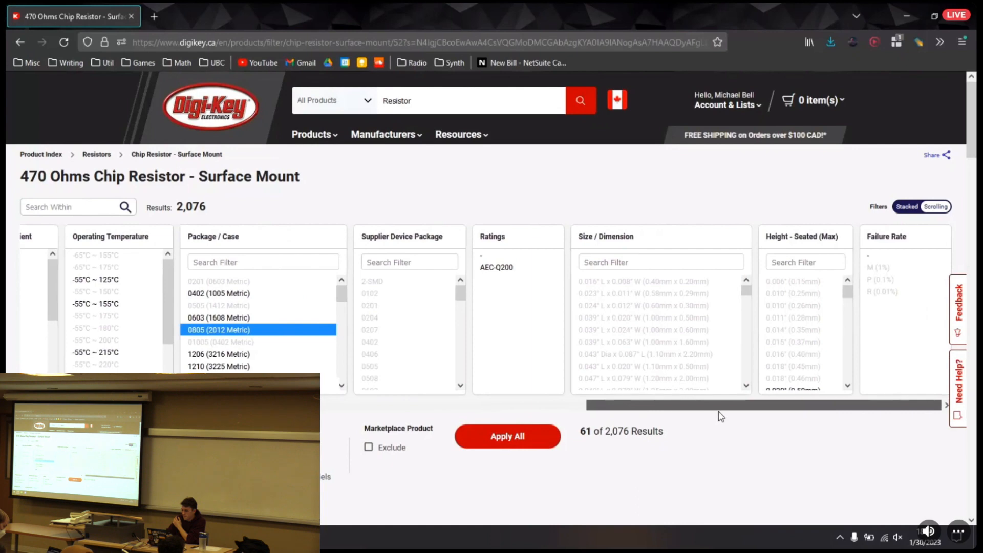
left_click_drag(635, 415, 358, 399)
scroll(594, 277, "down", 2)
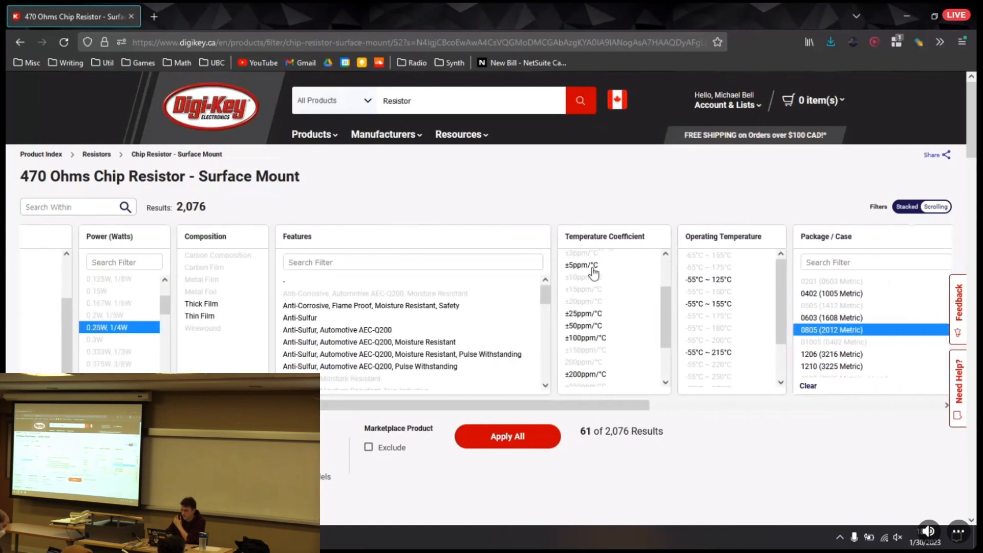
scroll(594, 325, "up", 2)
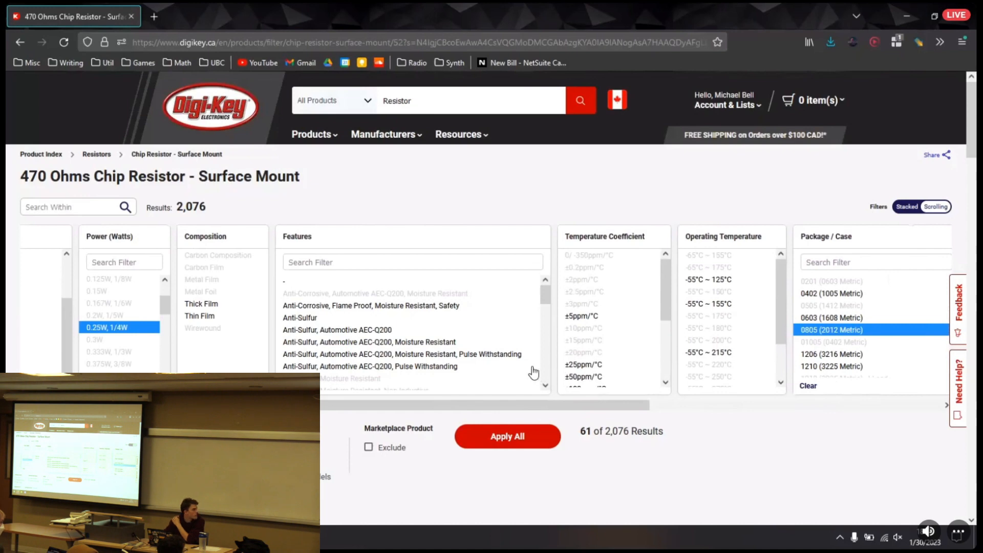
left_click_drag(491, 404, 284, 408)
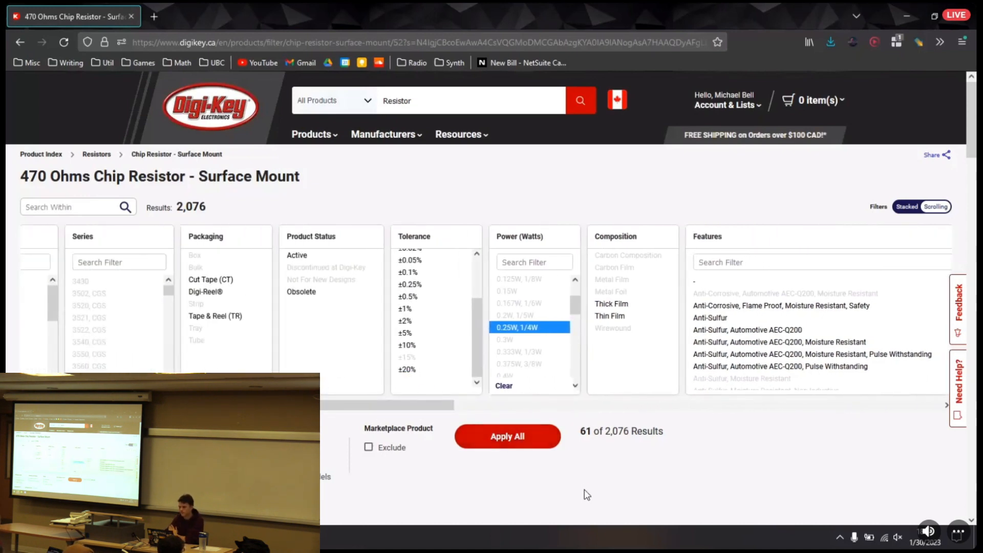
scroll(446, 325, "down", 6)
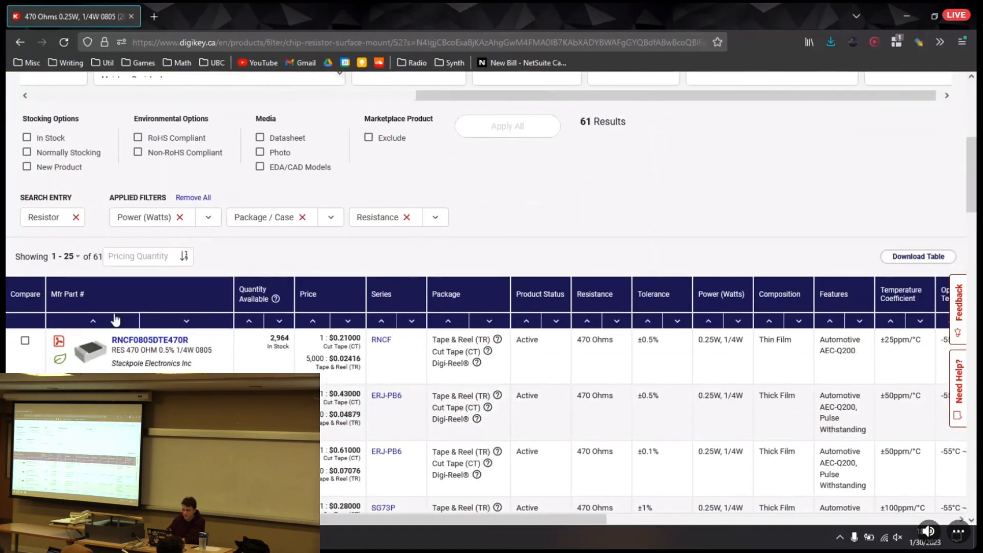
Compare the tolerance, price, composition and available quantity of the filtered resistors in the results table
scroll(118, 316, "down", 2)
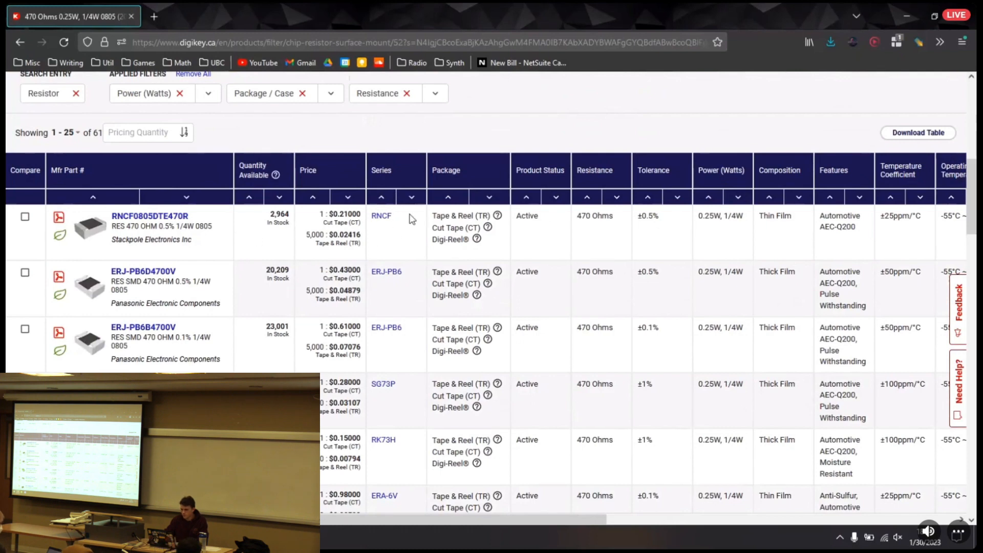
scroll(275, 286, "down", 1)
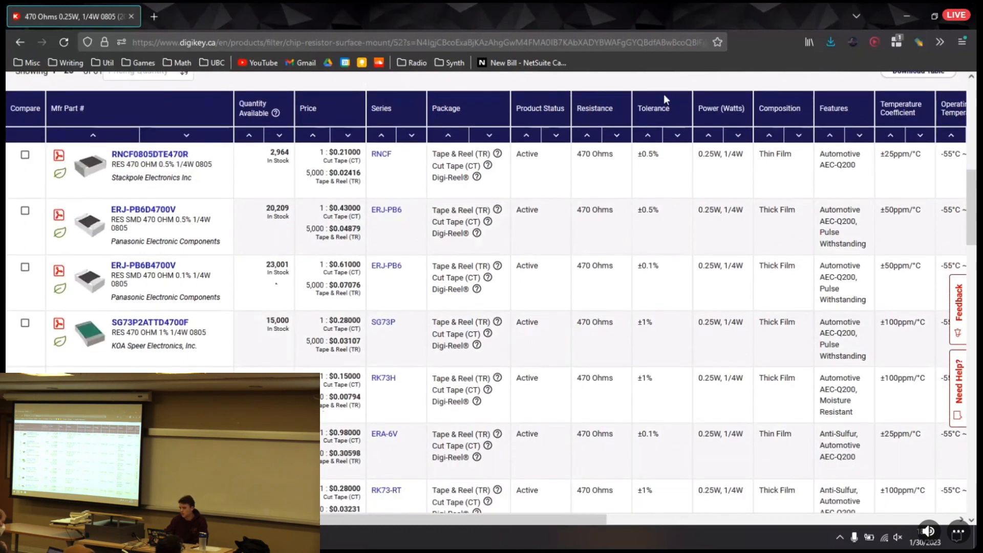
left_click_drag(637, 153, 657, 152)
left_click_drag(649, 209, 636, 209)
left_click(686, 211)
scroll(330, 171, "down", 3)
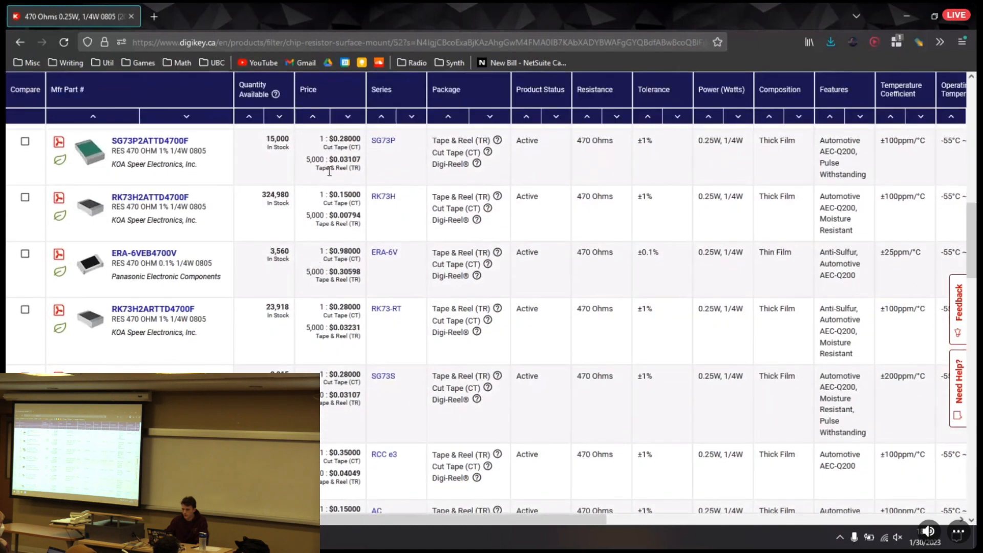
mouse_move(111, 202)
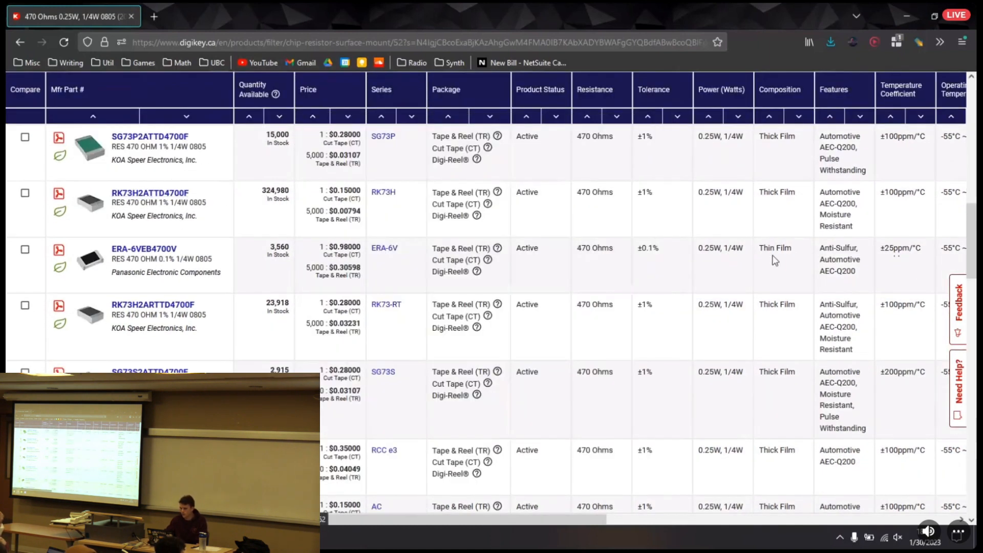
left_click_drag(270, 191, 295, 195)
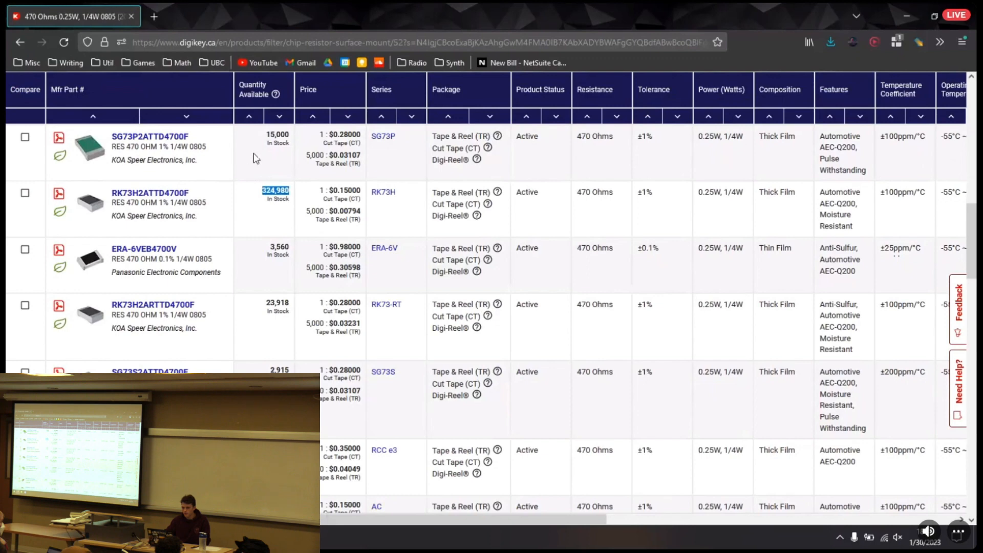
Search all products for "transistor" and open the Transistors - Bipolar (BJT) - Single category
scroll(321, 300, "up", 6)
scroll(321, 301, "up", 4)
left_click_drag(413, 101, 378, 99)
type("transistor")
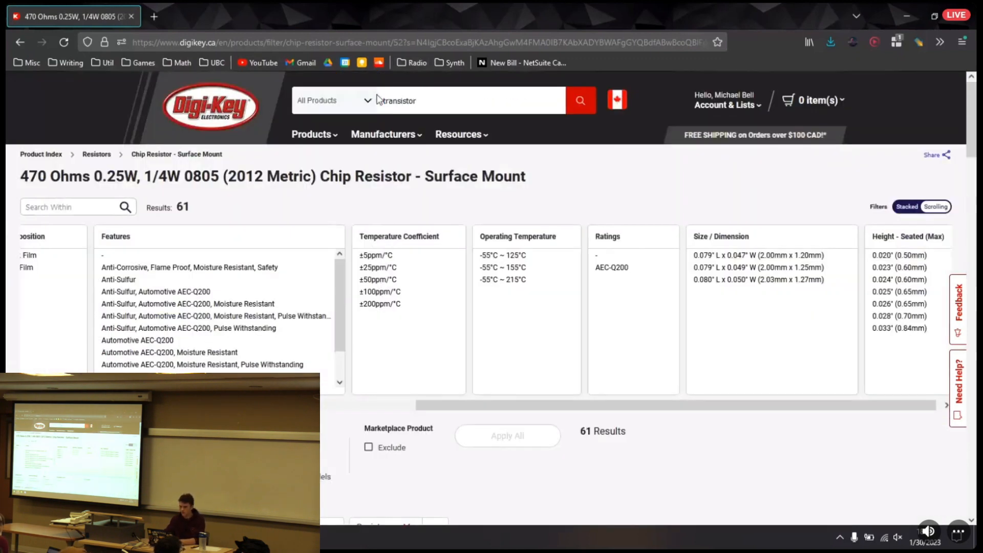
key("Return")
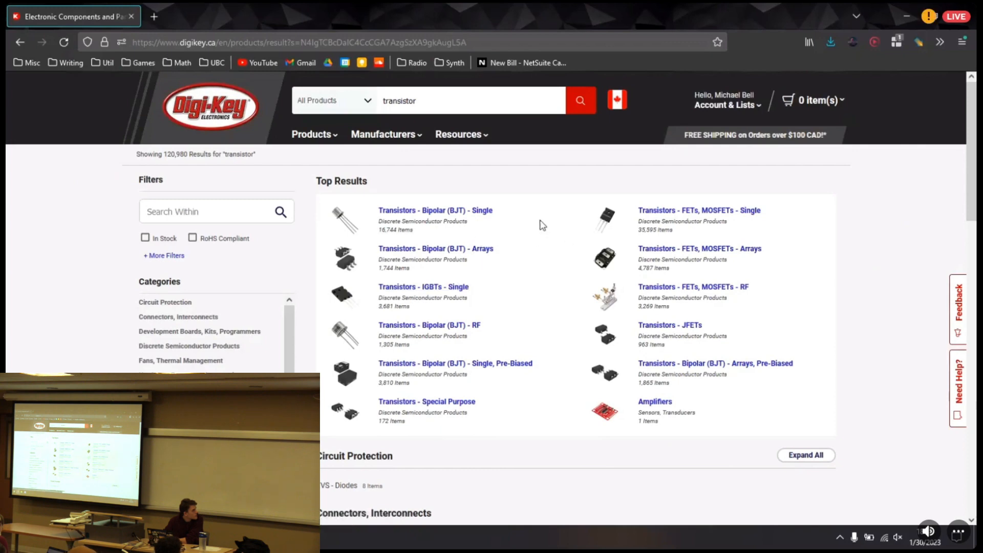
left_click(476, 214)
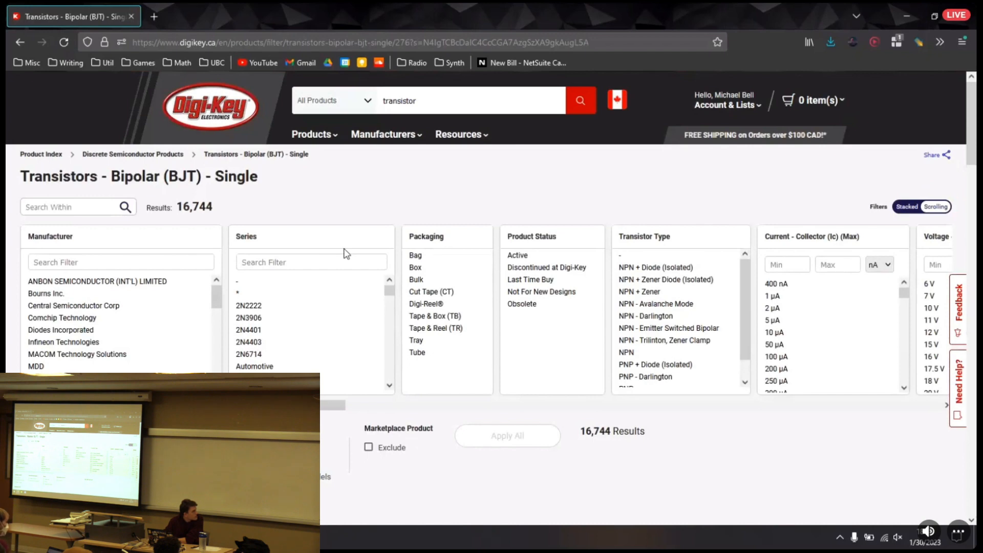
Examine the number of results and the available parametric filters for single bipolar transistors
left_click_drag(179, 207, 243, 213)
left_click(265, 209)
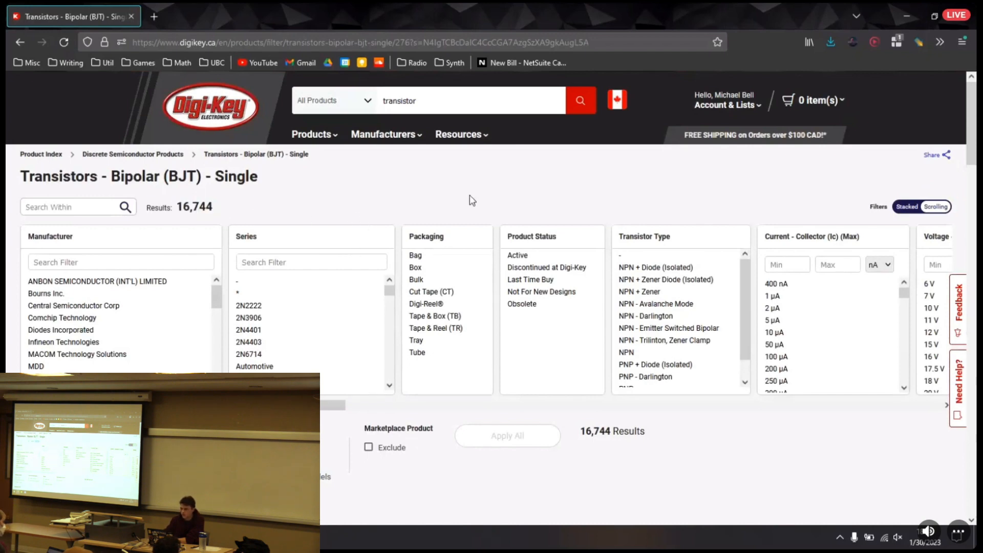
left_click_drag(304, 405, 392, 392)
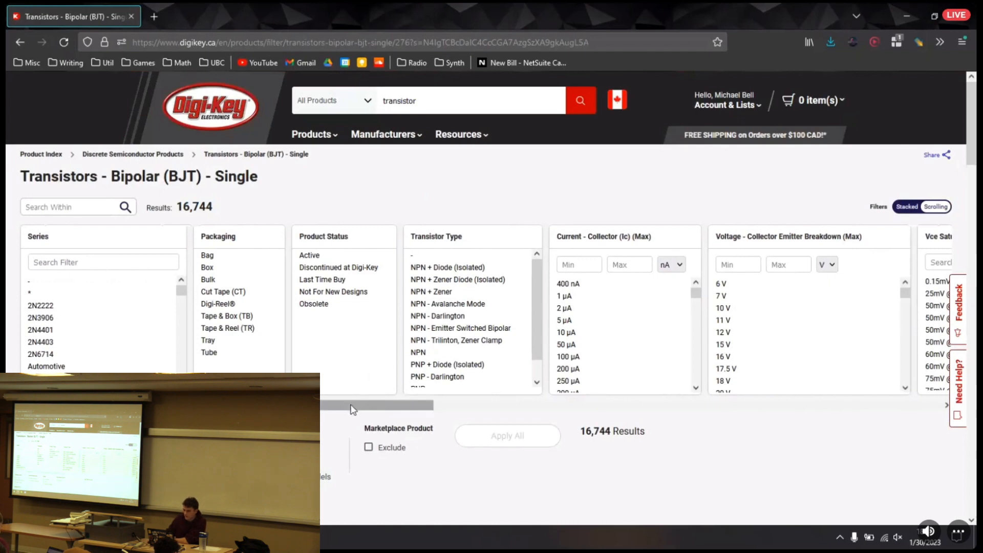
left_click_drag(346, 408, 277, 405)
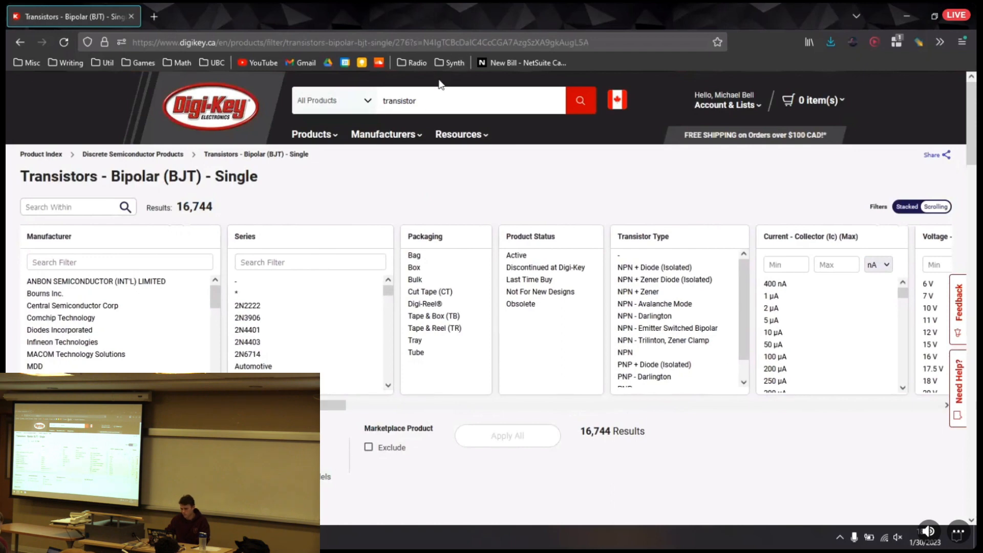
Search all products for 3904 and bring up the matching parts in the Transistors - Bipolar (BJT) - Single category
double_click(439, 100)
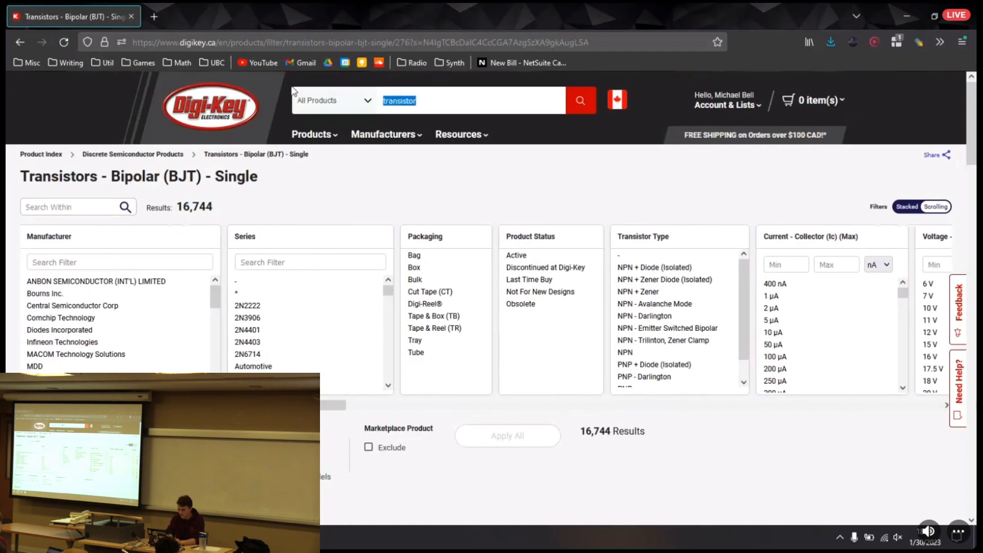
type("3904")
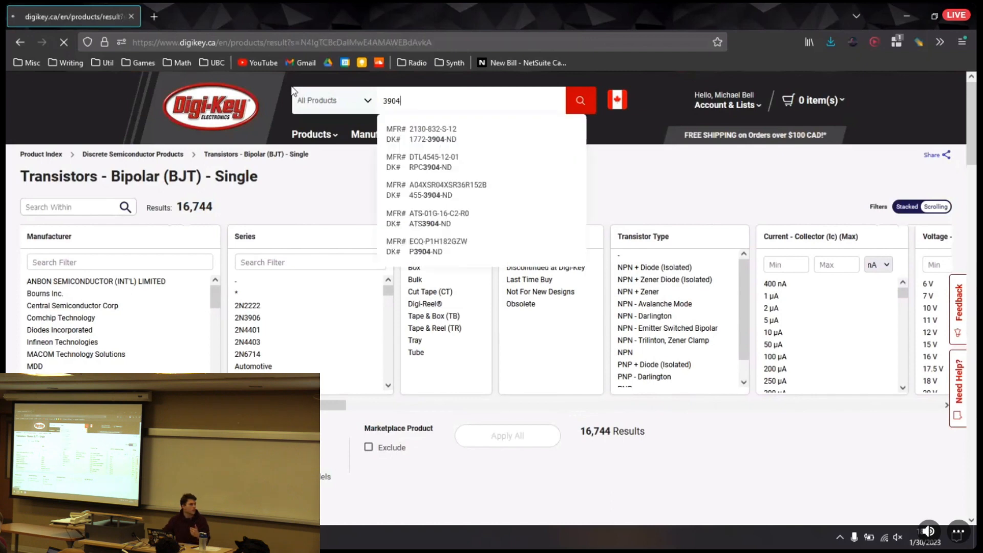
key("Return")
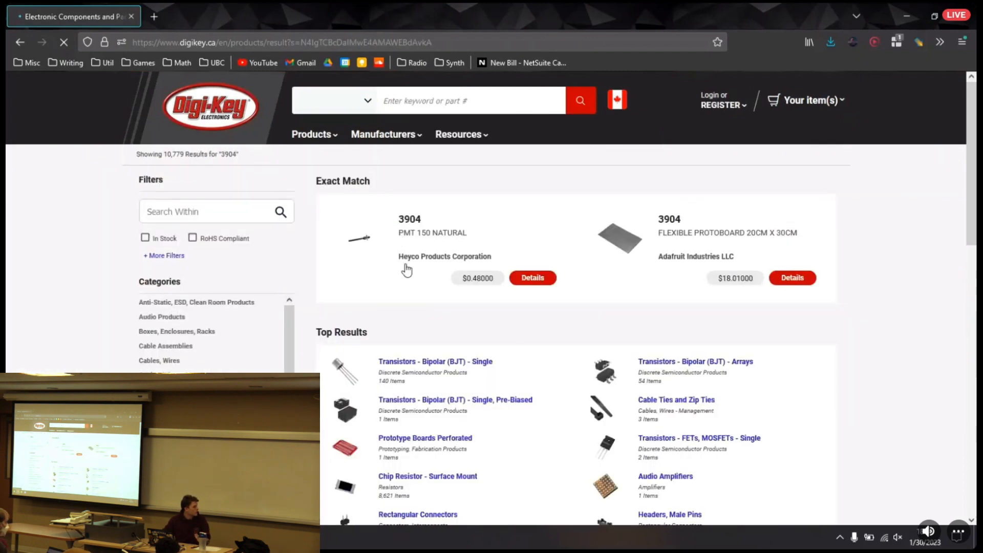
left_click(424, 361)
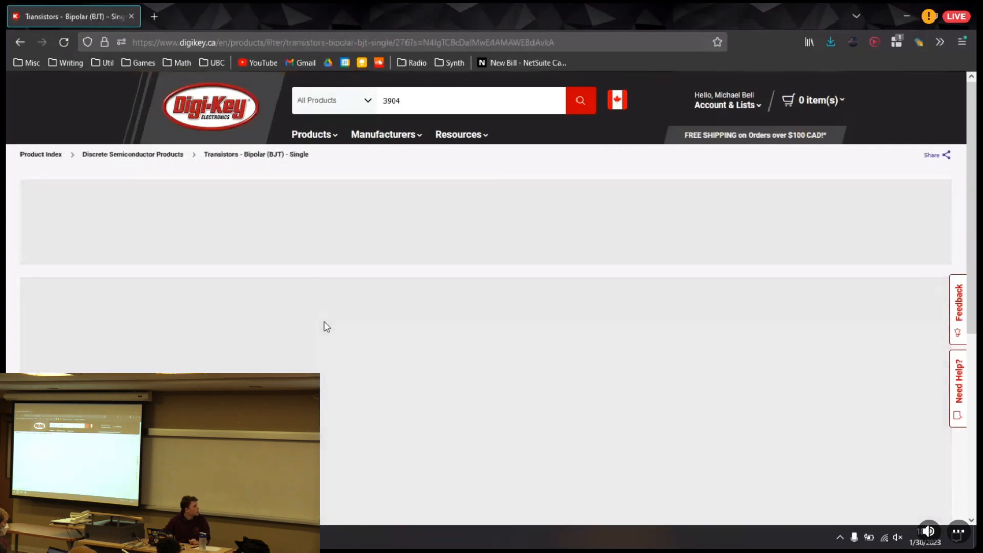
scroll(326, 321, "down", 5)
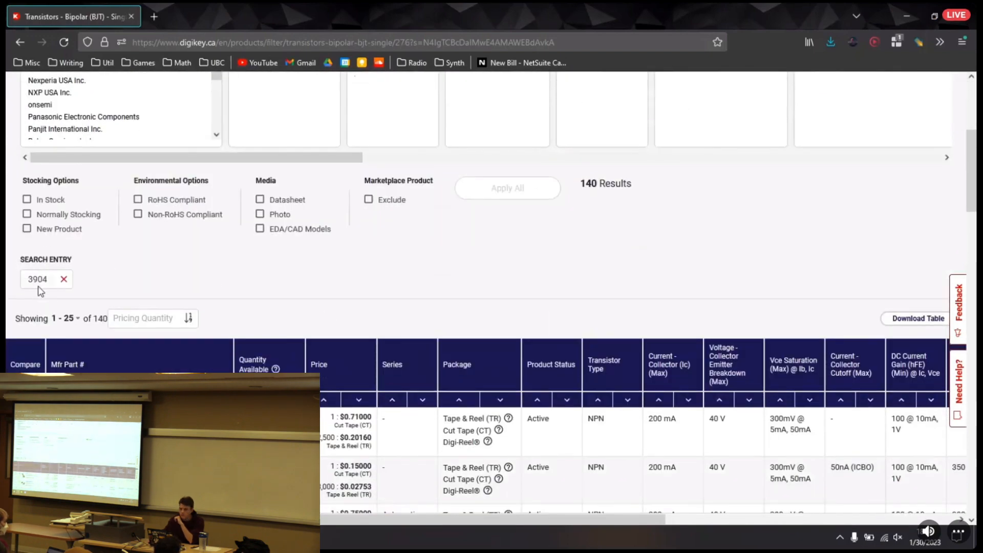
Open the product page of the Micro Commercial Co MMBT3904-TP transistor in a new tab from the 3904 results
scroll(32, 281, "down", 2)
scroll(110, 284, "down", 1)
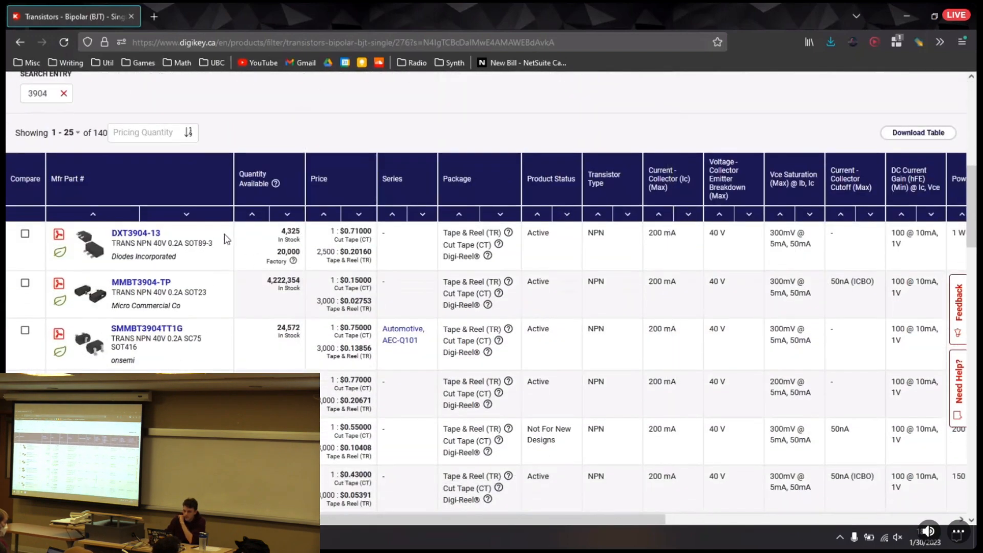
middle_click(138, 285)
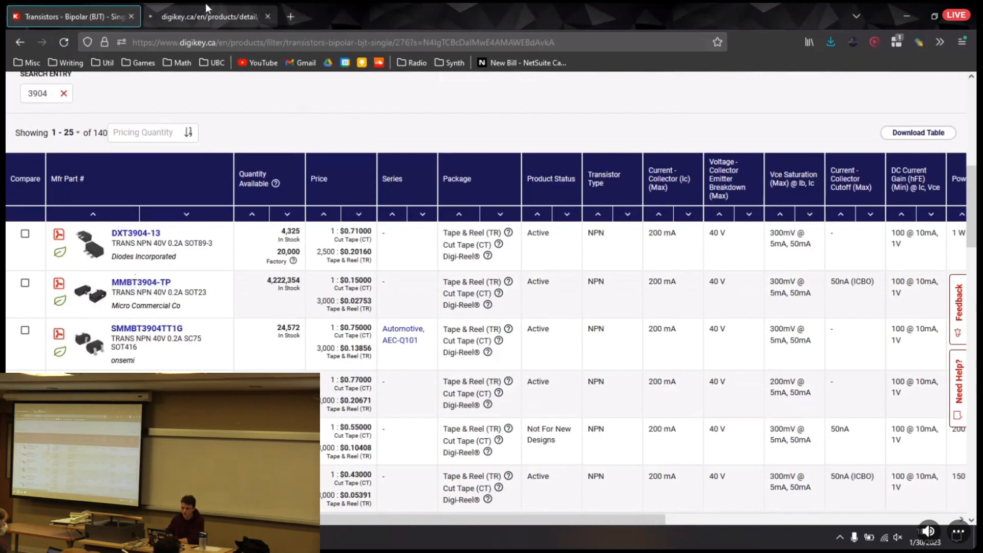
left_click(210, 17)
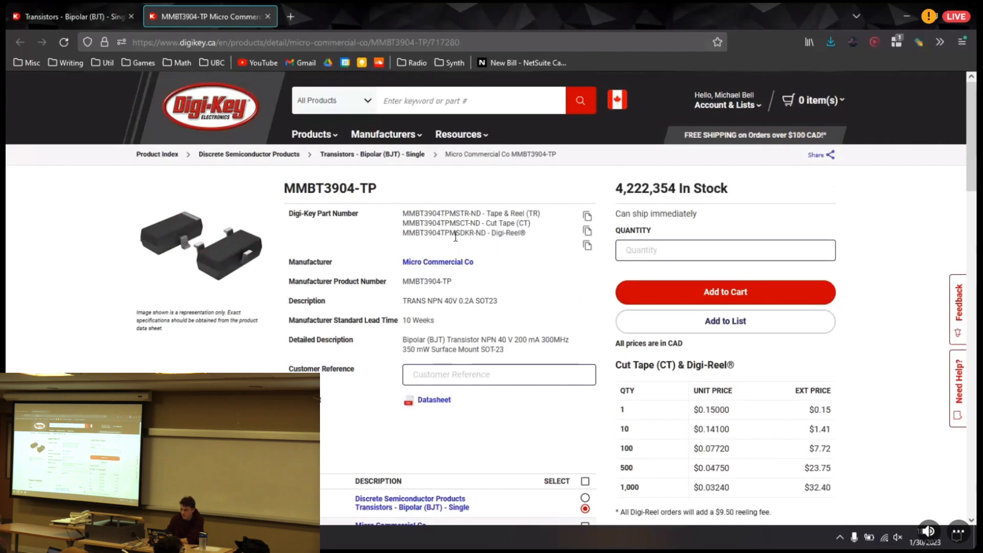
Try to open the MMBT3904-TP datasheet, cancelling the PDF download
middle_click(420, 406)
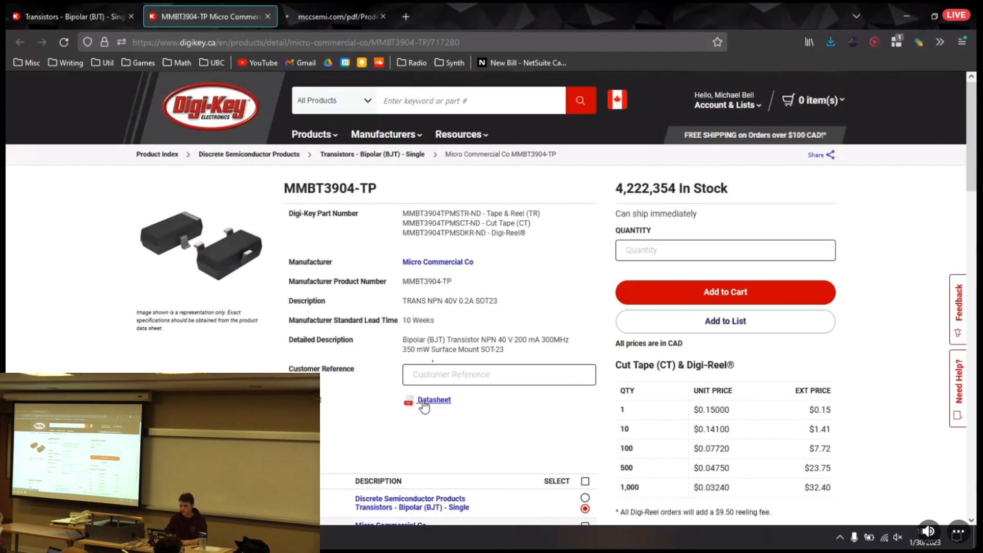
left_click(336, 17)
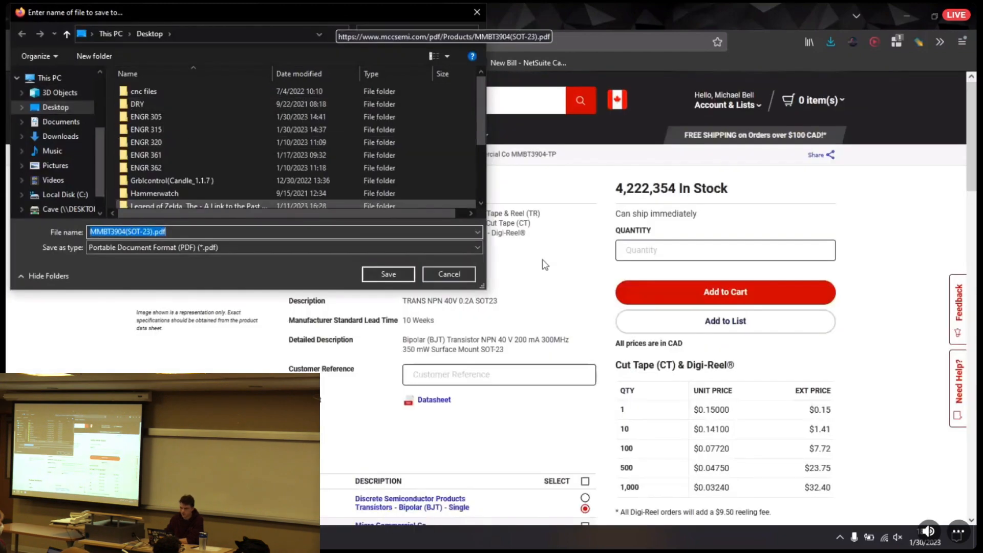
left_click(433, 273)
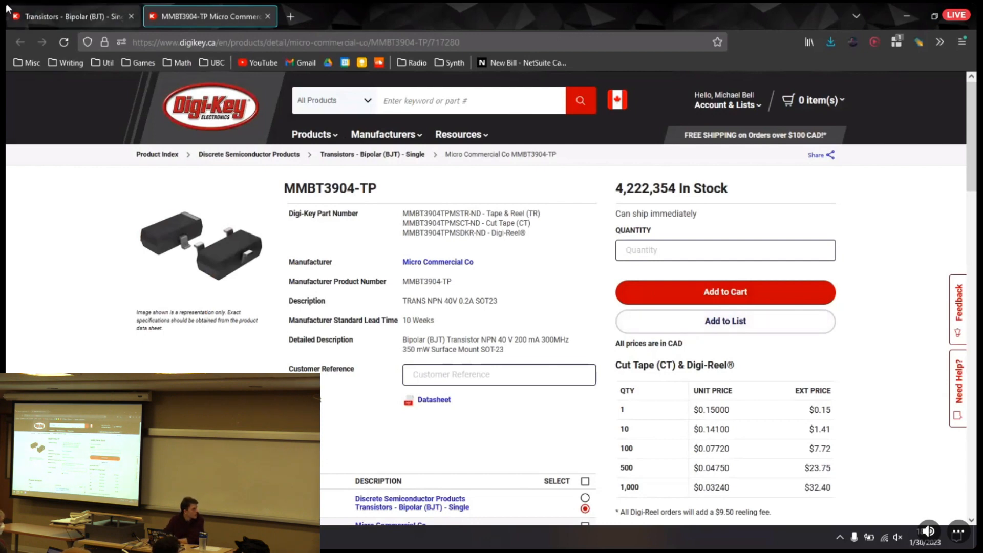
Check the existing-list and new-list options for adding this transistor to a list, leaving without adding it
left_click(715, 325)
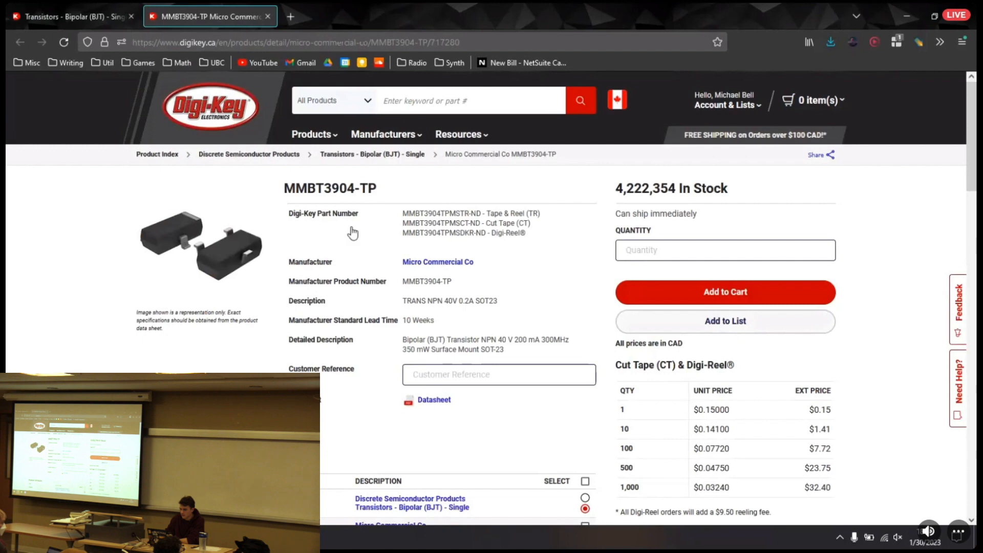
left_click(438, 296)
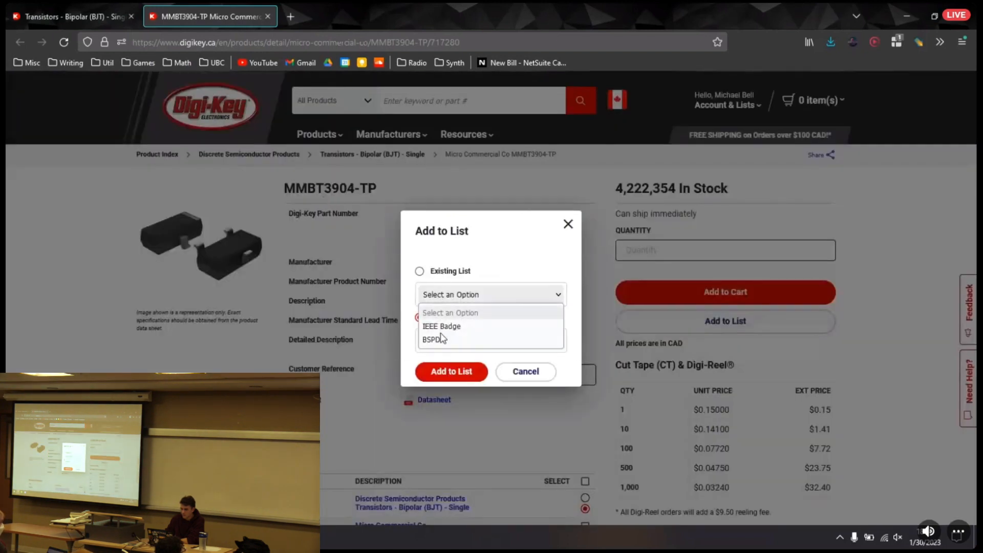
left_click(463, 291)
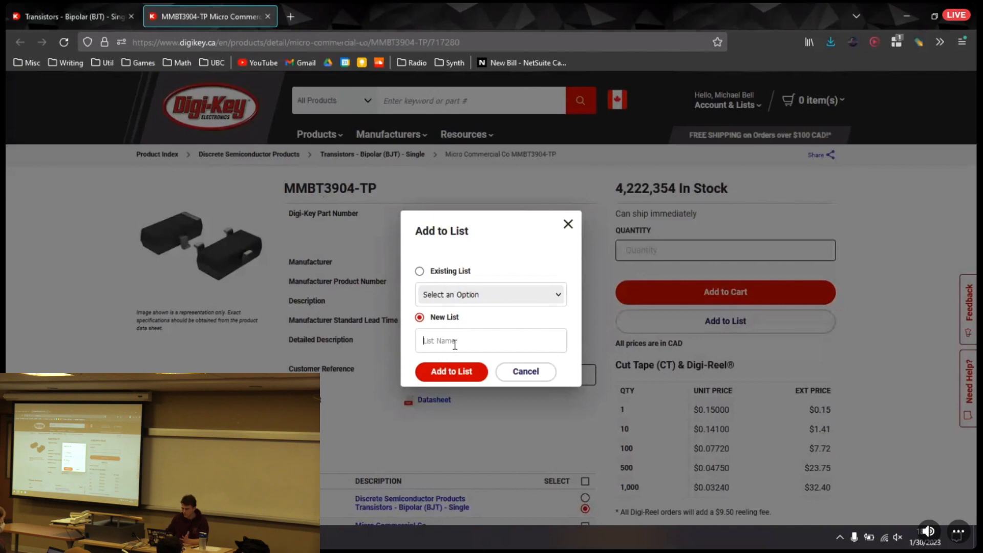
left_click(534, 376)
Review the transistor's price breaks for cut tape and reel packaging and its product attributes
scroll(538, 328, "down", 3)
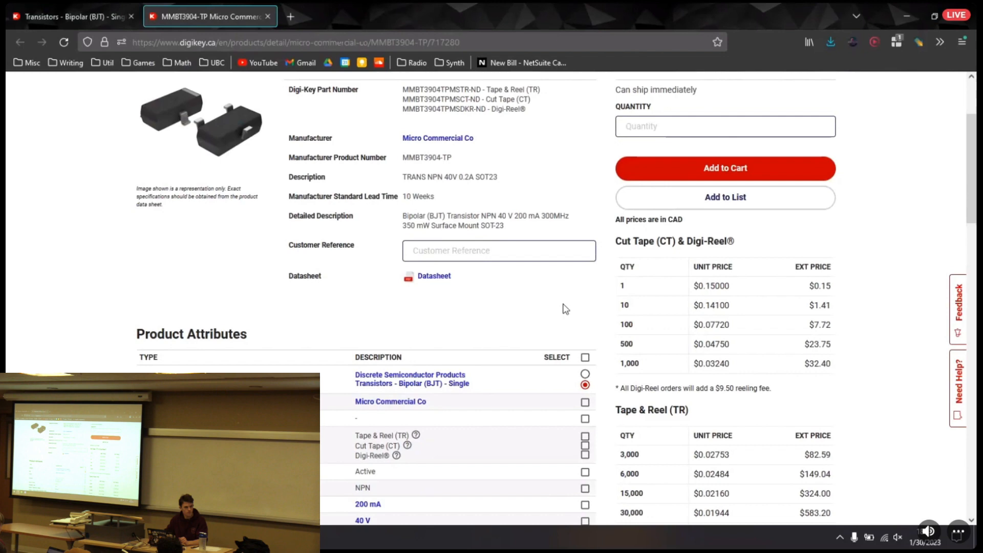
scroll(604, 294, "up", 3)
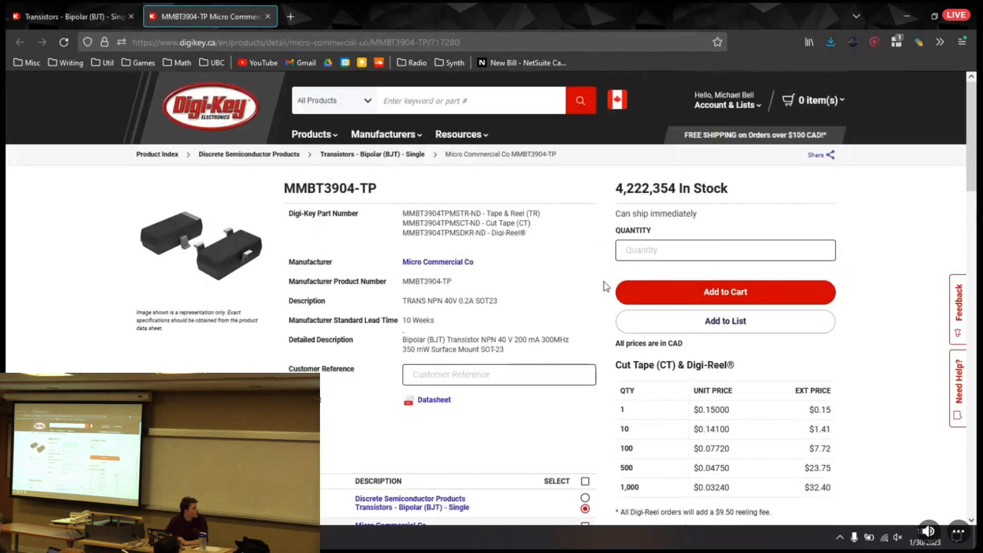
scroll(606, 286, "down", 3)
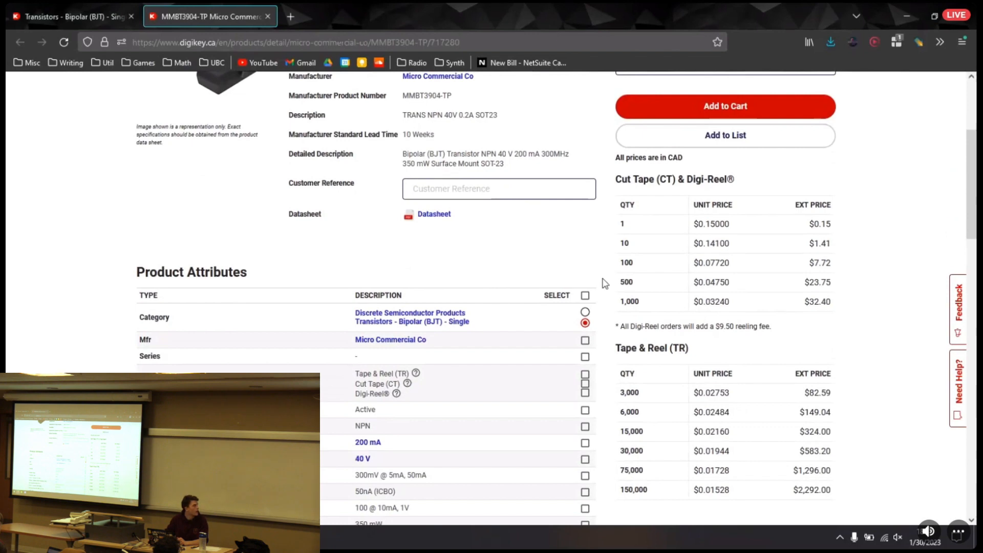
scroll(606, 283, "down", 1)
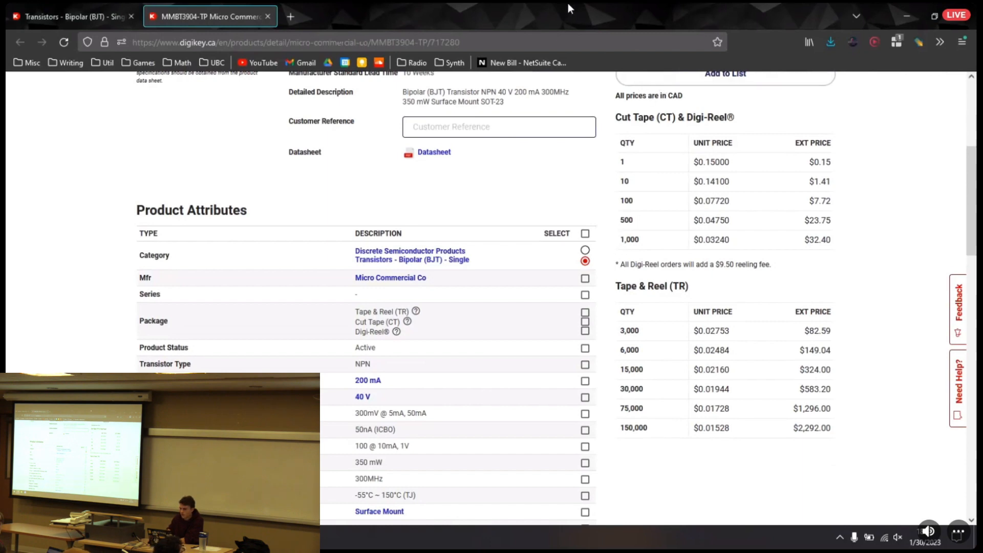
Close the MMBT3904-TP page and the transistor results, and switch to the E-Workshop Session 2 presentation
left_click(45, 9)
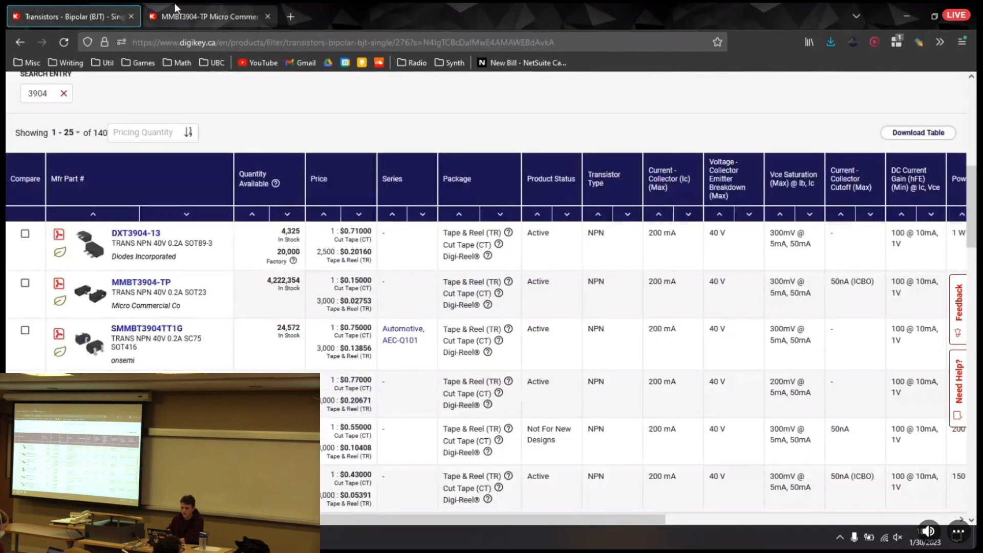
left_click(258, 20)
left_click(267, 17)
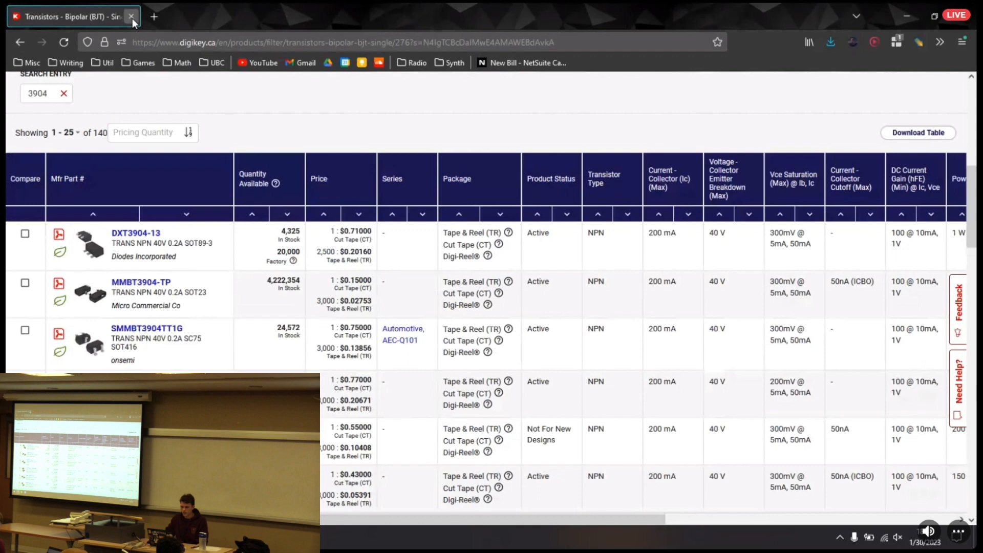
left_click(132, 17)
key("ctrl+super+Right")
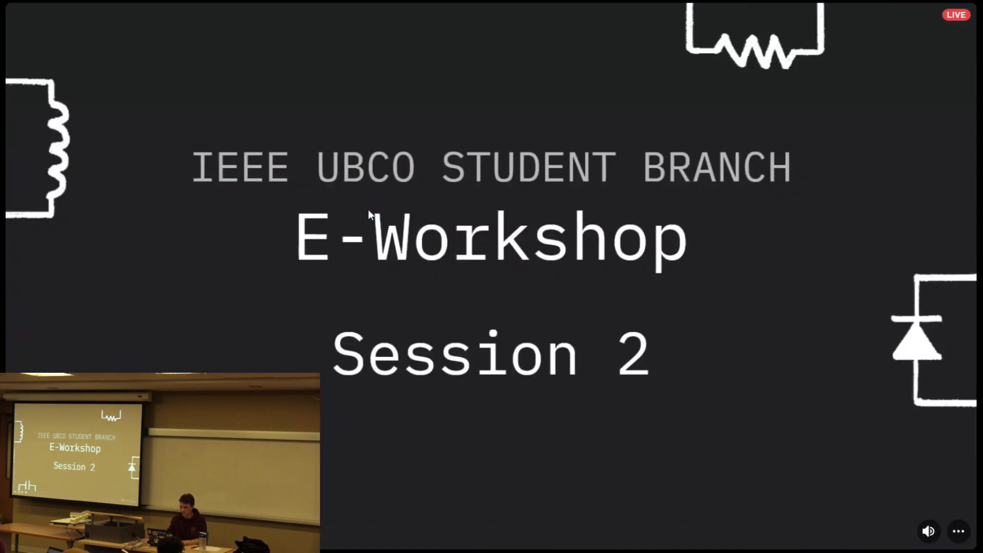
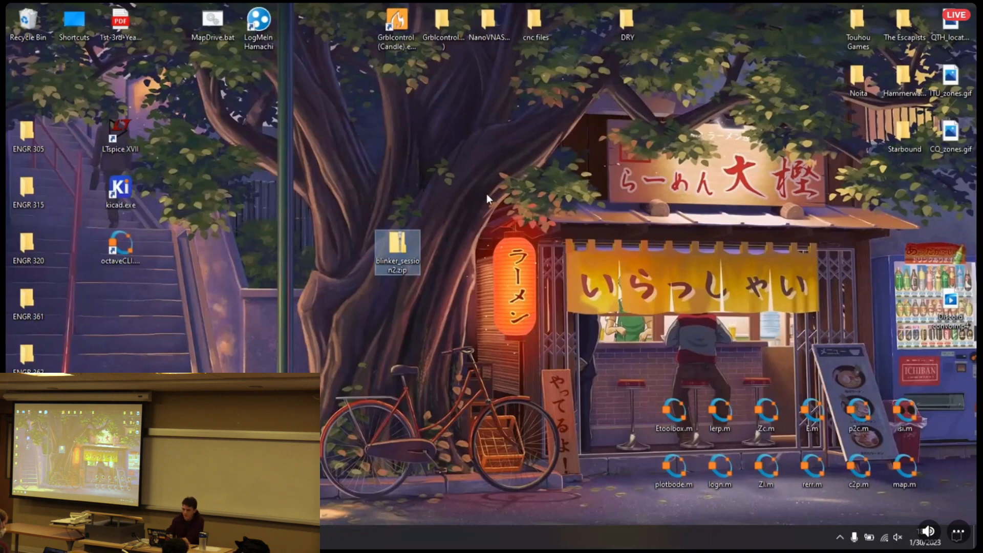
Extract blinker_session2.zip to the desktop and close the extracted folder's window
right_click(395, 247)
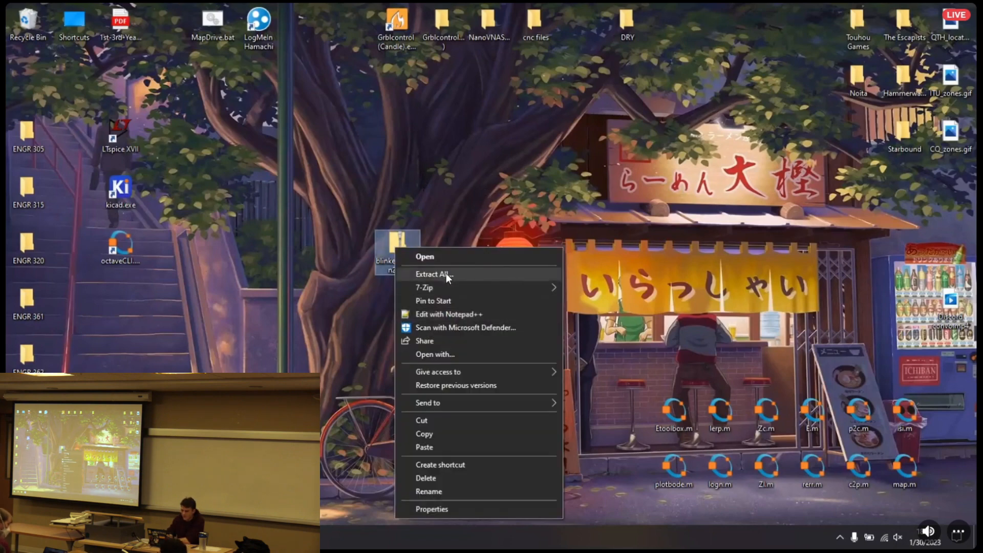
left_click(447, 274)
key("Return")
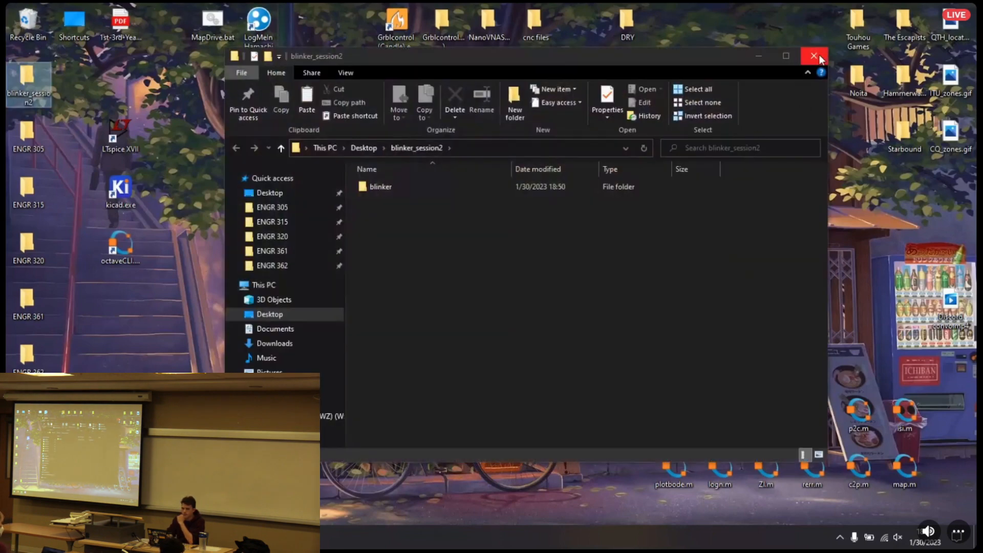
left_click(818, 58)
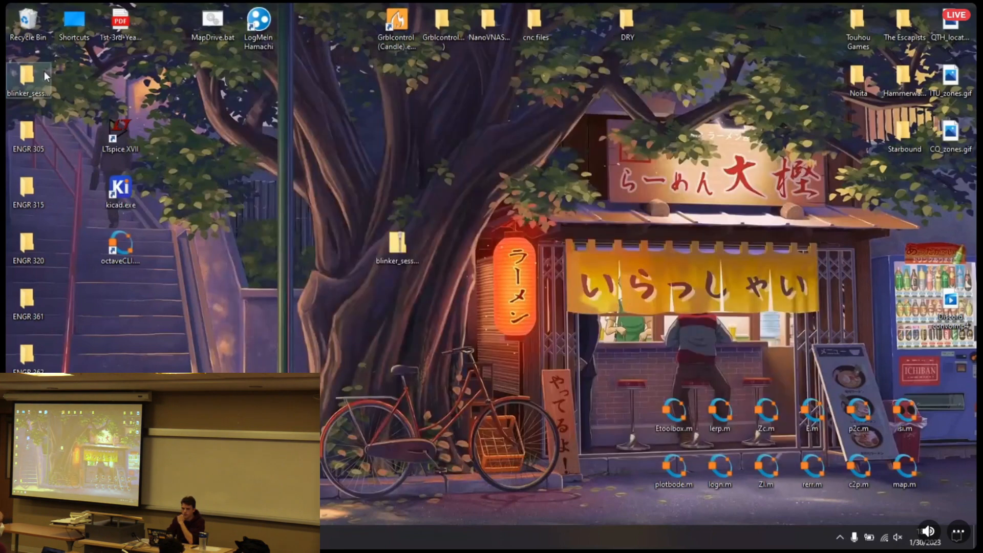
Move the extracted blinker_session2 folder beside its zip file and open the blinker folder inside it
left_click_drag(30, 81, 349, 243)
double_click(349, 243)
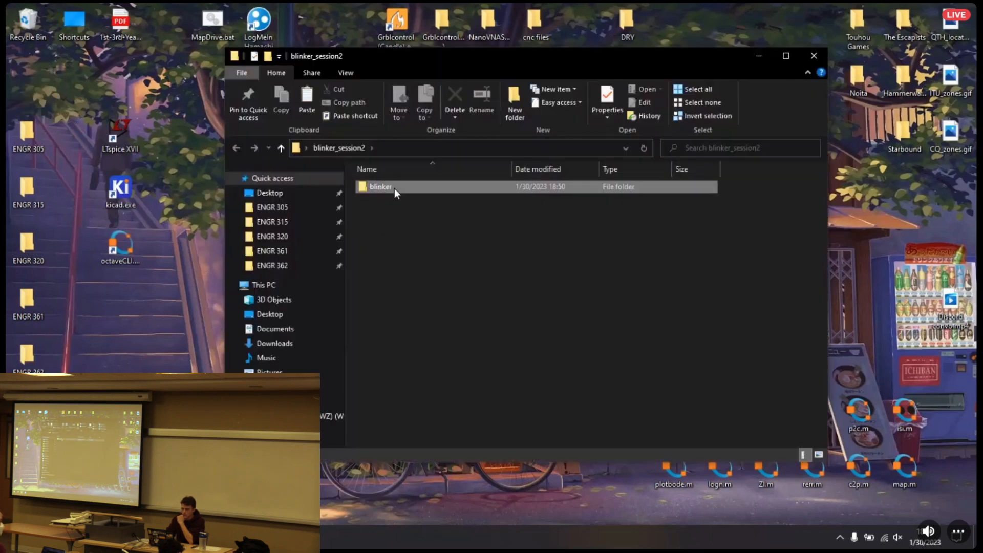
double_click(393, 188)
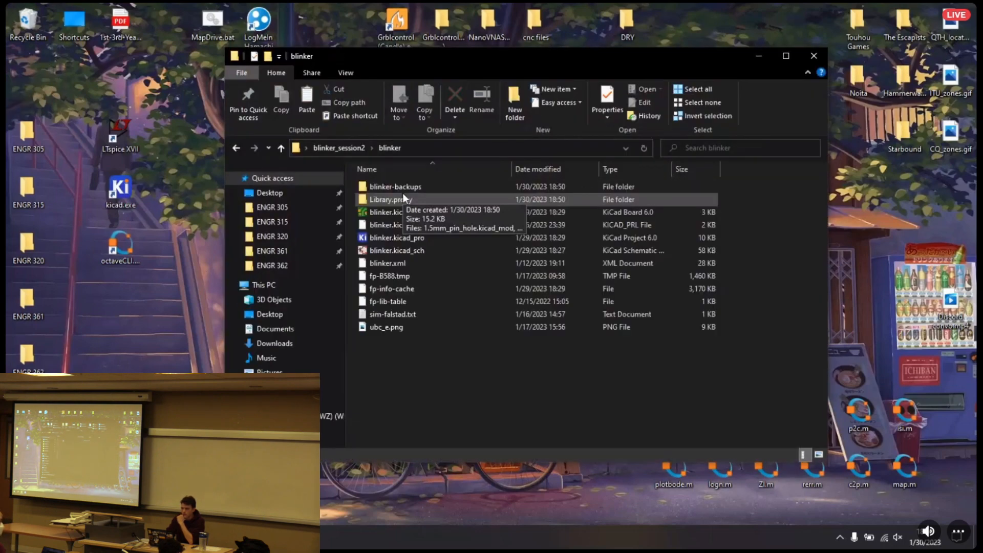
Look over the blinker project's files, including the Library.pretty folder, sim-falstad.txt, ubc_e.png and the board file
left_click_drag(406, 351, 403, 188)
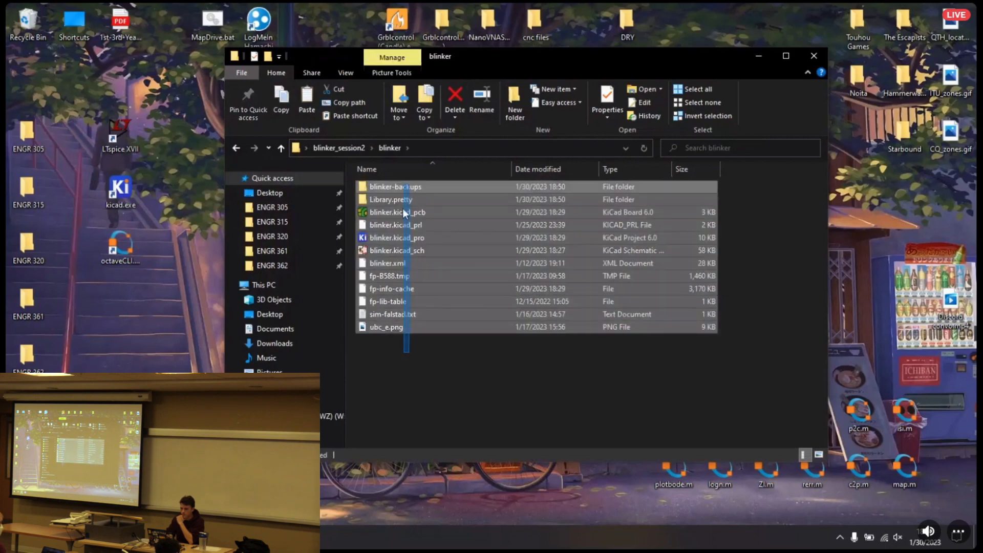
left_click(420, 392)
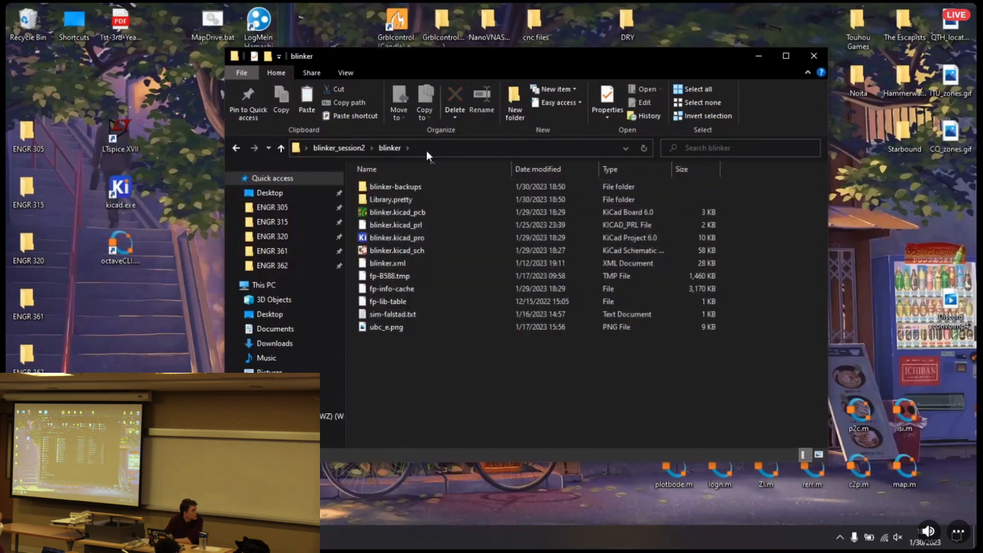
left_click(417, 200)
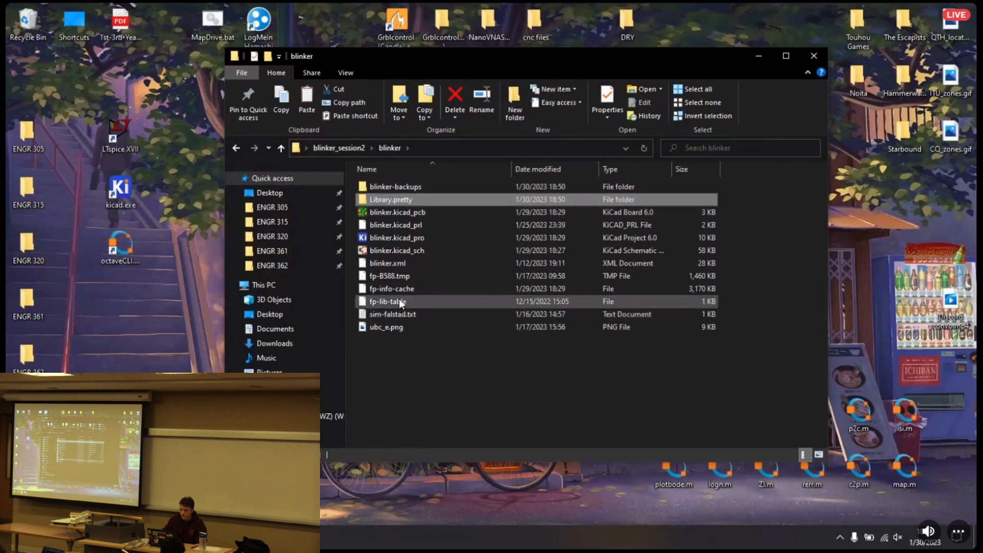
left_click(394, 313)
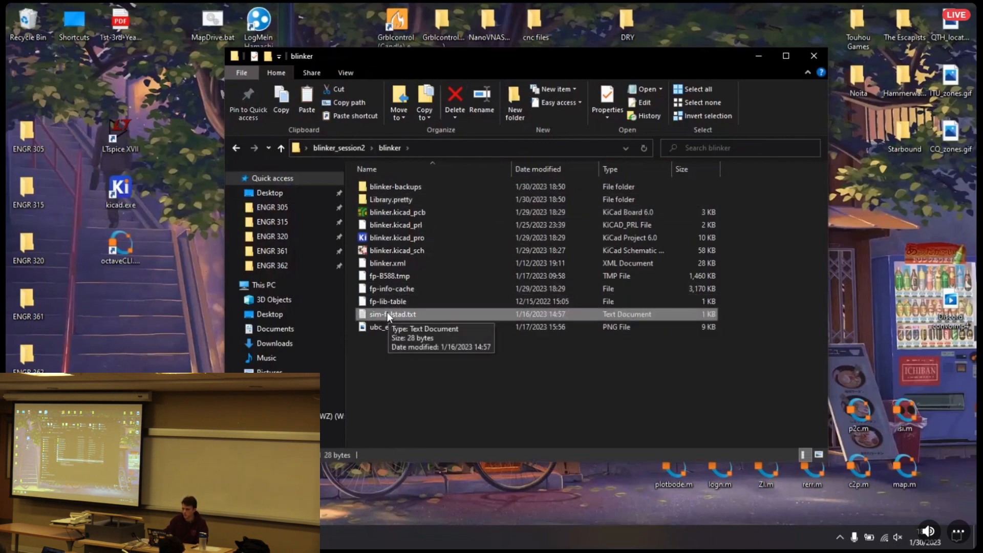
left_click(413, 332)
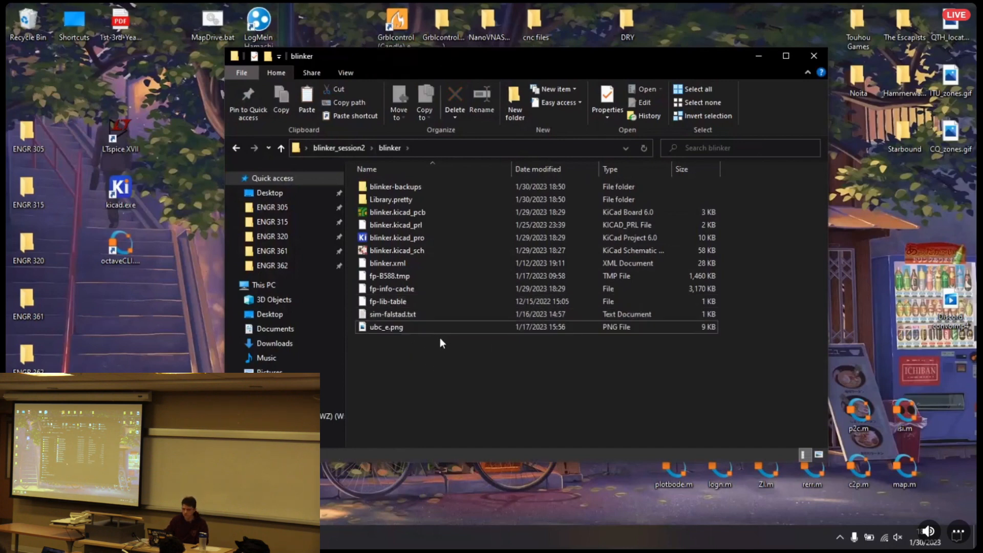
left_click(402, 211)
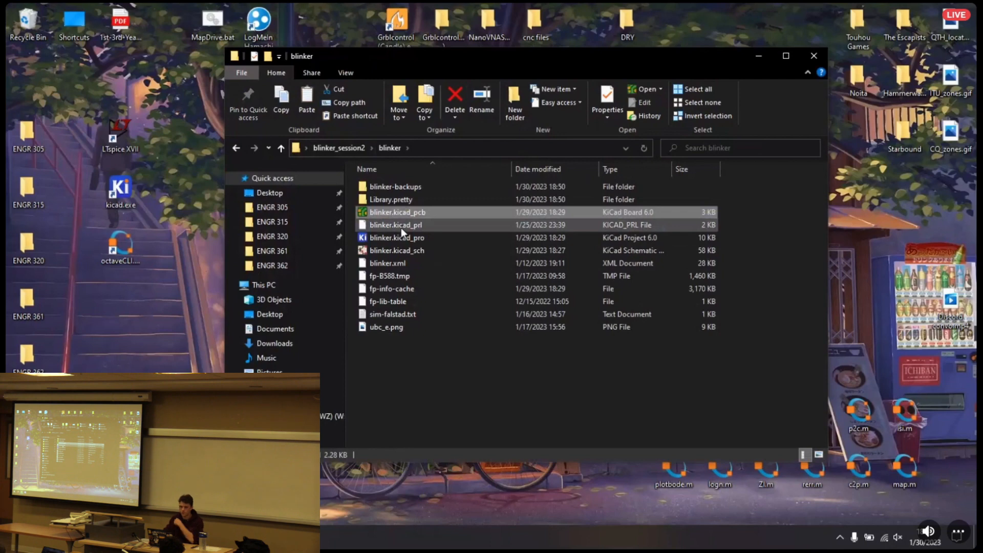
Open the blinker.kicad_pro project in KiCad and launch its schematic in the Schematic Editor
left_click(409, 239)
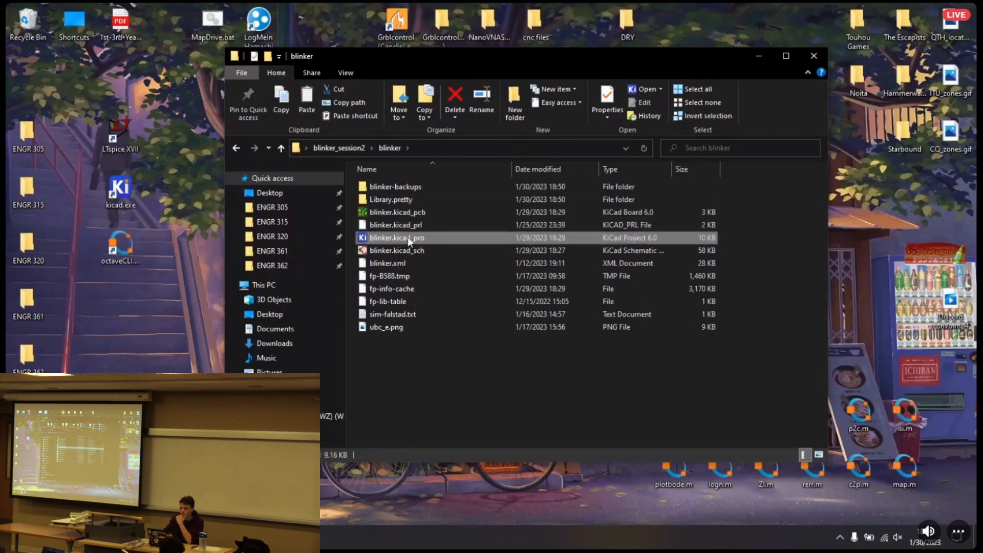
double_click(410, 236)
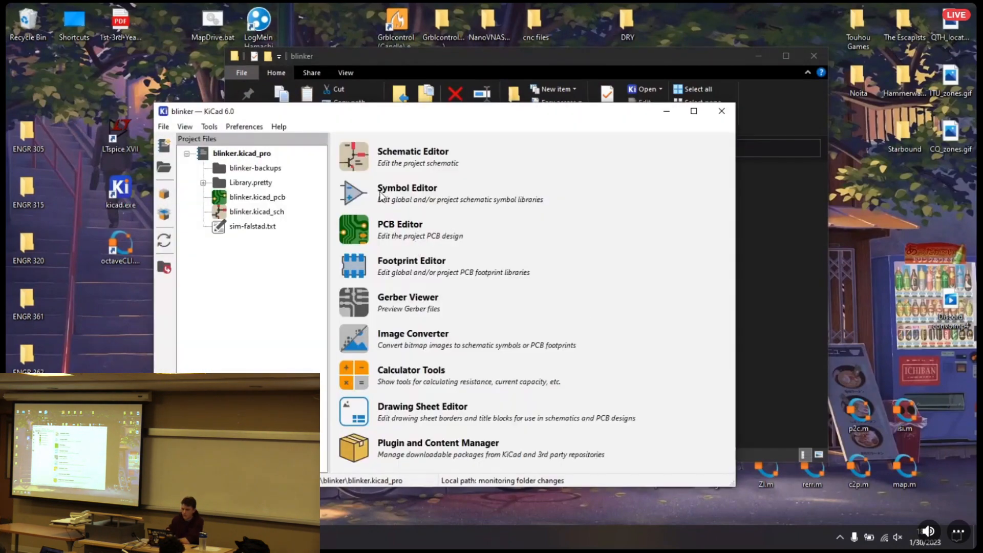
left_click(351, 164)
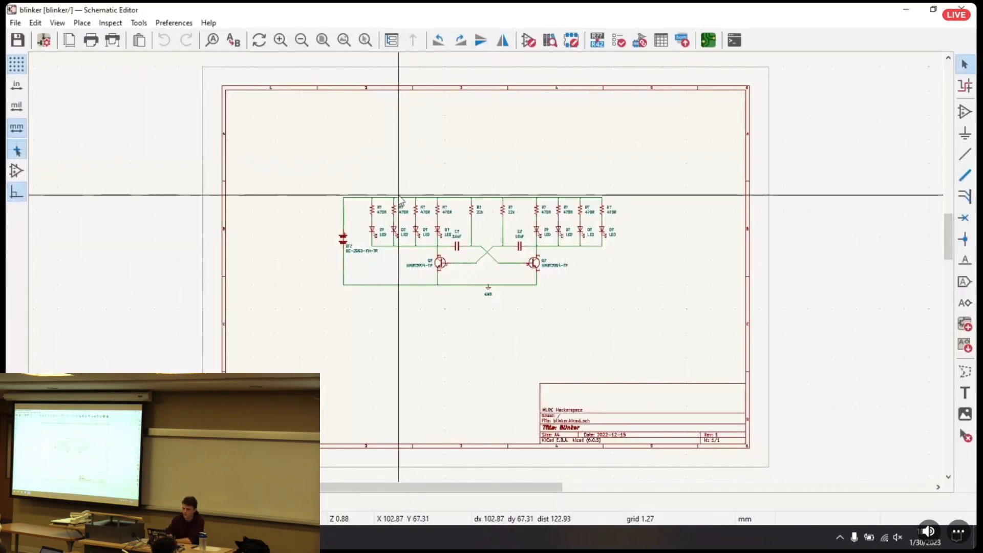
Examine the reference designators of the LEDs, battery, transistors and capacitors in the blinker schematic
scroll(474, 287, "up", 5)
middle_click_drag(522, 291, 292, 201)
left_click(190, 252)
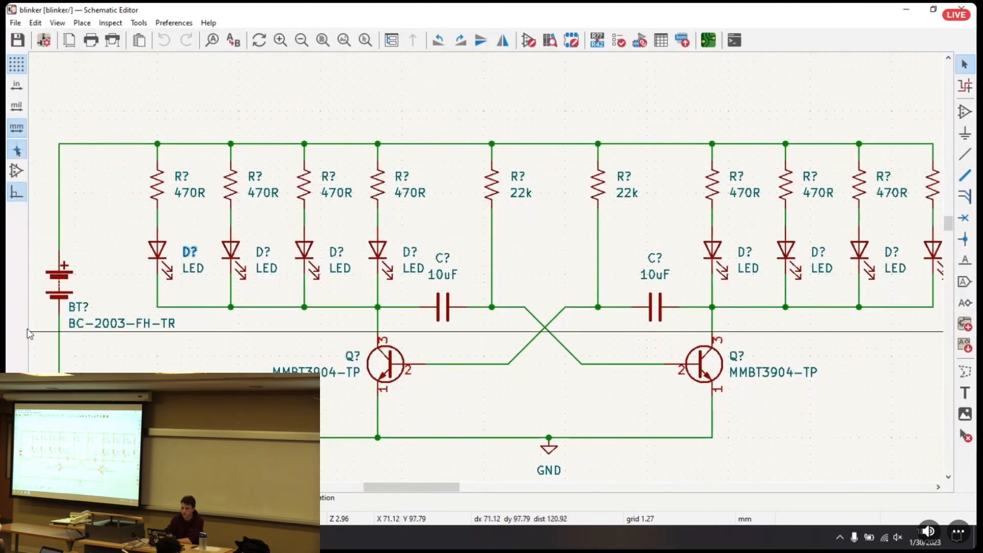
left_click(78, 307)
left_click(353, 357)
left_click(451, 258)
left_click(468, 198)
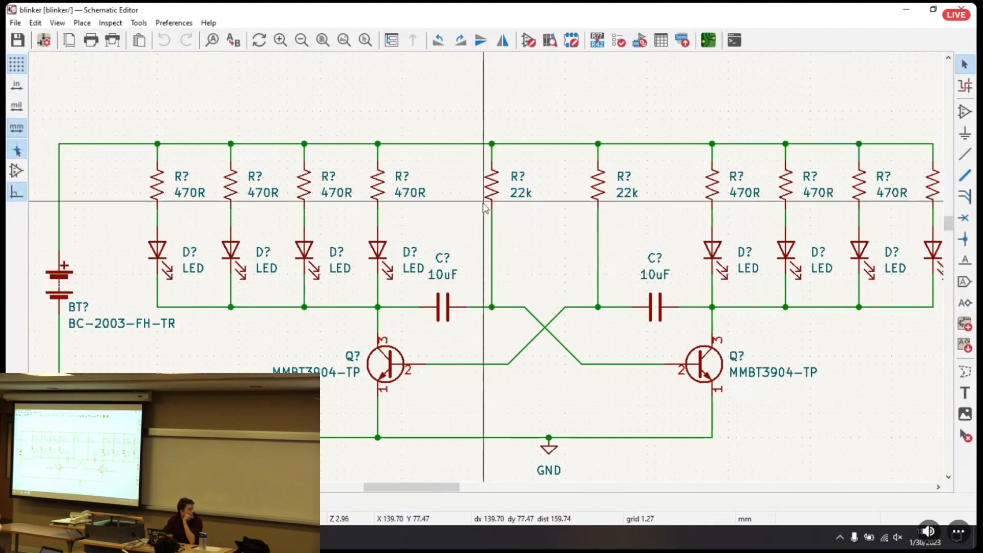
Annotate the entire schematic with symbols sorted by X position, keeping existing annotations, and close the annotation dialog
left_click(597, 41)
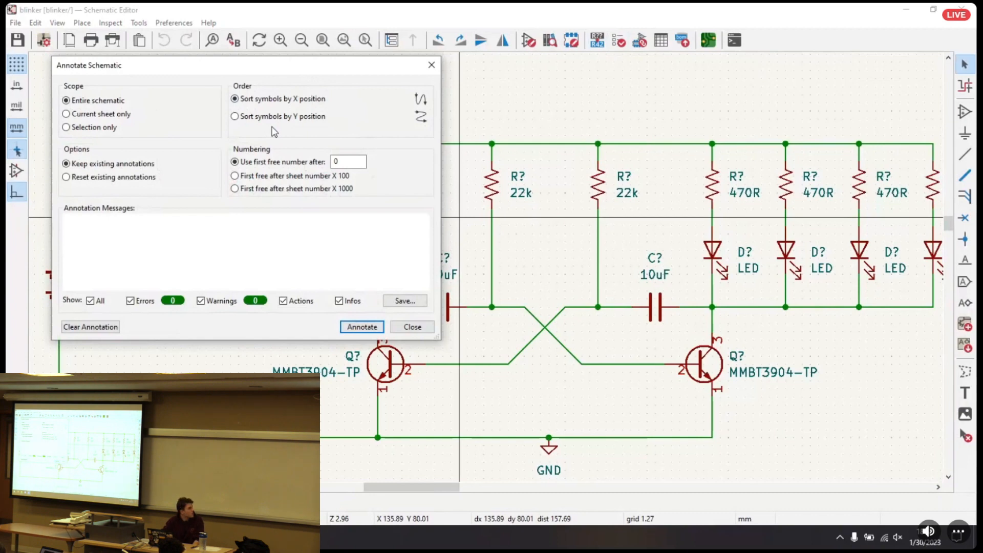
left_click(245, 115)
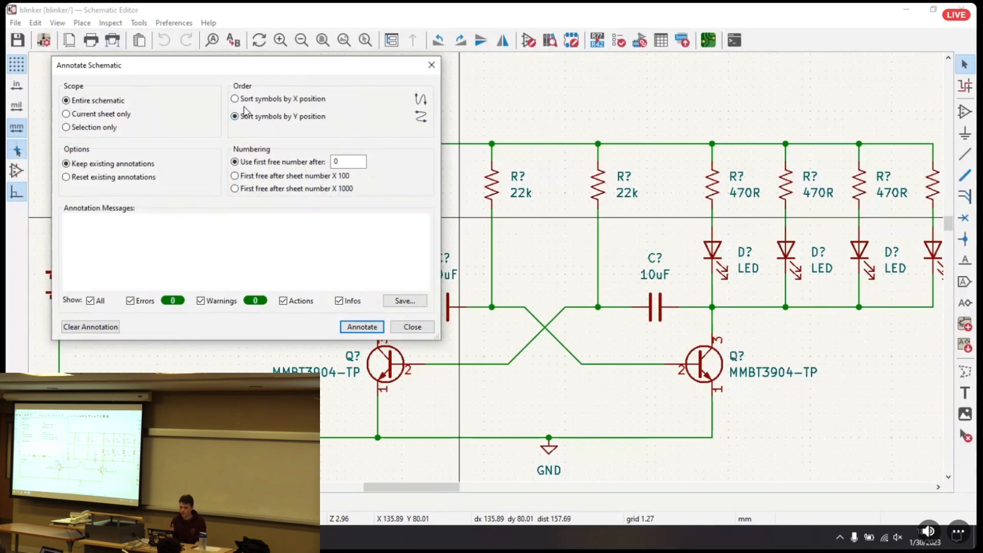
left_click(272, 99)
left_click(361, 327)
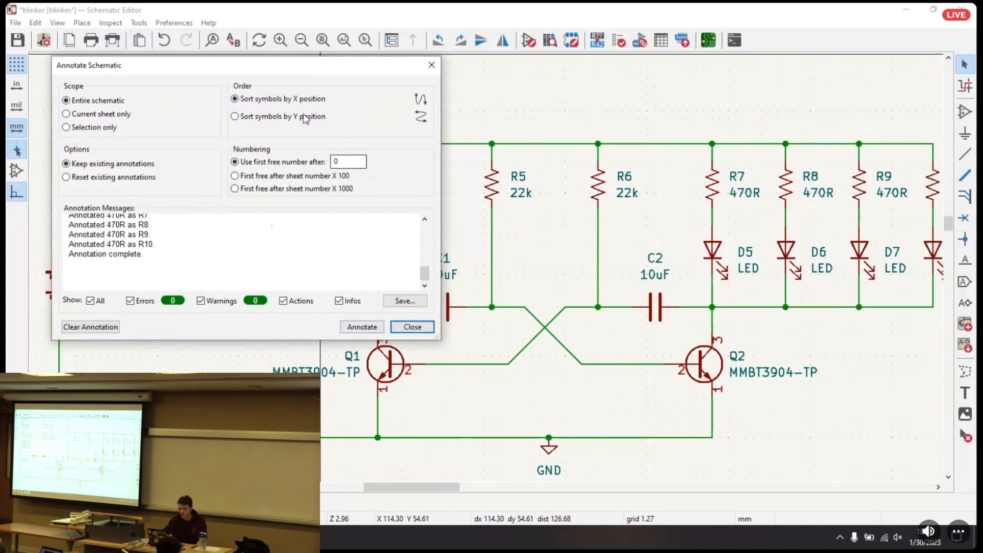
mouse_move(255, 60)
left_mouse_down()
mouse_move(263, 111)
mouse_move(338, 283)
left_mouse_up()
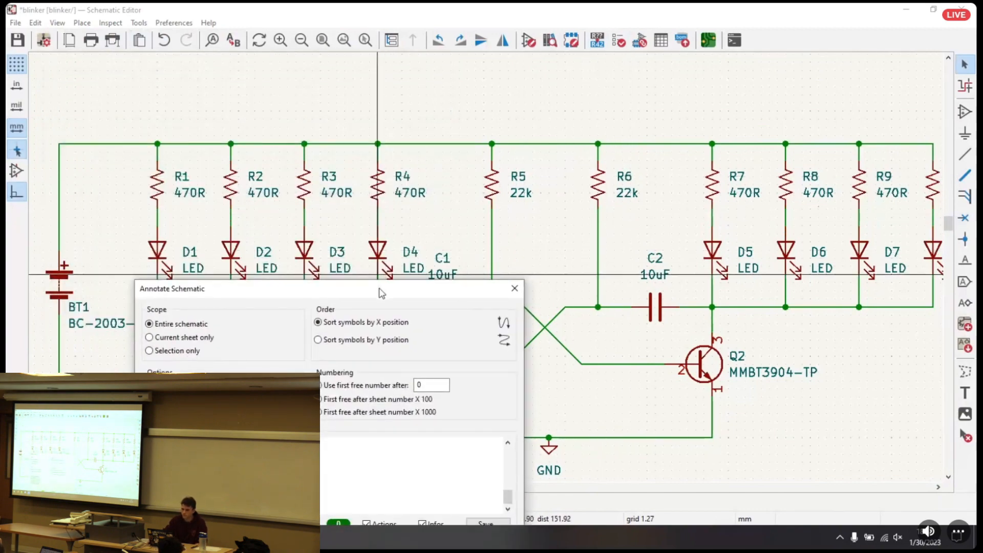
left_click_drag(377, 290, 404, 172)
left_click(523, 432)
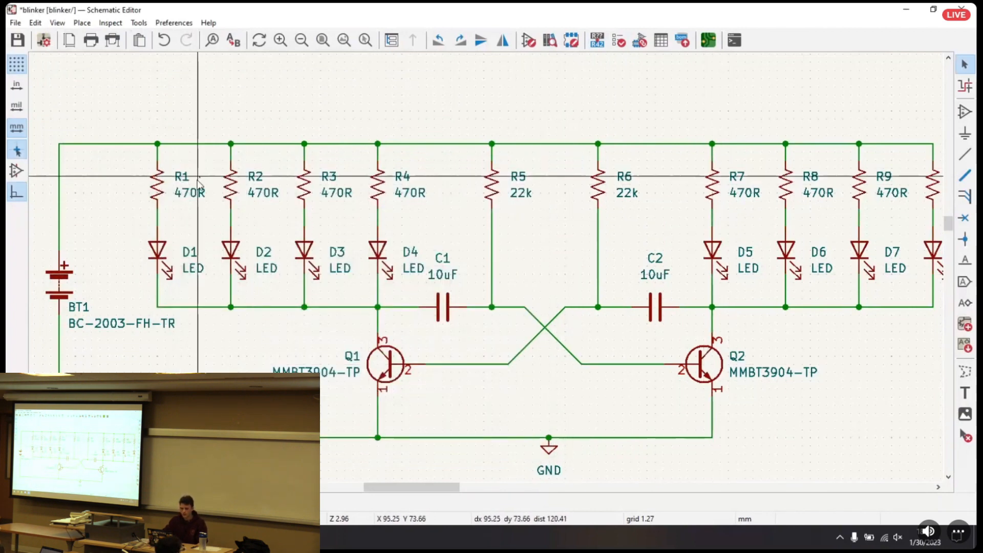
Open resistor R1's symbol properties and examine its Footprint, Datasheet, digikey_part and digikey_link fields
left_click(166, 187)
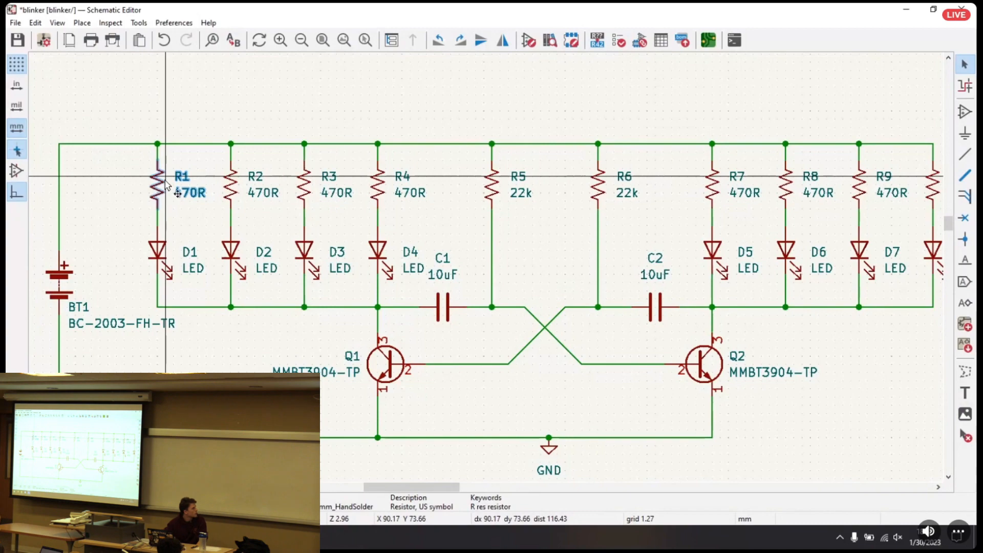
double_click(167, 186)
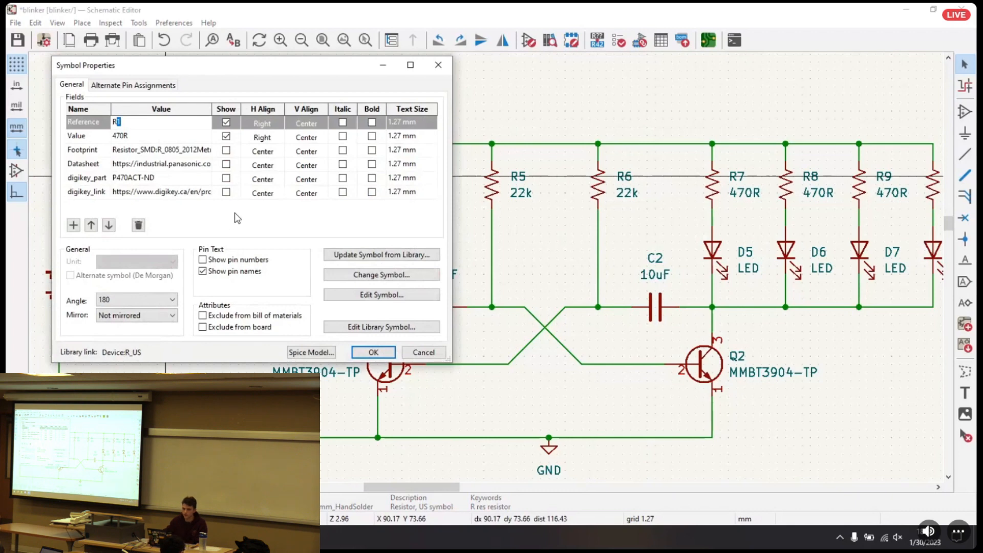
left_click(91, 164)
left_click(87, 178)
left_click(87, 178)
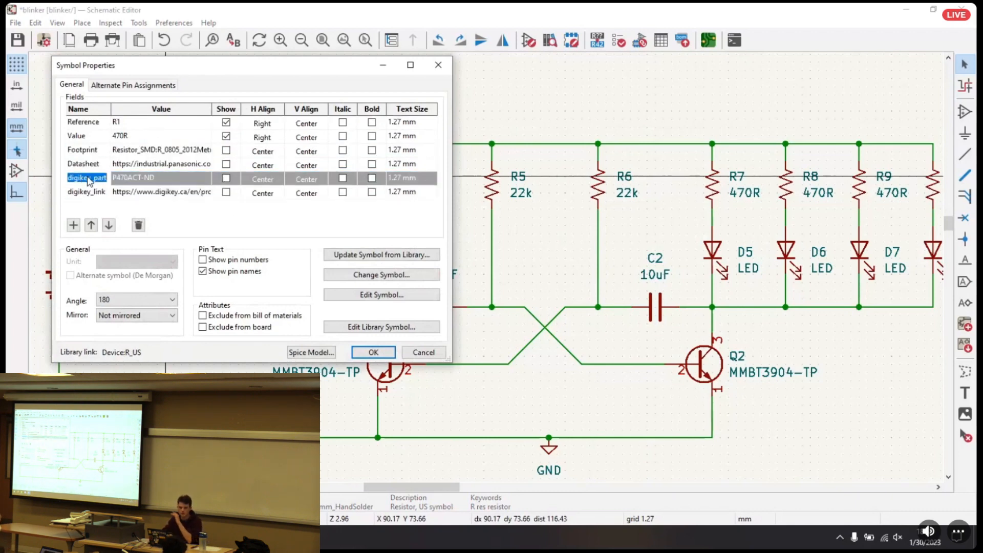
left_click(85, 207)
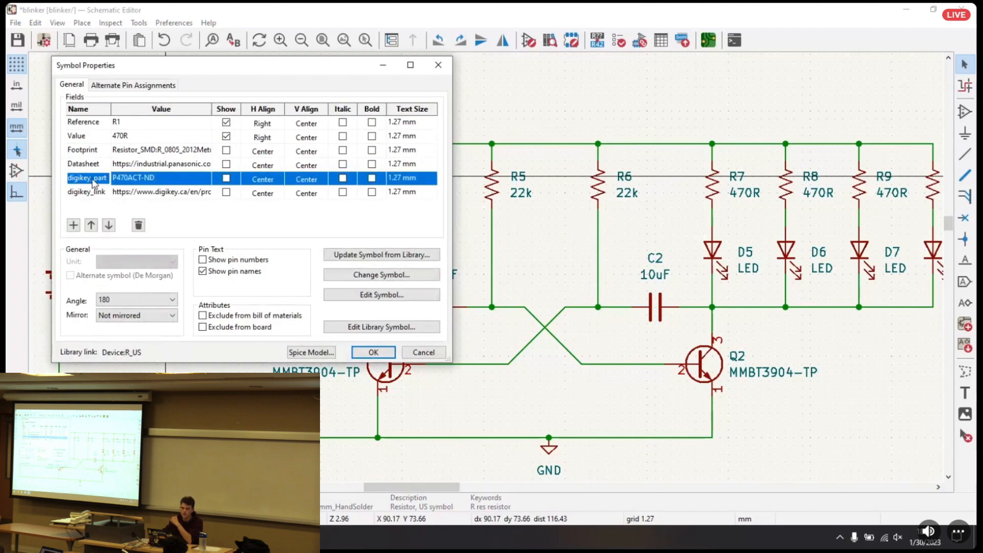
left_click(89, 188)
left_click(86, 180)
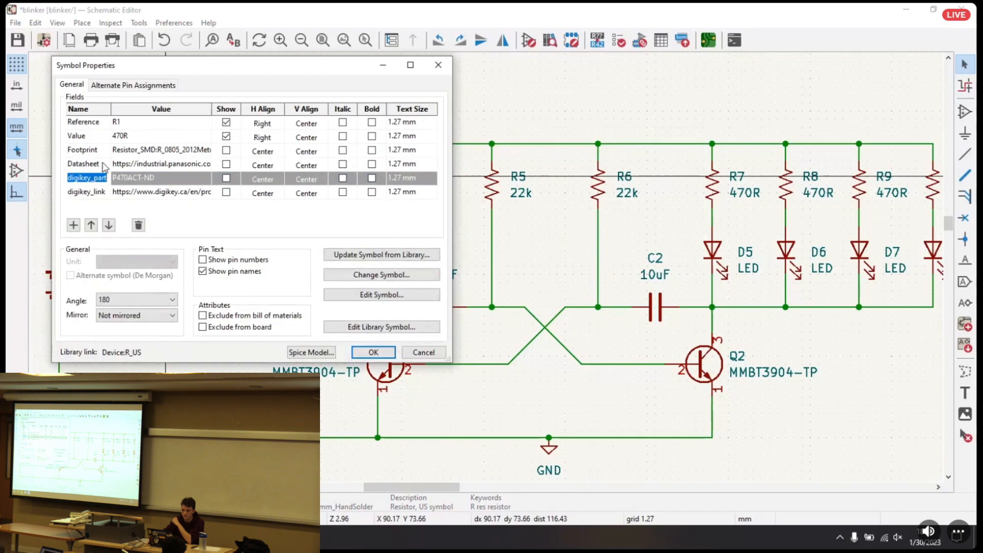
left_click(102, 164)
left_click(105, 150)
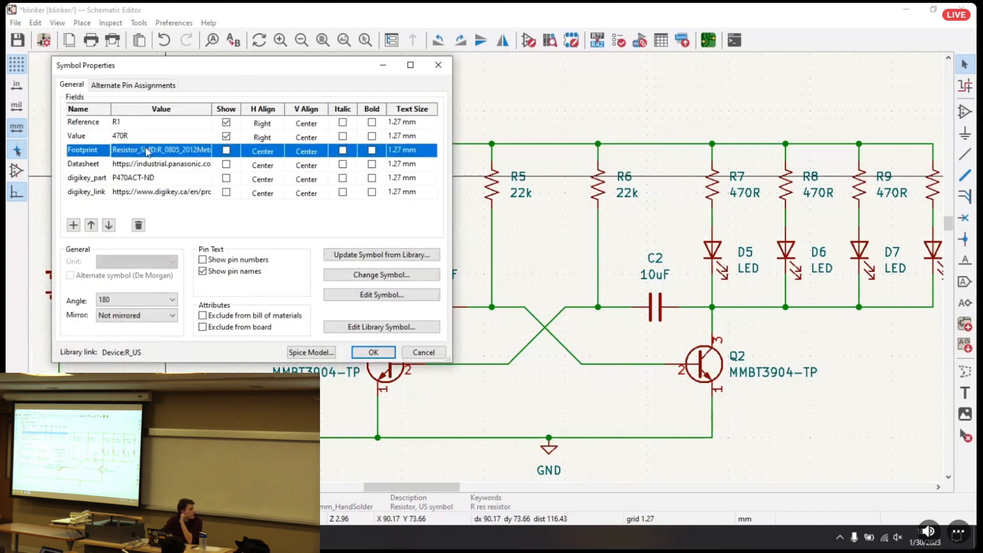
Choose the R_0805_2012Metric_Pad1.20x1.40mm_HandSolder footprint for R1 from the Resistor_SMD library
left_click(201, 155)
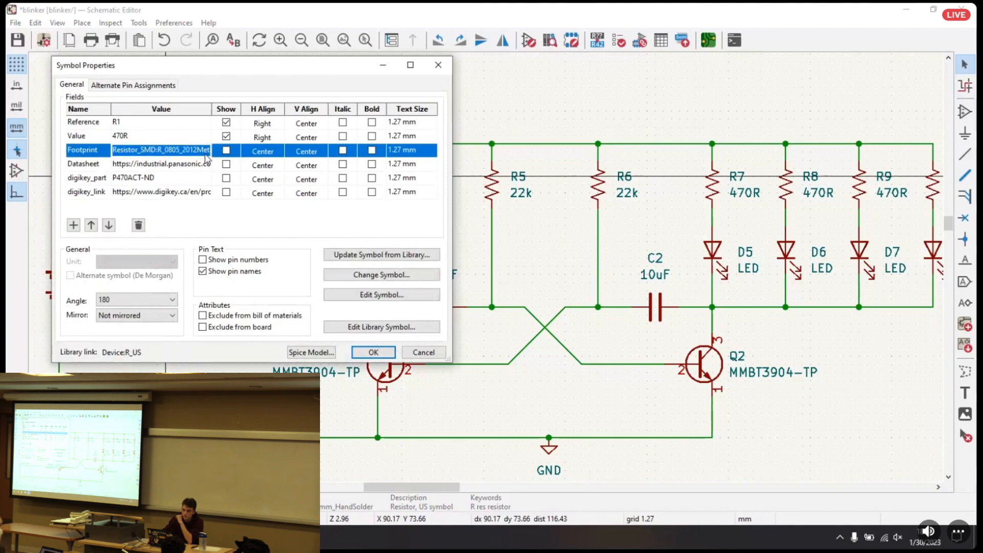
left_click(205, 151)
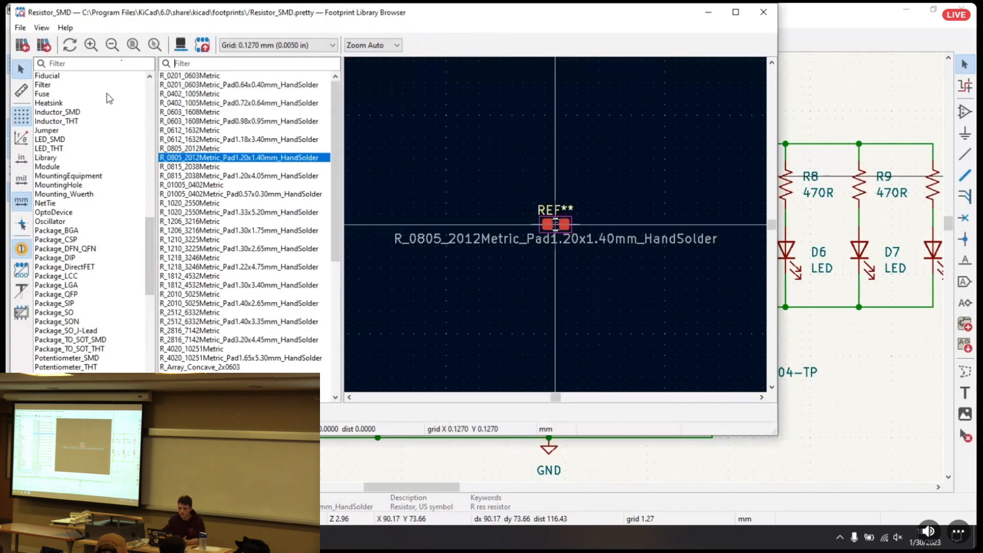
double_click(167, 157)
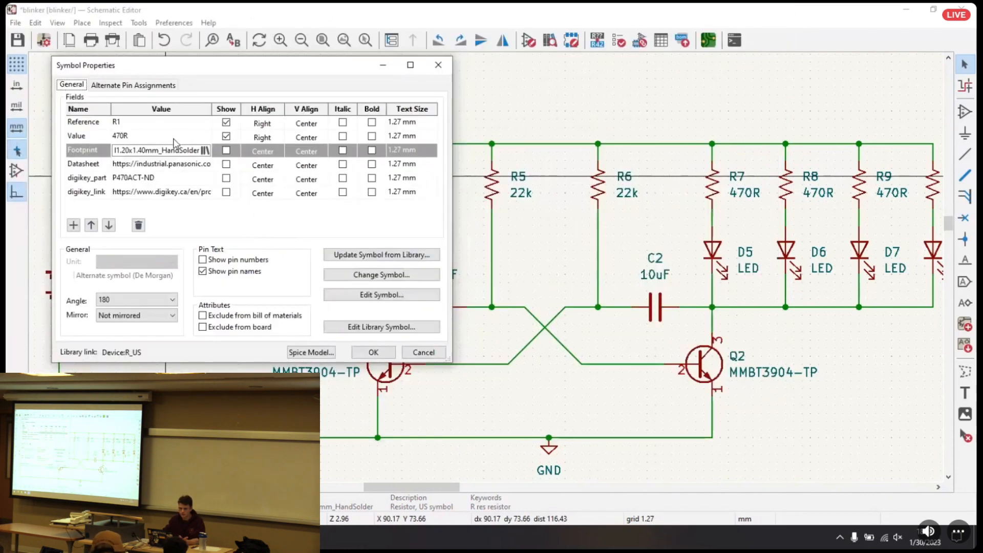
Clear R1's footprint assignment
key("ctrl+a")
key("BackSpace")
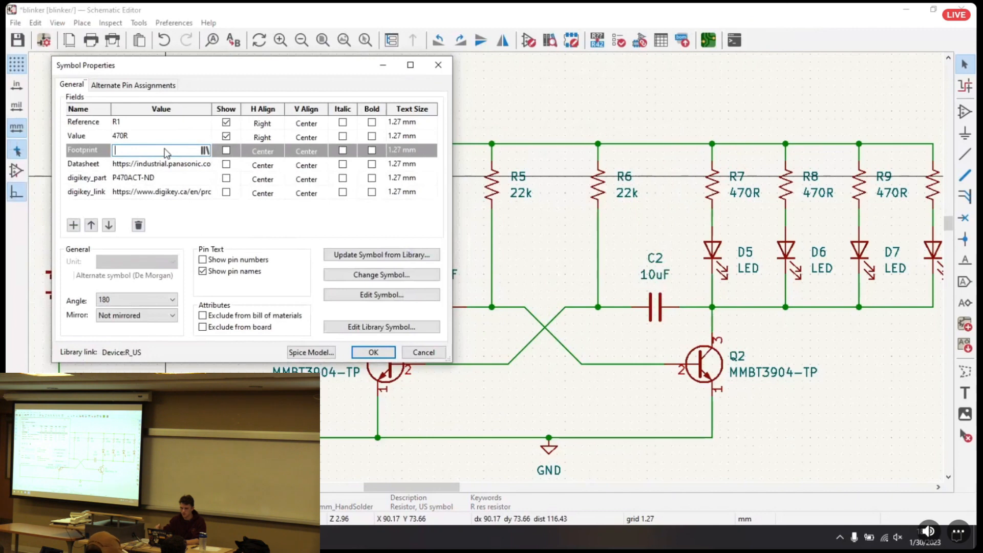
key("Return")
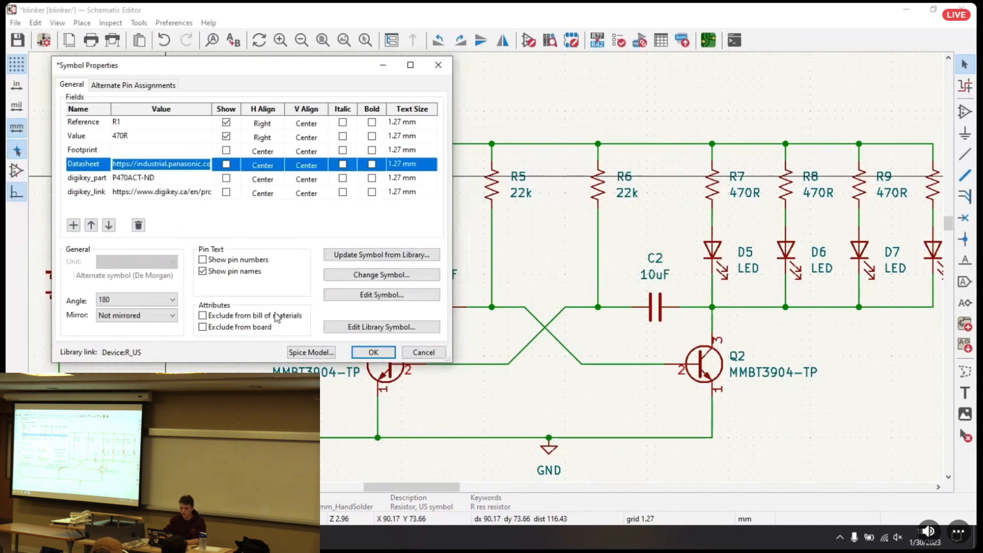
Search the footprint libraries for Resistor from R1's Footprint field and close the library browser without choosing a footprint
left_click(197, 151)
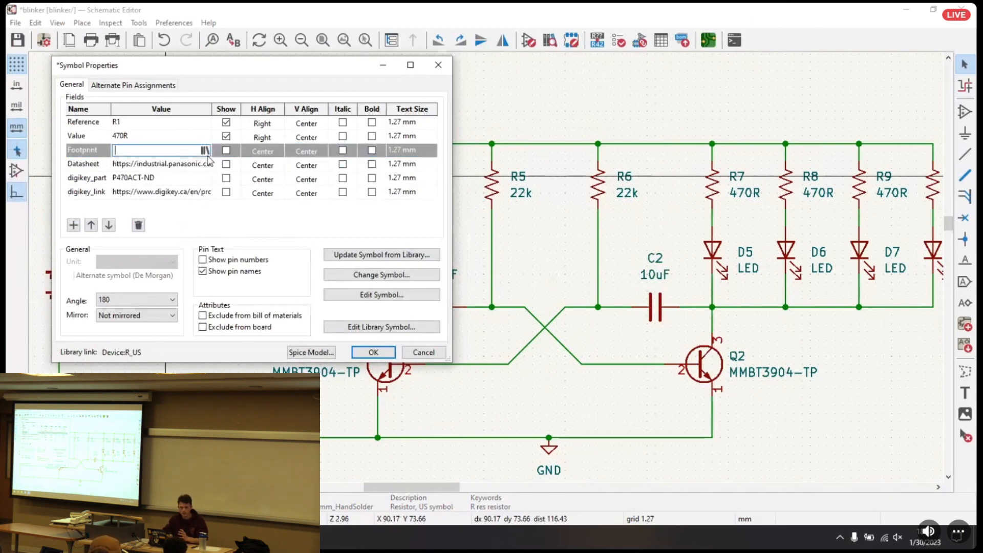
left_click(204, 150)
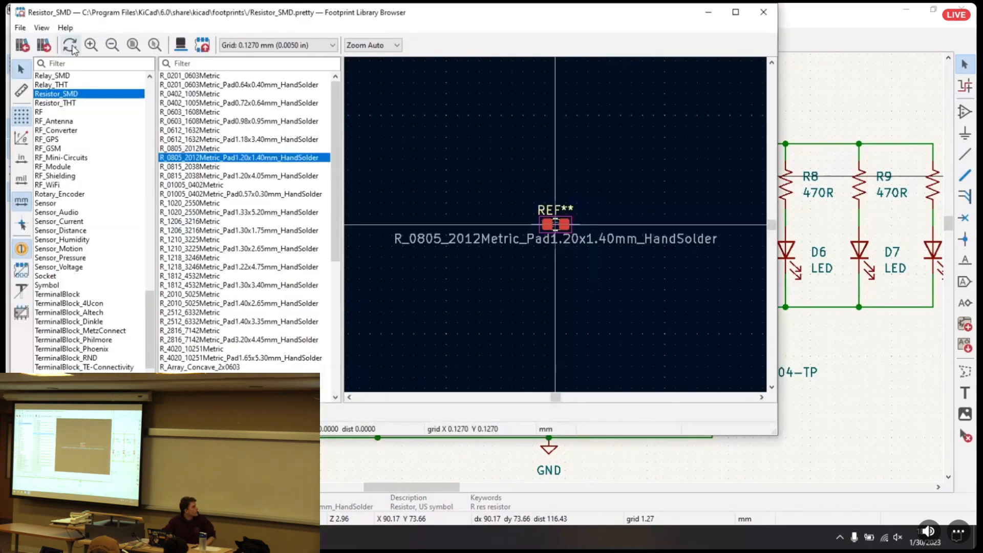
left_click(70, 64)
type("Resistor")
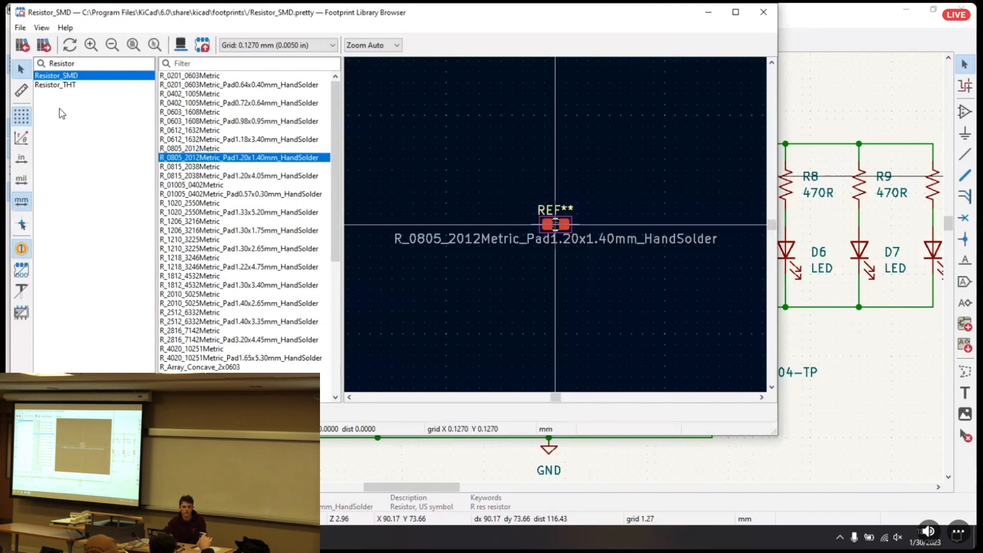
left_click(763, 12)
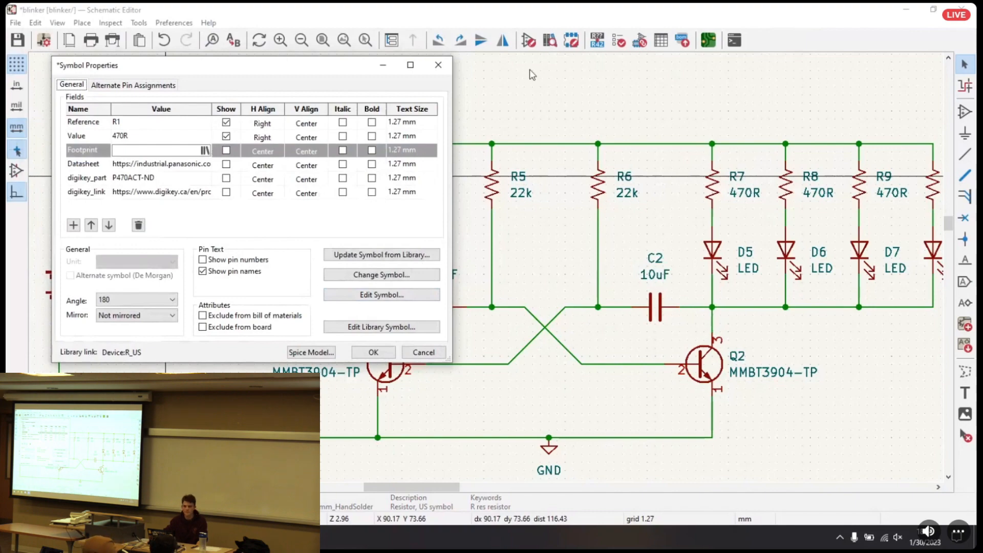
left_click_drag(344, 67, 684, 100)
left_click(157, 174)
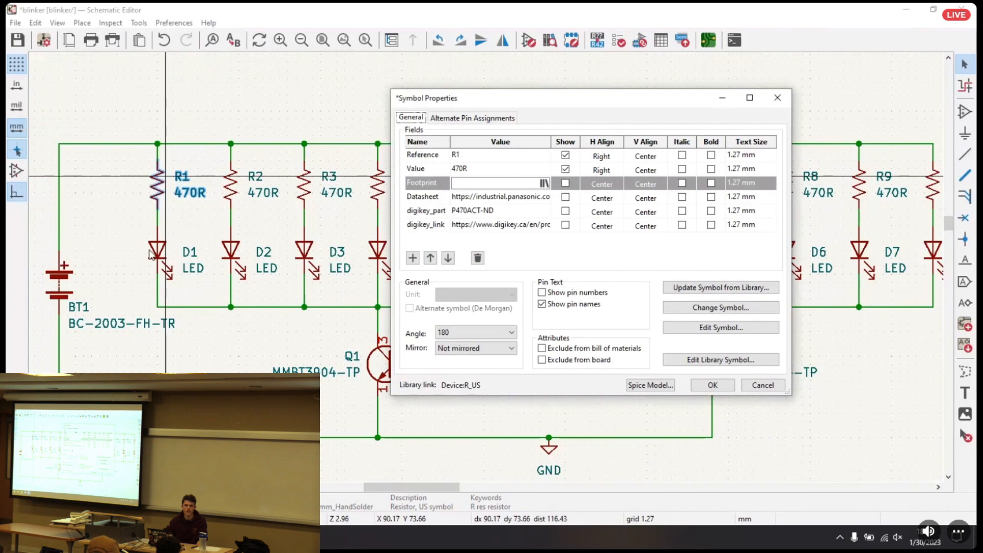
left_click_drag(635, 103, 502, 83)
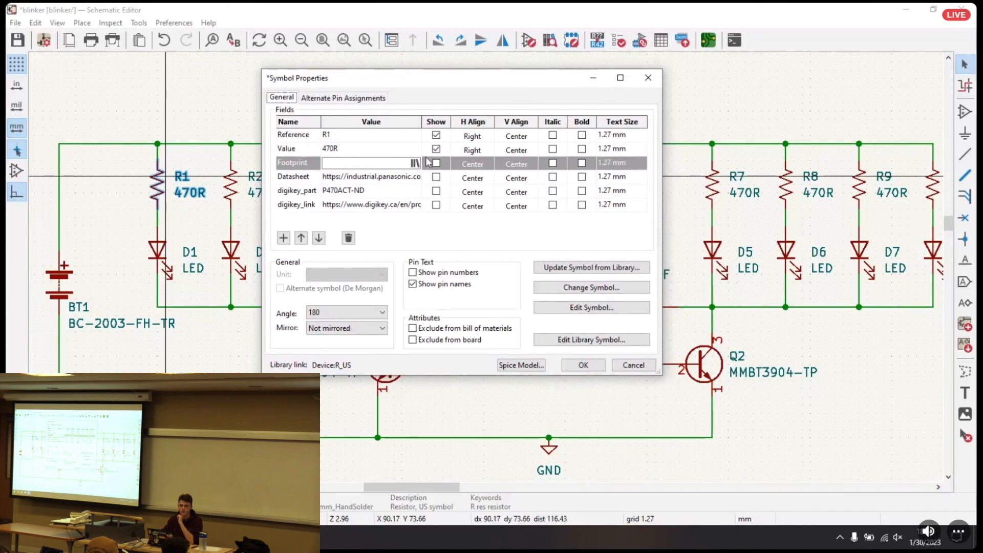
left_click_drag(525, 85, 542, 142)
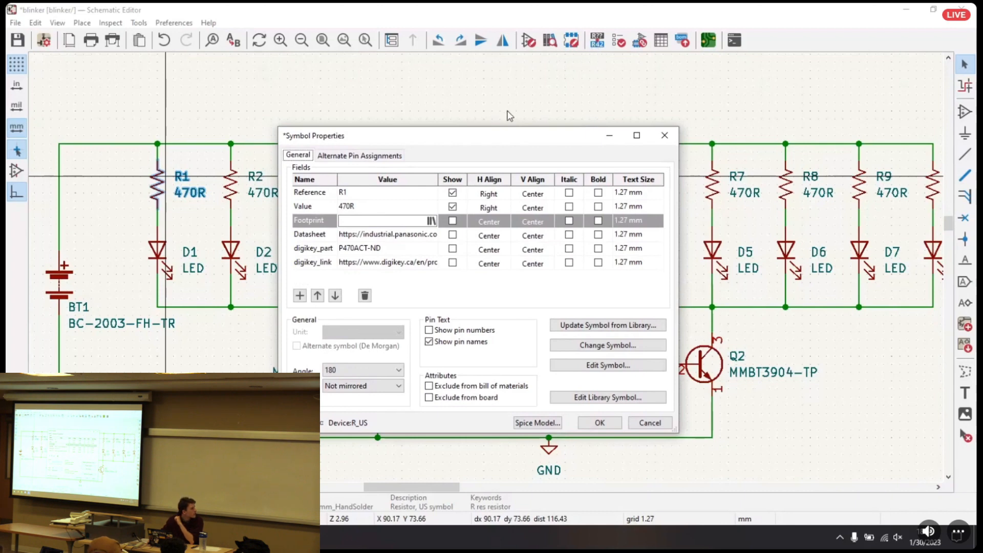
left_click_drag(494, 142, 487, 94)
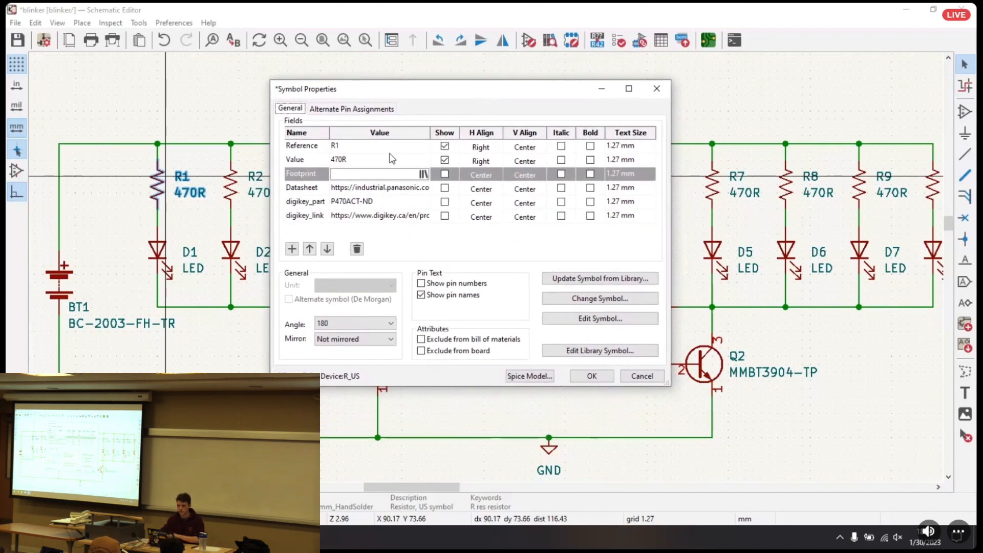
Open the footprint browser for R1 and filter the libraries by Resis and the footprints by 0805
left_click(423, 175)
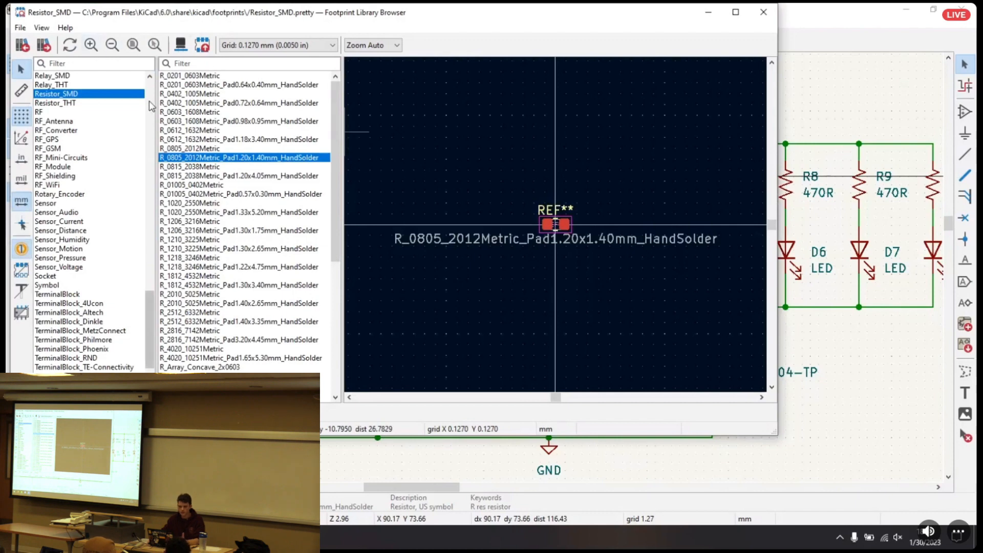
left_click(82, 64)
type("Resis")
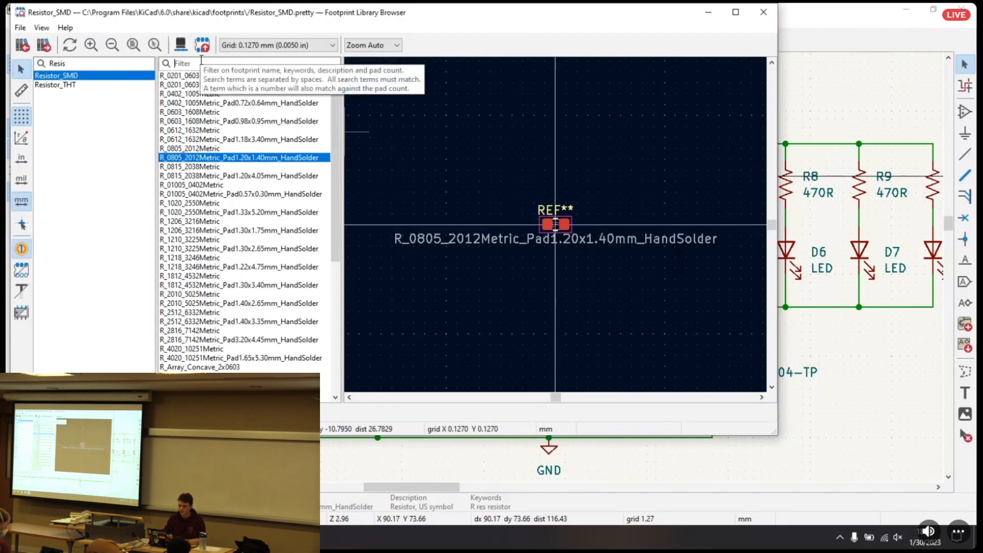
type("08")
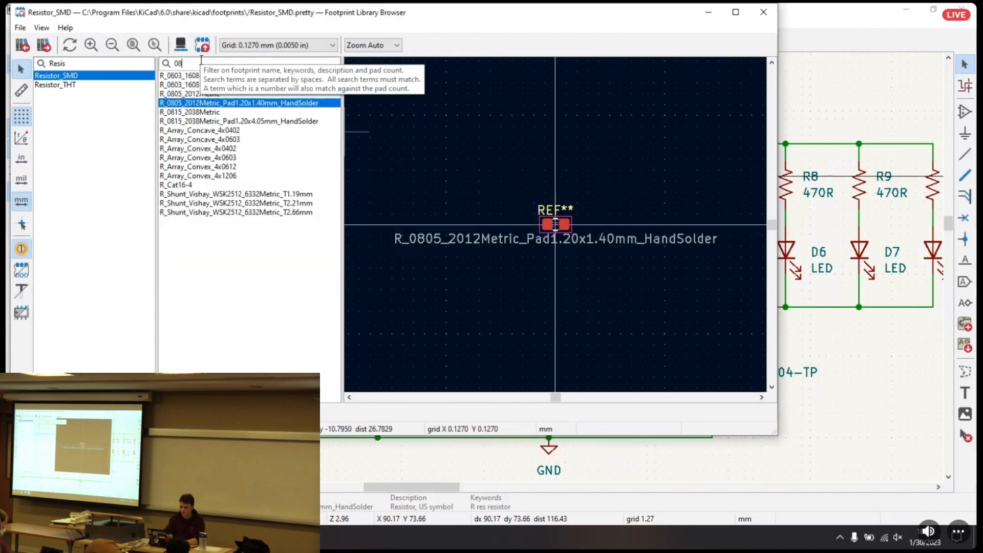
type("05")
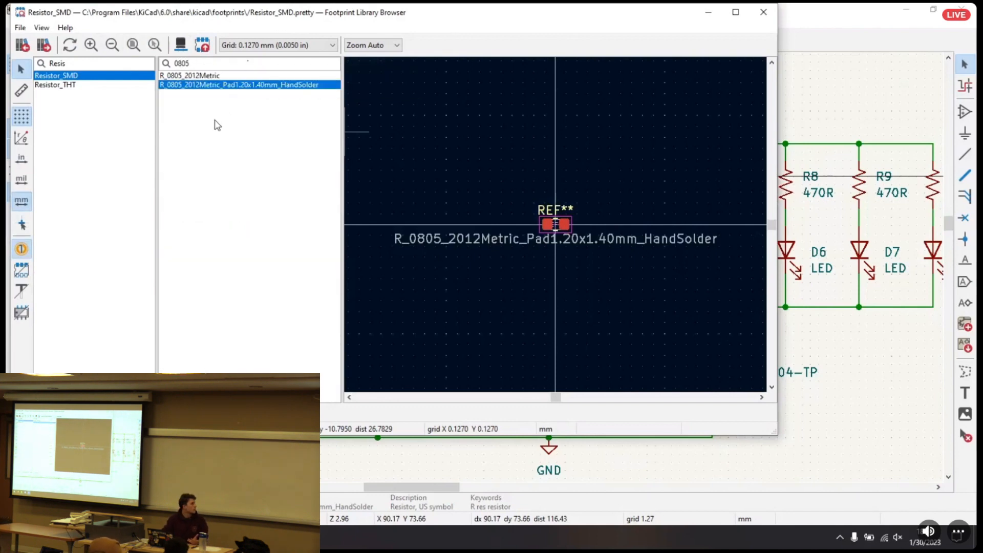
Compare the two 0805 footprints and assign R_0805_2012Metric_Pad1.20x1.40mm_HandSolder to R1, applying the symbol properties
left_click(289, 76)
left_click(290, 83)
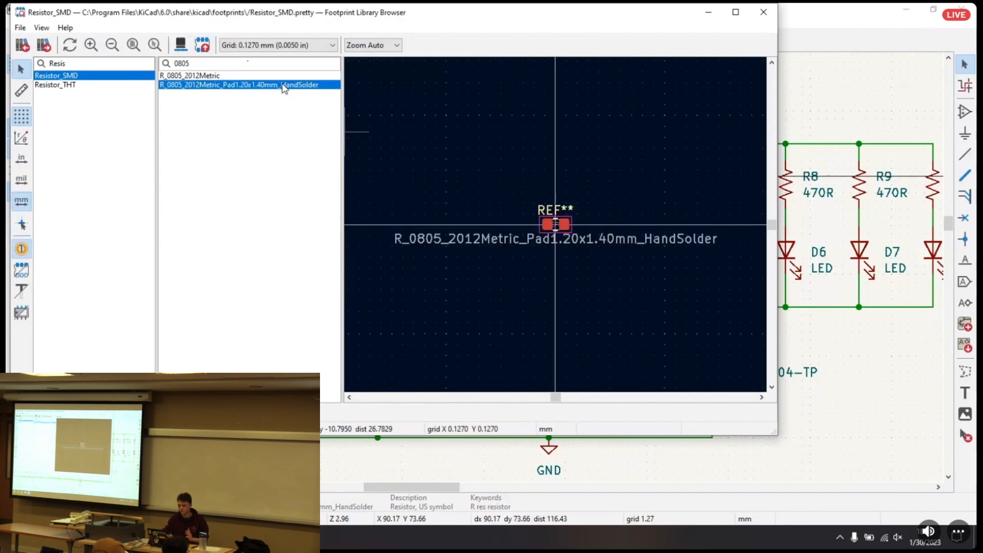
scroll(541, 217, "up", 5)
scroll(462, 215, "down", 5)
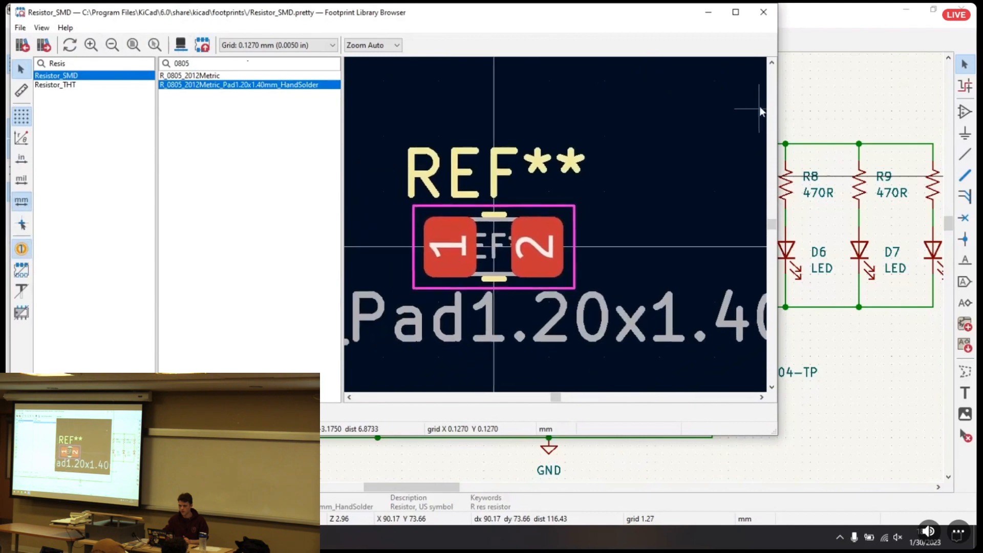
left_click(218, 78)
left_click(219, 85)
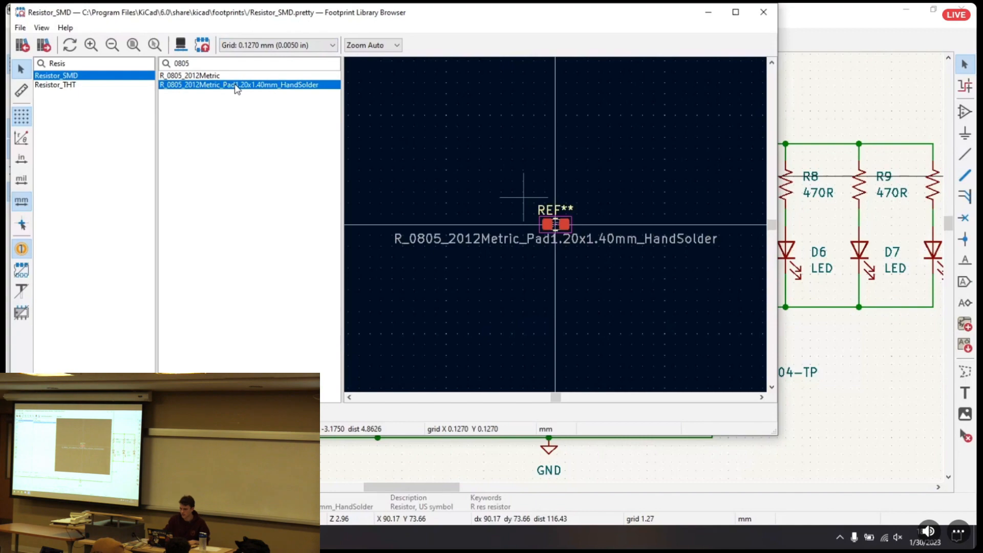
double_click(236, 85)
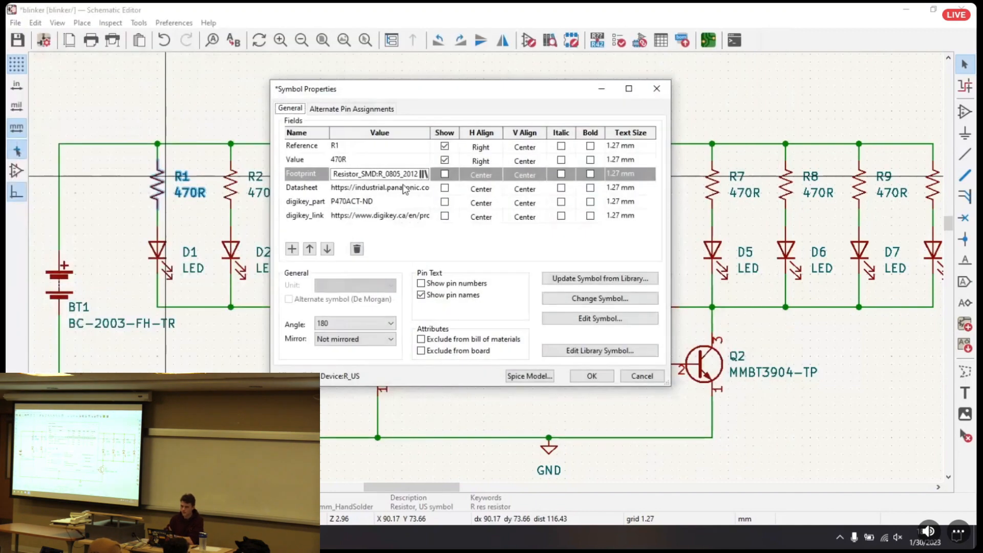
left_click(587, 377)
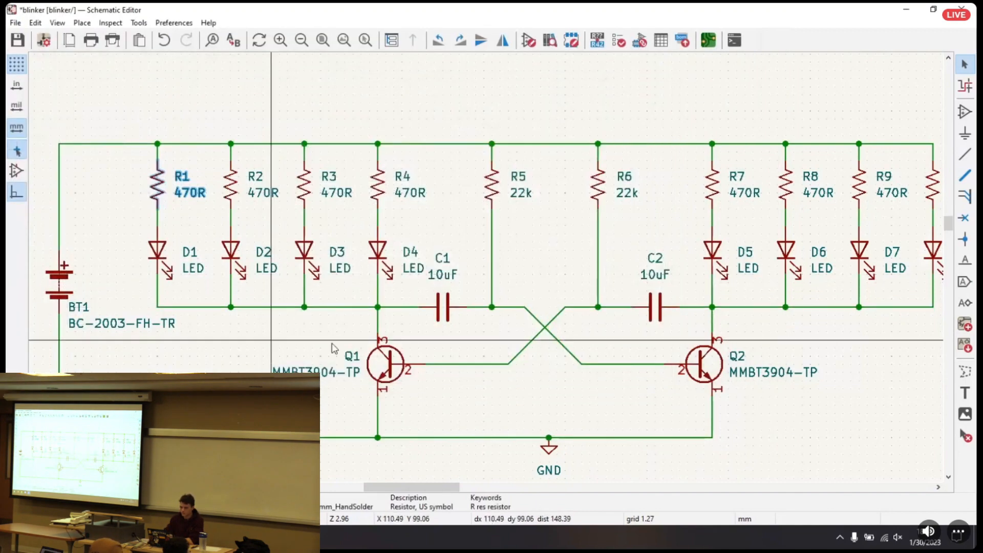
Examine the Footprint and part fields in transistor Q1's symbol properties and close the dialog
scroll(451, 243, "down", 3)
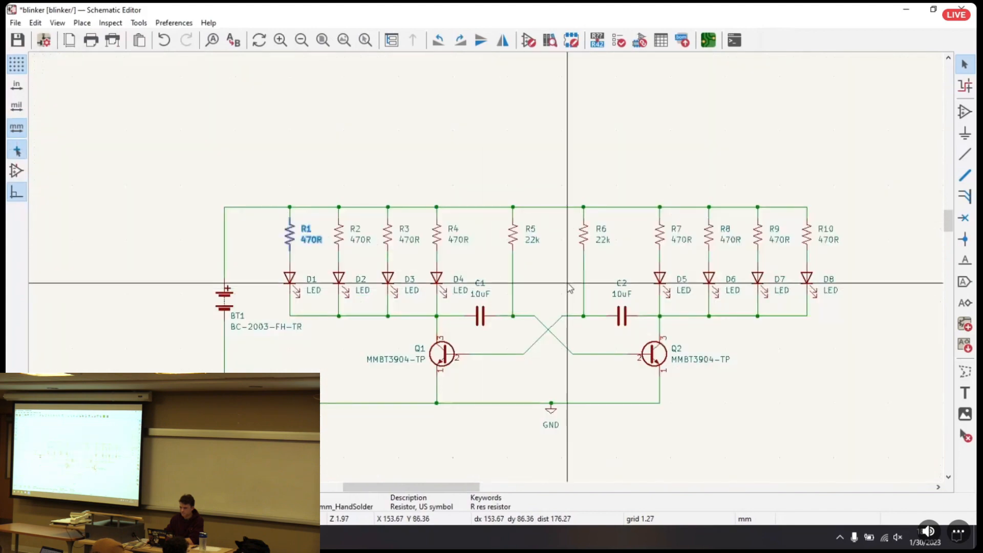
left_click(408, 339)
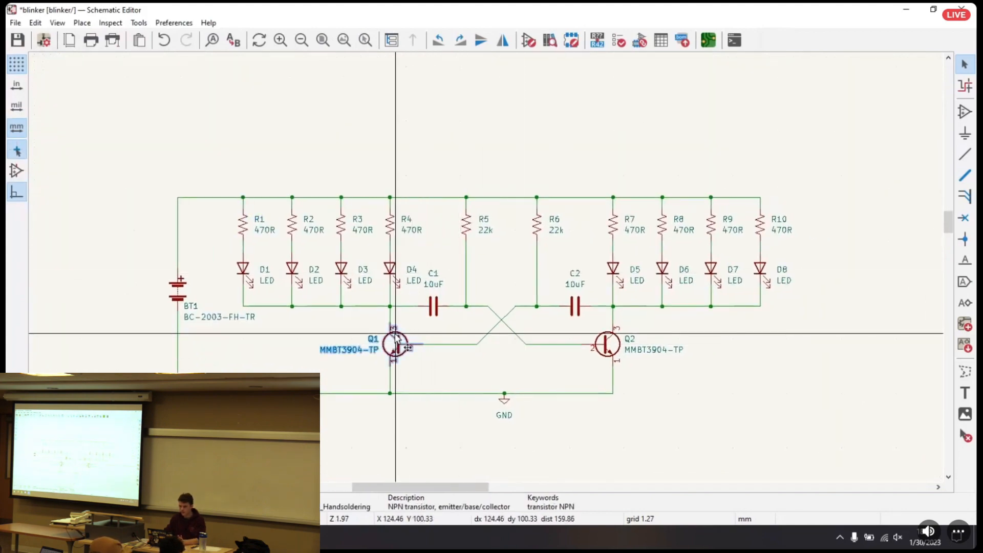
double_click(409, 338)
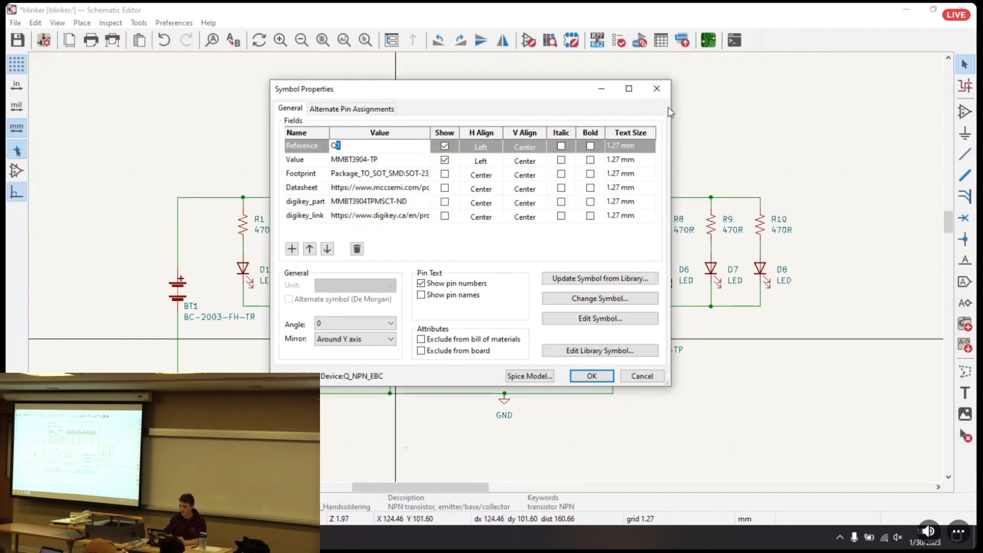
left_click(656, 89)
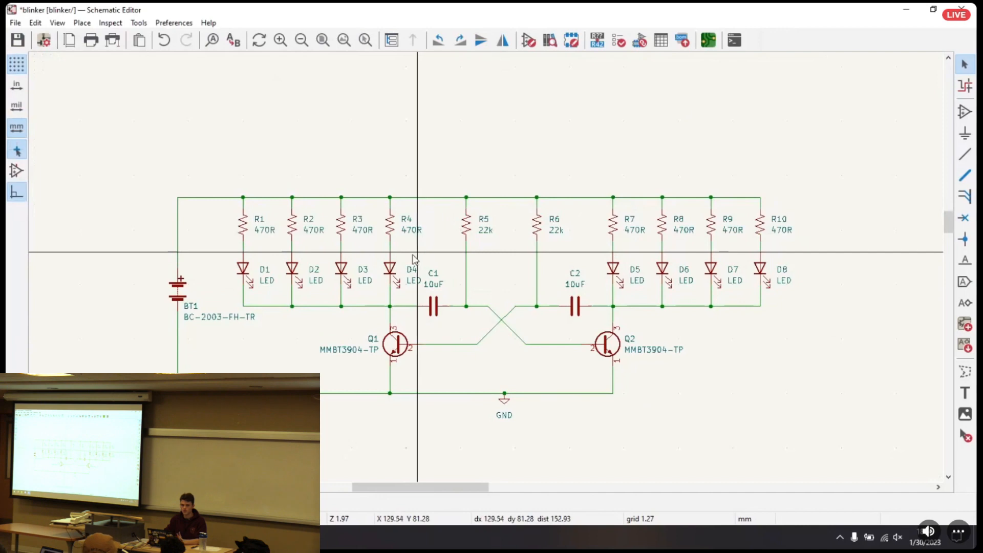
Examine the Footprint and part fields in LED D5's symbol properties and close the dialog
middle_click_drag(478, 142, 462, 143)
scroll(465, 148, "right", 1)
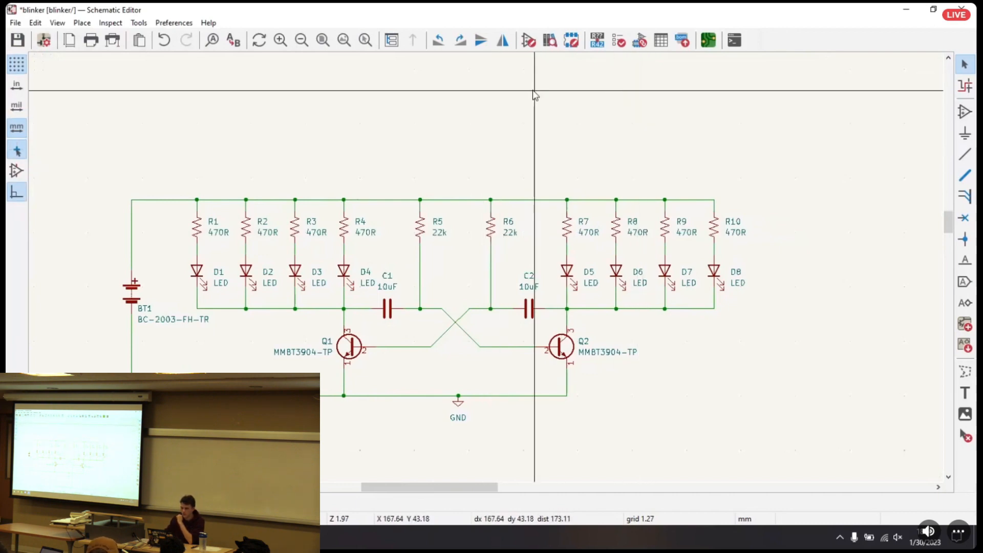
mouse_move(396, 155)
middle_mouse_down()
mouse_move(415, 130)
mouse_move(388, 149)
middle_mouse_up()
left_click_drag(117, 151, 821, 413)
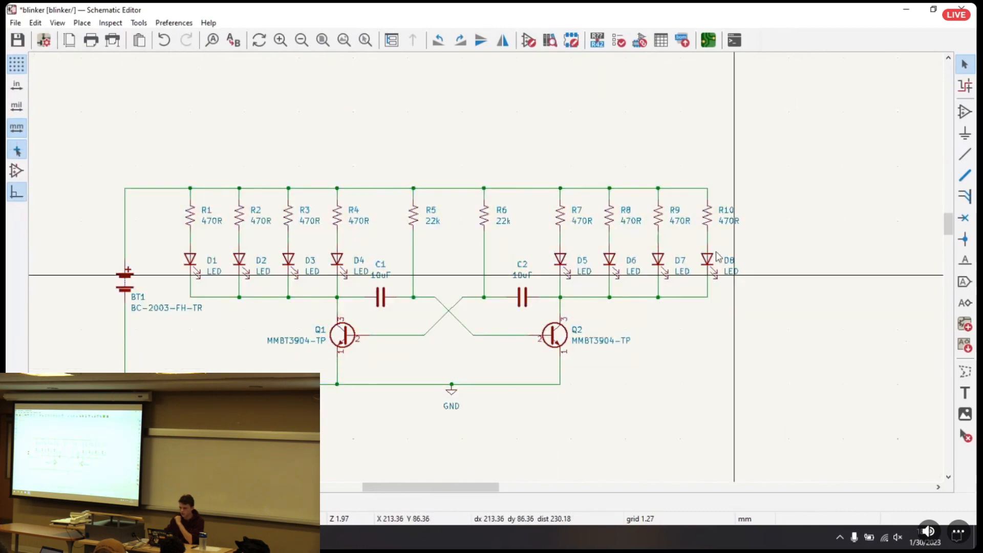
left_click(562, 260)
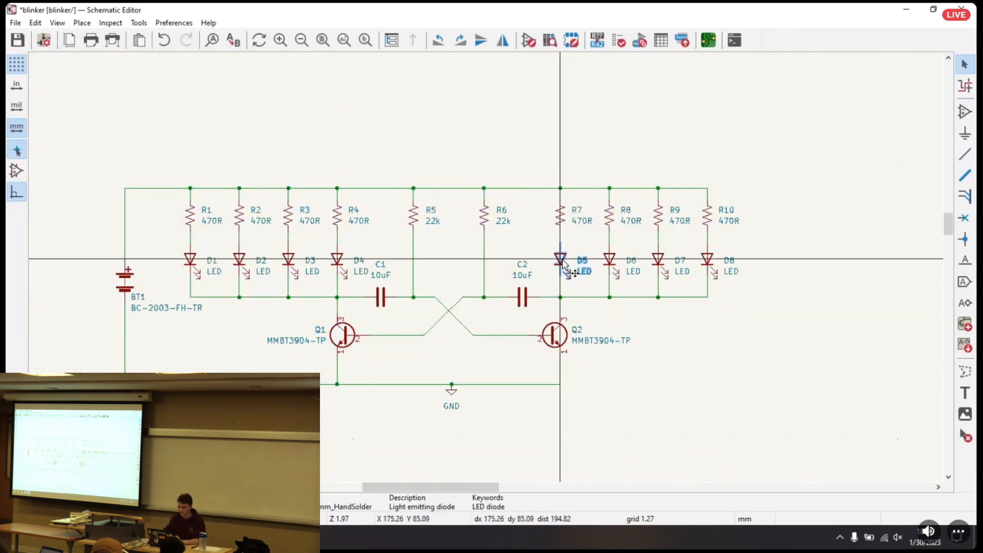
double_click(562, 261)
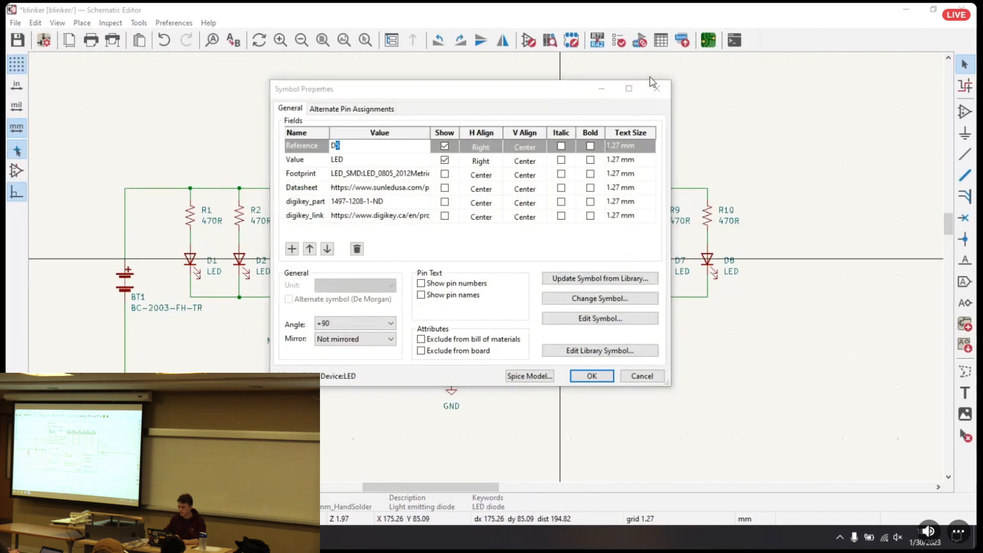
left_click(655, 88)
Open the blinker board in the PCB Editor, close the Schematic Editor with its changes saved, and maximize the board window
left_click(615, 109)
middle_click_drag(625, 109, 602, 109)
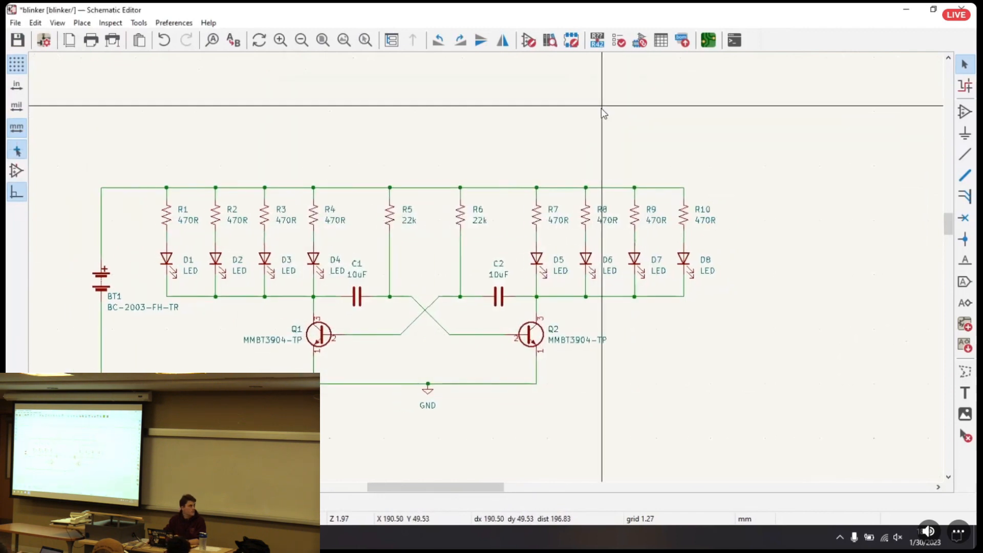
left_click(709, 41)
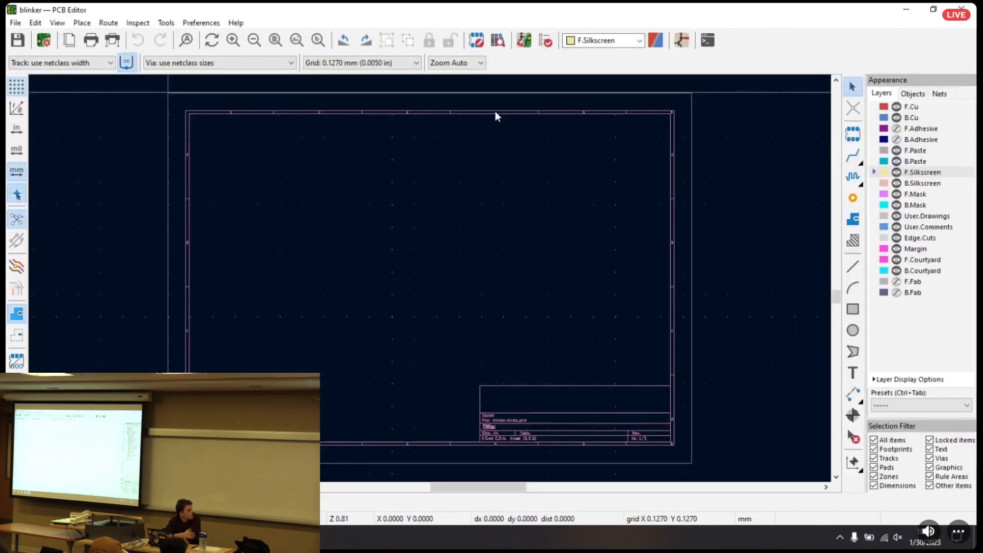
left_click_drag(459, 13, 468, 56)
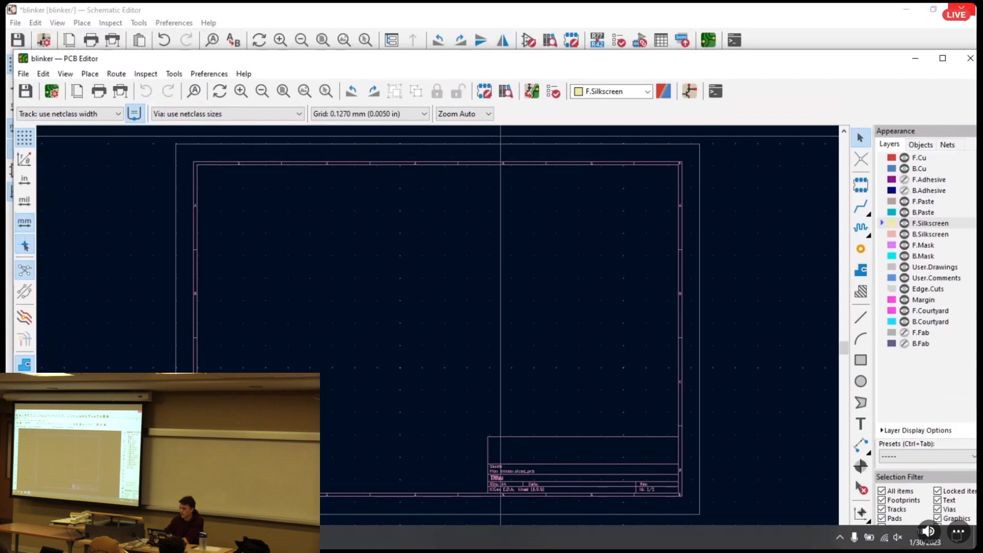
left_click(969, 10)
left_click(447, 281)
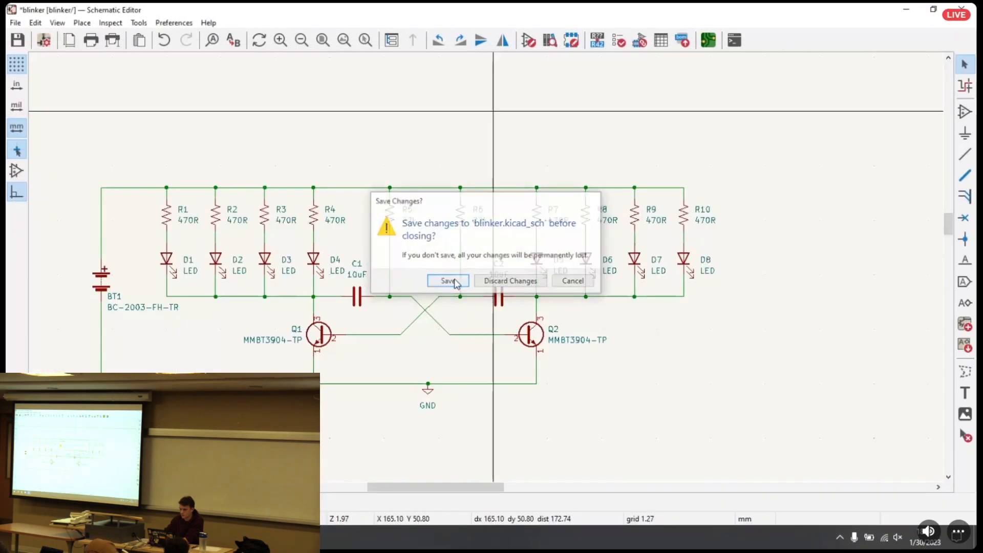
double_click(568, 60)
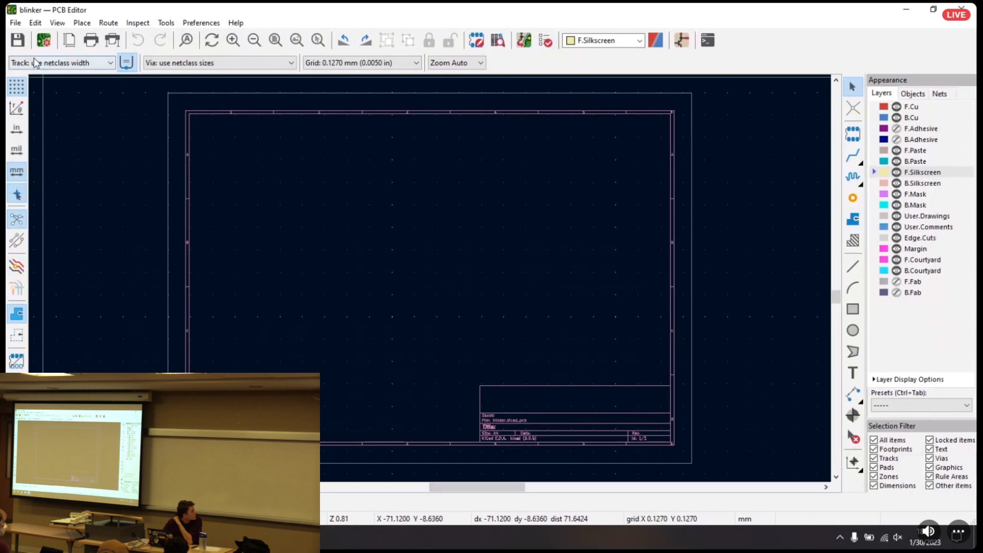
Switch the coordinate display to polar and back to Cartesian
left_click(18, 113)
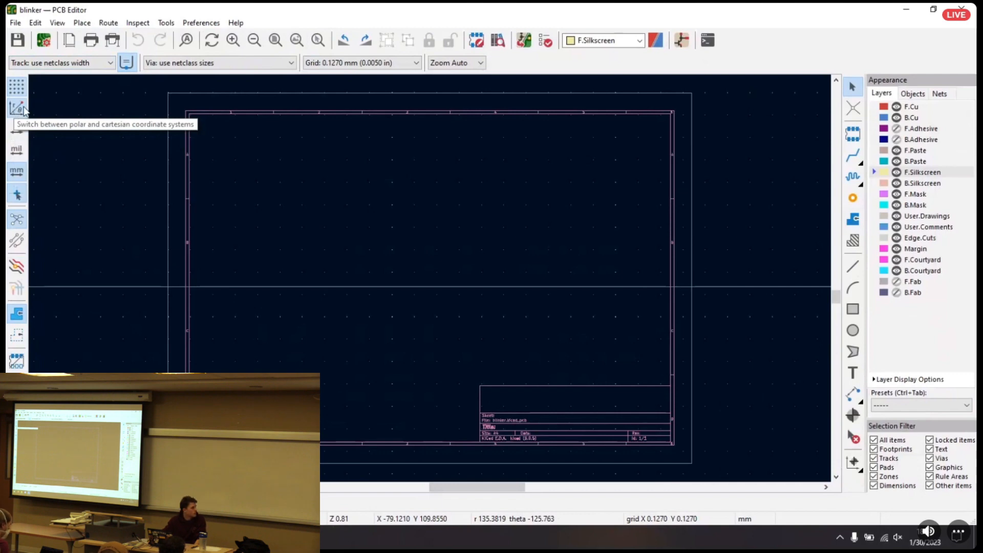
left_click(17, 108)
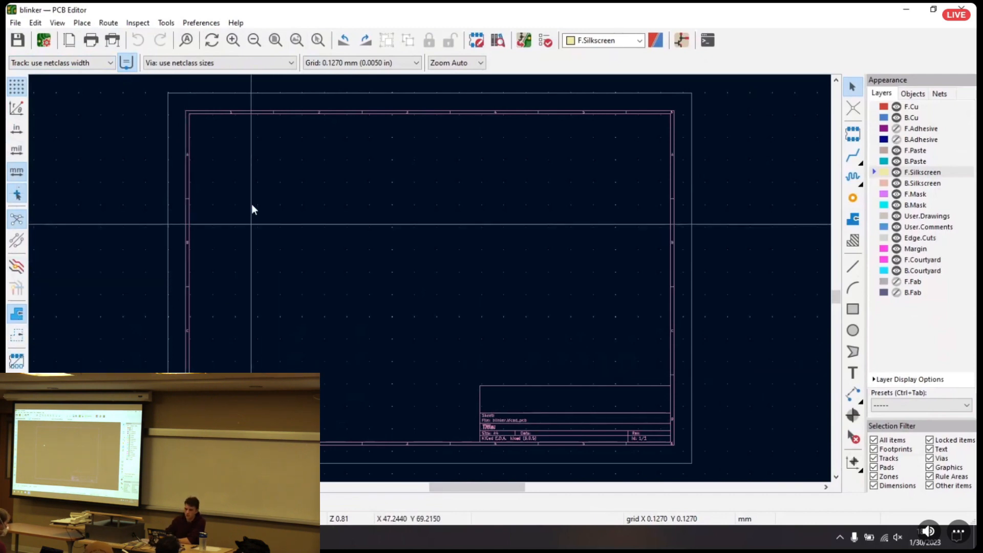
Open Board Setup at the Board Editor Layers and bring the blinker project manager window to the front
left_click(53, 44)
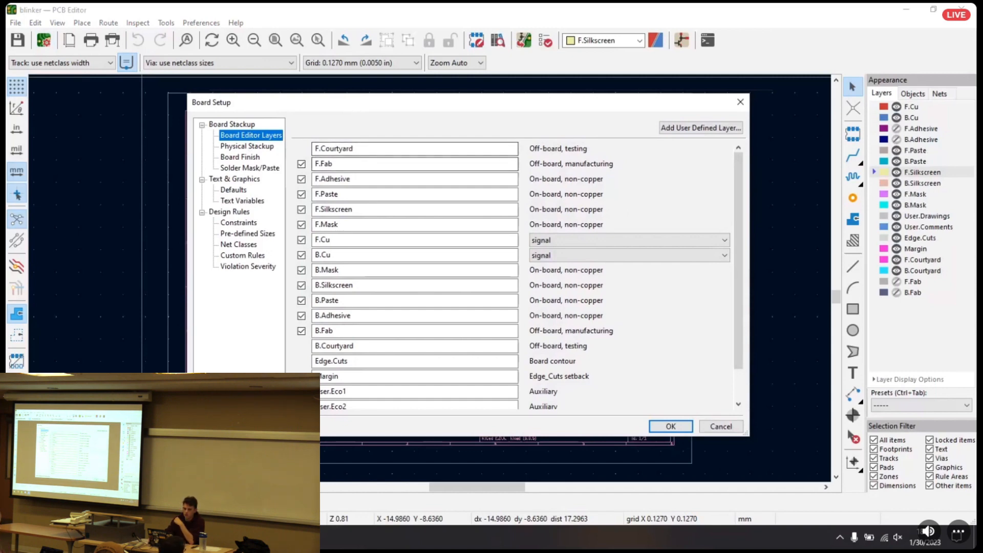
left_click(134, 537)
left_click(74, 480)
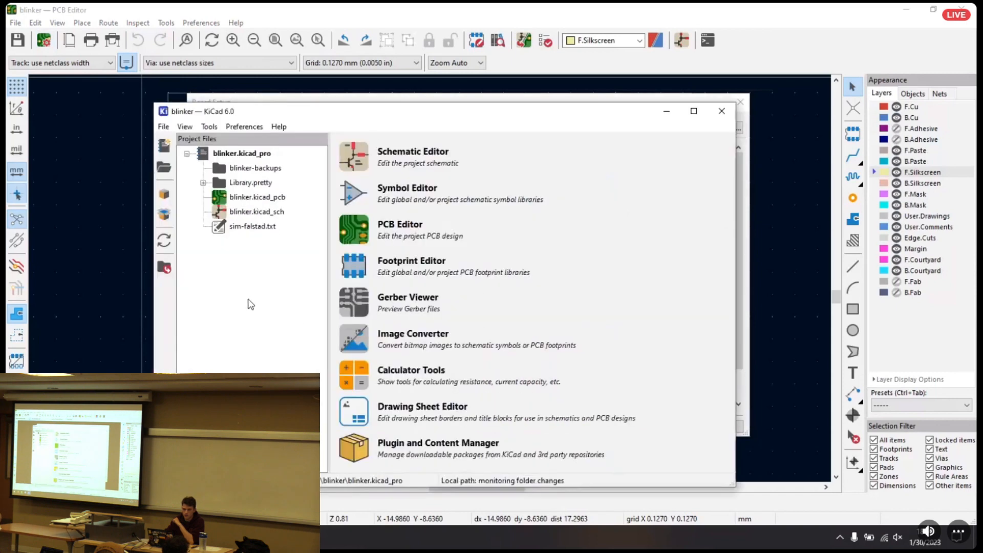
Minimize the project manager and examine the Board Editor Layers and Physical Stackup settings in Board Setup
left_click(664, 112)
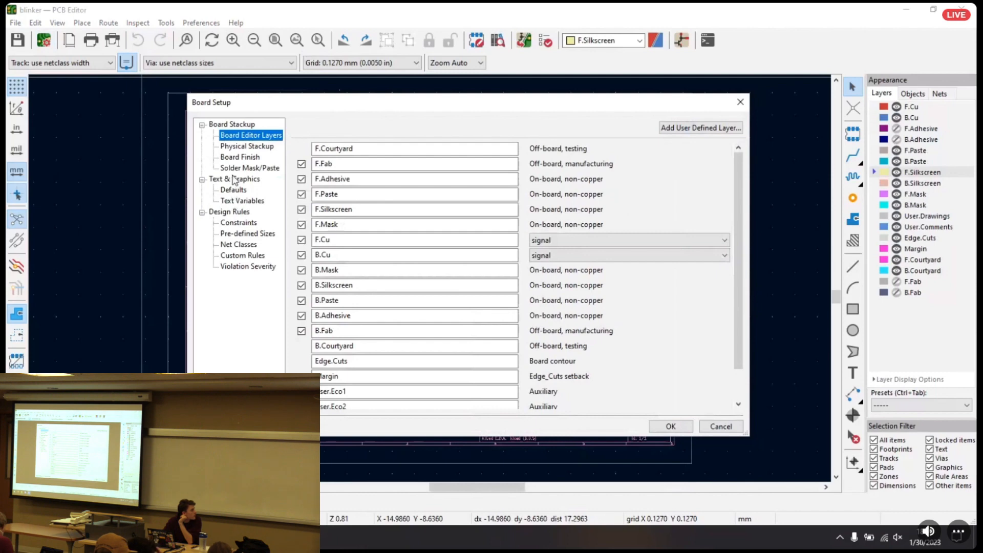
left_click(235, 147)
left_click(235, 158)
left_click(244, 137)
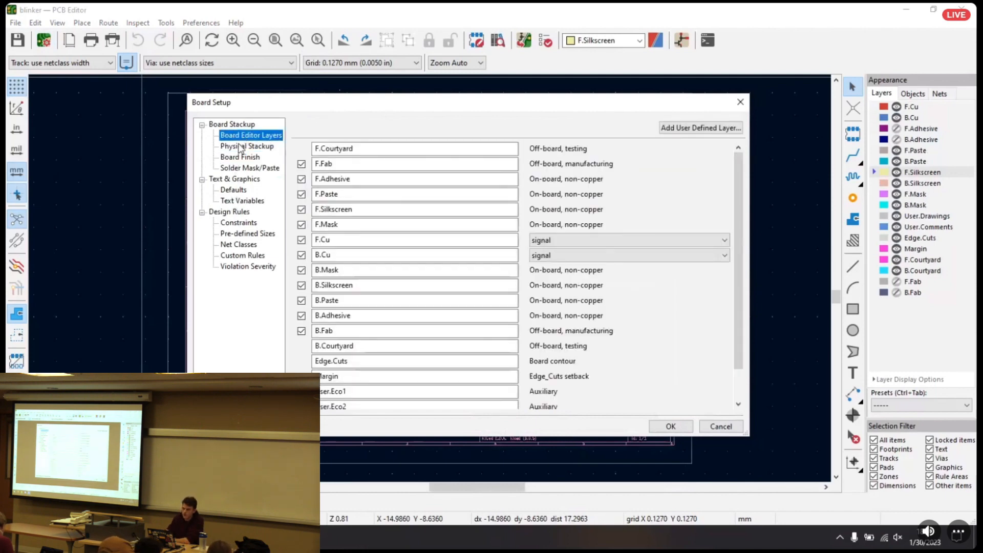
left_click(240, 147)
left_click(247, 134)
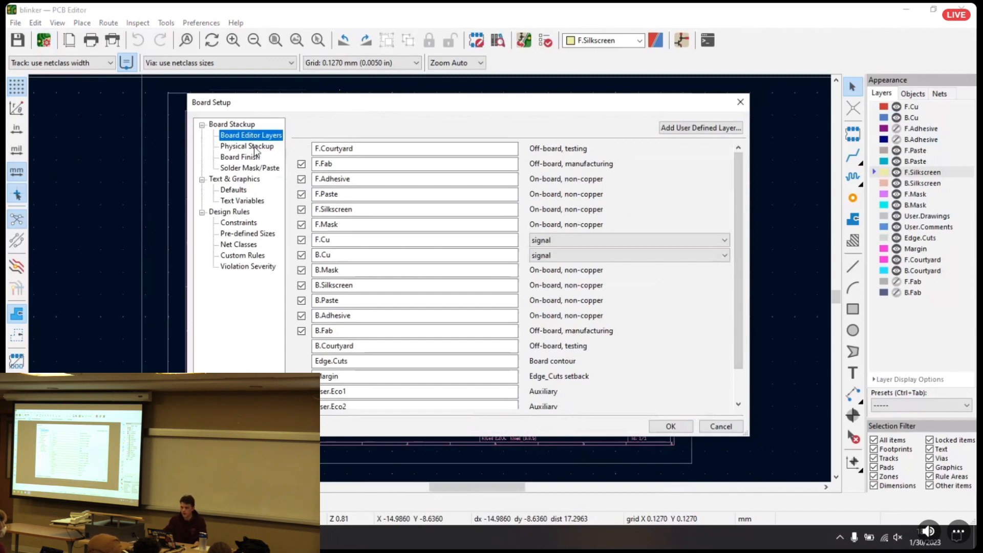
left_click(255, 147)
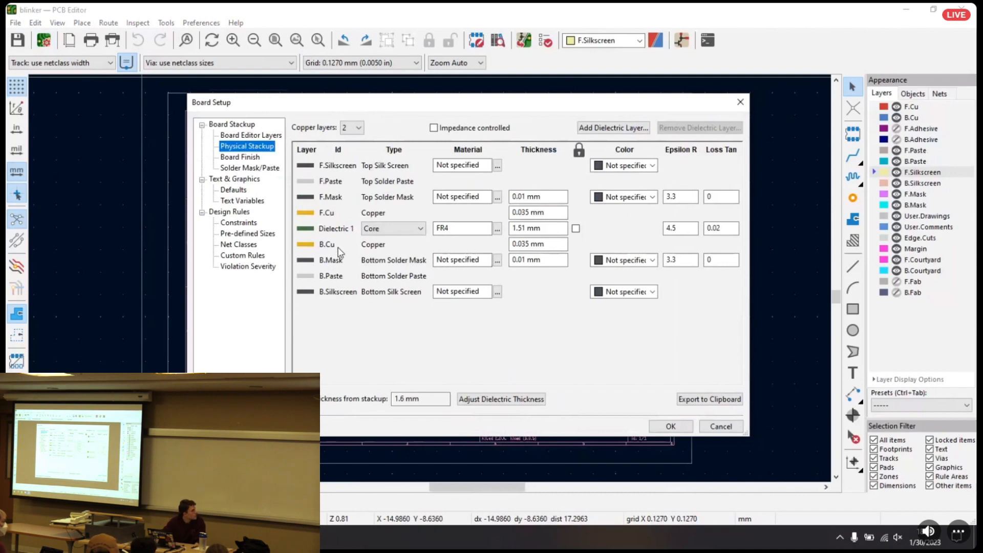
Review the Solder Mask/Paste and Text & Graphics settings in Board Setup and open the design rule Constraints
left_click(258, 169)
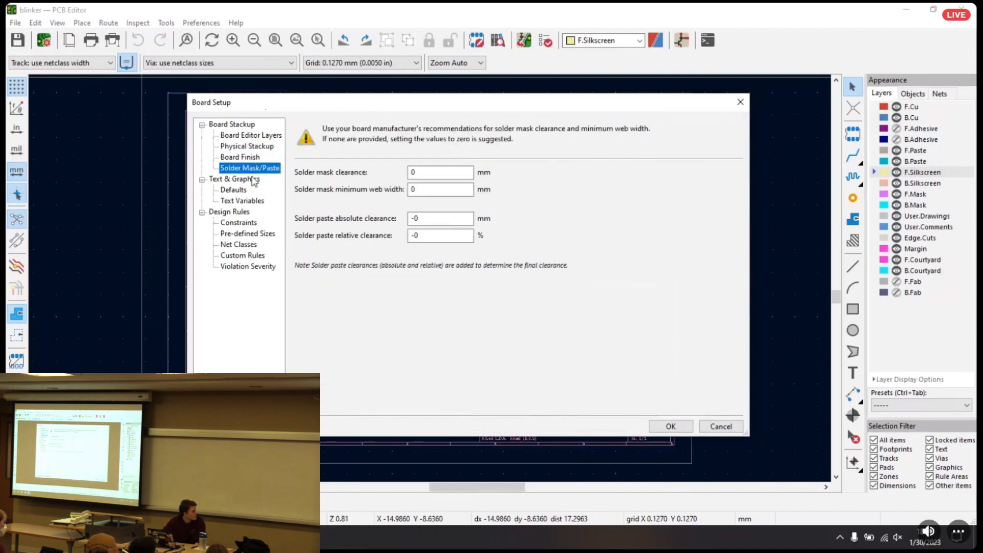
left_click(244, 190)
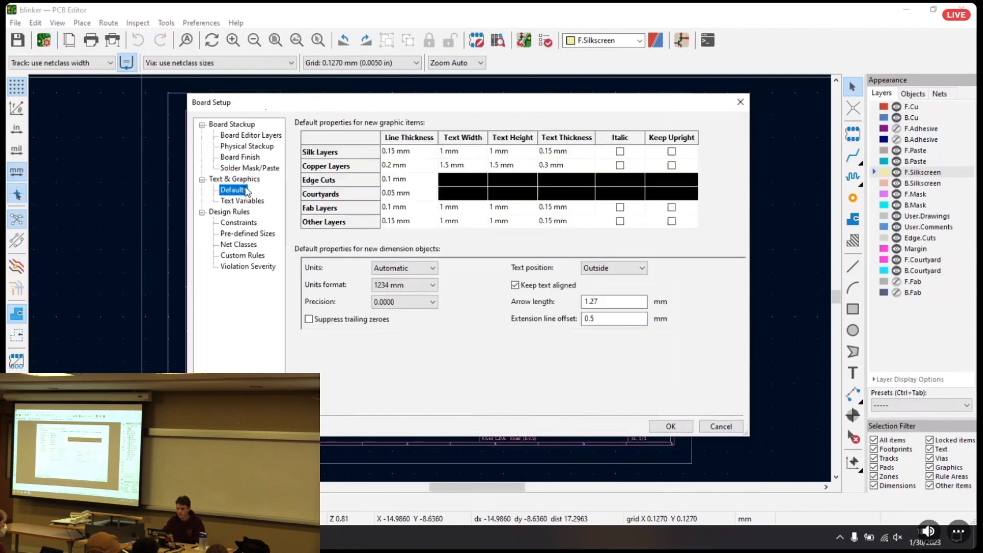
left_click(241, 200)
left_click(237, 223)
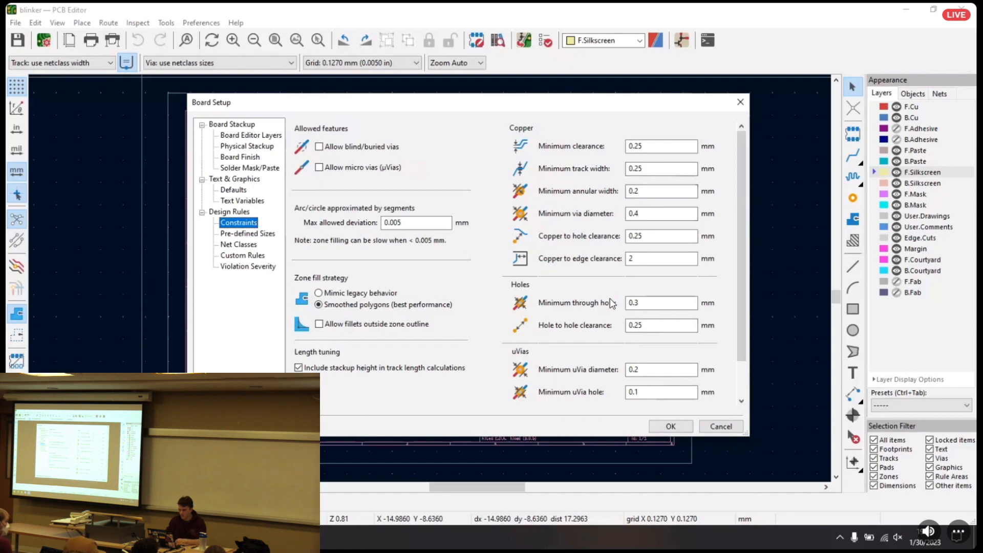
Switch to the slide presentation and show the Board Configuration slide on manufacturer tolerances
key("ctrl+super+Right")
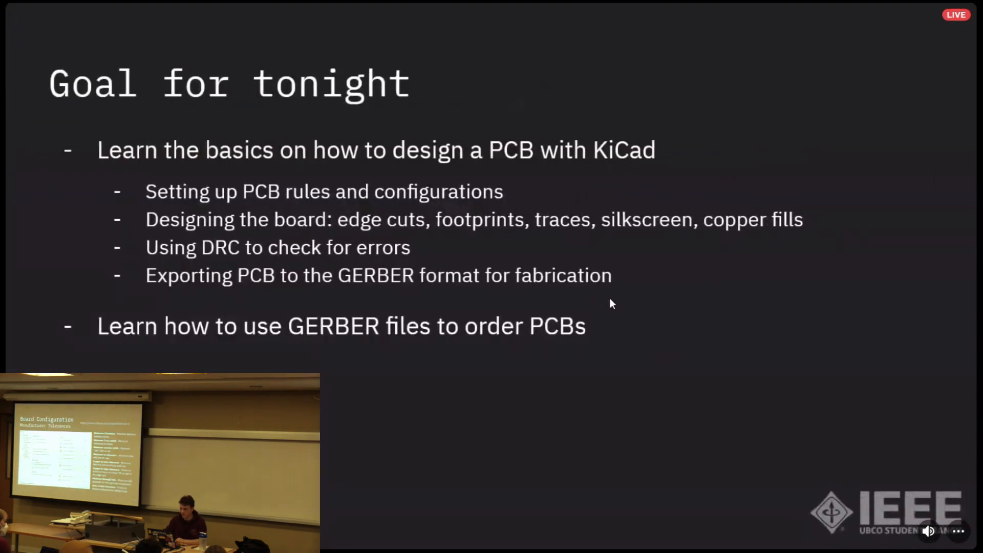
key("Right")
key("Right")
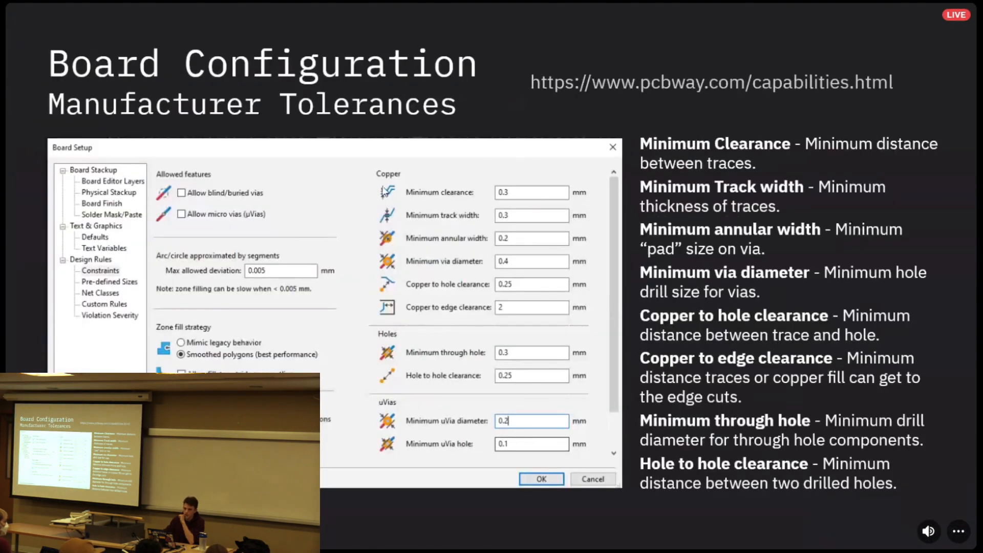
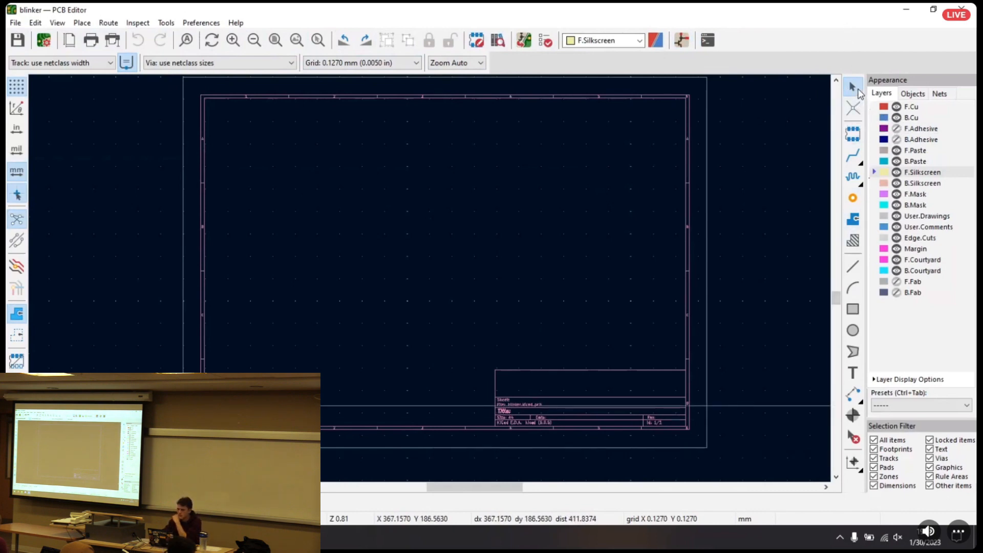
Examine the board layer list, making B.Cu, B.Silkscreen, F.Fab and F.Courtyard active in turn
middle_click_drag(560, 183, 634, 197)
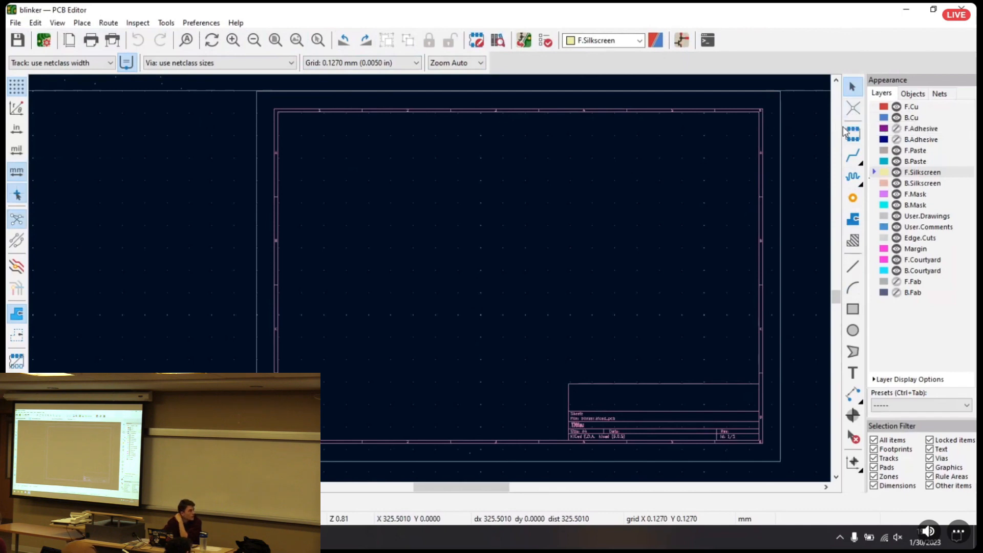
middle_click_drag(752, 173, 686, 155)
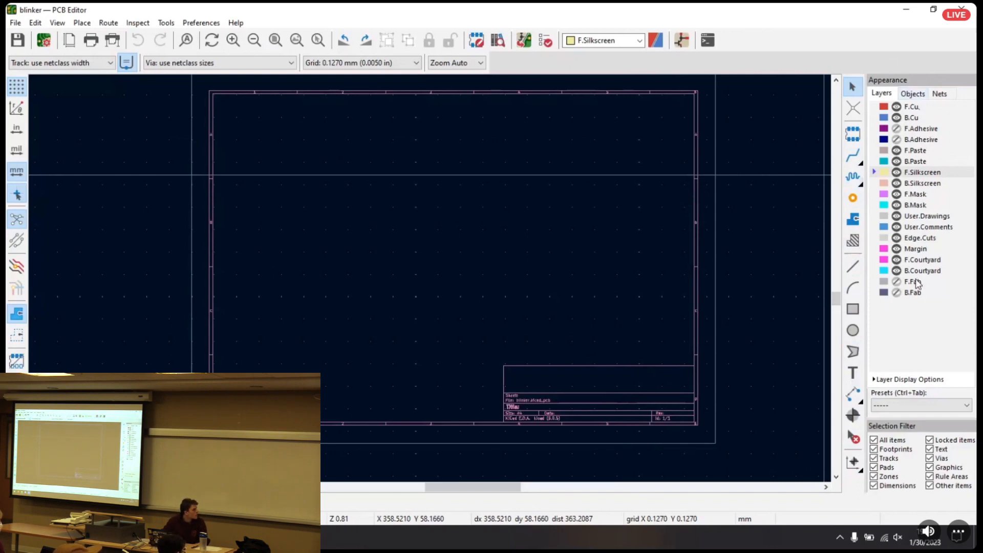
left_click(915, 119)
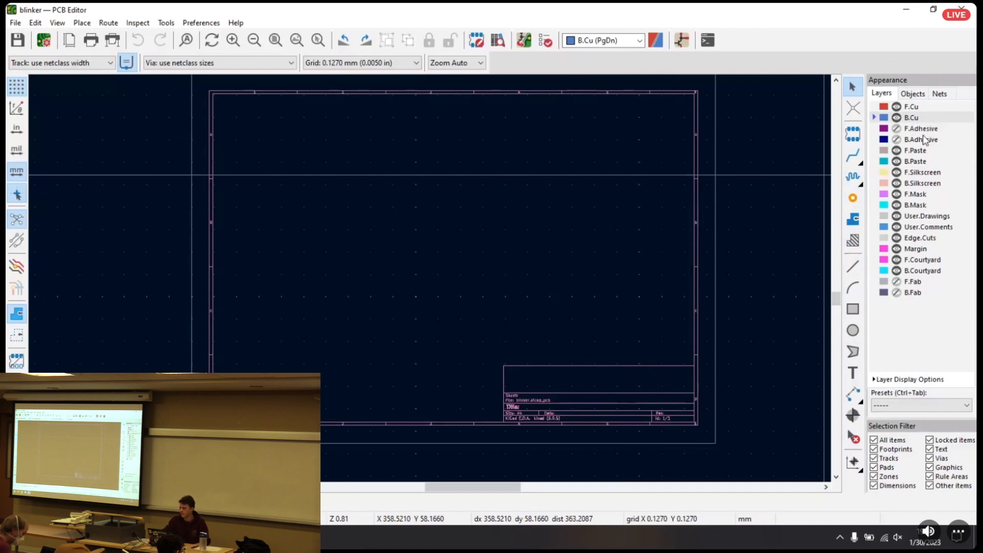
left_click(925, 184)
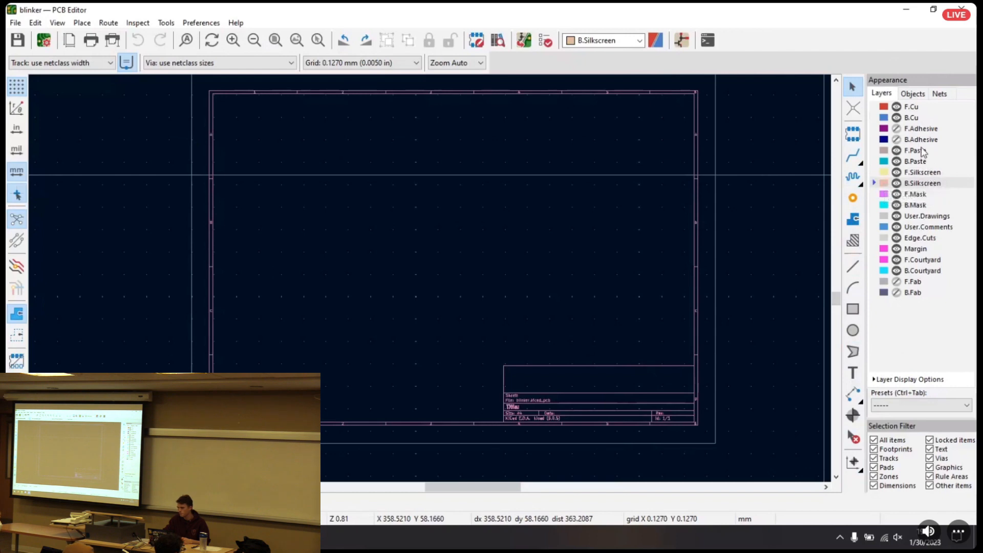
left_click(913, 118)
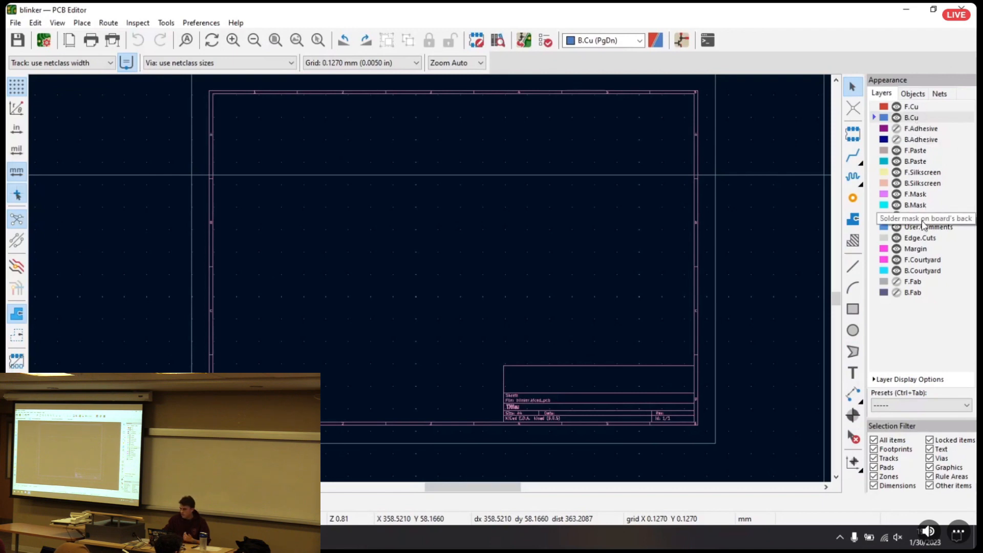
left_click(914, 284)
left_click(921, 260)
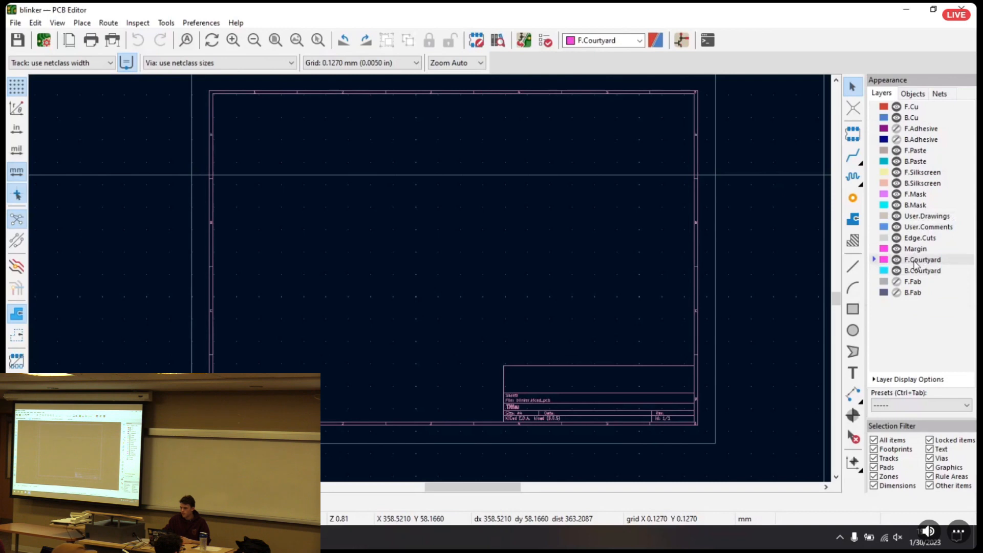
Activate the Edge.Cuts and User.Drawings layers in turn and end with User.Comments as the active layer
left_click(919, 238)
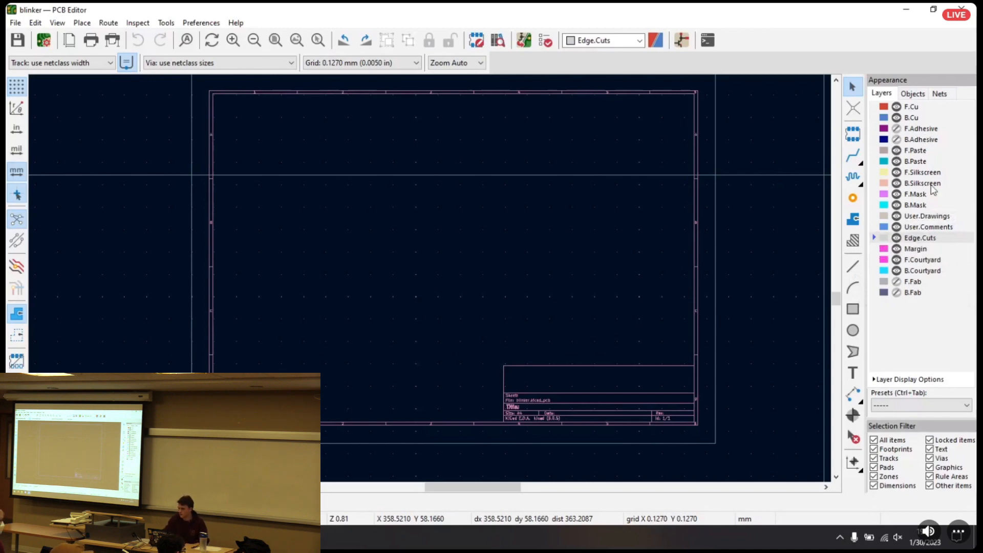
left_click(926, 218)
left_click(921, 224)
left_click(920, 221)
left_click(917, 227)
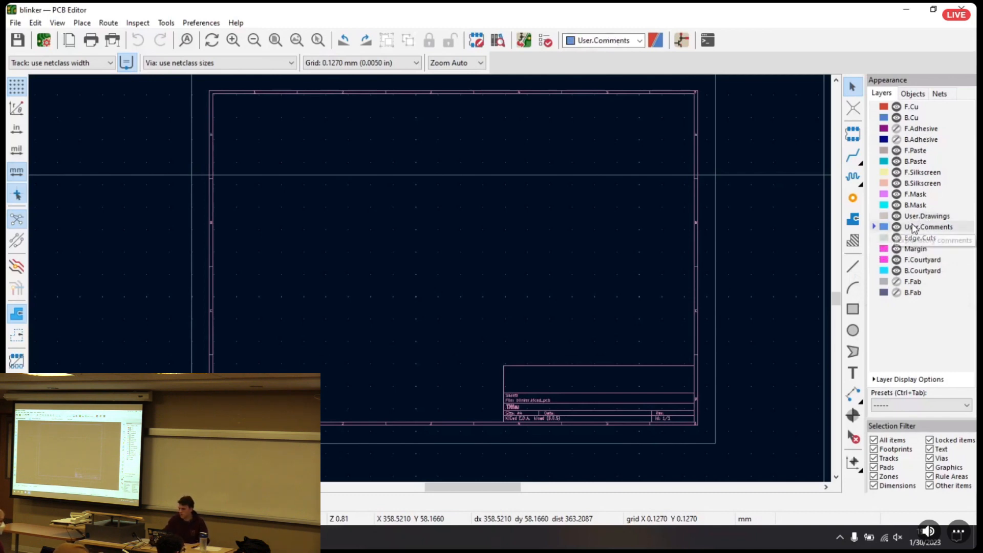
Locate the title block on the board sheet and open its Page Settings
middle_click_drag(405, 157, 413, 176)
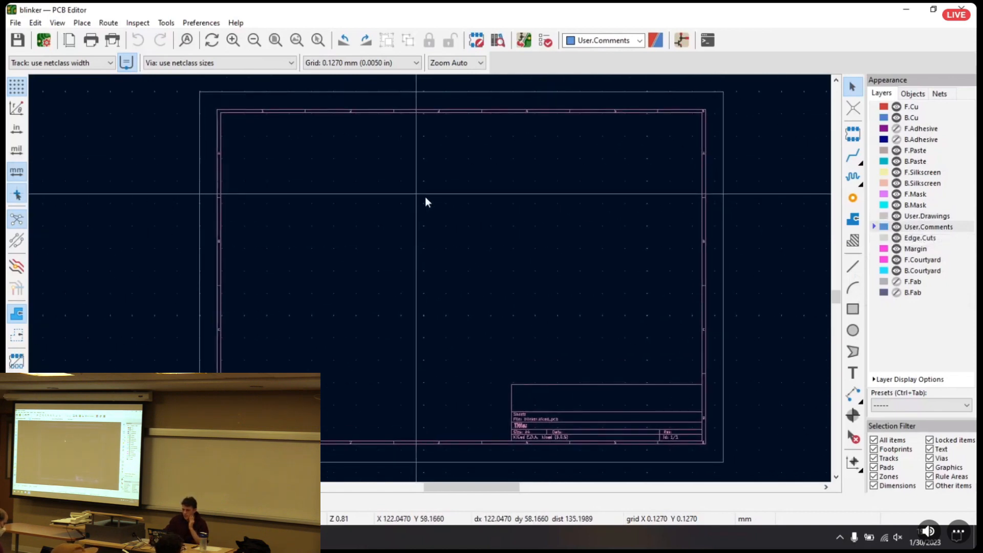
scroll(414, 194, "up", 4)
scroll(430, 283, "up", 3)
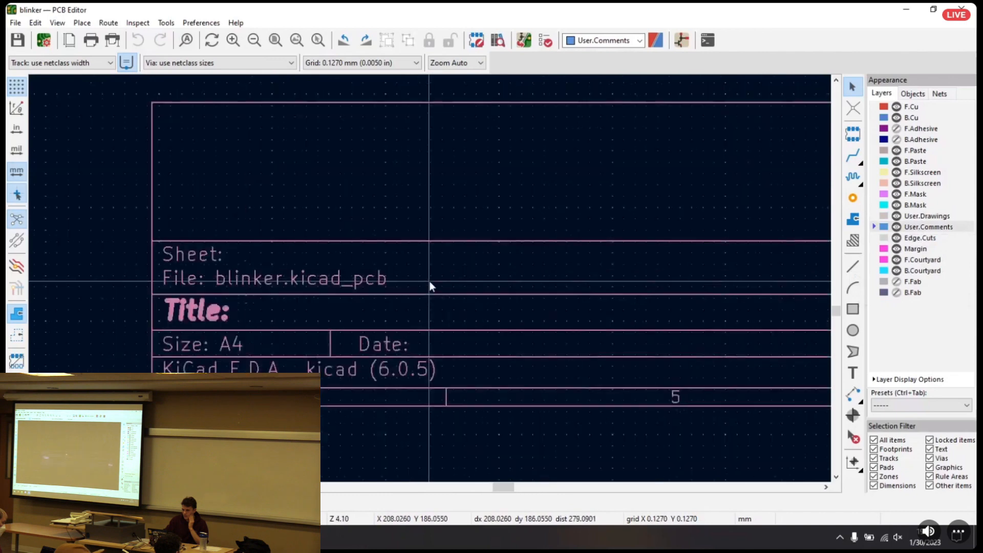
middle_click_drag(455, 272, 370, 256)
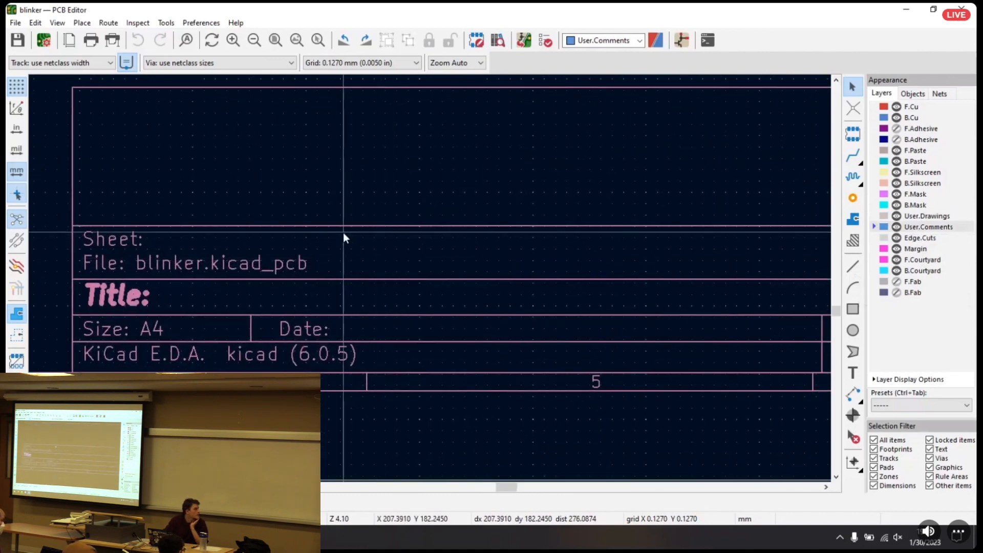
scroll(374, 264, "down", 2)
double_click(282, 318)
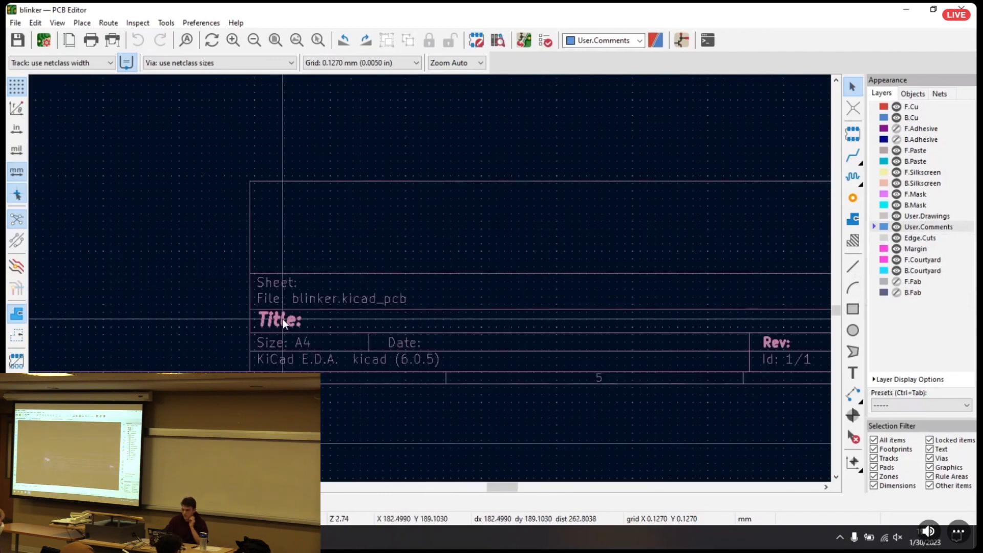
Fill in the title block with issue date 2023-01-30, revision 1 and title "Blinker PCB", and apply it
left_click(564, 186)
left_click(540, 202)
type("1")
left_click(528, 219)
type("Blinker PXB")
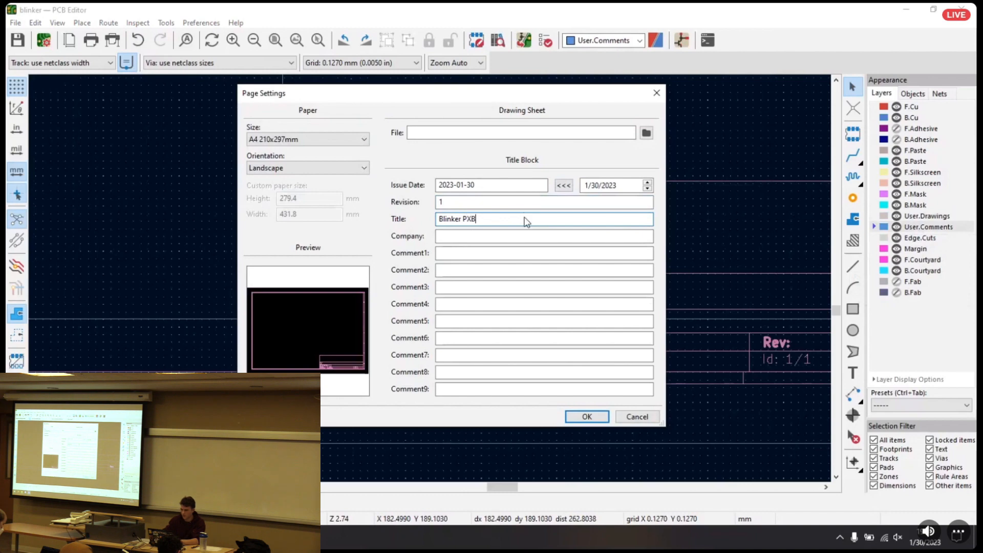
key("BackSpace")
type("CB")
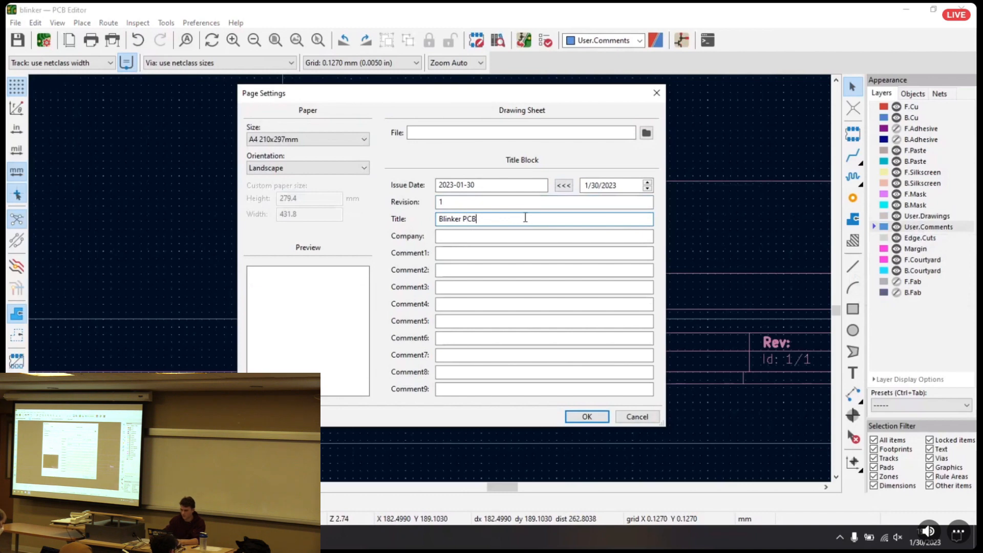
left_click(595, 418)
Open Board Setup and show the Pre-defined Sizes among the design rules
middle_click_drag(621, 254, 638, 447)
scroll(447, 254, "down", 3)
scroll(359, 256, "down", 2)
middle_click_drag(356, 254, 411, 249)
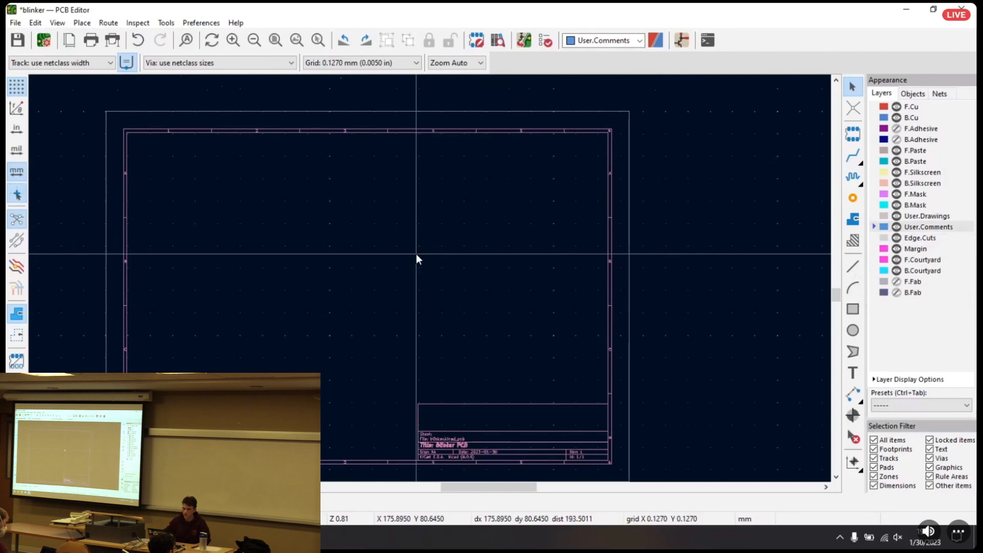
middle_click_drag(352, 258, 381, 237)
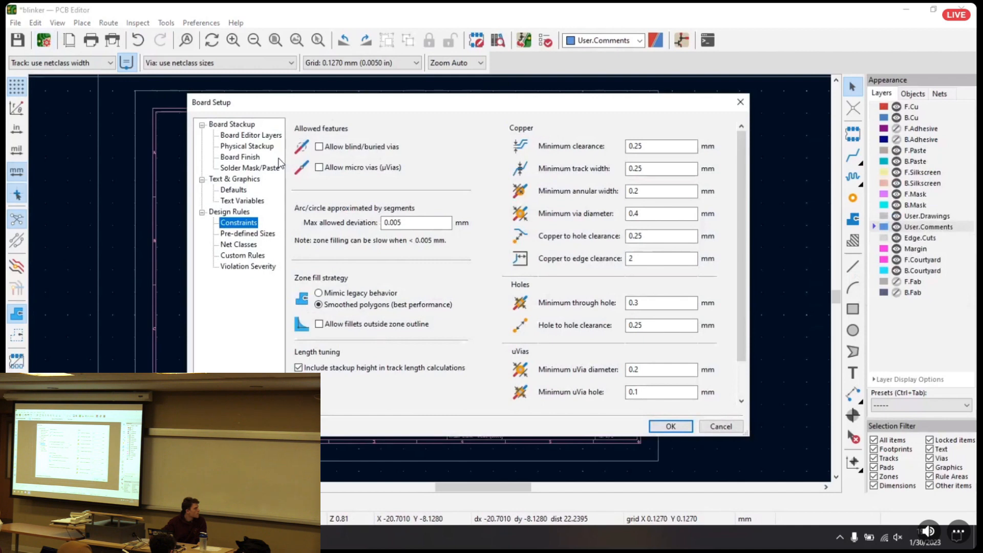
left_click(243, 235)
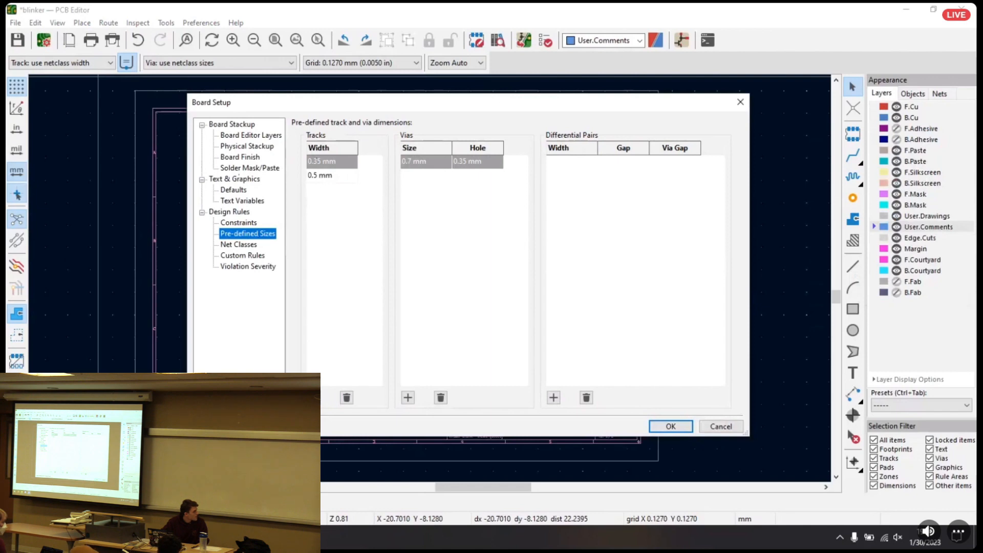
Add an 8 mm pre-defined track width and delete it again
left_click(314, 397)
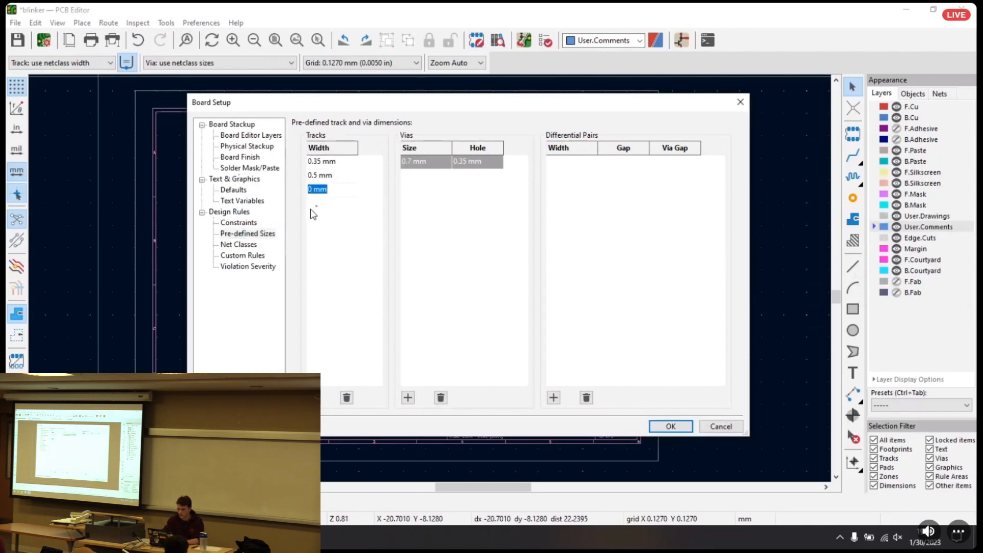
type("8")
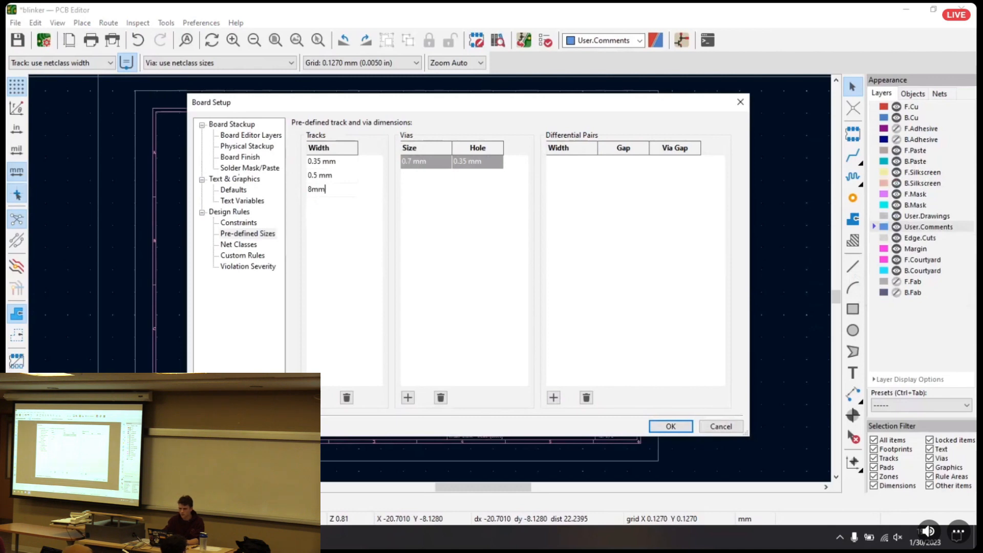
left_click(317, 189)
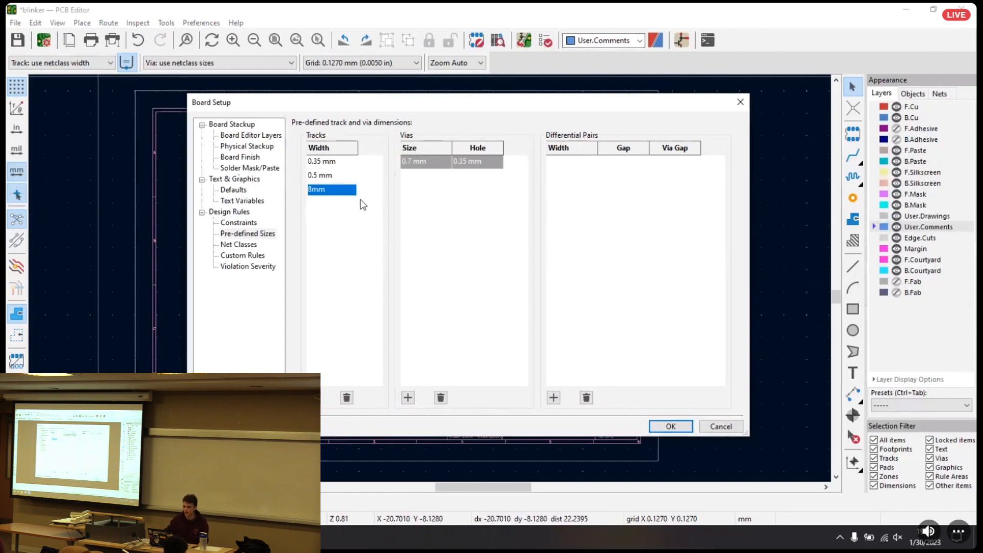
left_click(346, 398)
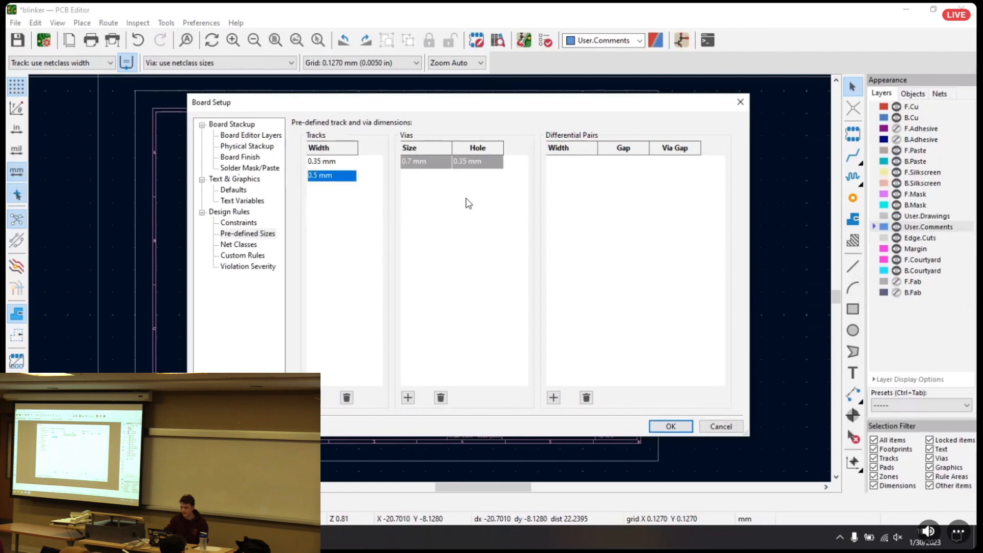
Examine the pre-defined via size, hole and differential pair settings, and close Board Setup by accepting it
left_click(430, 189)
left_click(465, 167)
left_click(441, 165)
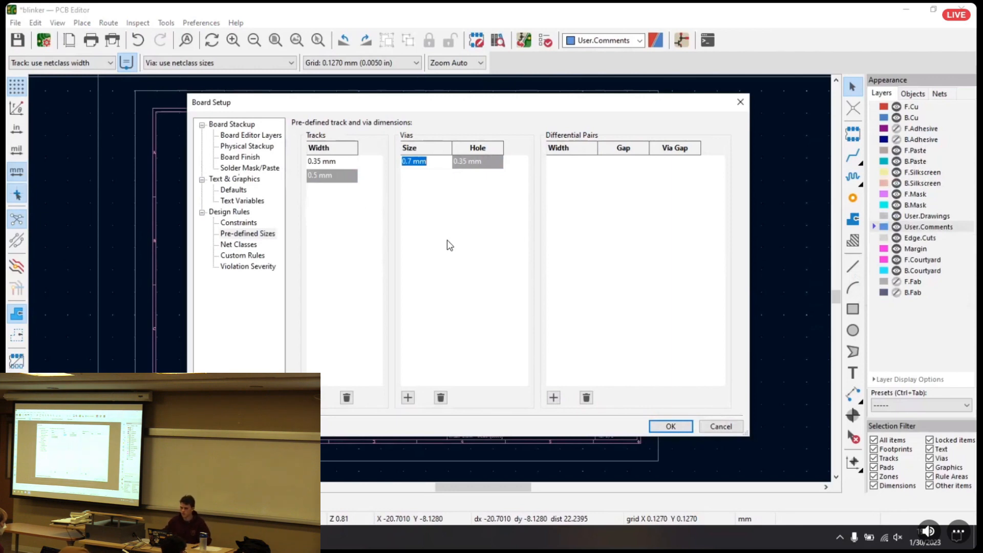
left_click(474, 214)
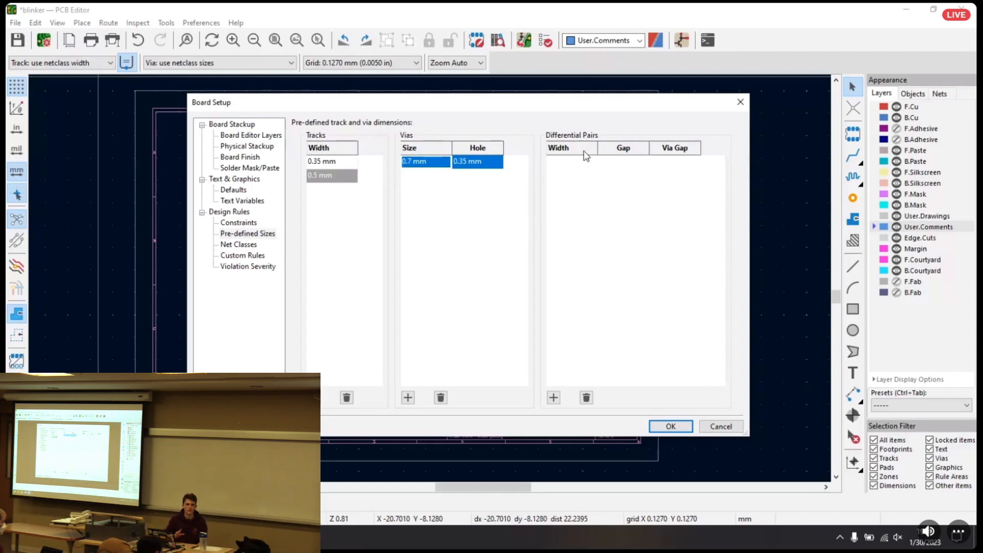
left_click(582, 179)
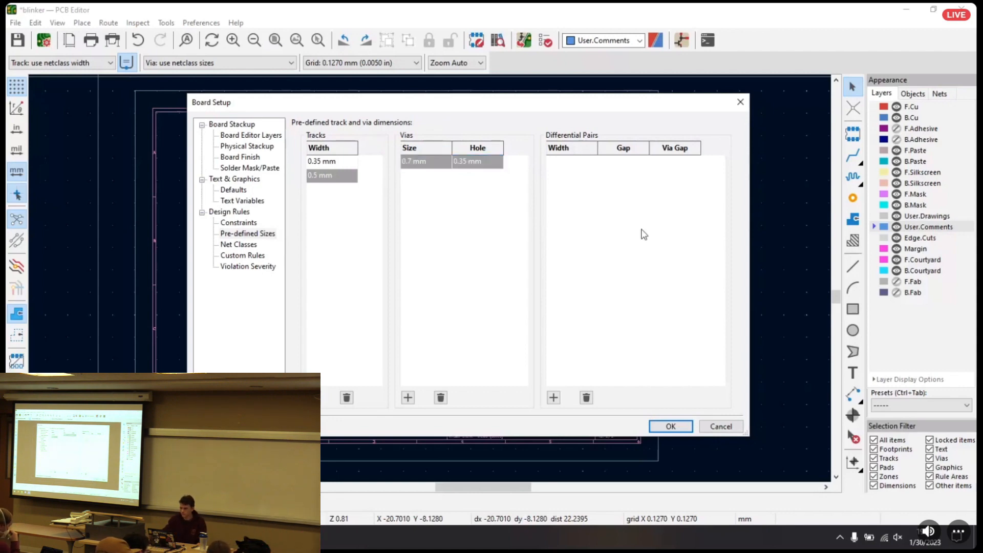
left_click(672, 426)
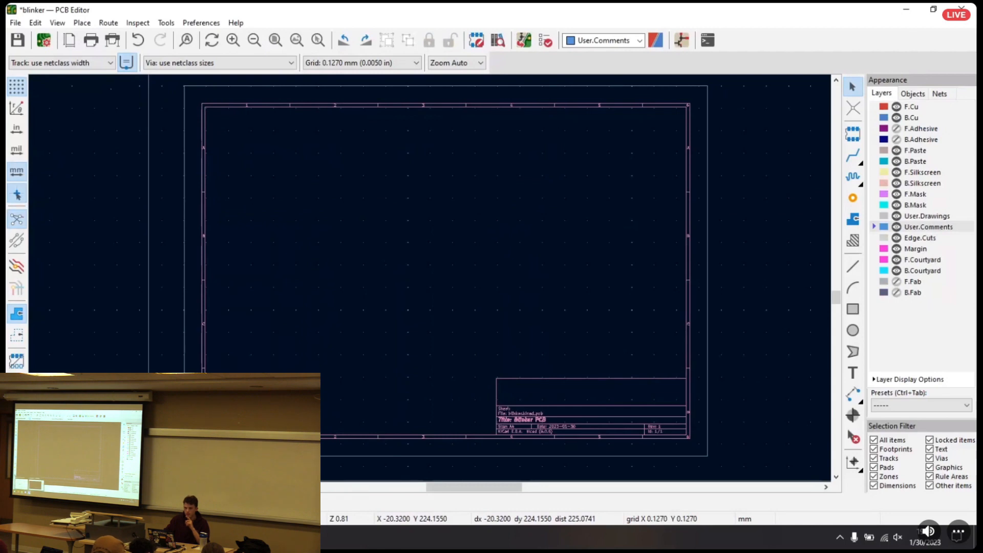
Bring the blinker project manager window to the front and minimize it again
left_click(135, 538)
left_click(74, 484)
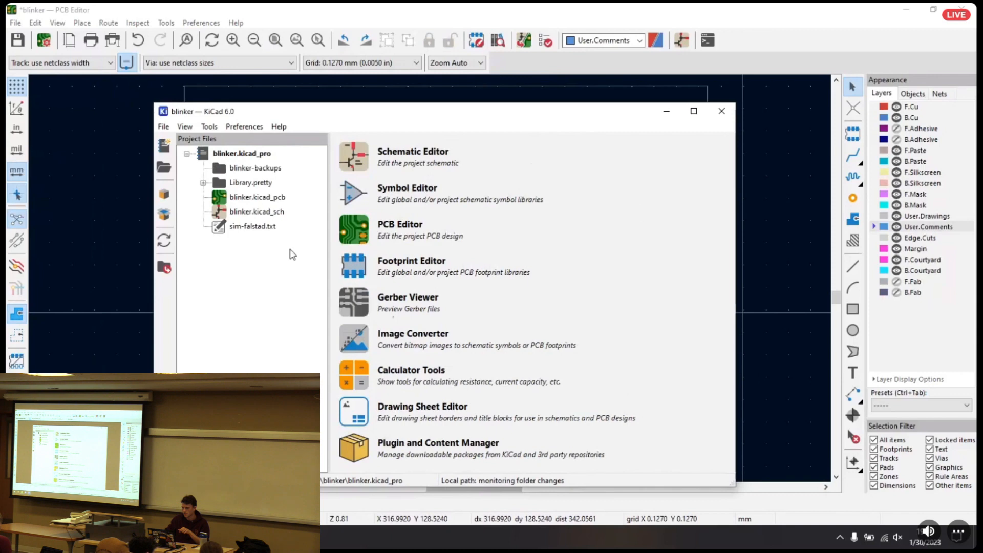
left_click(666, 111)
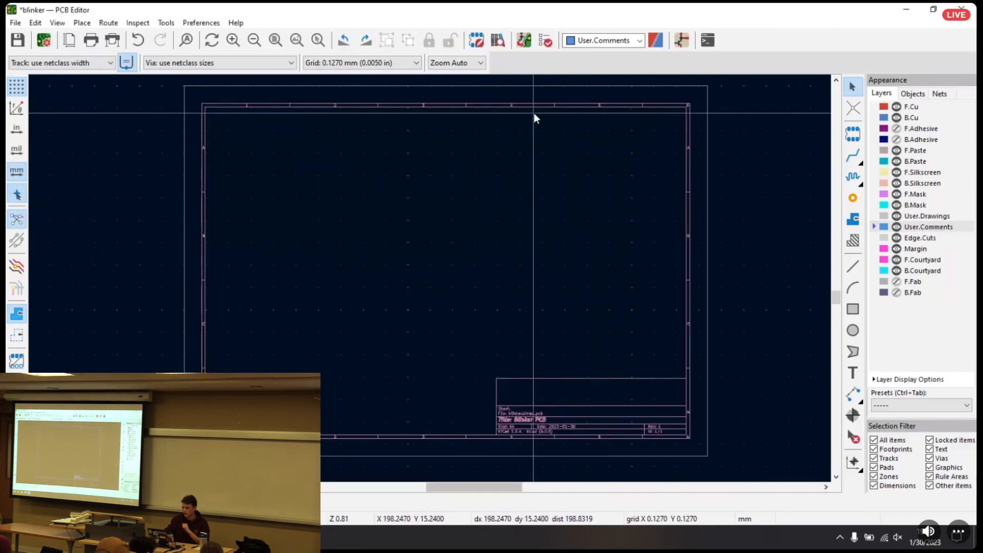
Update the PCB from the schematic after reviewing the listed footprint changes, and close the update dialog
left_click(526, 43)
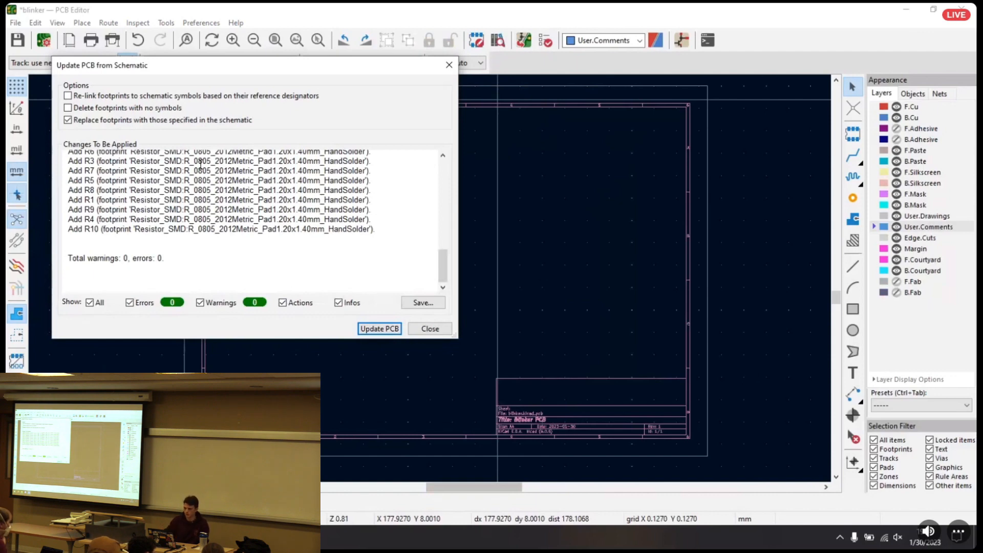
scroll(209, 259, "up", 2)
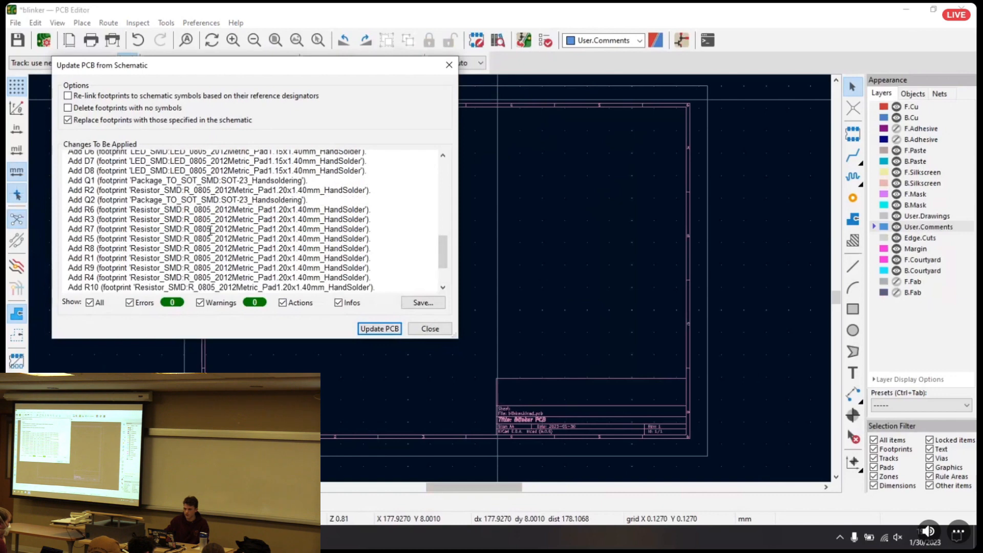
scroll(210, 230, "up", 5)
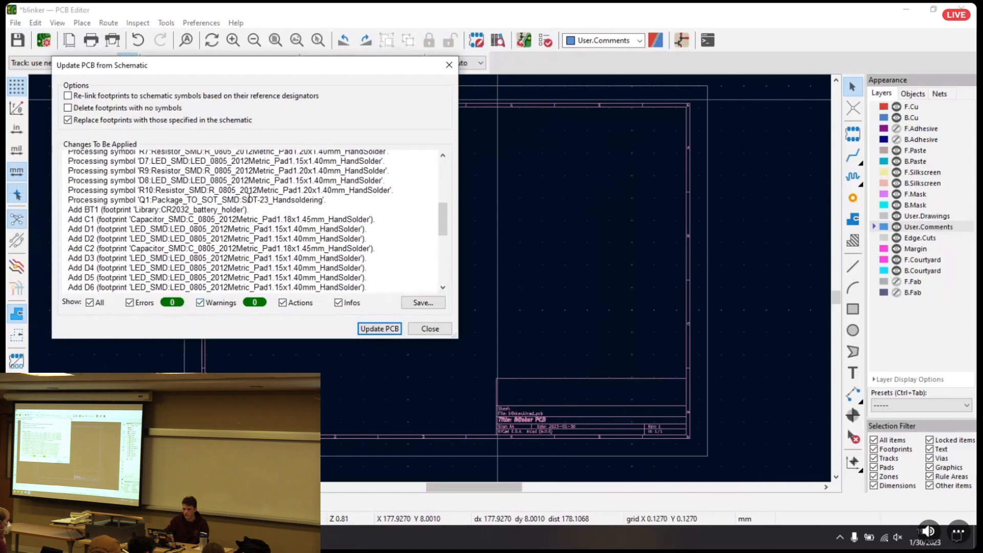
scroll(214, 208, "down", 7)
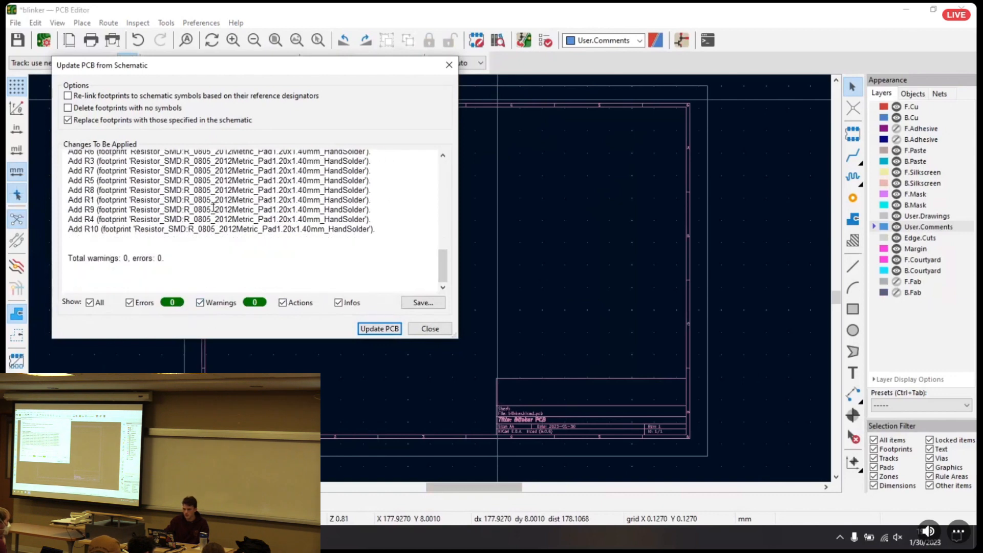
left_click(367, 331)
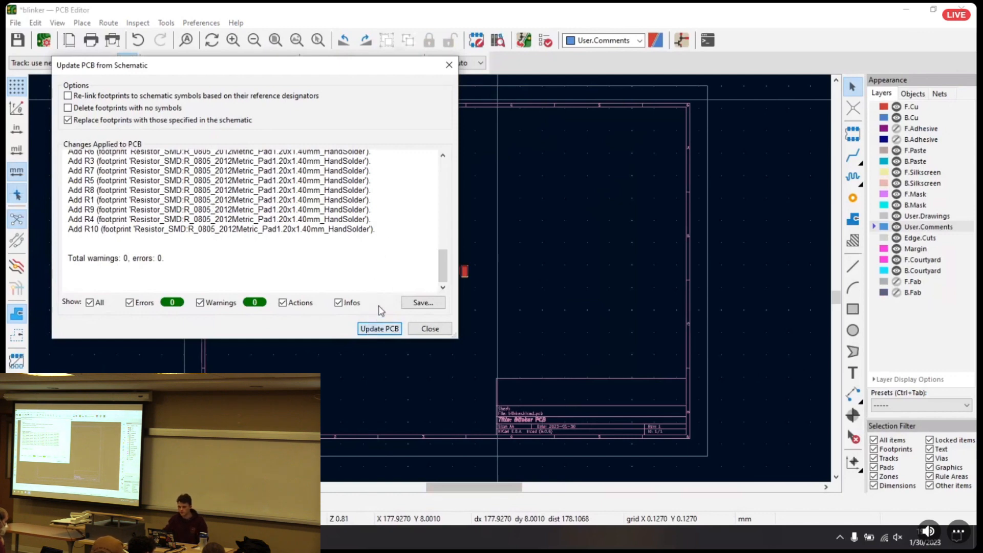
left_click(430, 329)
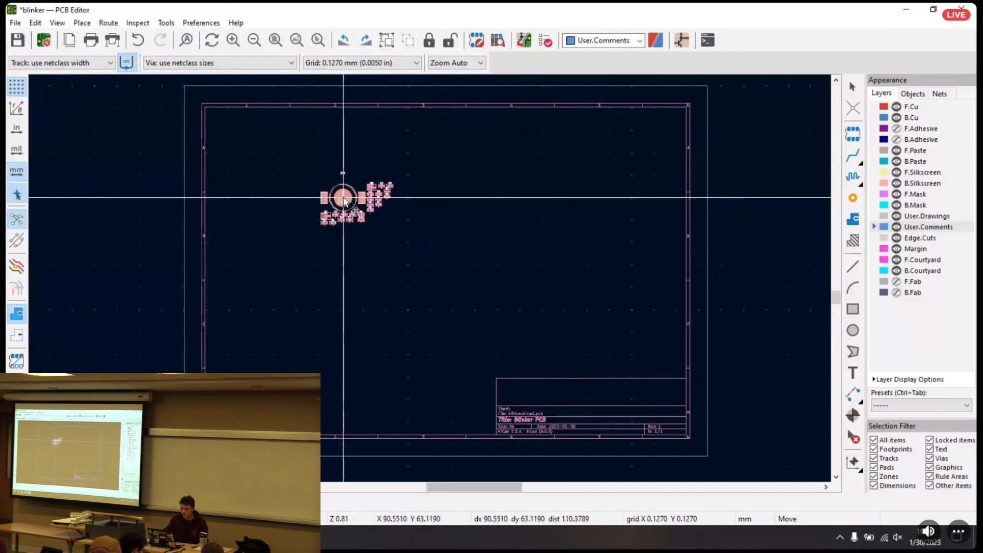
Place the imported footprint group inside the sheet with battery holder BT1 at about X 86, Y 53 mm
scroll(357, 205, "up", 5)
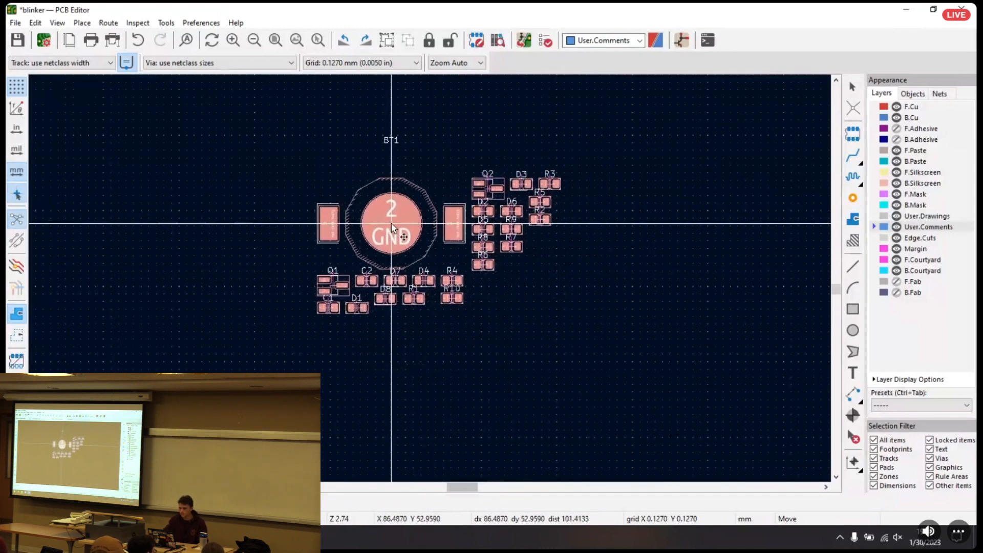
left_click(388, 225)
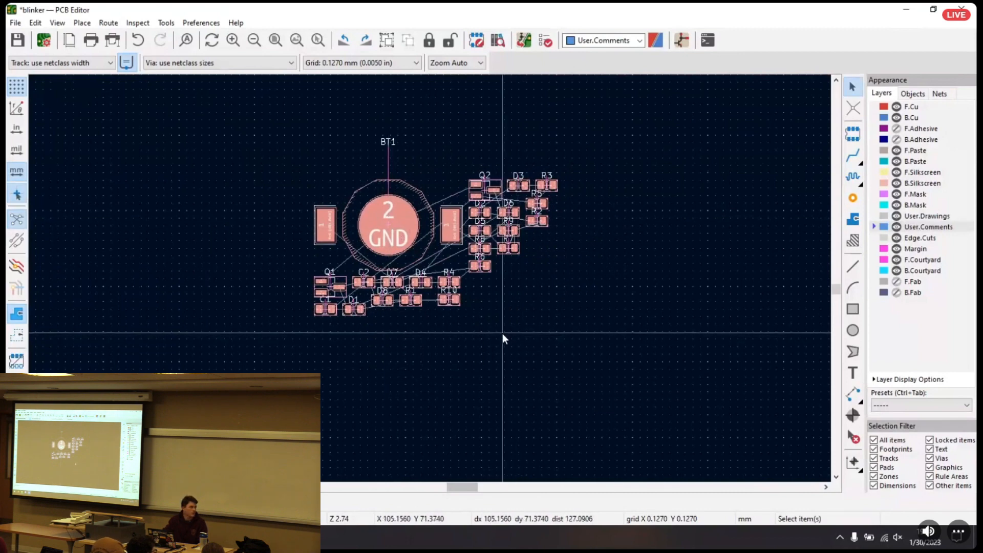
Move the BT1 reference label down so it sits just above the battery holder's circular outline
left_click(515, 342)
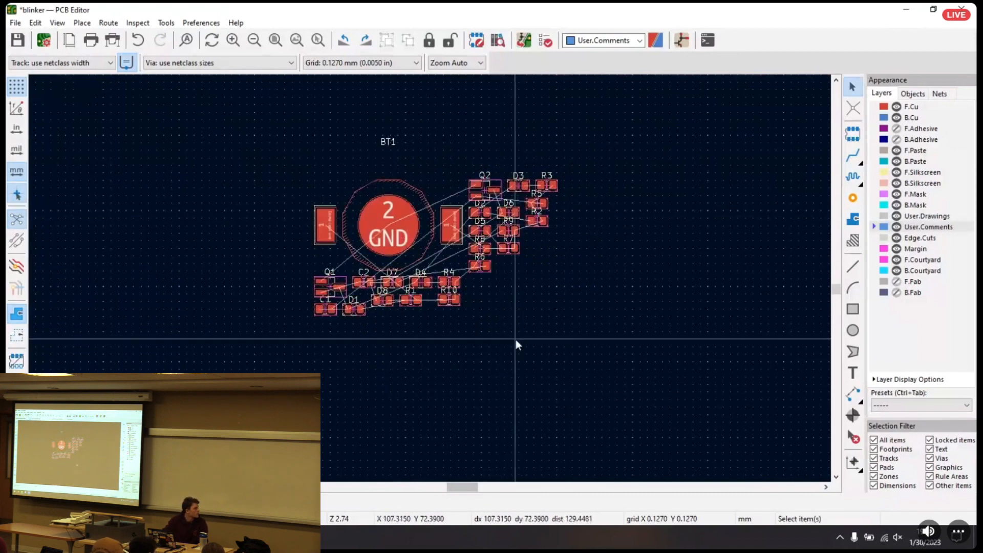
left_click(389, 141)
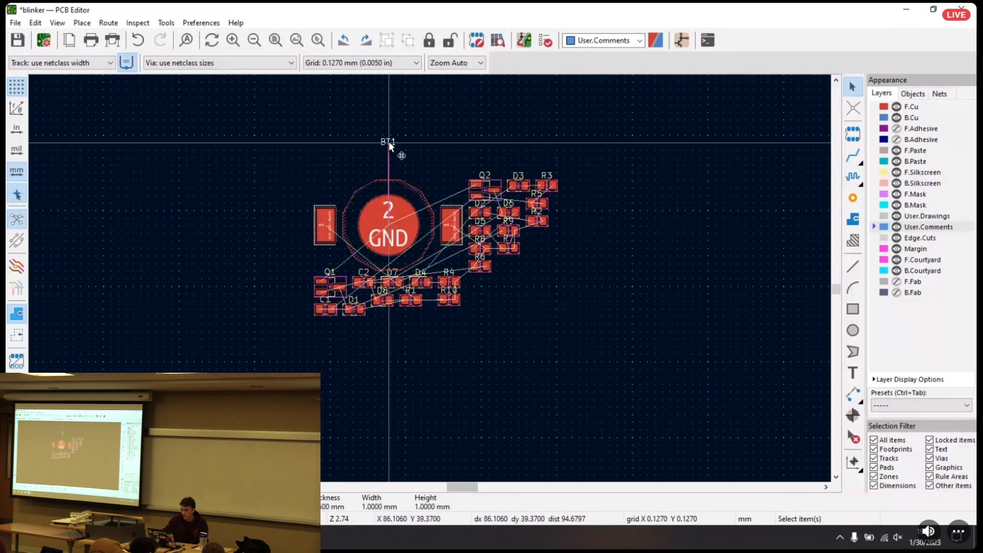
key("m")
left_click(388, 168)
scroll(389, 177, "up", 3)
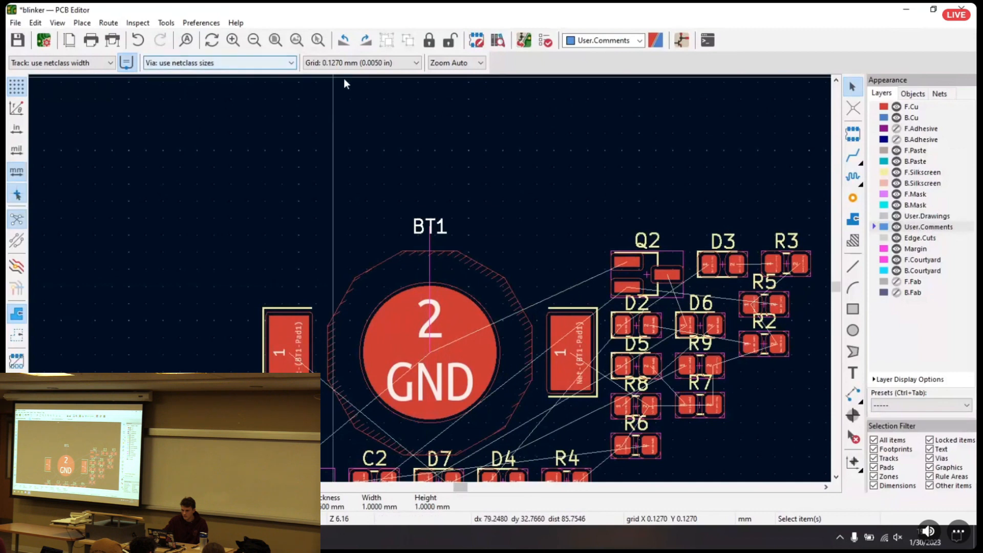
Review the list of available grid sizes
left_click(358, 62)
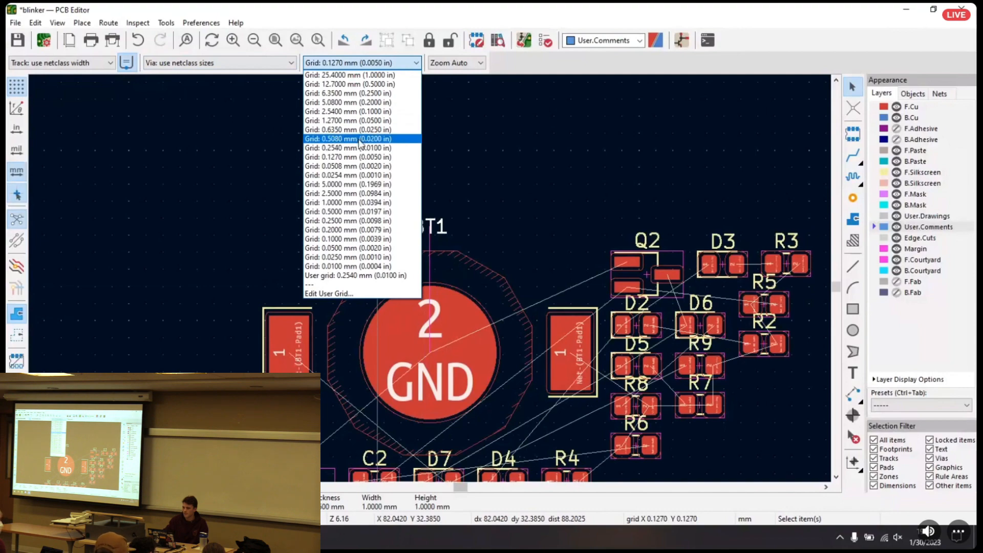
left_click(533, 126)
middle_click_drag(611, 192, 474, 108)
scroll(430, 278, "down", 2)
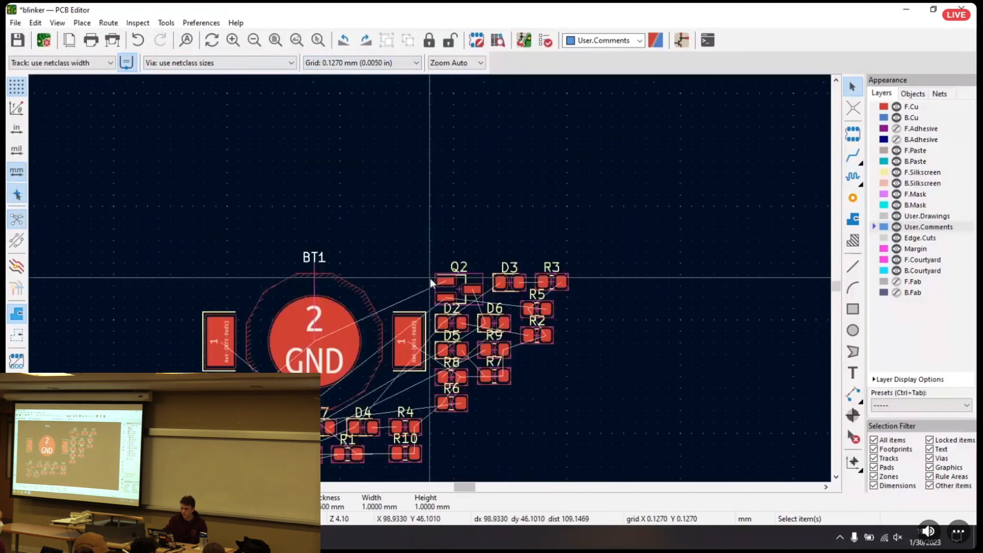
Select all imported footprints and delete them from the board
middle_click_drag(318, 253, 251, 119)
left_click_drag(323, 226, 608, 402)
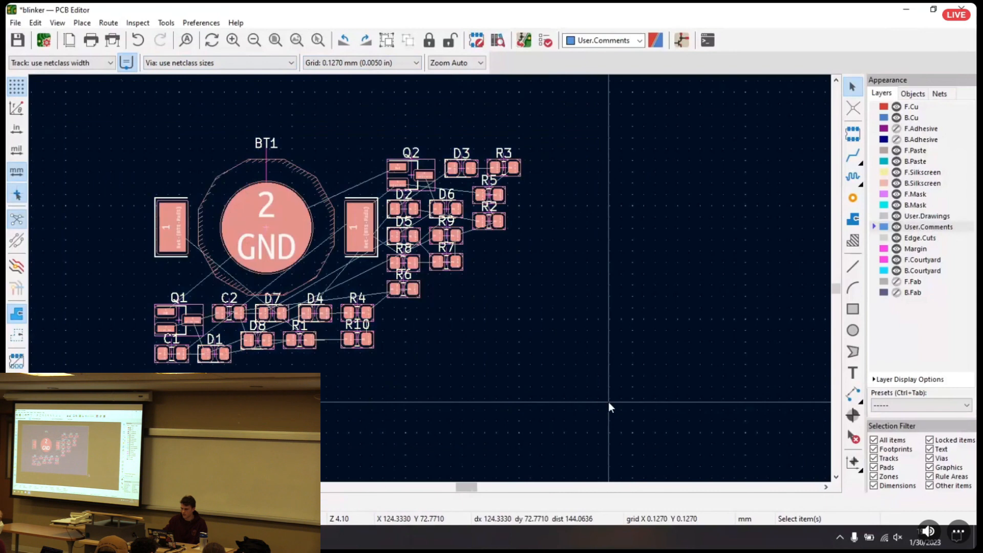
key("Delete")
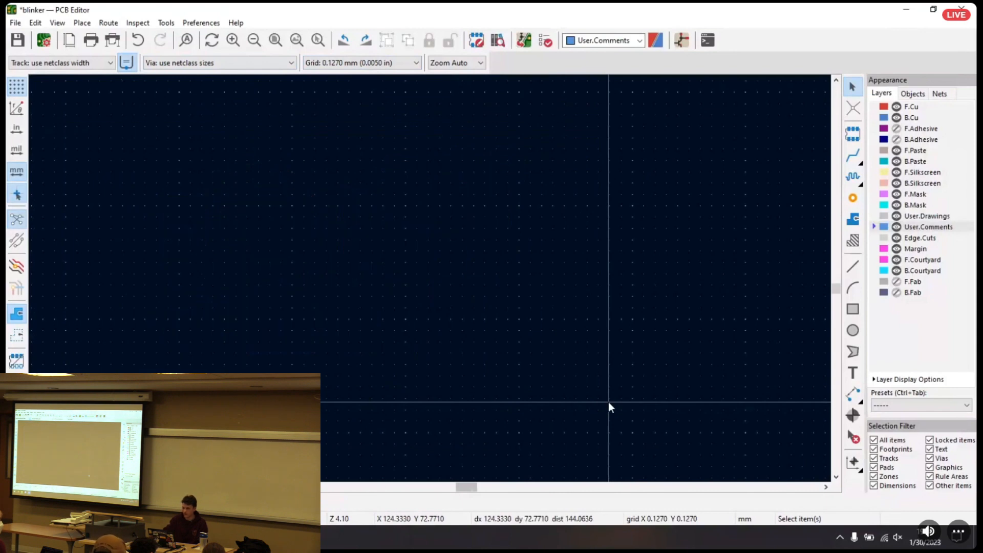
scroll(430, 283, "down", 6)
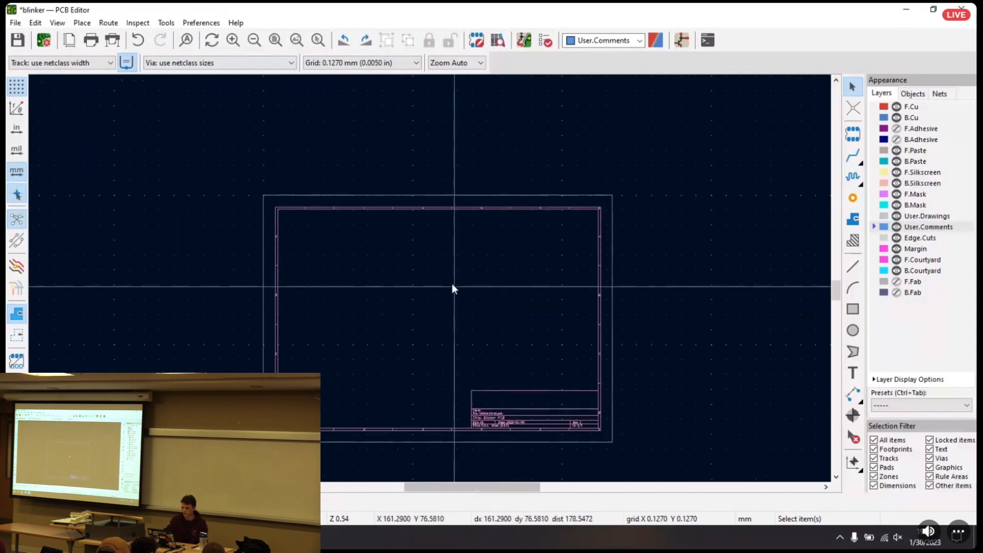
middle_click_drag(447, 301, 441, 266)
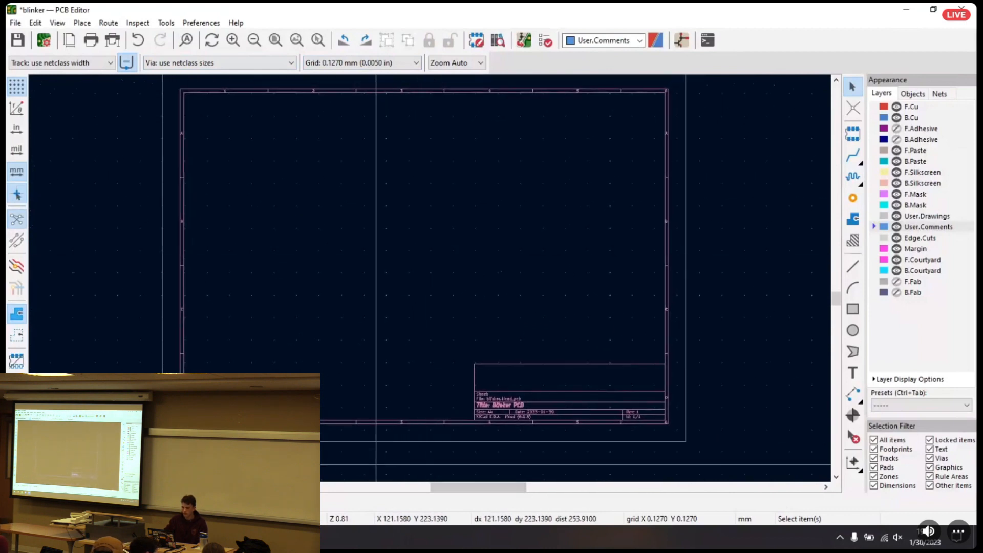
Open the blinker.kicad_pro project from the blinker folder and minimize the project manager window
left_click(138, 537)
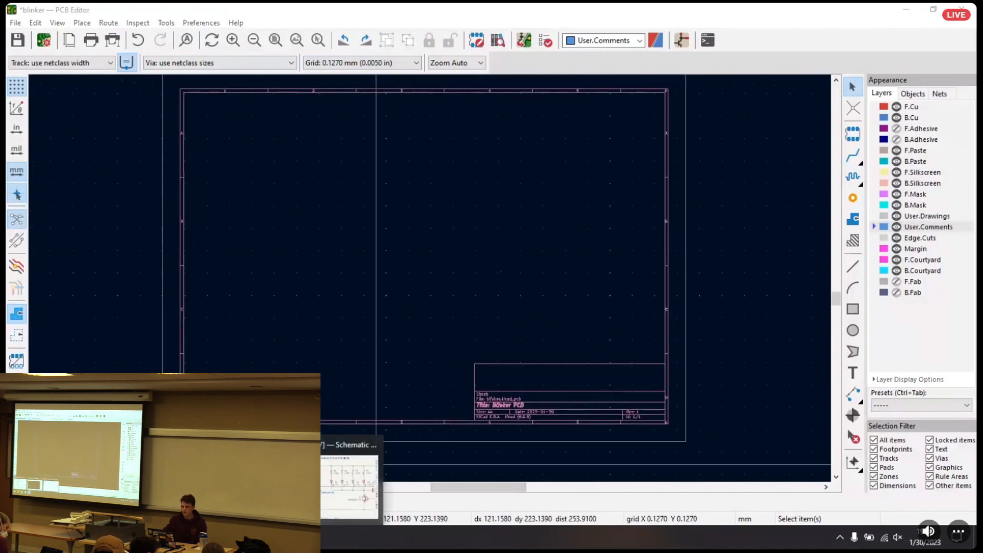
left_click(93, 537)
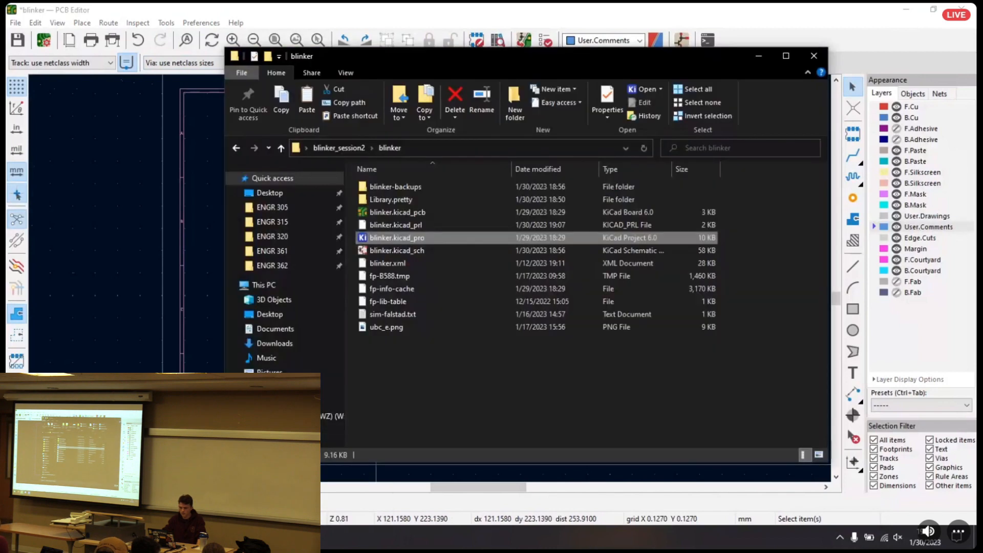
key("Return")
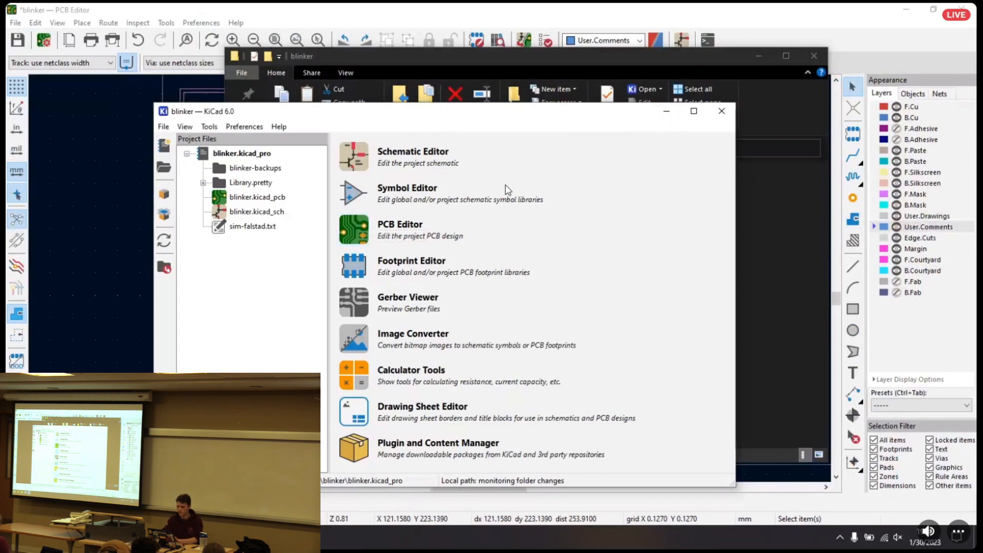
left_click(667, 111)
left_click(669, 8)
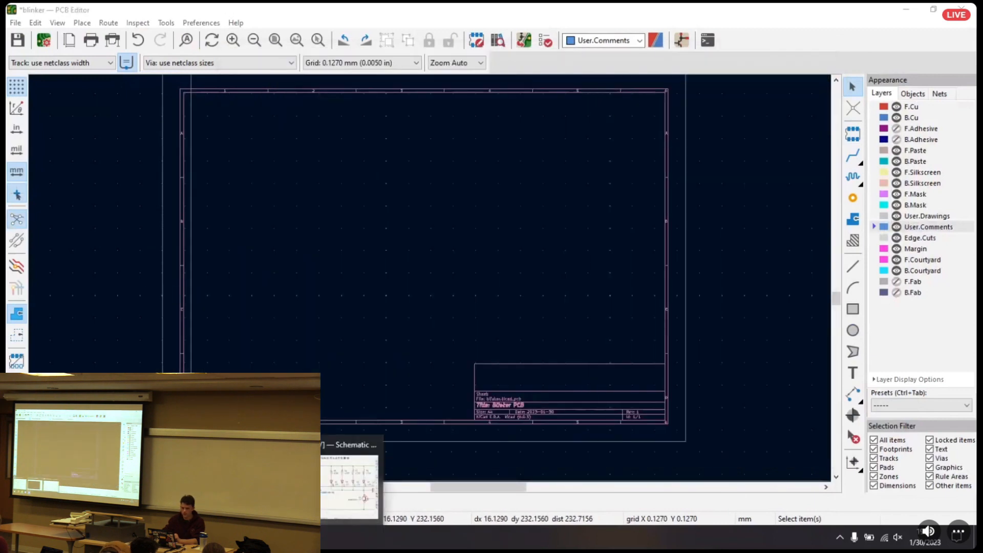
Try to open blinker.kicad_pcb directly from the blinker folder, and return to the board already open in the PCB Editor
left_click(126, 537)
left_click(397, 215)
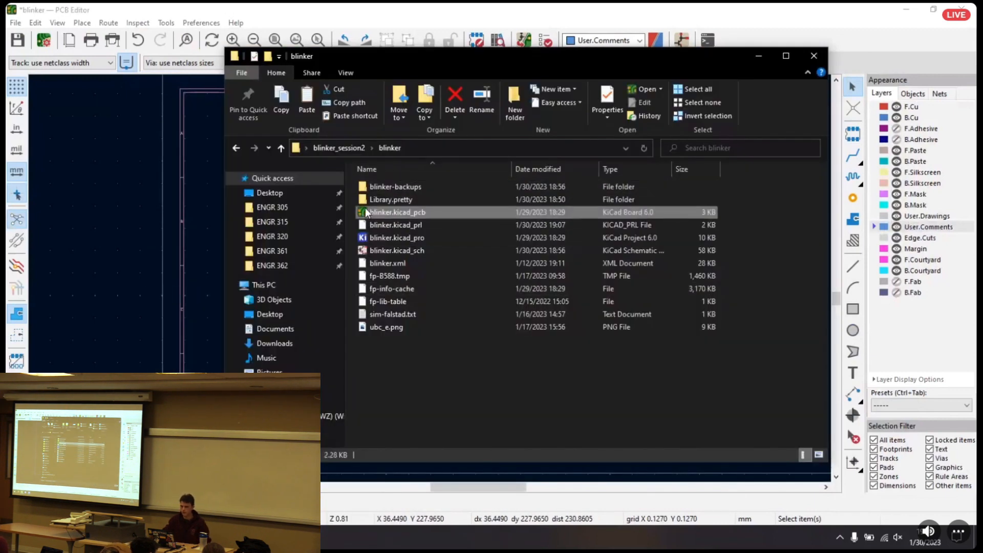
double_click(432, 213)
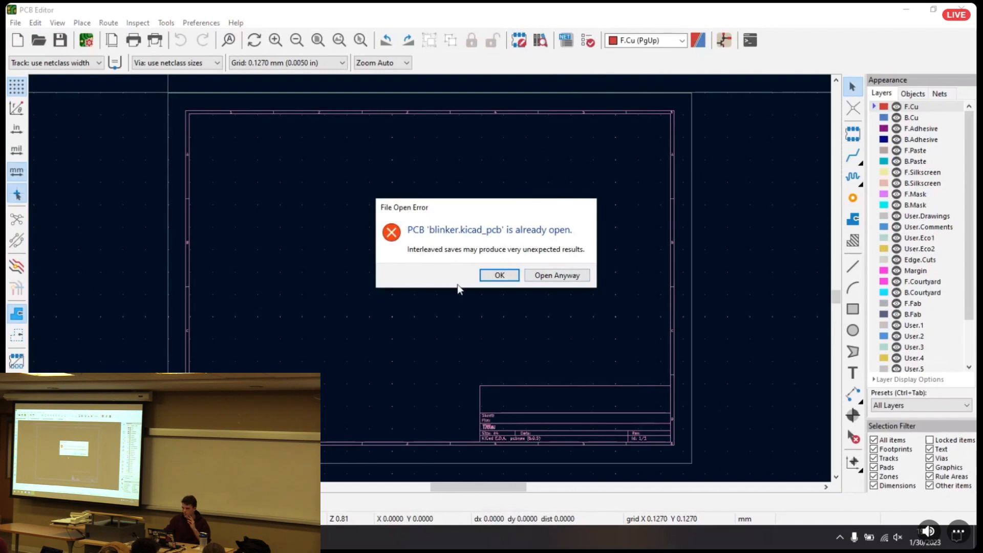
left_click(499, 275)
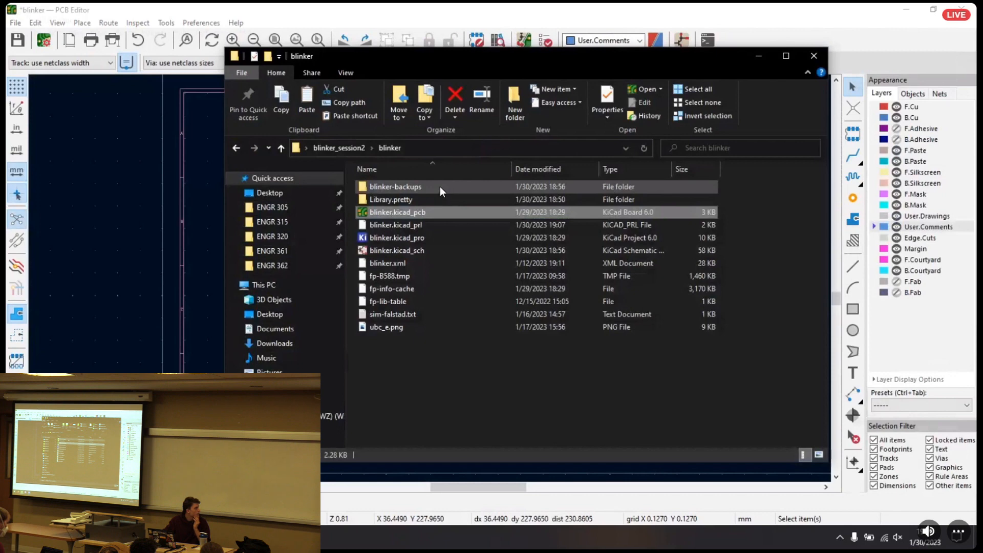
left_click(386, 236)
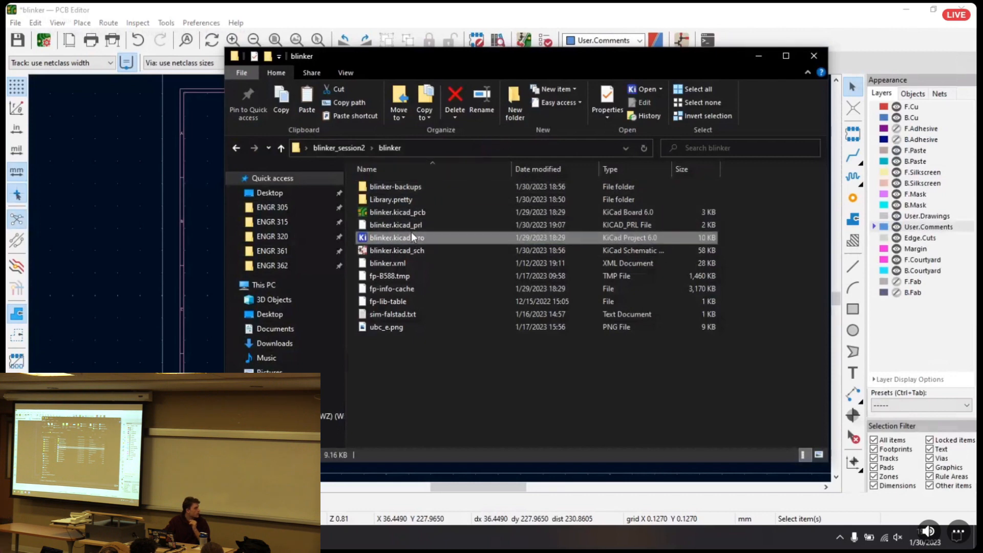
left_click(417, 5)
middle_click_drag(411, 170, 384, 191)
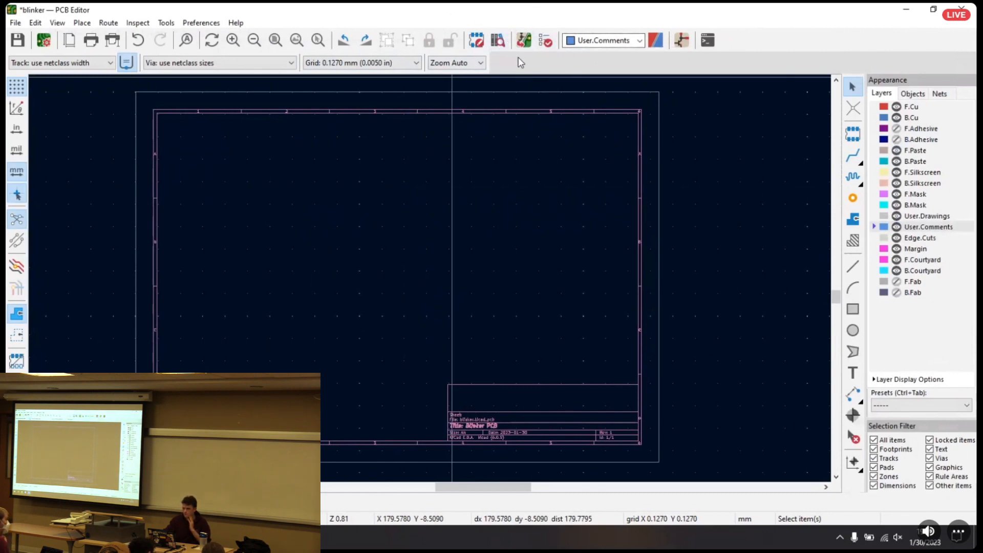
Look through the preset grid spacings for the board and close the list
left_click(389, 63)
left_click(391, 65)
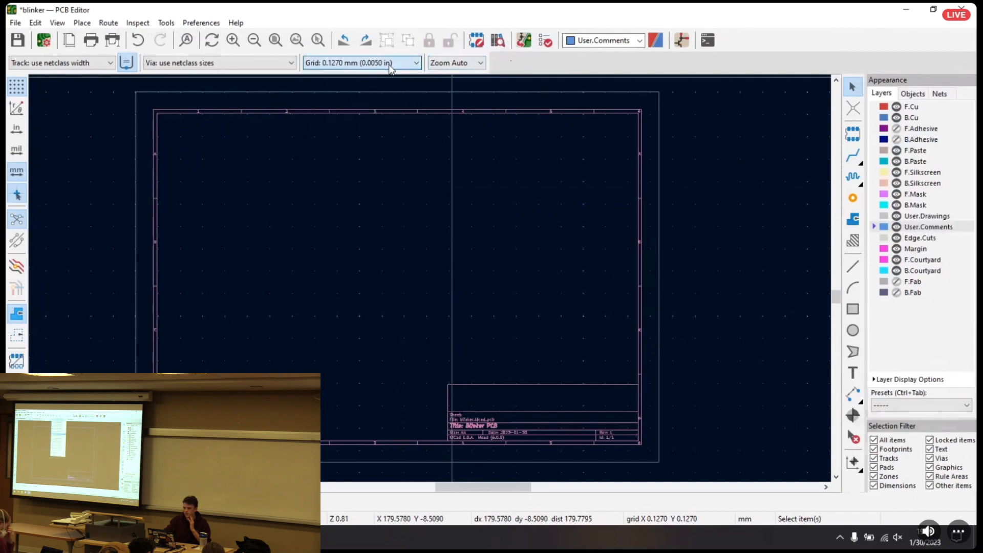
left_click(389, 66)
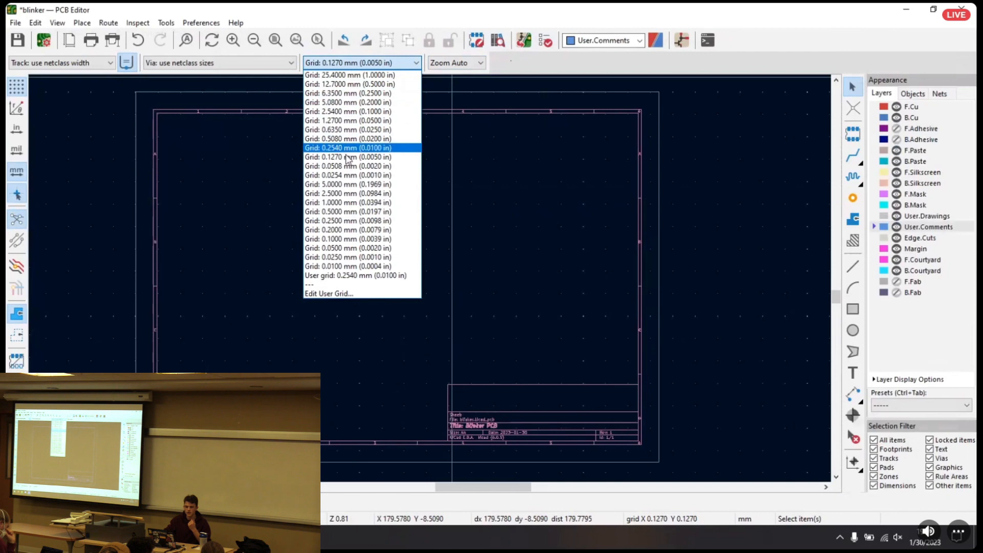
left_click(283, 67)
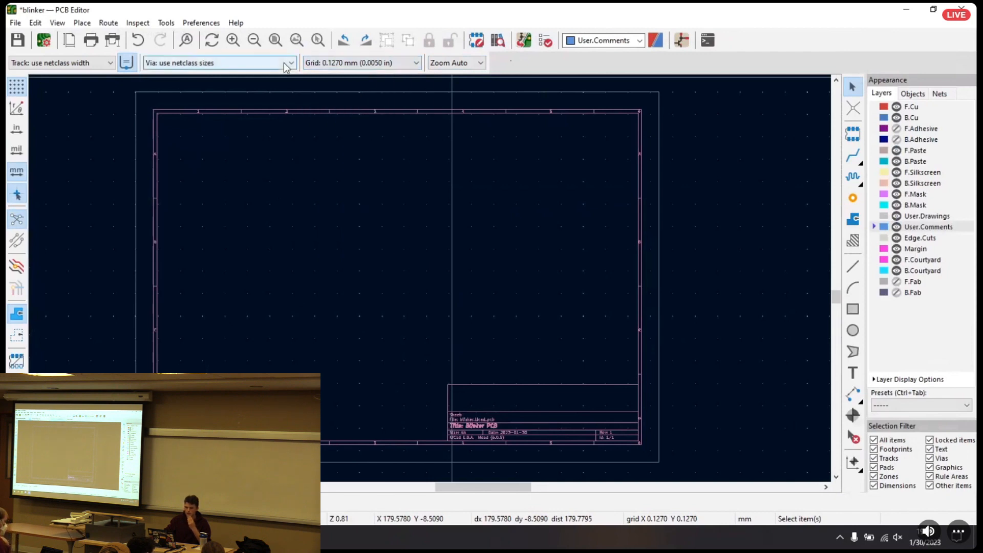
Set the default via size to the pre-defined 0.700 / 0.350 mm
left_click(281, 66)
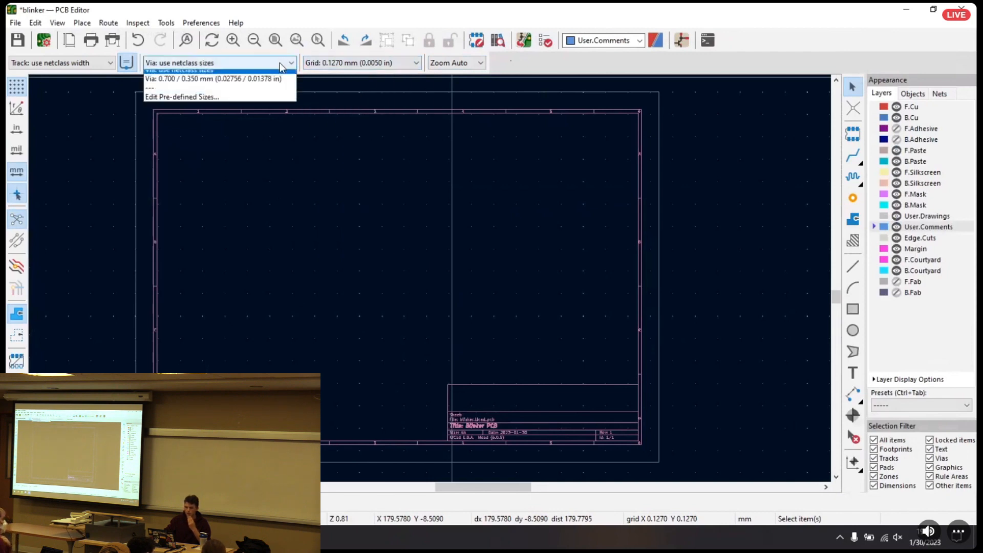
left_click(243, 85)
left_click(238, 66)
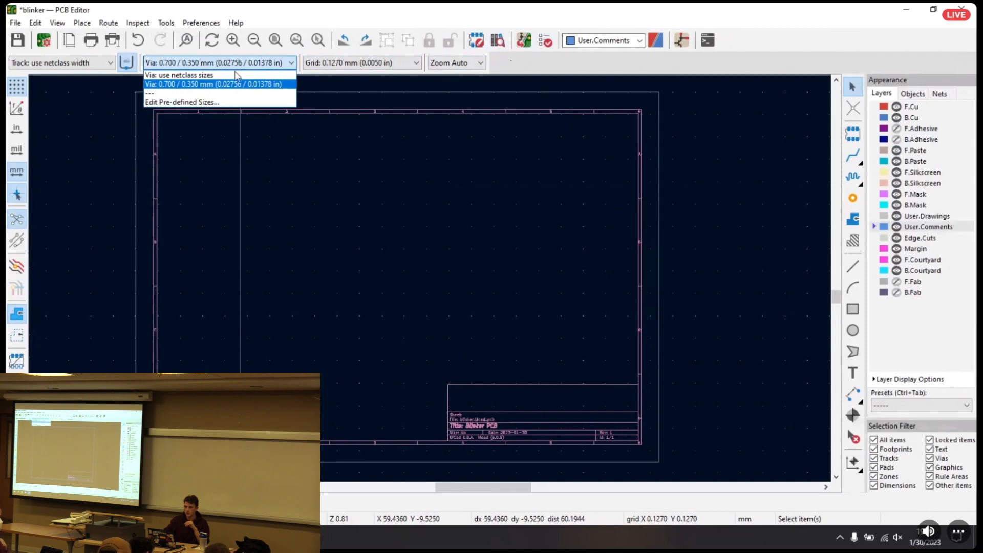
left_click(232, 84)
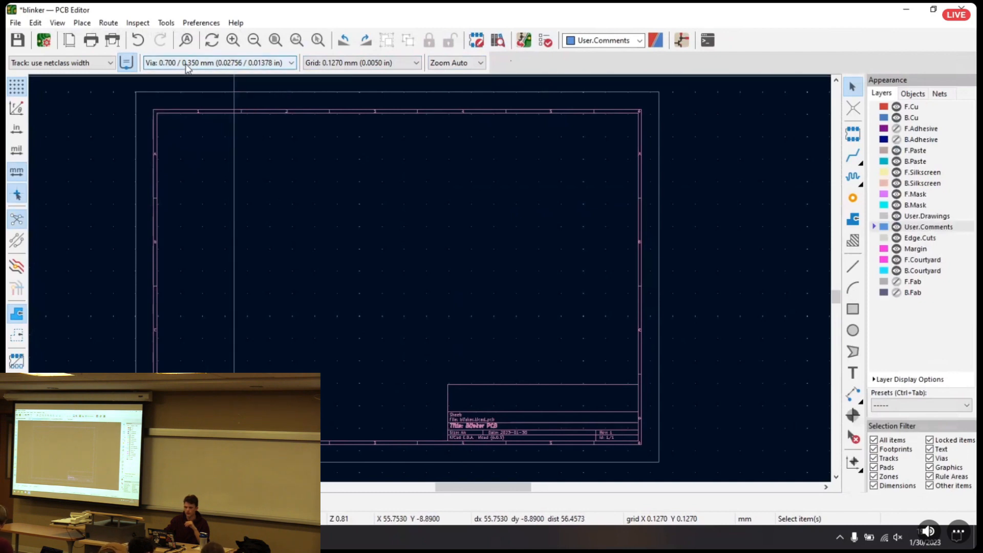
Set the default track width to the pre-defined 0.500 mm, trying 0.350 mm first
left_click(97, 63)
left_click(60, 88)
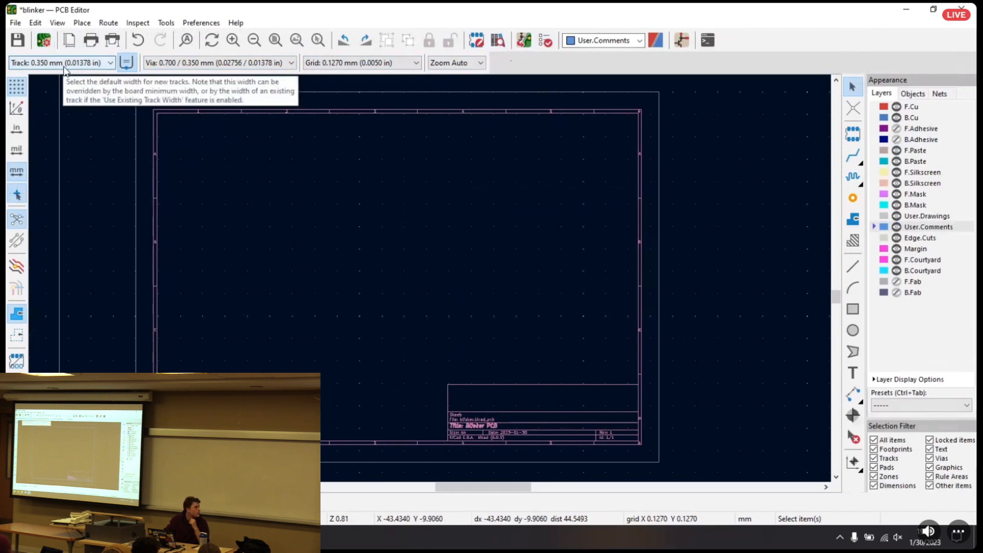
left_click(64, 65)
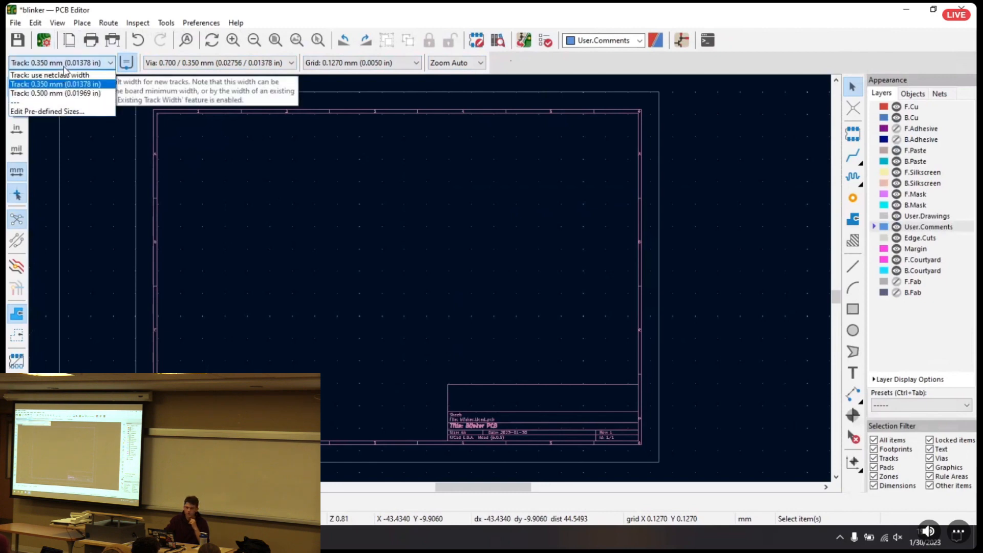
left_click(55, 93)
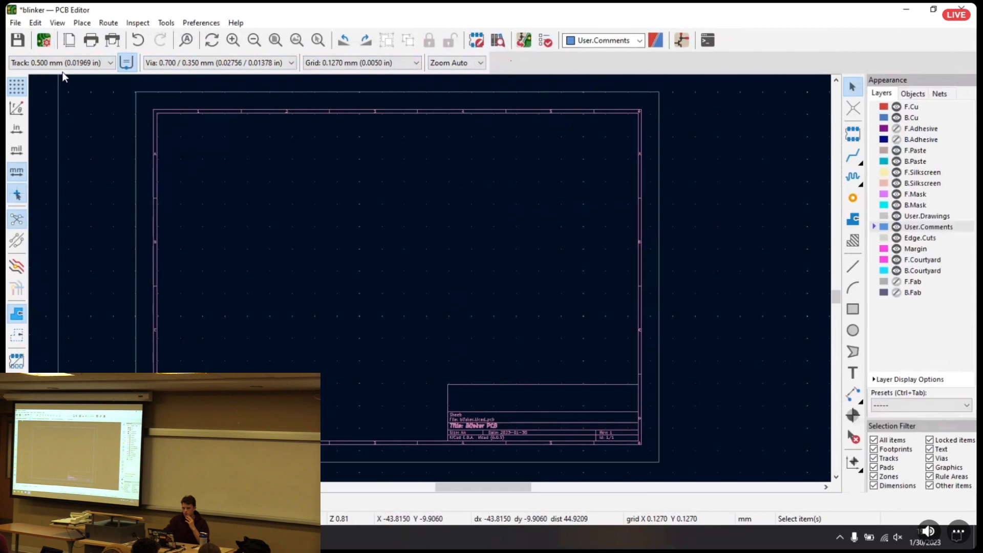
left_click(49, 63)
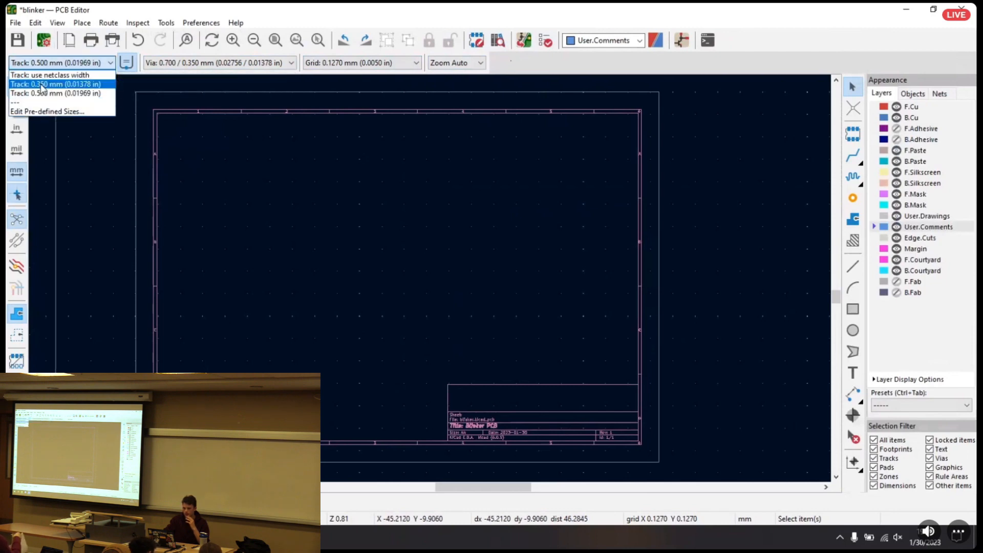
left_click(46, 93)
Update the PCB from the schematic and place the imported footprints mid-sheet, with BT1 at about X 137, Y 93 mm
left_click(523, 41)
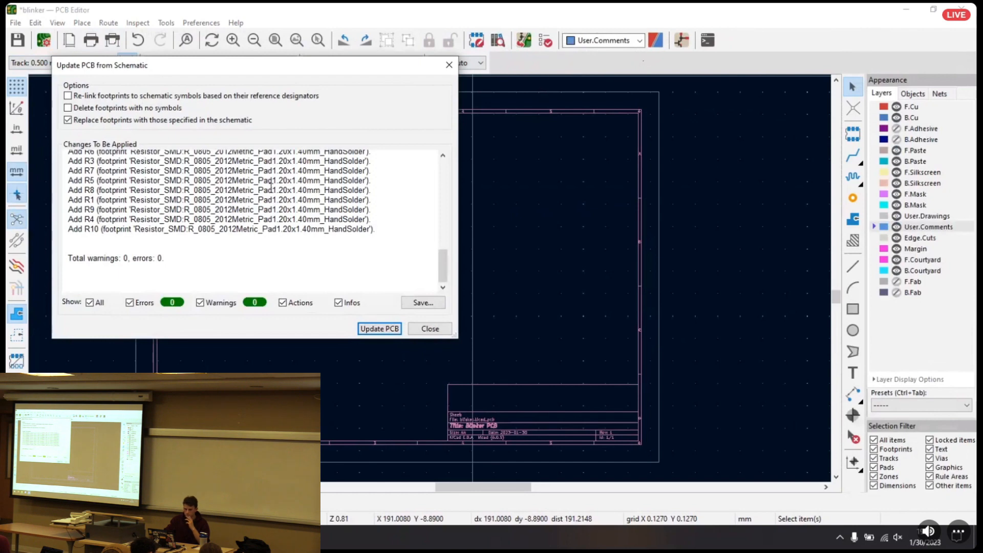
left_click_drag(253, 70, 270, 109)
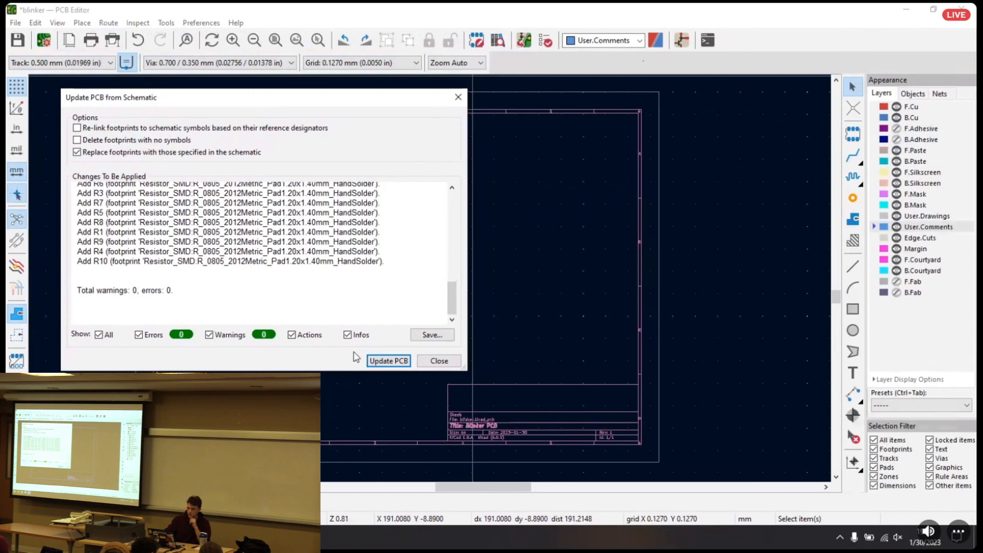
left_click(366, 361)
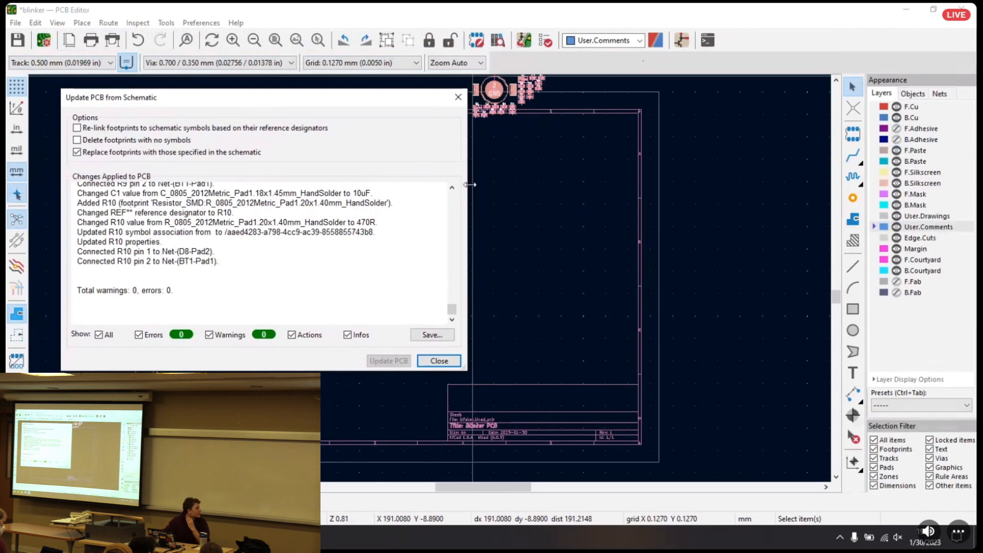
left_click(439, 361)
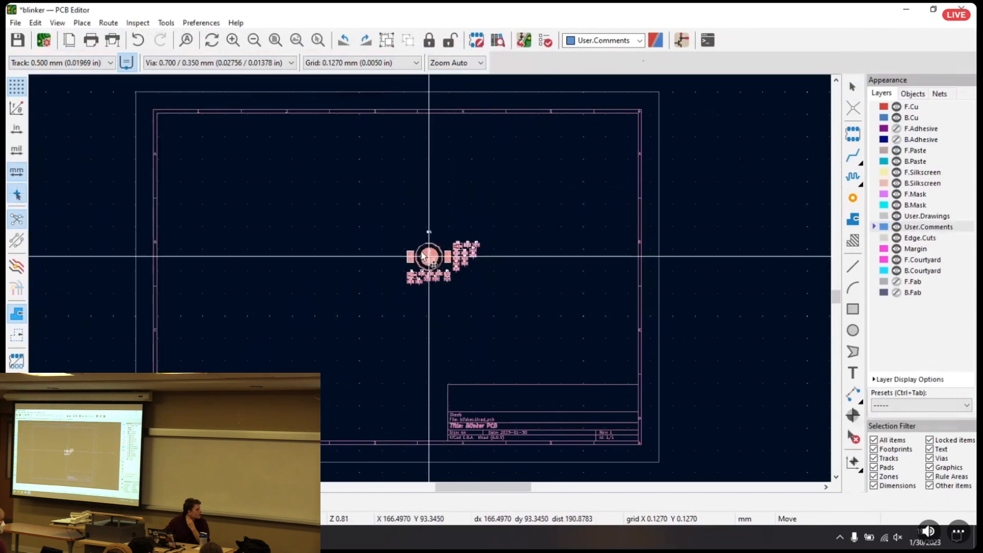
left_click(390, 274)
left_click(479, 331)
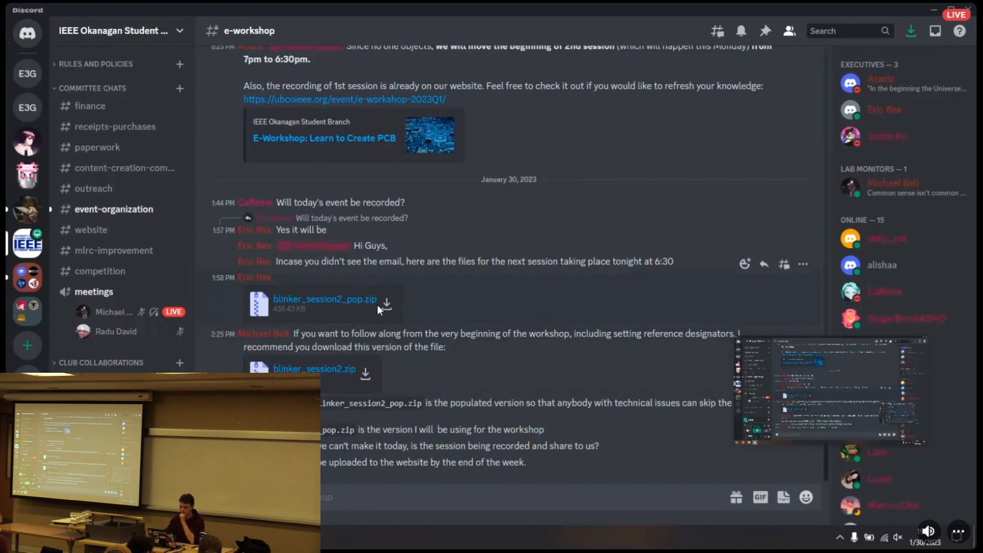
key("super+d")
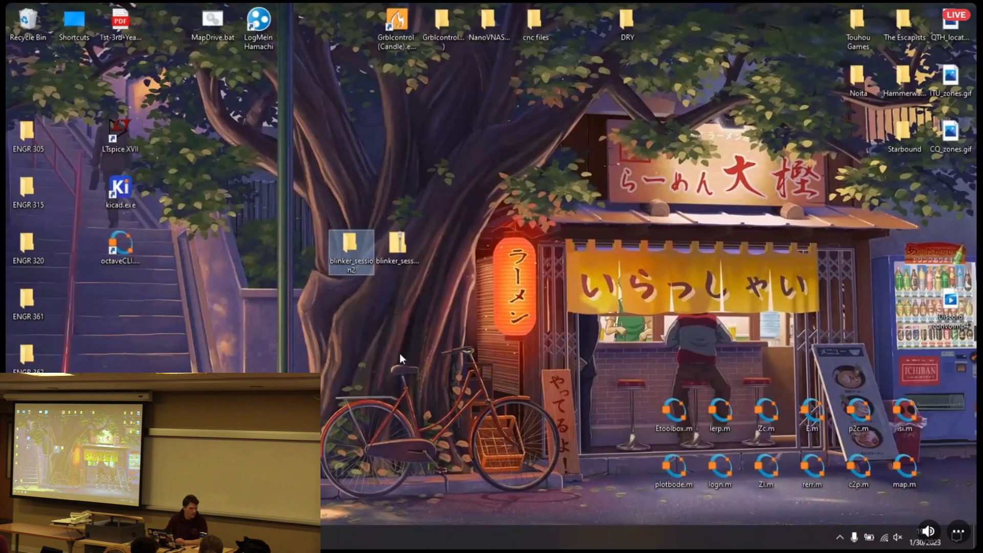
key("alt+Tab")
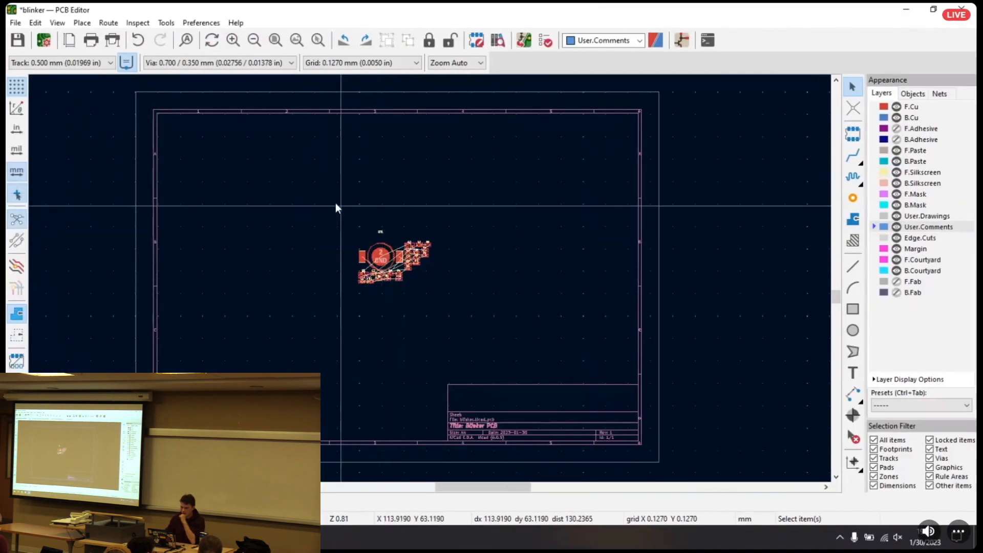
Move the BT1 reference text down so it sits close above the battery holder's circular outline
middle_click_drag(508, 328, 441, 207)
scroll(459, 220, "up", 3)
middle_click_drag(517, 326, 477, 206)
left_click(392, 162)
left_click_drag(393, 162, 395, 208)
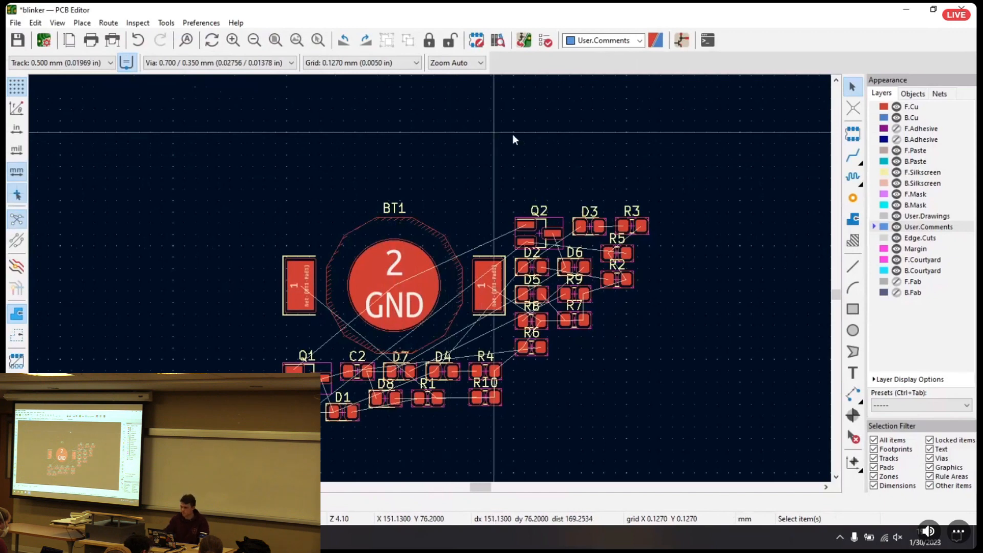
Start adding a footprint to the board and filter the footprint list by "Library"
scroll(458, 147, "down", 3)
middle_click_drag(428, 355, 418, 230)
left_click_drag(241, 133, 489, 297)
left_click_drag(321, 206, 158, 178)
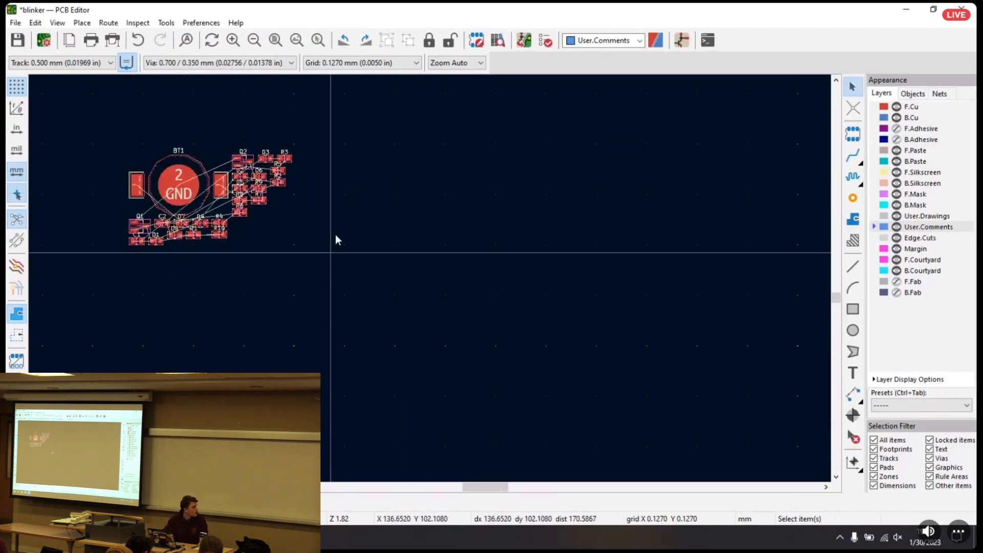
left_click(852, 134)
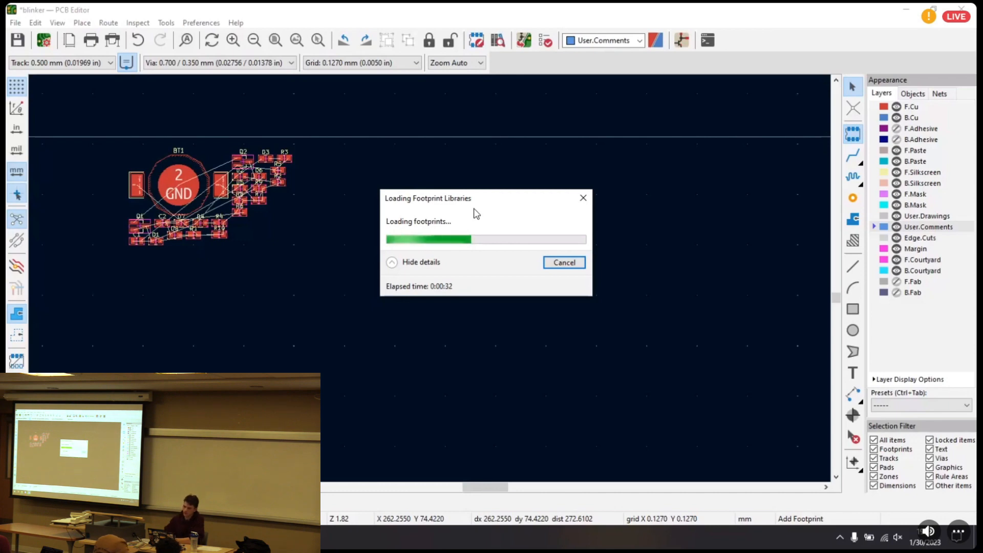
left_click(572, 263)
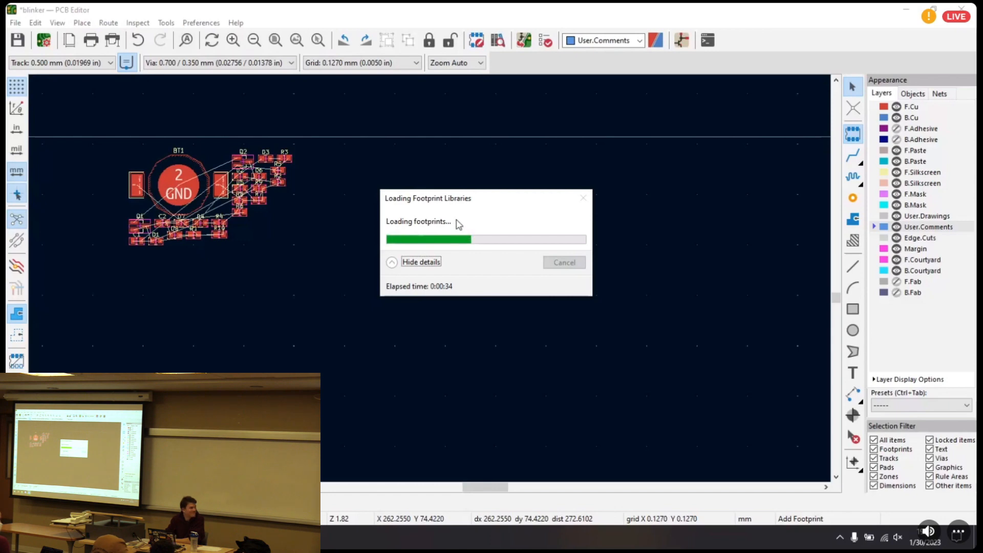
left_click(469, 205)
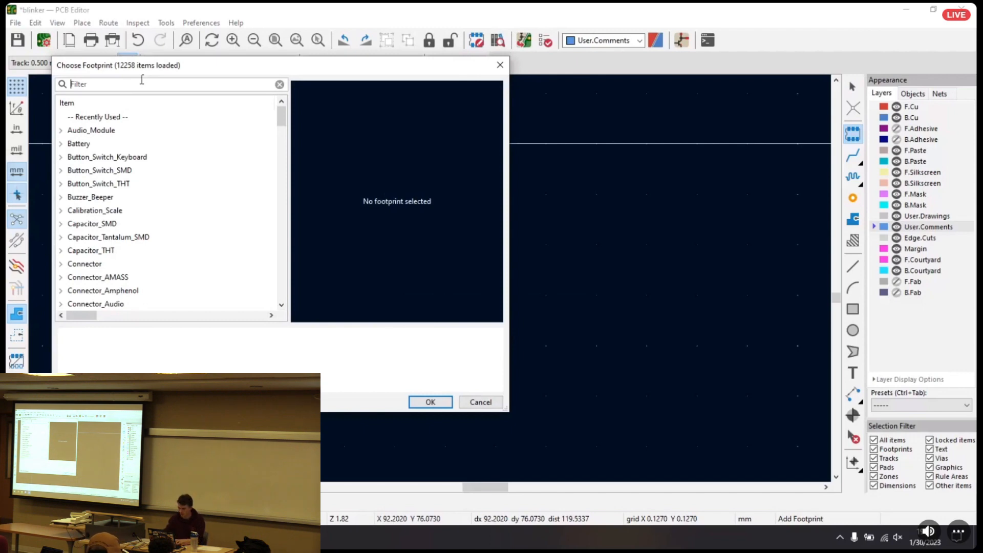
type("rary")
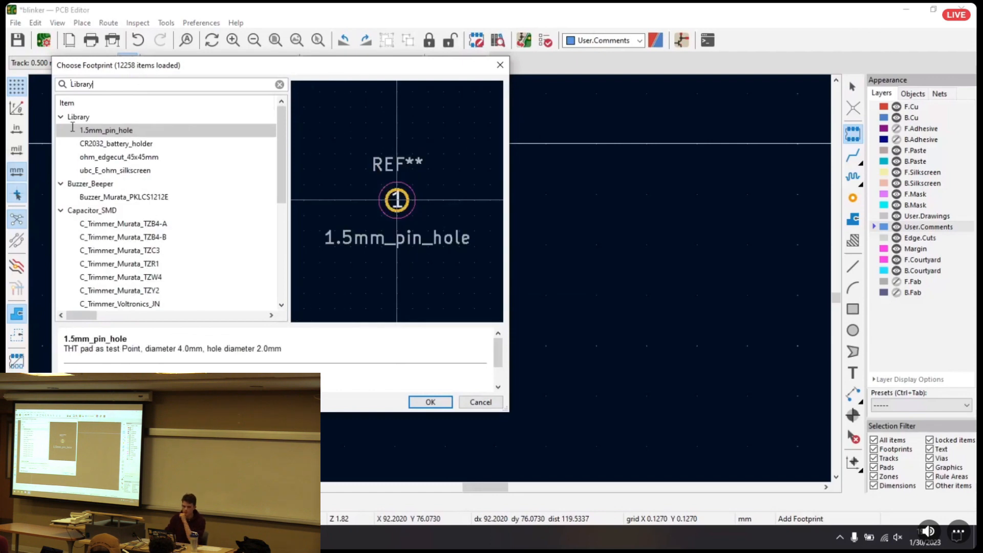
Preview the footprints in the custom Library group and choose ohm_edgecut_45x45mm for placement
left_click(61, 117)
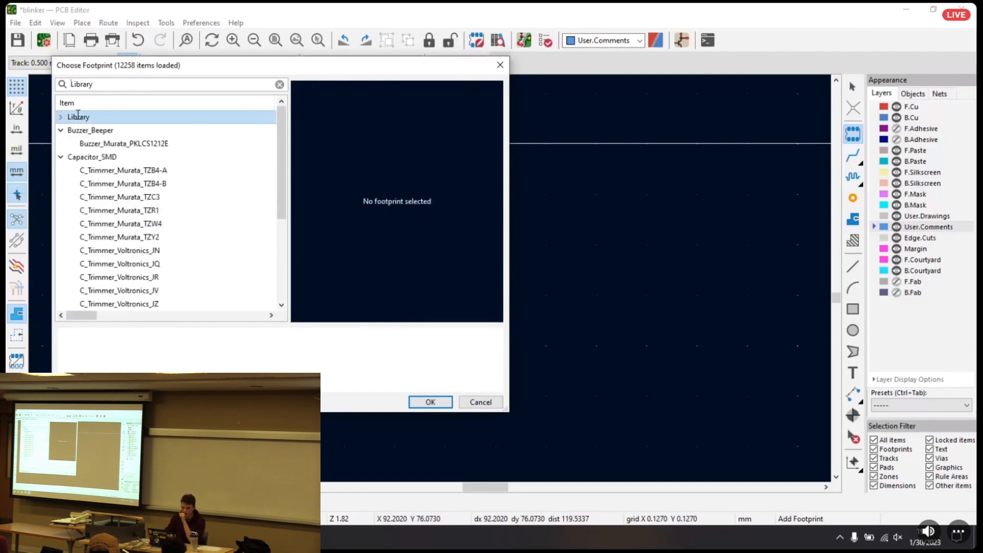
left_click(61, 131)
left_click(61, 144)
left_click(61, 117)
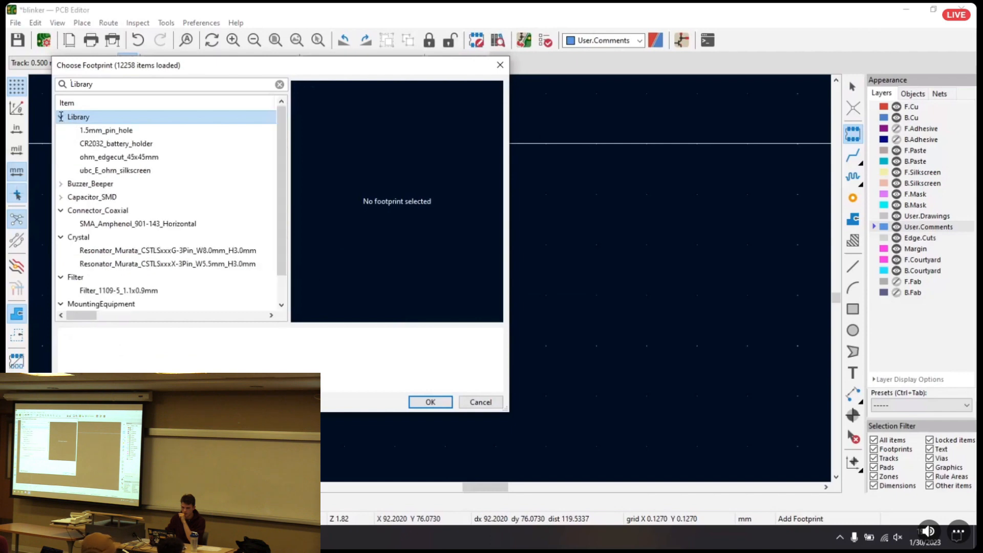
left_click(104, 130)
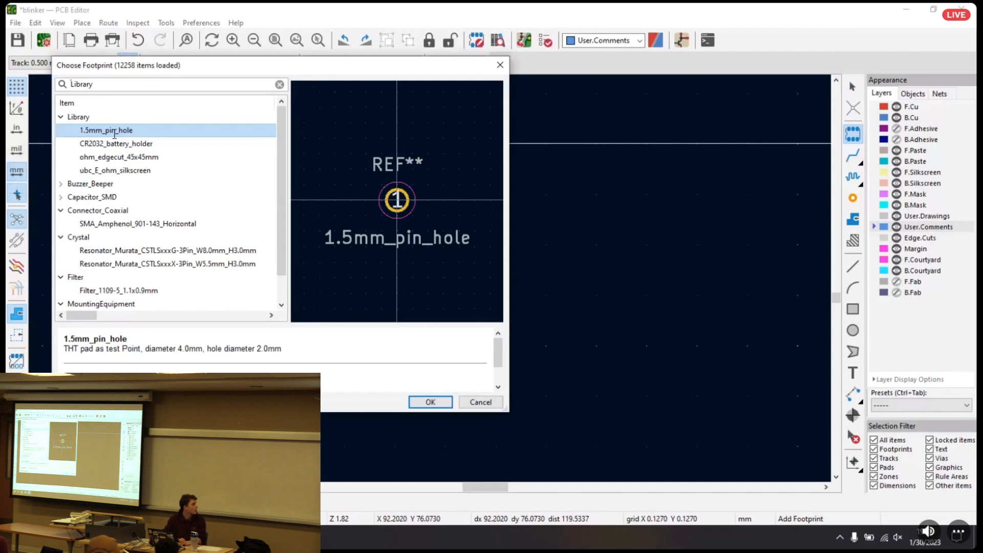
left_click(137, 144)
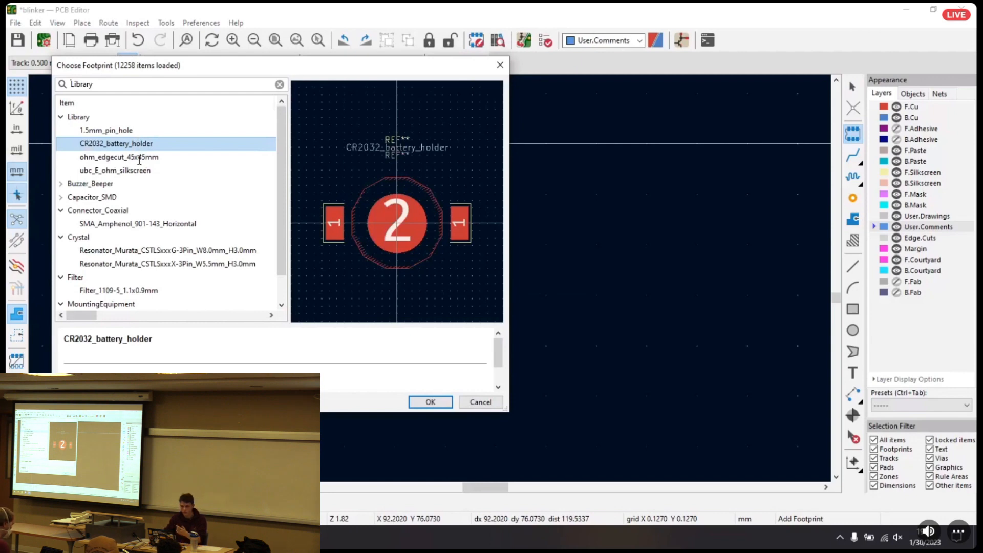
left_click(137, 157)
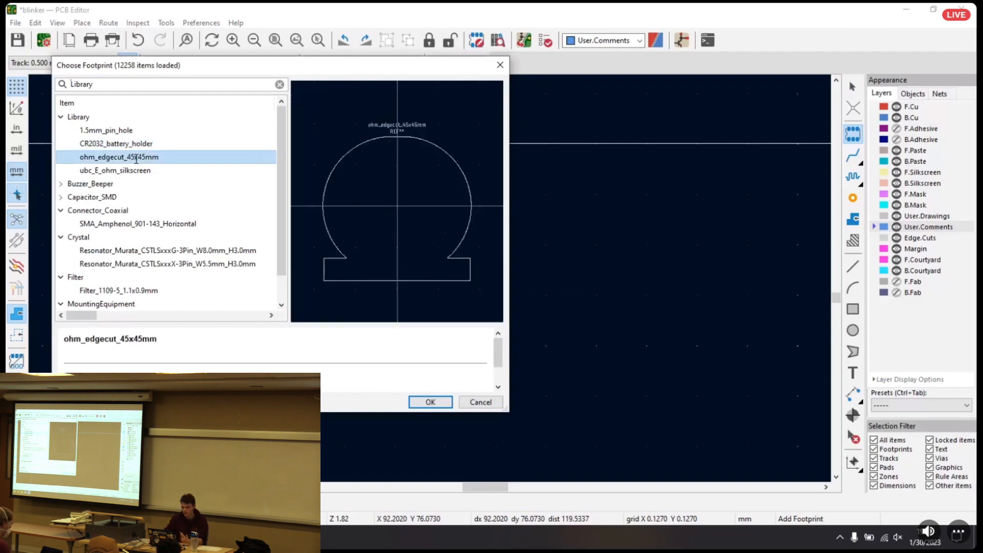
left_click(135, 170)
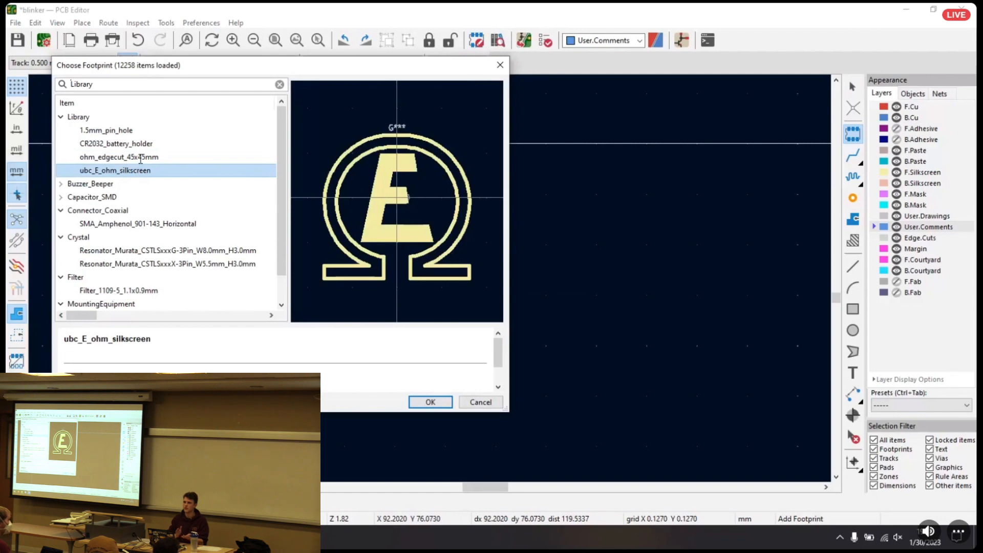
left_click(153, 157)
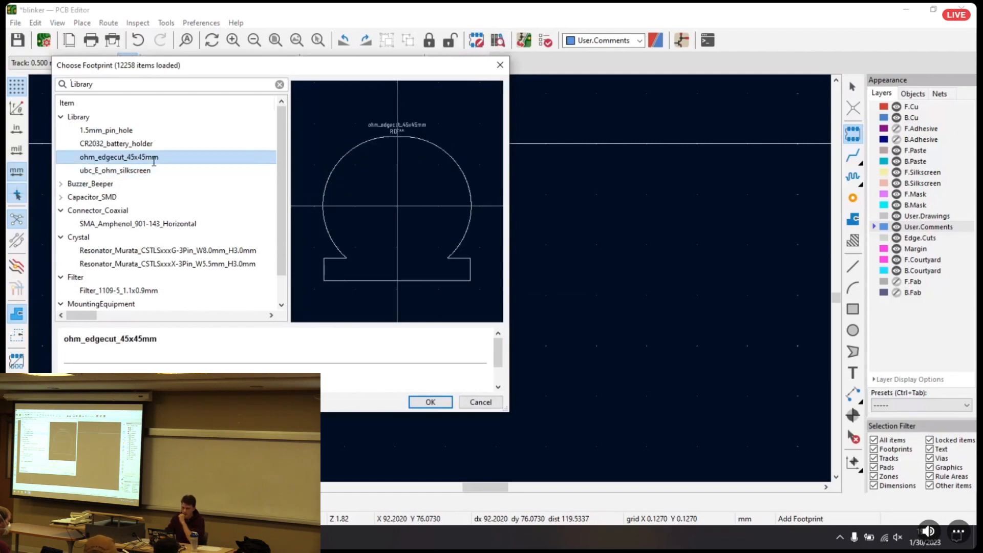
double_click(126, 157)
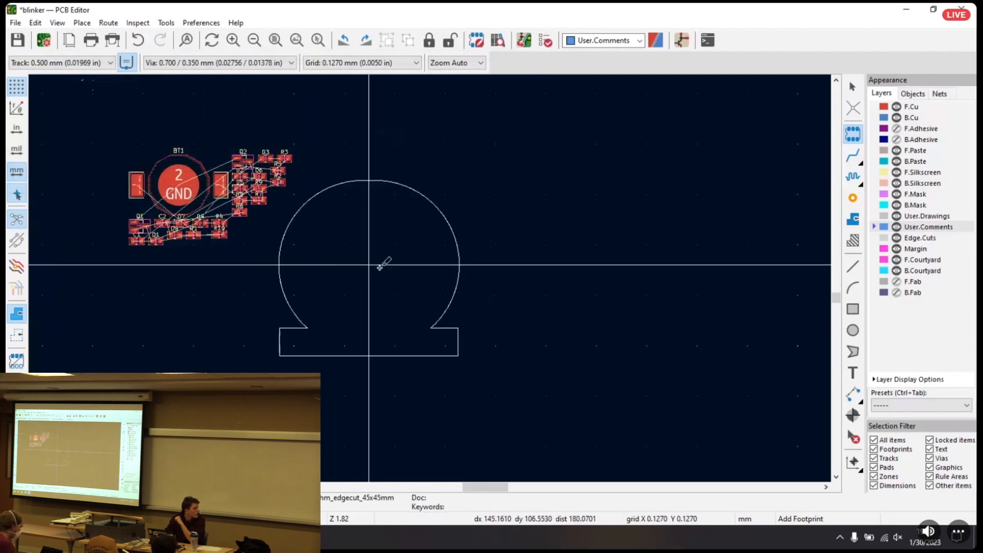
Set the grid to 2.5400 mm, trying 1.2700 mm first, and place the ohm-shaped outline beside the imported footprints
left_click(353, 63)
left_click(377, 120)
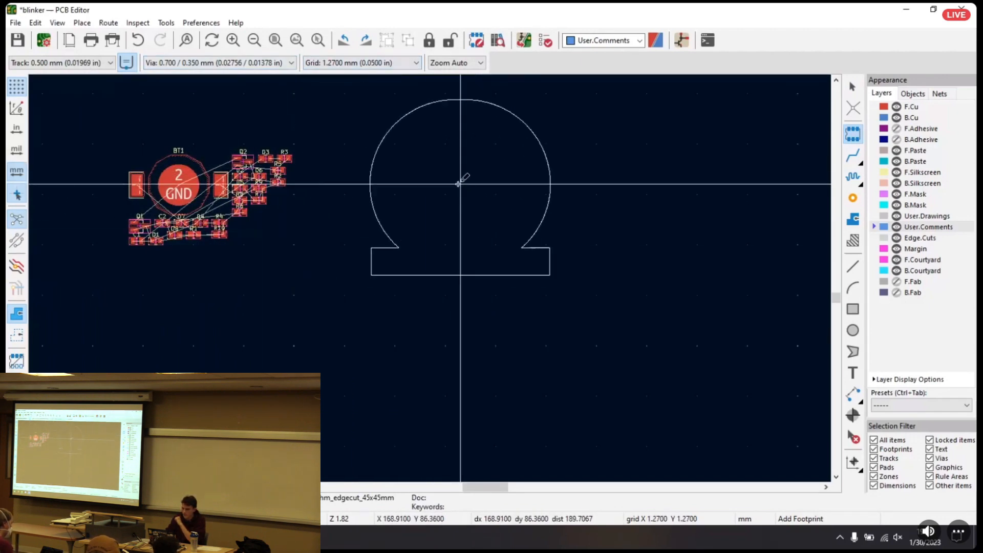
left_click(359, 62)
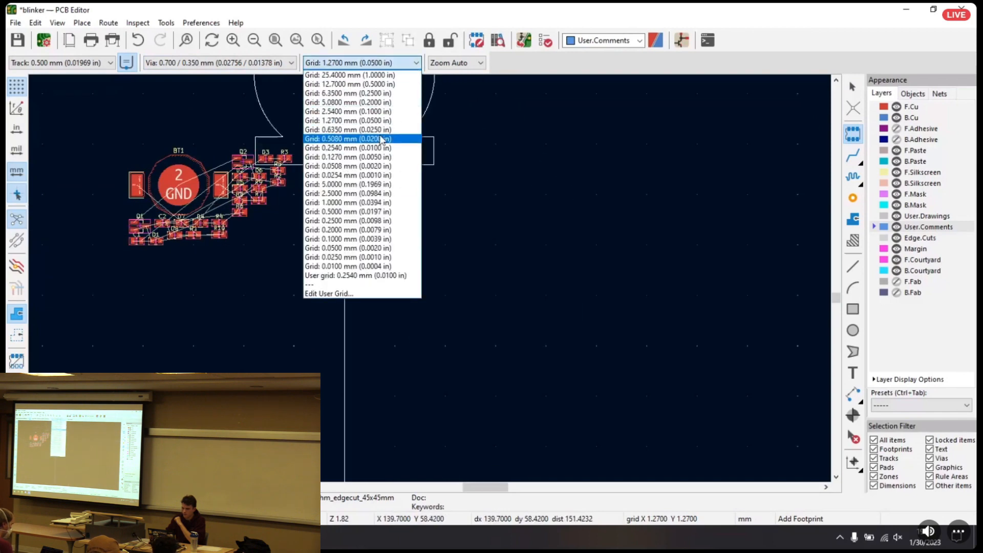
left_click(351, 111)
middle_click_drag(488, 223, 400, 145)
left_click(434, 182)
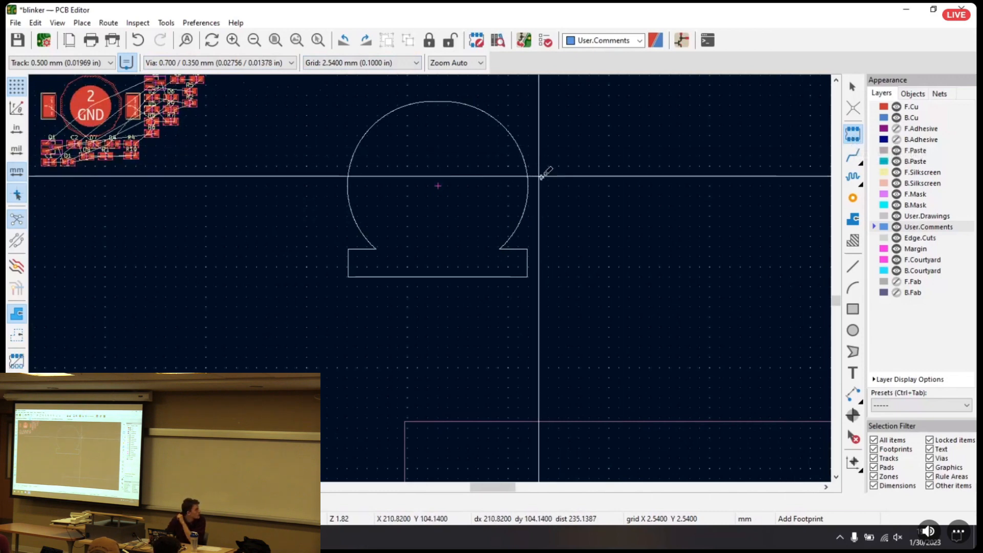
key("Escape")
Move the ohm-shaped board outline to X 162.56, Y 111.76 mm, closer to the imported footprints
left_click(488, 191)
key("m")
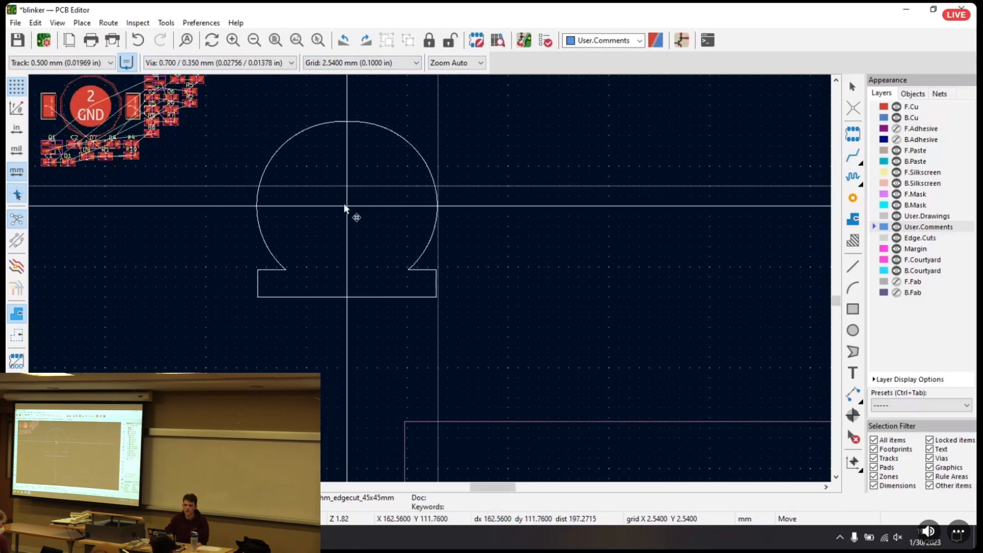
left_click(343, 204)
middle_click_drag(209, 205, 224, 220)
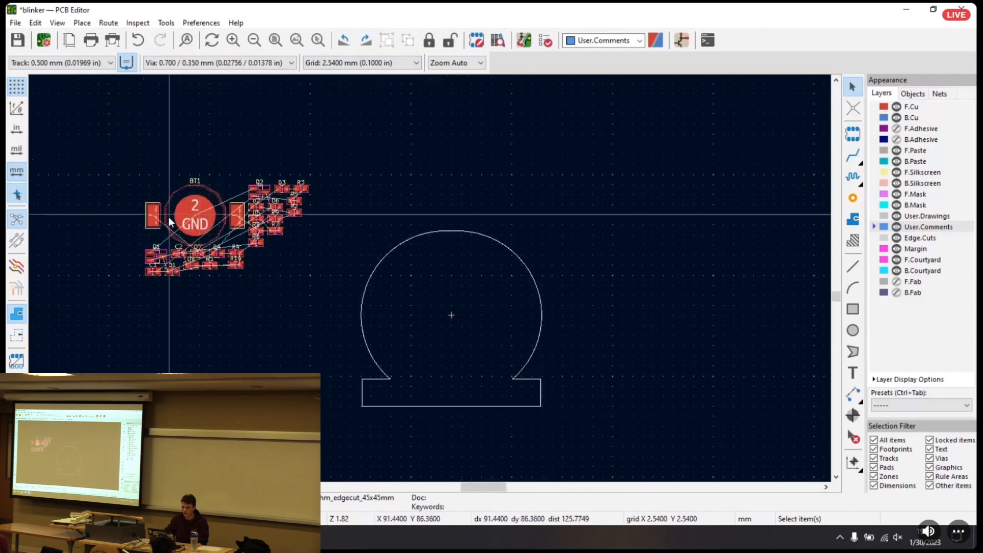
Move battery holder BT1 out of the component cluster to just above the ohm-shaped outline
left_click_drag(186, 190, 413, 157)
left_click(209, 204)
left_click(209, 201)
middle_click_drag(596, 309, 557, 208)
Lock the ohm-shaped board outline footprint through its properties
left_click(491, 221)
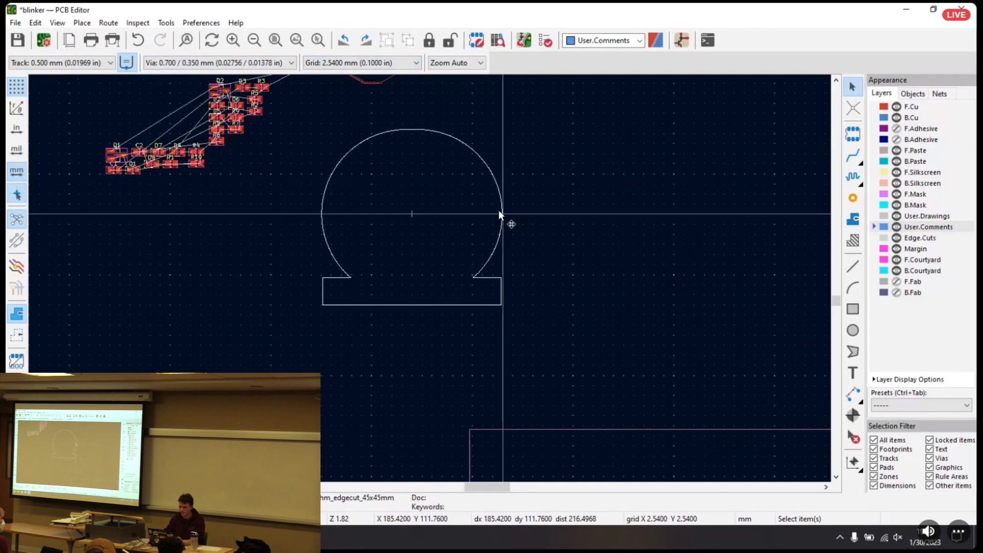
right_click(500, 214)
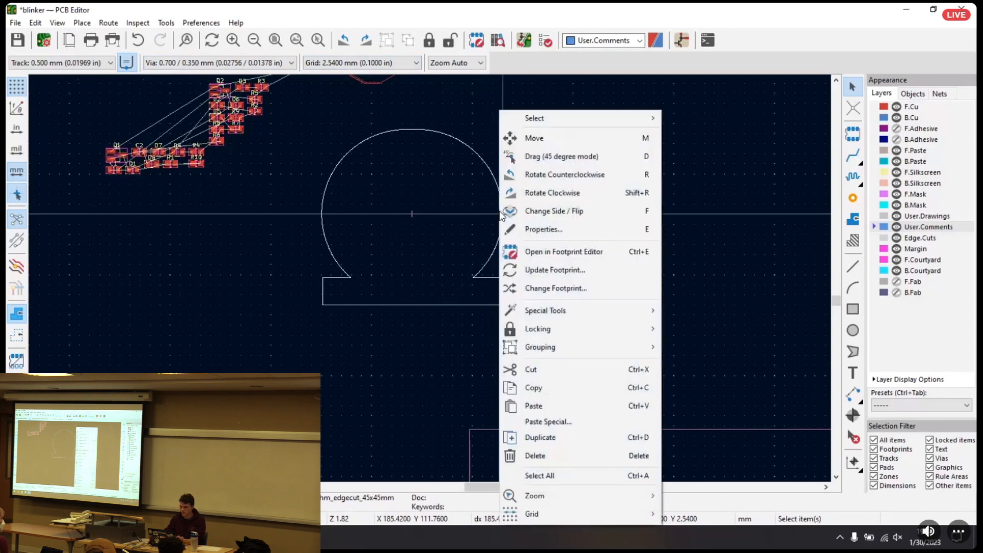
left_click(468, 140)
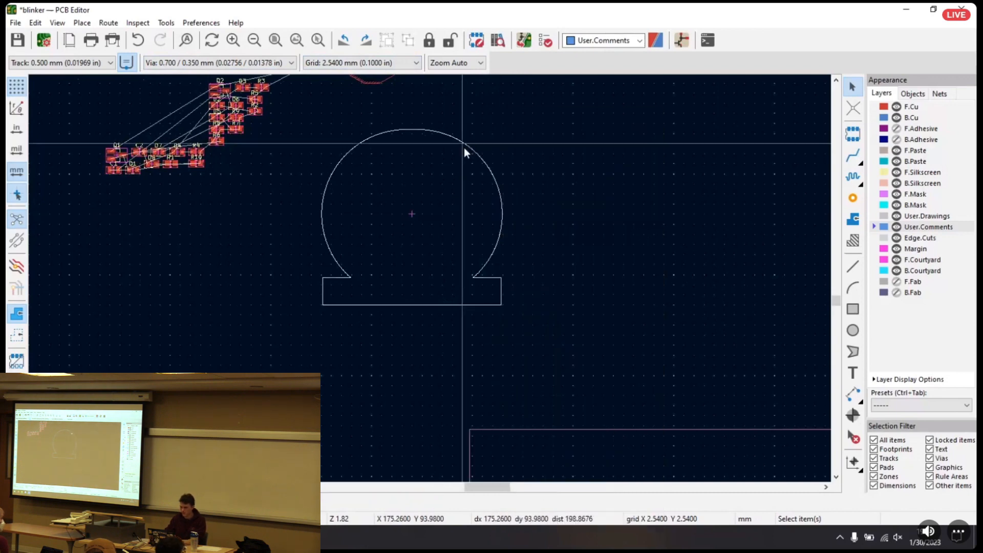
double_click(502, 209)
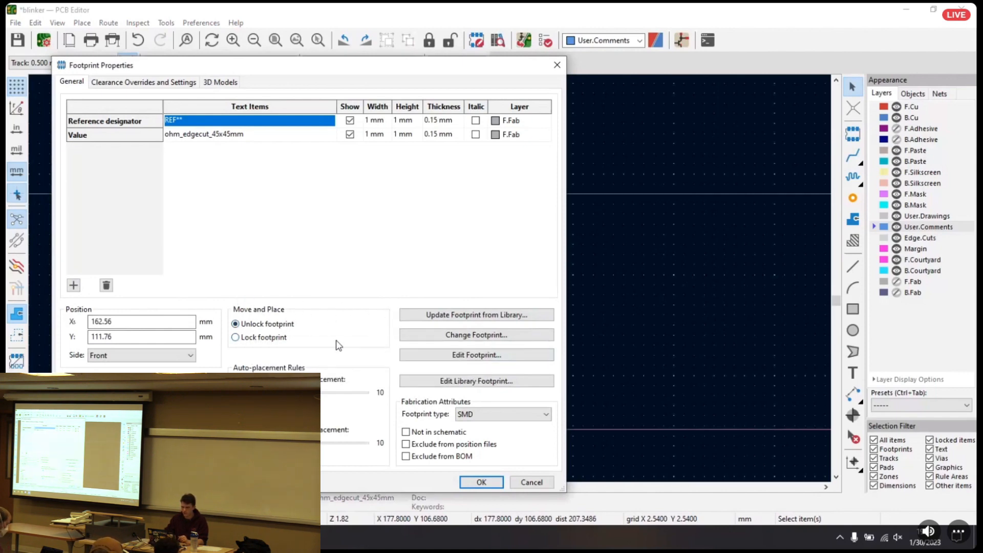
left_click(264, 337)
left_click(482, 485)
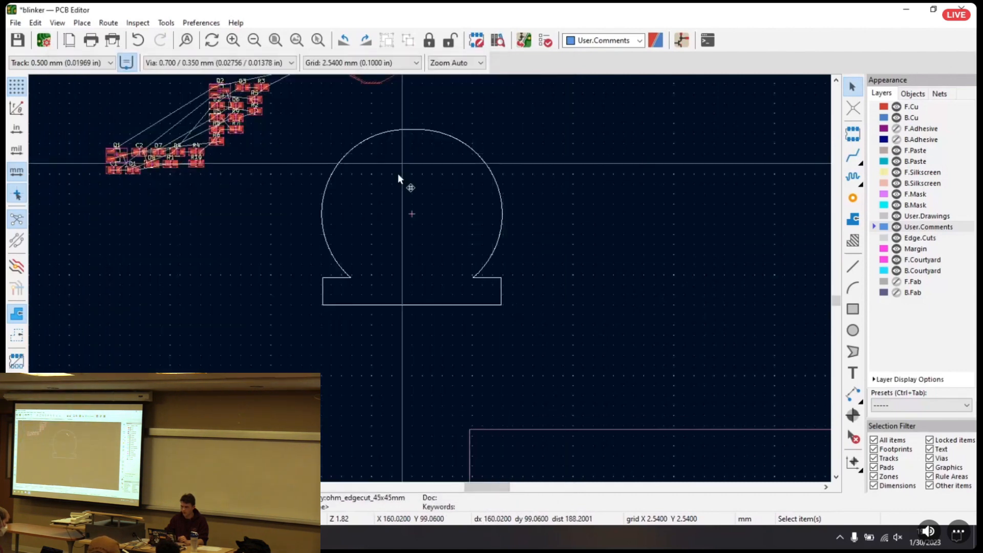
Try to move the locked board outline, cancelling each time instead of overriding the lock
left_click_drag(416, 192, 572, 194)
left_click(250, 142)
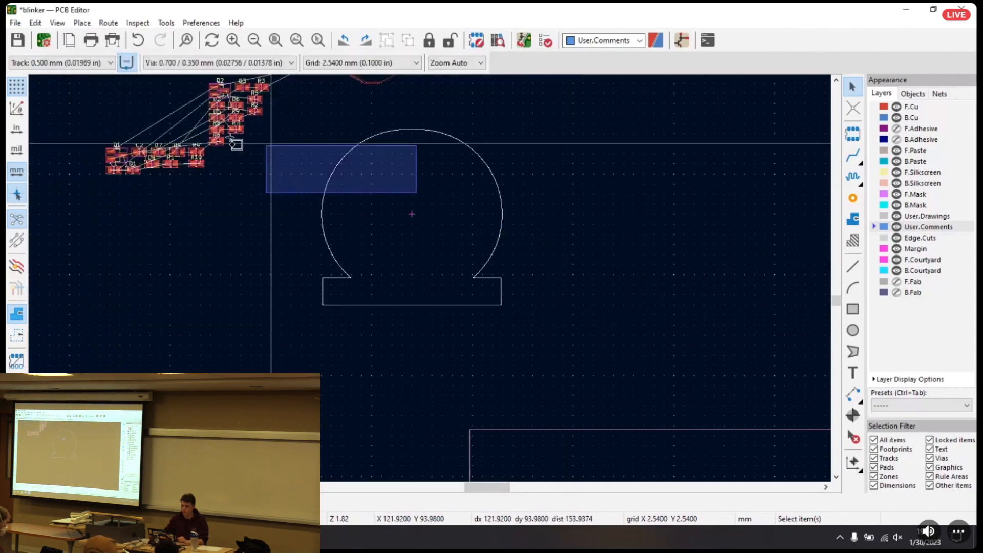
left_click_drag(360, 251, 284, 256)
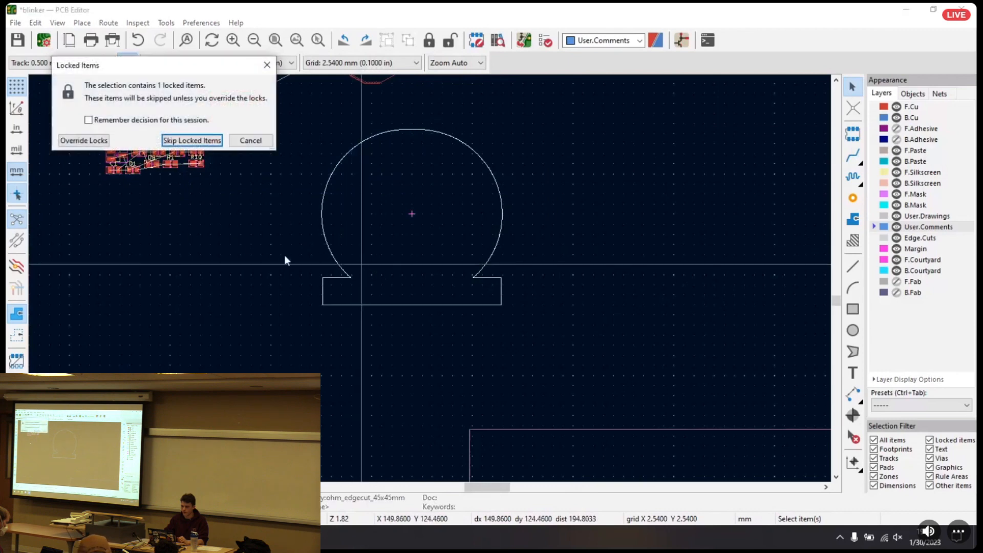
left_click(251, 142)
left_click_drag(436, 220, 489, 259)
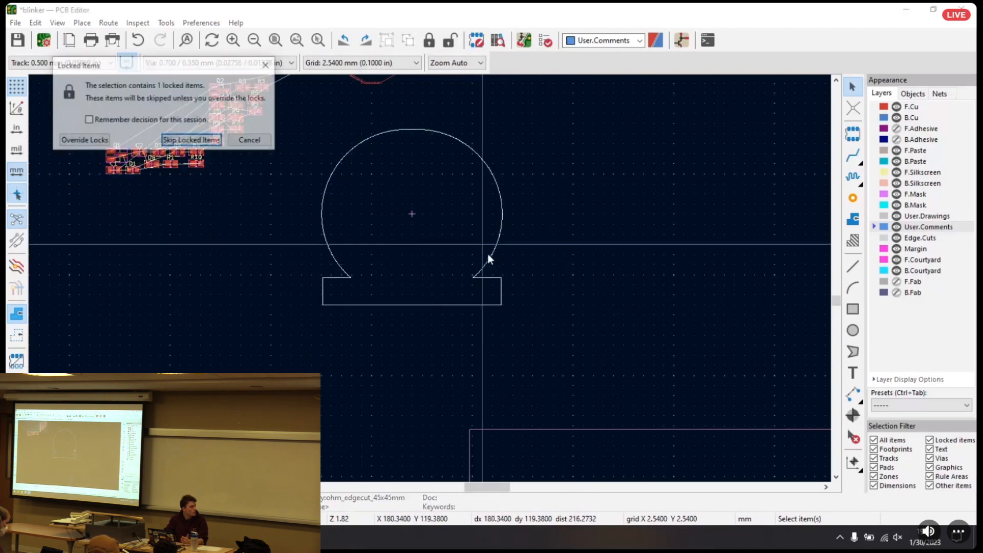
left_click(243, 141)
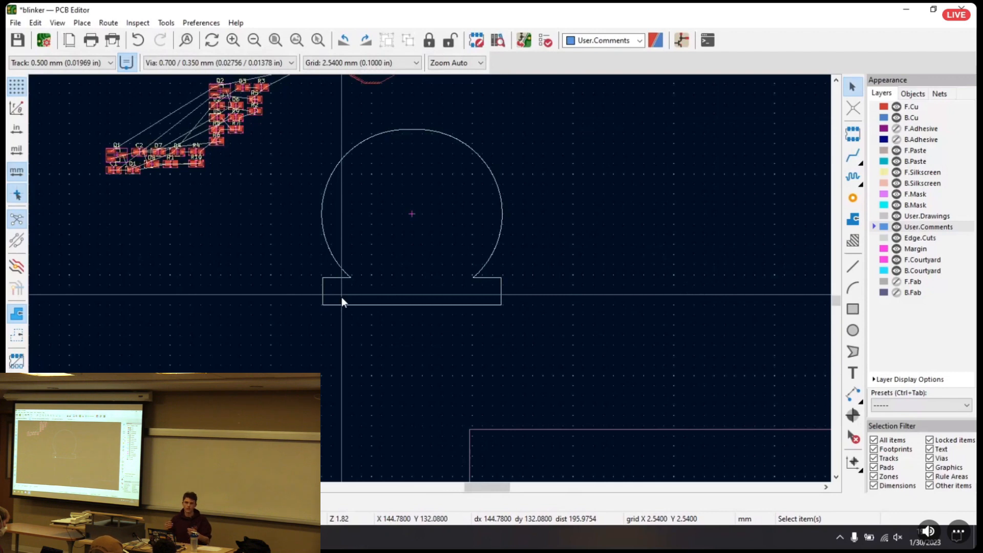
Review the lock setting in the board outline's footprint properties and close them without changes
left_click(385, 260)
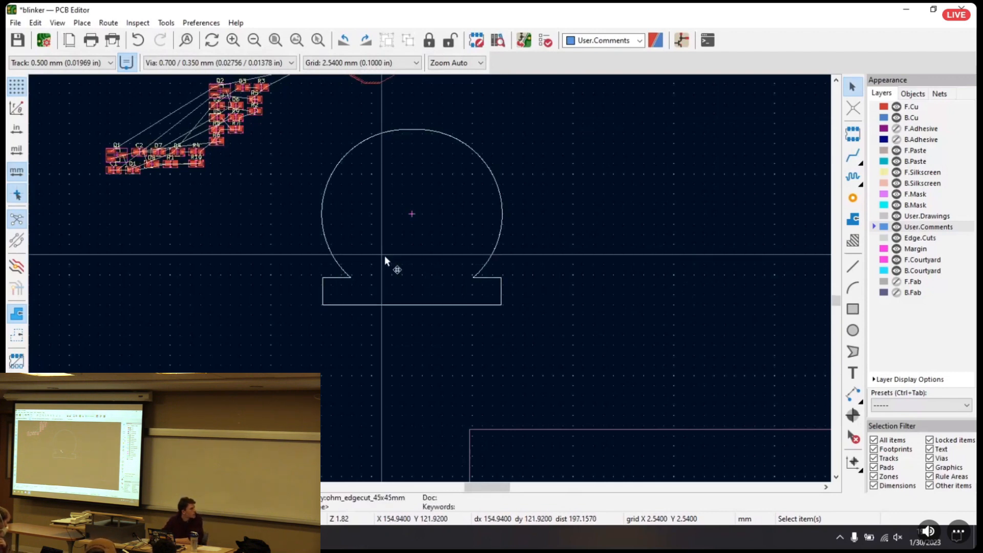
right_click(384, 264)
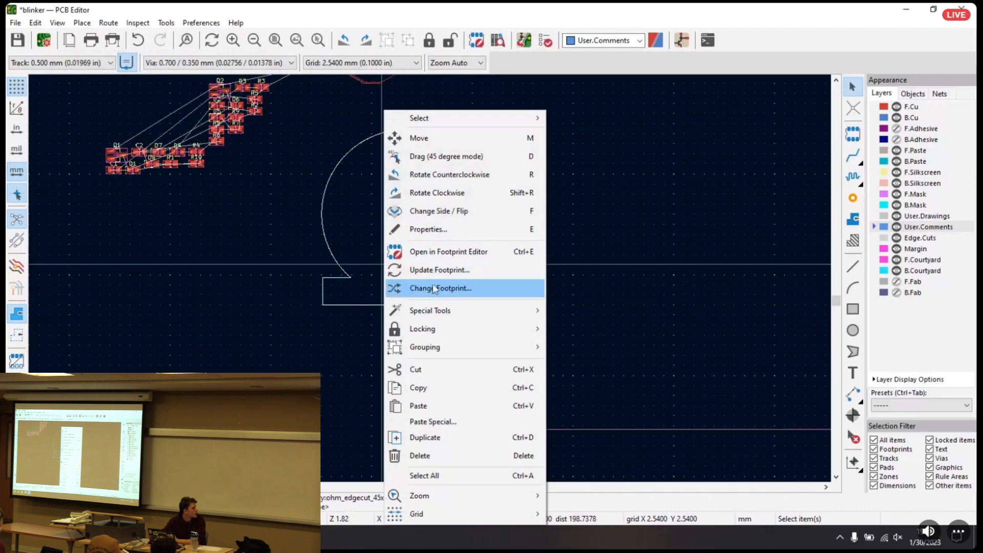
left_click(436, 226)
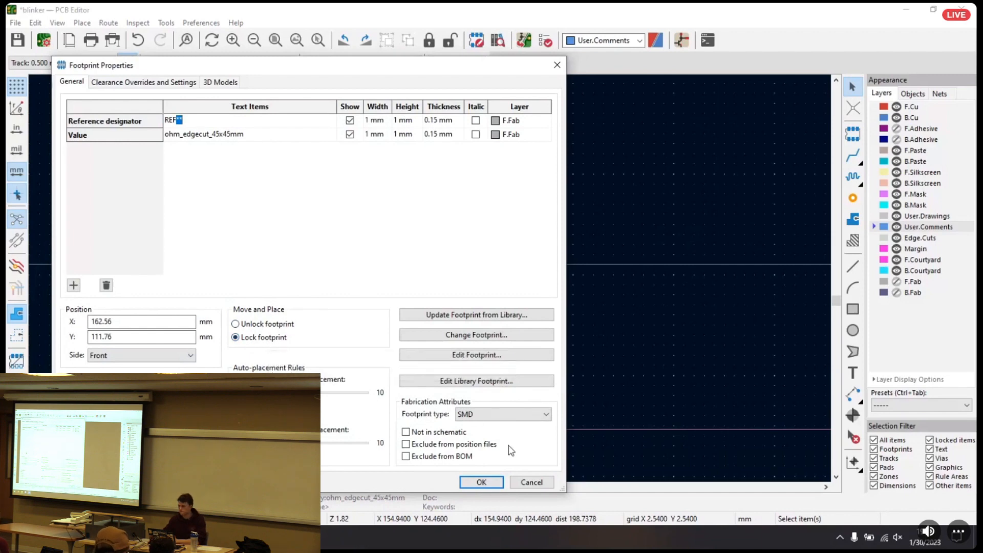
left_click(520, 482)
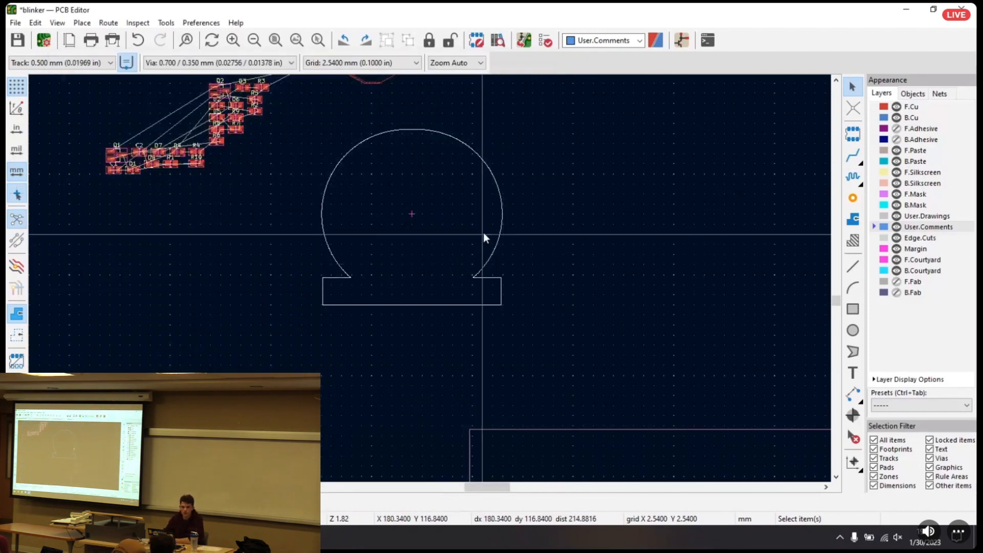
left_click(852, 134)
left_click(654, 153)
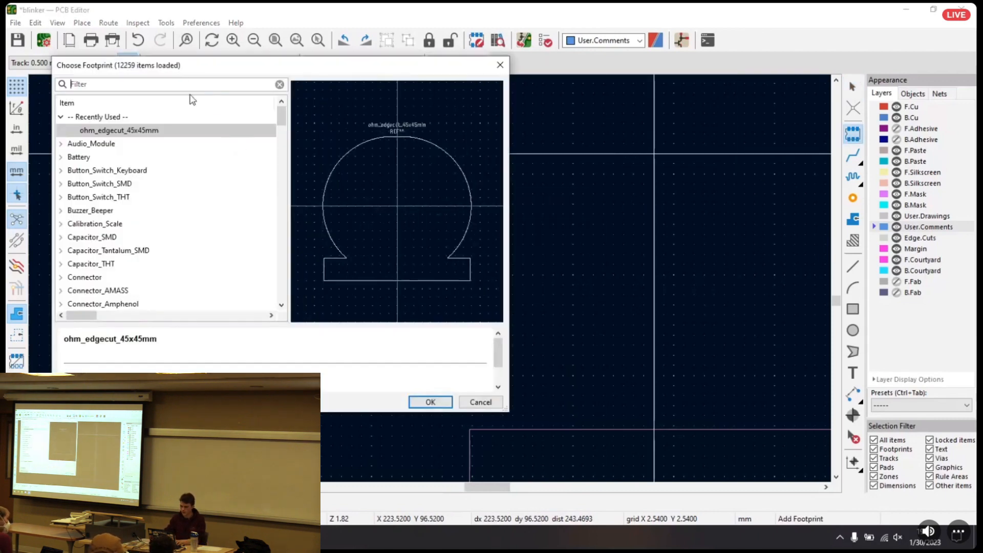
type("Library")
key("Return")
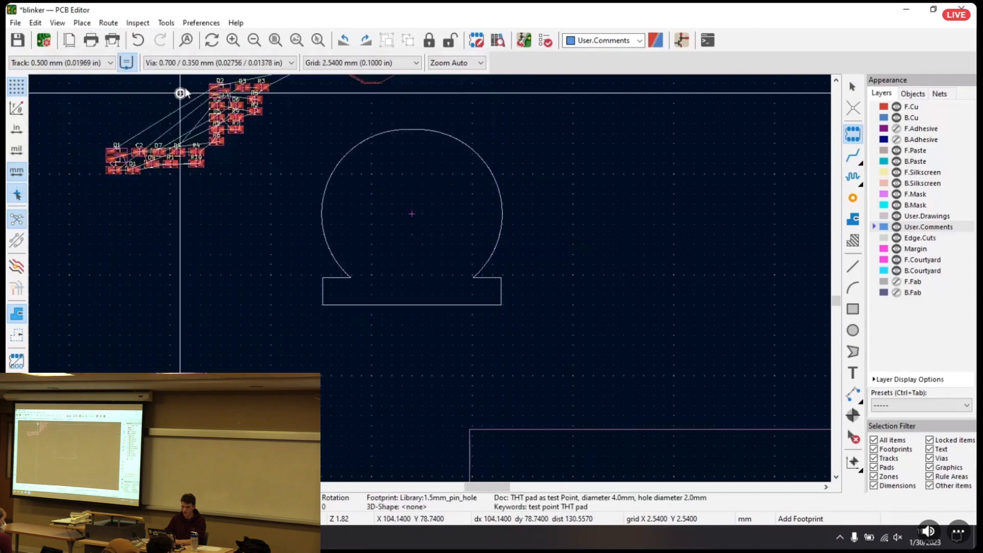
key("Escape")
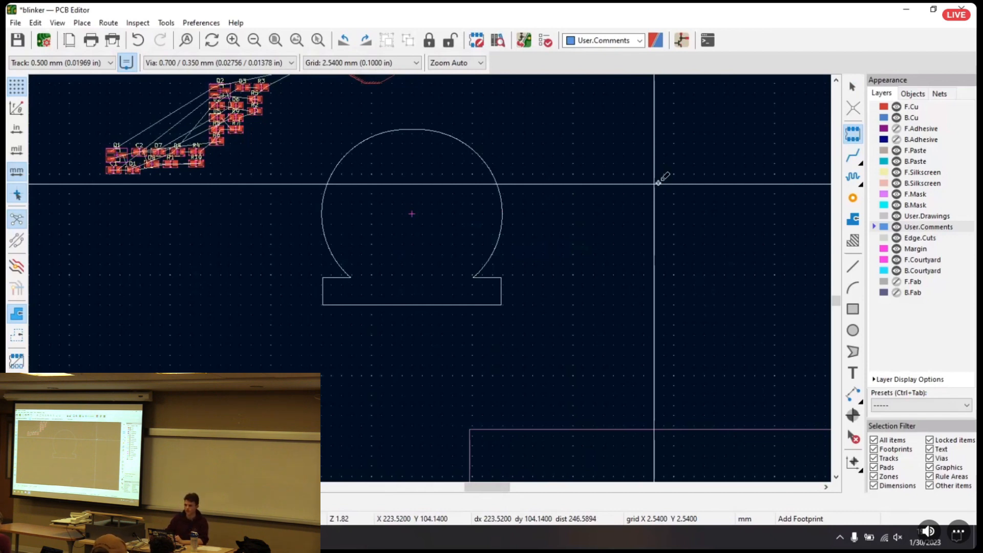
Window-select the components and the area around the locked board outline to check which items get picked, and clear the selection
key("Escape")
left_click(493, 207)
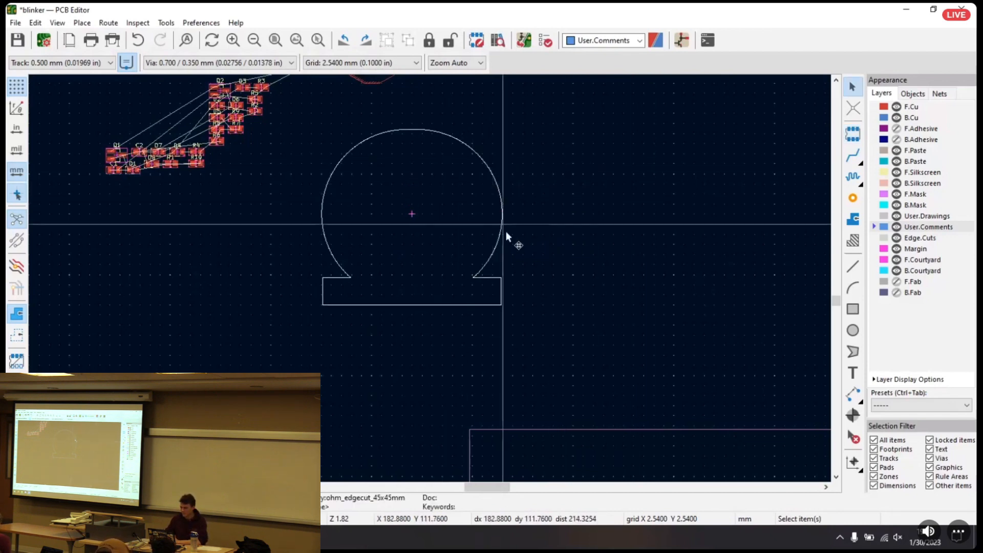
middle_click_drag(556, 199, 628, 219)
scroll(444, 205, "down", 2)
middle_click_drag(443, 297, 441, 243)
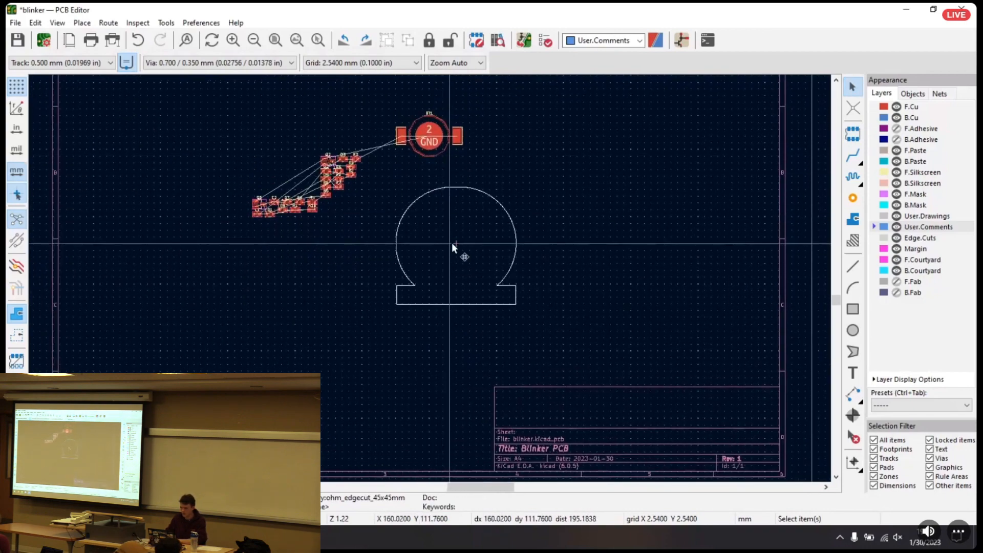
scroll(452, 243, "down", 2)
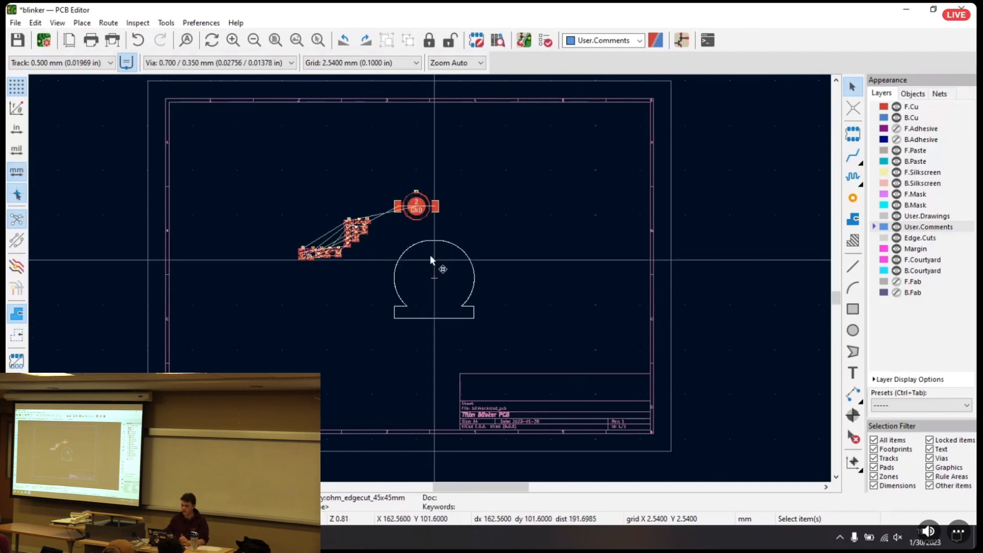
left_click_drag(262, 159, 511, 307)
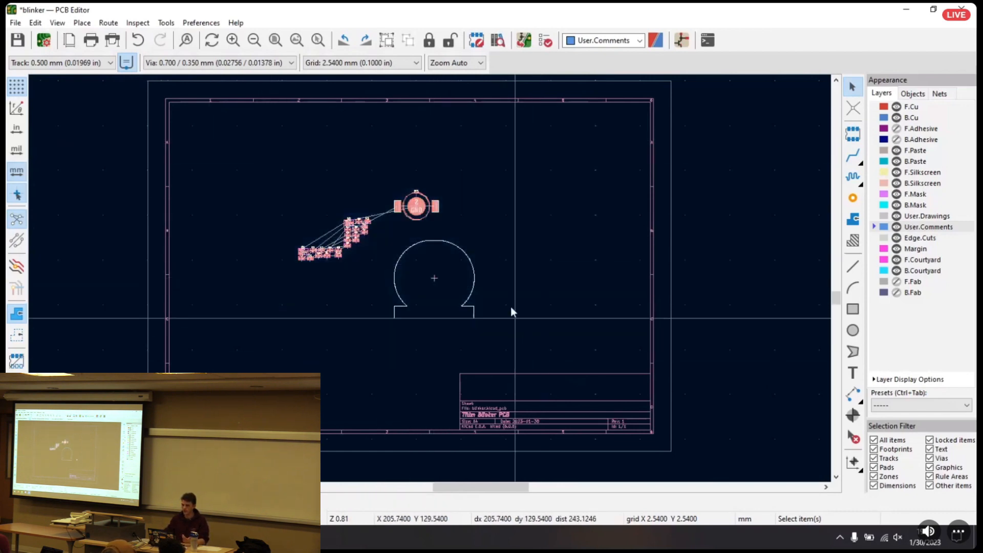
left_click(496, 271)
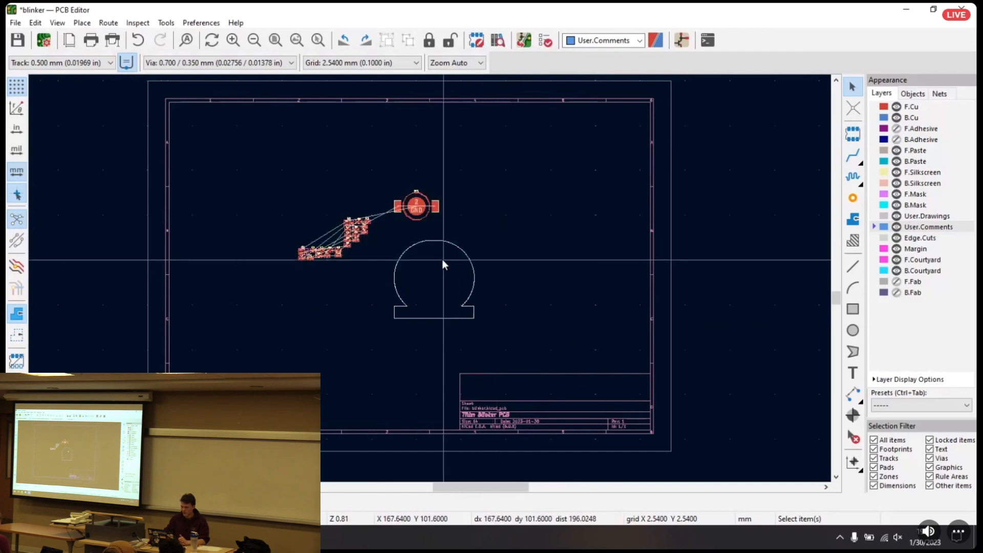
Flip battery holder BT1 to the back side of the board
middle_click_drag(453, 288, 417, 279)
scroll(429, 278, "up", 5)
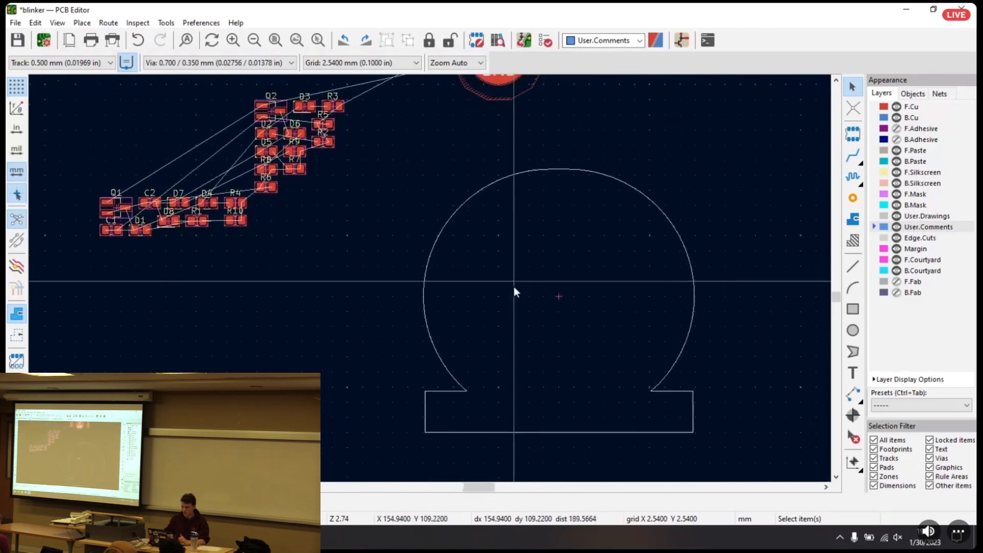
middle_click_drag(364, 202, 410, 279)
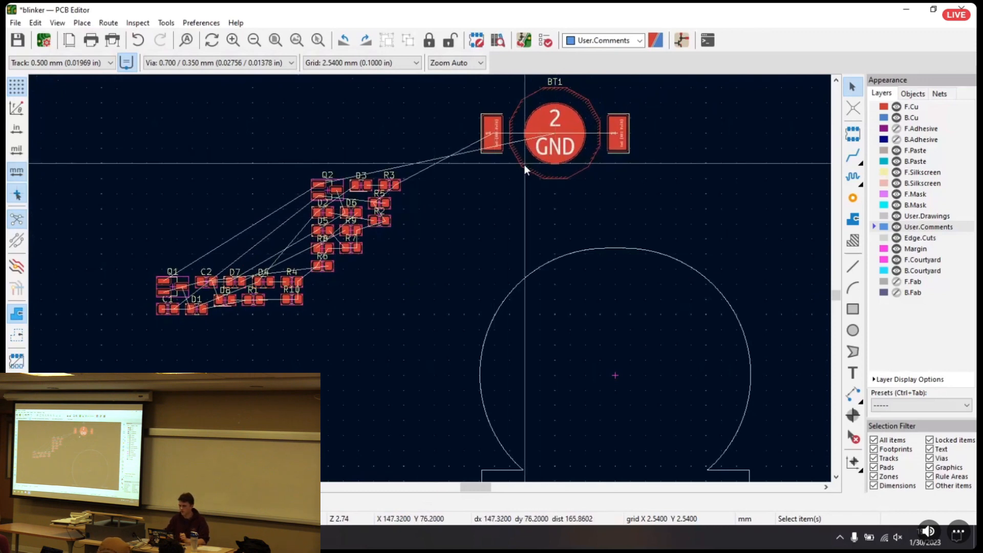
left_click(575, 151)
left_click(580, 156)
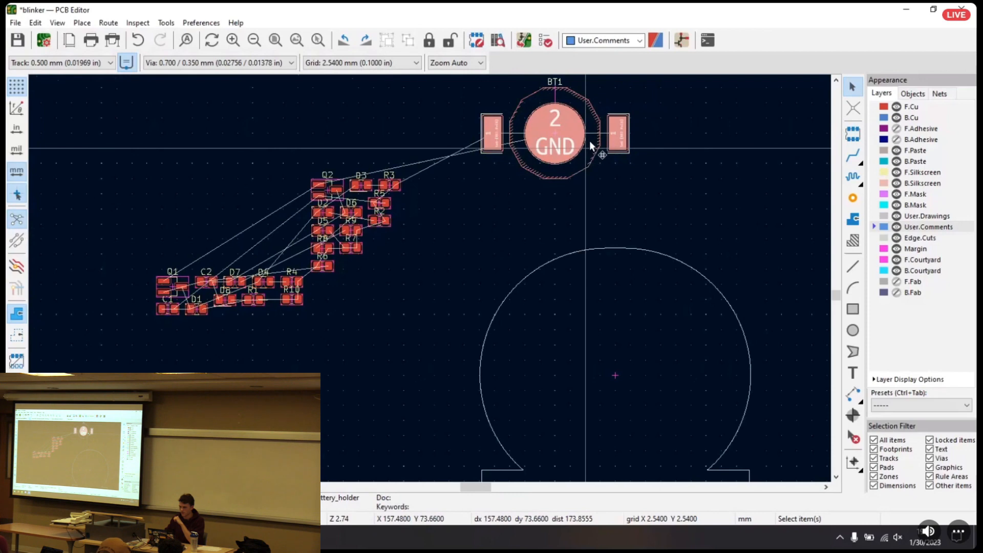
key("f")
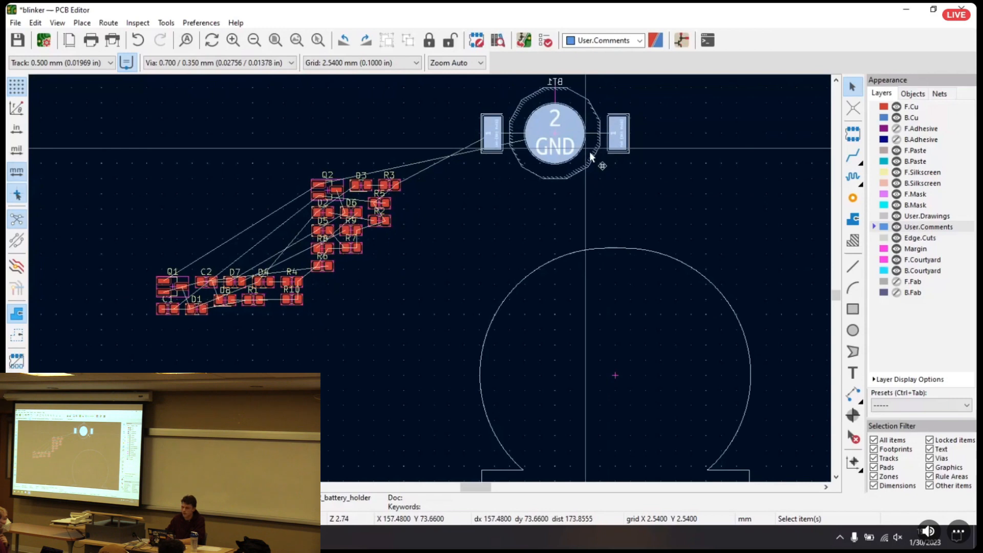
Rotate battery holder BT1 to a vertical orientation and place it at the centre of the ohm-shaped outline
middle_click_drag(617, 193, 556, 154)
left_click_drag(527, 137, 559, 346)
left_click(530, 128)
key("r")
left_click(559, 346)
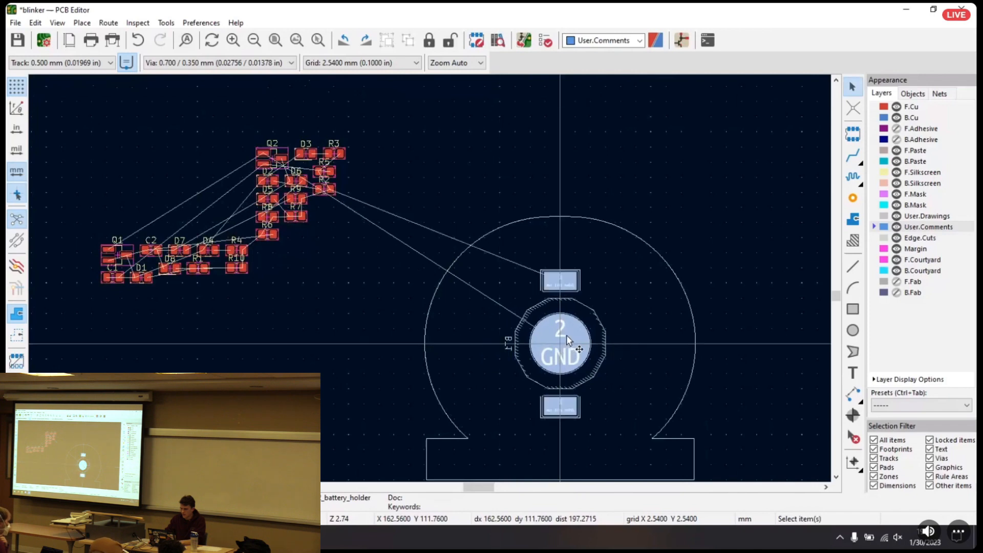
Move the BT1 reference text above the battery holder's upper pad and rotate it to read horizontally
key("Escape")
left_click(511, 344)
left_click_drag(509, 343, 561, 253)
scroll(582, 249, "up", 4)
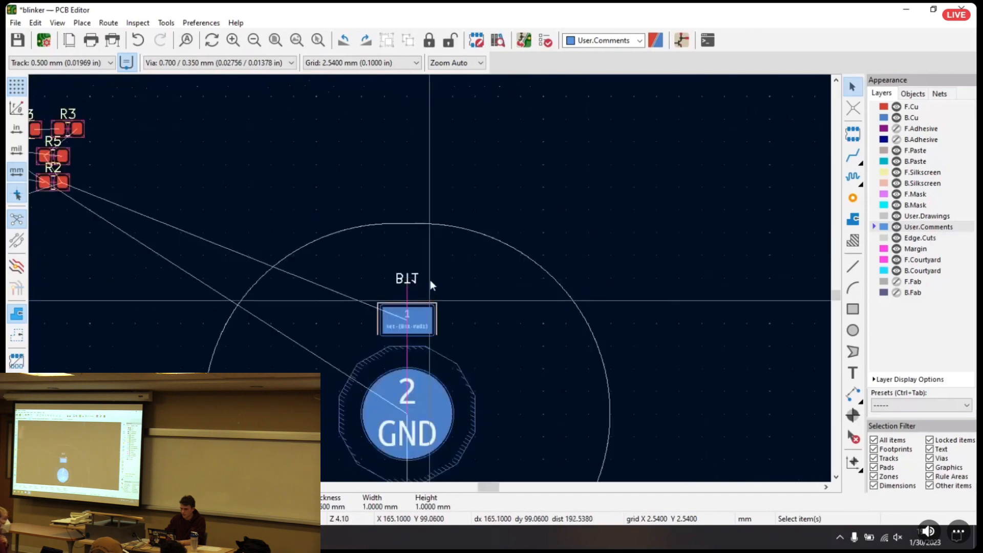
left_click(358, 62)
left_click(479, 106)
key("r")
key("r")
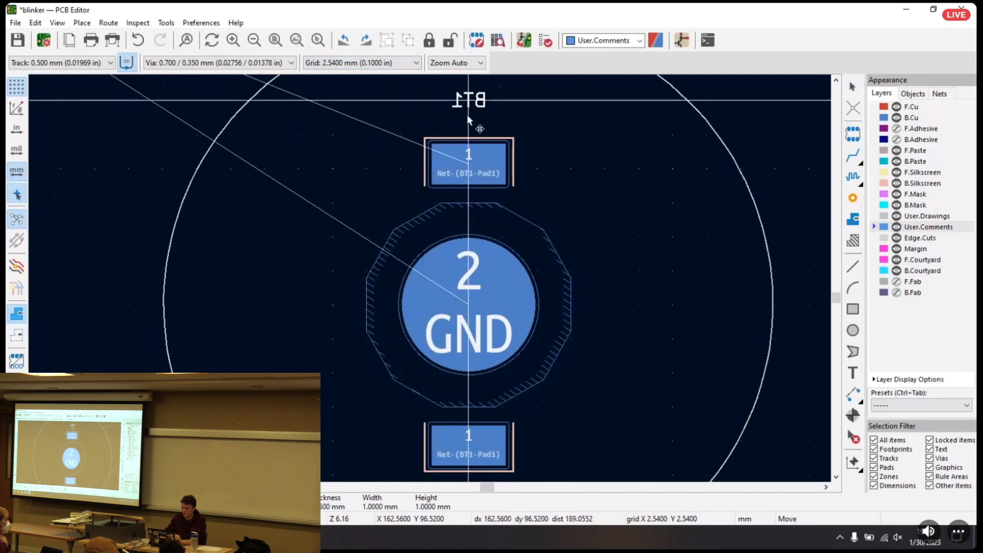
Set the grid to 0.1270 mm and move the BT1 reference text closer to the upper pad
left_click(355, 62)
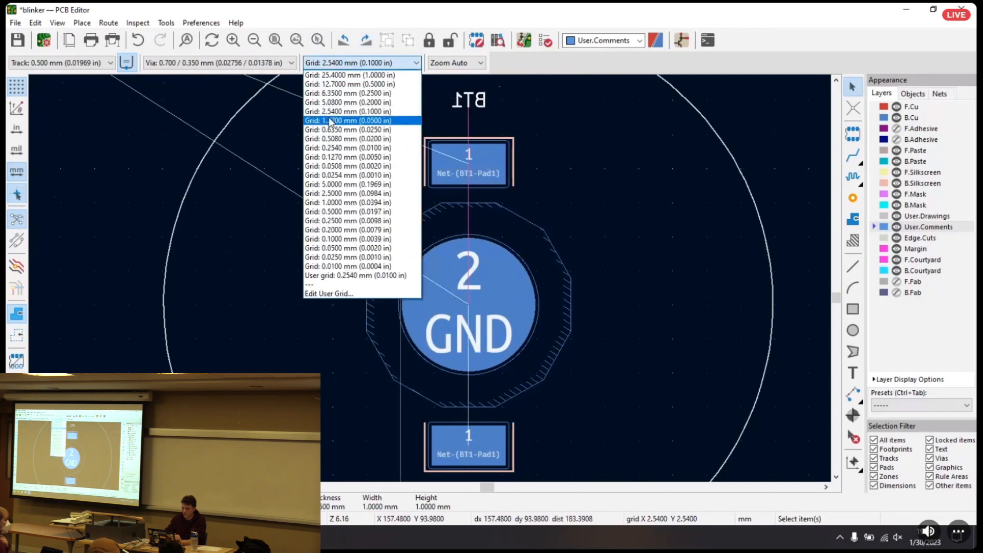
left_click(341, 158)
key("m")
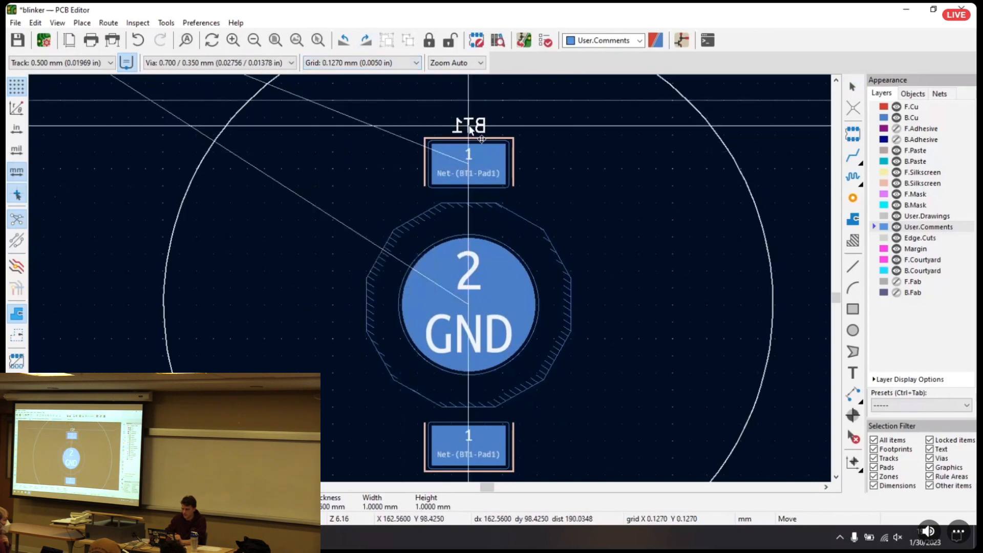
left_click(470, 128)
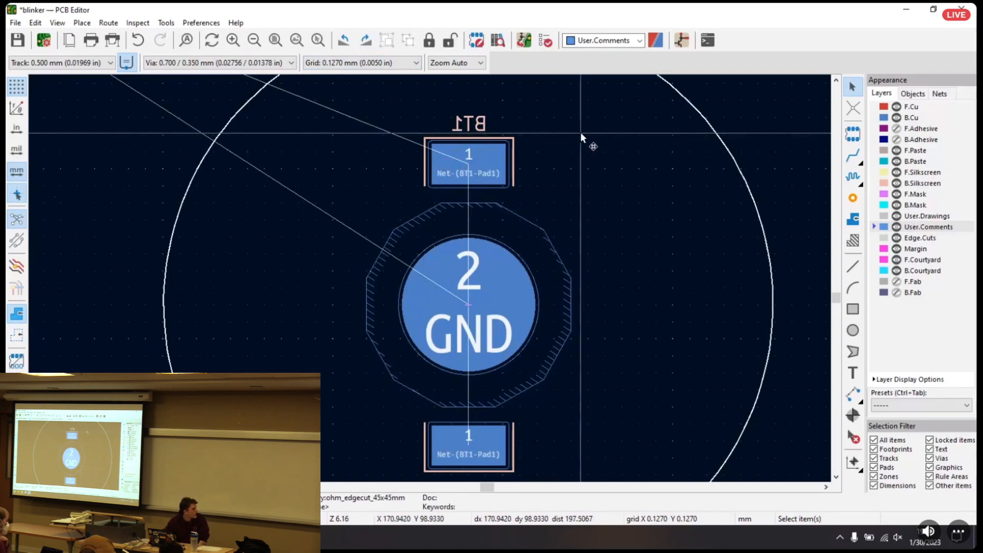
Review the editing commands available for battery holder BT1, then dismiss them and clear the selection
scroll(587, 141, "down", 4)
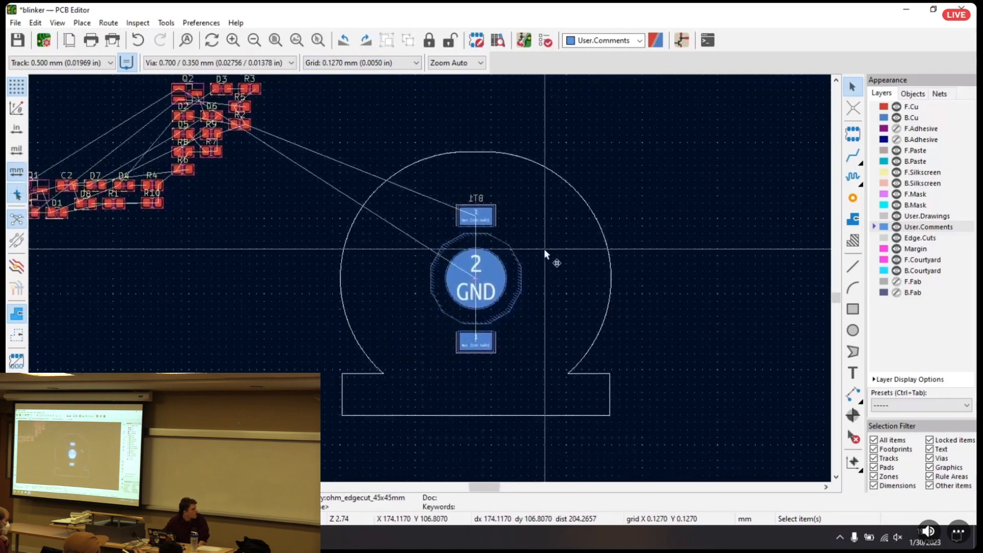
scroll(544, 248, "down", 2)
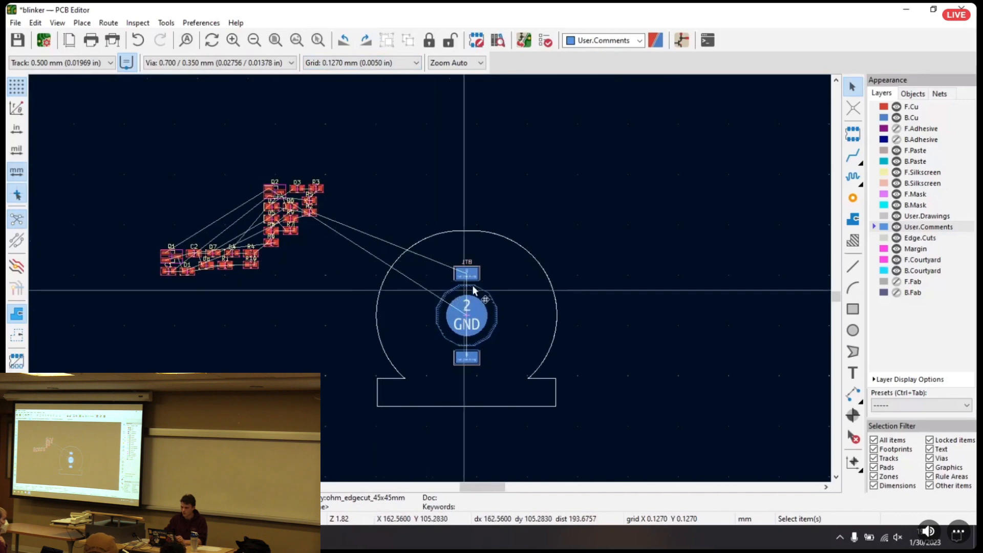
left_click(485, 300)
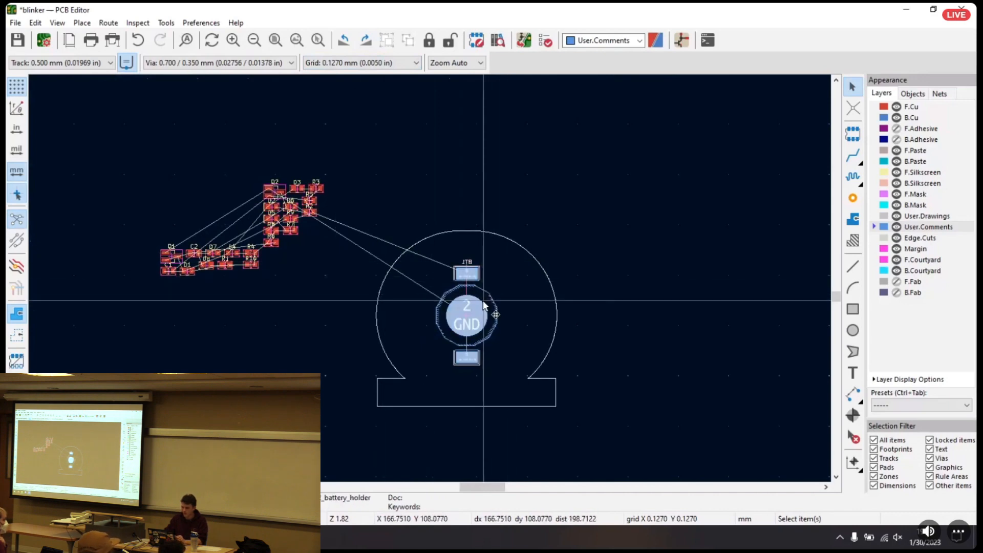
right_click(485, 300)
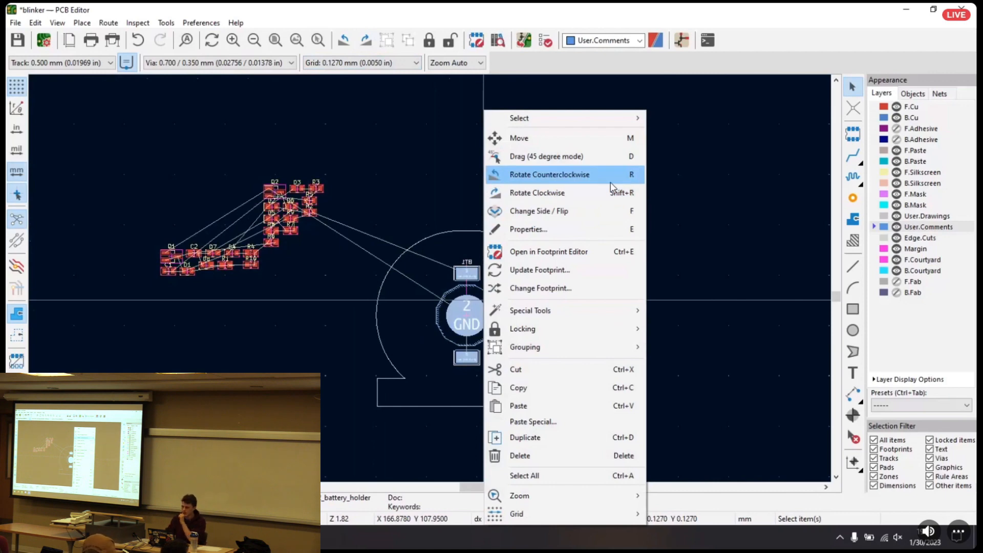
left_click(392, 5)
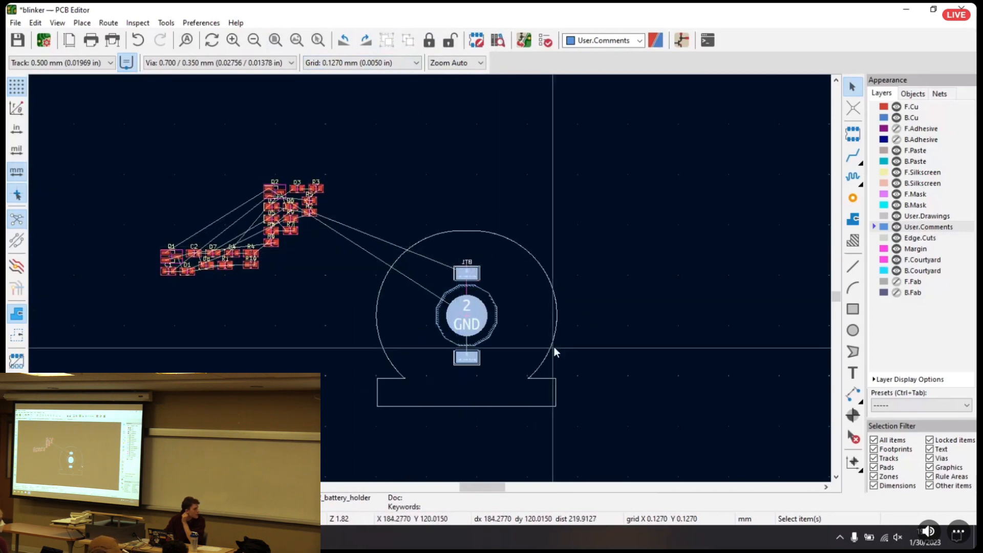
left_click(467, 188)
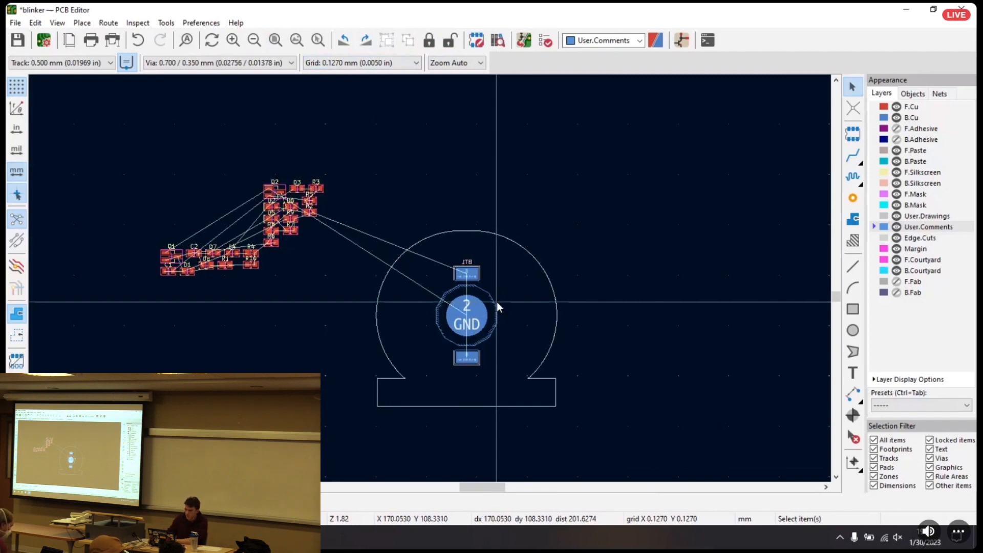
Window-select the lower group of unplaced components, from Q1 and C1 to R4 and R10
scroll(251, 174, "up", 3)
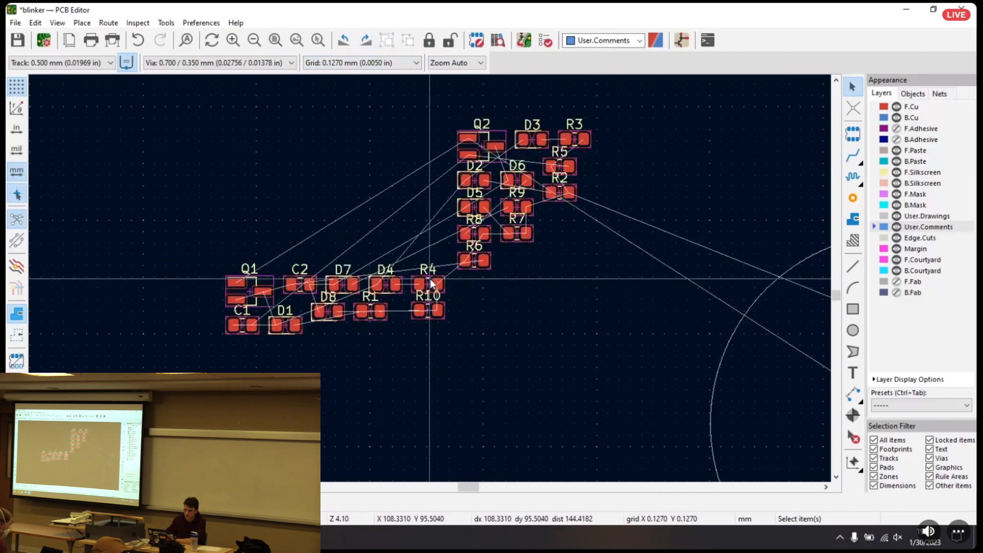
middle_click_drag(532, 281, 493, 318)
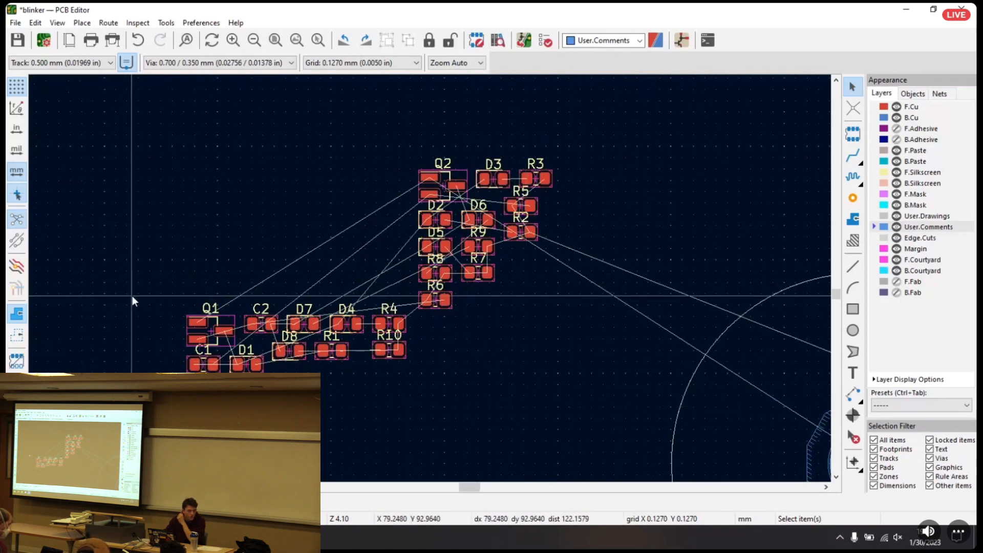
left_click_drag(157, 282, 418, 409)
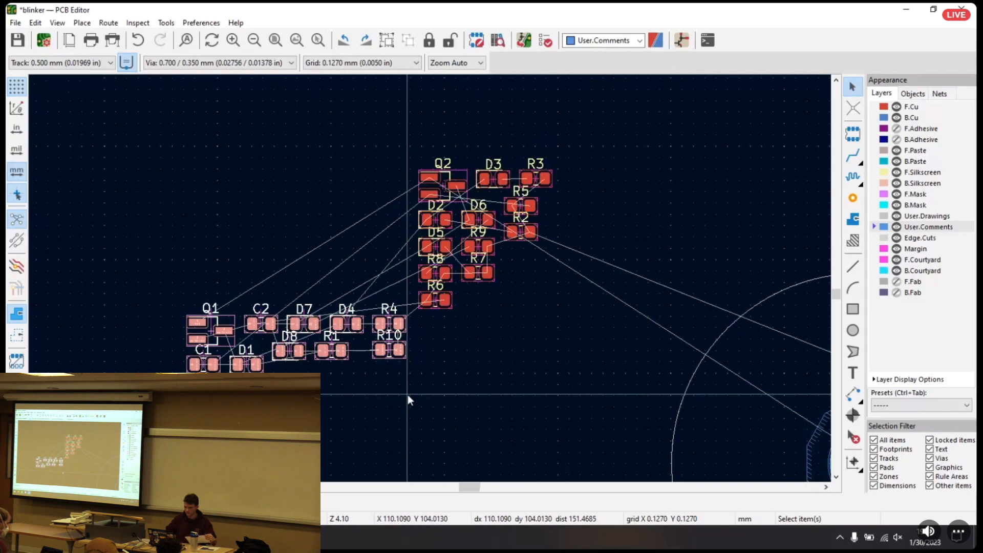
Switch to the Schematic Editor and select resistor-LED pairs R1/D1, R3/D3, R7/D5 and R9/D7 together
left_click(690, 40)
scroll(829, 164, "down", 5)
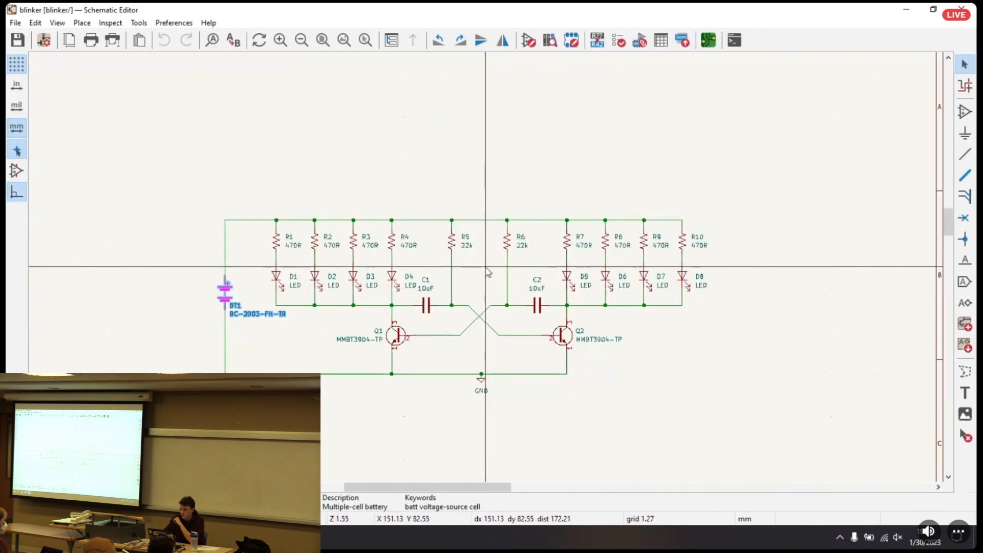
scroll(489, 287, "up", 2)
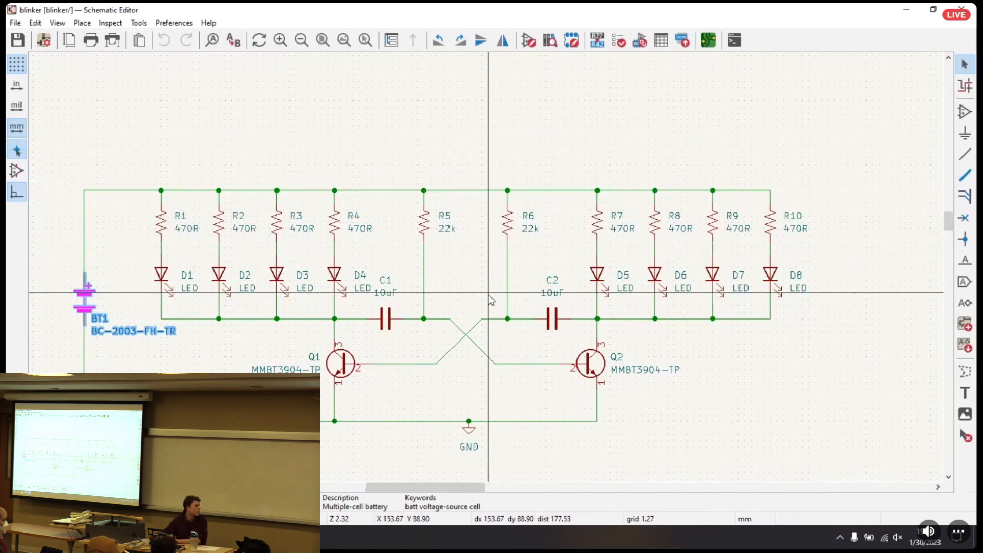
left_click(162, 219)
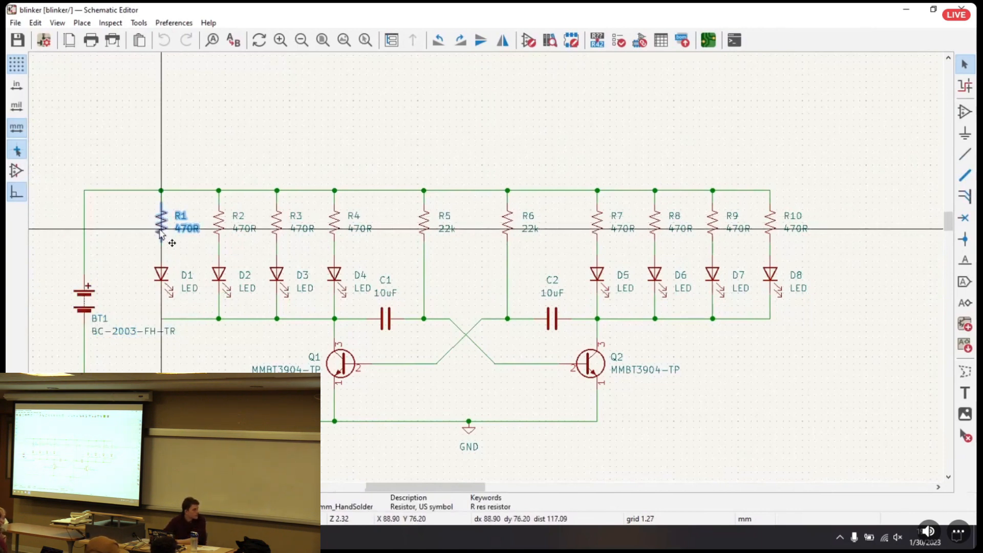
left_click(163, 273, "shift")
left_click(277, 221, "shift")
left_click(277, 275, "shift")
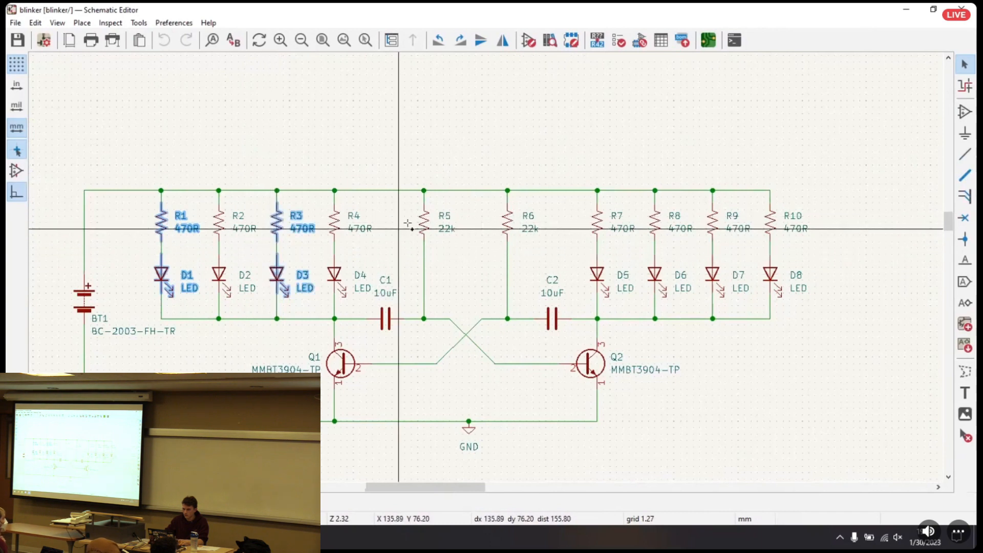
left_click(597, 222, "shift")
left_click(597, 275, "shift")
left_click(713, 222, "shift")
left_click(712, 275, "shift")
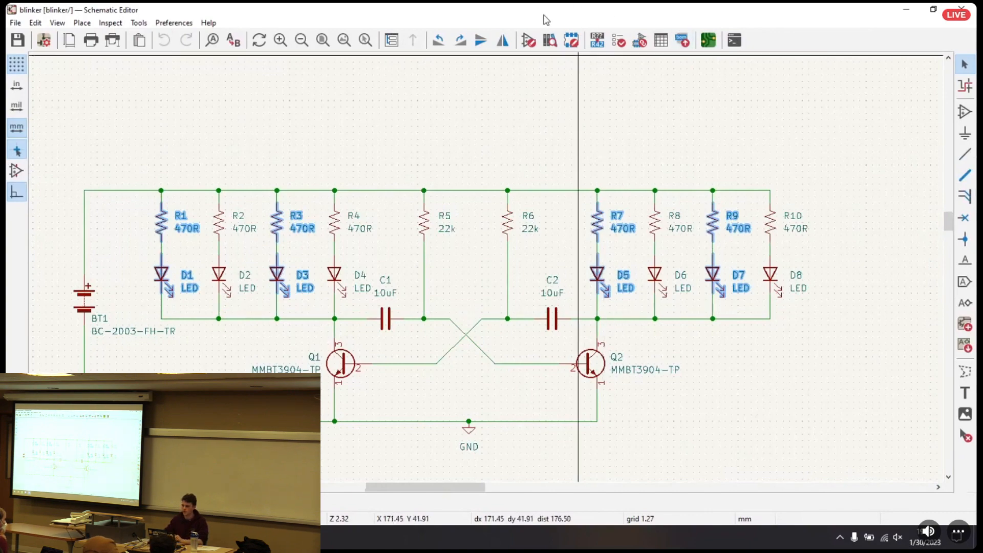
Restore the schematic window over the board view, then minimise it to return to the PCB Editor
left_click(708, 40)
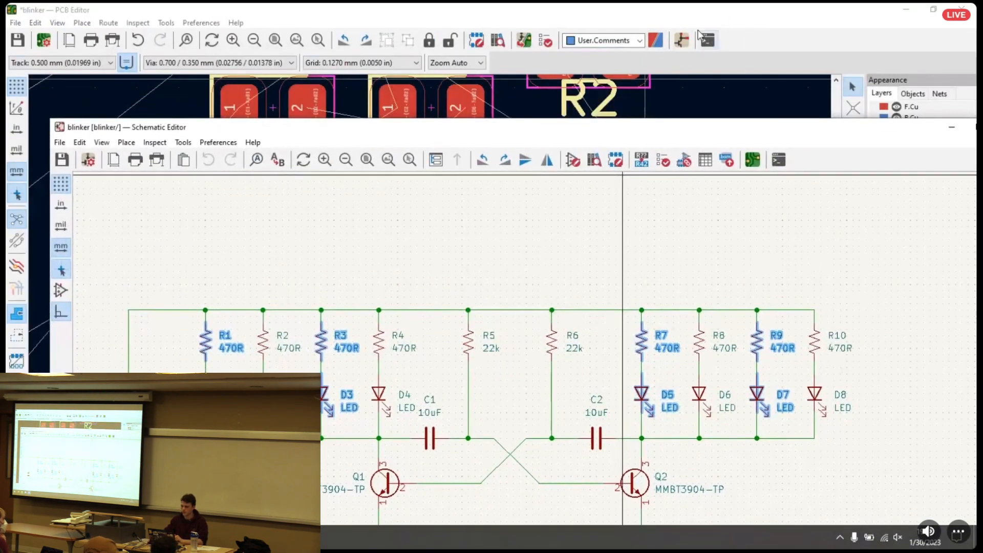
left_click_drag(646, 127, 589, 4)
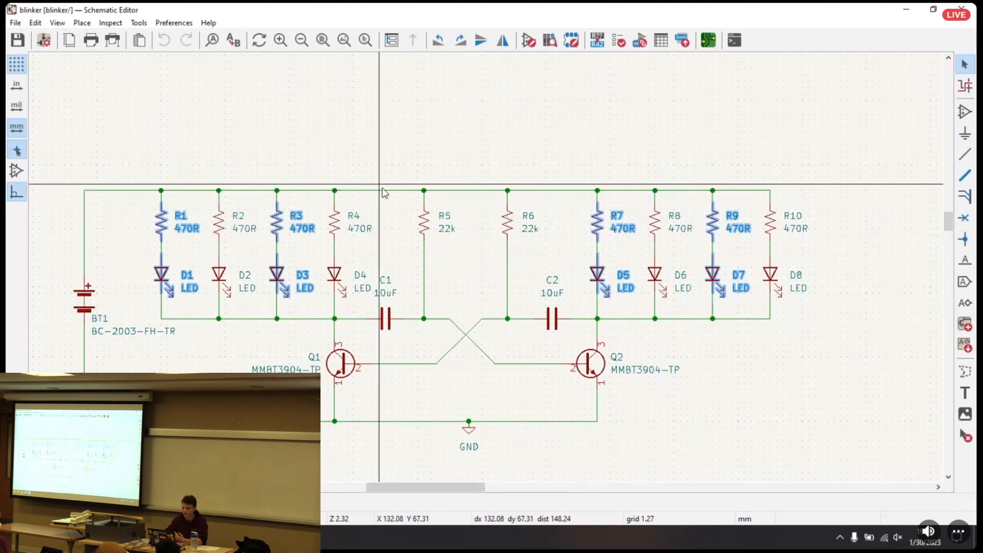
double_click(468, 10)
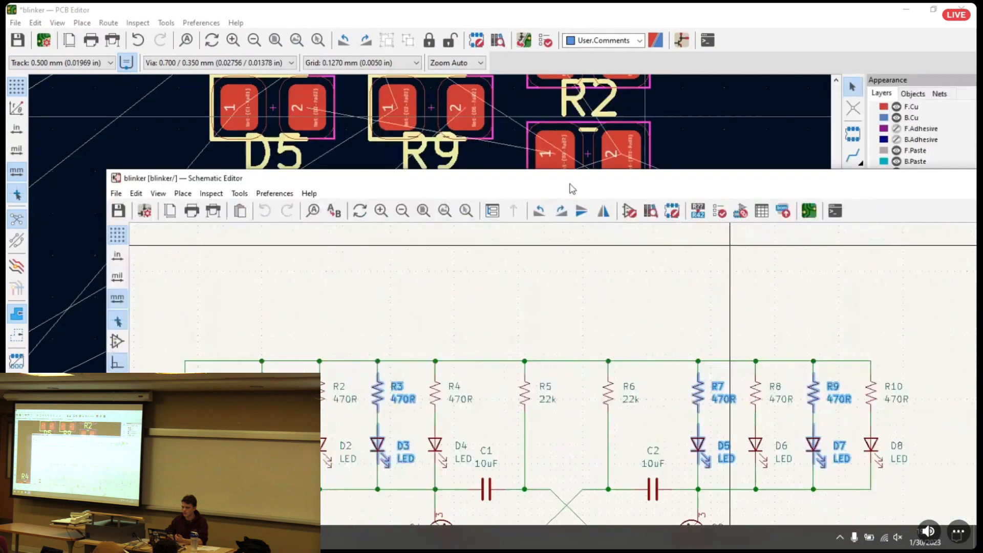
left_click_drag(927, 182, 712, 180)
left_click(803, 179)
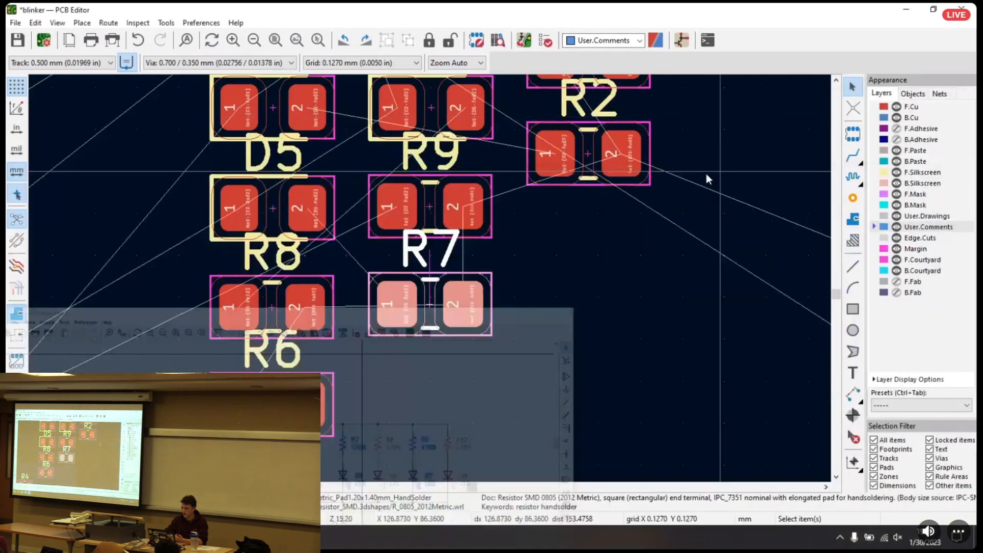
Examine the free space around BT1 inside the outline and the cluster of unplaced components
middle_click_drag(693, 217, 270, 118)
scroll(270, 123, "down", 5)
scroll(430, 278, "up", 5)
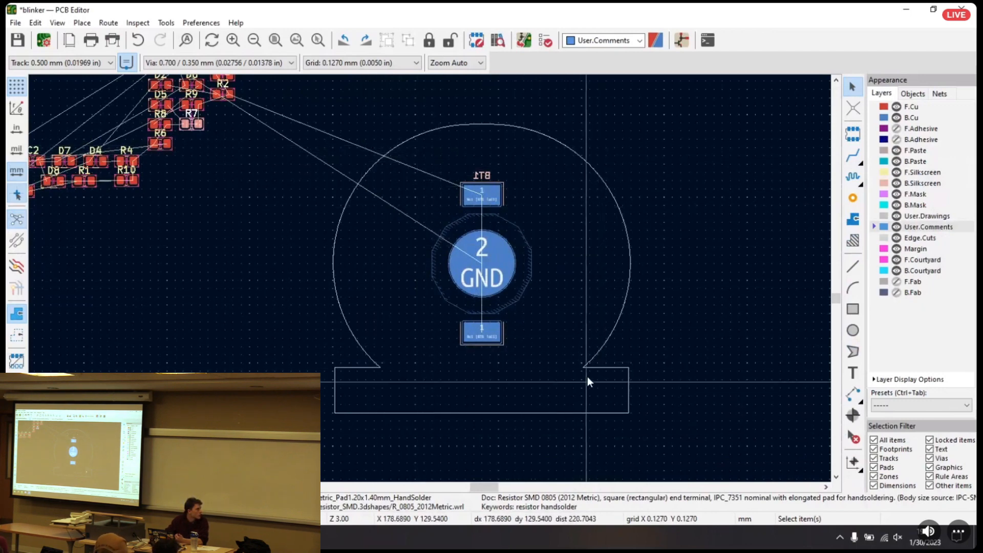
middle_click_drag(329, 237, 554, 340)
scroll(478, 328, "up", 5)
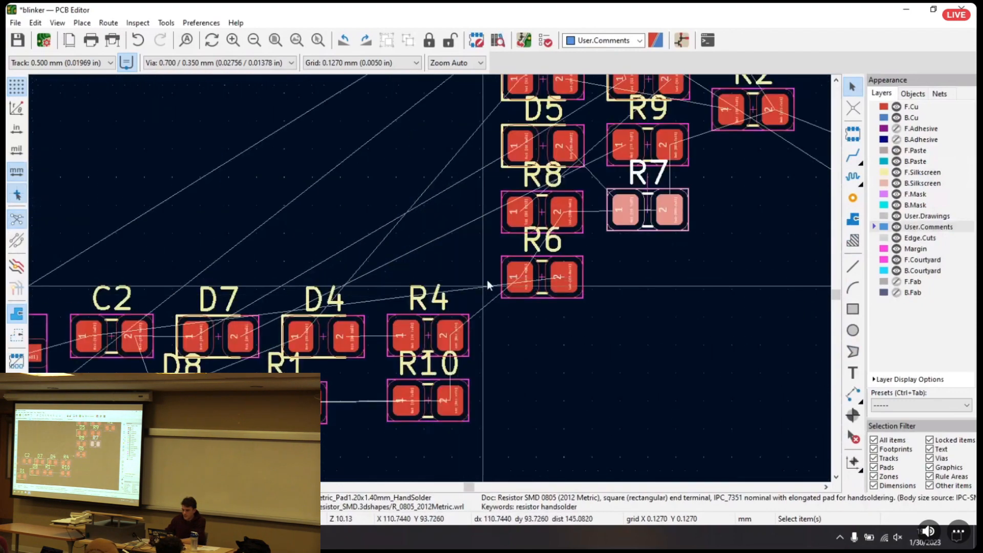
Select the component group from Q2 to R6 and move it away from the lower group, placing Q1 beside it
scroll(428, 272, "down", 4)
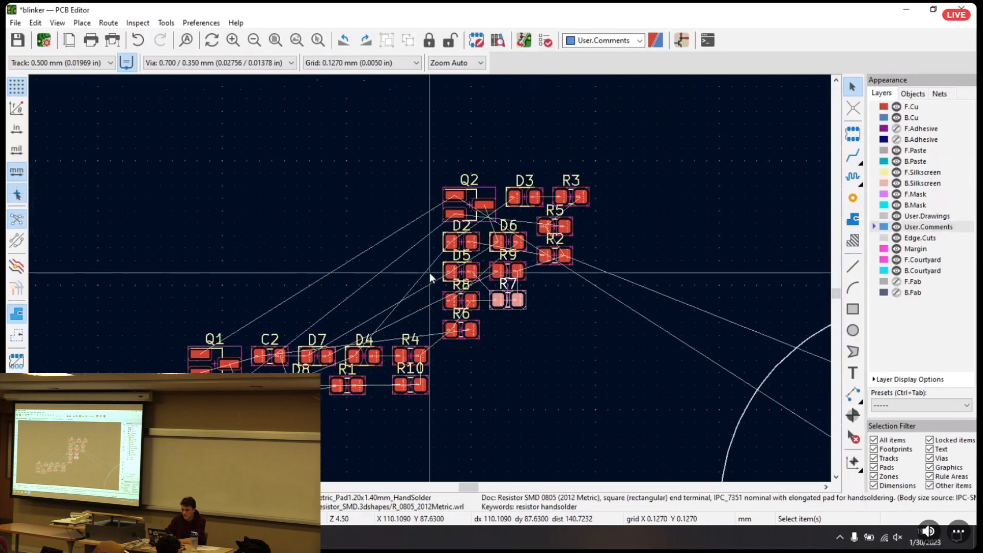
left_click_drag(413, 126, 618, 316)
left_click_drag(494, 214, 595, 173)
left_click(591, 166)
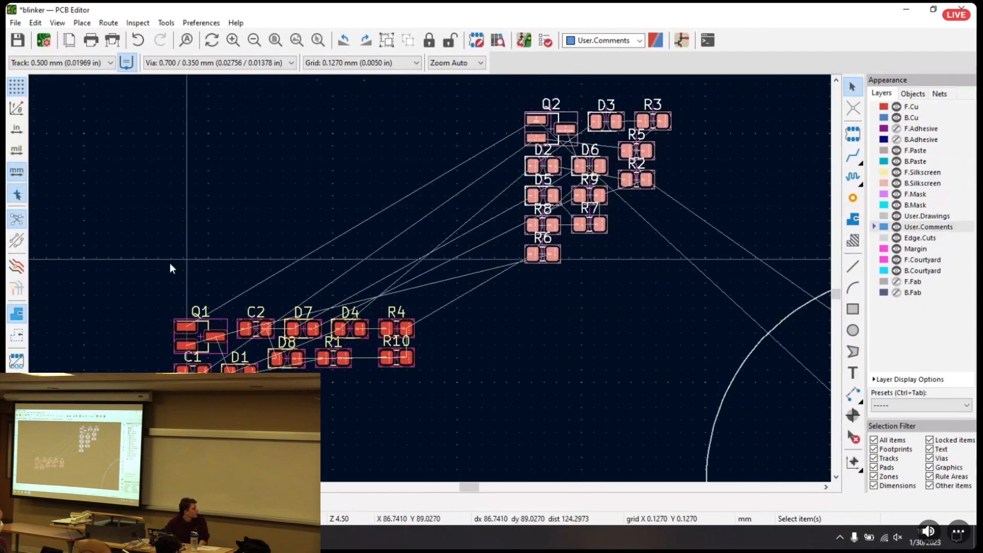
left_click(201, 342)
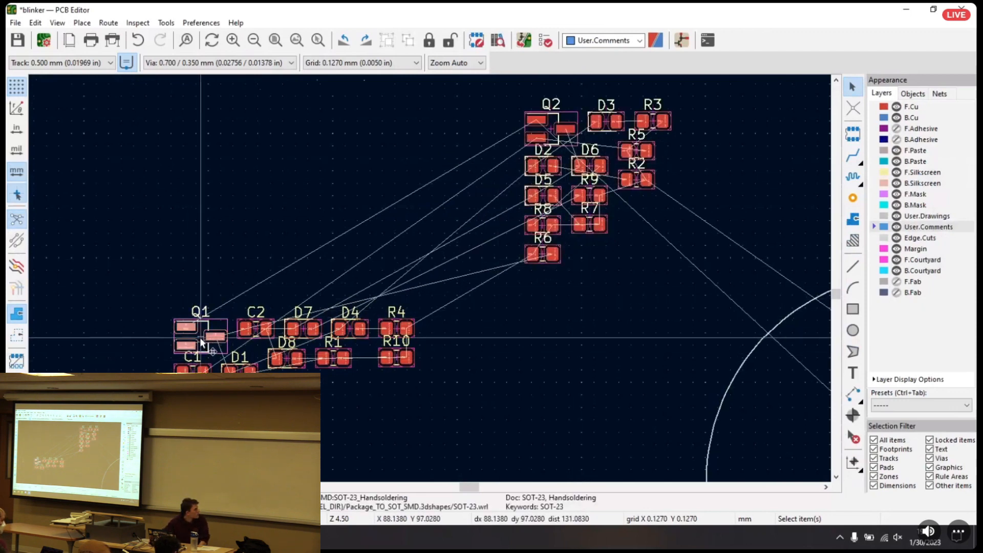
left_click_drag(202, 336, 409, 174)
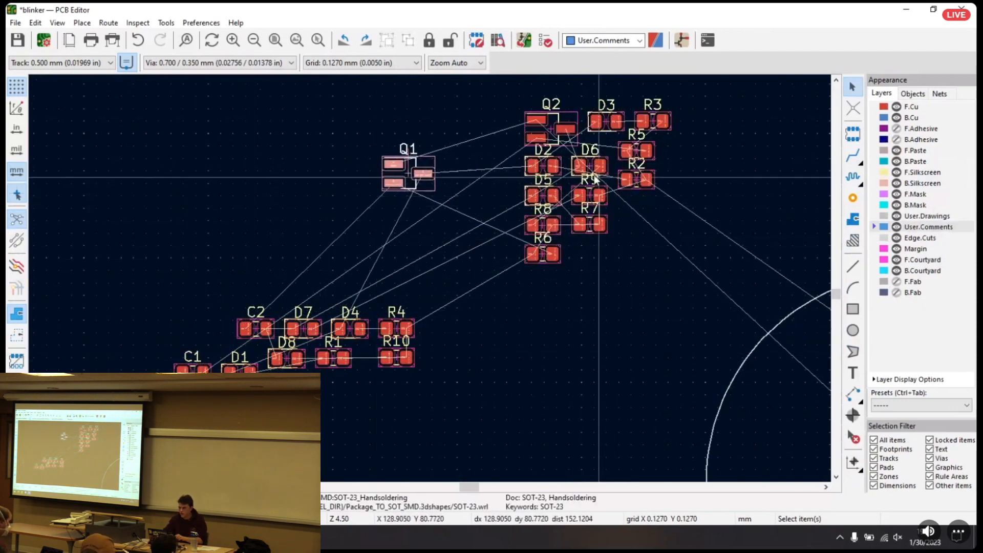
Select LEDs D1 to D8 together and move them clear of the resistors, capacitors and transistors
left_click(544, 169)
left_click(543, 197, "shift")
left_click(595, 165, "shift")
left_click(606, 122, "shift")
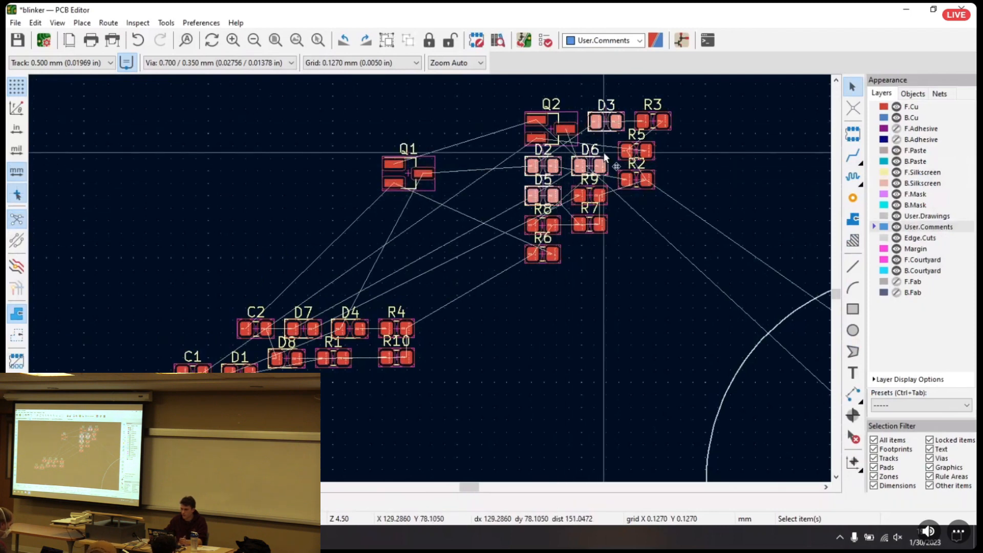
left_click(312, 324, "shift")
left_click(350, 327, "shift")
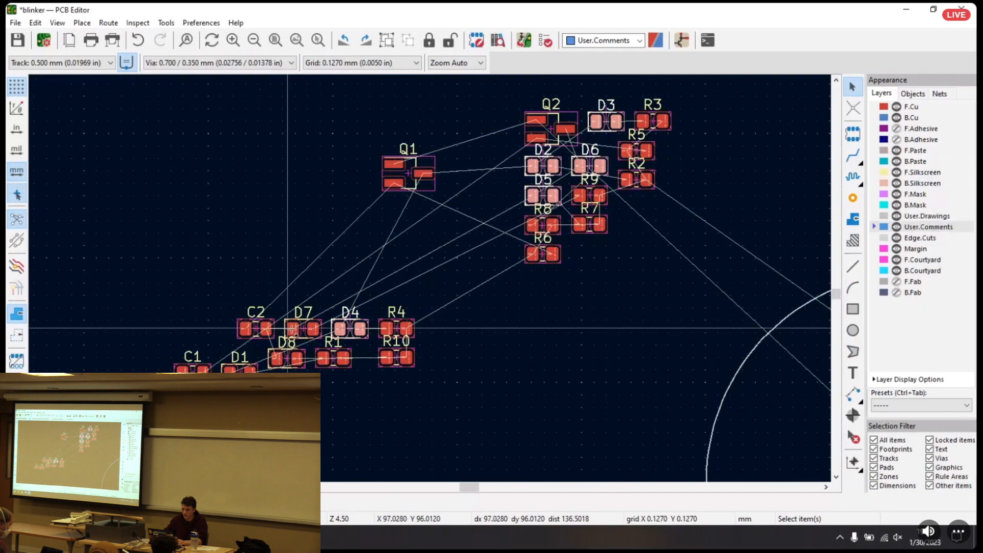
left_click(284, 361, "shift")
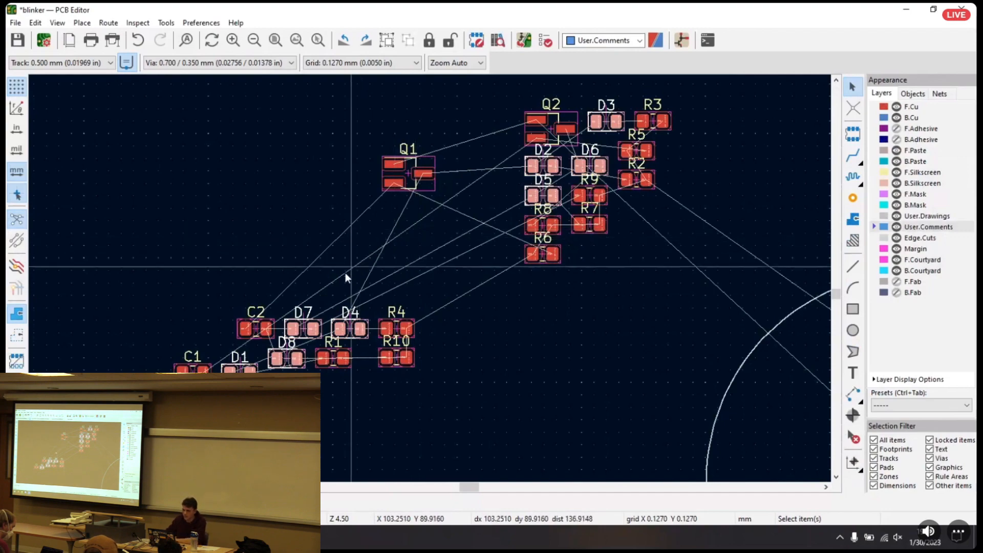
key("m")
middle_click_drag(367, 354, 390, 149)
Window-select C1, C2, R1, R4 and R10 and move them up beside the other resistors and transistors
middle_click_drag(327, 402, 390, 258)
left_click(266, 351)
left_click_drag(130, 300, 342, 415)
left_click_drag(249, 384, 423, 184)
middle_click_drag(680, 200, 404, 346)
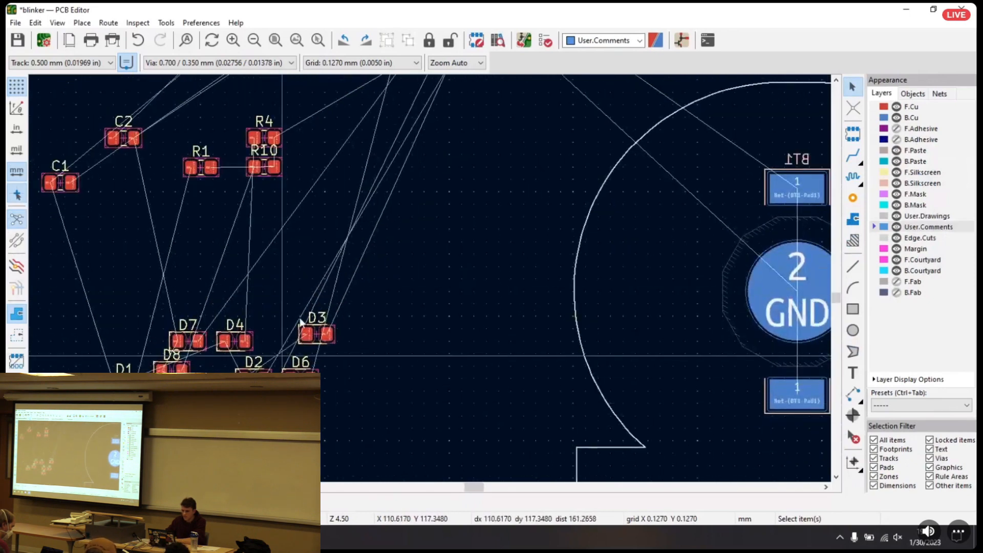
scroll(208, 340, "down", 1)
middle_click_drag(571, 285, 372, 310)
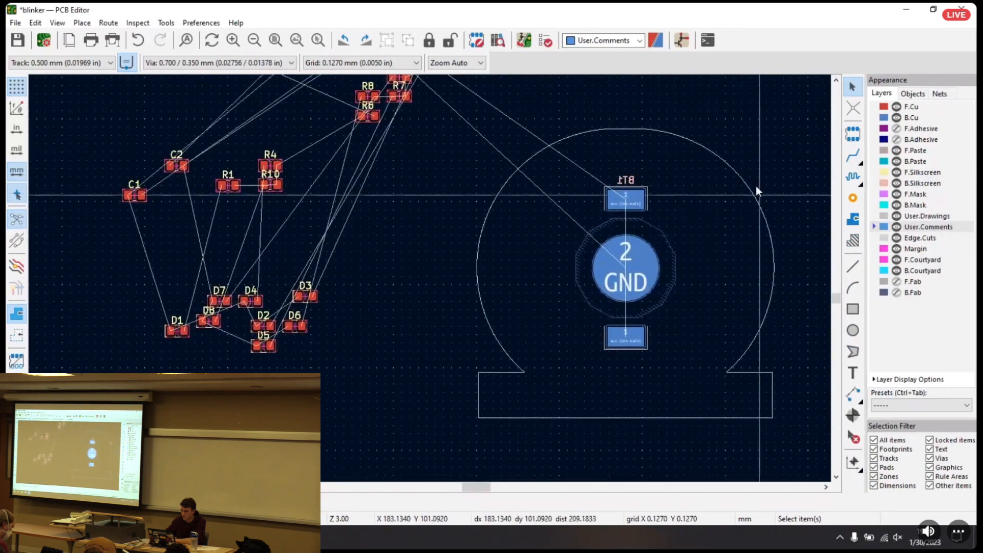
middle_click_drag(329, 238, 436, 325)
left_click_drag(199, 304, 427, 217)
left_click_drag(293, 250, 421, 222)
Window-select all the resistors, both capacitors and both transistors, leaving out the LEDs, and flip them to the back of the board
middle_click_drag(563, 259, 522, 318)
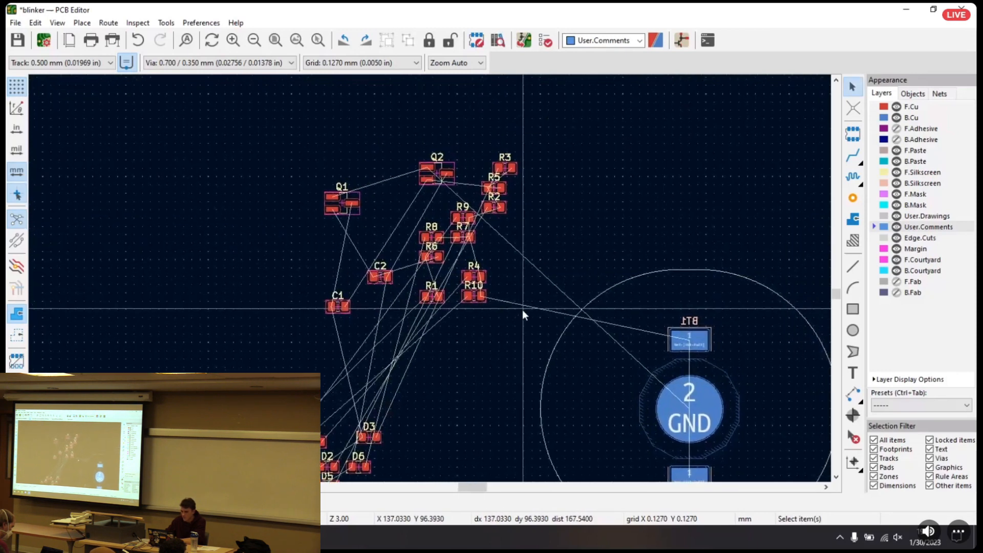
left_click_drag(318, 131, 529, 324)
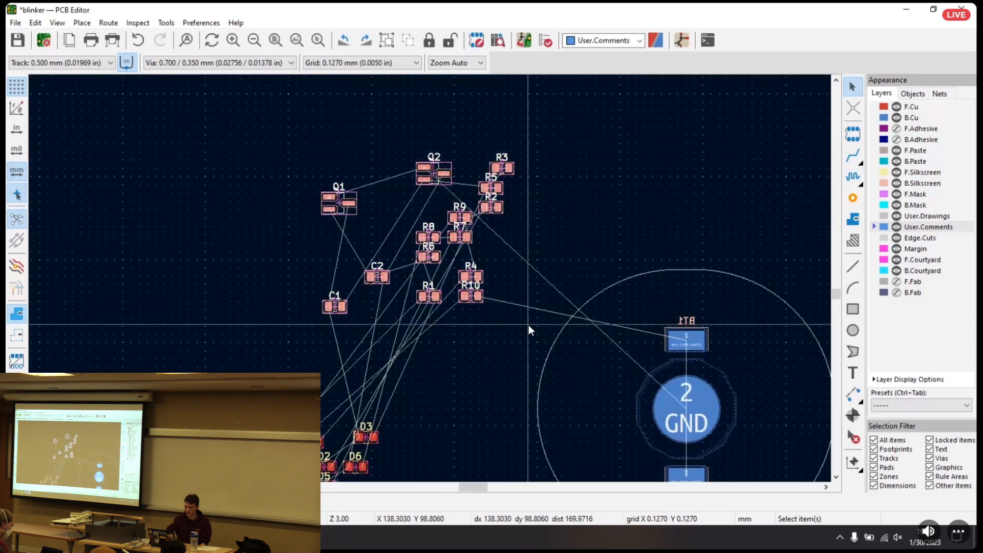
key("f")
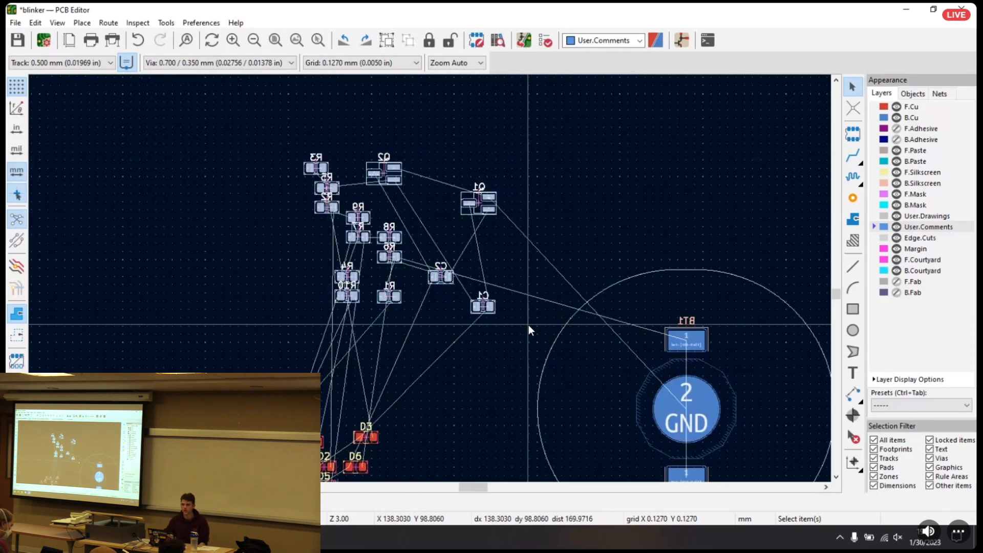
Flip the selected resistors, capacitors and transistors to the front side and return them to the back
right_click(442, 277)
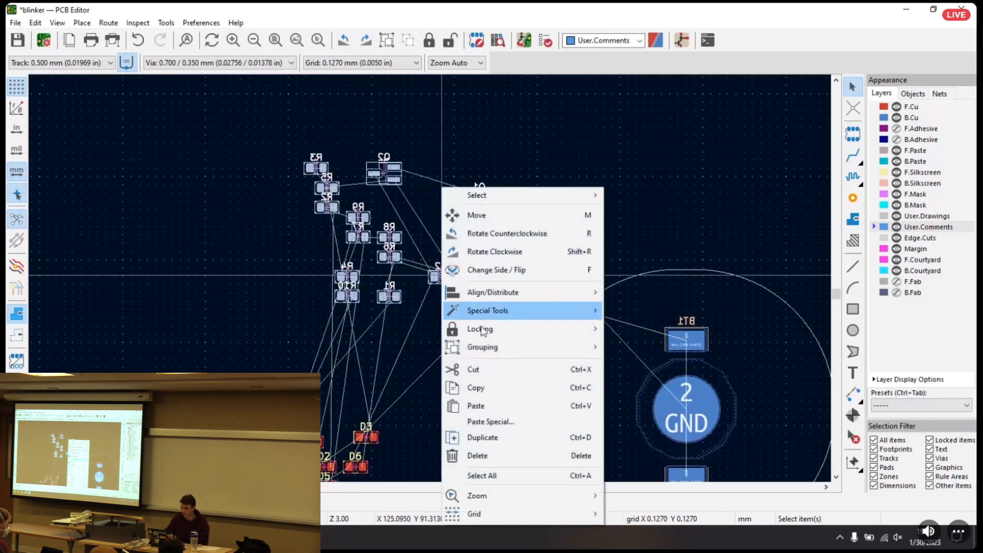
left_click(493, 271)
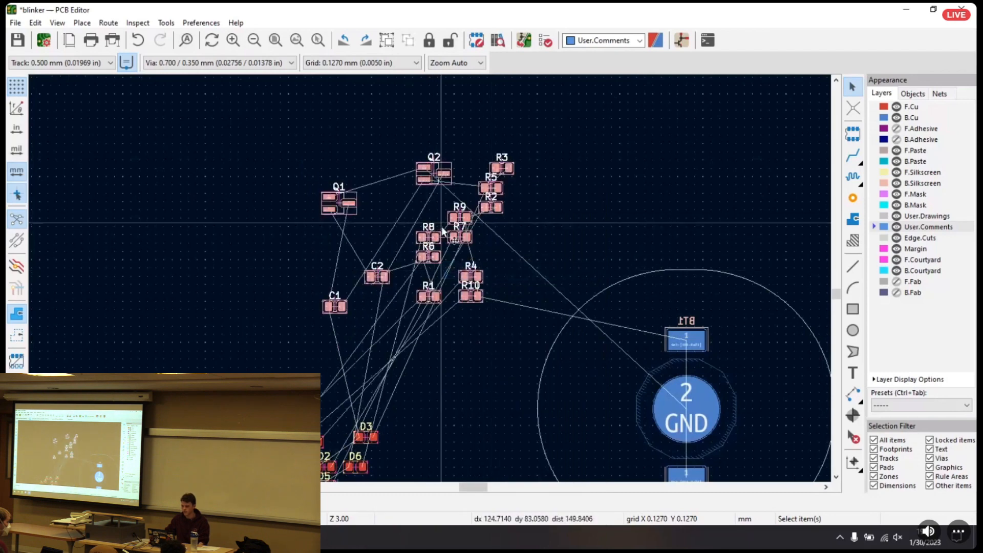
right_click(460, 236)
left_click(495, 266)
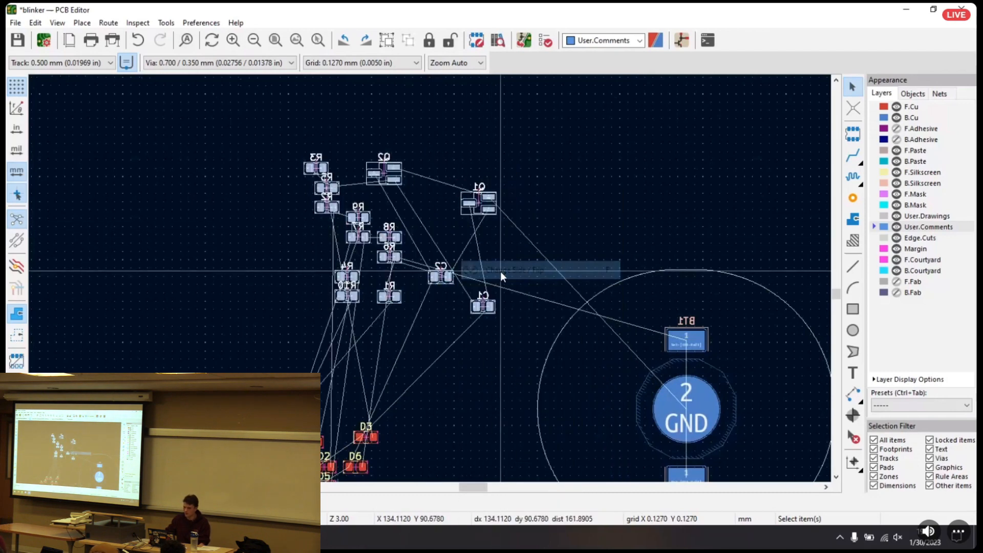
Reselect the non-LED components, demonstrate Change Side / Flip to the front and back again, and clear the selection
middle_click_drag(593, 242, 430, 278)
scroll(431, 278, "down", 1)
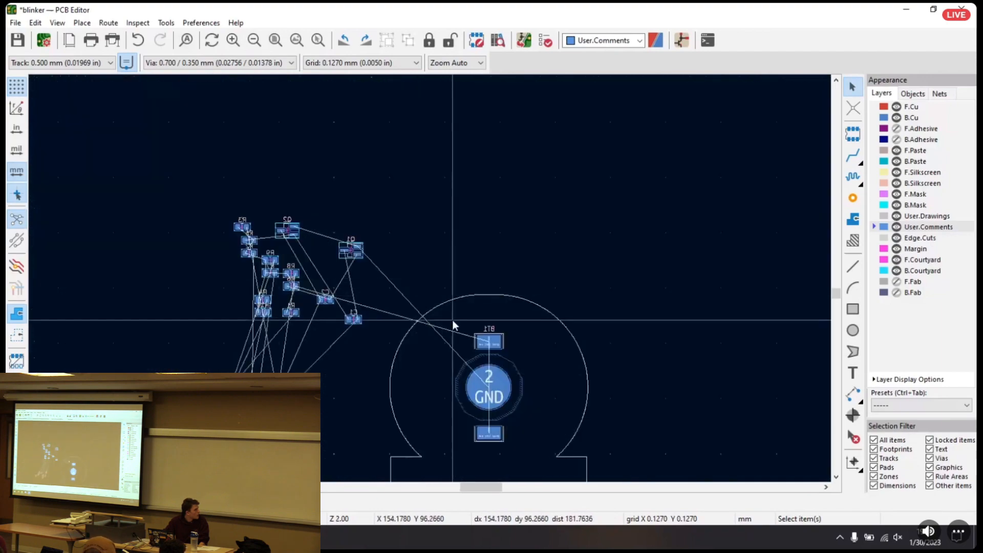
middle_click_drag(454, 325, 445, 292)
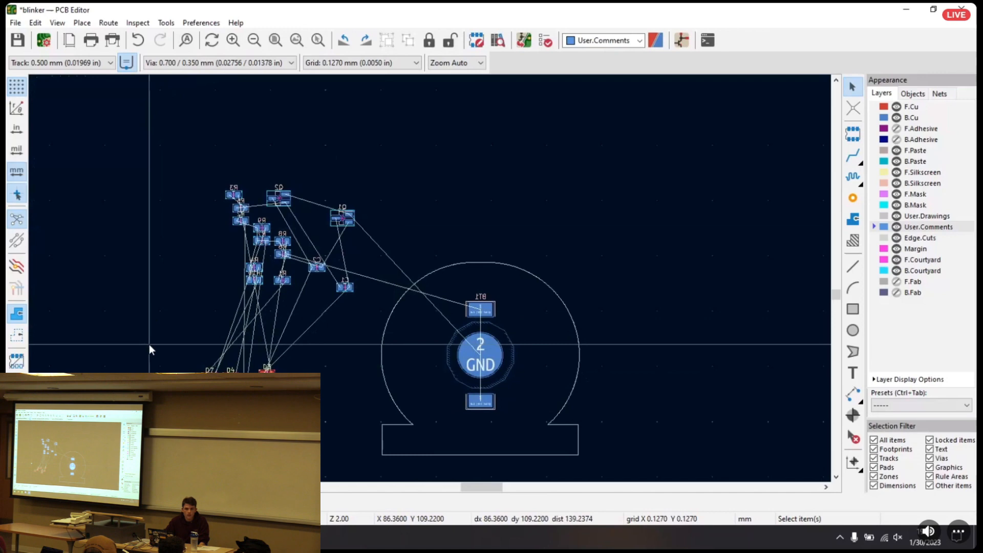
left_click_drag(201, 163, 370, 297)
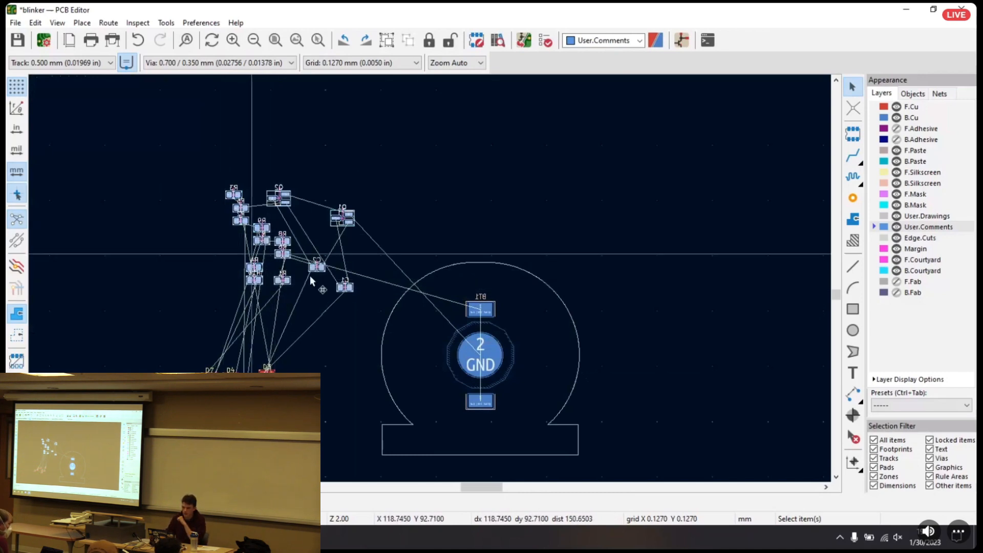
left_click_drag(206, 168, 362, 307)
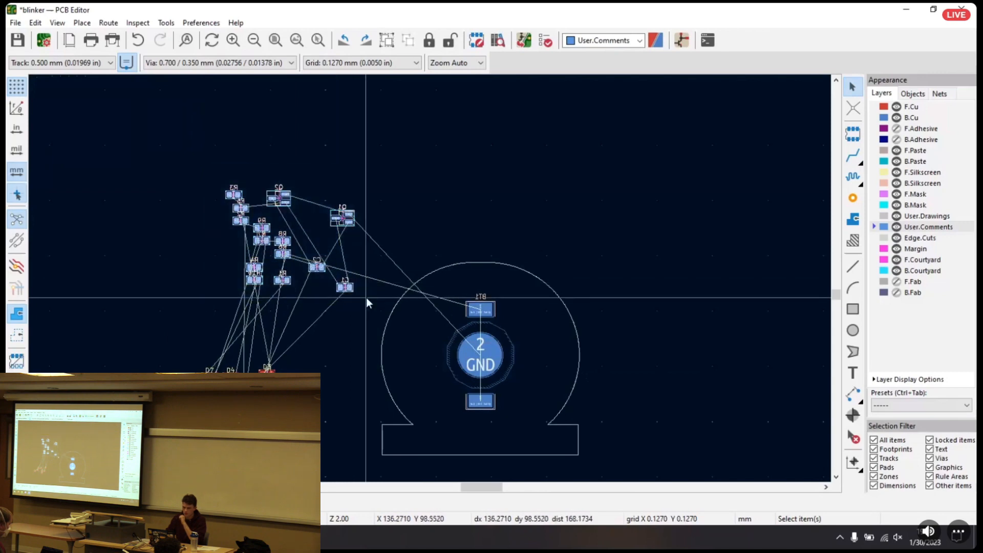
right_click(346, 287)
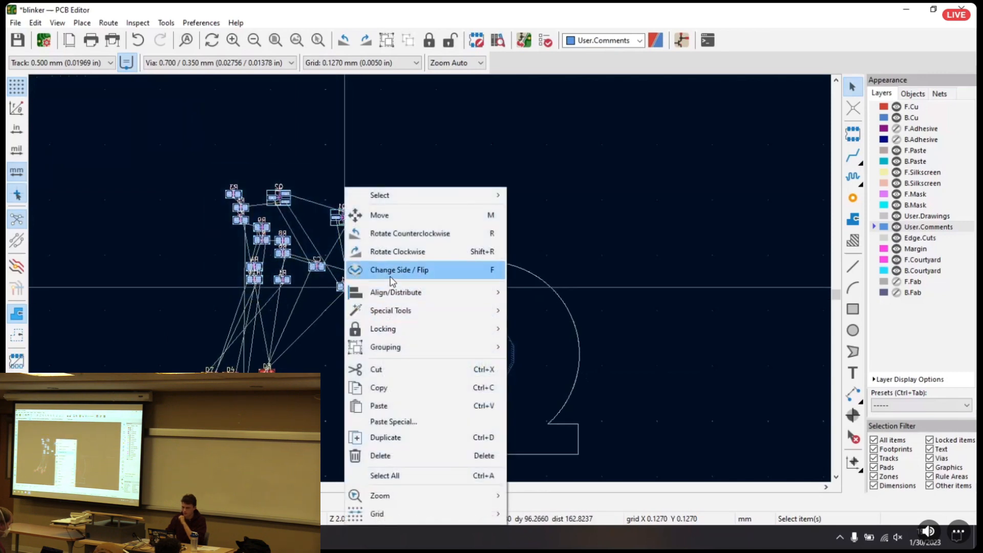
left_click(393, 281)
right_click(327, 226)
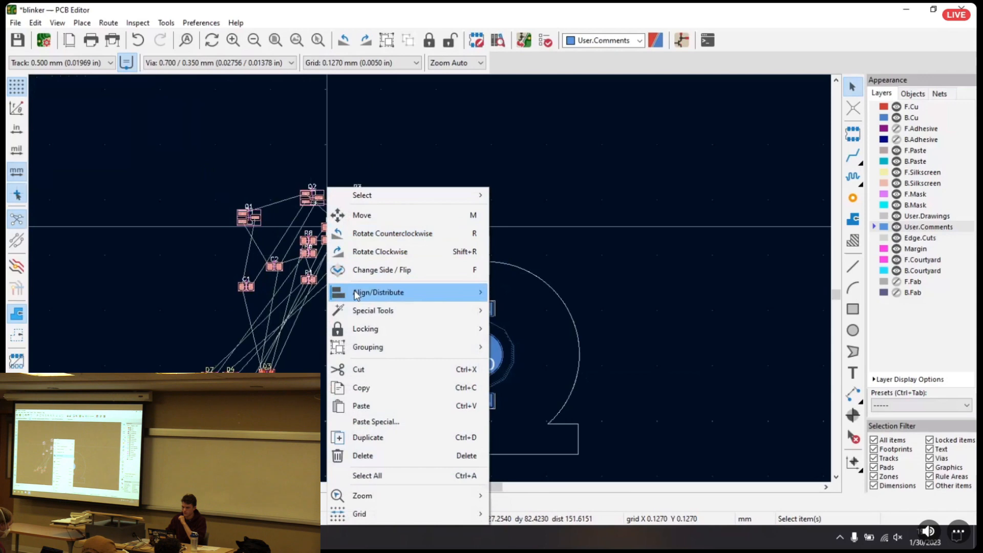
left_click(381, 270)
key("m")
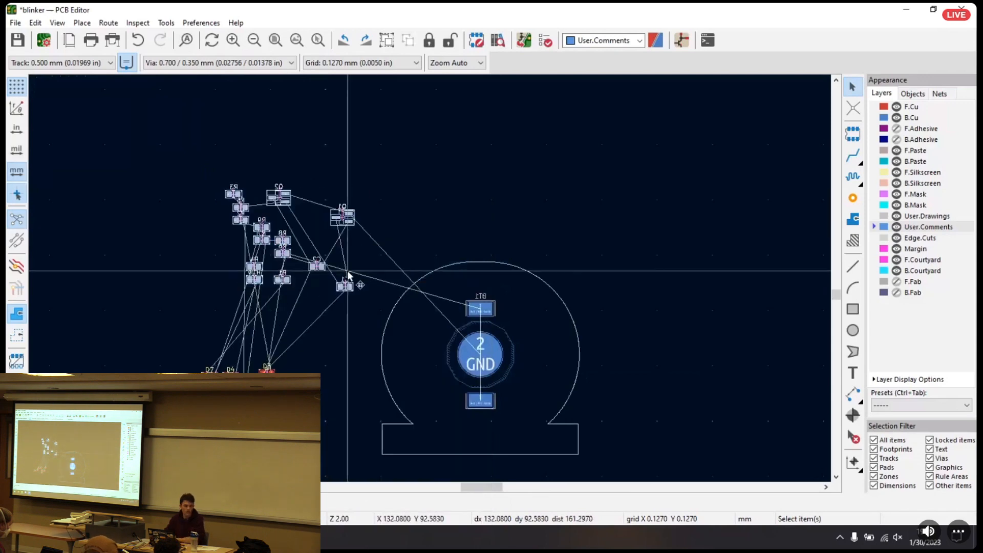
left_click(420, 249)
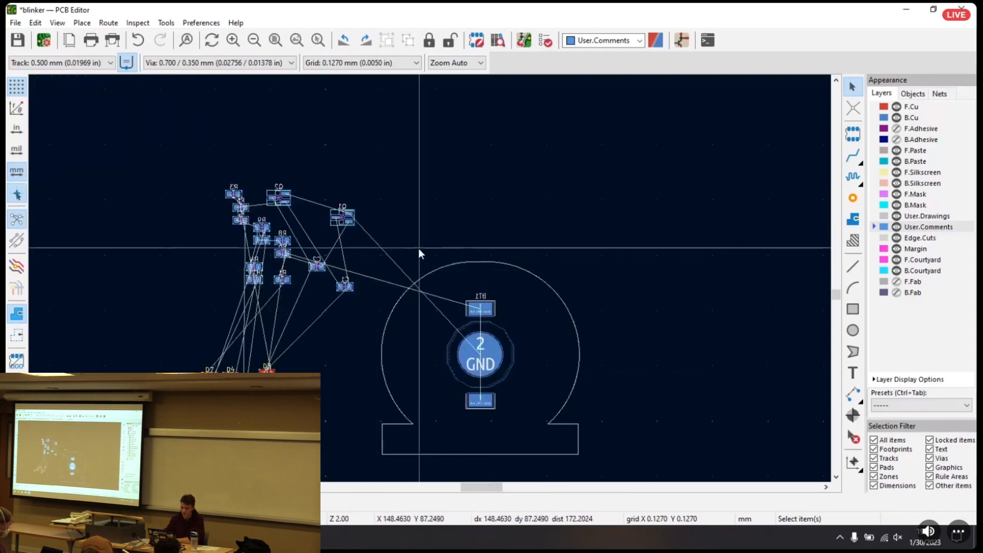
Switch to the Schematic Editor to examine how Q1, Q2 and the capacitors connect, and return to the PCB Editor
middle_click_drag(537, 263, 503, 193)
scroll(328, 229, "up", 2)
middle_click_drag(509, 249, 613, 213)
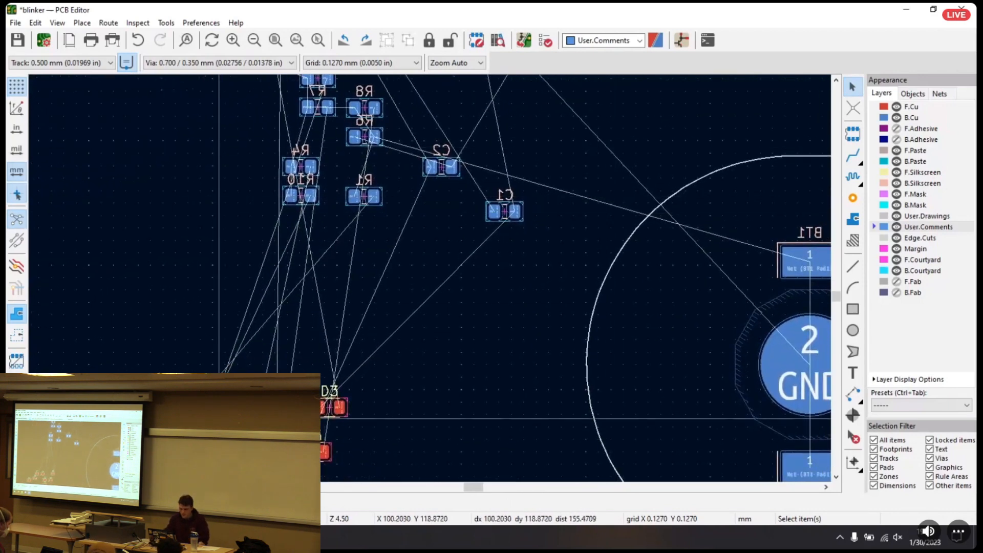
left_click(132, 537)
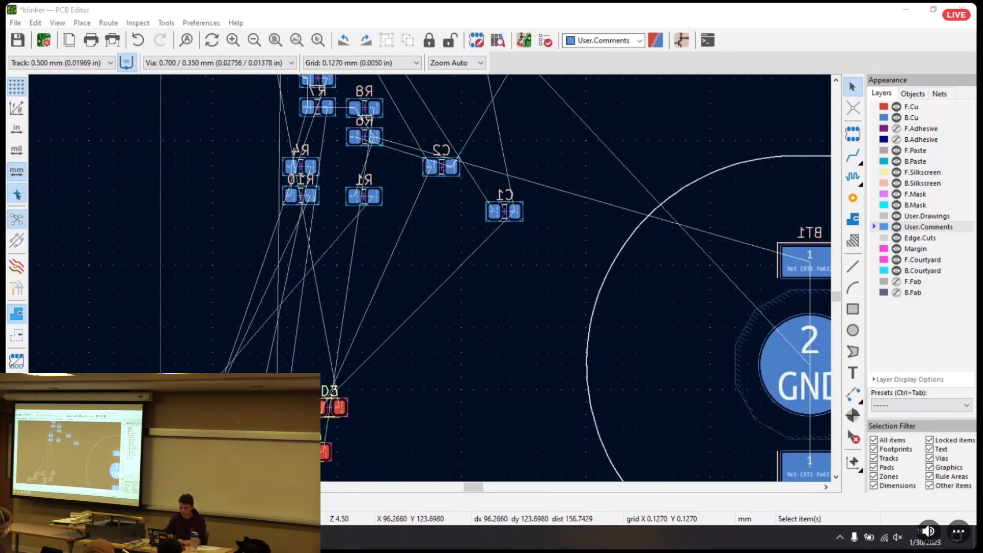
key("super+Tab")
left_click_drag(365, 157, 195, 53)
left_click(171, 42)
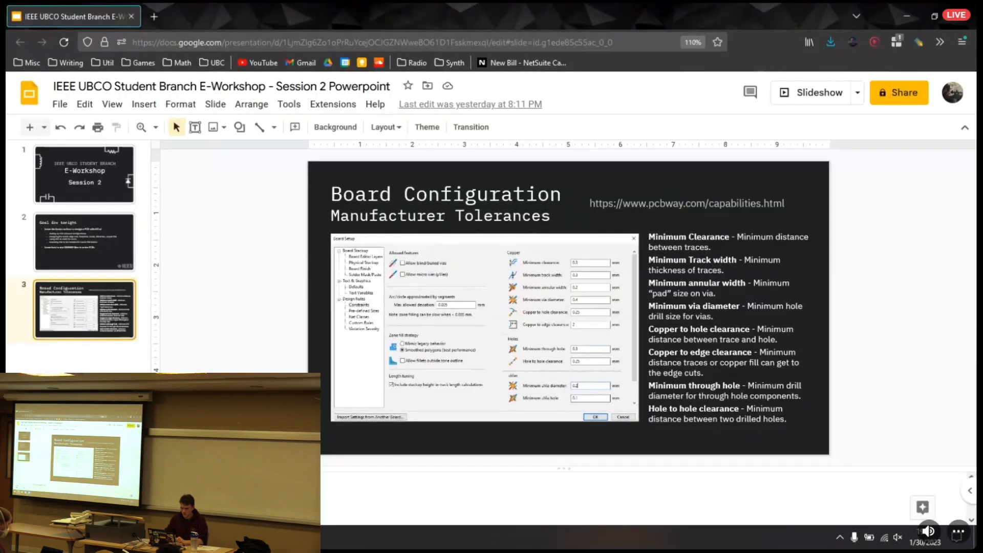
left_click(113, 538)
left_click_drag(296, 176, 413, 6)
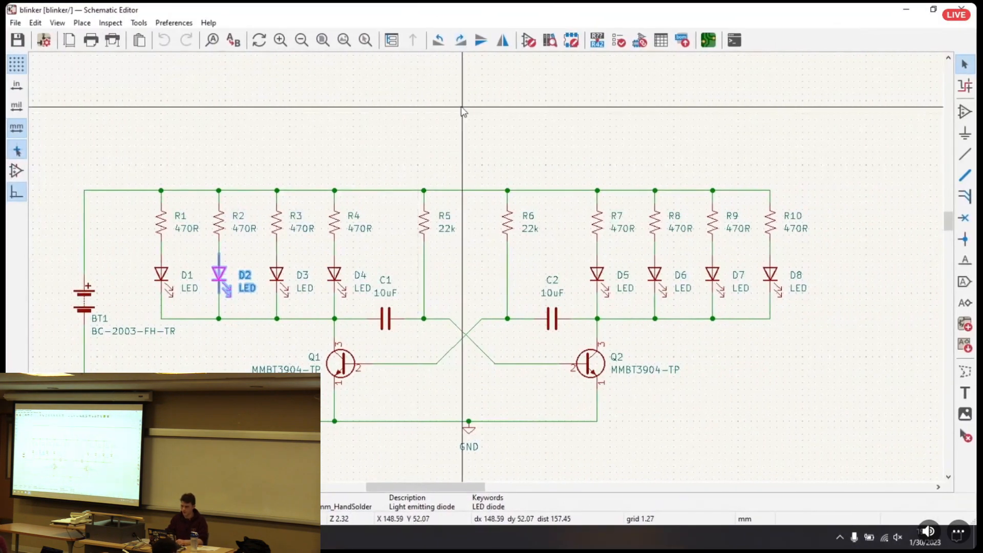
key("alt+Tab")
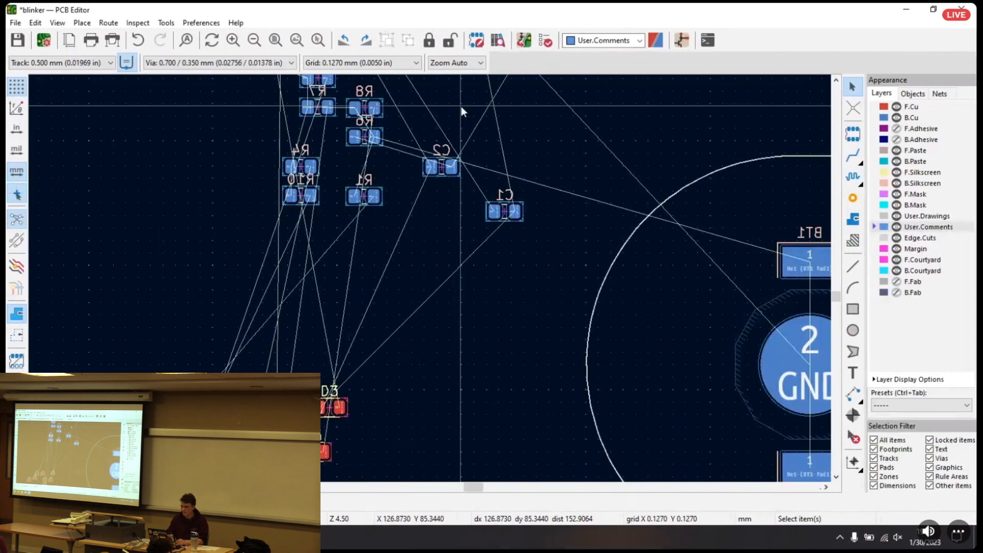
key("alt+Tab")
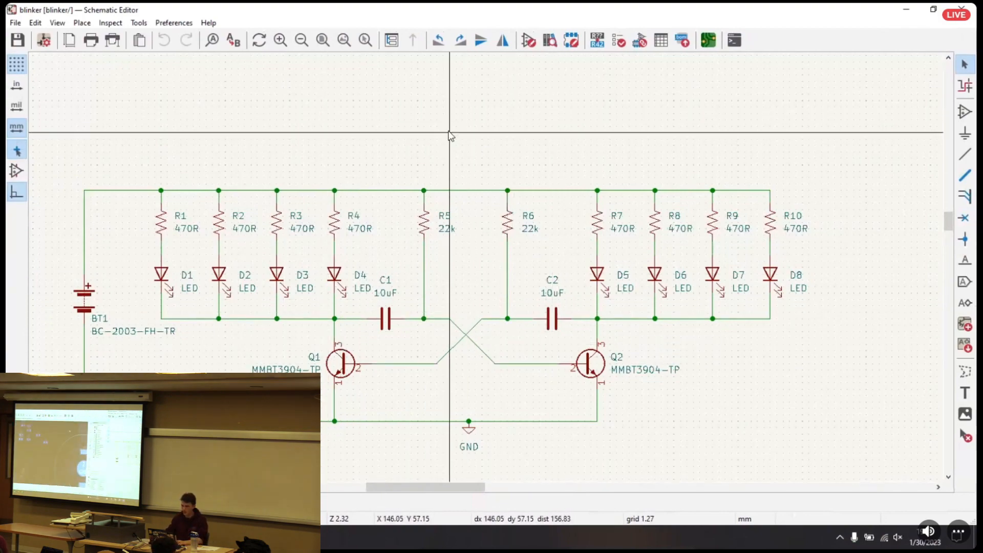
key("alt+Tab")
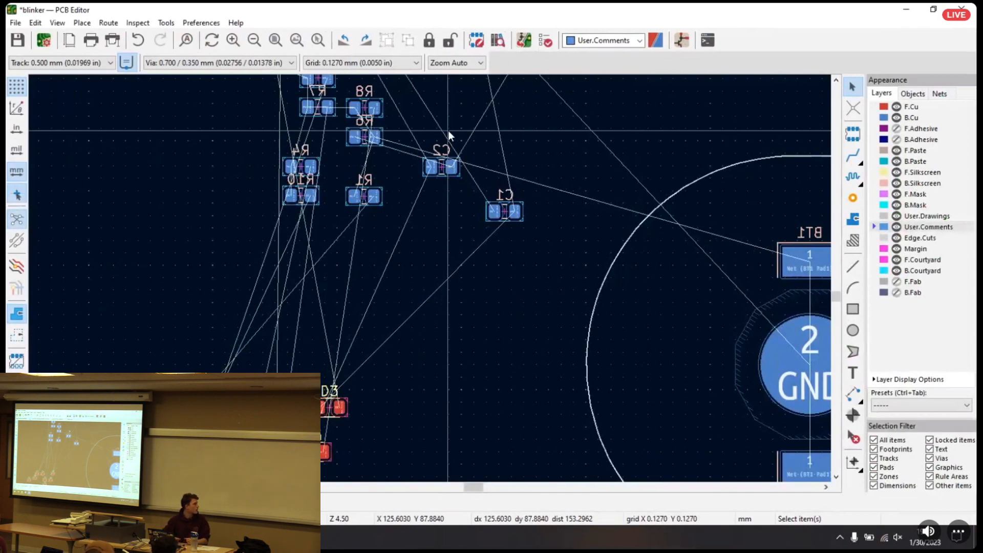
Move transistor Q1 inside the board outline, just below and left of battery holder BT1
scroll(447, 176, "down", 2)
middle_click_drag(444, 354, 334, 287)
key("m")
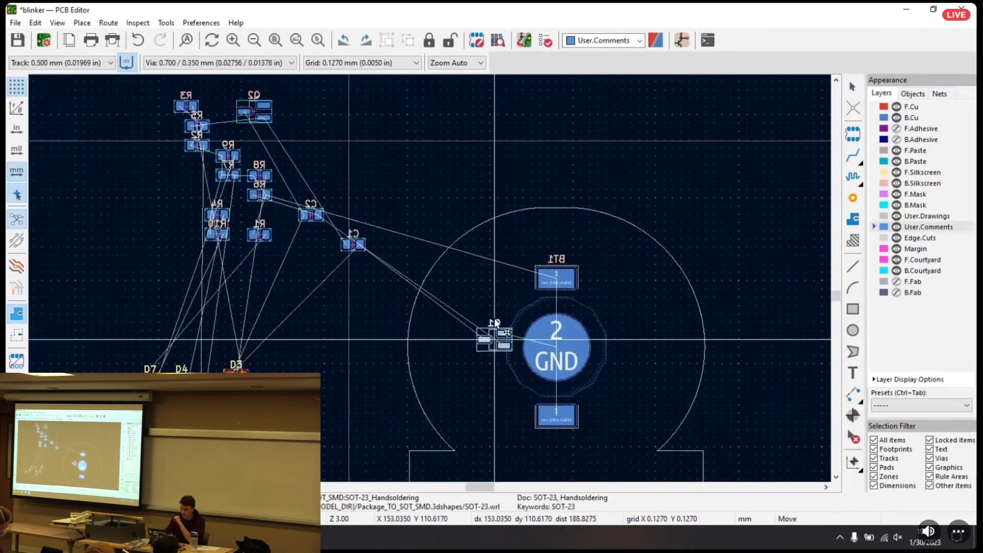
middle_click_drag(508, 442, 485, 330)
left_click(487, 338)
Move transistor Q2 inside the board outline, to the right of Q1 below BT1
middle_click_drag(336, 148, 369, 192)
middle_click_drag(356, 120, 359, 169)
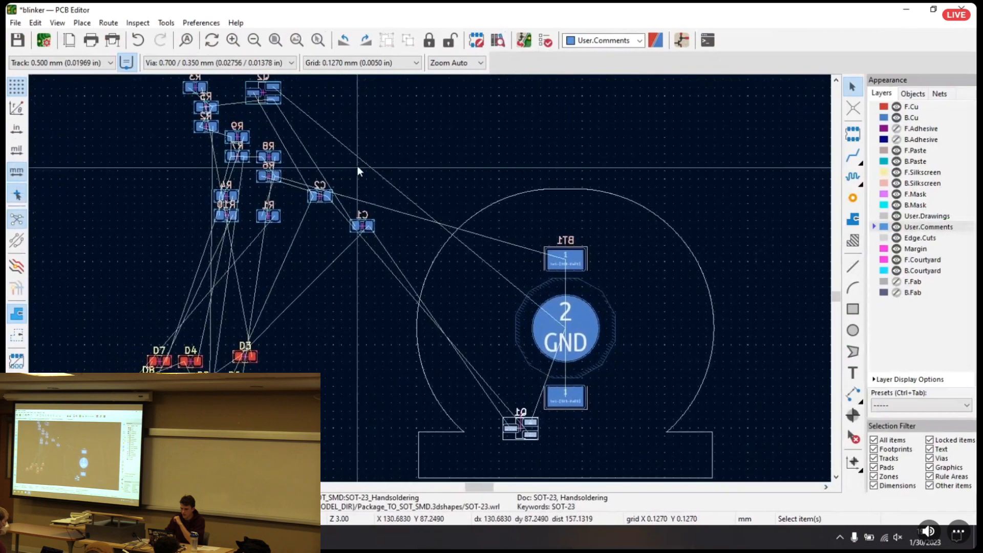
left_click_drag(269, 95, 612, 436)
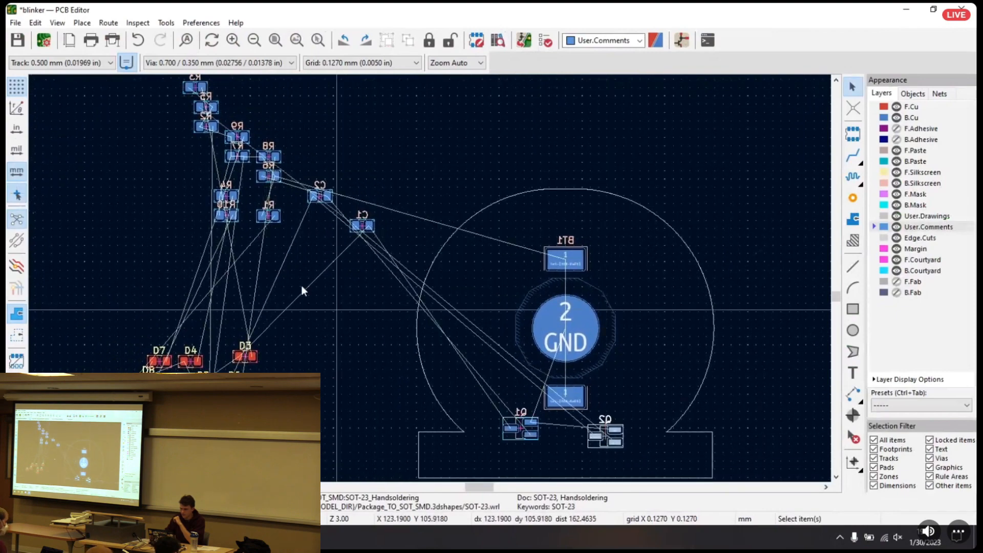
Move capacitor C1 from beside C2 towards the transistors in the lower part of the board outline
right_click(257, 256)
scroll(430, 280, "up", 3)
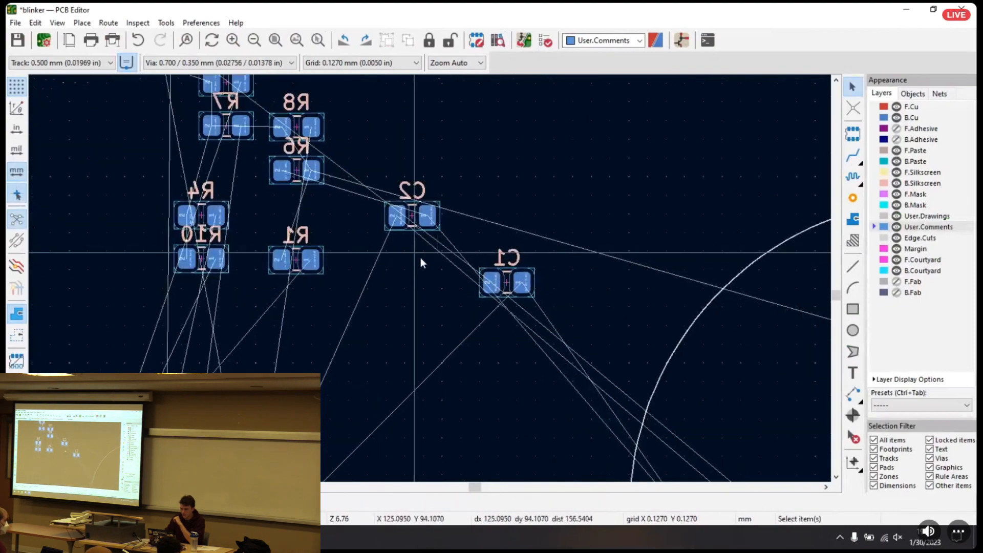
left_click(543, 311)
left_click_drag(543, 311, 578, 430)
middle_click_drag(589, 456, 246, 35)
left_click(577, 417)
middle_click_drag(354, 272, 597, 474)
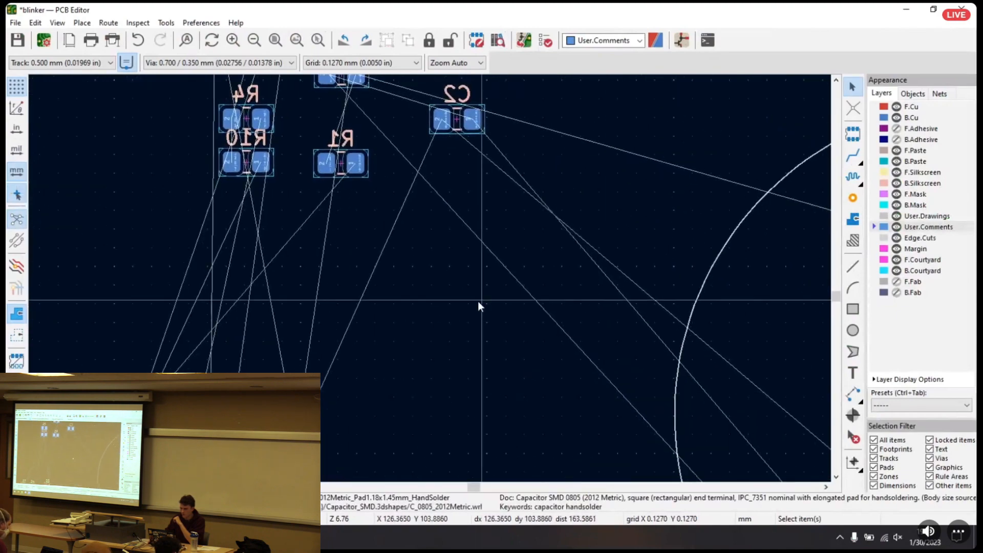
Move capacitor C2 inside the board outline, directly below transistor Q2
left_click(457, 115)
key("m")
middle_click_drag(668, 386, 325, 140)
middle_click_drag(631, 350, 540, 290)
left_click(675, 413)
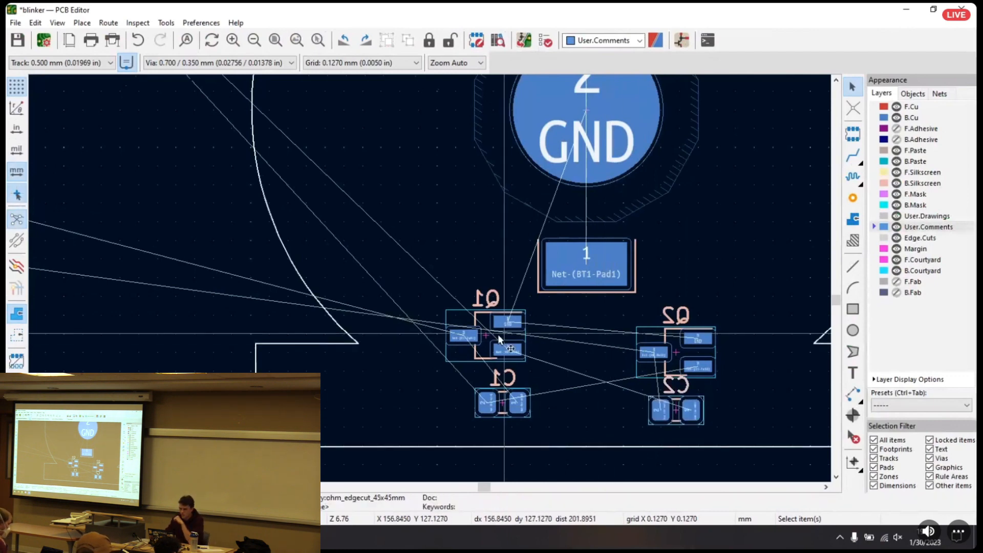
Select the whole group of resistors R1 to R10 outside the board and move it closer to the board outline
scroll(429, 277, "down", 2)
scroll(429, 277, "down", 5)
scroll(505, 301, "up", 3)
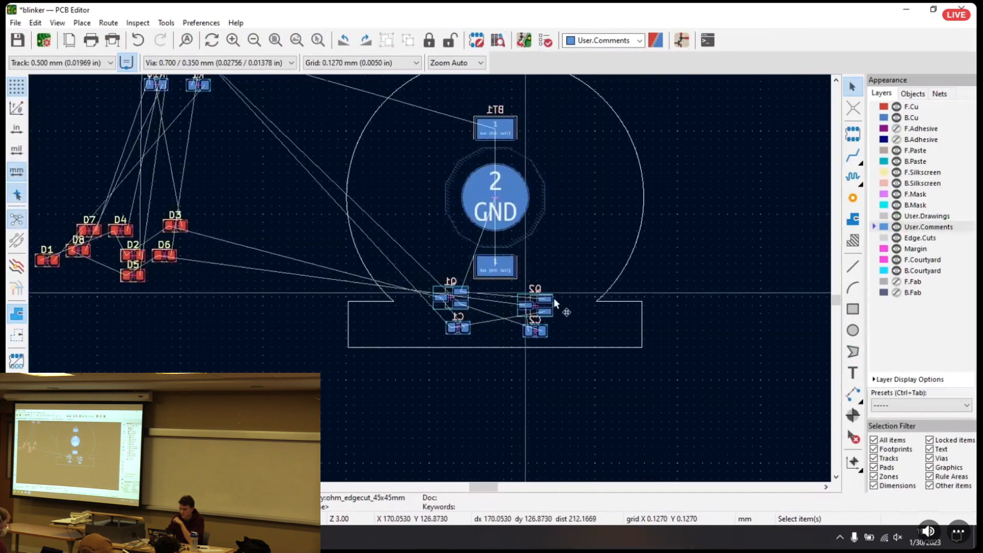
middle_click_drag(488, 290, 495, 296)
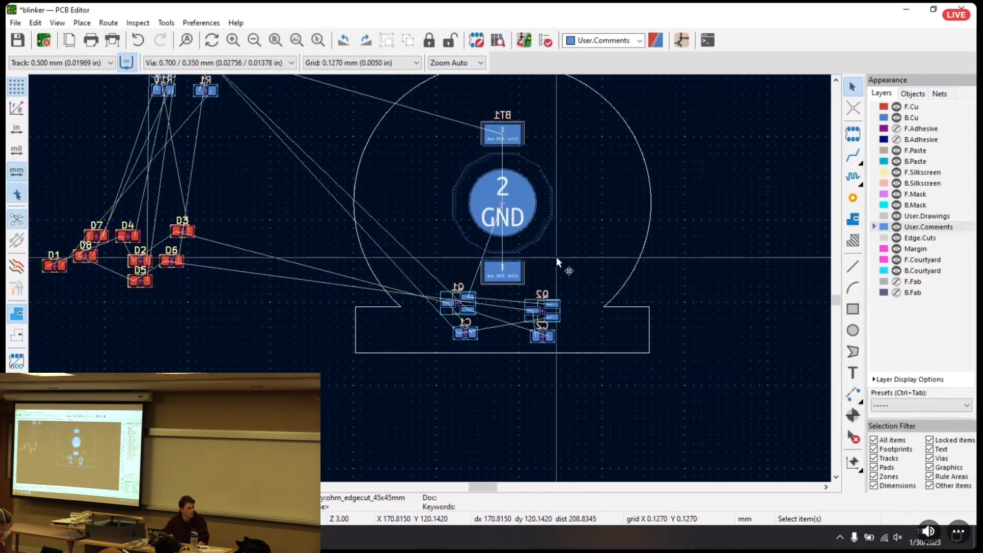
middle_click_drag(346, 164, 514, 336)
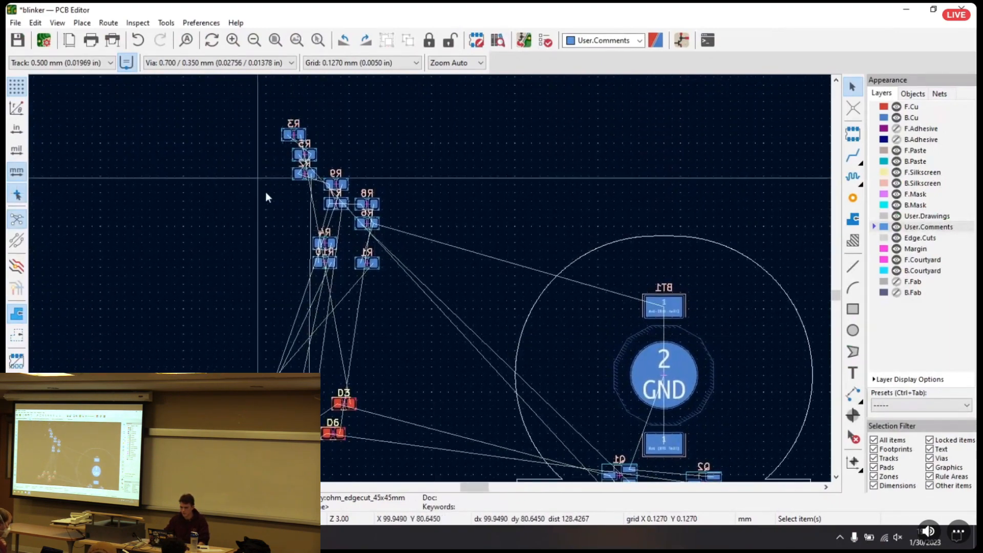
left_click_drag(260, 99, 416, 293)
left_click_drag(368, 263, 444, 322)
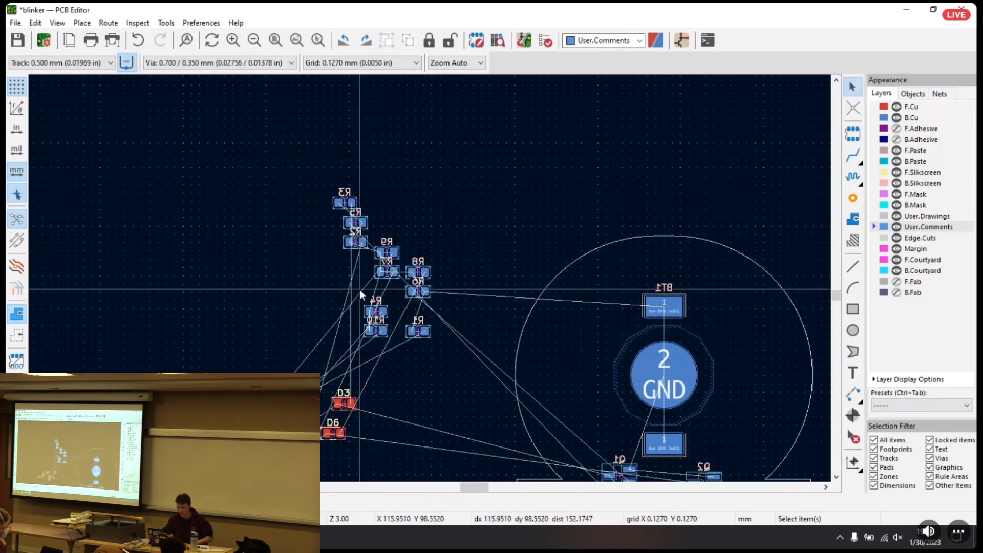
middle_click_drag(634, 270, 583, 212)
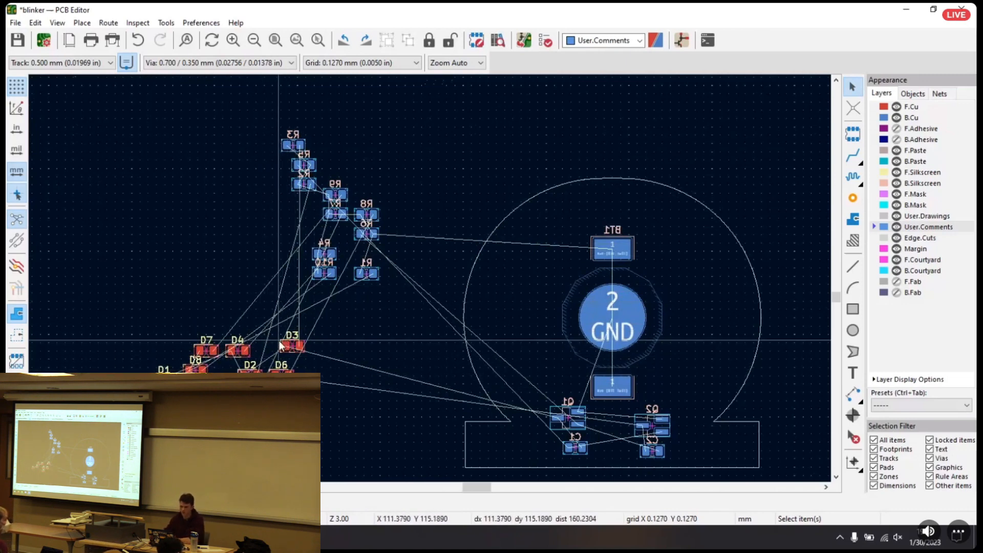
Switch to the Schematic Editor, pick out resistors such as R1 and R3 in the LED branches, and return to the PCB Editor
key("alt+Tab")
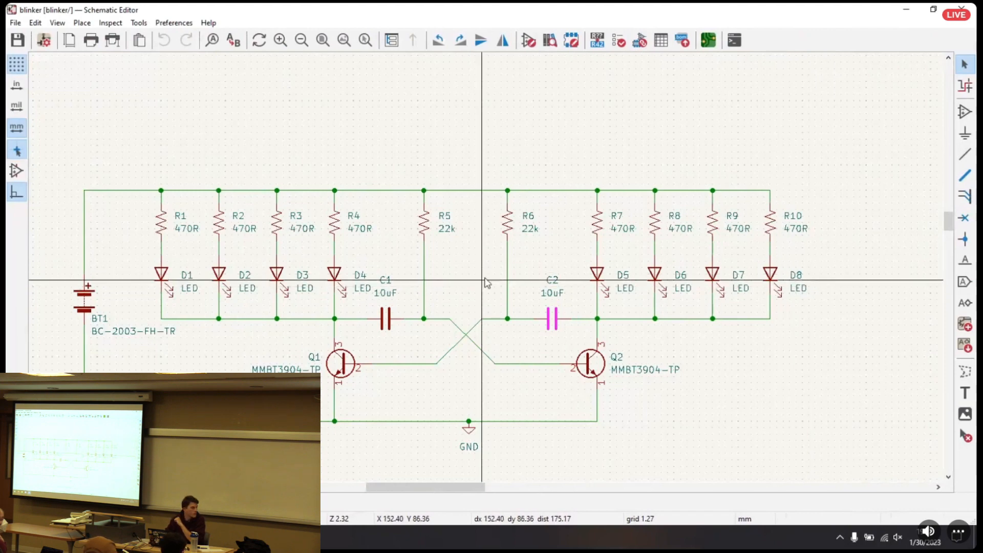
left_click(192, 228)
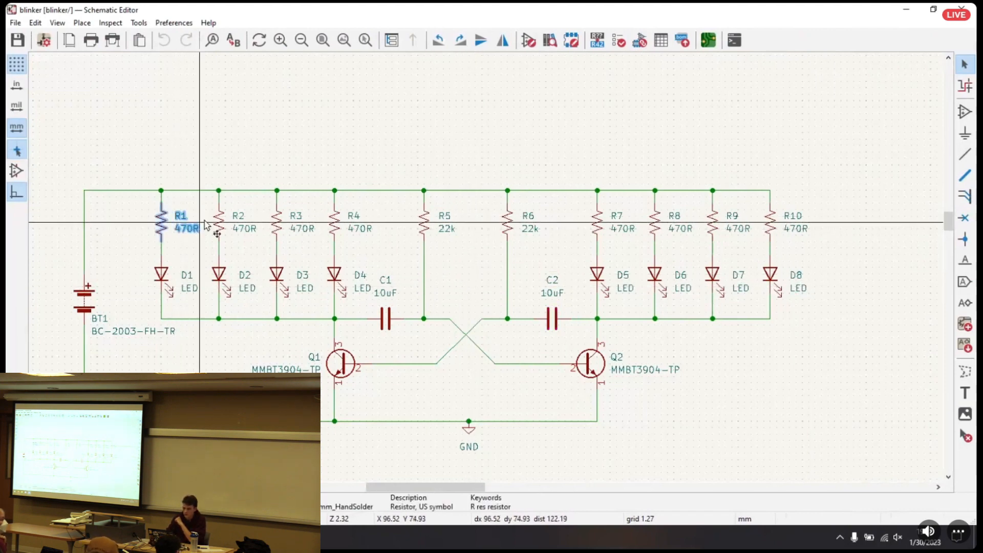
left_click(279, 225)
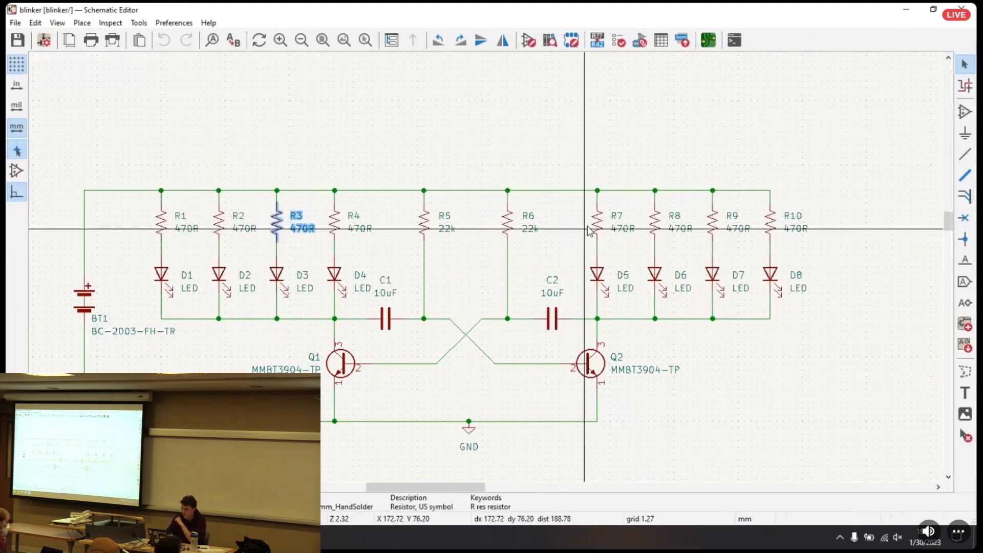
key("alt+Tab")
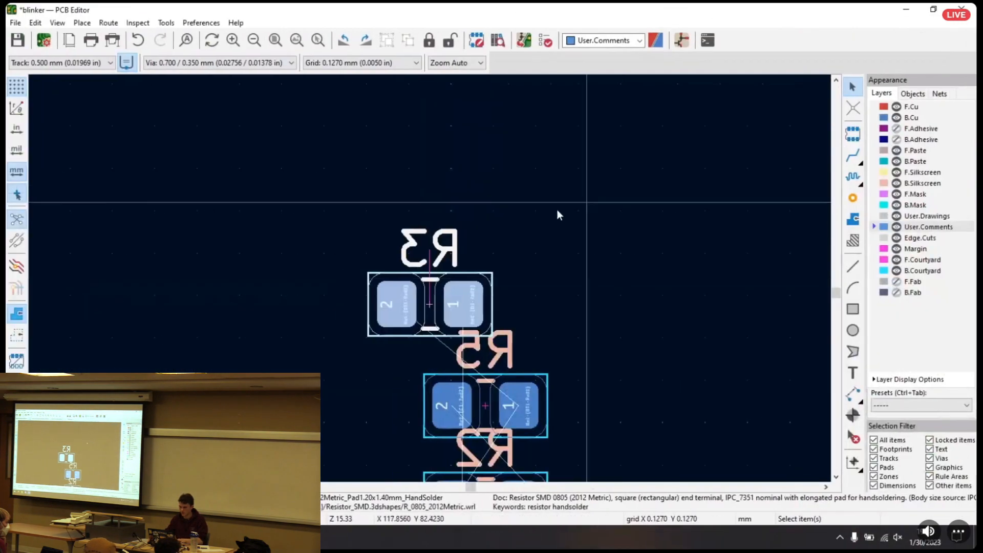
Select resistors R1, R3, R7 and R9 together and move them inside the board outline, to the left of battery holder BT1
middle_click_drag(569, 319, 523, 447)
scroll(494, 359, "down", 3)
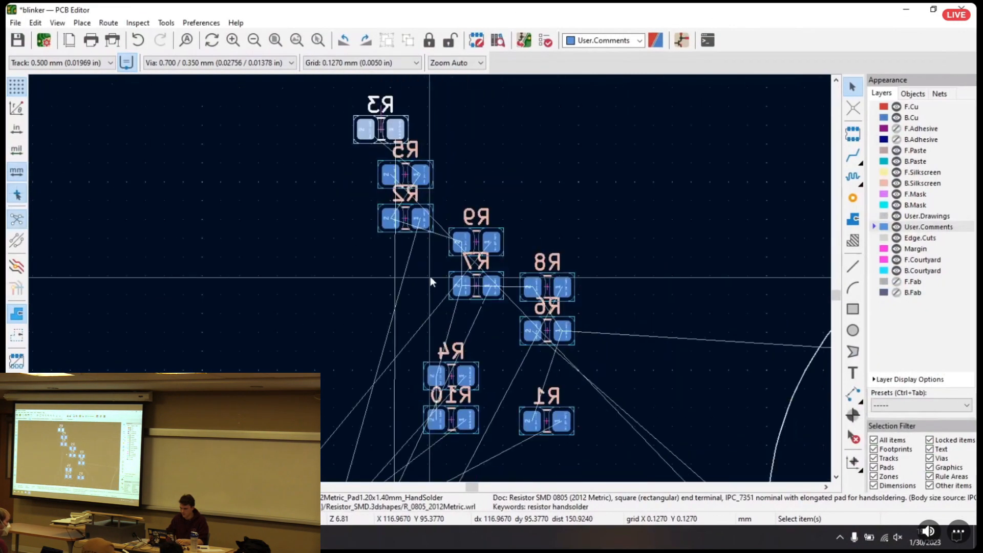
middle_click_drag(438, 261, 400, 235)
left_click(393, 282)
middle_click_drag(315, 239, 281, 242)
left_click(474, 403)
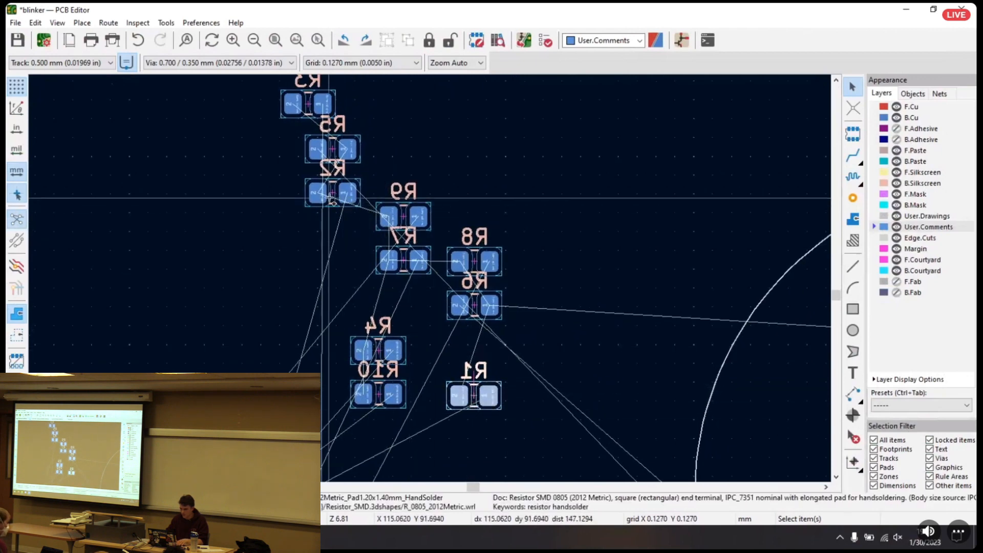
left_click(306, 98, "shift")
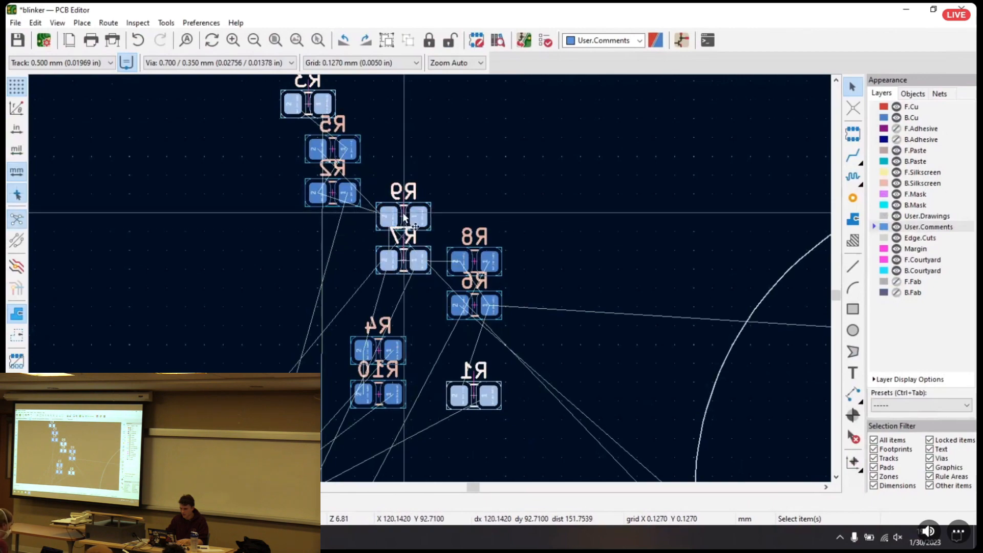
key("m")
middle_click_drag(804, 278, 375, 248)
middle_click_drag(524, 268, 368, 195)
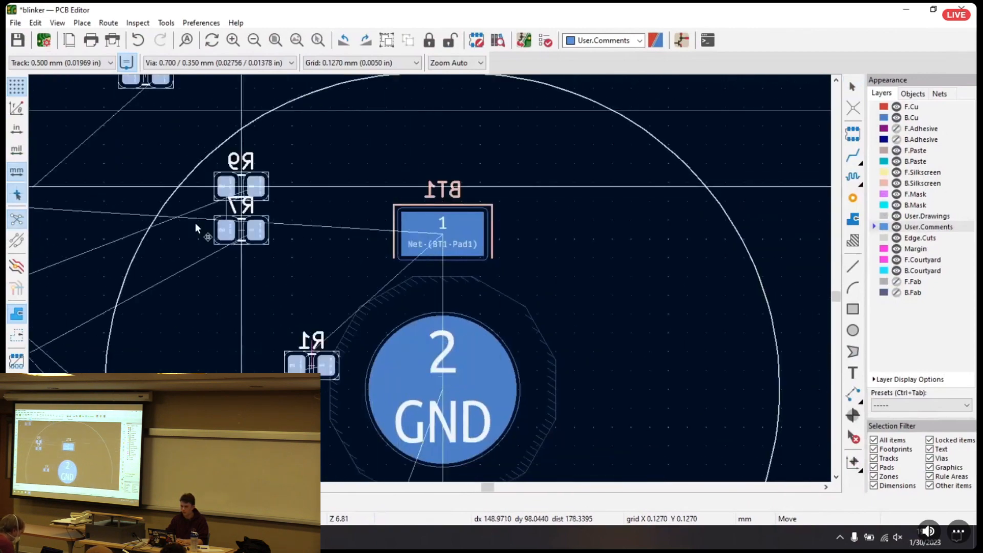
middle_click_drag(238, 206, 365, 217)
Arrange R3, R9, R7 and R1 individually from top to bottom along the left side of battery holder BT1
middle_click_drag(218, 221, 716, 215)
middle_click_drag(205, 284, 23, 262)
middle_click_drag(819, 262, 479, 222)
middle_click_drag(319, 289, 449, 272)
left_click(438, 247)
left_click(361, 133)
right_click(344, 138)
left_click(361, 137)
left_click(526, 164)
middle_click_drag(444, 251, 407, 178)
left_click_drag(410, 228, 418, 266)
scroll(450, 210, "down", 2)
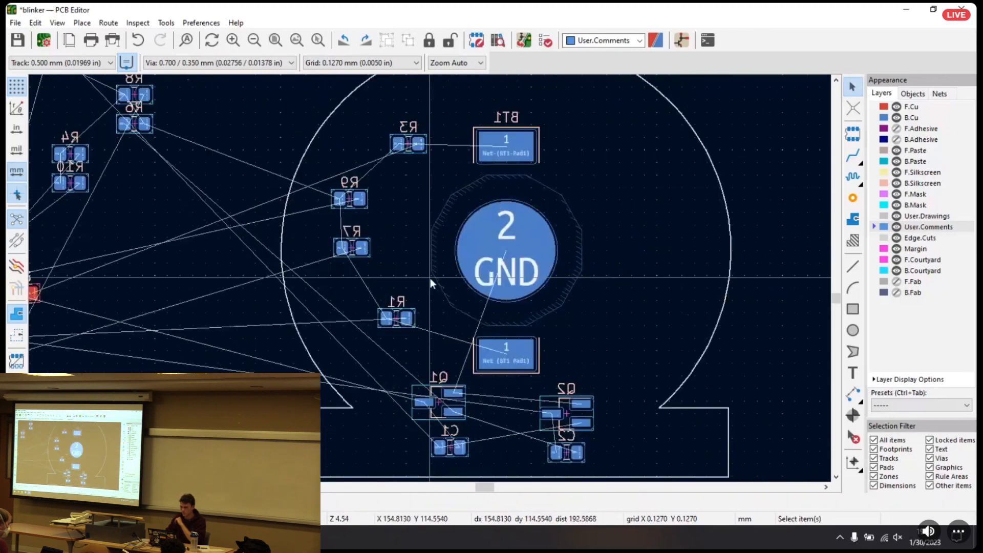
Select R5 through the Schematic Editor and move it on the board between R1 and transistor Q1
scroll(444, 278, "down", 2)
middle_click_drag(252, 248, 373, 269)
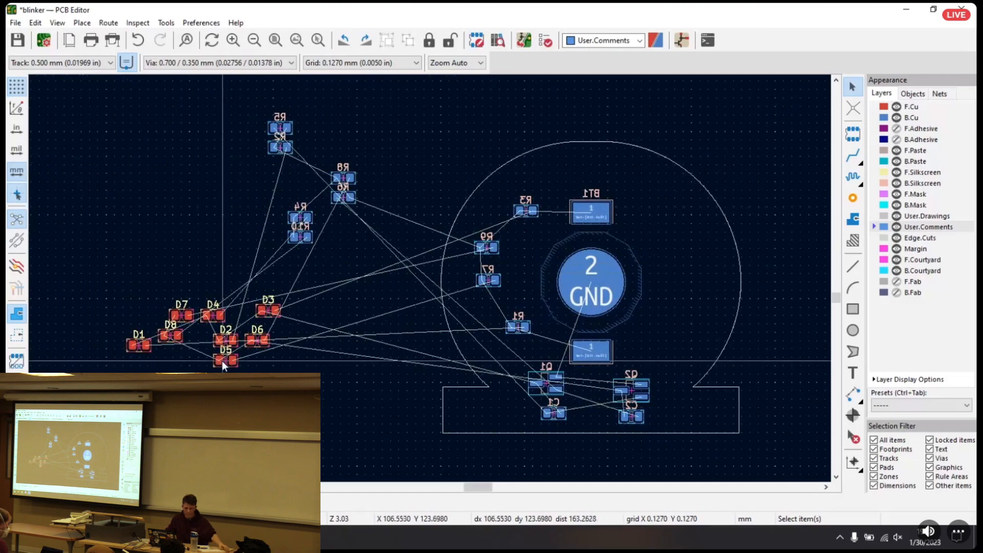
key("ctrl+super+Right")
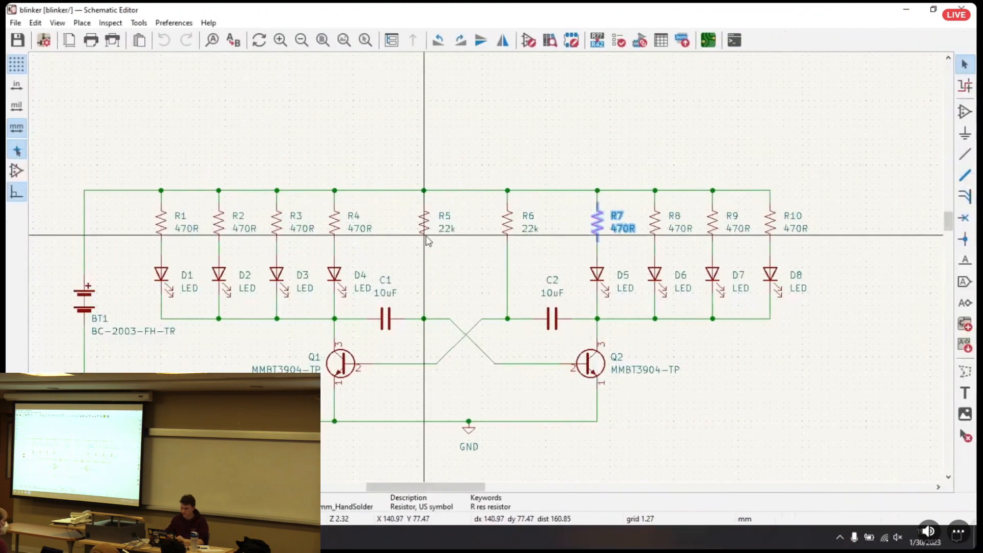
left_click(425, 237)
key("ctrl+super+Left")
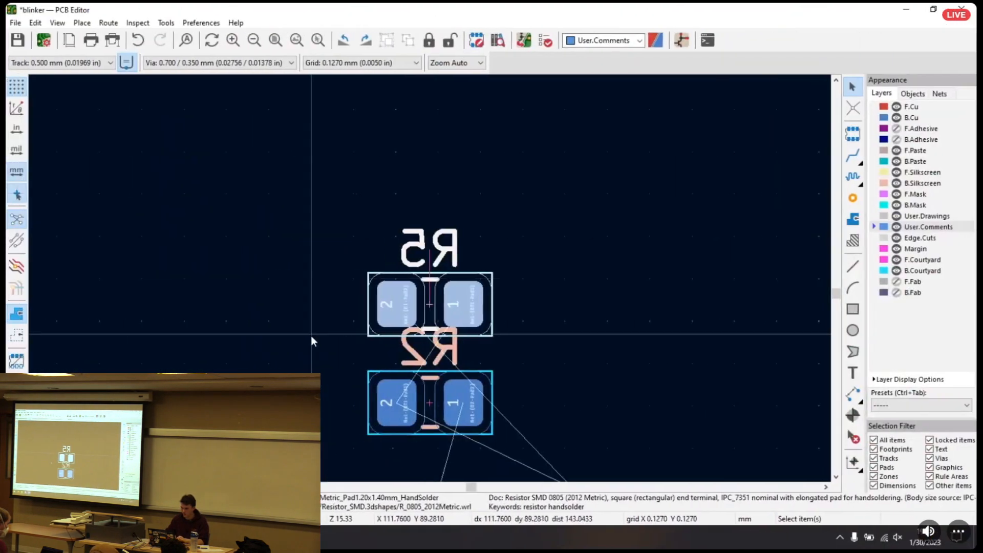
key("m")
scroll(642, 349, "down", 5)
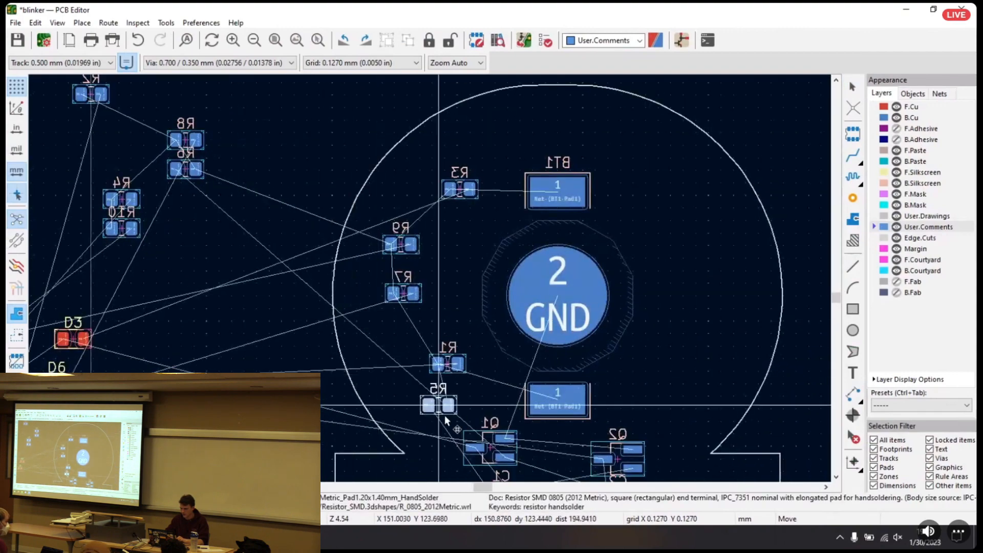
left_click(435, 415)
Move resistors R2 and R10 away from the other resistors still outside the board outline
middle_click_drag(251, 319, 164, 270)
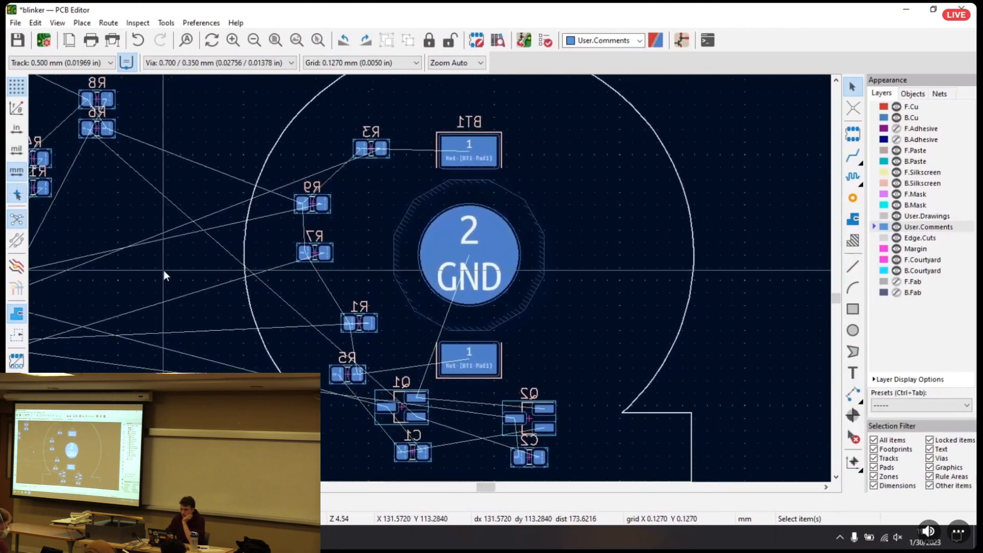
middle_click_drag(65, 239, 328, 327)
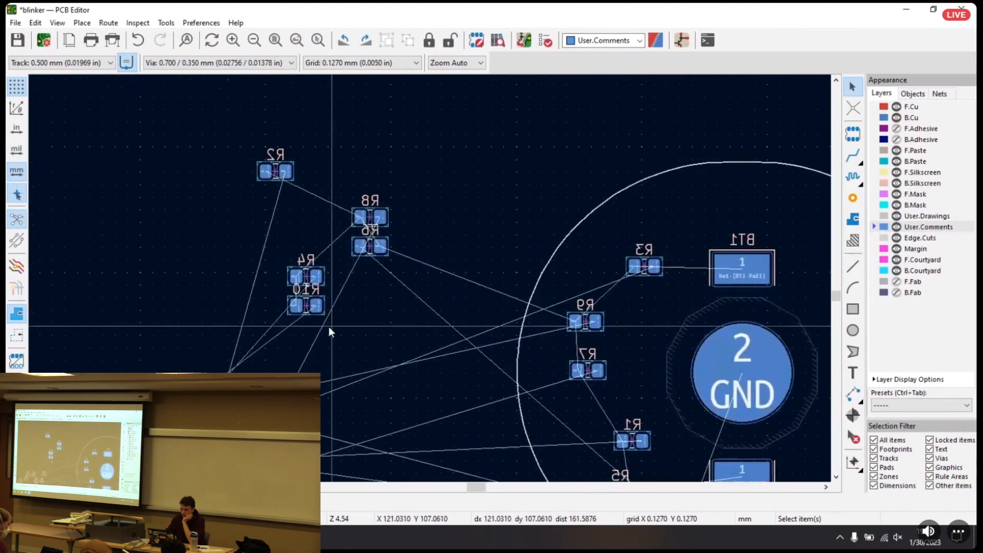
left_click_drag(275, 172, 461, 175)
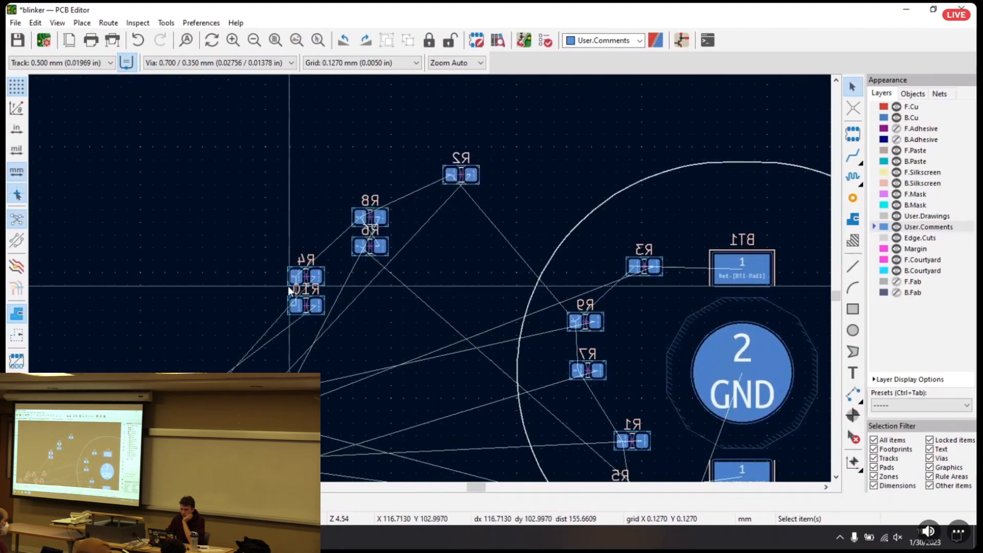
left_click(308, 310)
left_click_drag(308, 310, 416, 325)
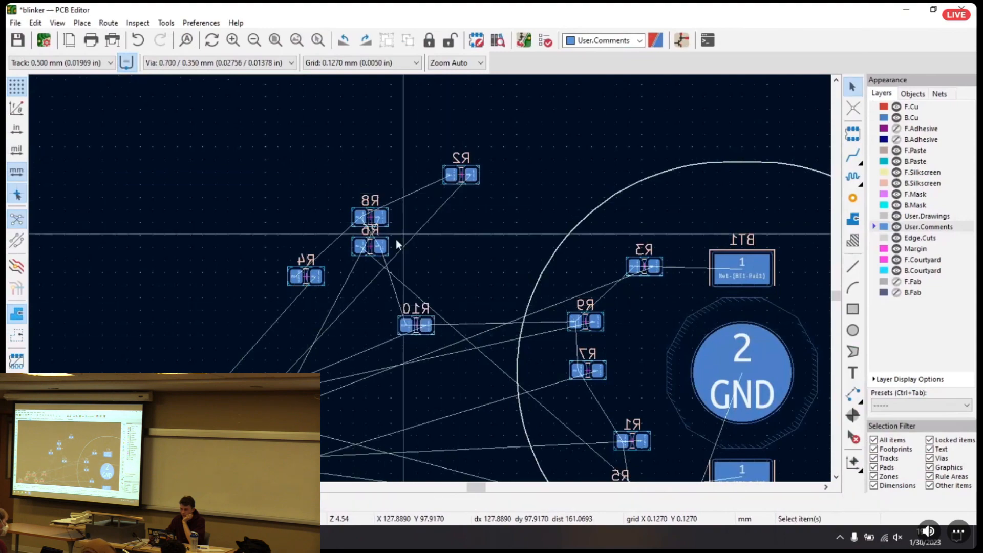
Move resistor R6 inside the board outline, just to the right of transistor Q2
left_click_drag(370, 247, 583, 335)
middle_click_drag(583, 335, 358, 135)
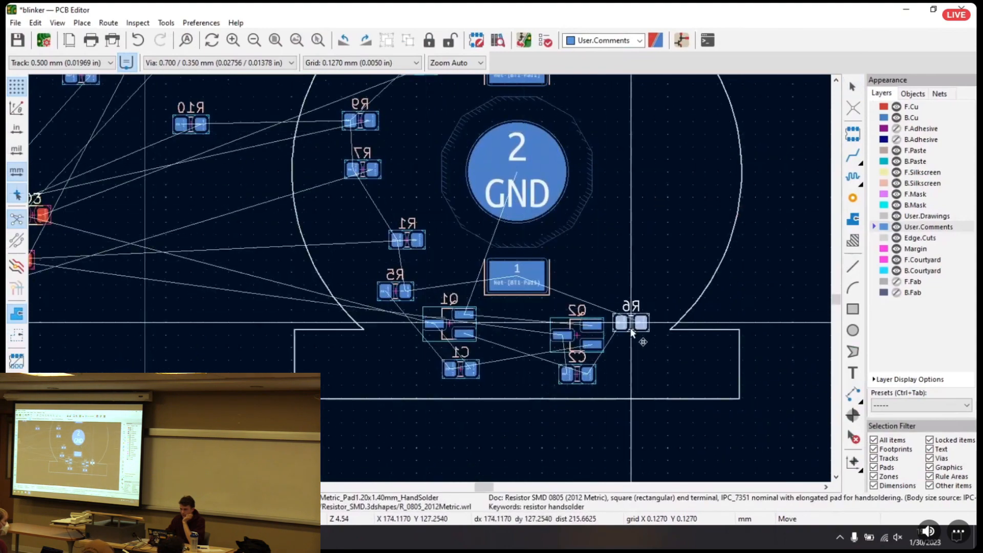
left_click(628, 337)
Move resistors R4 and R2 inside the board outline, with R2 right of BT1's upper pad and R4 below it
middle_click_drag(195, 180, 282, 370)
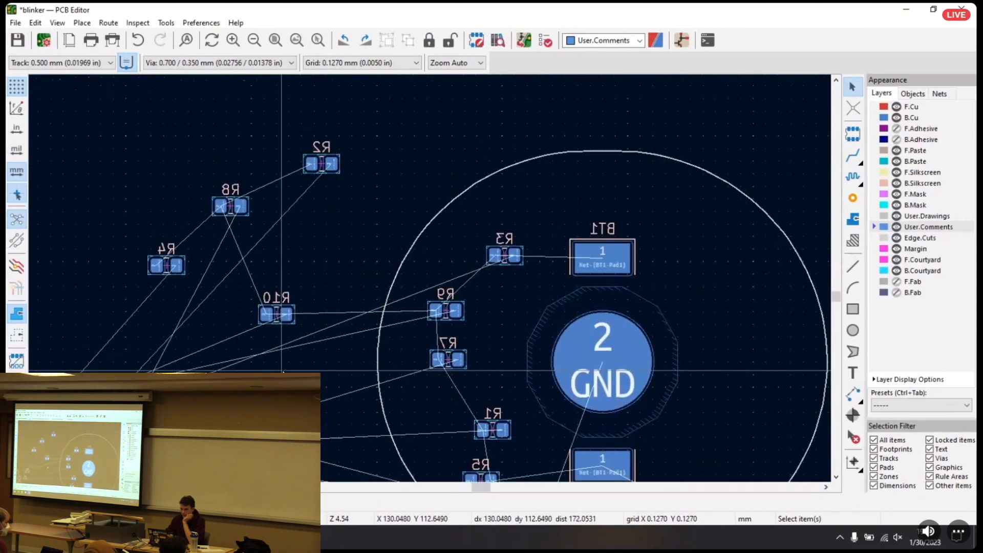
left_click(168, 267)
left_click_drag(168, 268, 739, 299)
left_click(323, 165)
left_click_drag(323, 165, 694, 240)
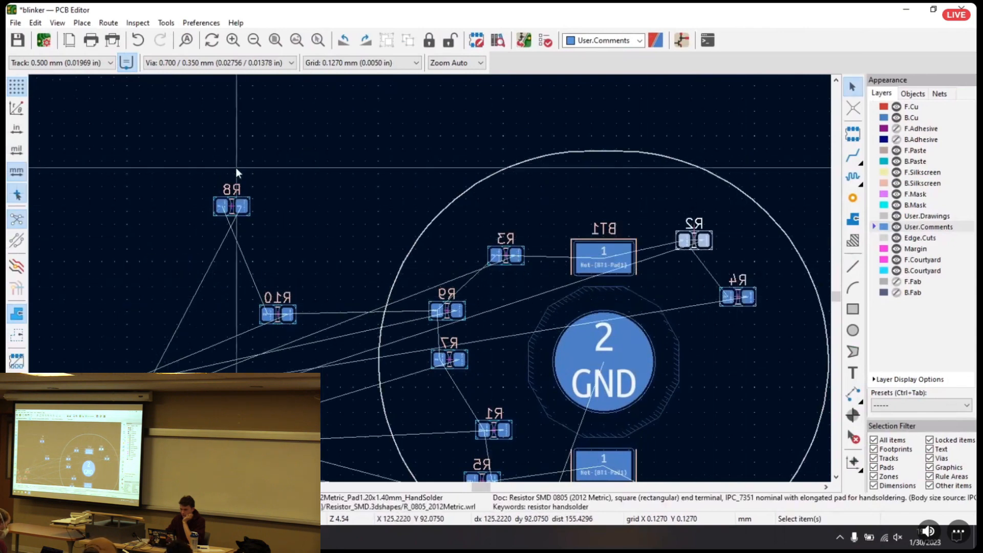
Move resistors R8 and R10 onto the right side of the board, one below the other under R4
left_click_drag(245, 218, 773, 373)
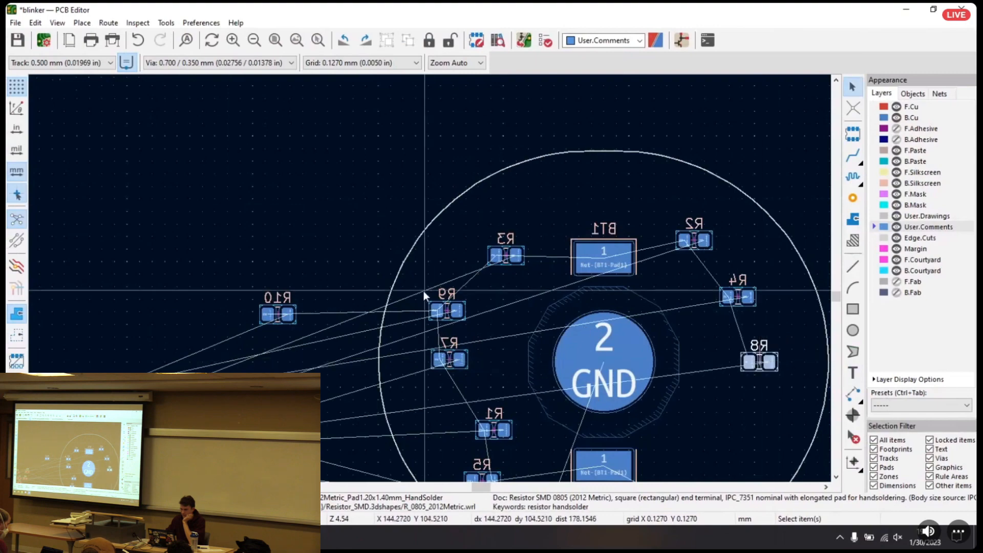
left_click_drag(276, 317, 764, 433)
middle_click_drag(276, 342, 69, 214)
scroll(317, 218, "down", 3)
scroll(443, 268, "down", 2)
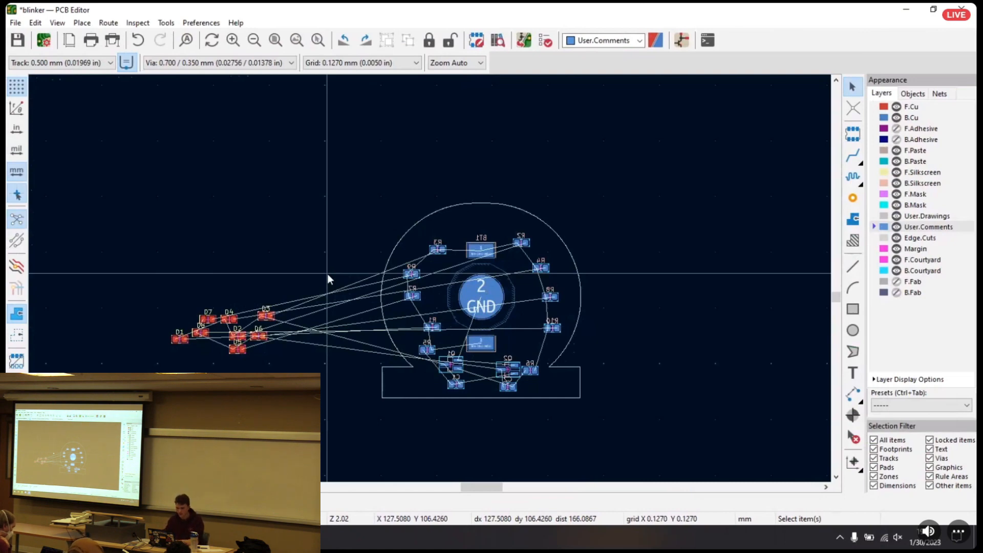
Open the 3D Viewer, turn the board over to inspect the components on its back, and close the viewer
key("alt+3")
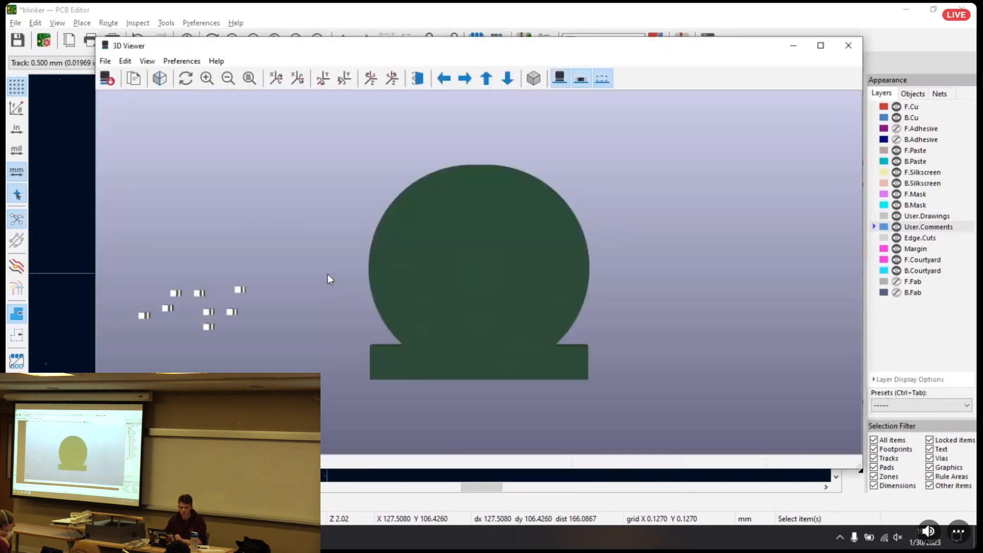
left_click_drag(393, 279, 679, 203)
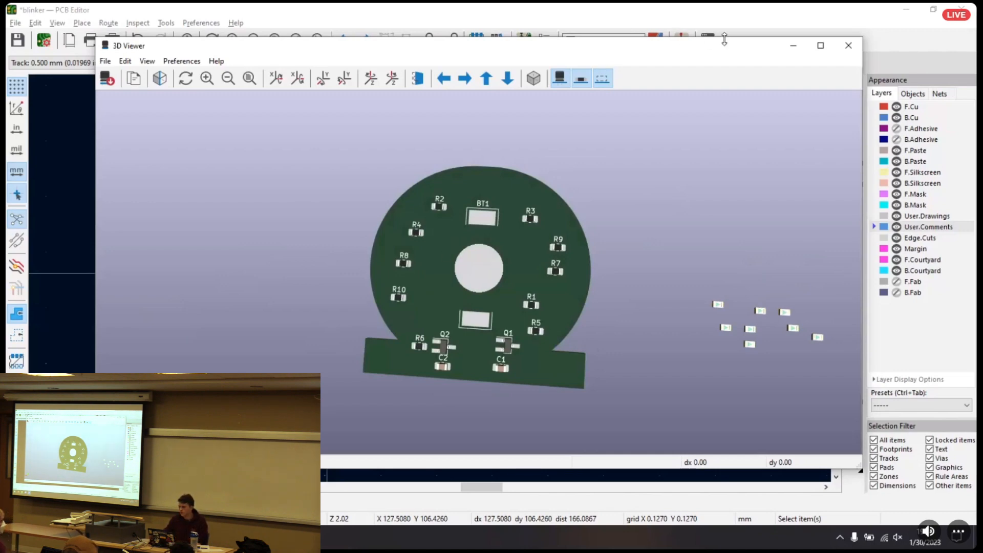
left_click(847, 49)
Reopen the 3D Viewer, rotate the board to examine the back-side layout again, and return to the PCB Editor
left_click(15, 23)
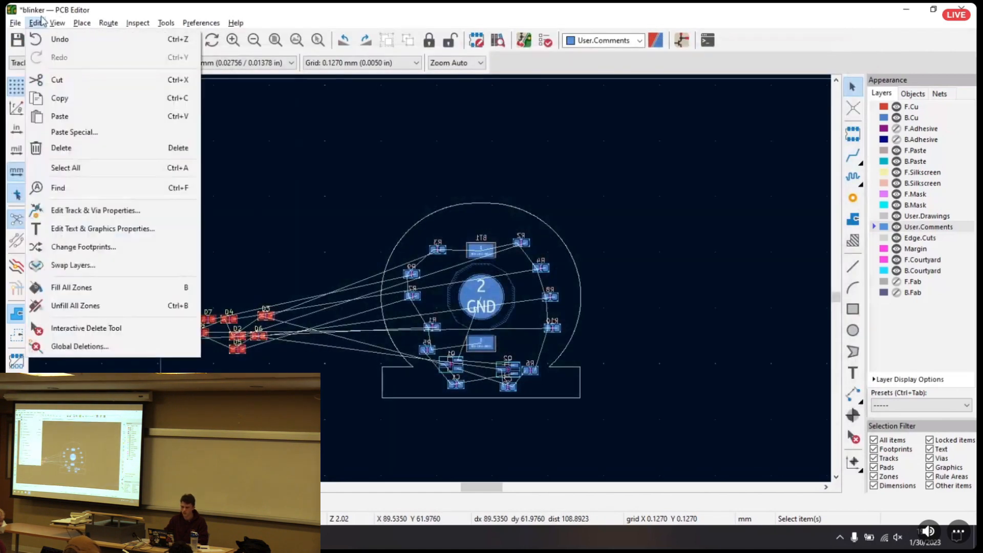
mouse_move(65, 22)
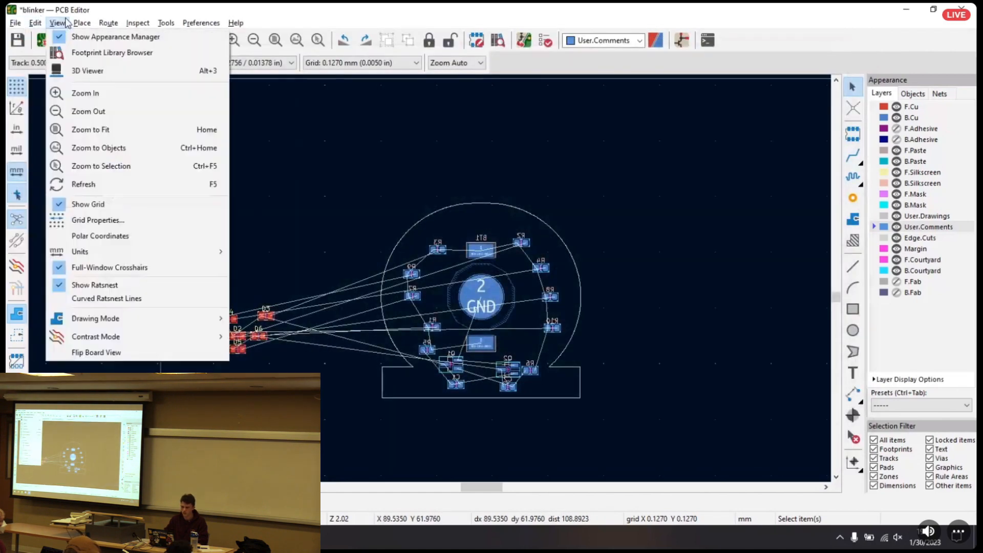
left_click(84, 67)
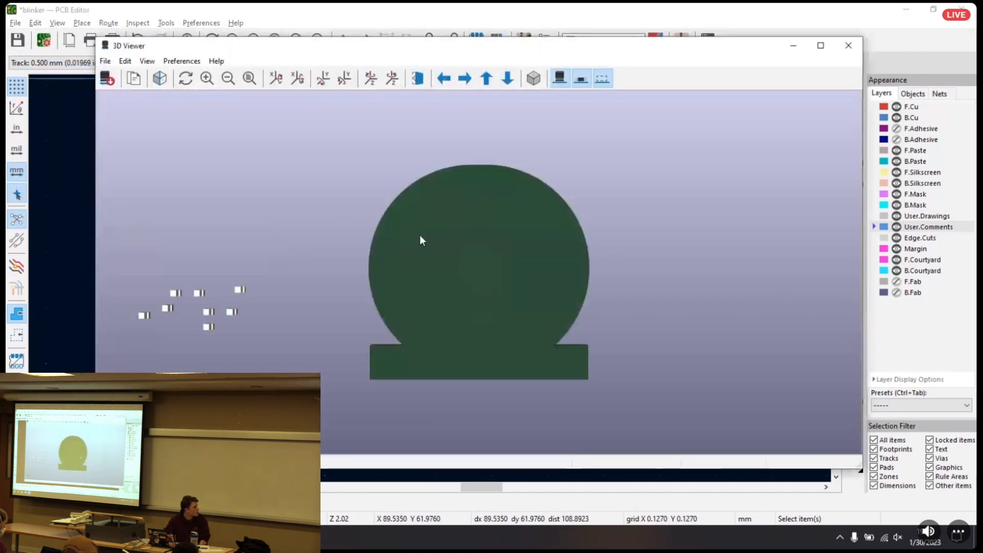
left_click_drag(420, 241, 185, 234)
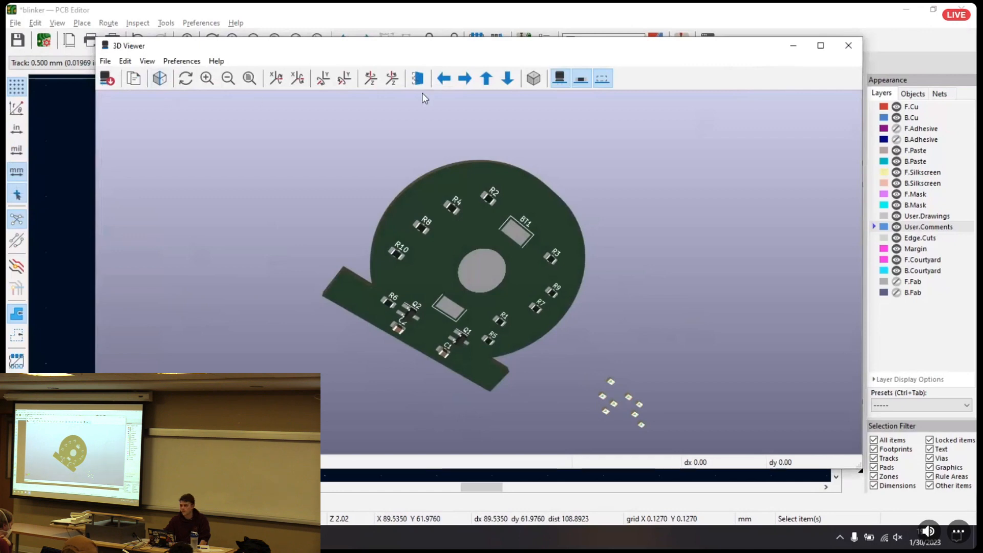
left_click(852, 49)
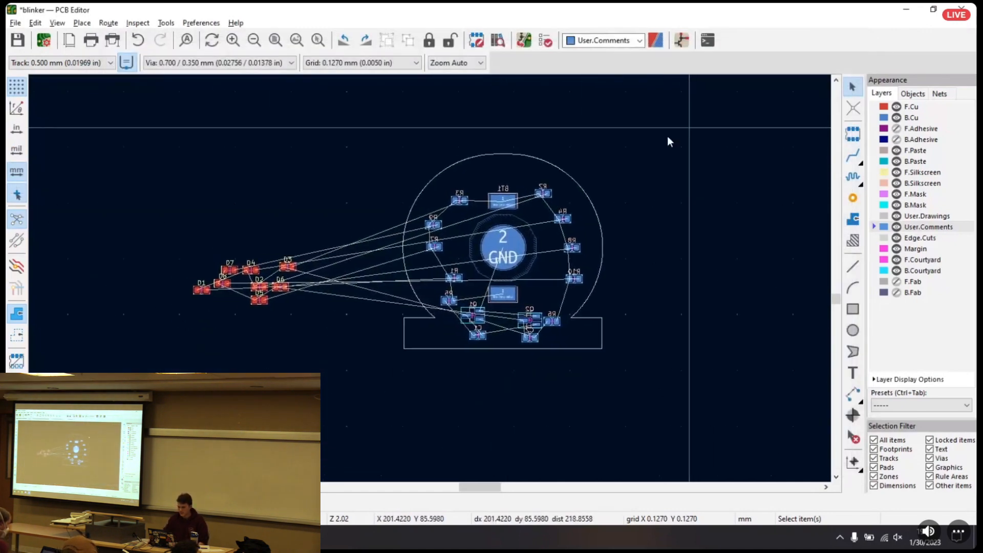
Move resistor R1 to the upper-left part of the board, above R3 and beside BT1's upper pad
scroll(477, 261, "up", 4)
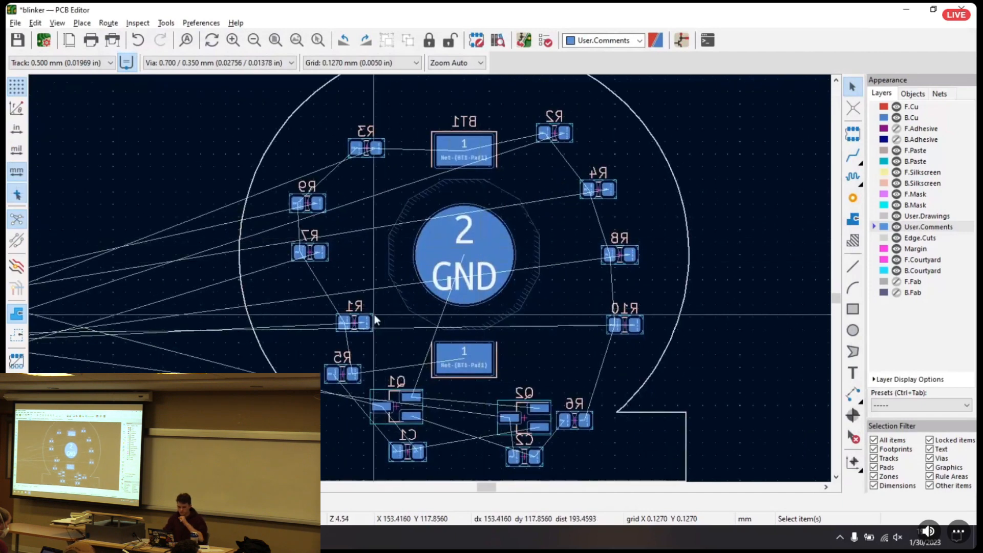
scroll(212, 301, "up", 1)
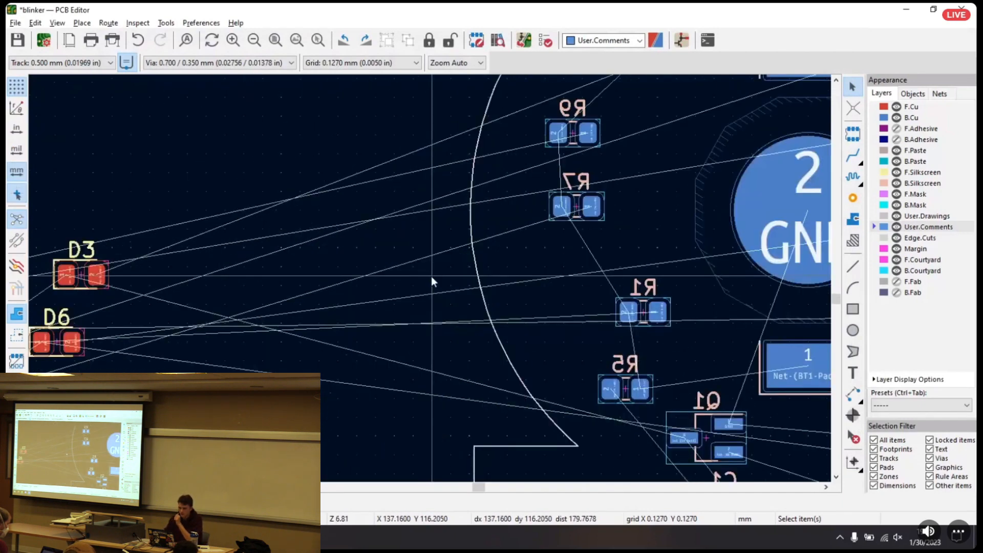
scroll(454, 270, "down", 1)
middle_click_drag(314, 301, 592, 274)
left_click_drag(209, 215, 522, 387)
left_click_drag(392, 332, 524, 297)
mouse_move(681, 333)
middle_mouse_down()
mouse_move(317, 291)
mouse_move(251, 316)
middle_mouse_up()
mouse_move(502, 248)
middle_mouse_down()
mouse_move(443, 262)
mouse_move(412, 286)
middle_mouse_up()
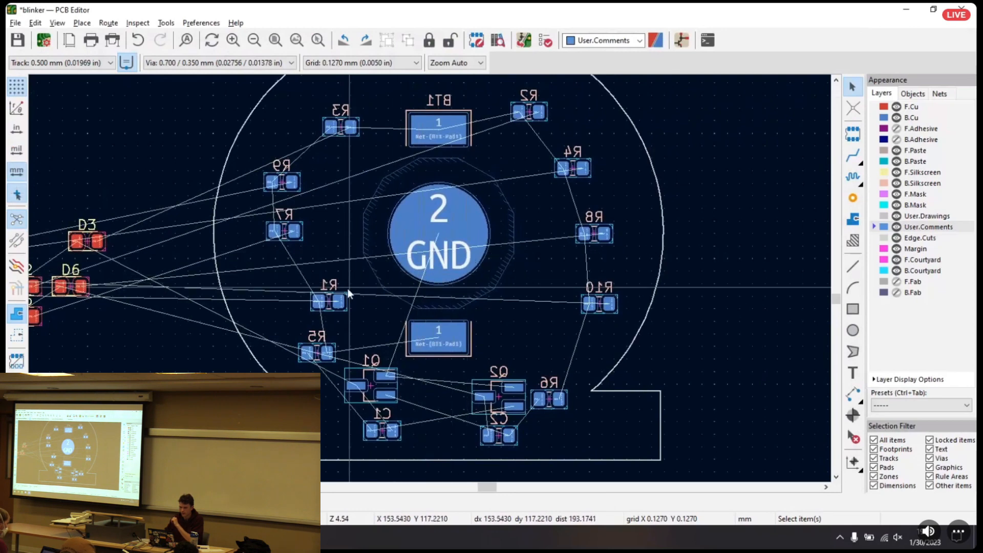
left_click(330, 301)
key("m")
middle_click_drag(339, 174, 334, 225)
left_click(347, 139)
Move R3 just below R1 and R9 below R7, so the left-hand resistors run R1, R3, R7, R9
left_click(340, 177)
key("m")
left_click(312, 200)
left_click(278, 234)
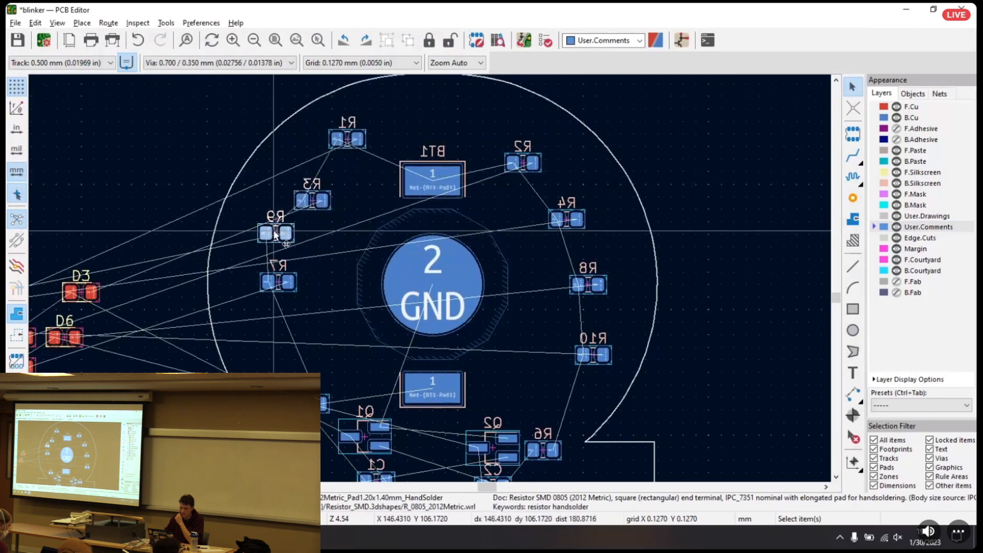
key("m")
left_click(282, 344)
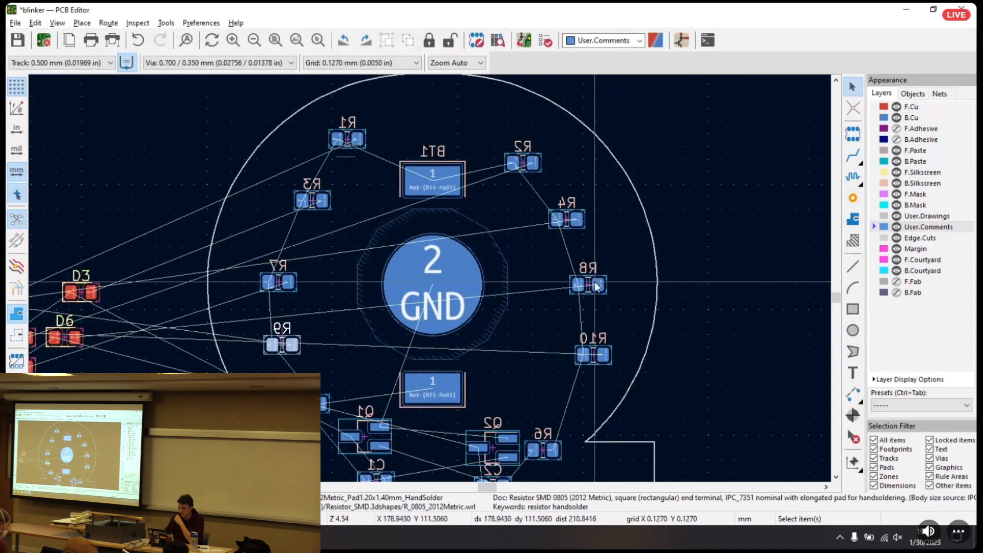
Nudge resistor R5 slightly down in its place below R9
middle_click_drag(534, 340, 563, 234)
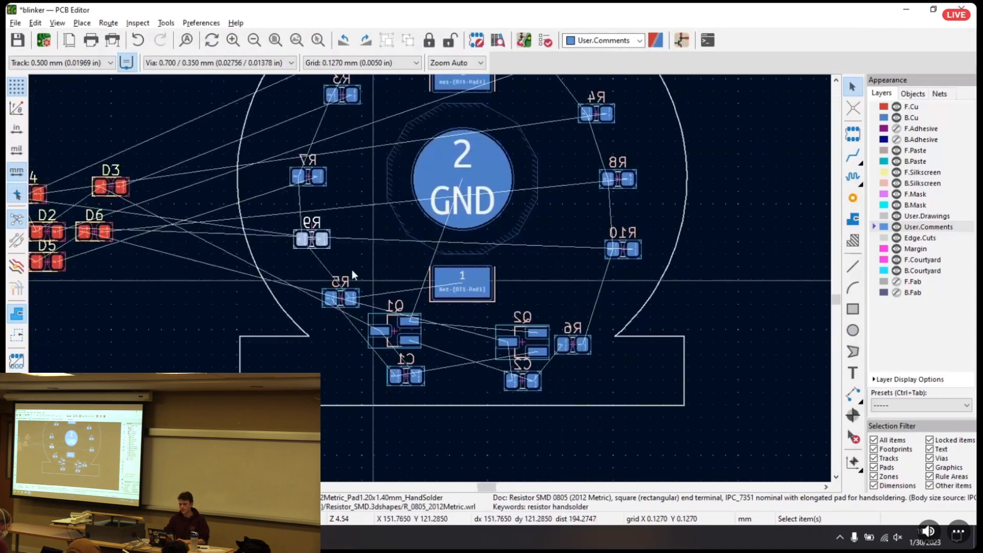
left_click(341, 300)
key("m")
left_click(341, 302)
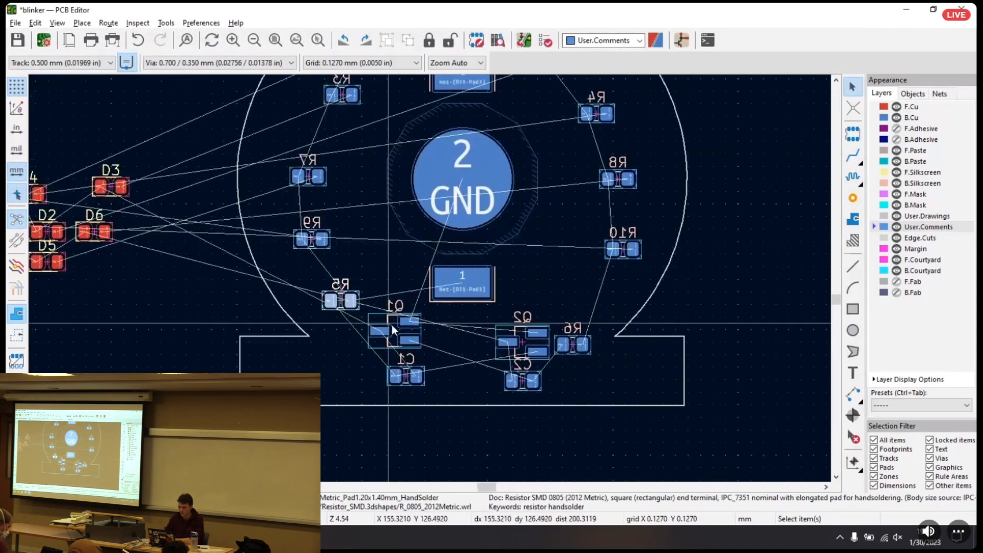
Shift Q1 toward the board's centre and move Q2 level with it, beneath BT1's lower pad
left_click(395, 333)
scroll(517, 352, "up", 2)
middle_click_drag(302, 248, 412, 251)
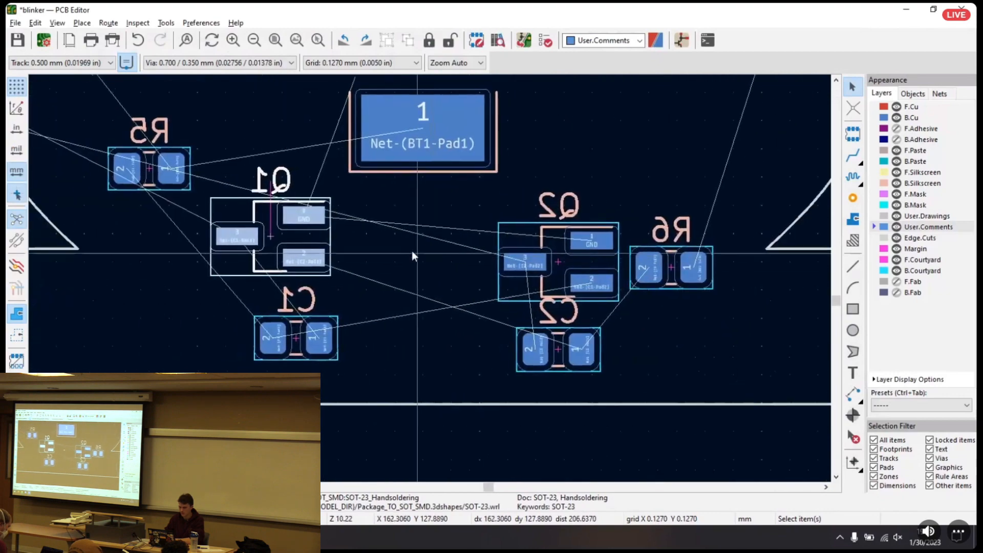
scroll(370, 246, "up", 1)
middle_click_drag(507, 273, 440, 237)
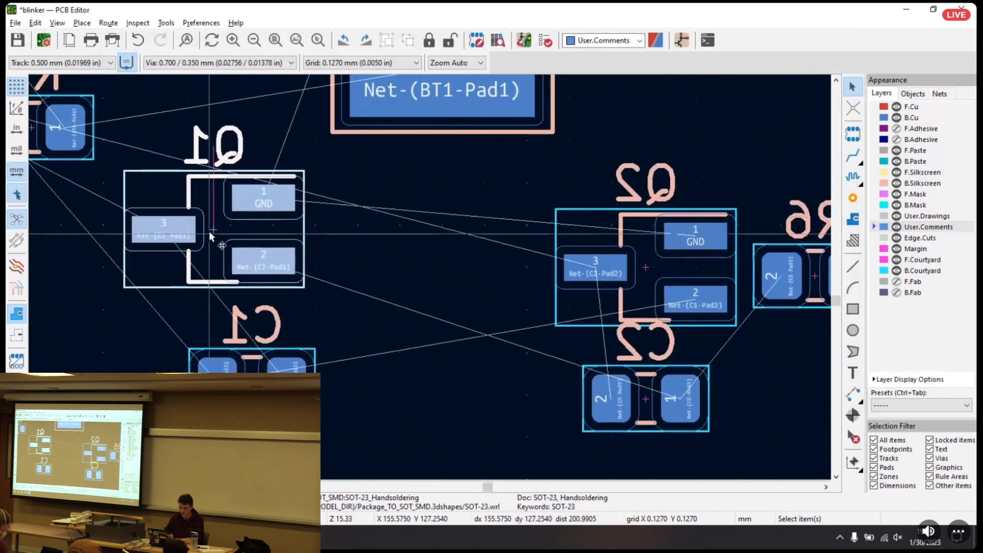
key("m")
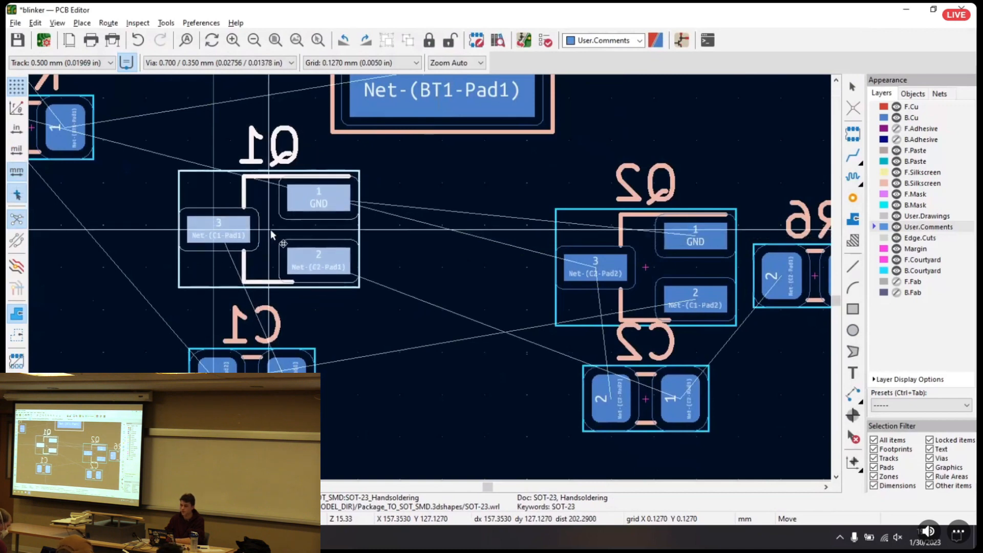
left_click(270, 230)
left_click(645, 264)
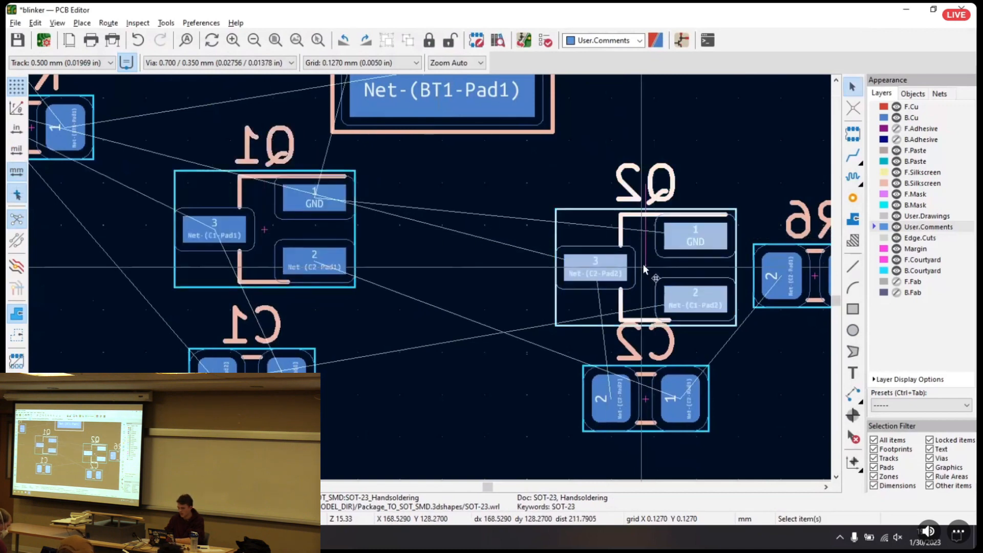
key("m")
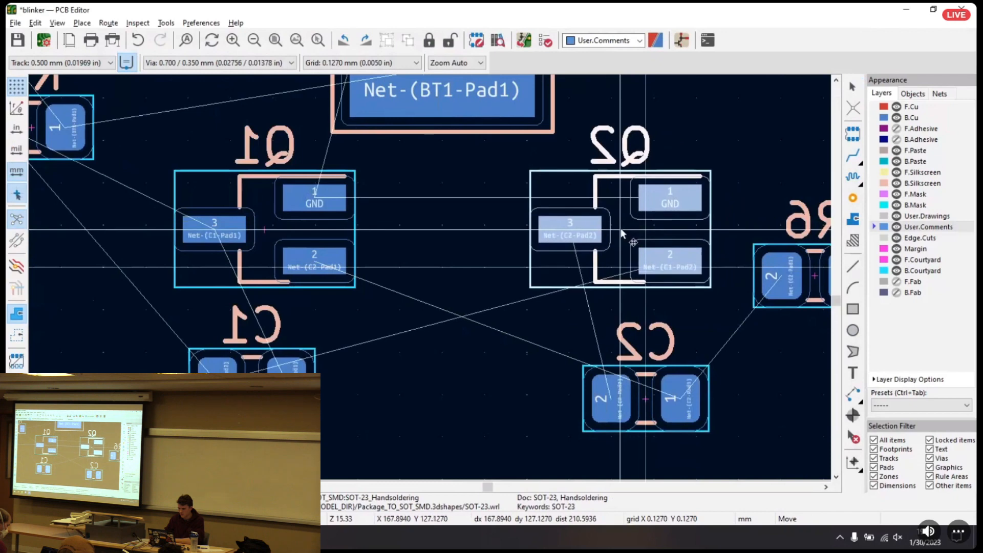
left_click(624, 231)
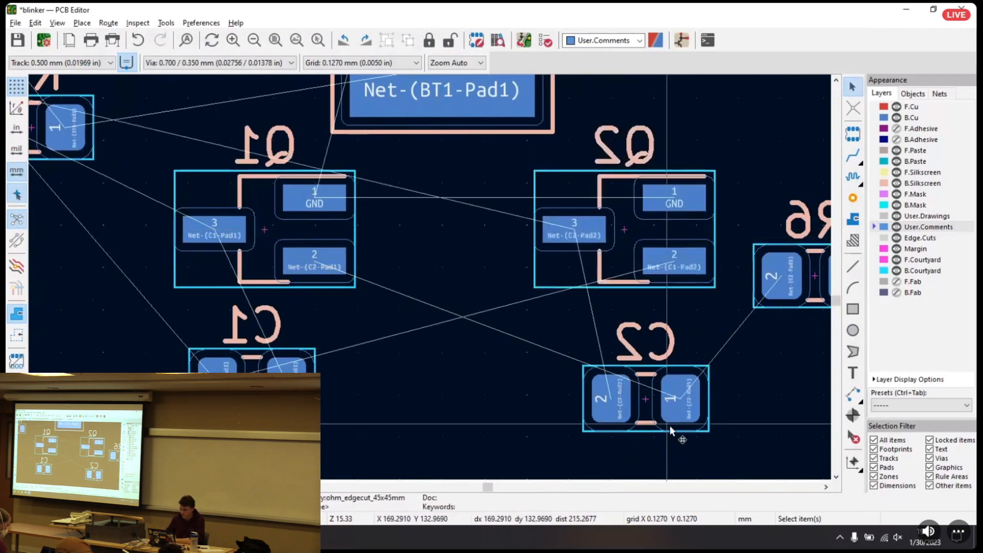
Rotate capacitor C2 to vertical, place it in the gap between Q1 and Q2, and set its reference label above it
left_click_drag(668, 338, 745, 396)
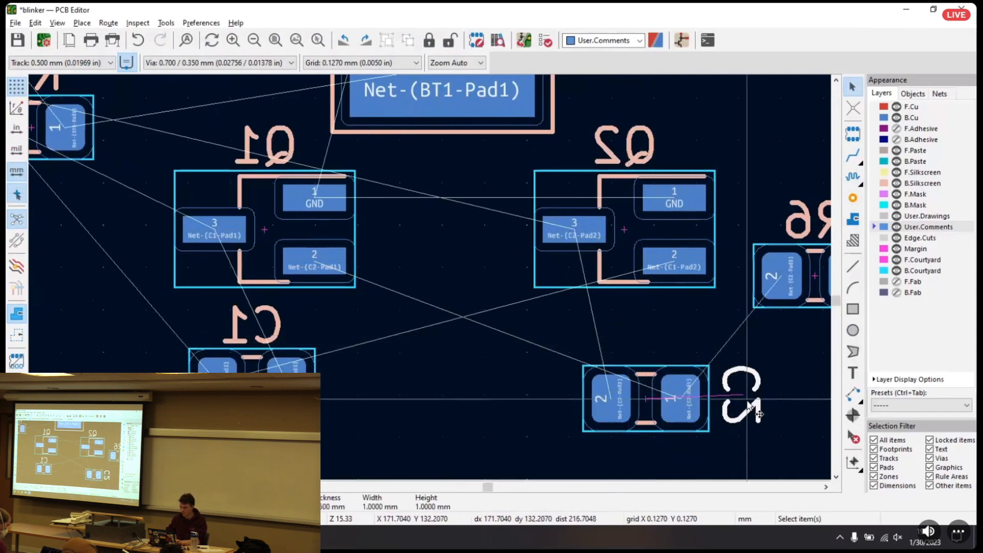
key("m")
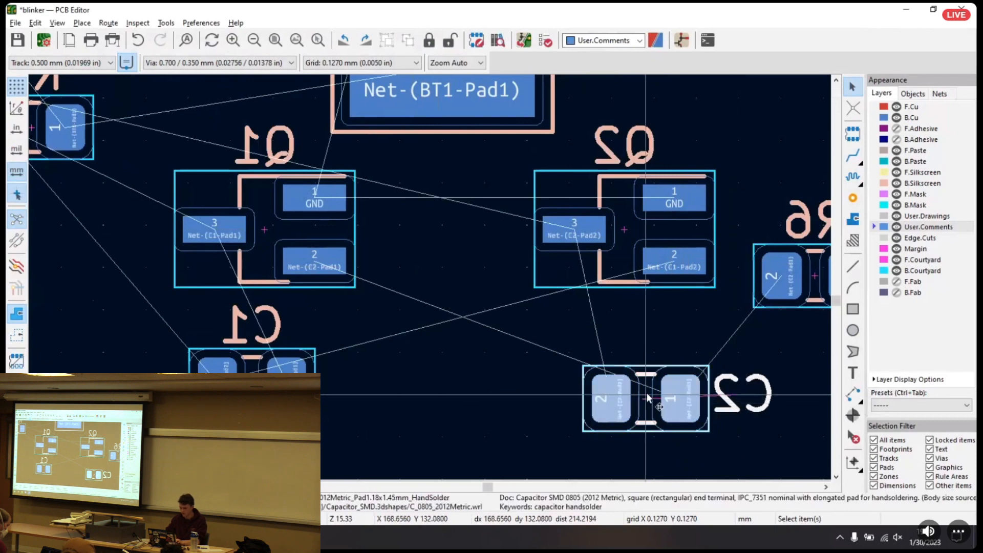
key("r")
left_click(442, 351)
left_click(451, 271)
key("r")
key("m")
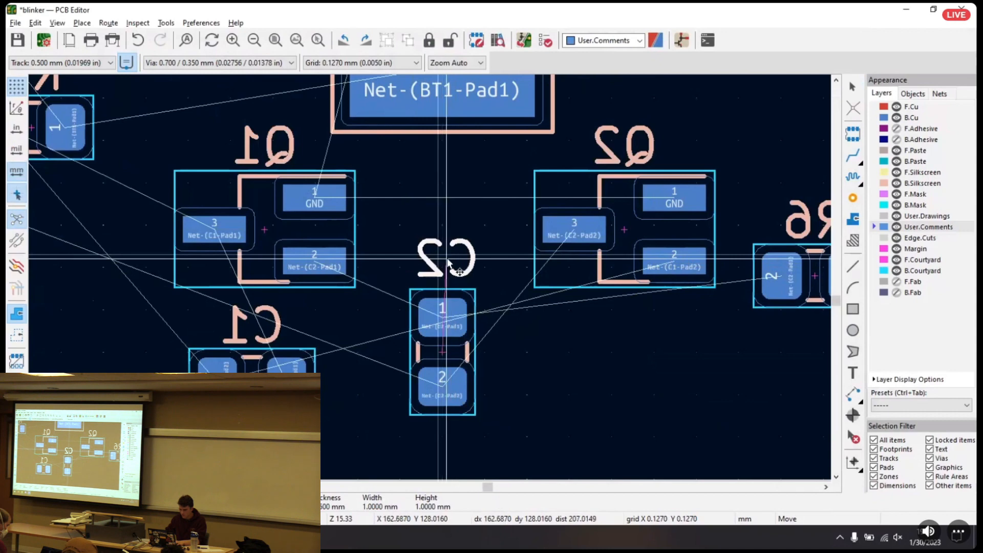
left_click(443, 263)
left_click(445, 355)
key("m")
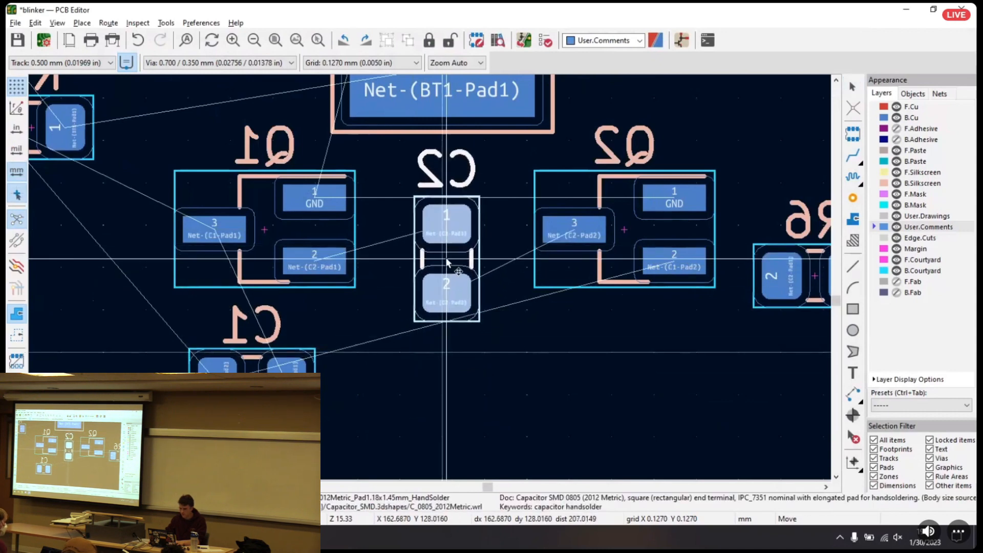
left_click(447, 263)
Move Q1 and Q2 in close on either side of C2, level with each other
left_click(266, 234)
key("m")
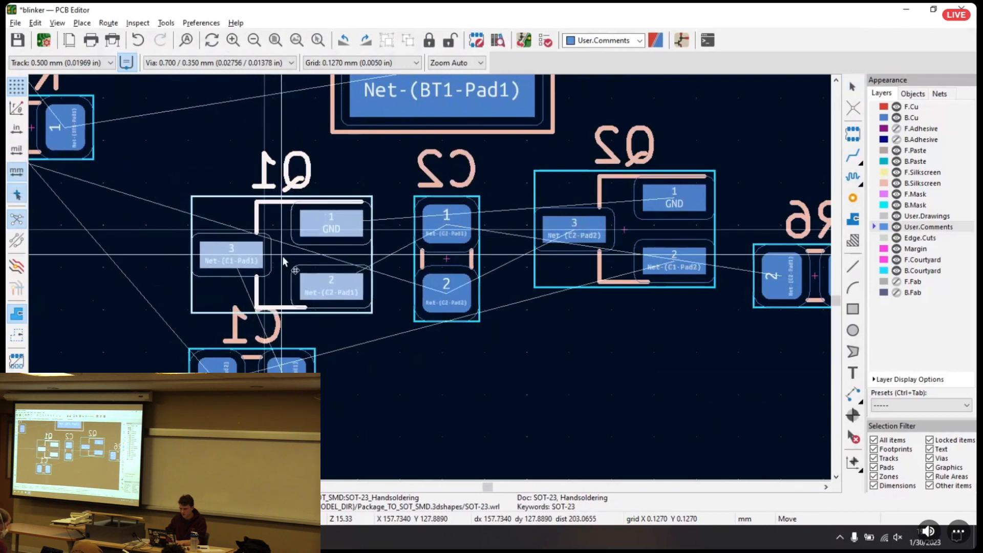
left_click(306, 270)
left_click(634, 231)
key("m")
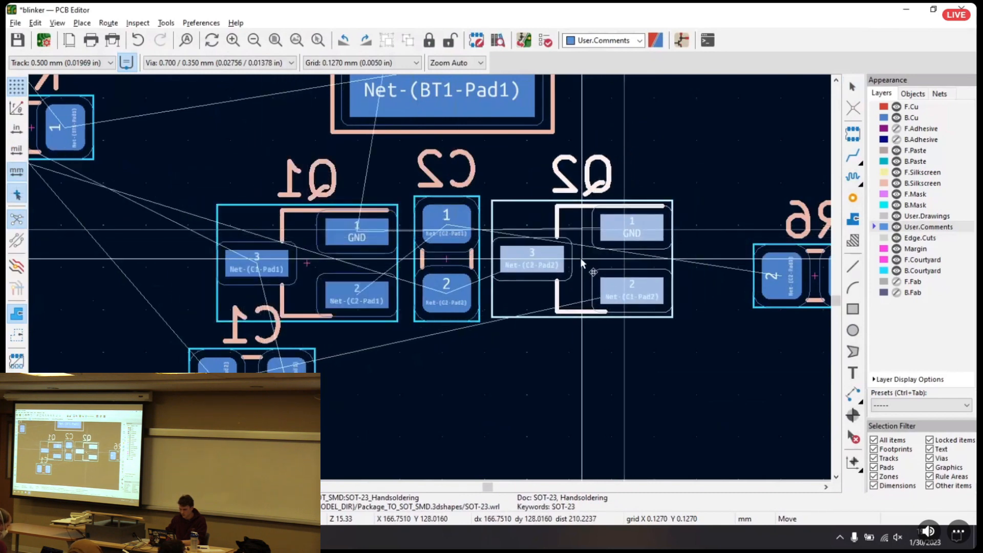
left_click(585, 262)
Rotate C2 by 180° so pad 2 is uppermost, and put its reference label back above it
left_click(440, 254)
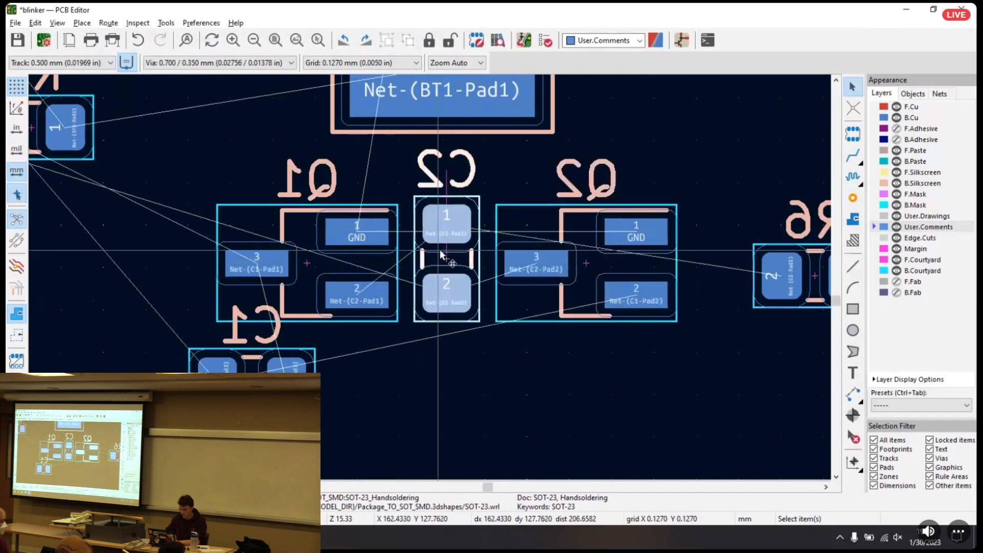
key("r")
key("r")
left_click(474, 357)
key("m")
left_click(447, 171)
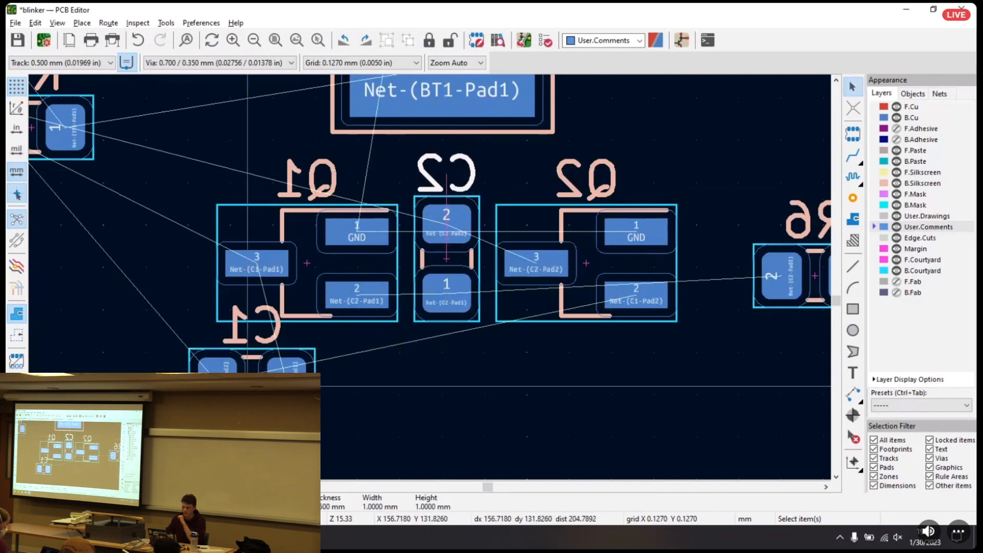
Place capacitor C1 horizontally close beneath C2, with its reference label on the side nearest R5
left_click(247, 383)
key("m")
left_click(446, 420)
left_click(467, 363)
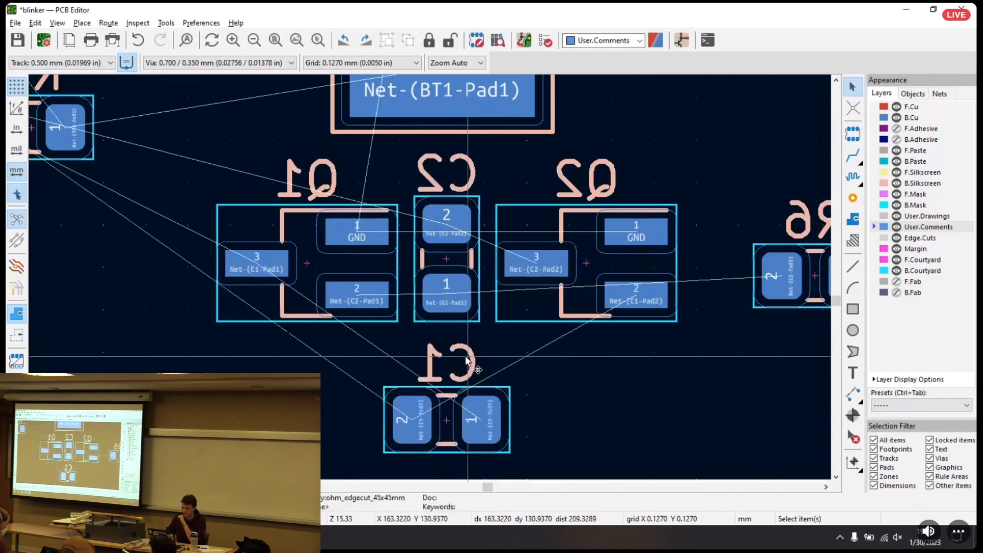
key("m")
key("Escape")
left_click(471, 357)
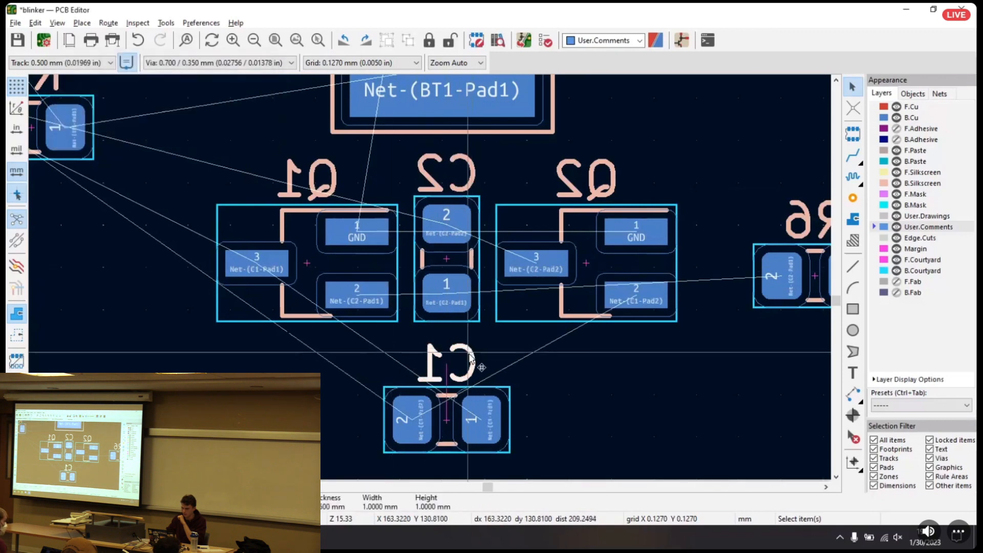
key("m")
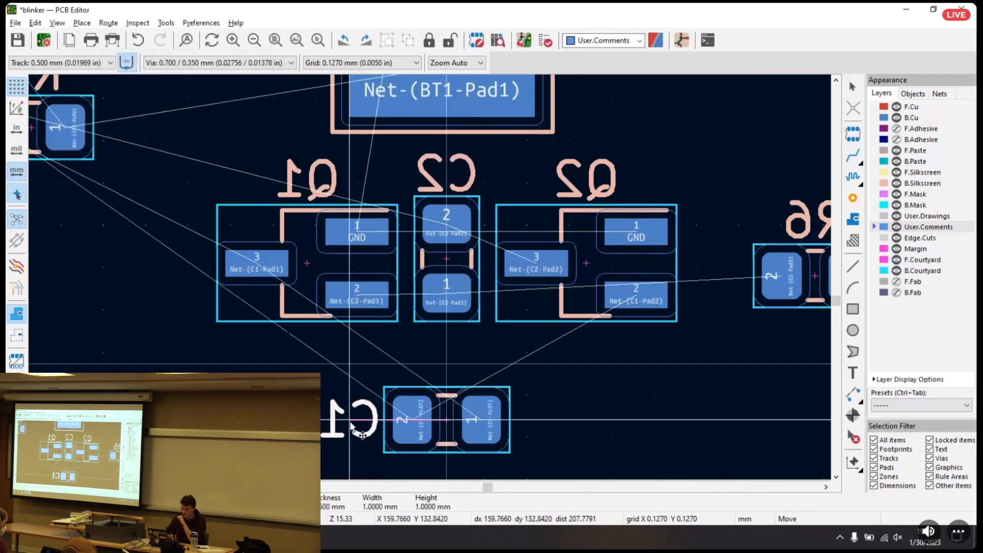
left_click(351, 424)
left_click(444, 420)
key("m")
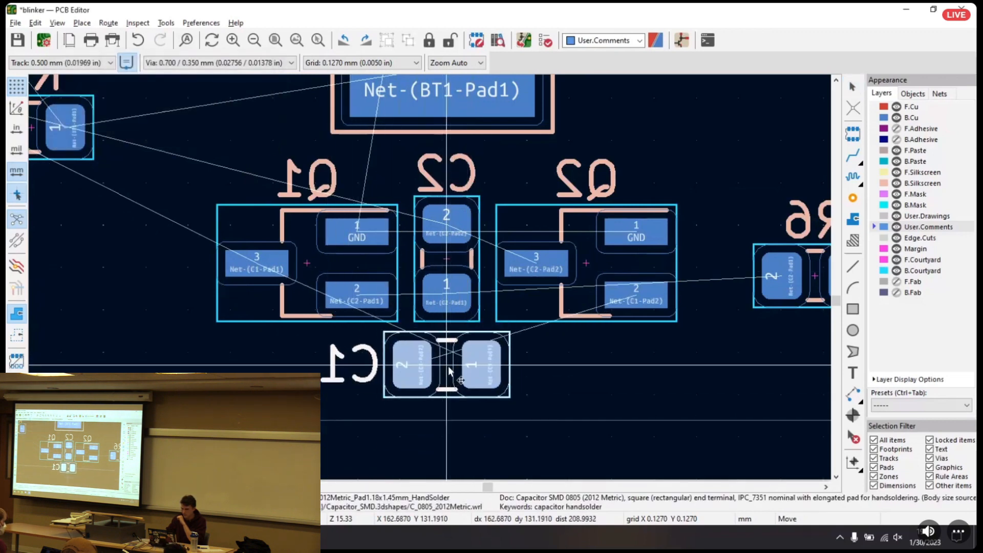
left_click(445, 366)
Try to route a single B.Cu track from BT1's round GND pad to Q1's GND pad, passing around BT1's lower pad
scroll(429, 277, "down", 2)
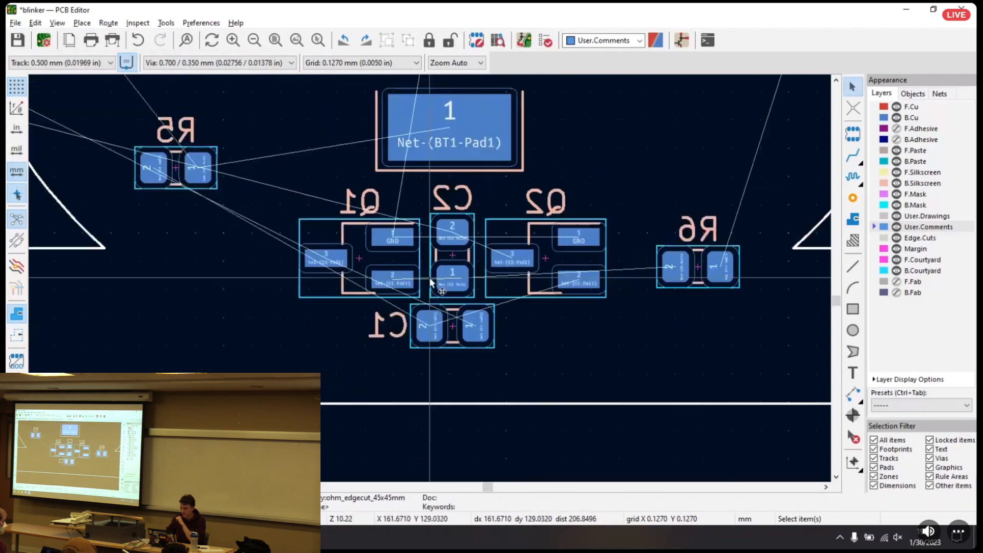
scroll(429, 277, "down", 8)
scroll(430, 282, "up", 6)
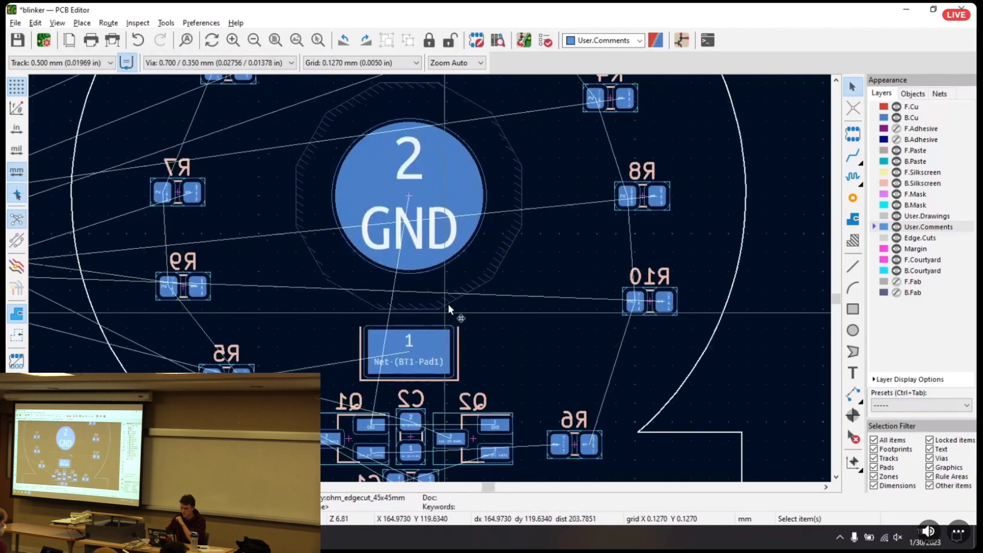
scroll(448, 308, "down", 2)
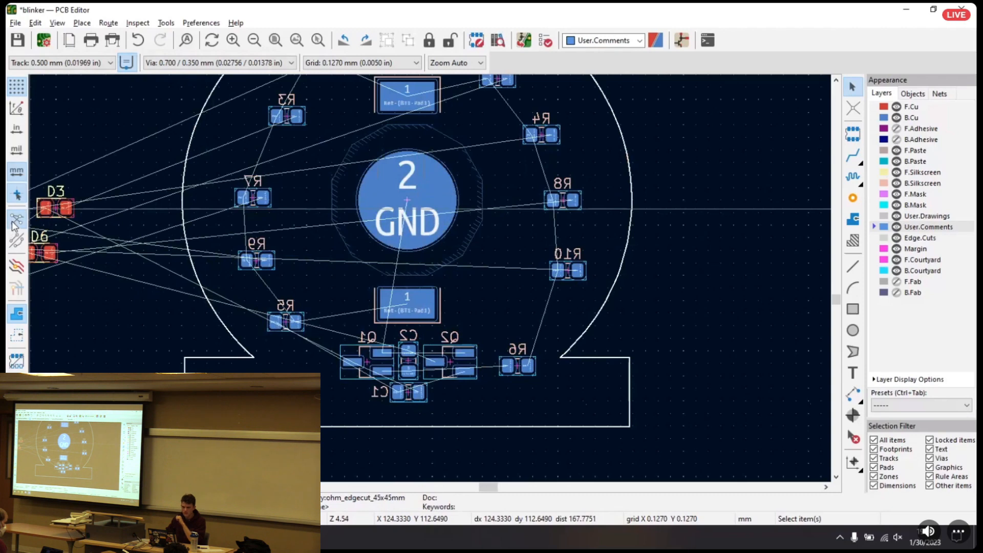
middle_click_drag(99, 269, 238, 281)
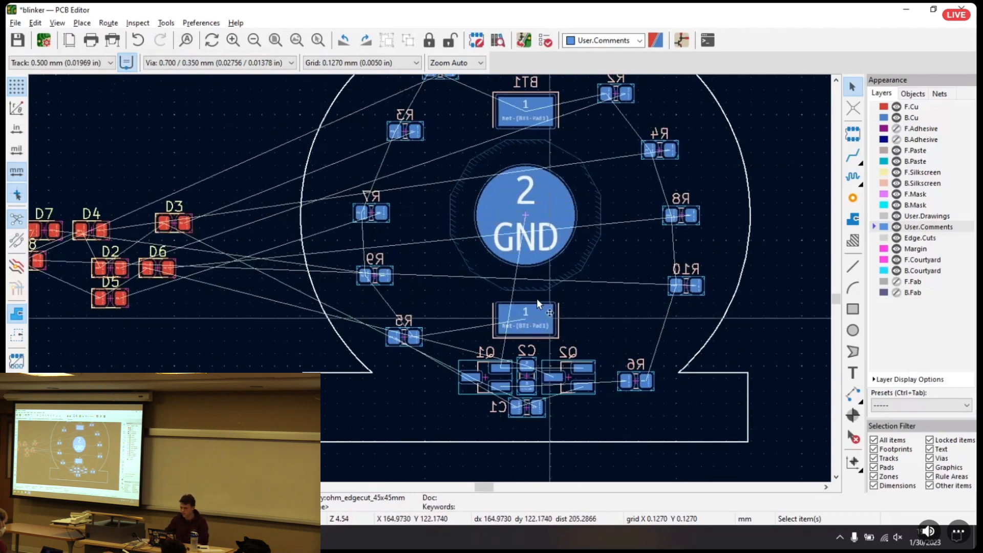
scroll(537, 299, "up", 3)
middle_click_drag(450, 308, 468, 261)
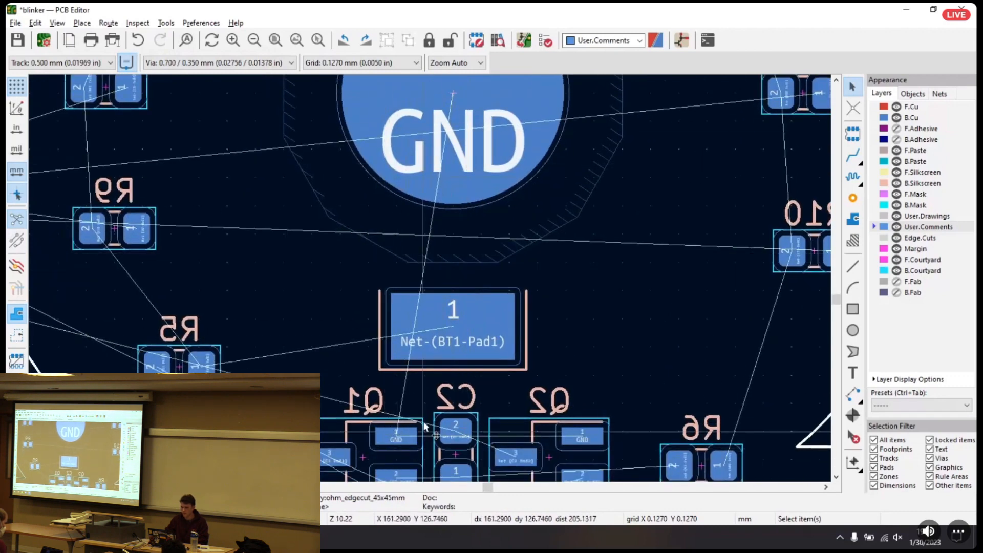
left_click(852, 154)
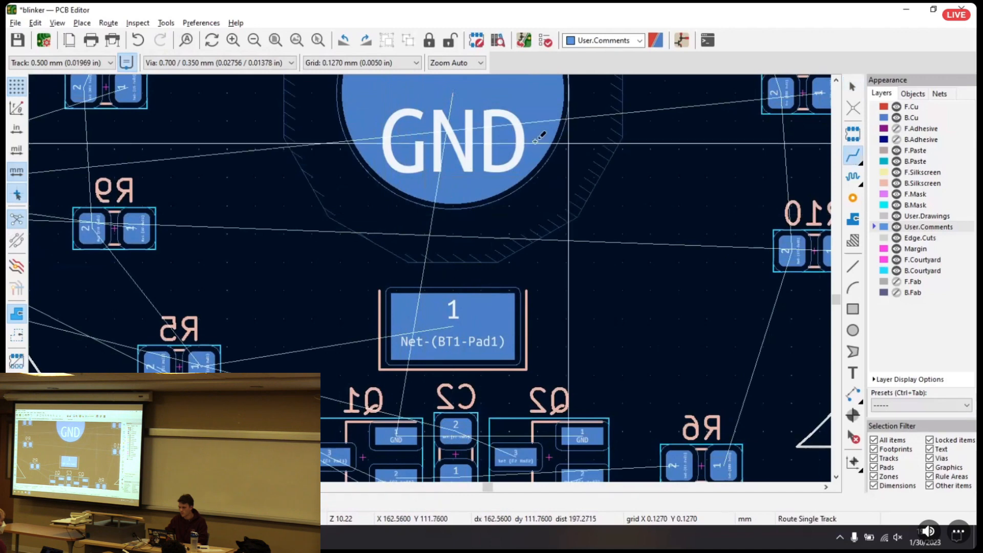
left_click(453, 94)
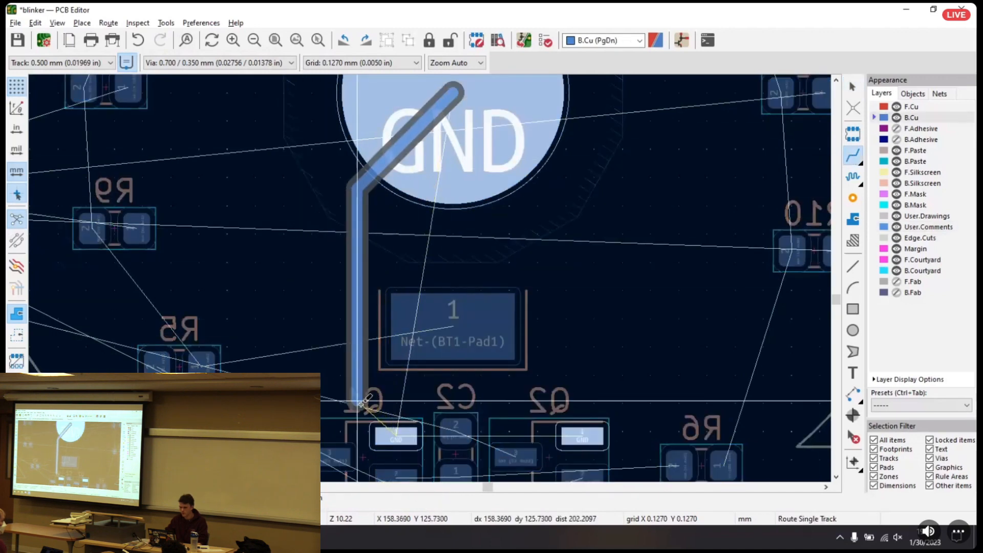
left_click(396, 436)
scroll(396, 437, "down", 5)
scroll(429, 277, "up", 5)
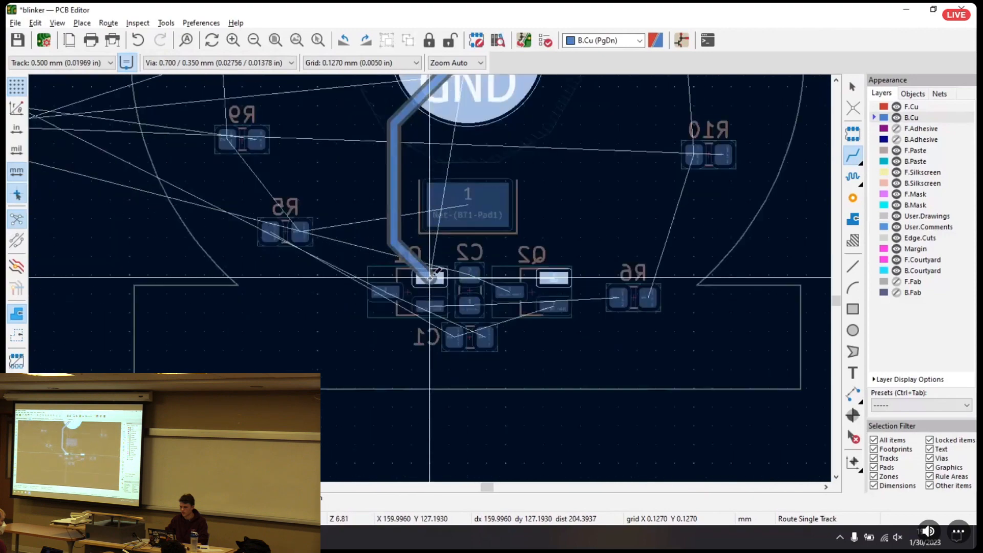
key("Escape")
middle_click_drag(406, 152, 377, 307)
key("Escape")
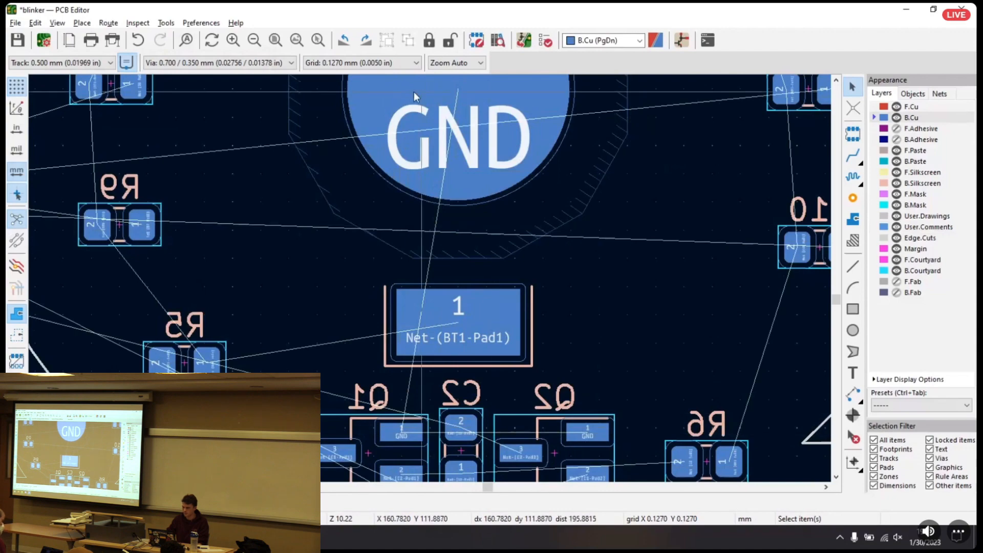
scroll(441, 355, "down", 2)
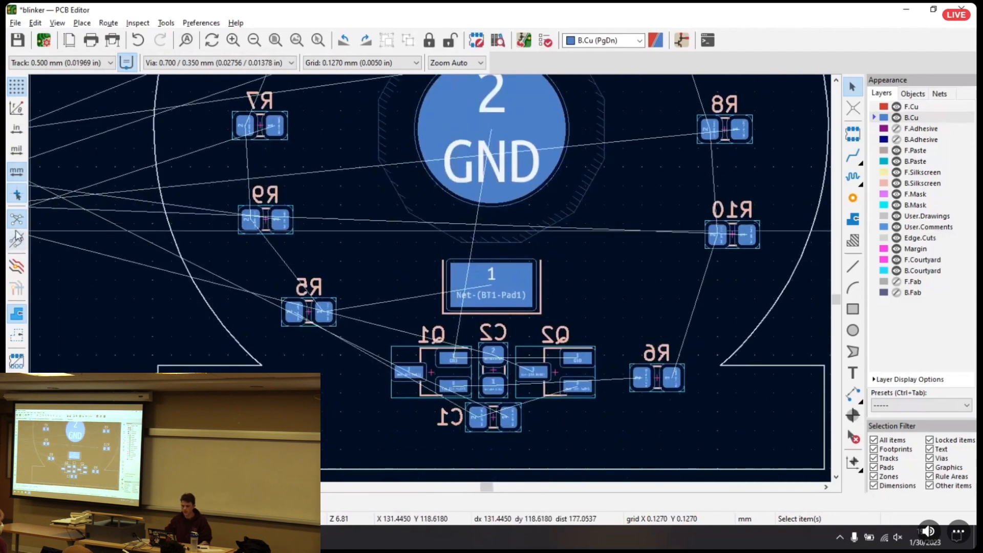
Hide the board's ratsnest lines and turn them back on
left_click(18, 221)
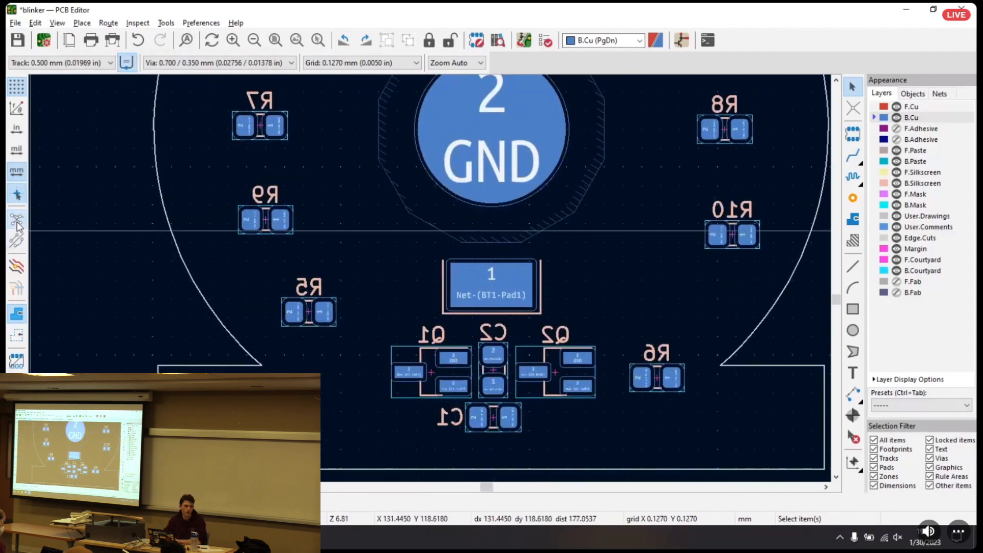
left_click(15, 223)
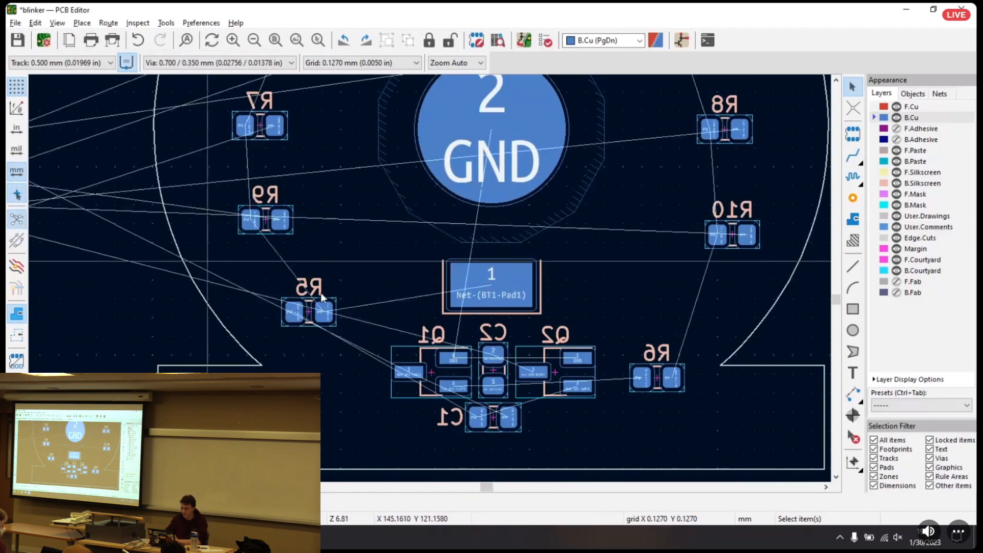
Rotate capacitor C2 by 180° so that its pad 1 is uppermost
scroll(426, 352, "up", 8)
scroll(417, 286, "down", 3)
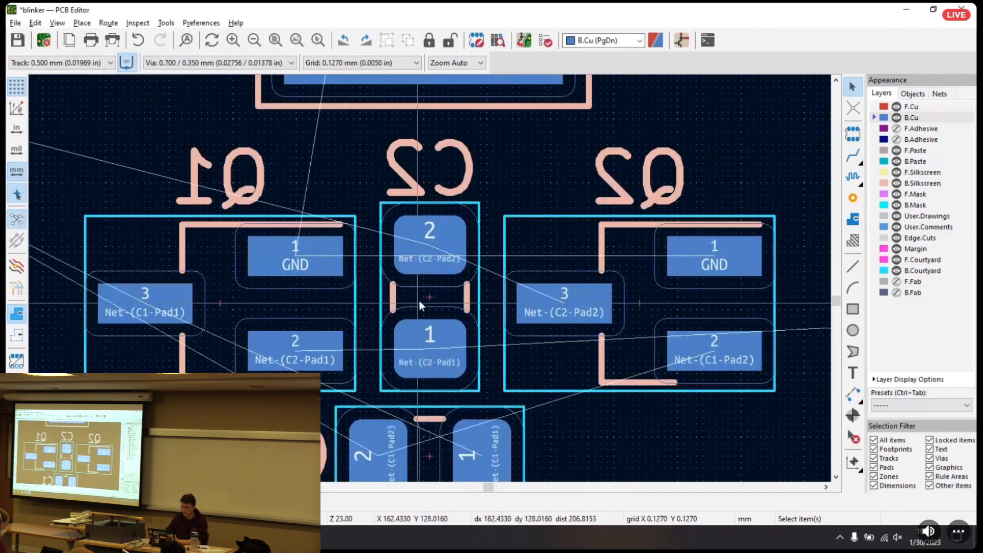
left_click(428, 299)
key("r")
key("r")
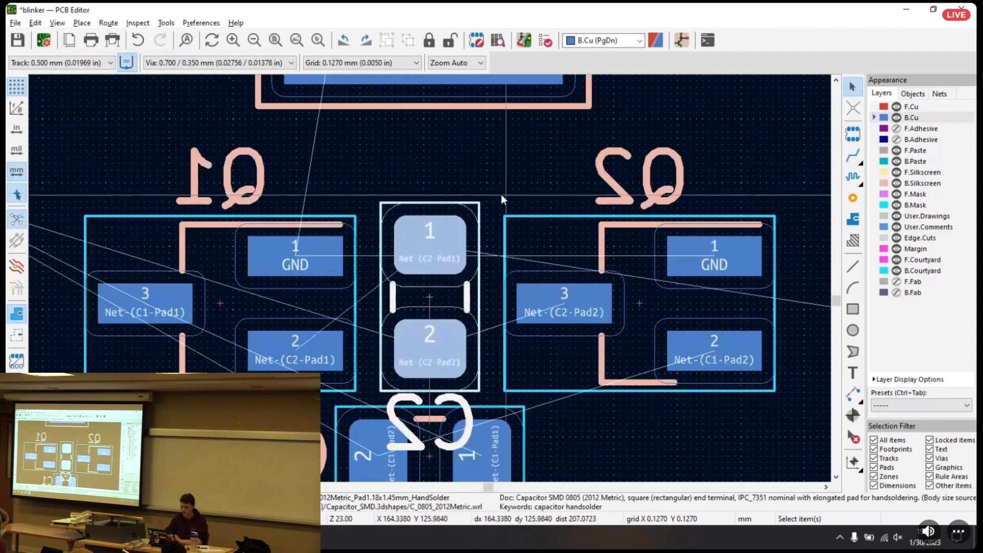
left_click(488, 211)
left_click(427, 242)
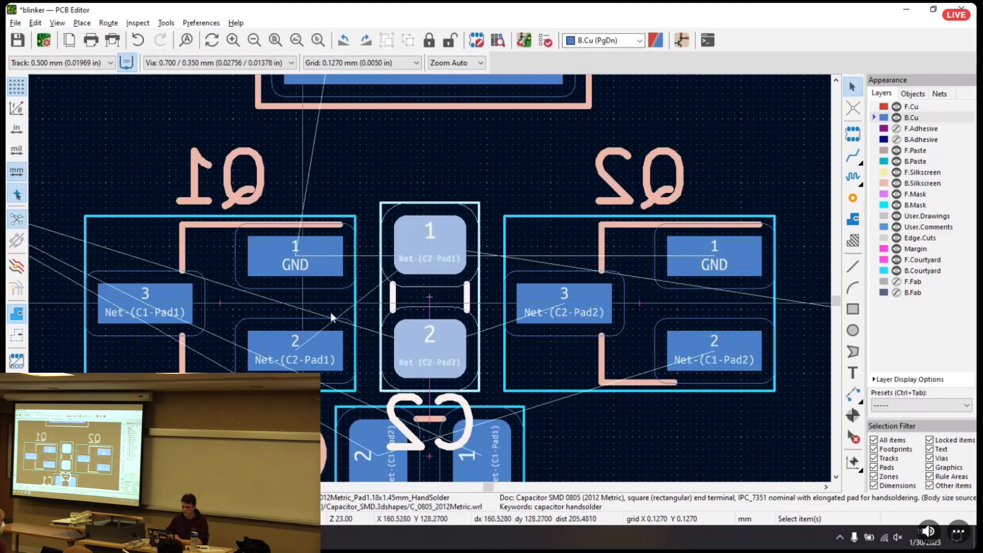
key("Escape")
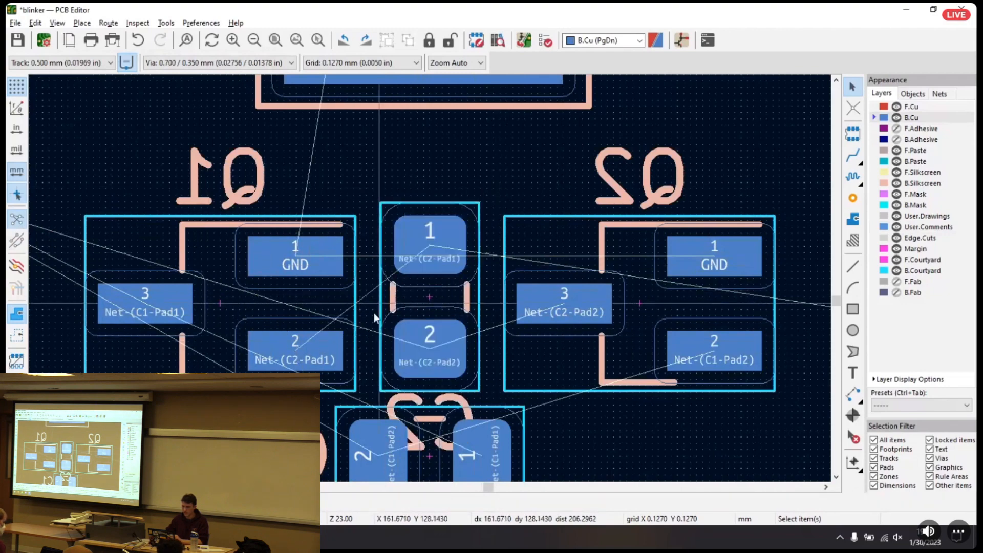
Turn C2 another 180° so that its pad 2 is uppermost again
left_click(425, 301)
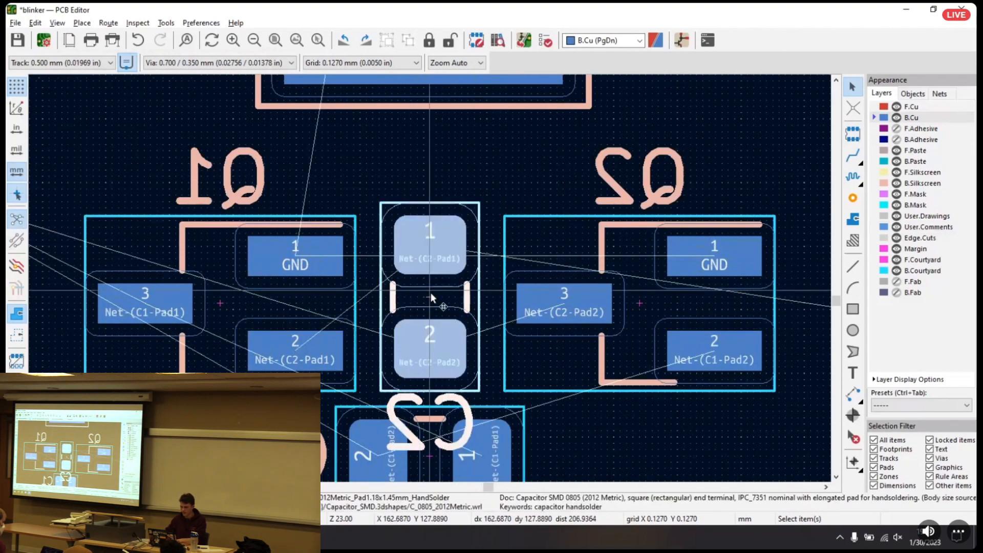
key("r")
key("r")
key("Escape")
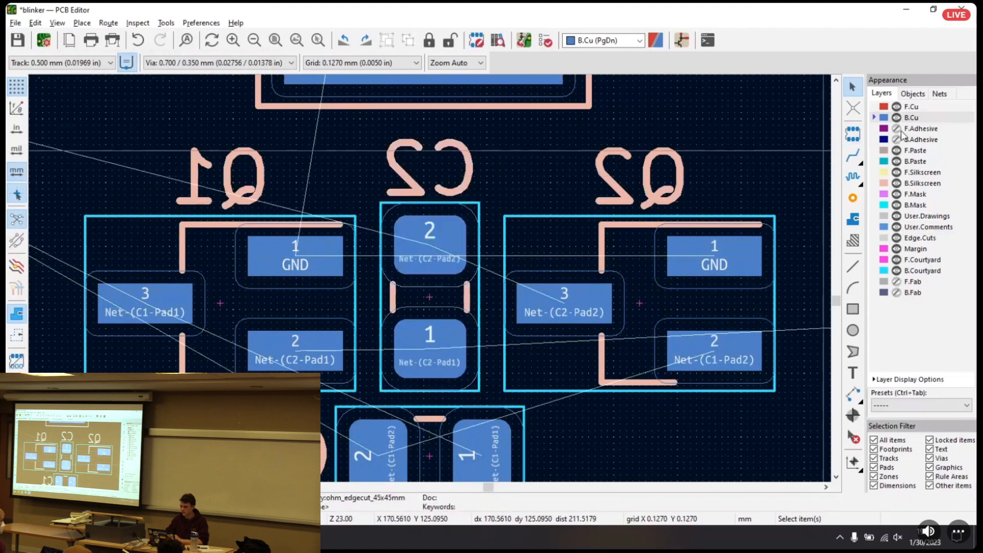
Try B.Cu tracks from C2 pad 2 to Q2 pad 3 and from Q1 pad 2 to C2 pad 1, and undo both
left_click(852, 156)
left_click(430, 236)
left_click(546, 291)
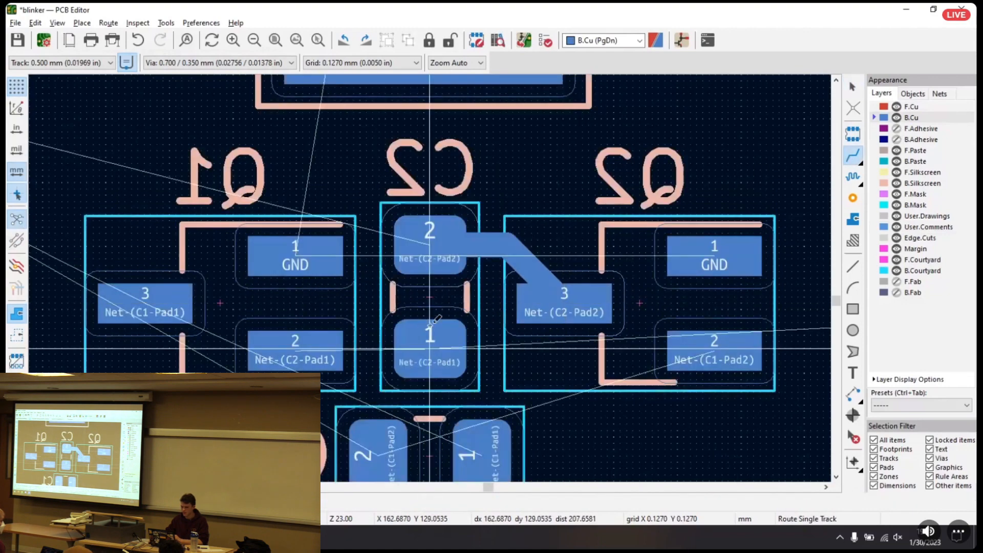
left_click(317, 350)
left_click(429, 350)
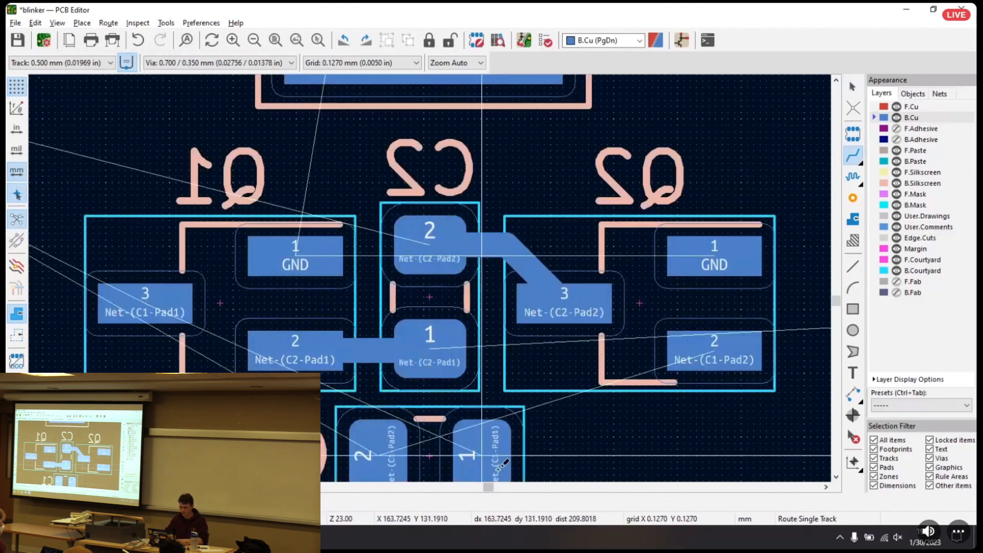
key("Escape")
key("ctrl+z")
key("ctrl+z")
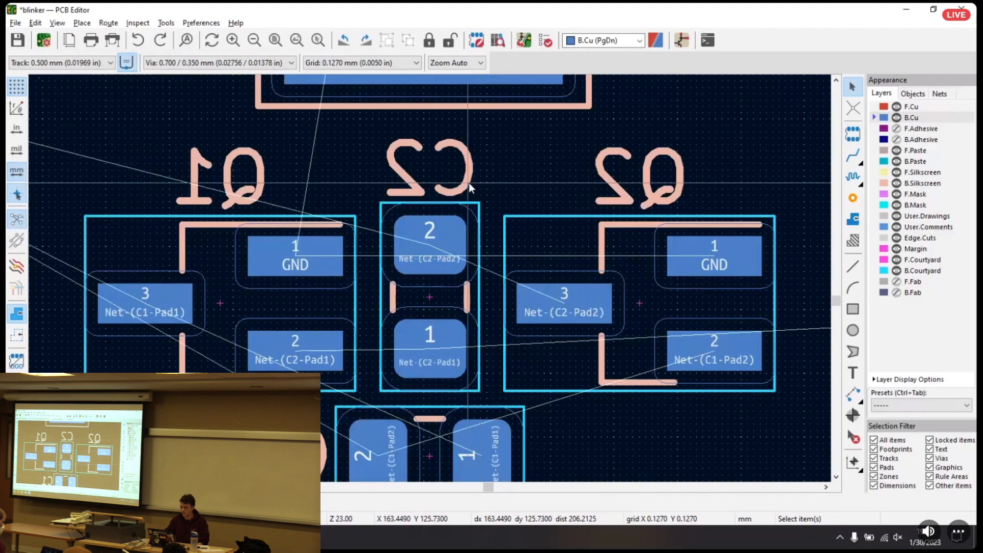
Move resistor R6 beneath Q2, roughly level with C1
scroll(478, 180, "down", 3)
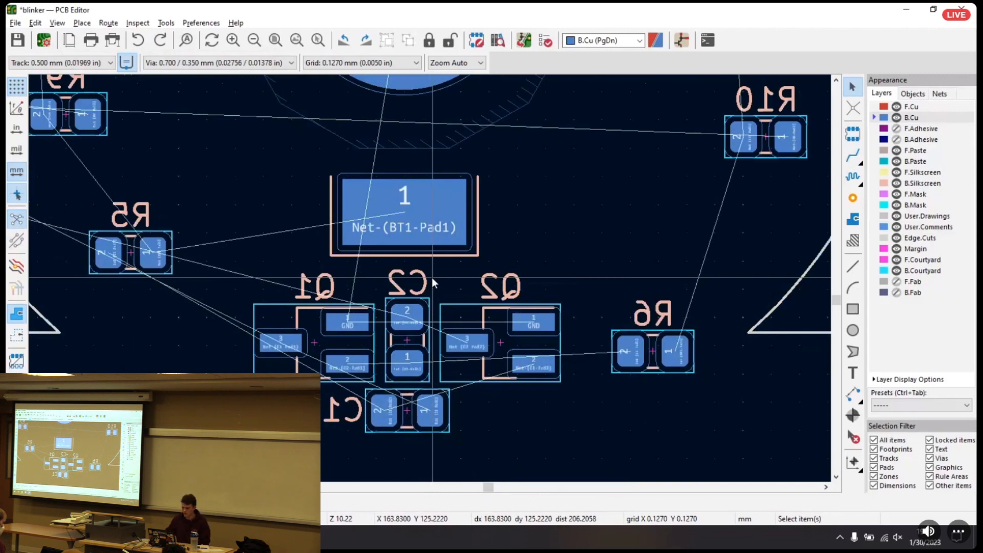
left_click(648, 353)
left_click_drag(648, 353, 577, 423)
left_click(577, 423)
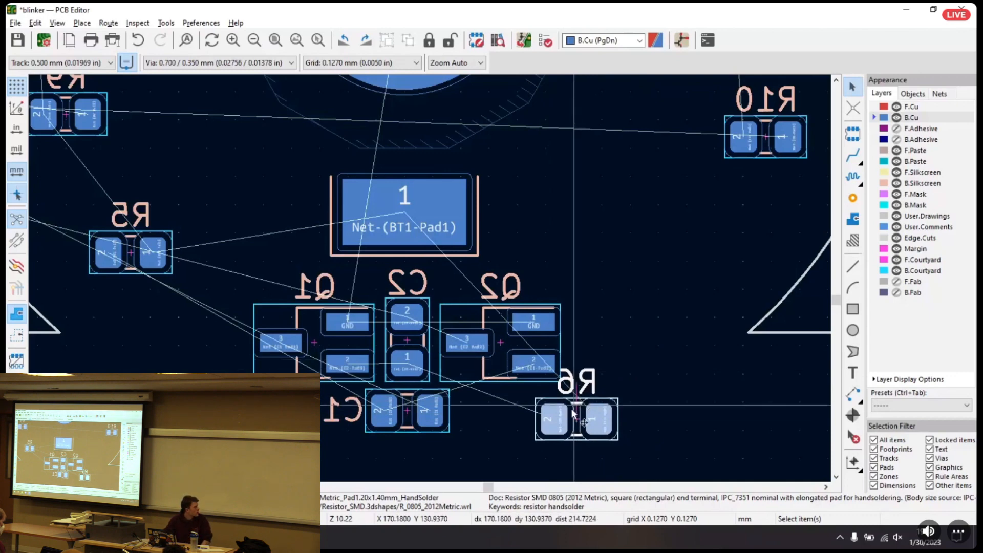
key("m")
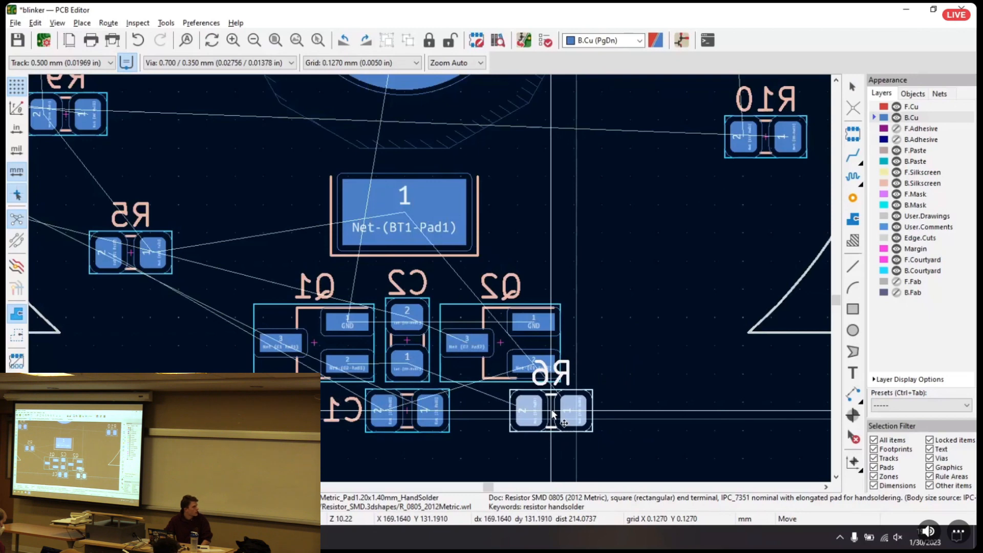
left_click(563, 404)
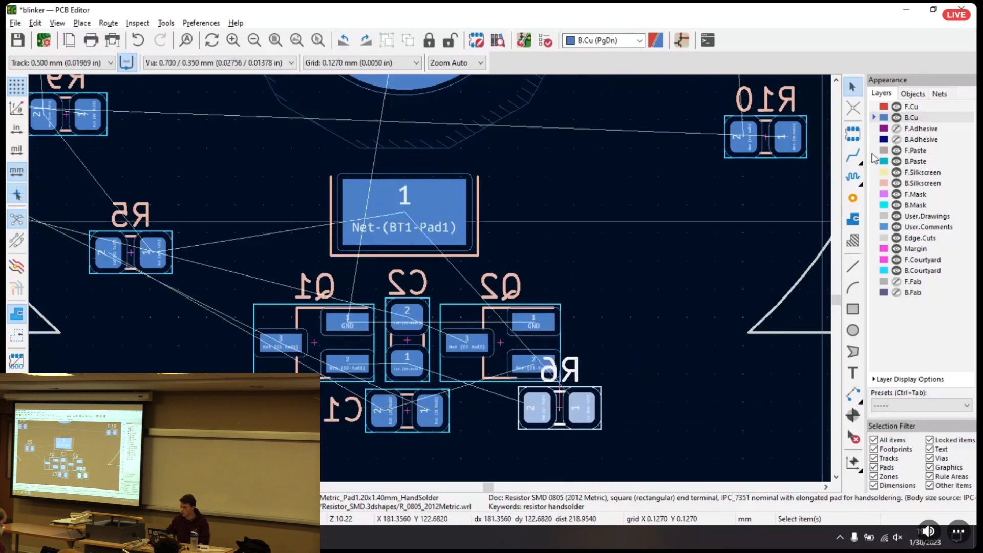
Try routing a B.Cu track from Q2 pad 2 beneath C1 to C1 pad 2, start another from R6 pad 2, and undo the routing
left_click(854, 156)
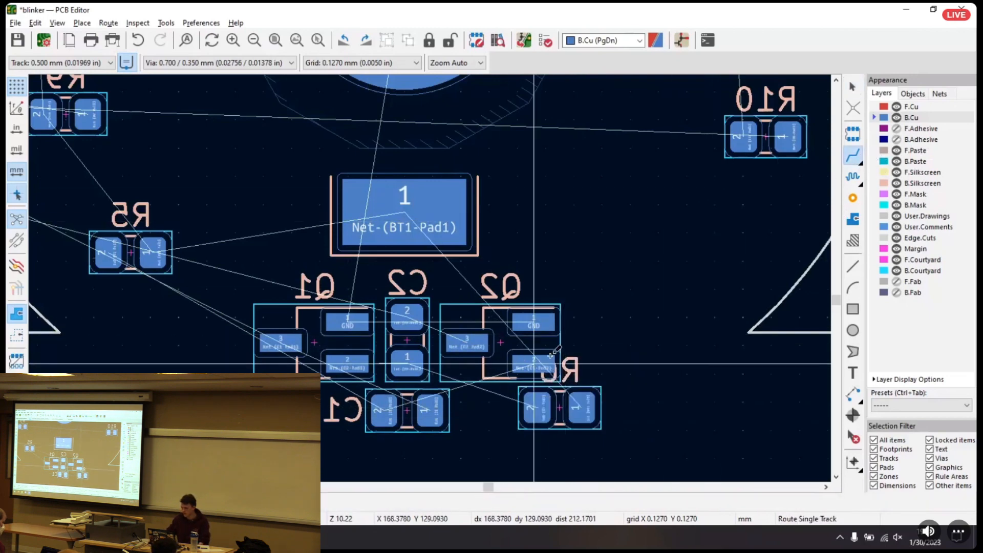
left_click(533, 361)
left_click(386, 409)
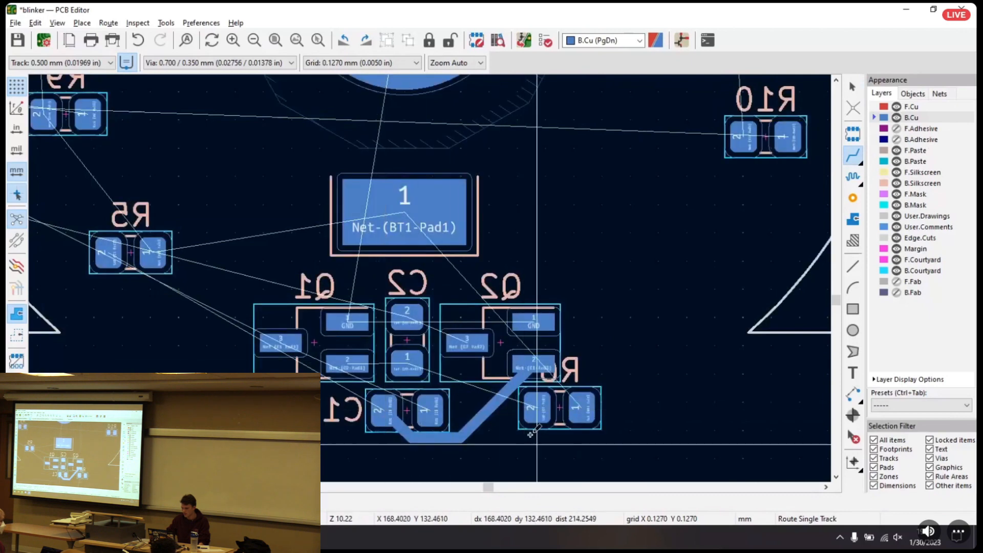
left_click(537, 407)
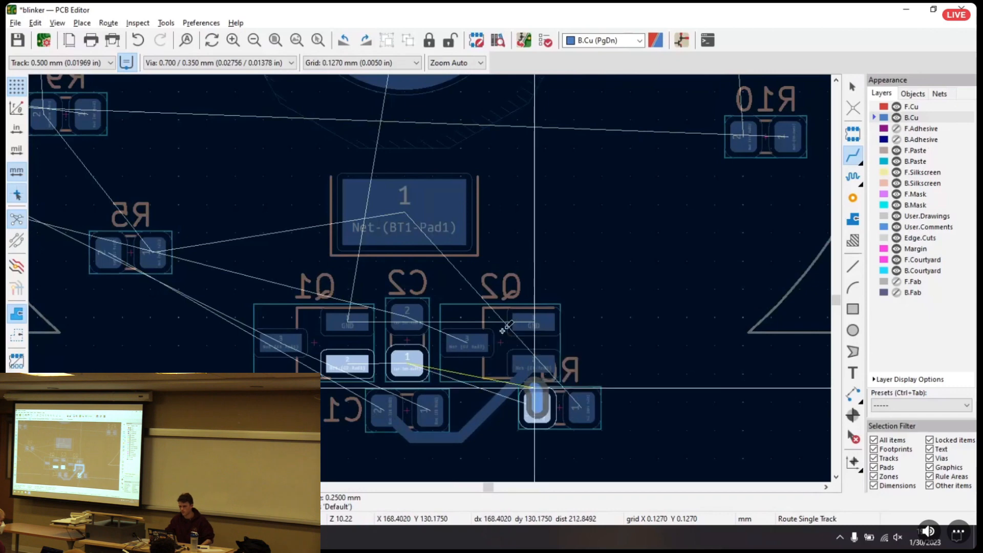
key("Escape")
key("Escape")
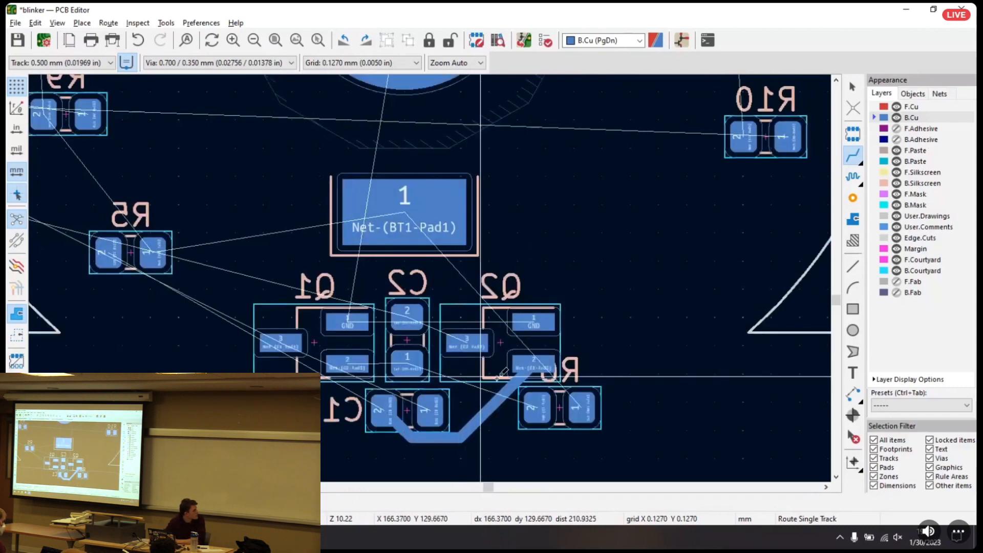
key("ctrl+z")
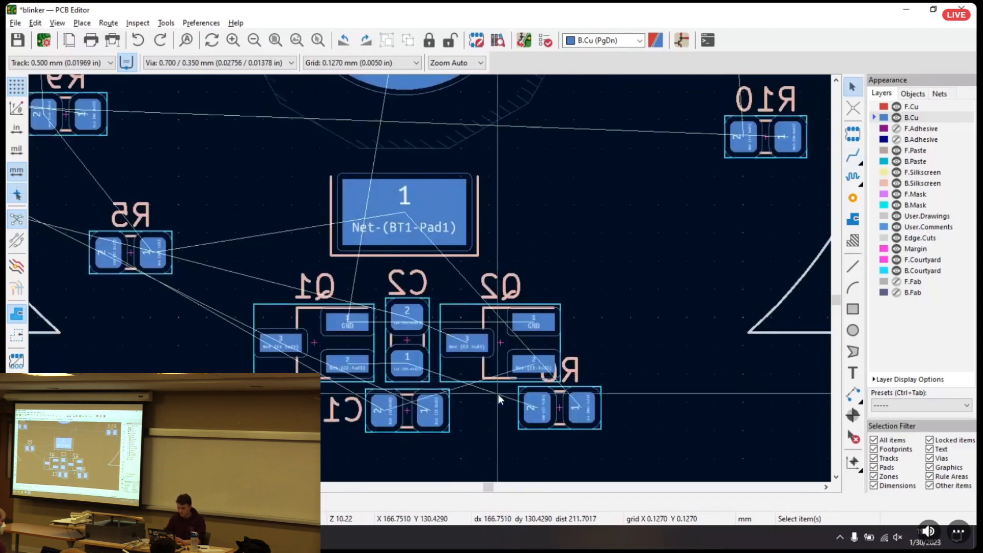
scroll(450, 337, "down", 2)
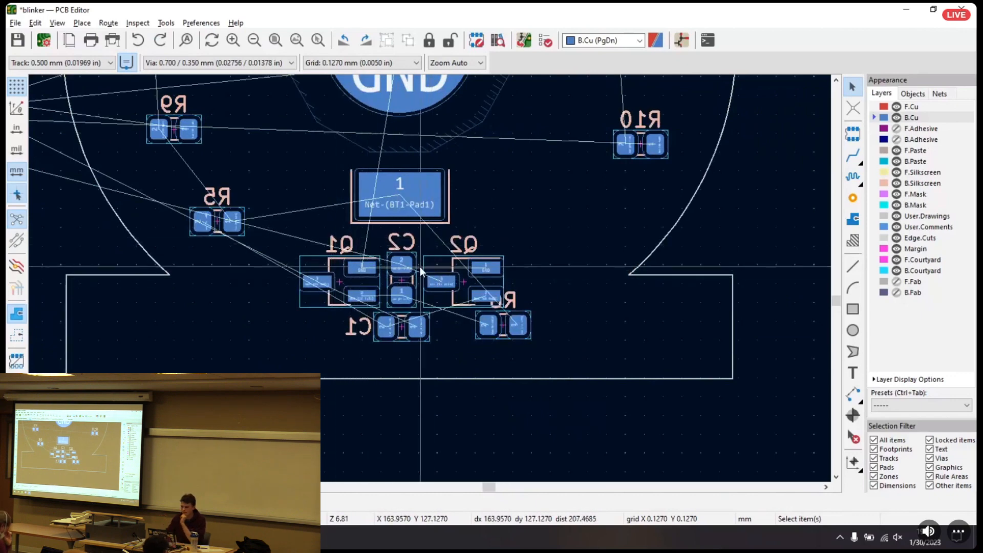
scroll(420, 267, "up", 2)
left_click(408, 295)
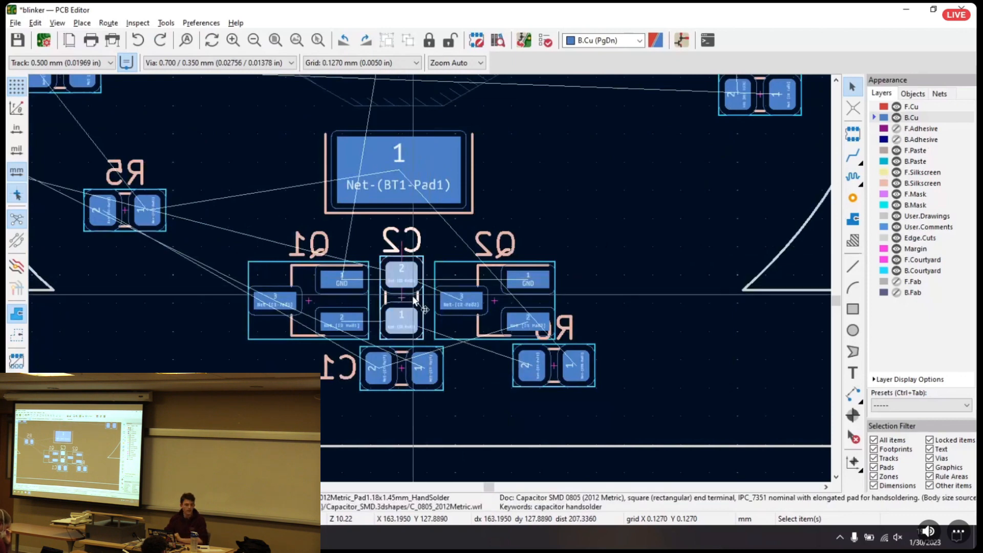
right_click(408, 296)
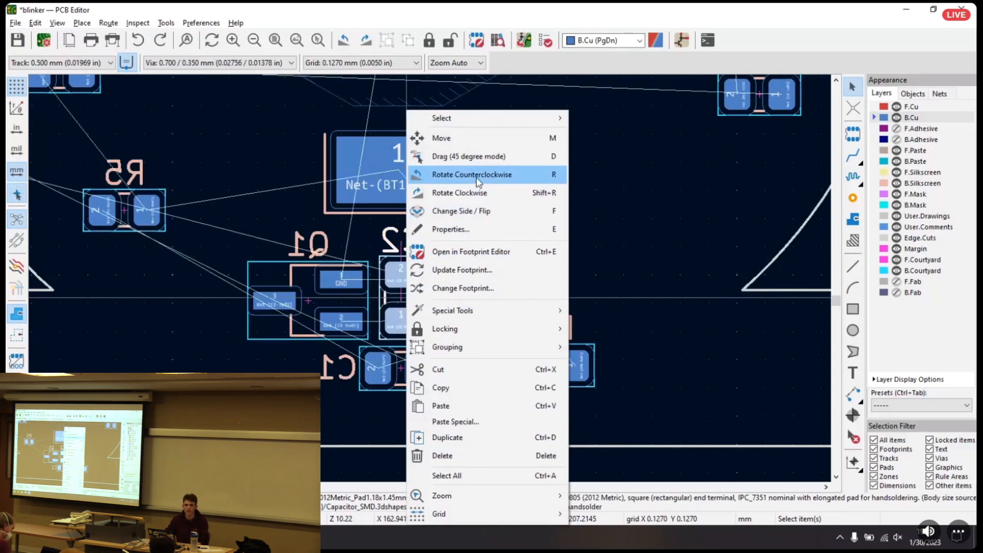
left_click(666, 221)
left_click(402, 301)
left_click(408, 244)
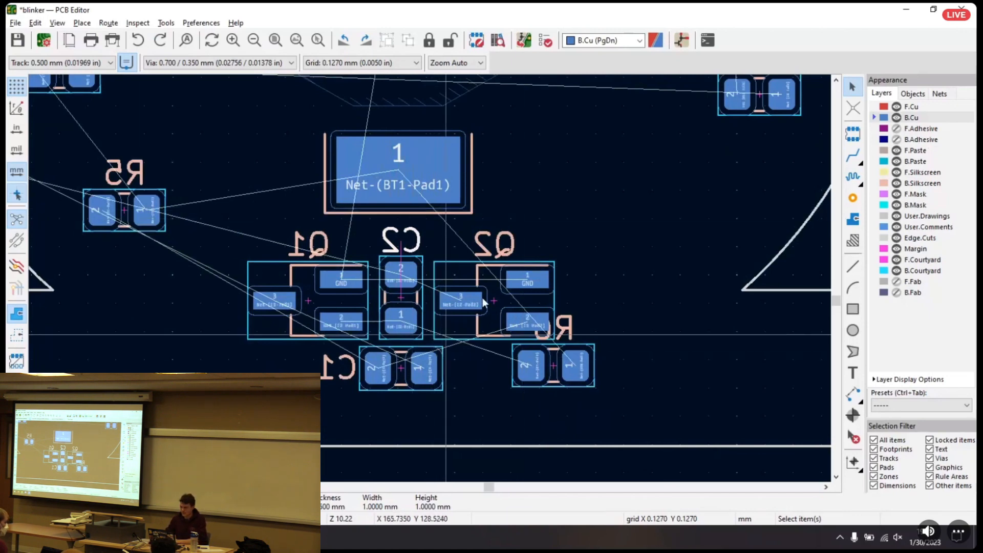
right_click(592, 140)
left_click(580, 288)
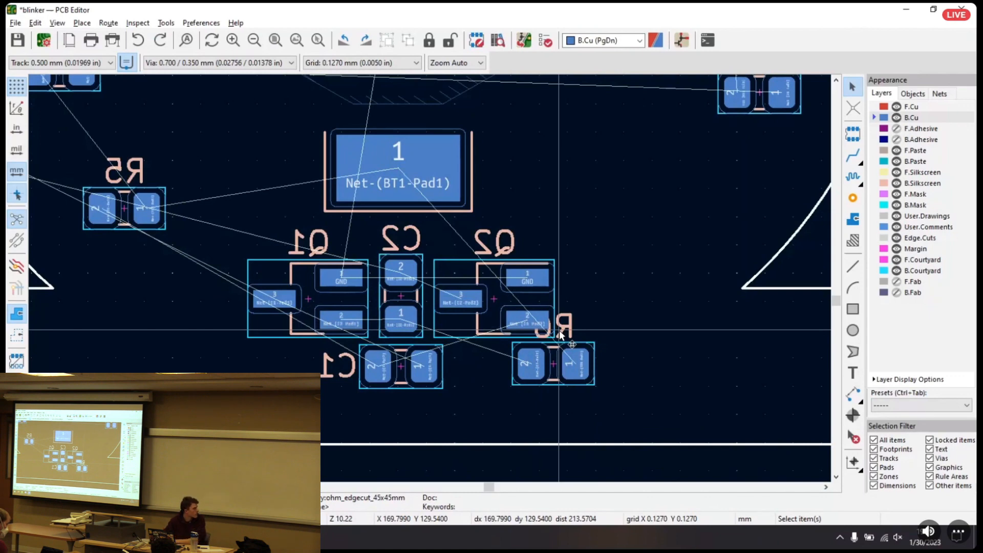
Move R6 up beside BT1's pad 1, and bring R5 in close on the opposite side of that pad
left_click(555, 367)
left_click_drag(555, 367, 593, 191)
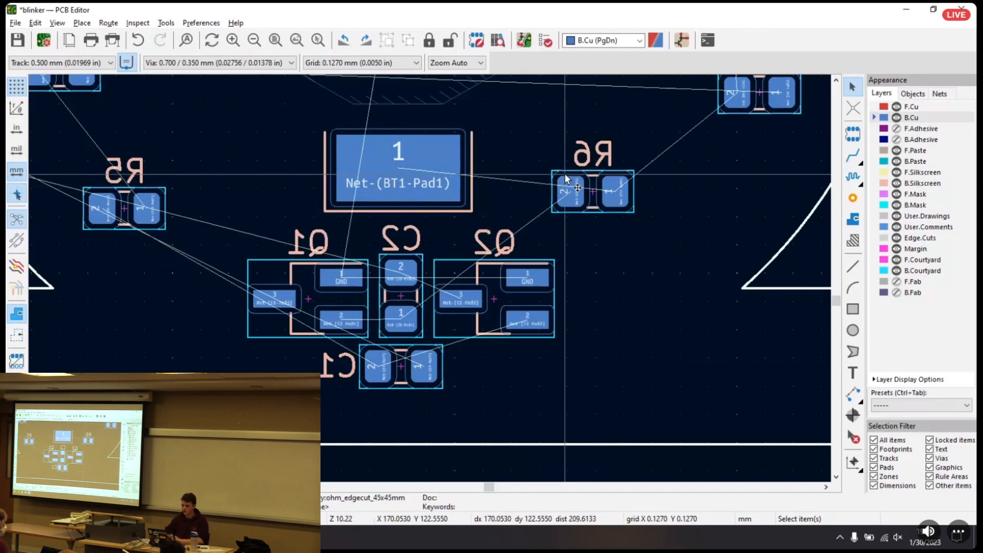
scroll(502, 174, "down", 2)
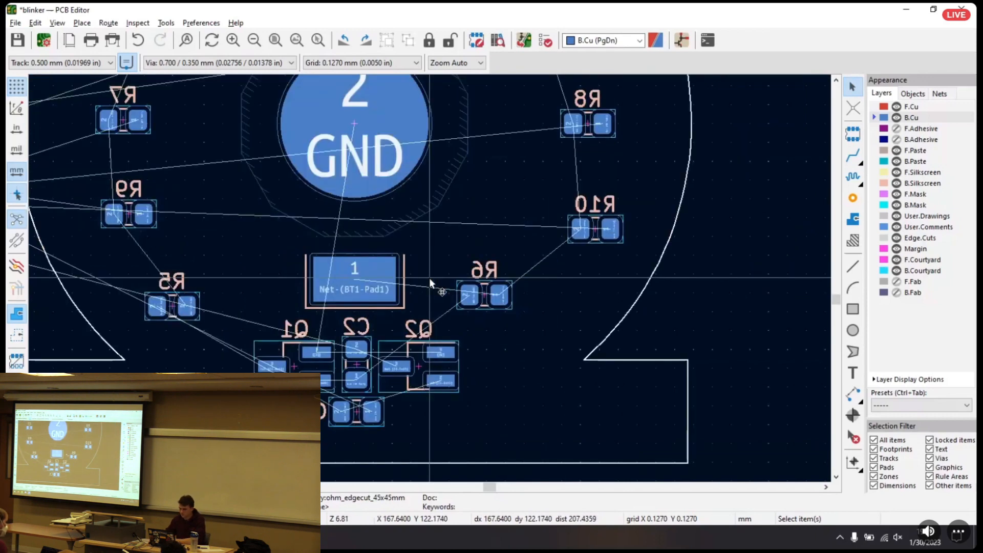
scroll(429, 278, "down", 2)
middle_click_drag(432, 269, 478, 250)
left_click_drag(310, 274, 360, 267)
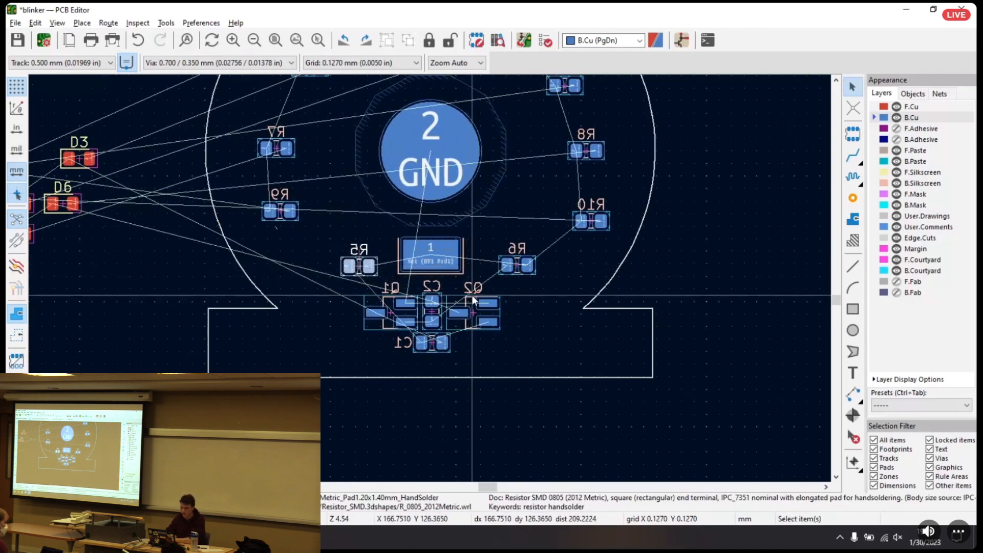
Rotate R5 by 90° so pad 1 is uppermost, and put its reference label horizontally above it
scroll(395, 273, "up", 3)
middle_click_drag(430, 277, 423, 253)
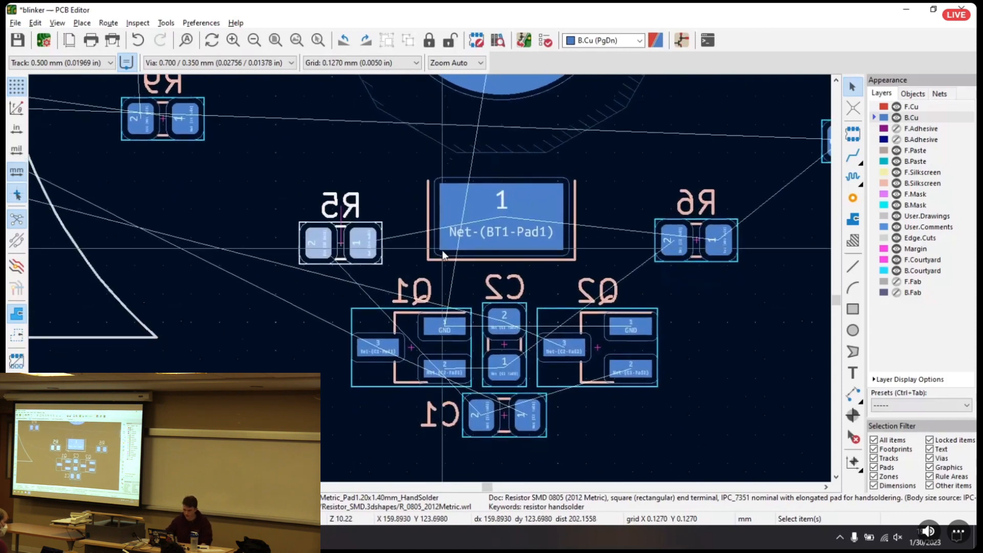
key("r")
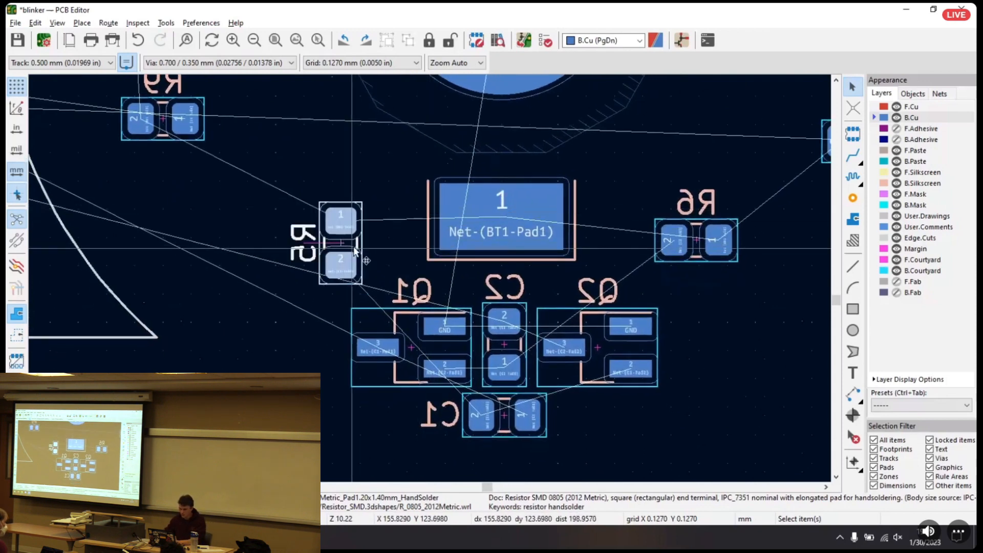
left_click(301, 261)
key("r")
left_click_drag(307, 249, 350, 190)
Rotate R6 by 90° so pad 1 is uppermost, and put its reference label horizontally above it
left_click(727, 241)
key("r")
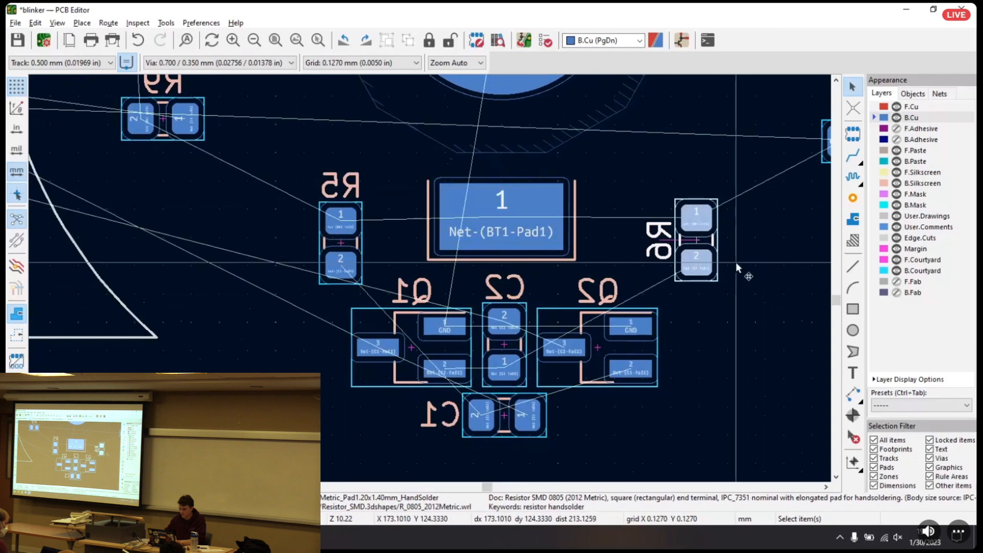
left_click(655, 243)
left_click(659, 242)
key("r")
left_click_drag(660, 241, 697, 187)
Bring R6 and R5 closer in on either side of BT1's pad 1, level with each other and evenly spaced
left_click_drag(699, 247, 656, 241)
left_click_drag(341, 248, 350, 244)
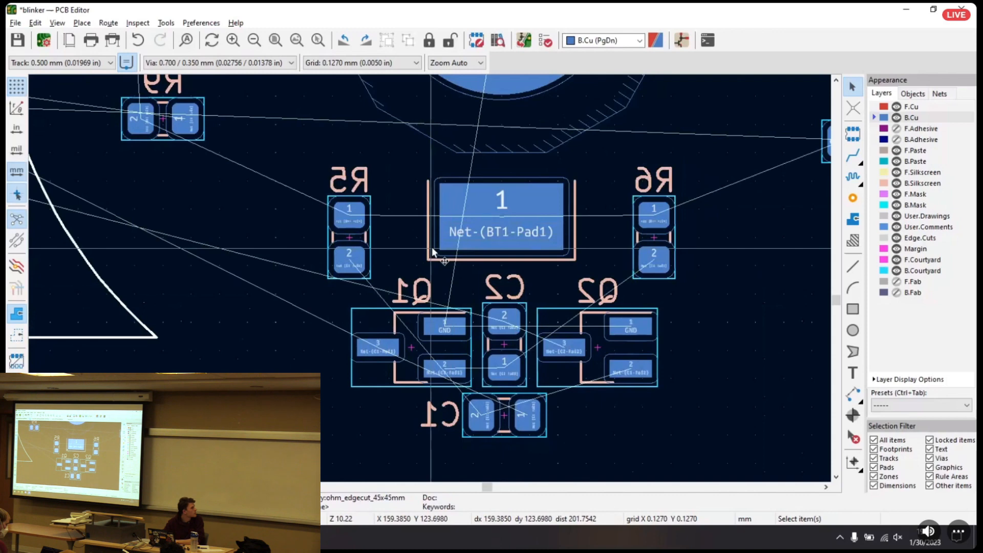
left_click(350, 241)
key("m")
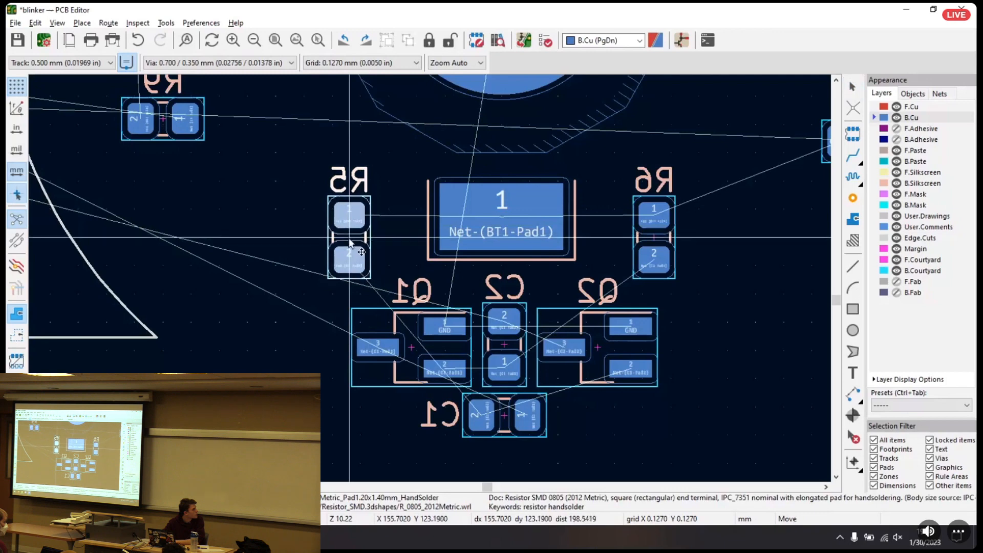
key("Escape")
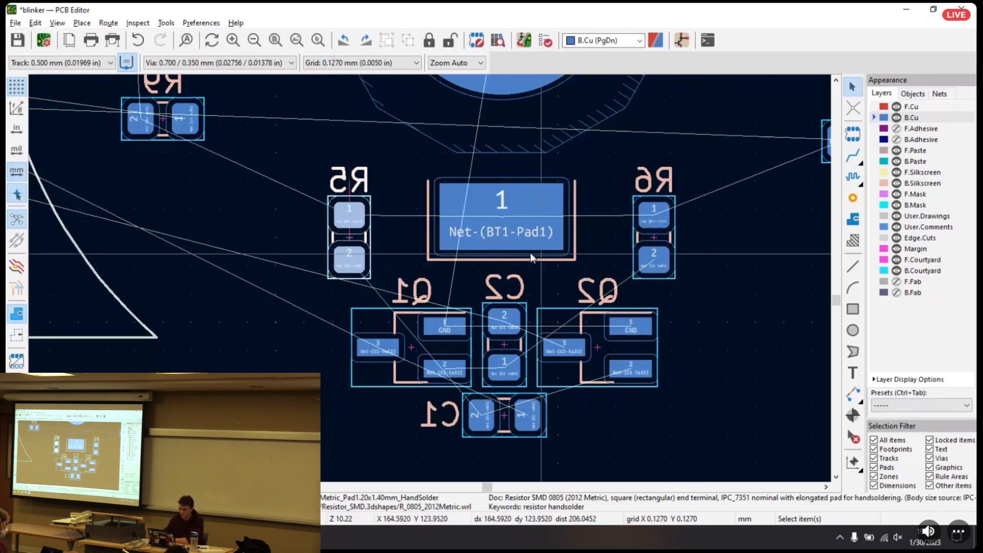
left_click(405, 244)
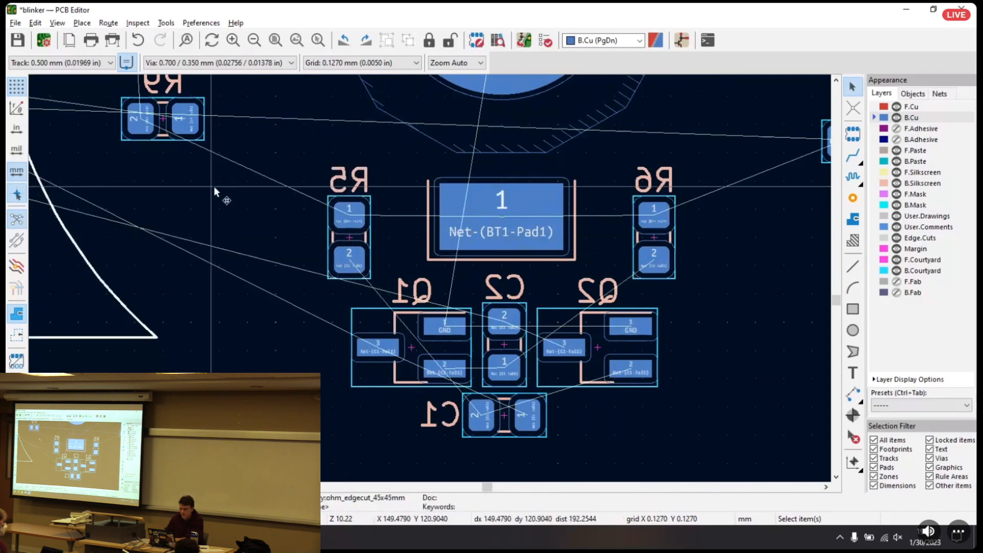
Switch to a coarser grid, trying 6.3500 mm and settling on 1.2700 mm, and try repositioning R5 and R6 beside BT1's pad 1
left_click(388, 63)
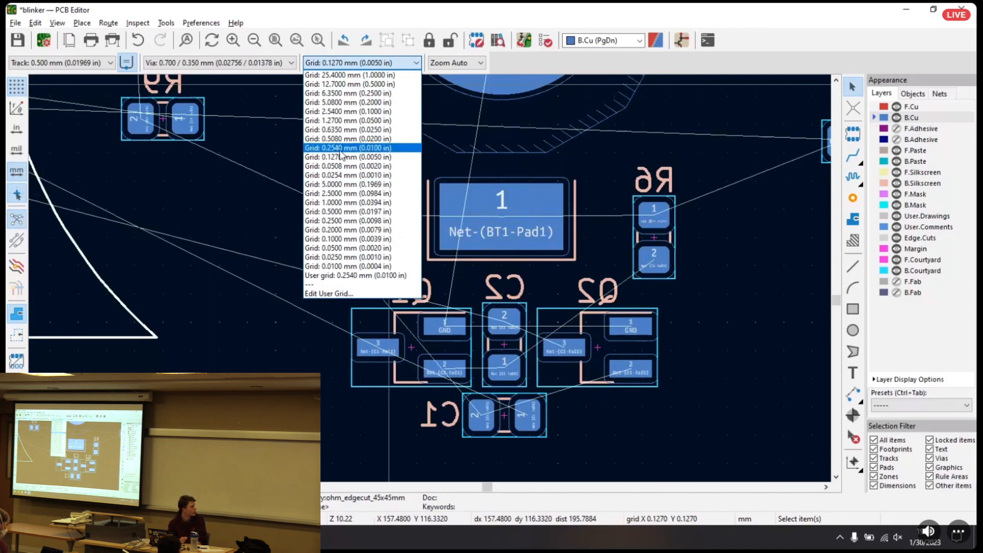
left_click(339, 93)
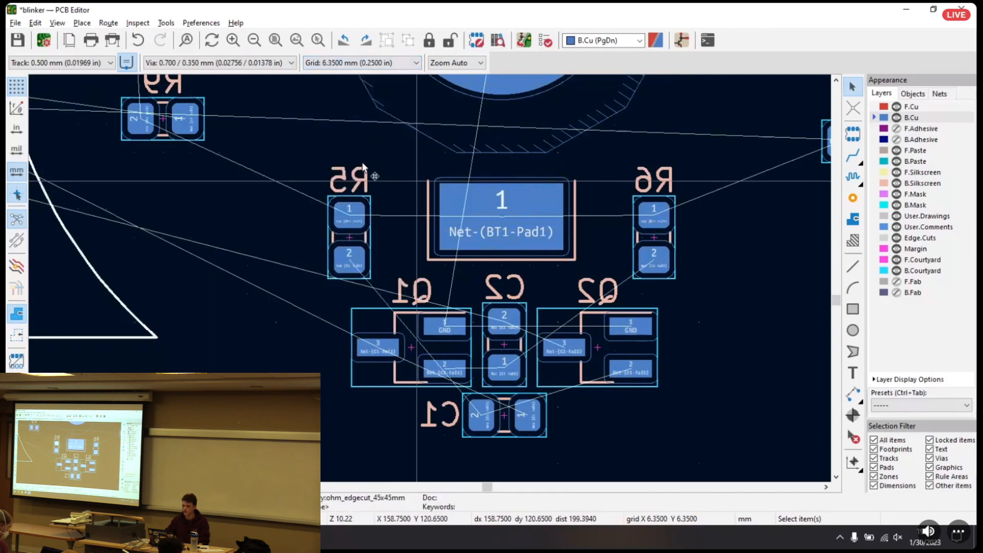
left_click(336, 63)
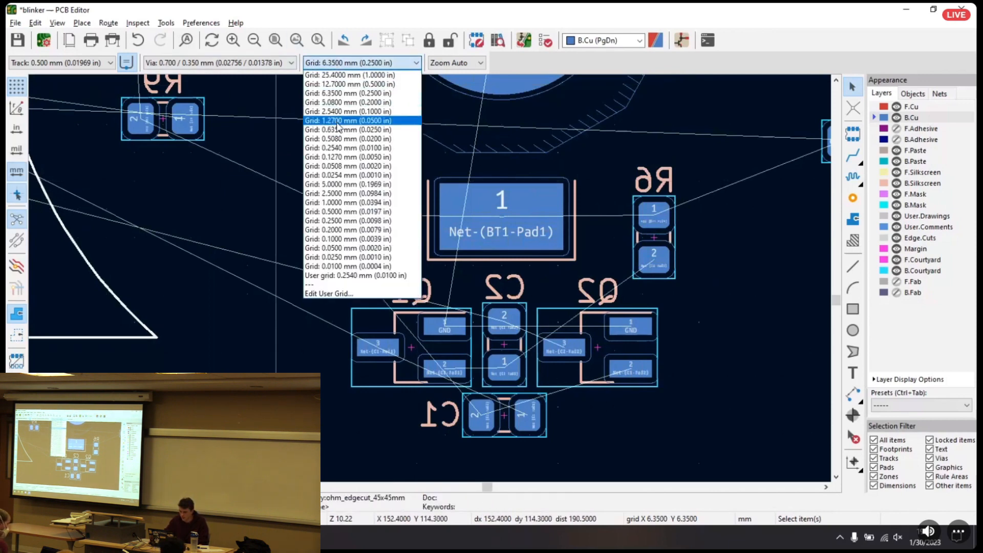
left_click(339, 129)
mouse_move(349, 249)
left_mouse_down()
mouse_move(334, 241)
mouse_move(349, 234)
left_mouse_up()
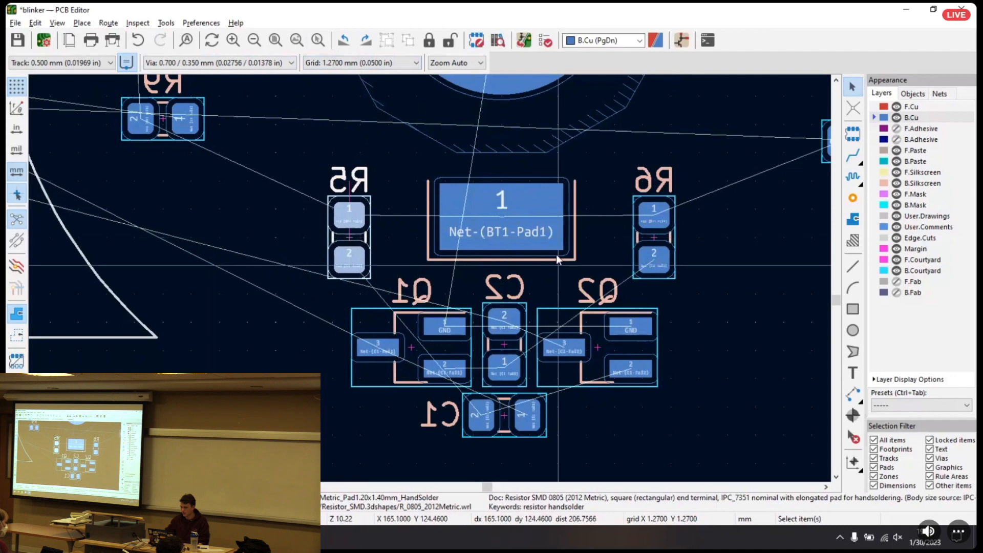
left_click(653, 242)
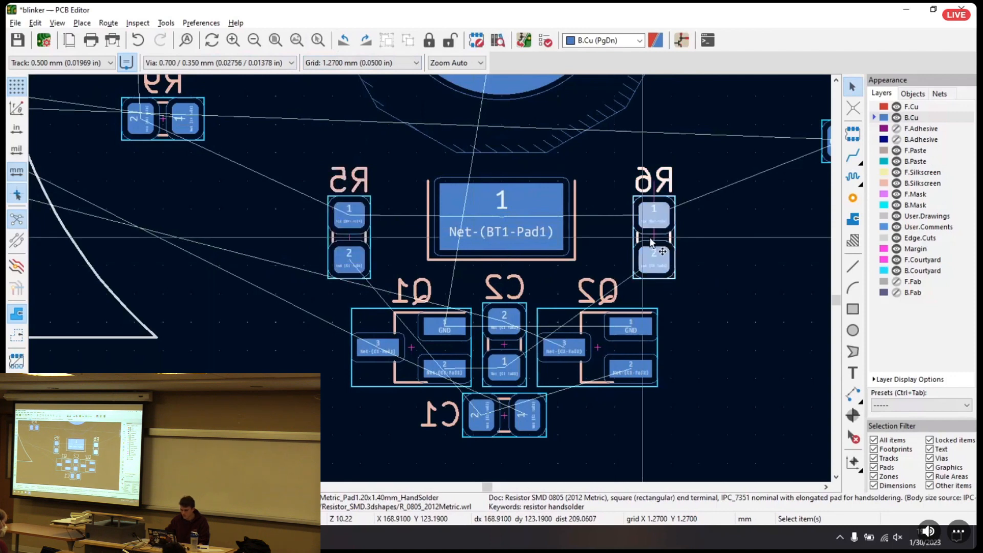
key("m")
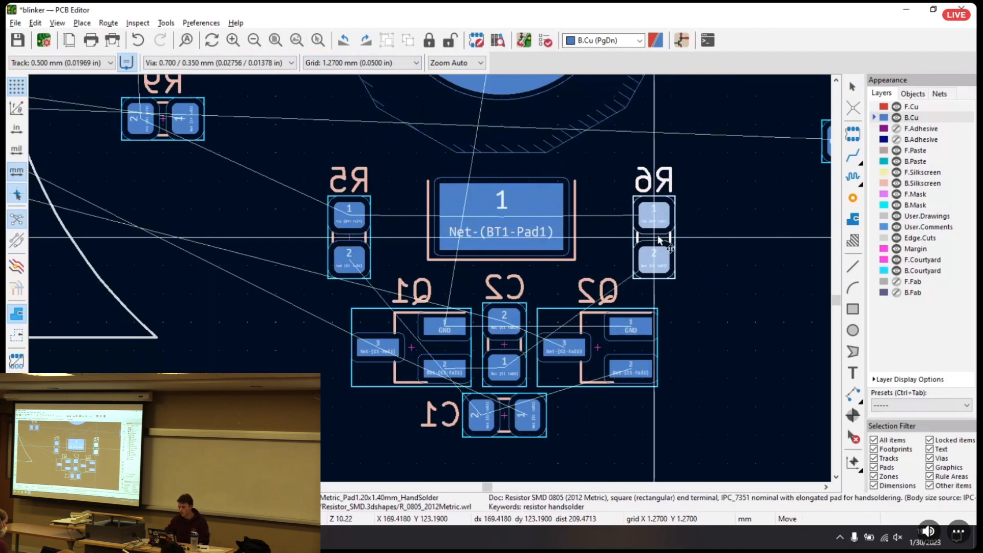
left_click(659, 241)
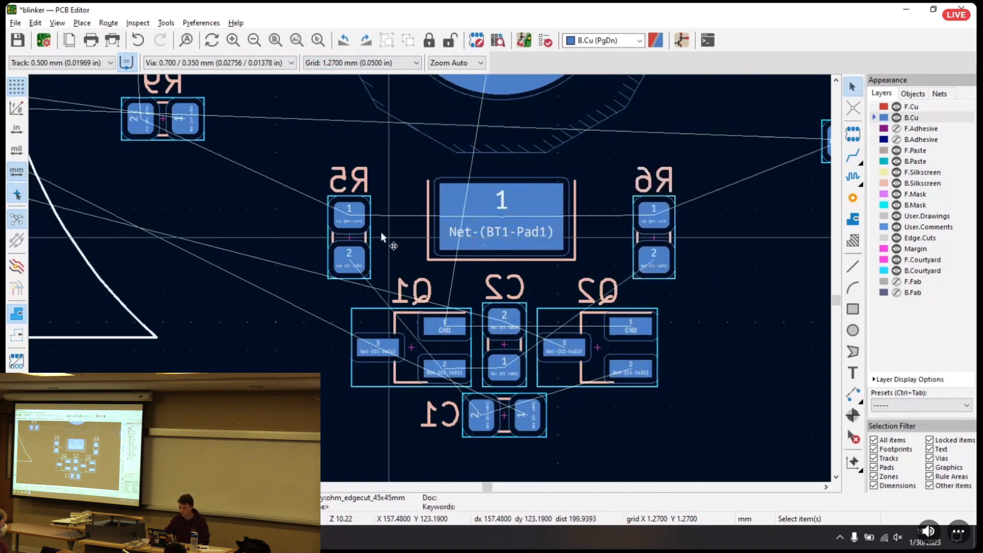
Set the grid to 0.2540 mm and nudge R5 one grid step closer to BT1's pad 1, keeping it level with R6
left_click(405, 64)
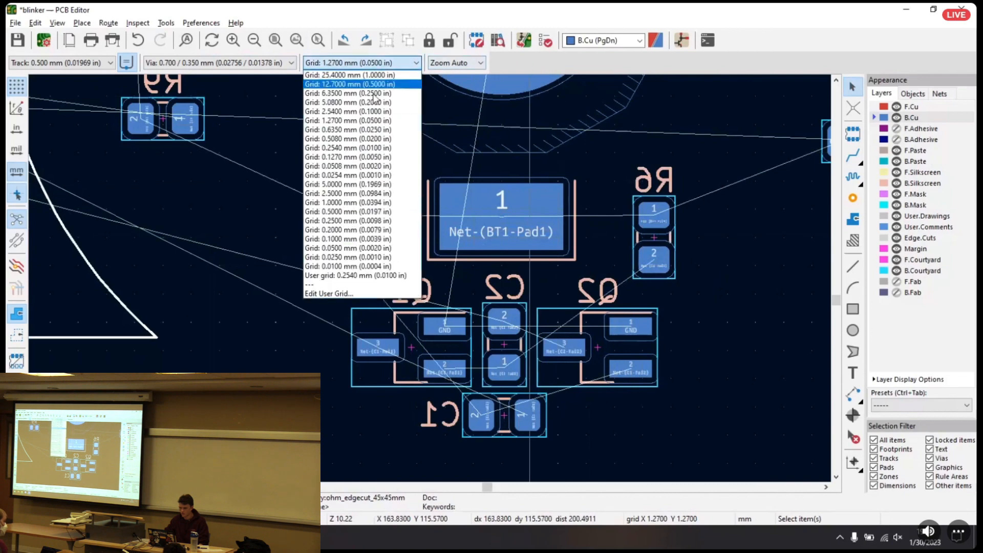
left_click(365, 148)
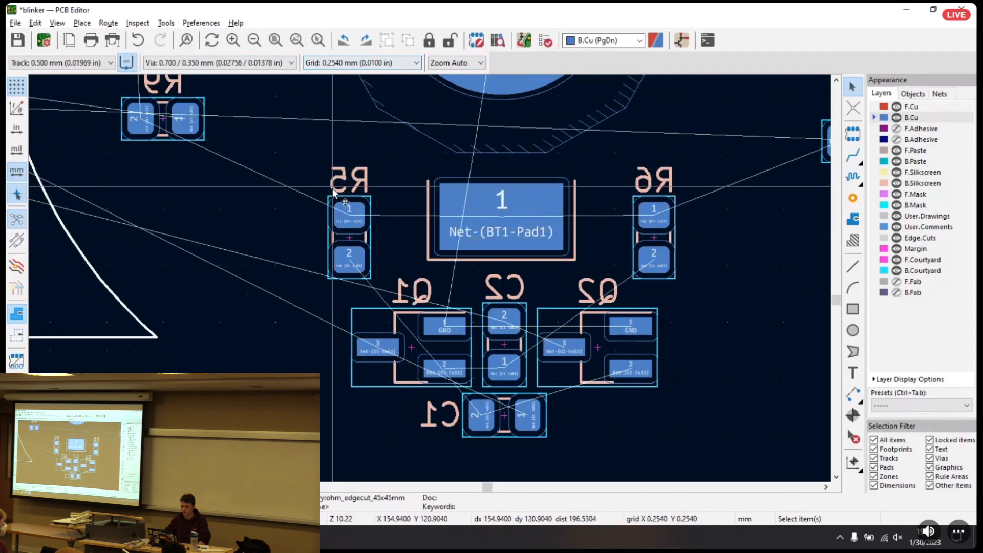
left_click_drag(349, 240, 353, 241)
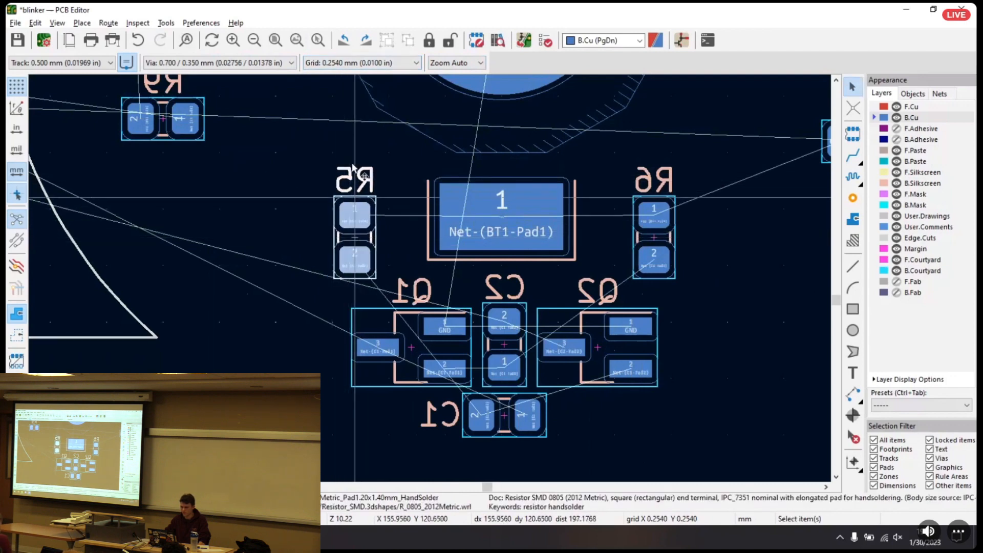
left_click(662, 248)
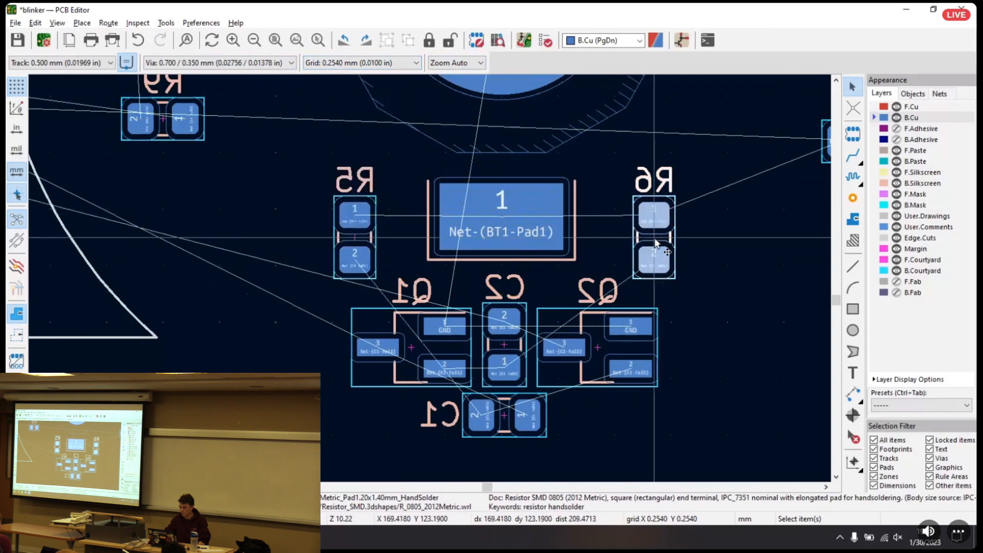
left_click(714, 275)
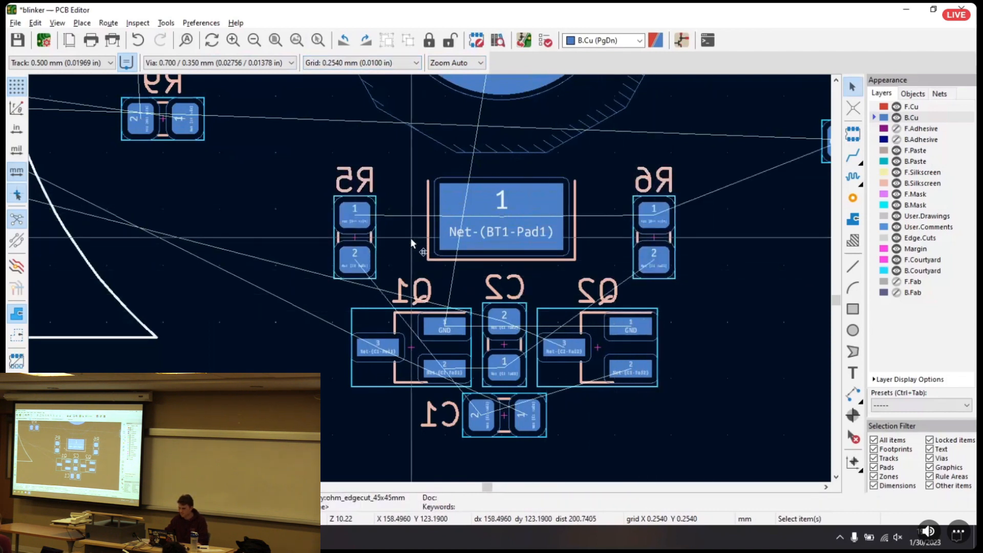
scroll(638, 220, "down", 2)
middle_click_drag(449, 280, 607, 333)
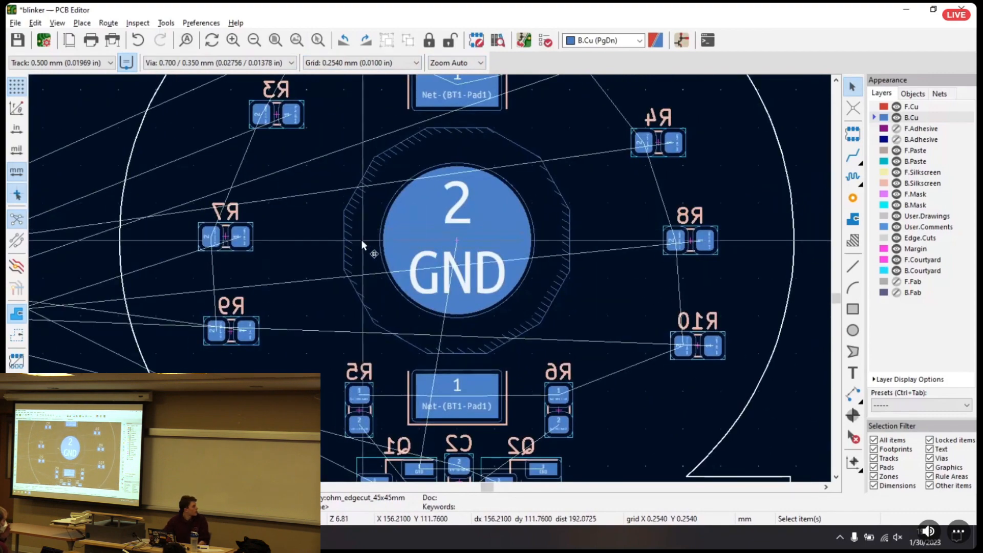
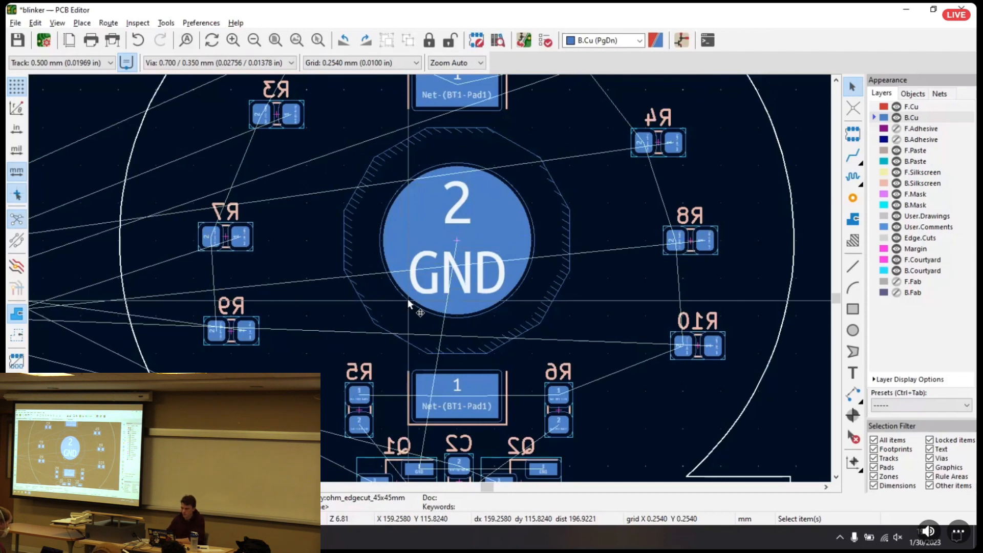
Move R9 down and inward, toward R5
left_click(233, 333)
left_click_drag(233, 336, 273, 359)
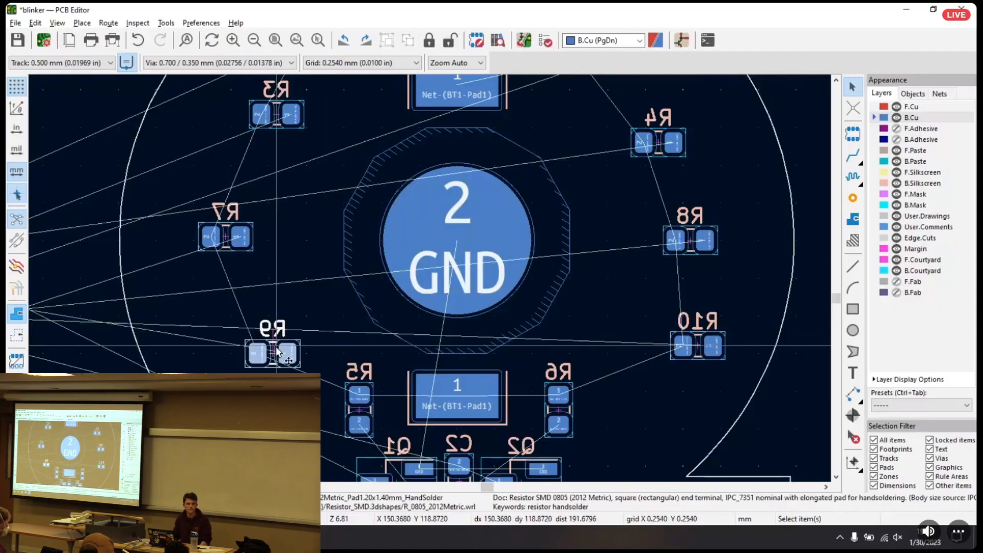
scroll(276, 351, "down", 3)
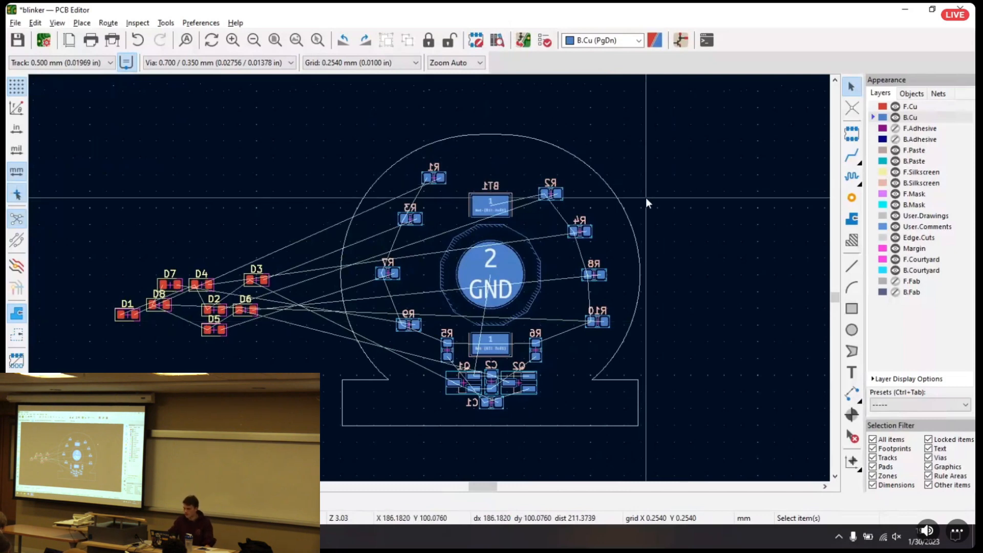
left_click_drag(339, 137, 684, 434)
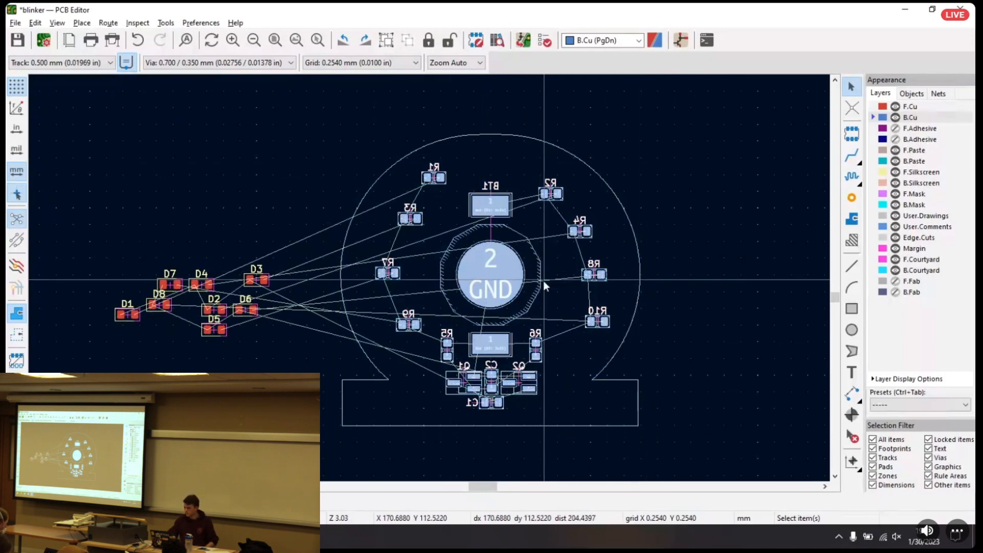
left_click(641, 161)
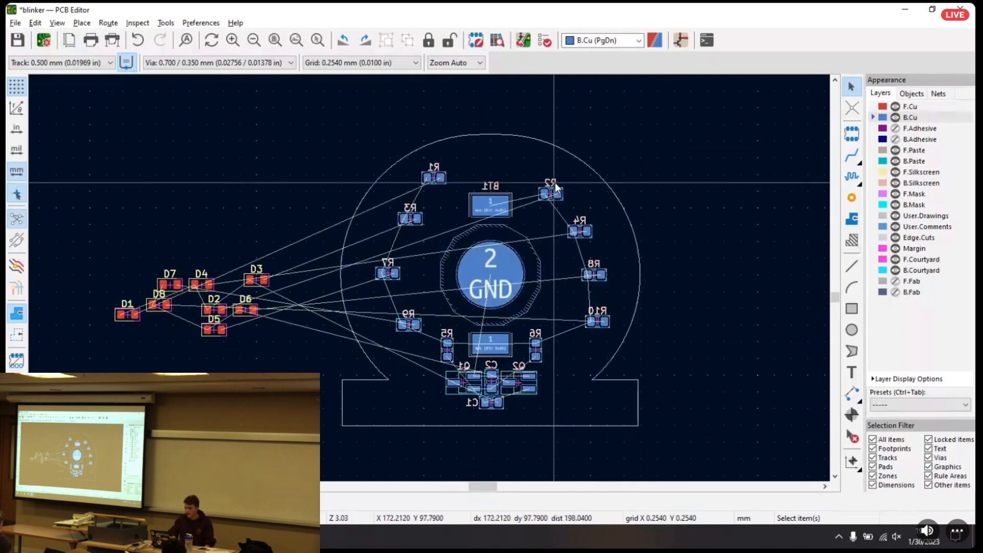
left_click(555, 182)
scroll(571, 180, "up", 1)
scroll(340, 286, "up", 2)
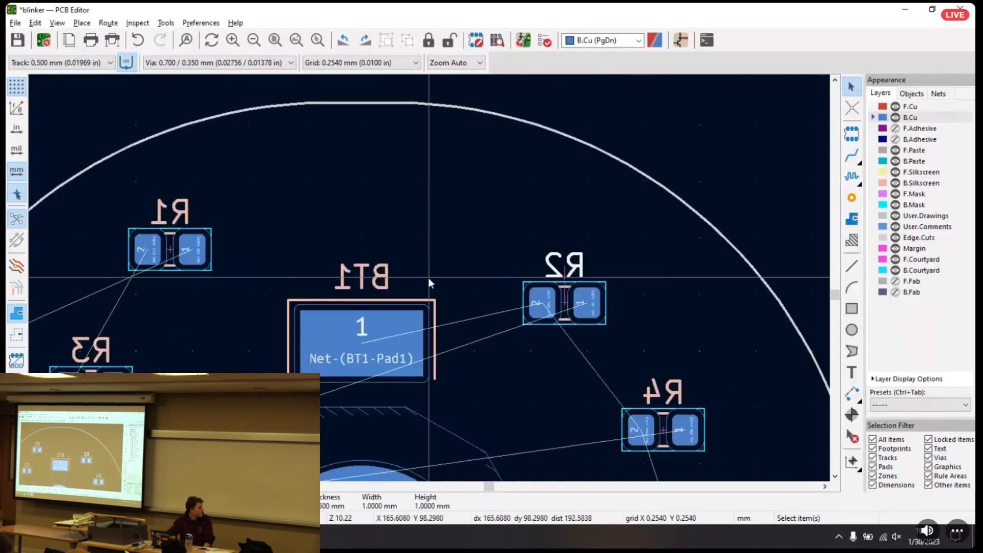
middle_click_drag(423, 269, 369, 275)
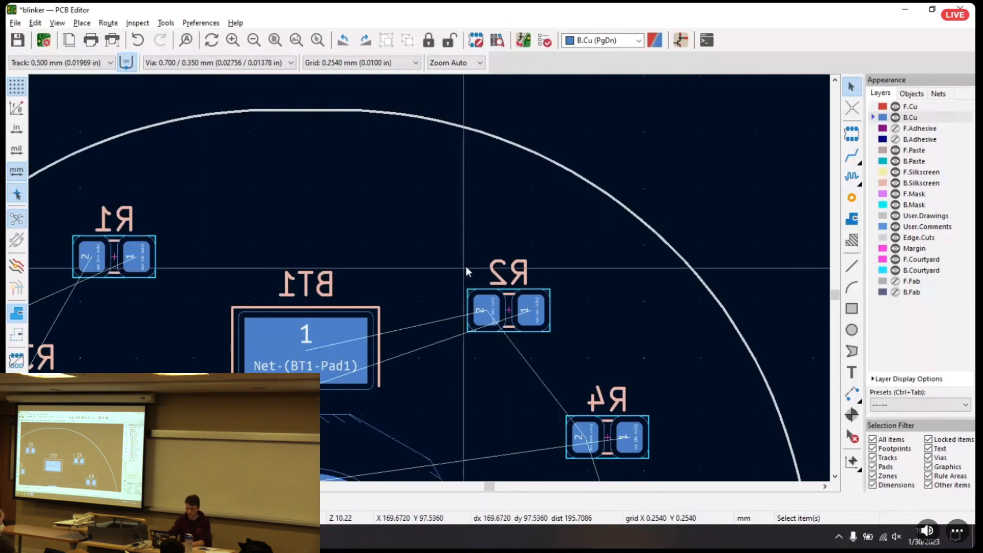
Open the 3D view and turn the board over to examine the component placement on its back side
key("alt+3")
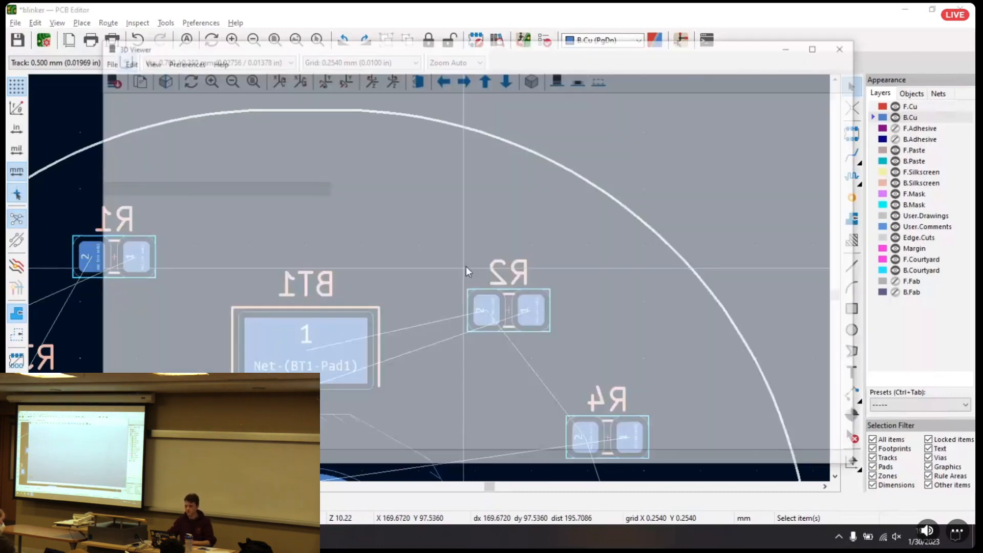
left_click_drag(376, 276, 827, 299)
left_click_drag(474, 291, 816, 285)
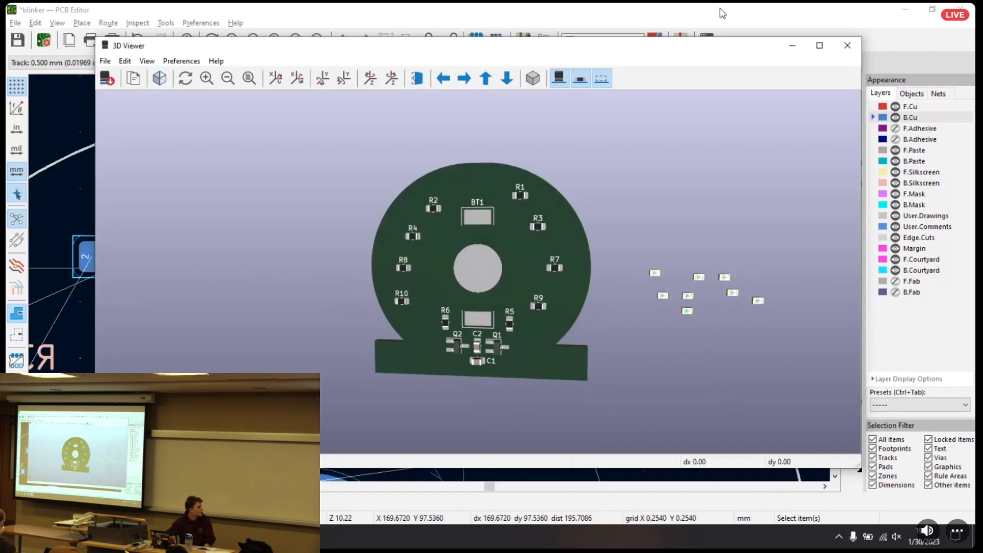
left_click(846, 51)
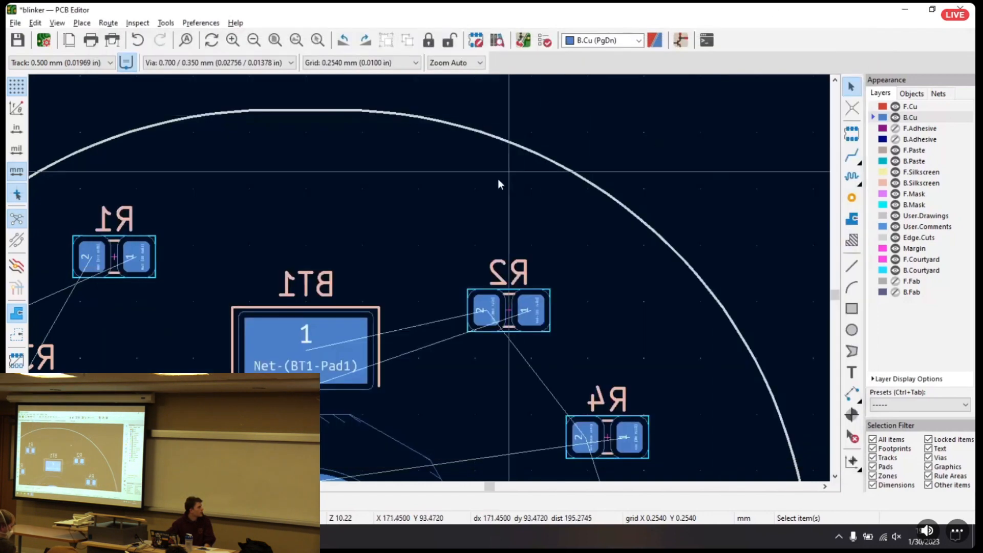
Check the lock setting in the properties of the ohm_edgecut_45x45mm board outline footprint, leaving them unedited
middle_click_drag(417, 296, 416, 190)
scroll(416, 190, "down", 5)
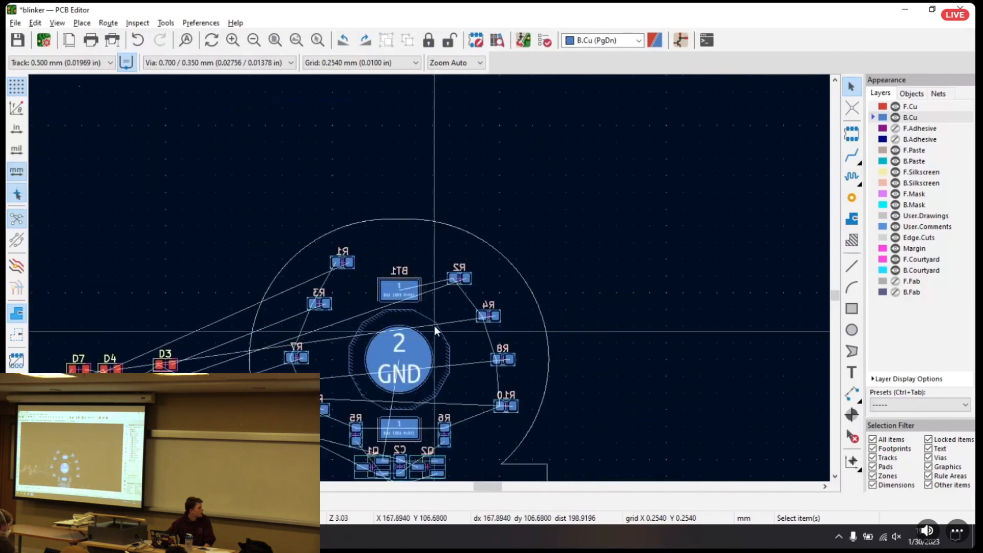
left_click(447, 224)
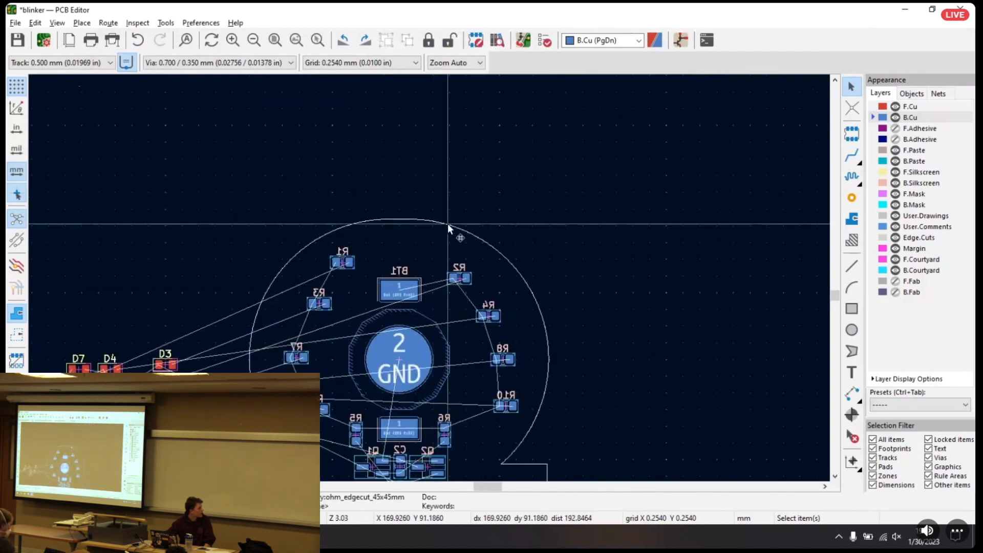
right_click(448, 225)
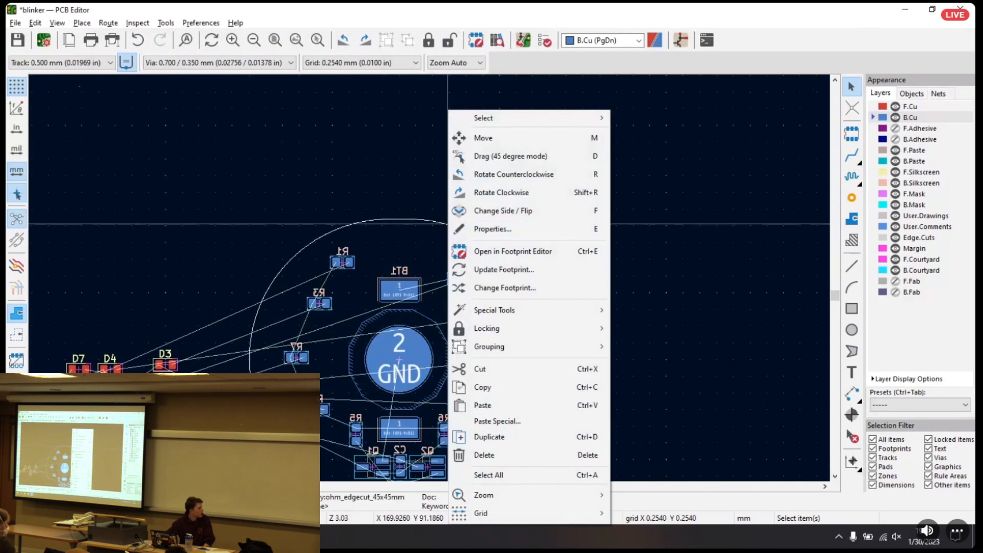
left_click(497, 225)
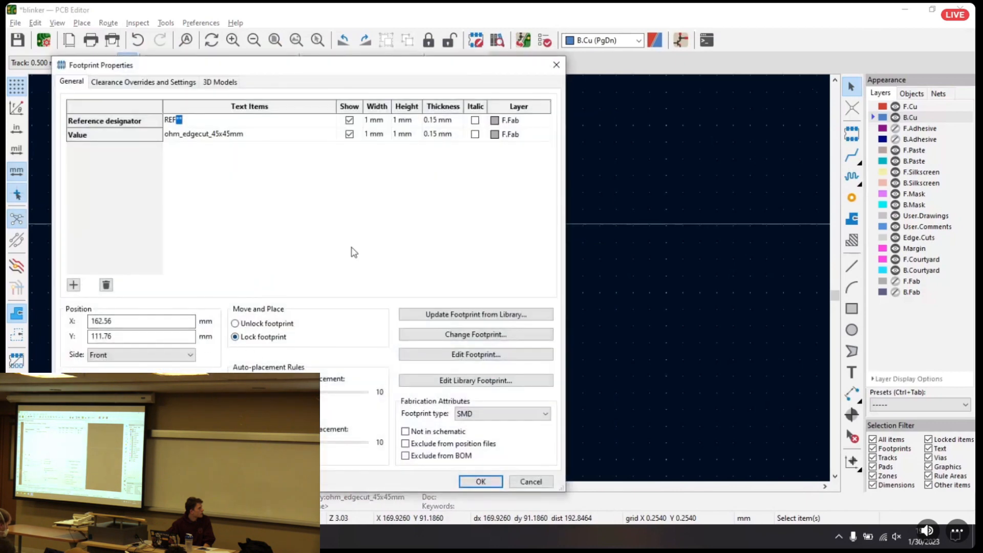
left_click(530, 482)
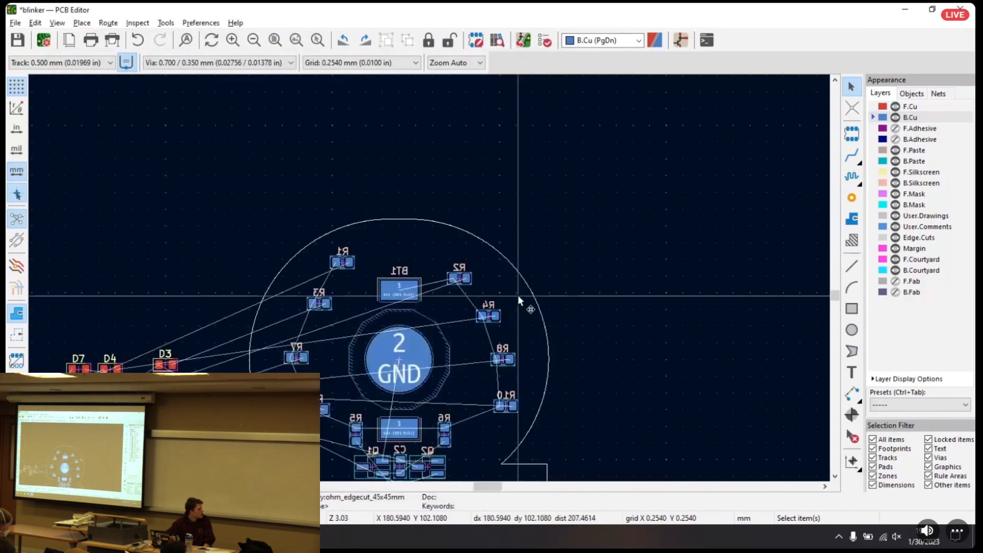
Lock the ohm_edgecut_45x45mm board outline footprint in place
right_click(533, 294)
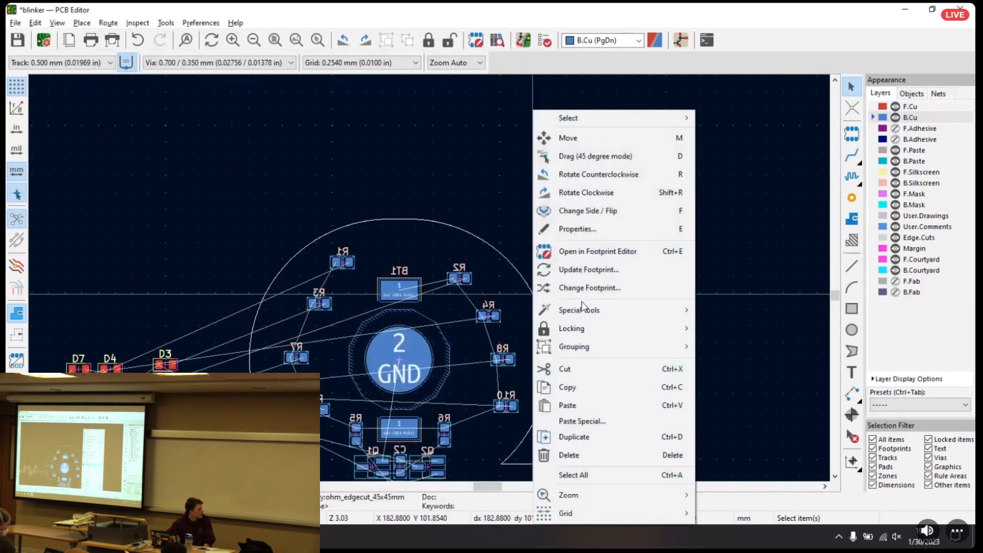
mouse_move(646, 331)
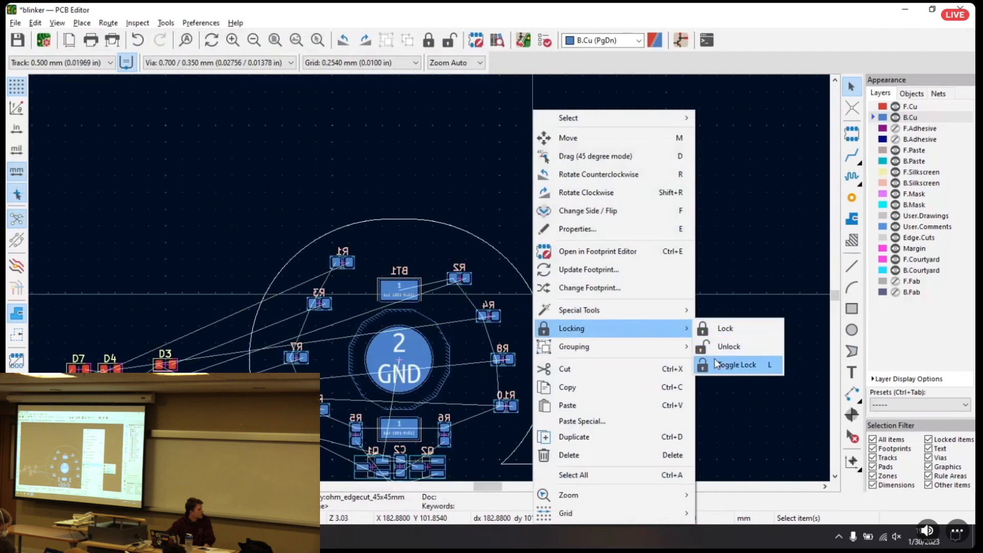
left_click(718, 333)
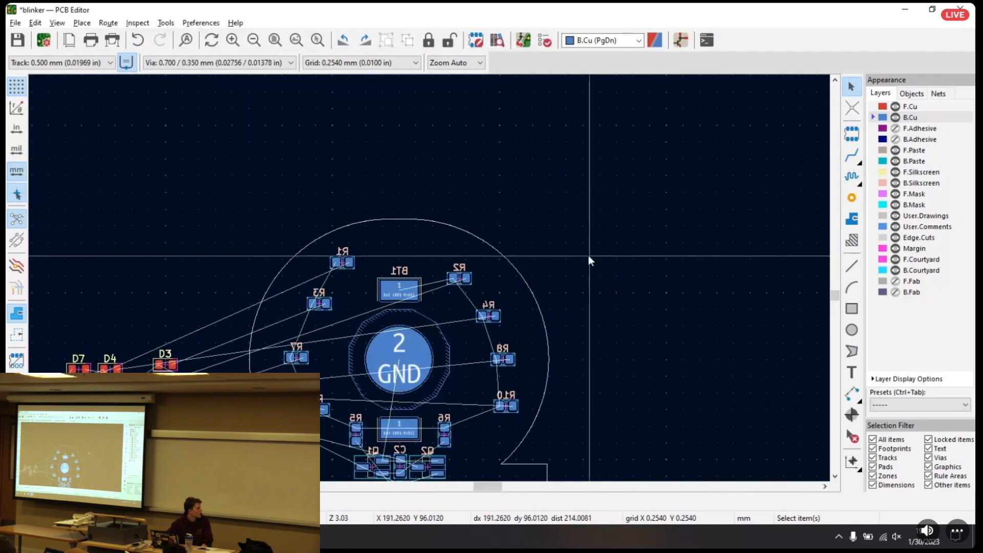
left_click(431, 328)
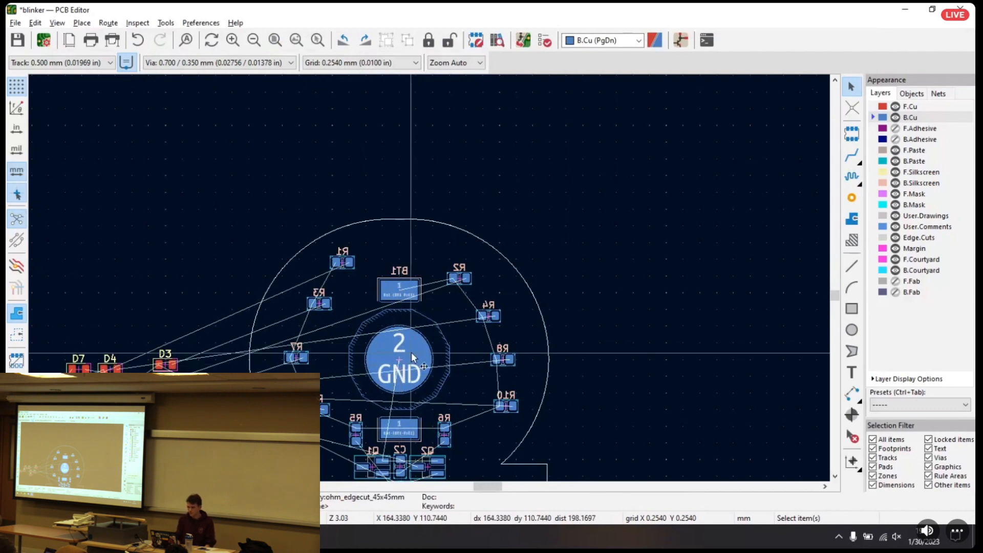
Rotate R9 by 180° so pad 2 faces R5, and place it beside R5
middle_click_drag(456, 237, 519, 142)
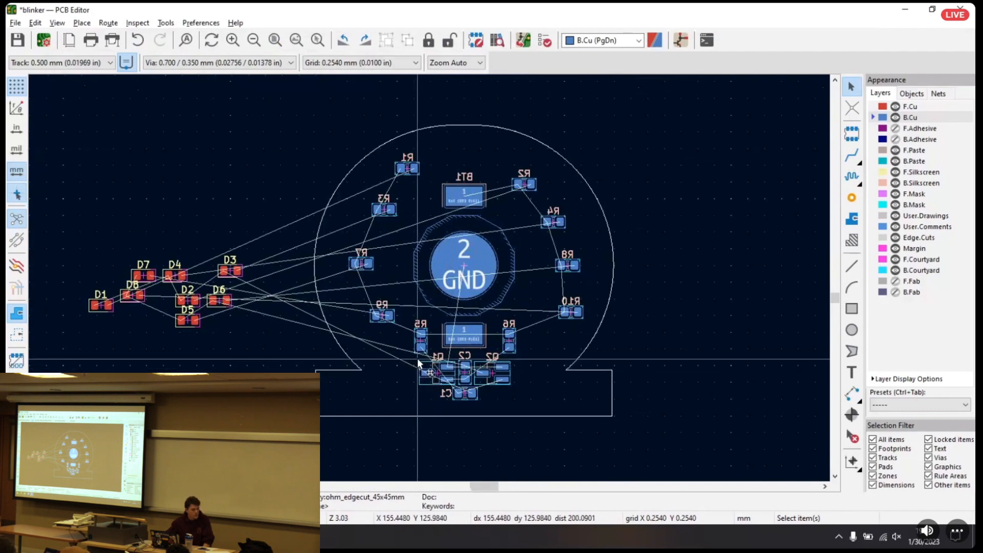
scroll(431, 243, "right", 3)
scroll(244, 219, "left", 3)
scroll(334, 223, "up", 3)
middle_click_drag(533, 293, 451, 131)
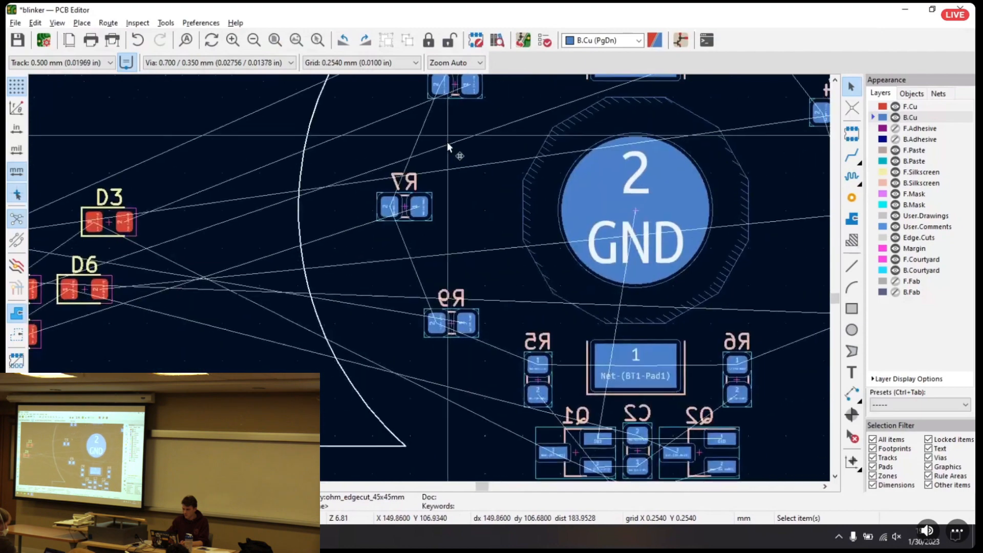
left_click_drag(451, 319, 473, 401)
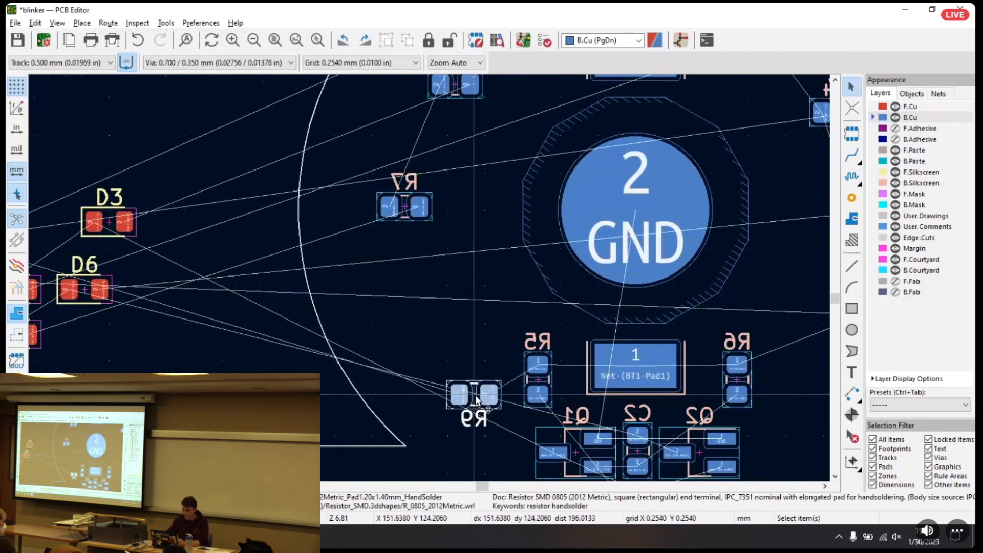
Put R9's reference label beside it on the side away from R5, and bring R9 closer to R5
scroll(473, 400, "up", 5)
left_click_drag(447, 347, 266, 259)
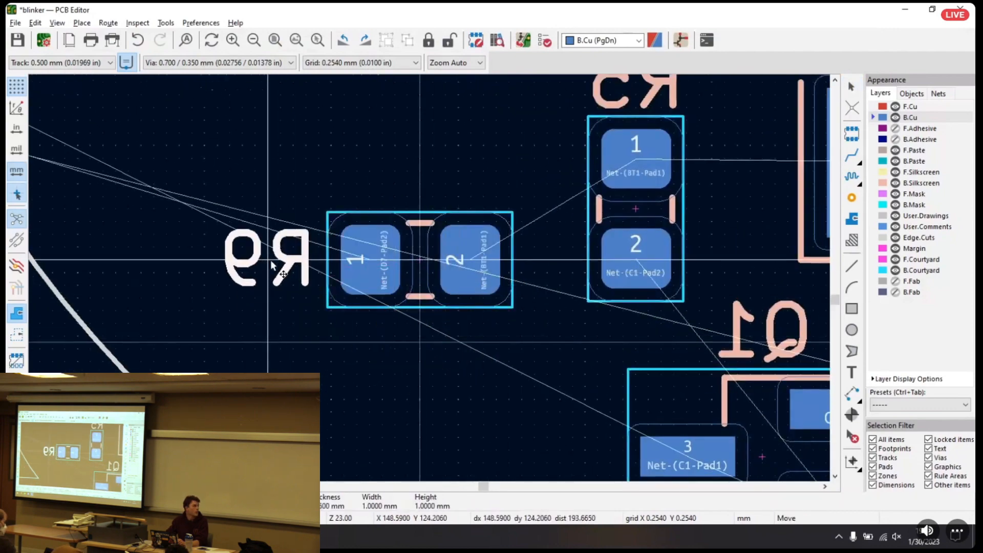
left_click(421, 256)
left_click_drag(421, 256, 472, 250)
scroll(472, 250, "down", 6)
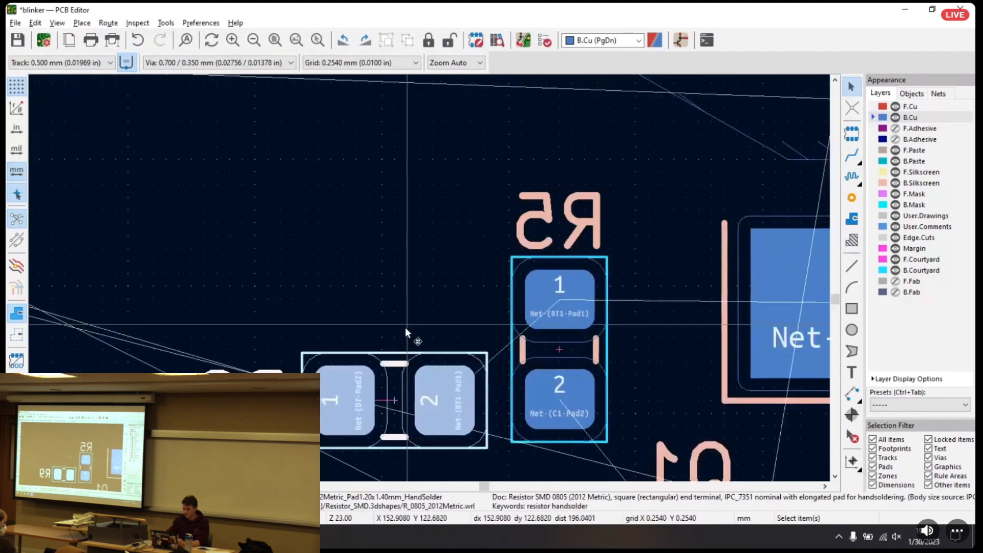
Rotate R7 by 180° and place it directly above R9, with its reference label beside it on the side away from R5
left_click_drag(379, 255, 431, 354)
key("r")
key("r")
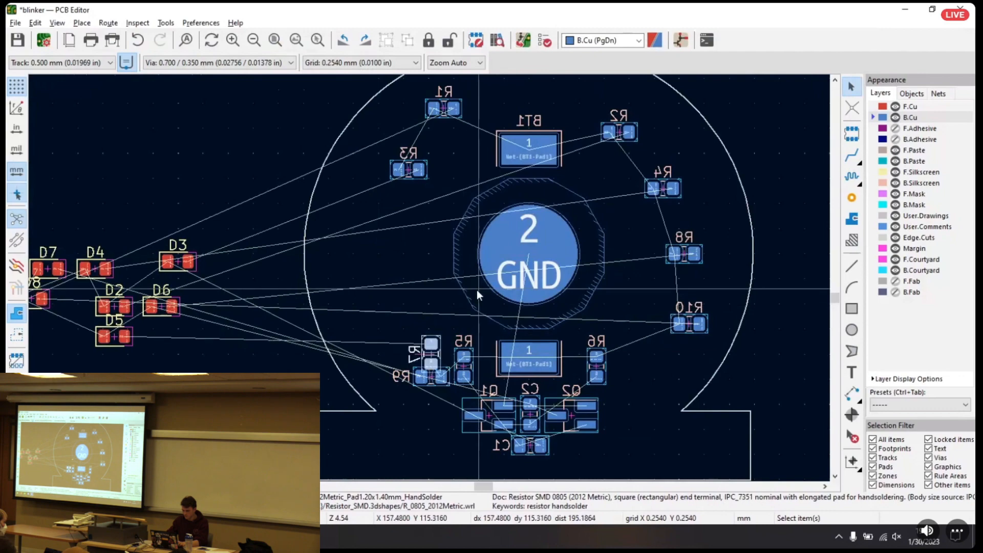
scroll(429, 336, "up", 6)
middle_click_drag(431, 426, 426, 232)
left_click_drag(448, 280, 281, 221)
left_click_drag(438, 225, 435, 246)
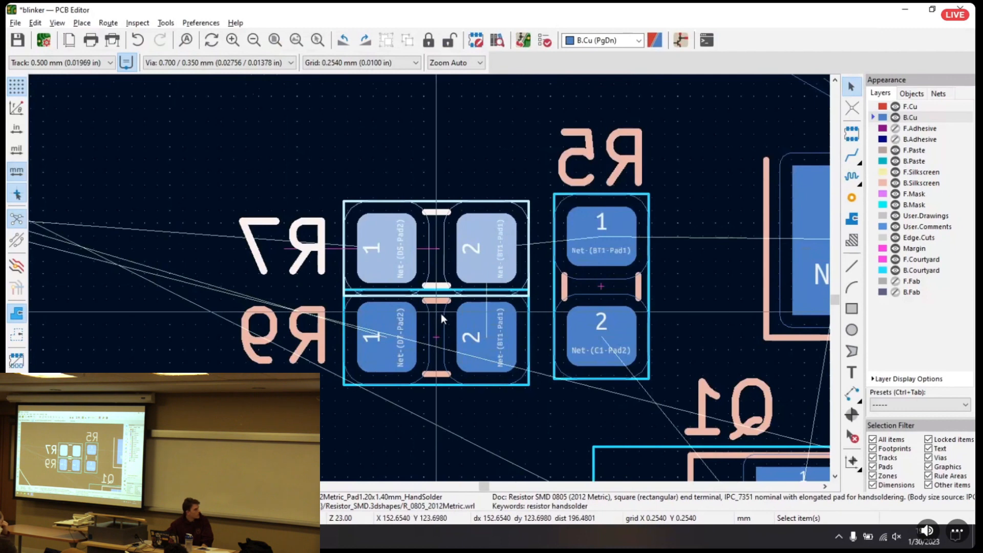
Nudge R7 up one grid step so its courtyard clears R9
left_click_drag(437, 250, 434, 237)
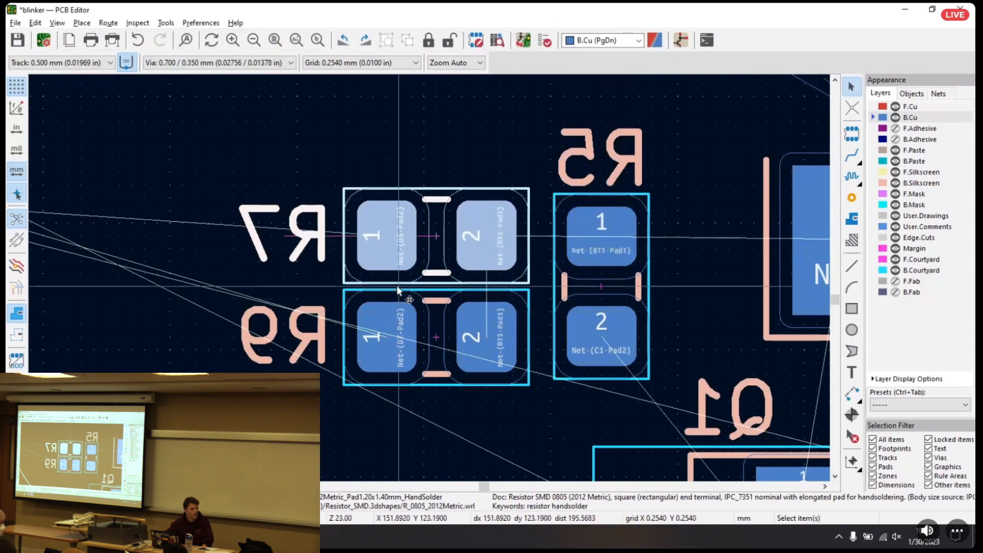
key("m")
left_click(436, 236)
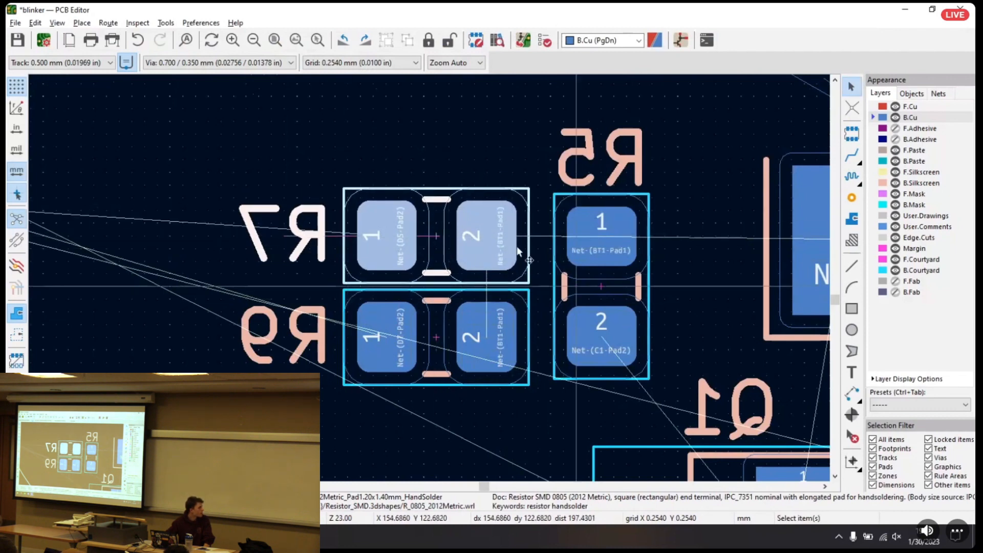
key("m")
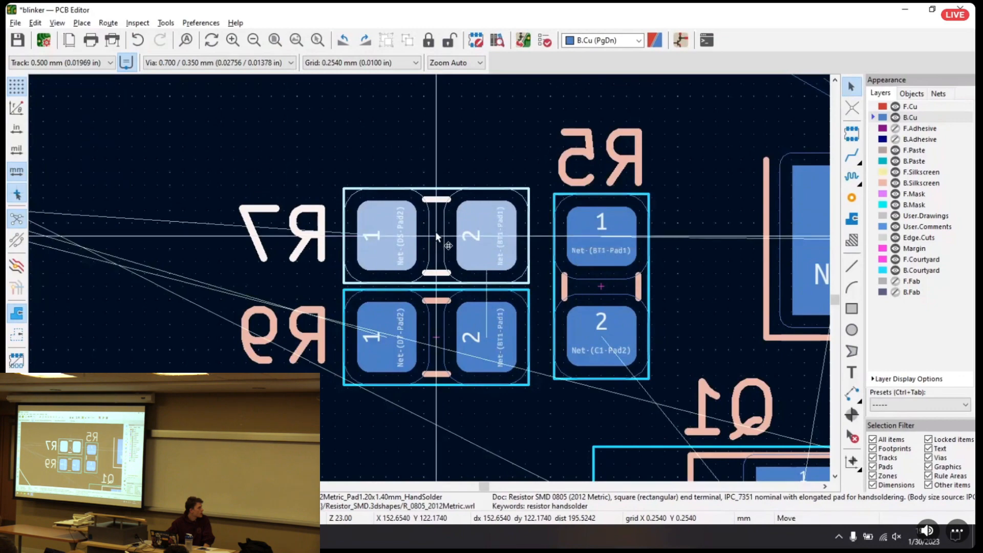
left_click(437, 226)
Move R10 in beside R6, with its pad 2 facing R6
scroll(436, 278, "down", 9)
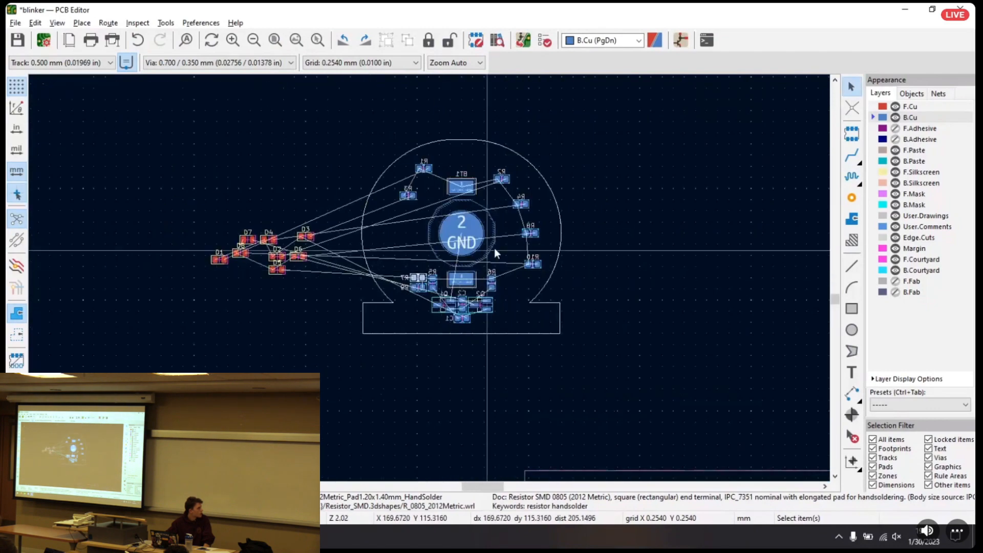
middle_click_drag(494, 249, 464, 262)
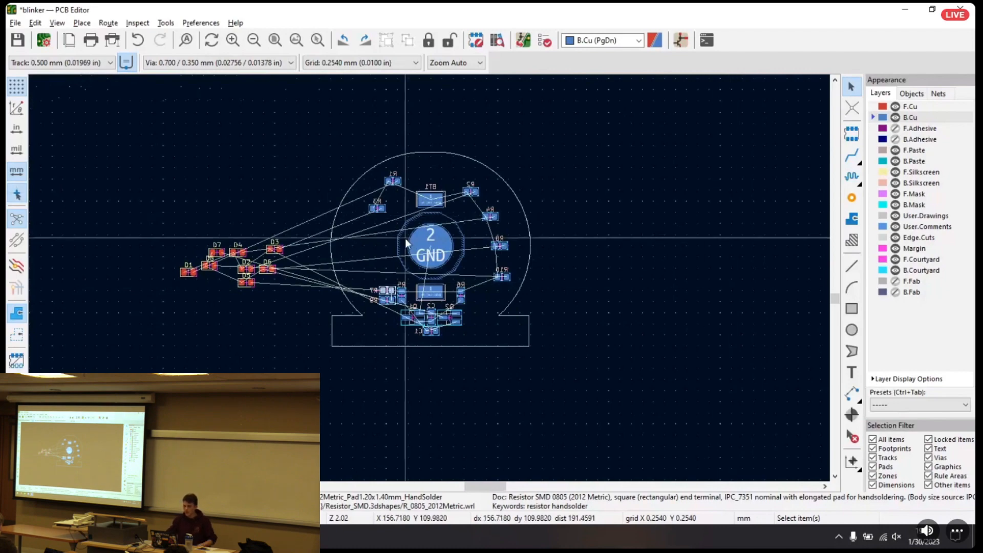
scroll(430, 276, "up", 8)
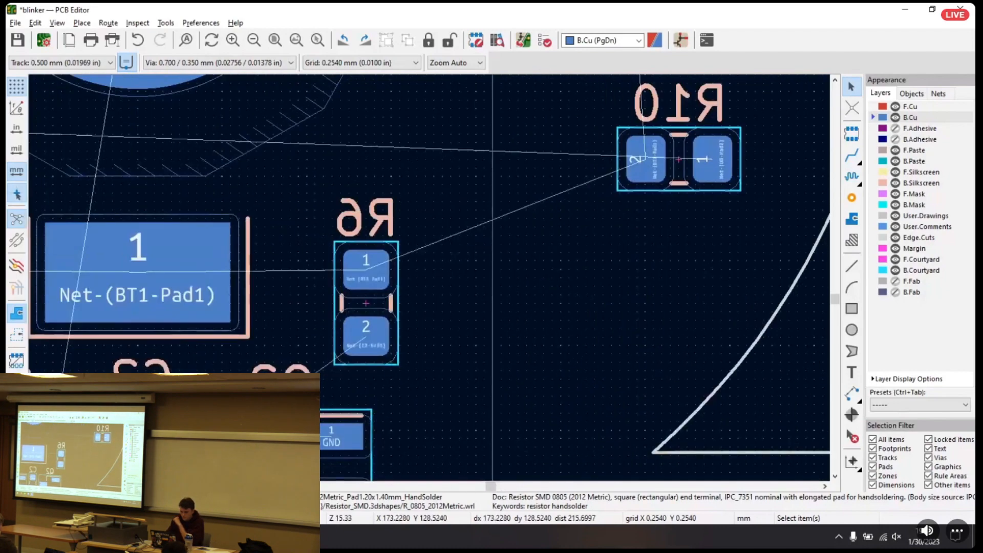
middle_click_drag(451, 373, 503, 328)
key("m")
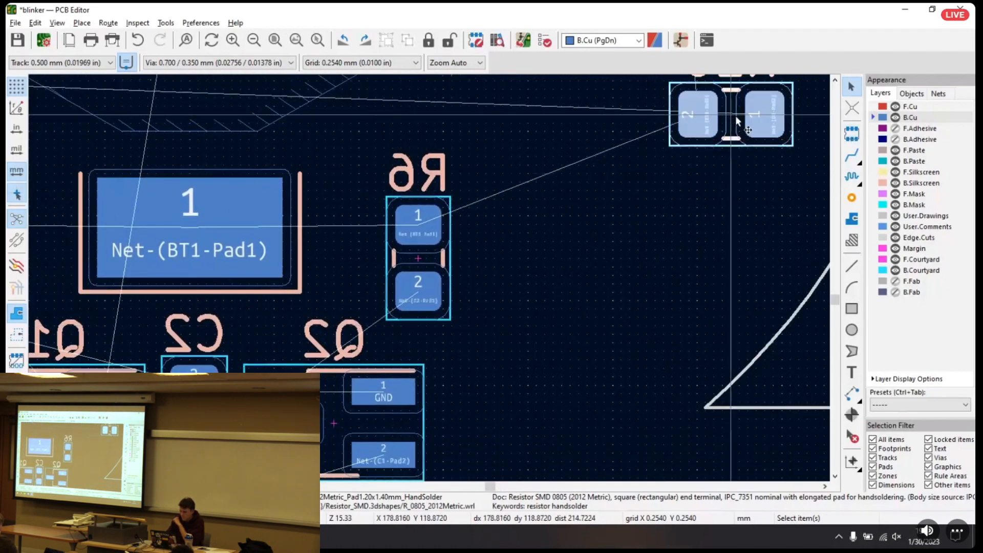
left_click(529, 306)
Move R10's reference label beside the resistor, on the side away from R6
left_click(533, 243)
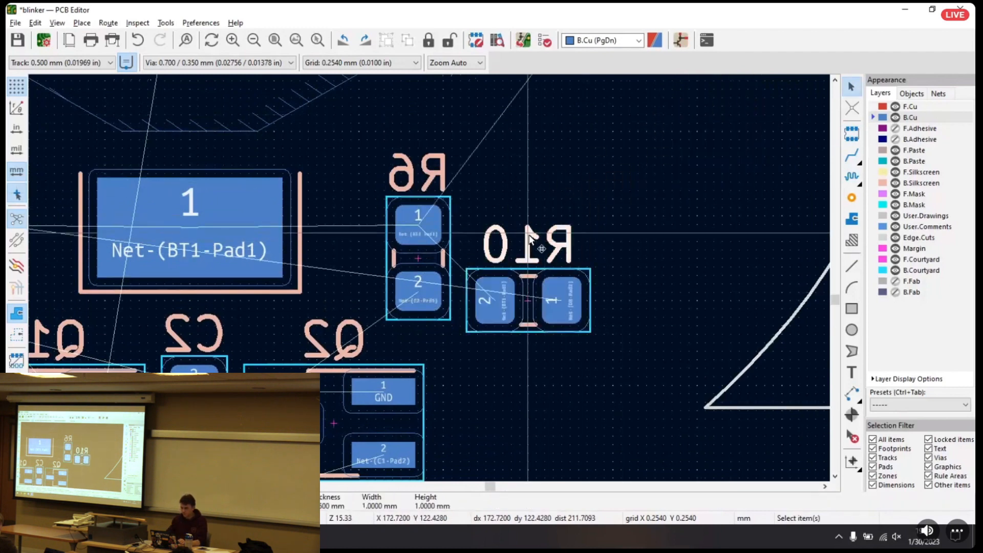
key("m")
right_click(647, 307)
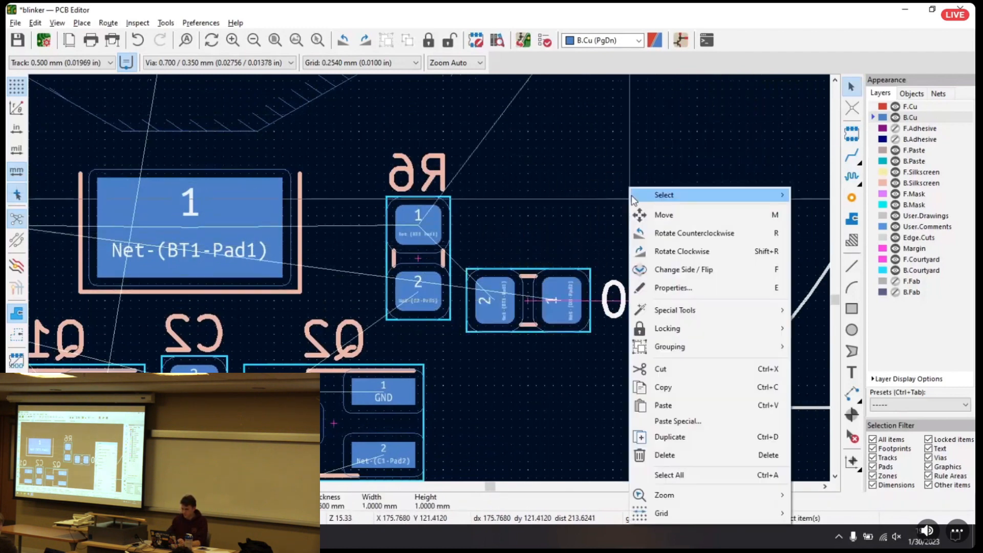
left_click(638, 201)
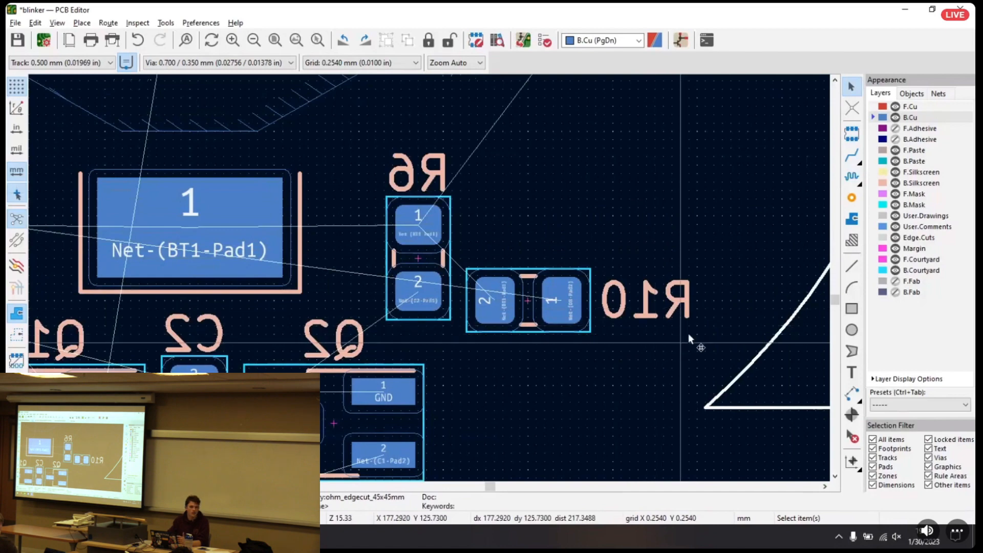
Move R8 in directly above R10, beside R6, with its pad 2 facing R6
scroll(668, 193, "down", 3)
scroll(429, 277, "down", 1)
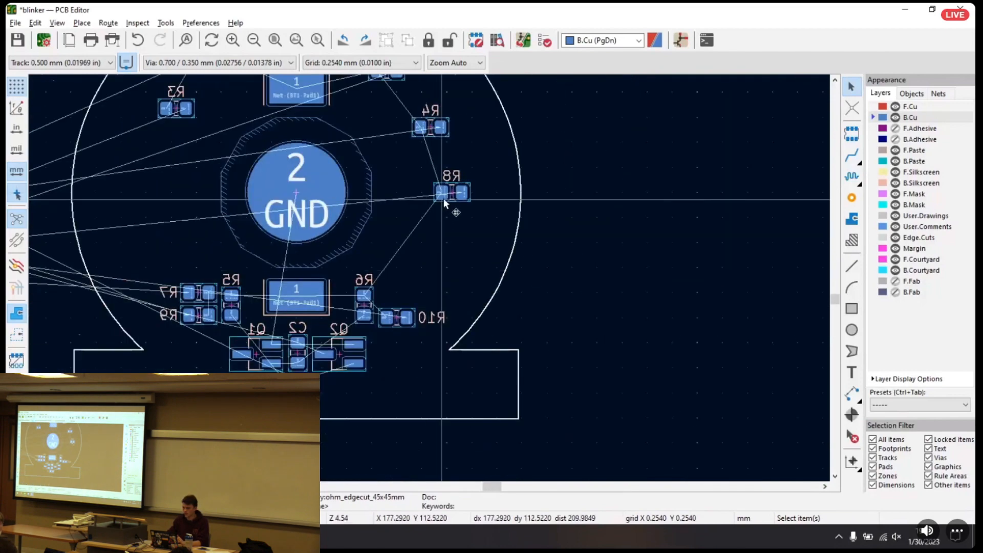
left_click(454, 195)
key("m")
left_click(400, 301)
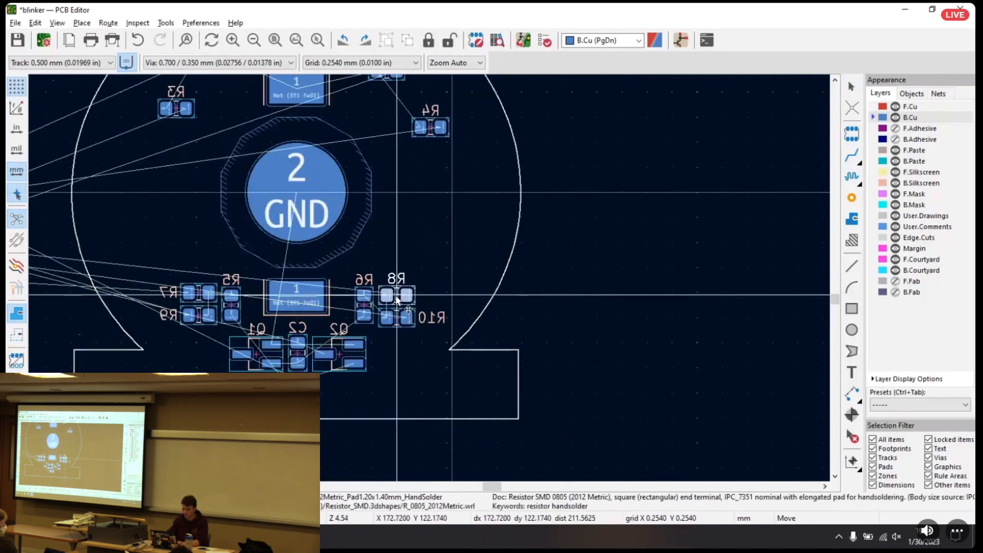
scroll(429, 276, "up", 3)
middle_click_drag(230, 264, 422, 240)
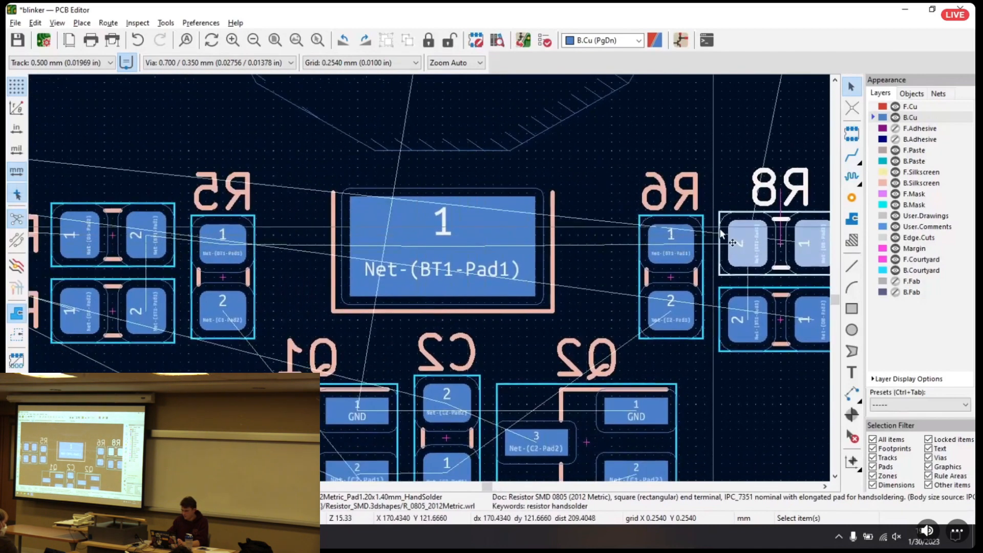
Nudge R8 and R10 up one grid step level with R7 and R9, and place R8's reference label beside it, away from R6
left_click_drag(782, 245, 781, 313)
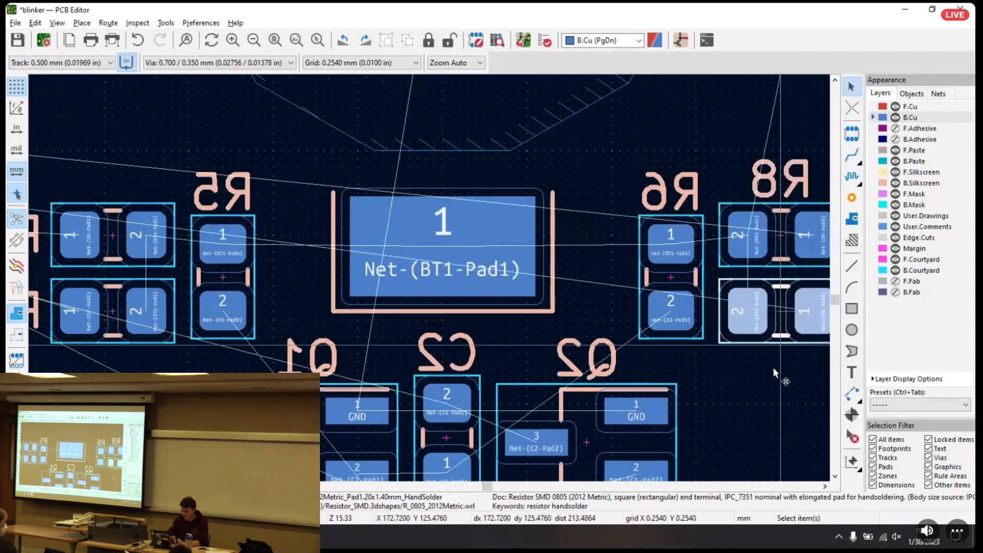
scroll(542, 213, "up", 4)
left_click_drag(523, 233, 608, 290)
Move R3 closer below R1 and rotate both resistors by 180° so their pad 2 faces BT1
middle_click_drag(420, 201, 580, 471)
scroll(425, 281, "down", 2)
scroll(370, 279, "up", 2)
middle_click_drag(408, 183, 504, 393)
left_click_drag(400, 358, 509, 281)
key("r")
key("r")
left_click(517, 148)
key("r")
key("r")
Place the reference labels of R1 and R3 beside their resistors, on the side away from BT1
left_click_drag(515, 206, 422, 152)
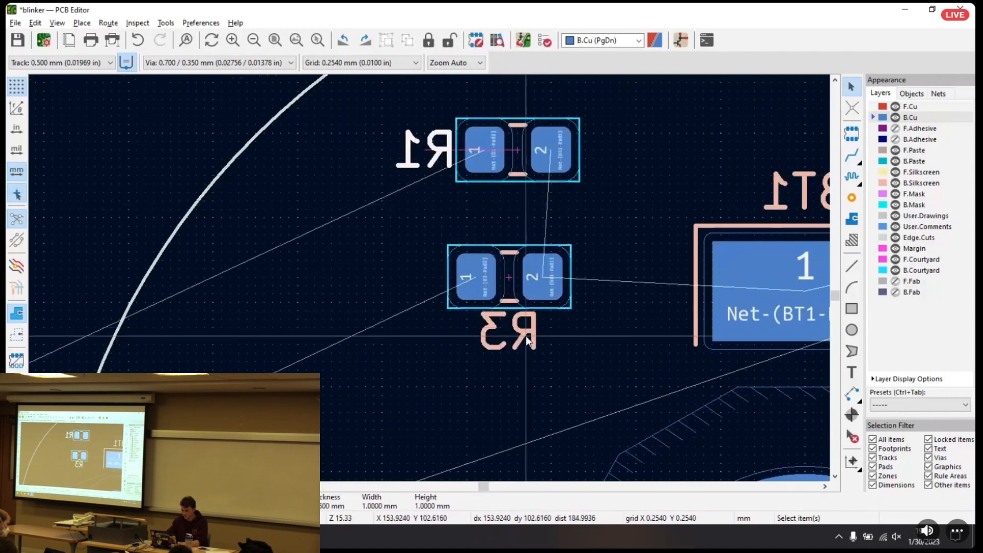
left_click_drag(517, 338, 412, 282)
left_click(439, 165)
left_click_drag(440, 155, 415, 148)
Stack R1 directly above R3 with aligned pads and move the pair closer to BT1
left_click_drag(512, 144, 507, 203)
left_click_drag(592, 336, 371, 148)
key("Escape")
left_click_drag(584, 335, 356, 150)
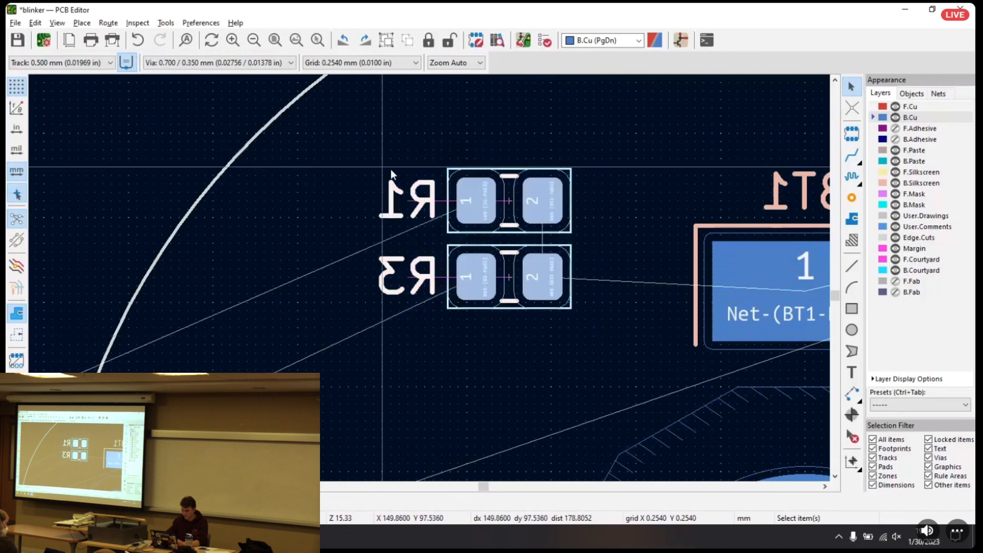
left_click_drag(504, 201, 560, 212)
Move R4 in below R2 and place both reference labels beside their resistors, on the side away from BT1
left_click(658, 178)
middle_click_drag(662, 181, 243, 148)
left_click(820, 376)
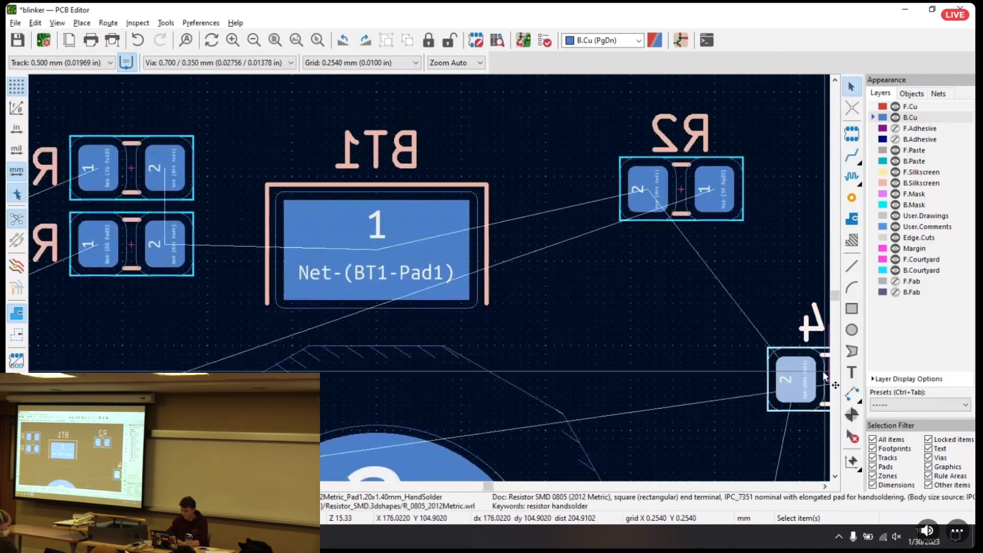
left_click_drag(821, 376, 681, 307)
left_click(699, 257)
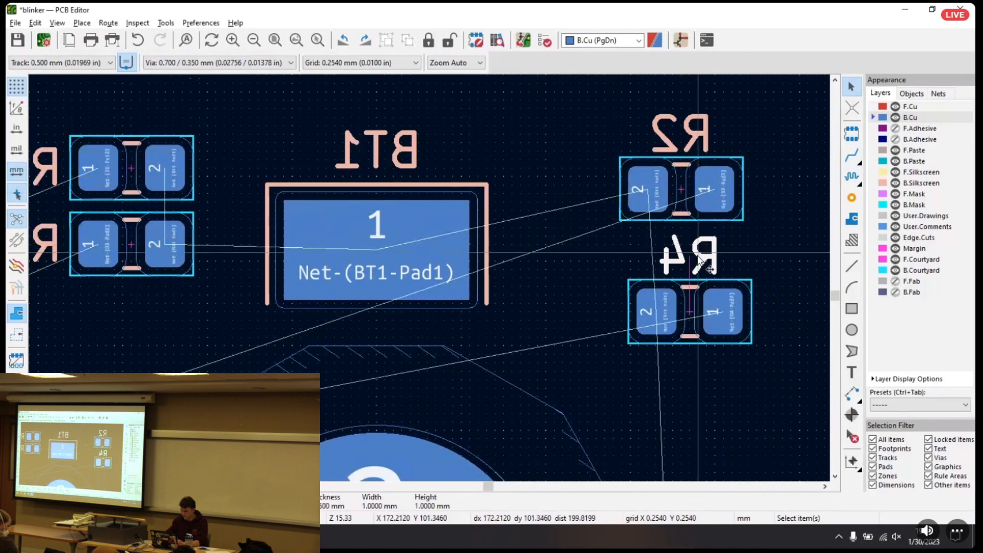
left_click_drag(699, 257, 793, 320)
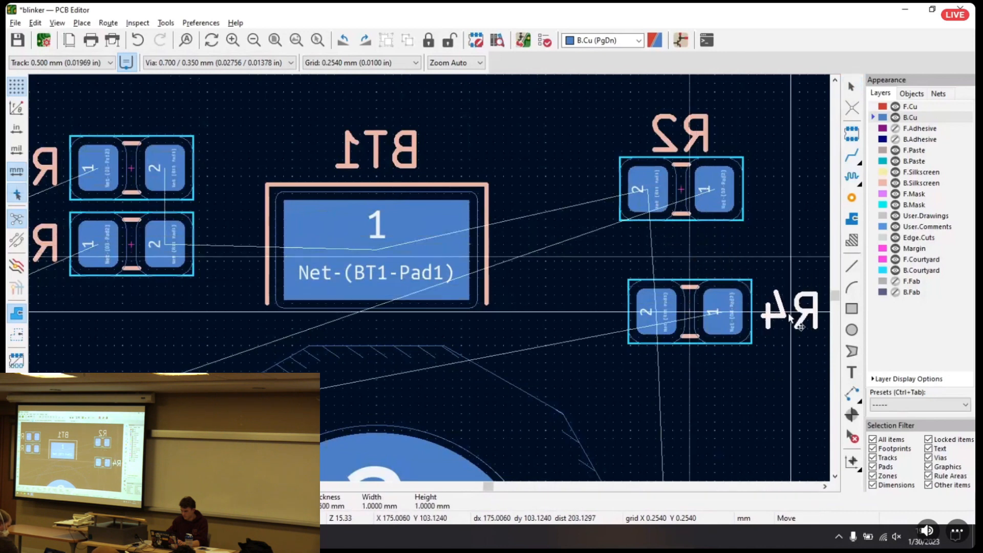
left_click_drag(681, 134, 785, 191)
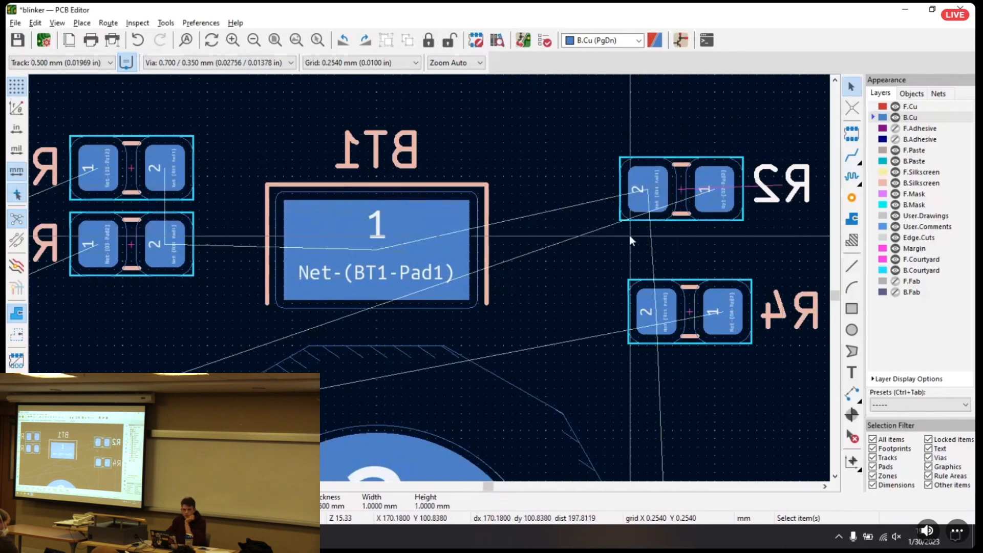
Stack R2 directly above R4 with touching courtyards, level with R1 and R3
left_click_drag(686, 312, 678, 260)
left_click_drag(684, 190, 682, 168)
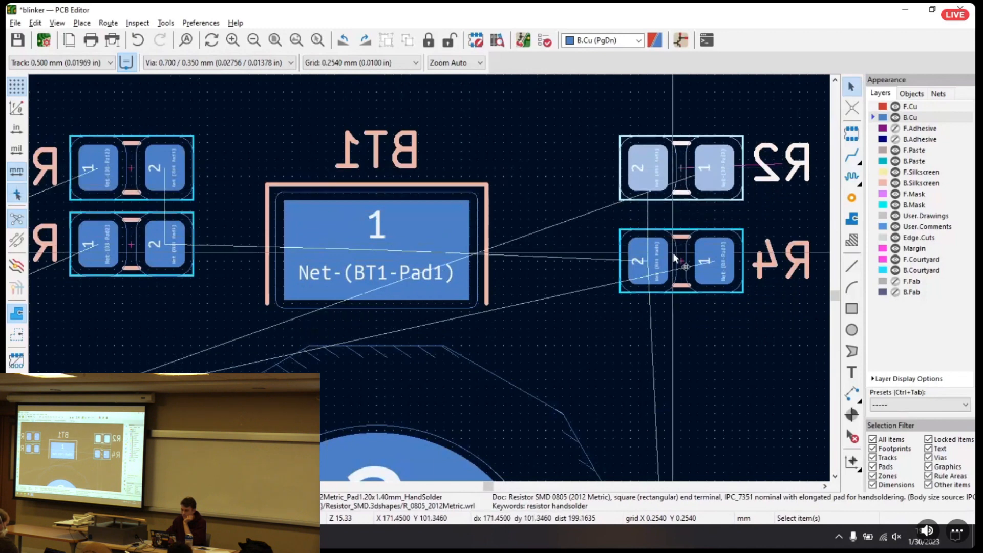
left_click(684, 265)
left_click_drag(683, 266, 680, 244)
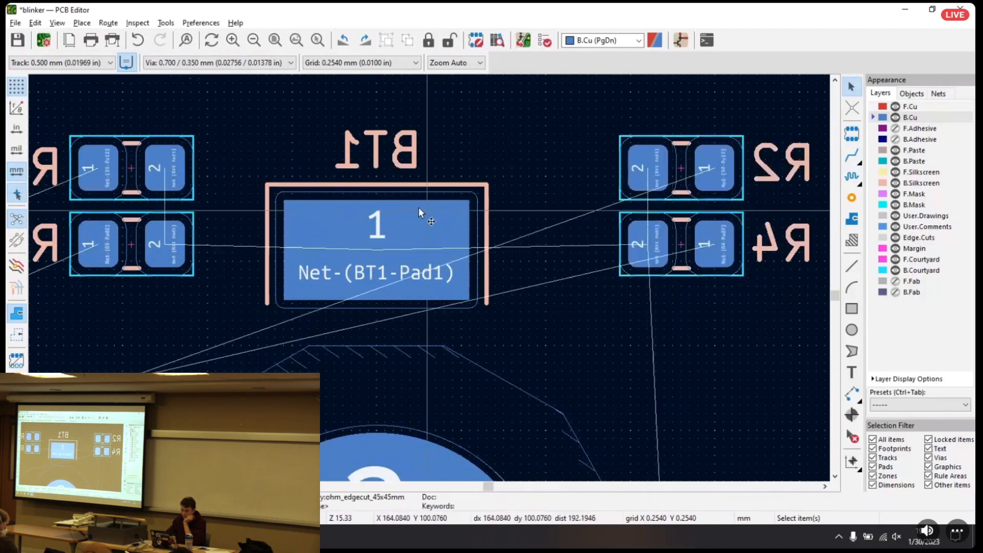
Move R2 and R4 together closer to BT1, matching the spacing of R1 and R3, skipping the locked outline
left_click_drag(591, 109, 825, 305)
key("Escape")
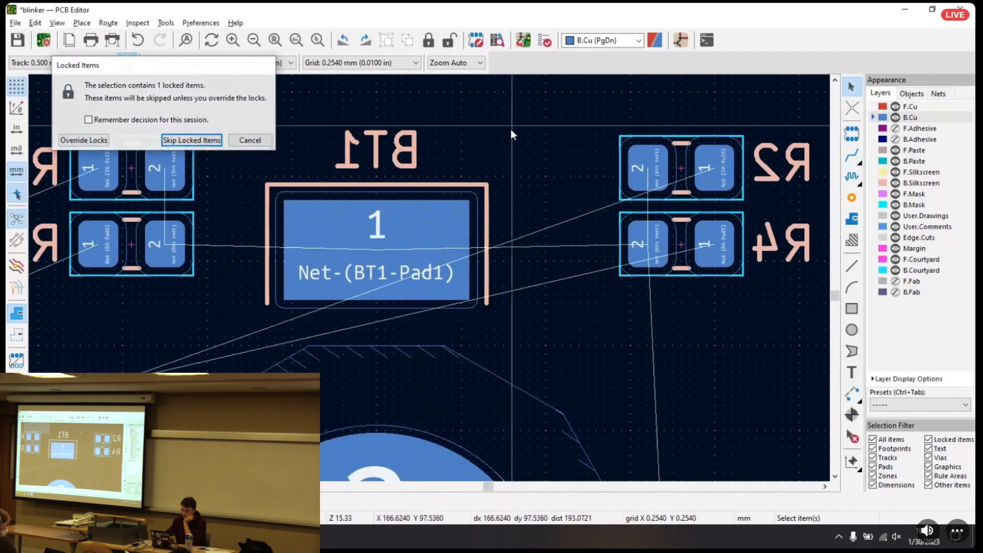
left_click_drag(588, 114, 828, 296)
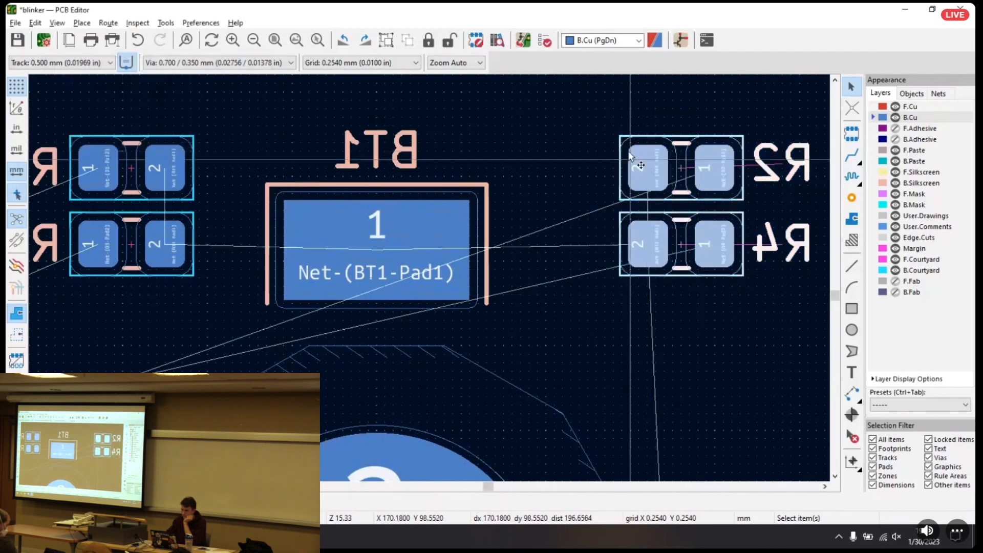
left_click_drag(678, 167, 627, 170)
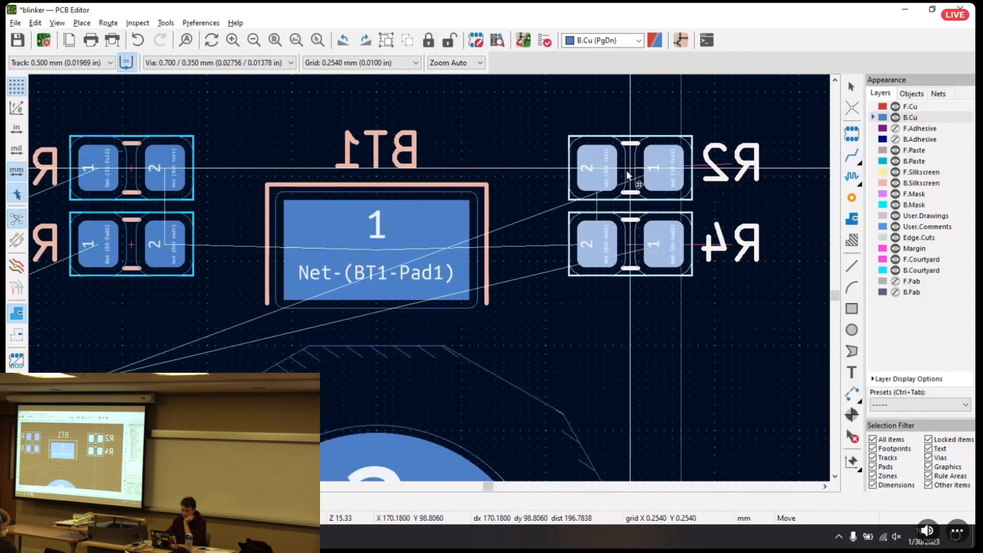
left_click(635, 303)
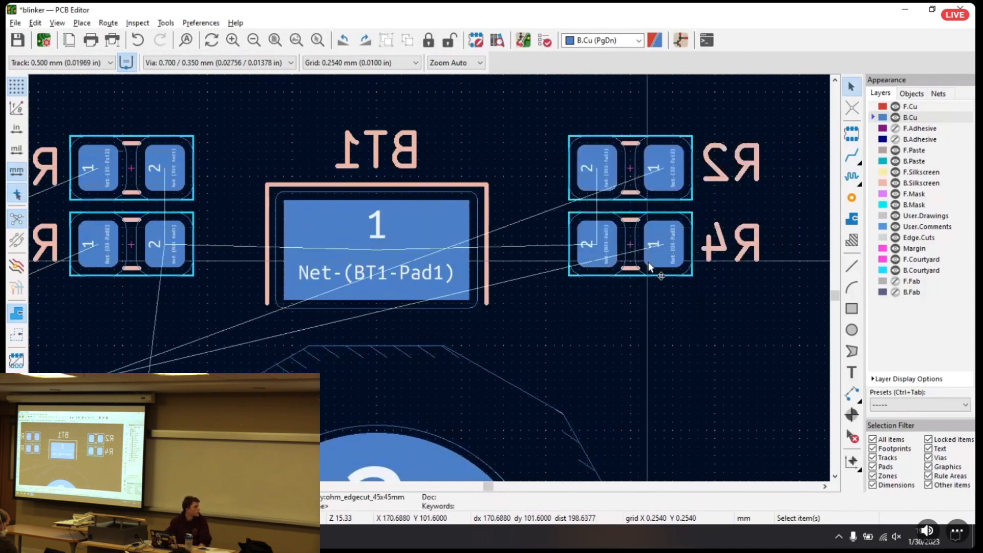
Look over the complete back-side placement and the unplaced front-side diodes D1 to D8 outside the board outline
scroll(643, 263, "down", 8)
scroll(417, 294, "up", 4)
middle_click_drag(474, 268, 554, 244)
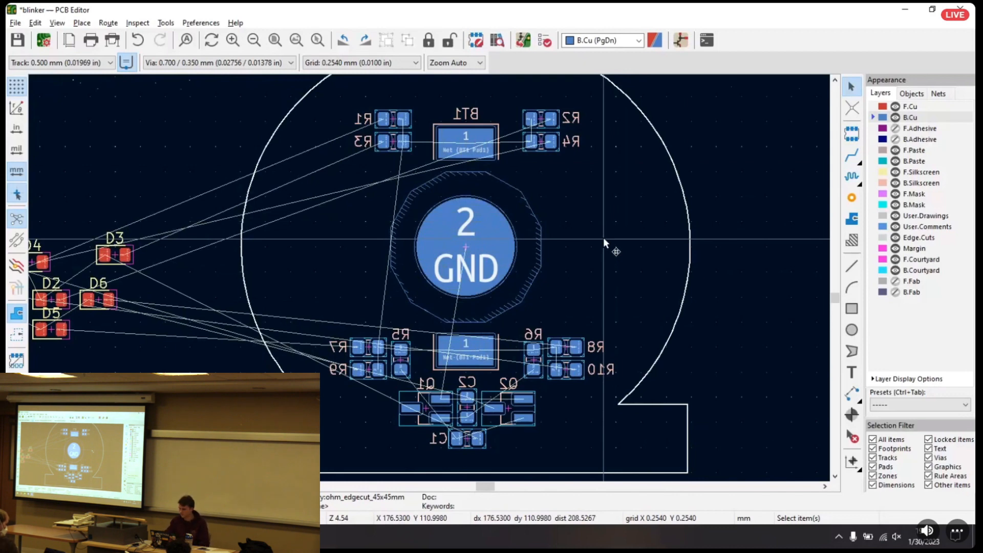
middle_click_drag(292, 219, 387, 207)
middle_click_drag(488, 195, 560, 220)
left_click_drag(47, 226, 324, 381)
left_click_drag(204, 276, 241, 249)
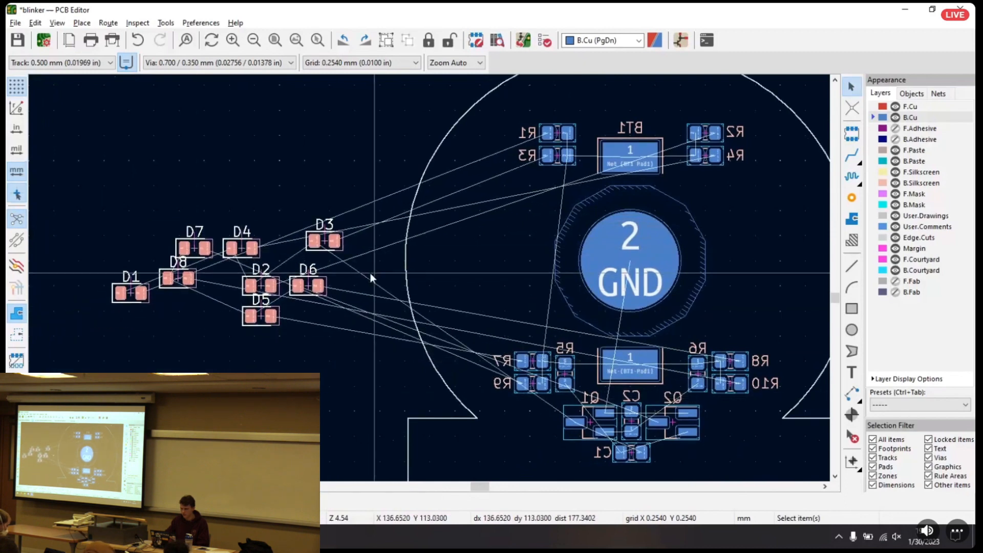
middle_click_drag(406, 262, 321, 260)
middle_click_drag(400, 222, 355, 213)
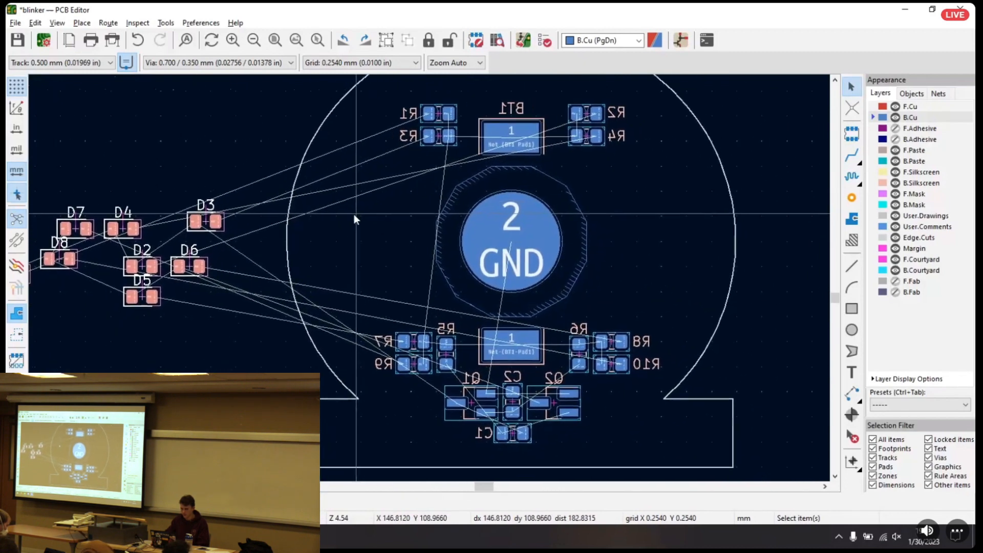
left_click(353, 213)
middle_click_drag(249, 216, 226, 221)
left_click(253, 214)
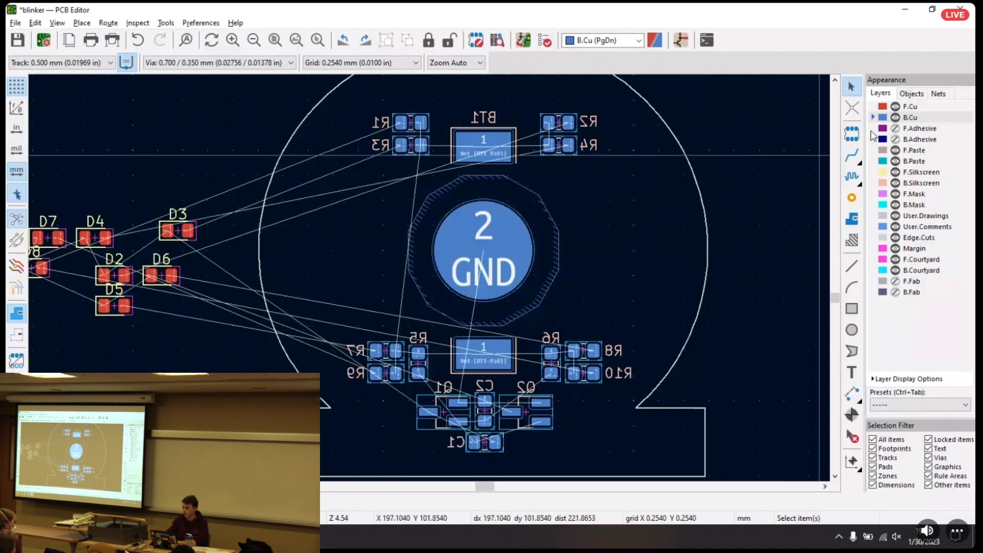
Route a 0.500 mm B.Cu track from R1's pad 2 diagonally outward, straight up and across above BT1, ending it in free space
left_click(852, 155)
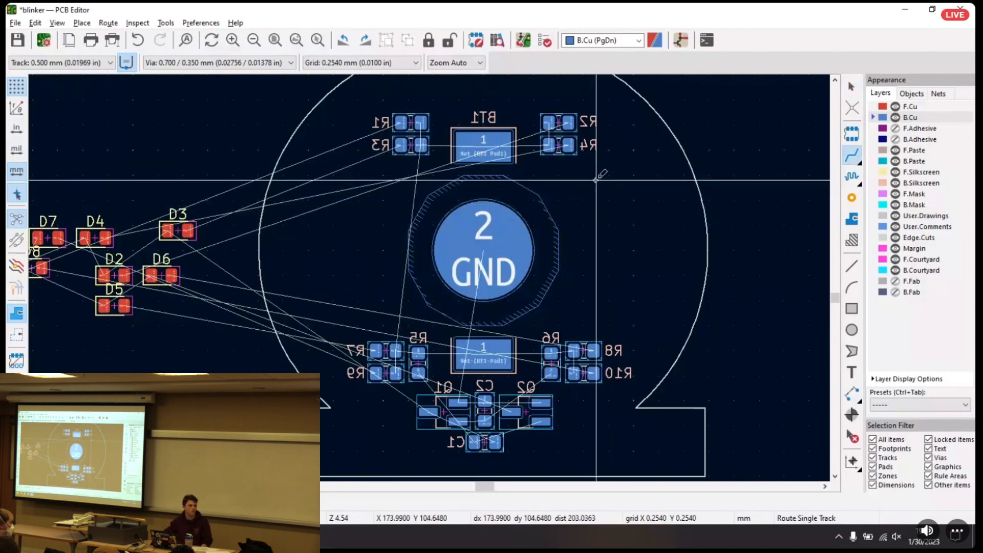
scroll(440, 145, "up", 3)
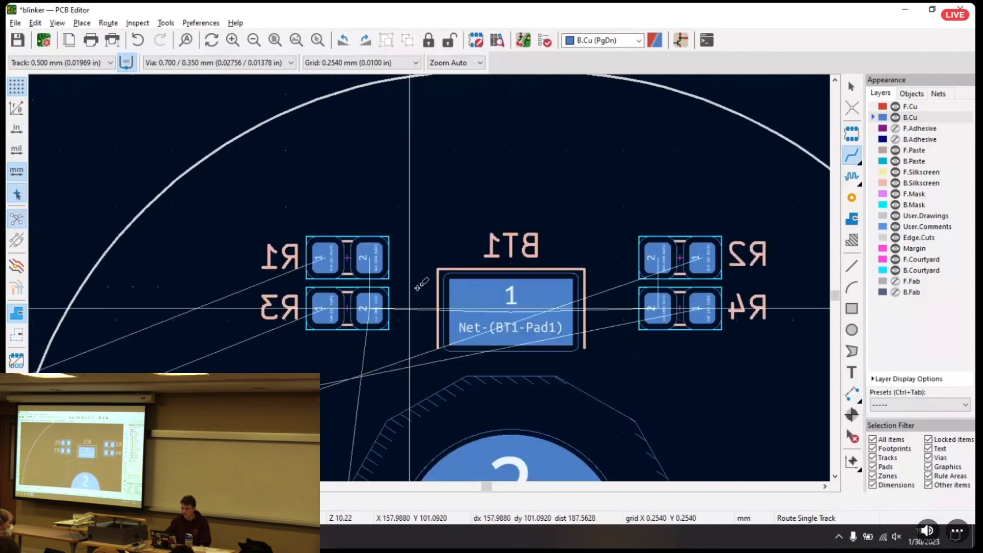
left_click(423, 200)
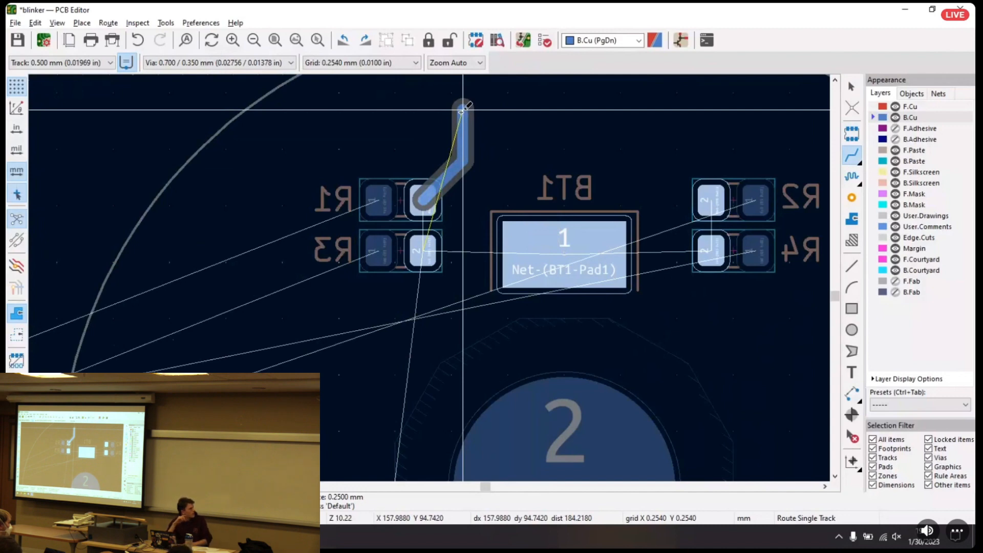
left_click(461, 110)
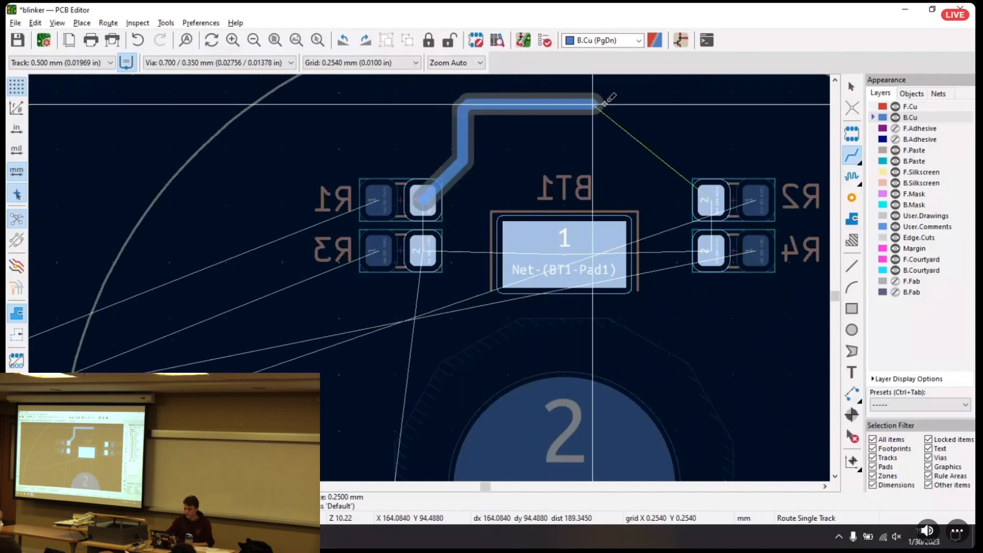
double_click(591, 108)
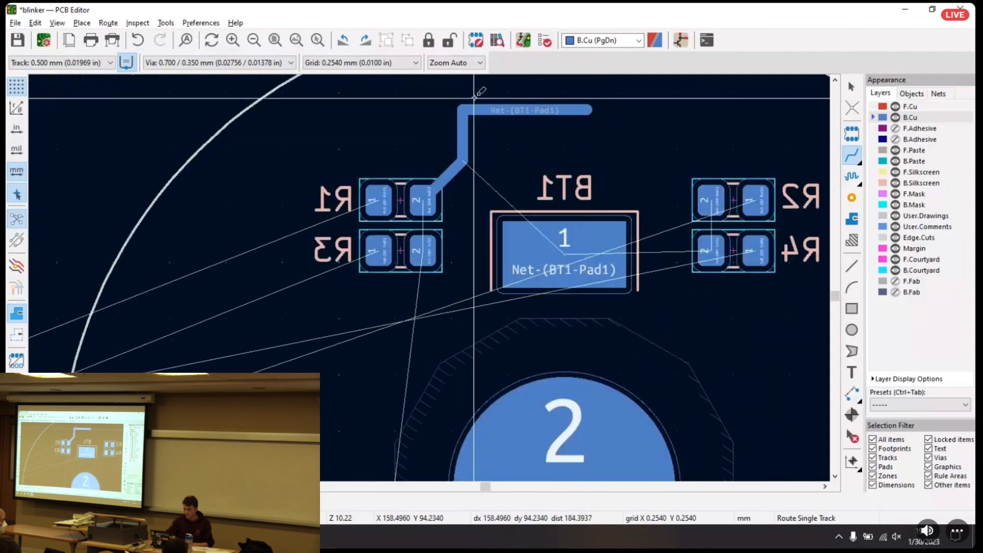
key("Escape")
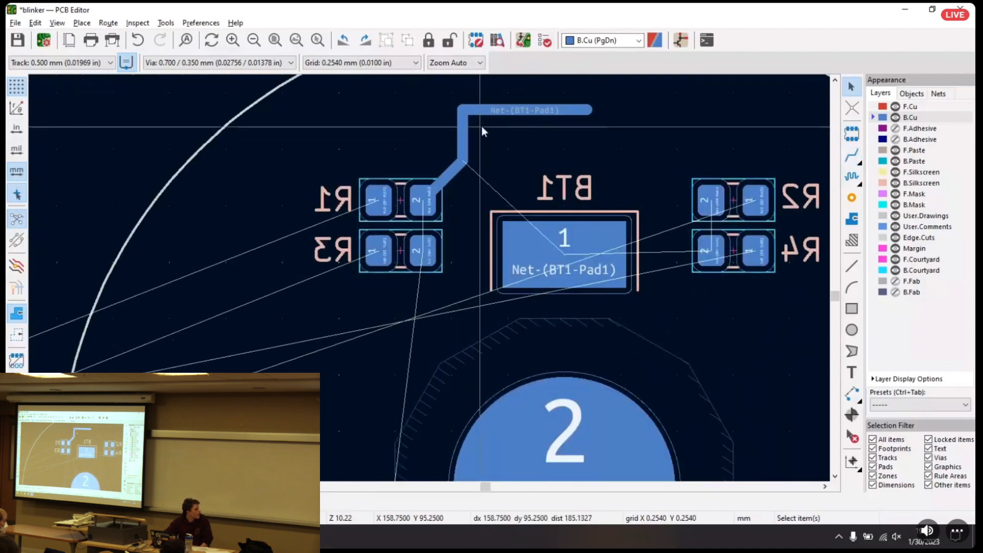
Examine the shape of the 90° corner in the track above BT1 up close and within the whole route
scroll(483, 131, "down", 1)
scroll(462, 221, "up", 6)
middle_click_drag(429, 281, 415, 247)
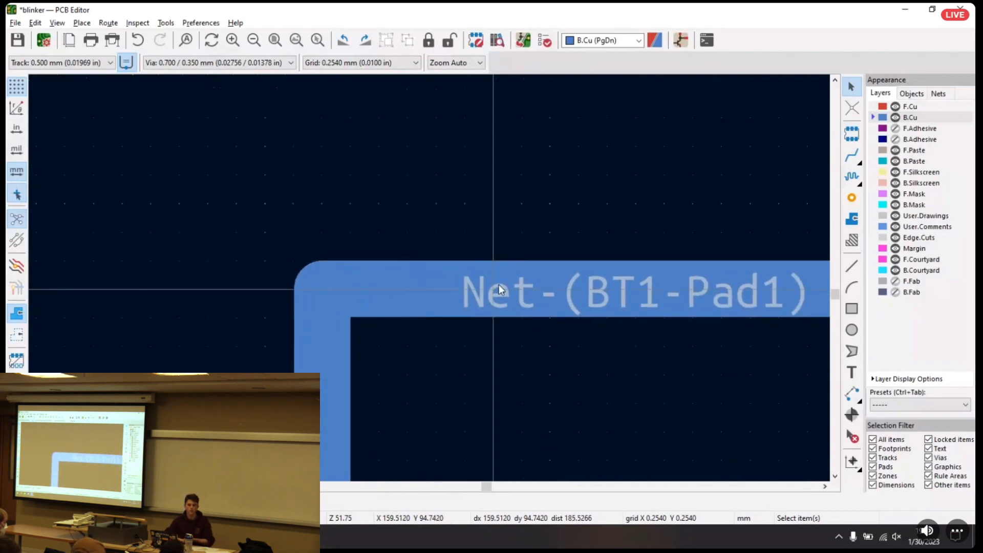
scroll(429, 277, "down", 5)
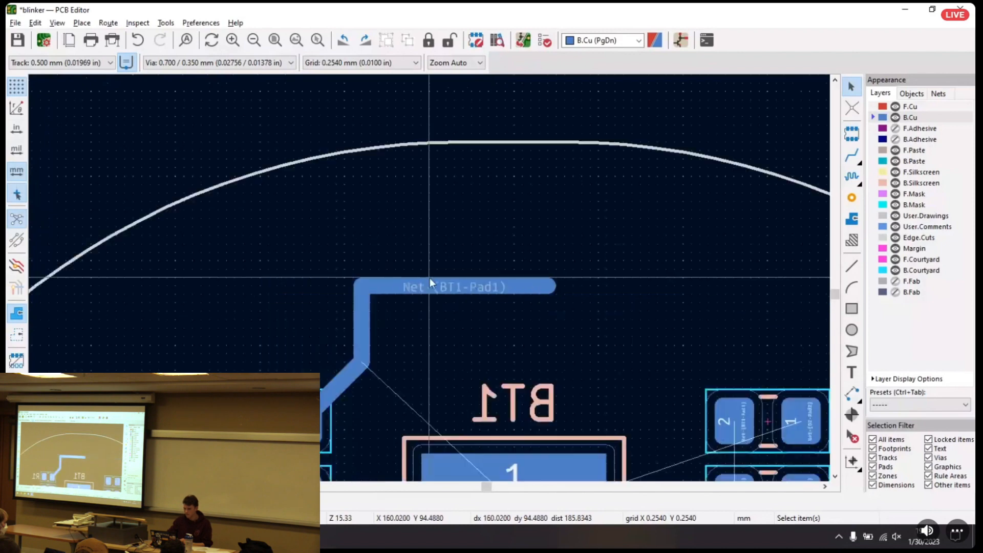
middle_click_drag(414, 298, 431, 230)
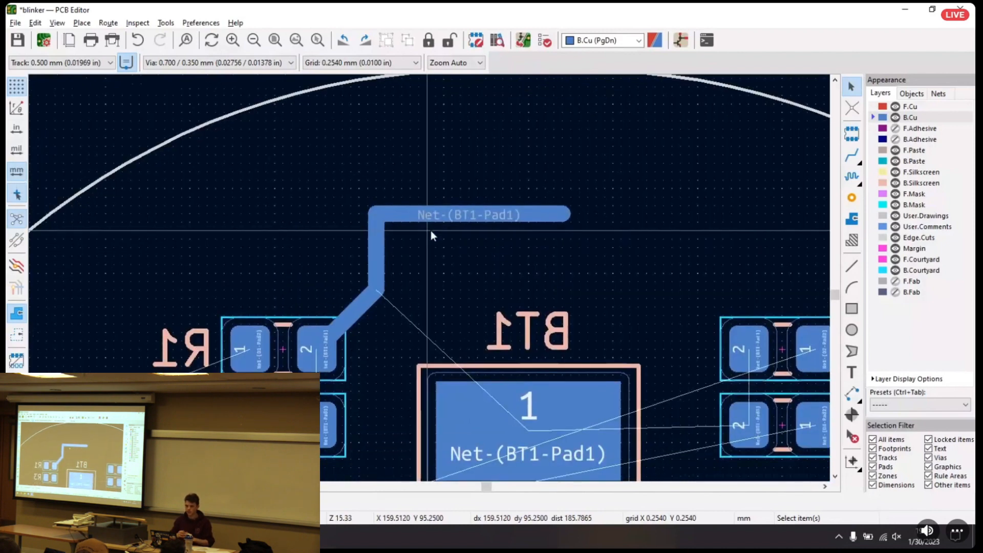
scroll(431, 230, "up", 5)
scroll(338, 291, "up", 3)
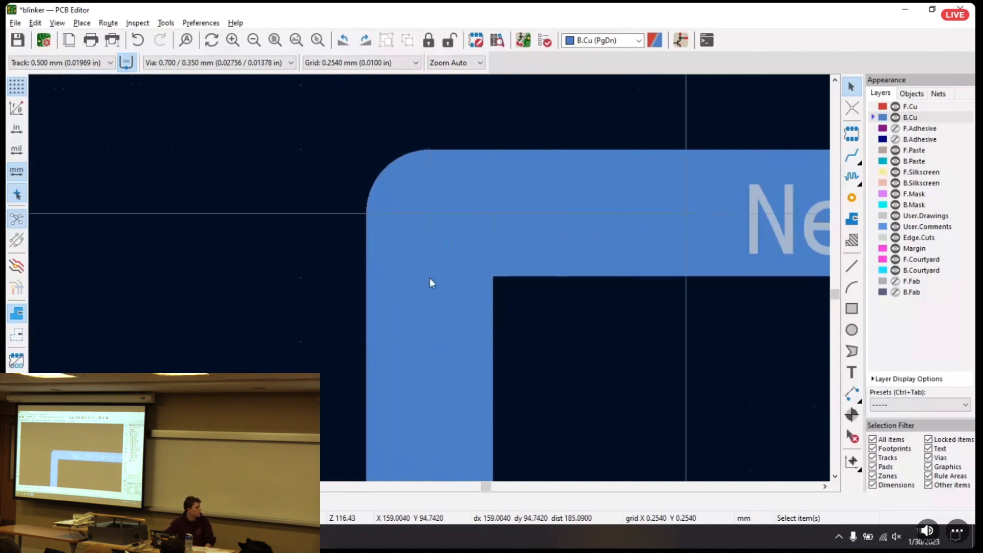
scroll(430, 279, "down", 5)
scroll(429, 279, "down", 6)
scroll(440, 282, "up", 1)
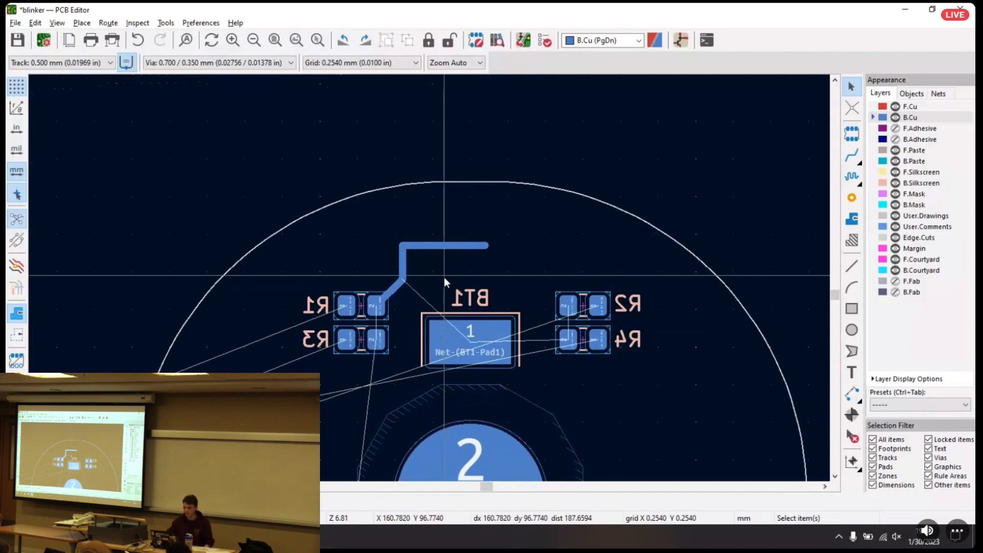
middle_click_drag(435, 265, 443, 229)
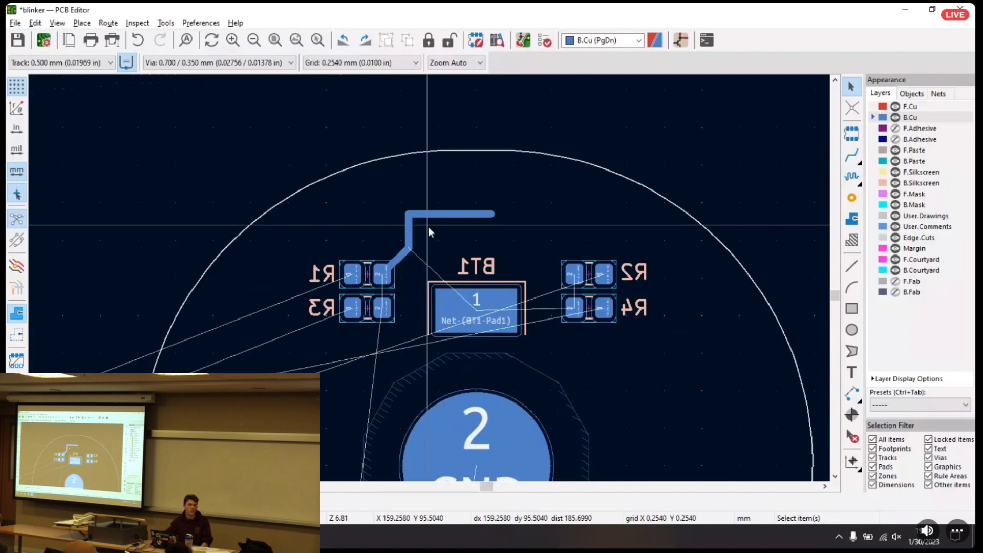
Delete all three segments of the track starting at R1's pad 2
left_click(411, 227)
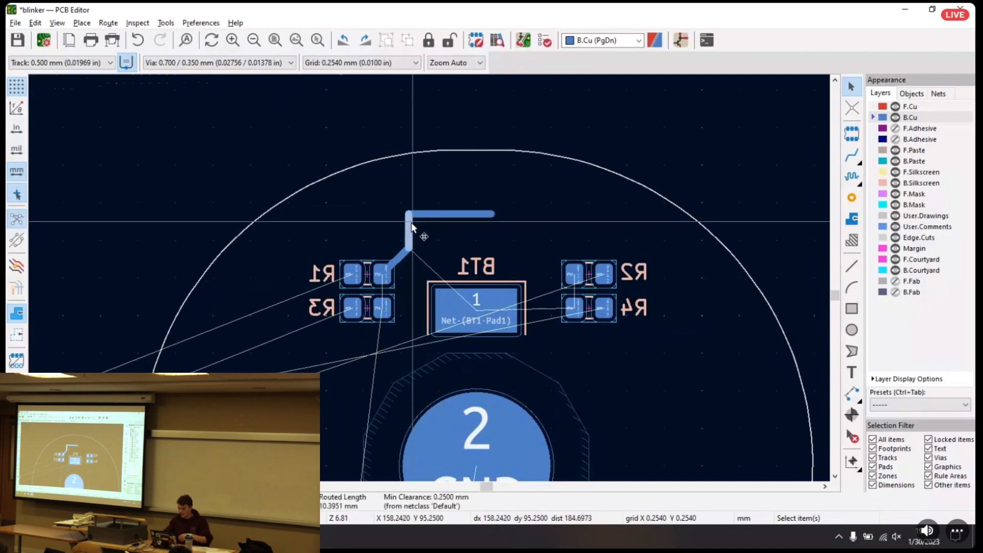
key("Delete")
left_click(433, 216)
key("Delete")
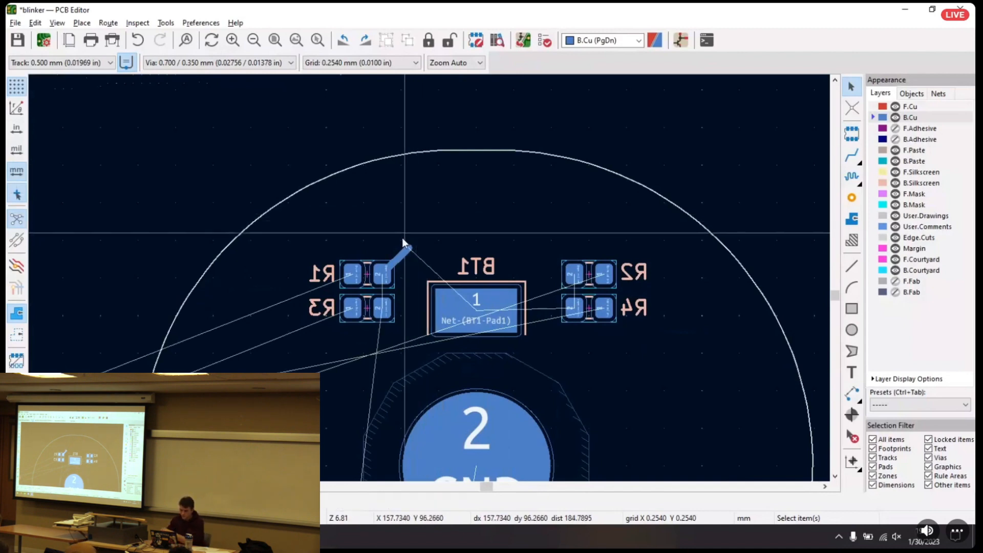
left_click(405, 252)
key("Delete")
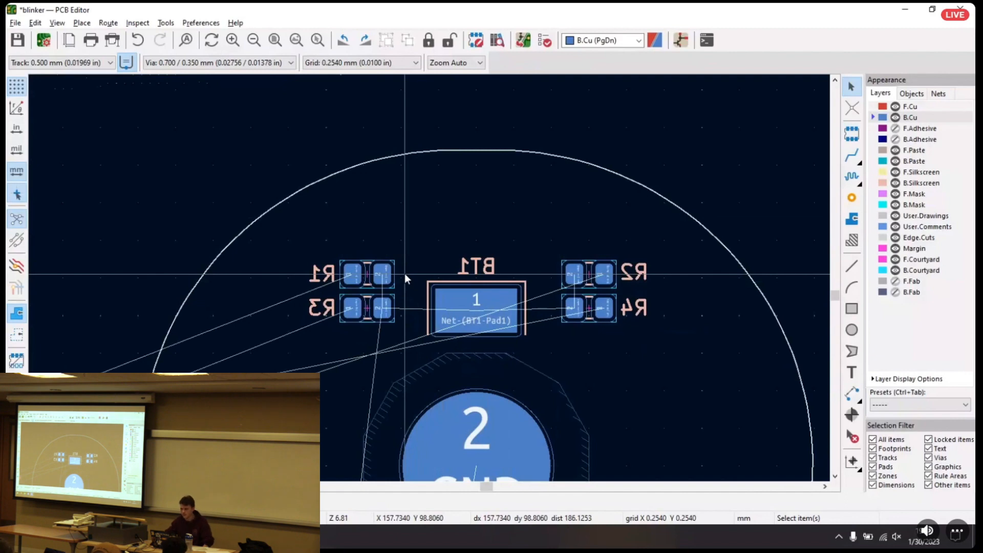
Route a straight 0.500 mm B.Cu track from R2's pad 2 down to R4's pad 2
left_click(852, 156)
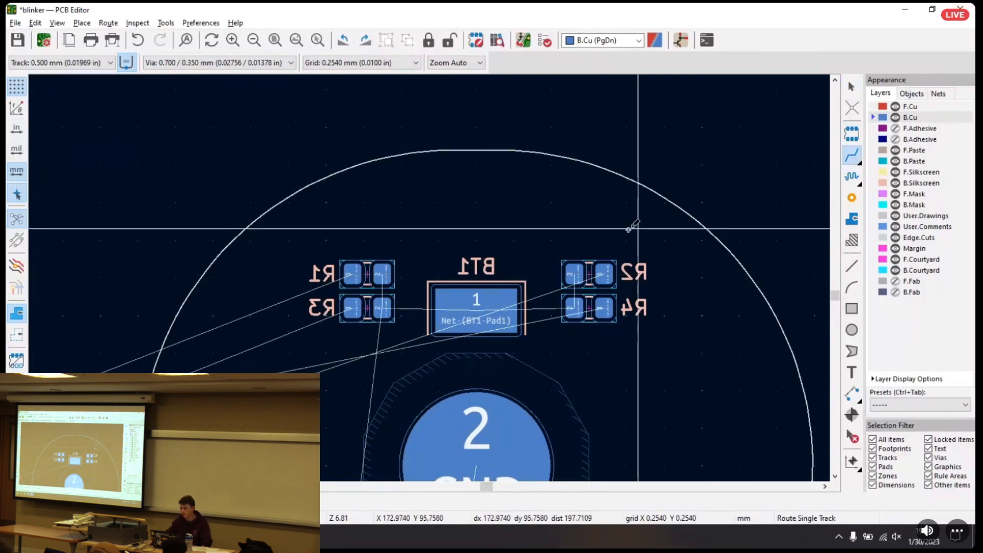
left_click(574, 273)
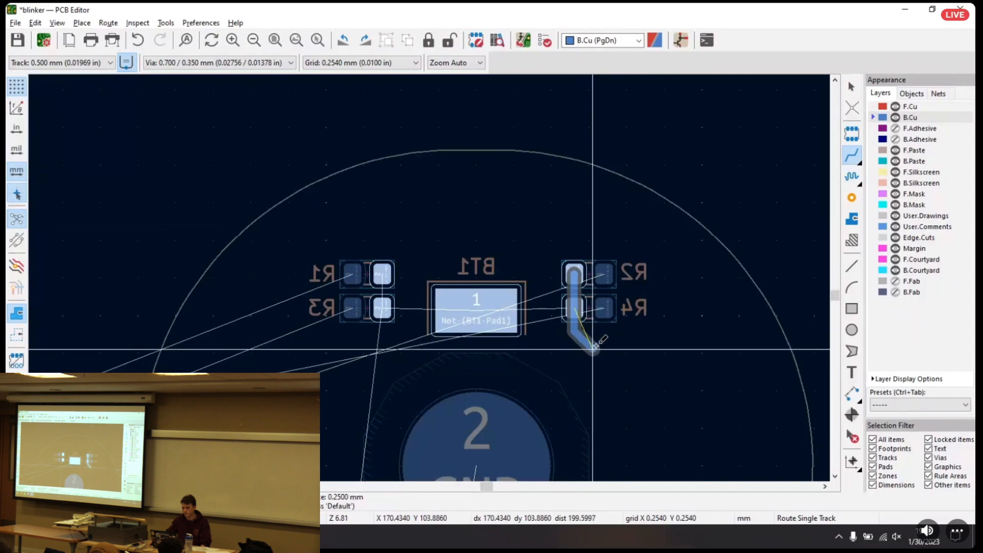
left_click(575, 307)
middle_click_drag(575, 360, 552, 434)
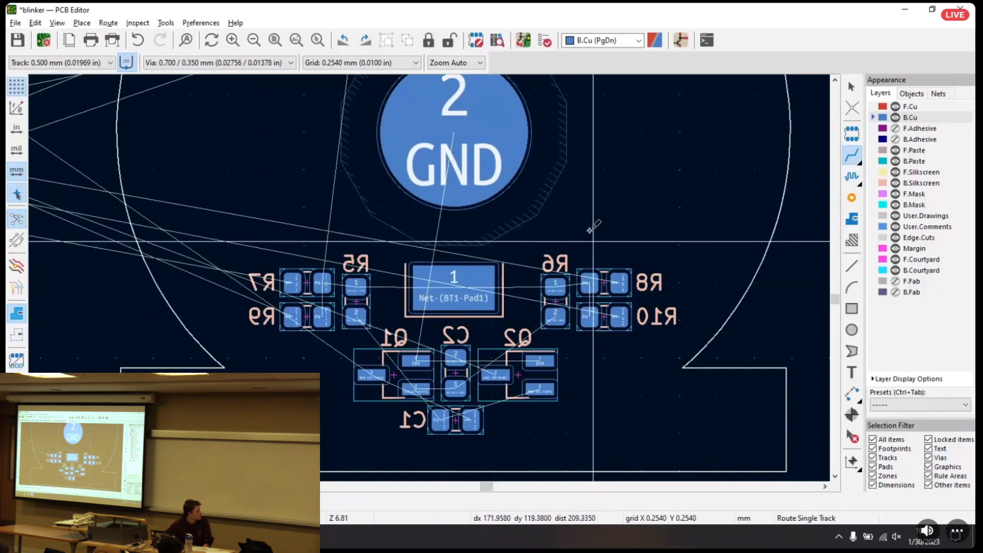
Route a 0.500 mm B.Cu track from Q2's pad 2 over the top of C2, between Q1's pads, and around to C1's pad 2
scroll(607, 259, "up", 3)
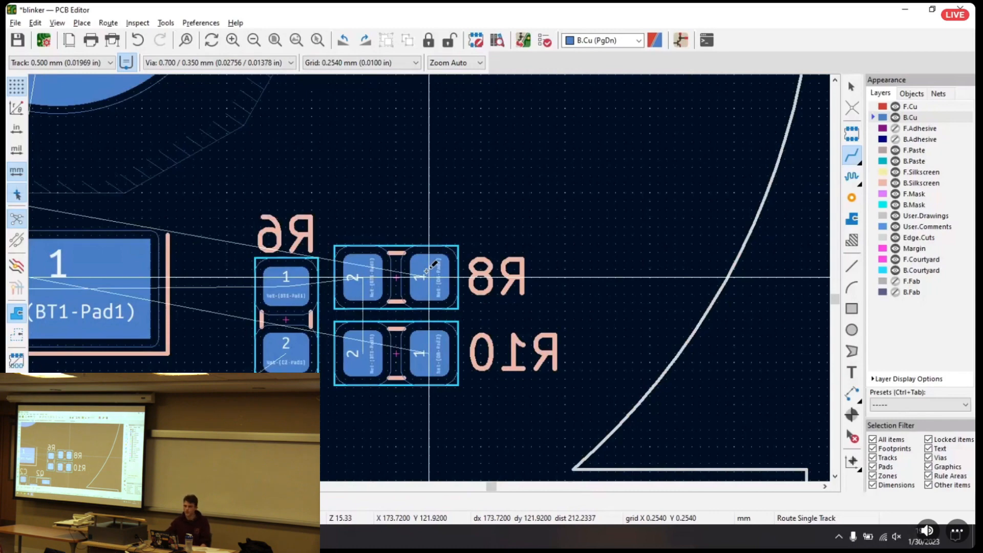
middle_click_drag(320, 372, 497, 243)
left_click(237, 323)
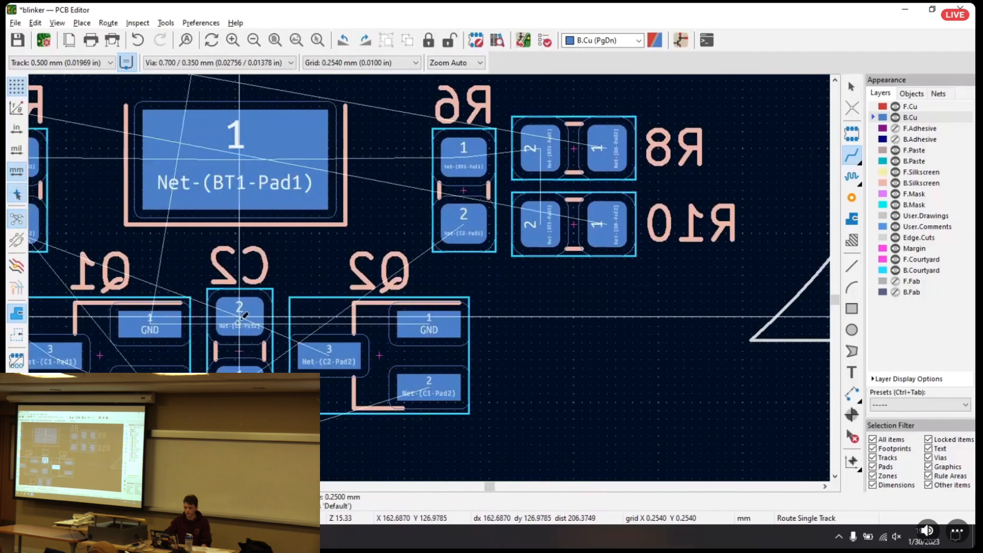
key("Escape")
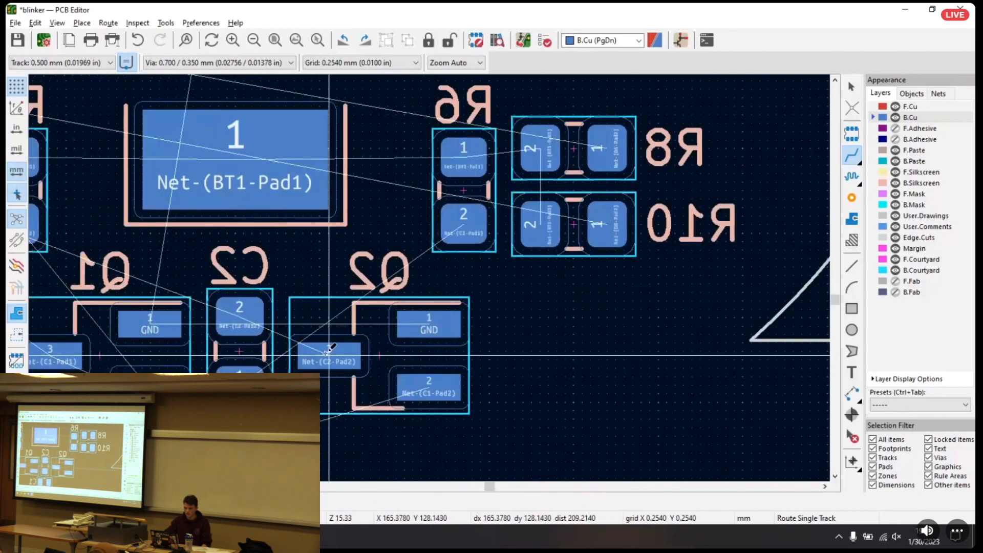
left_click(432, 388)
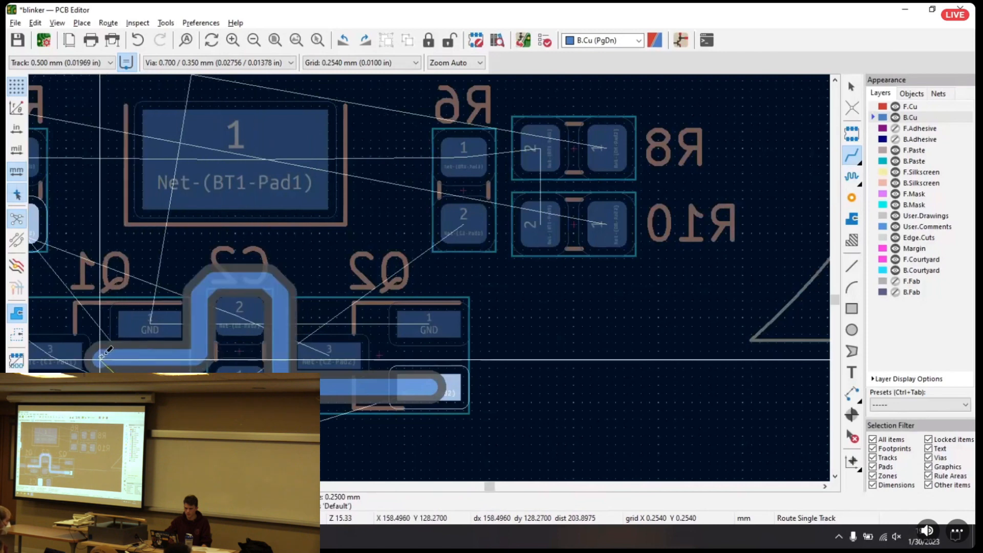
left_click(199, 458)
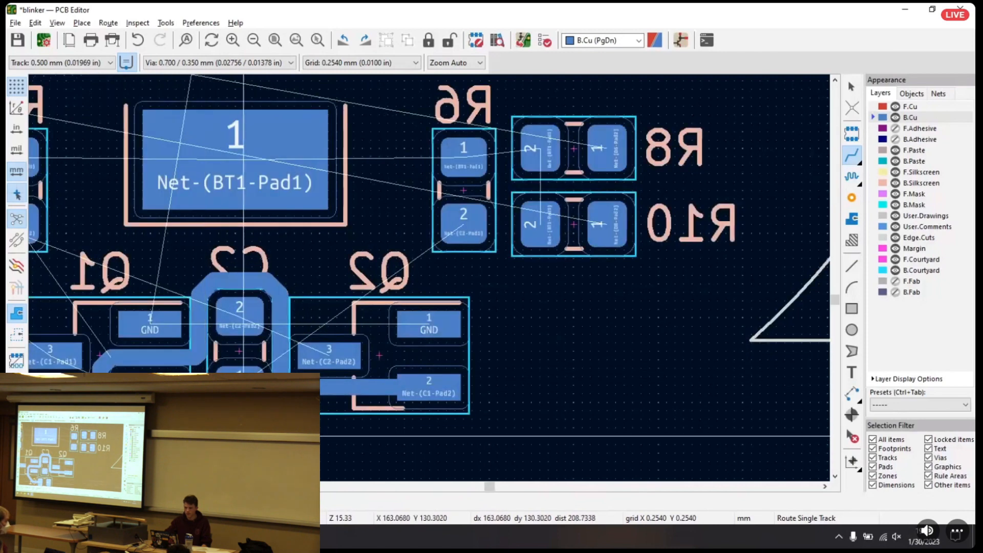
key("Escape")
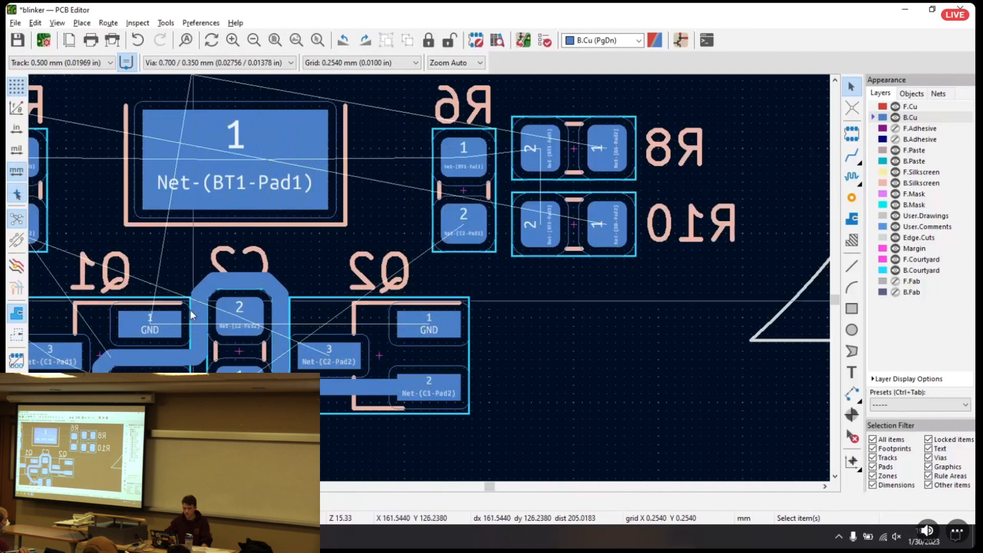
middle_click_drag(148, 362, 249, 265)
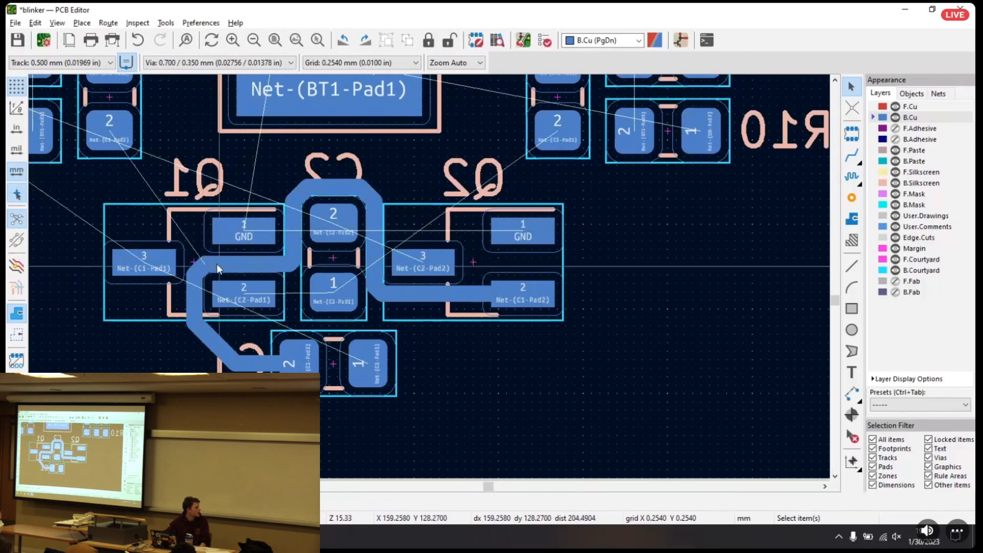
Delete every segment of the track running from Q2's pad 2 around C2 and Q1 to C1's pad 2
left_click(203, 262)
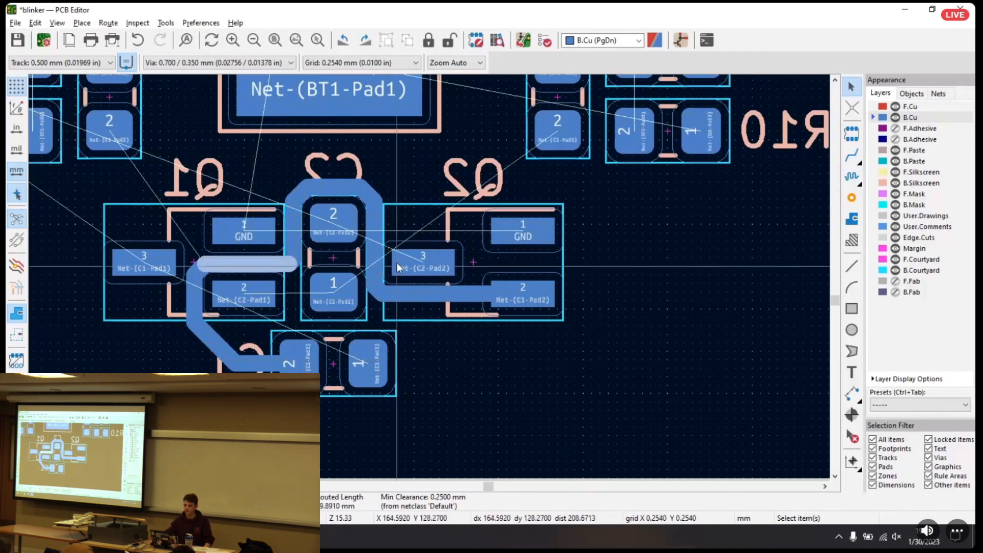
left_click(442, 295)
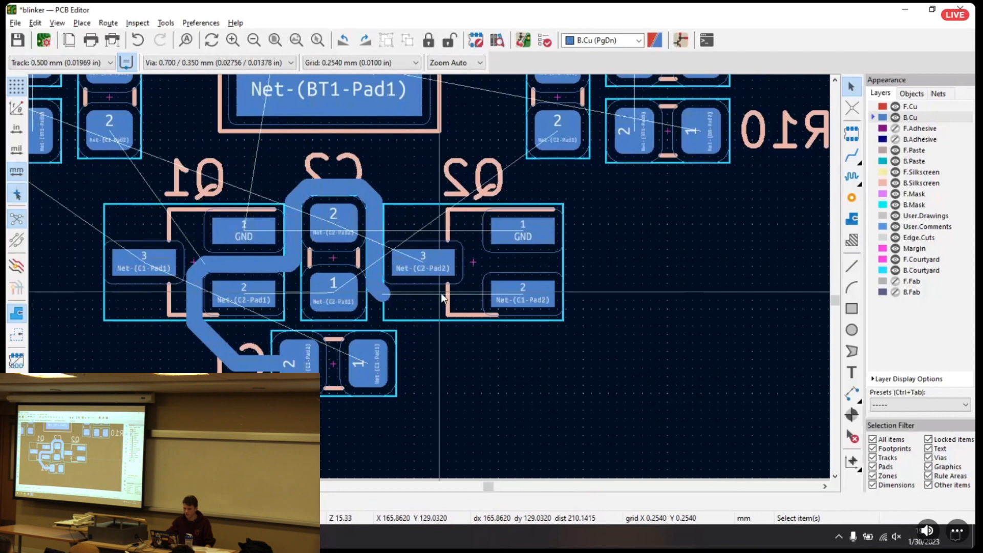
left_click(372, 294)
left_click(410, 305)
key("Delete")
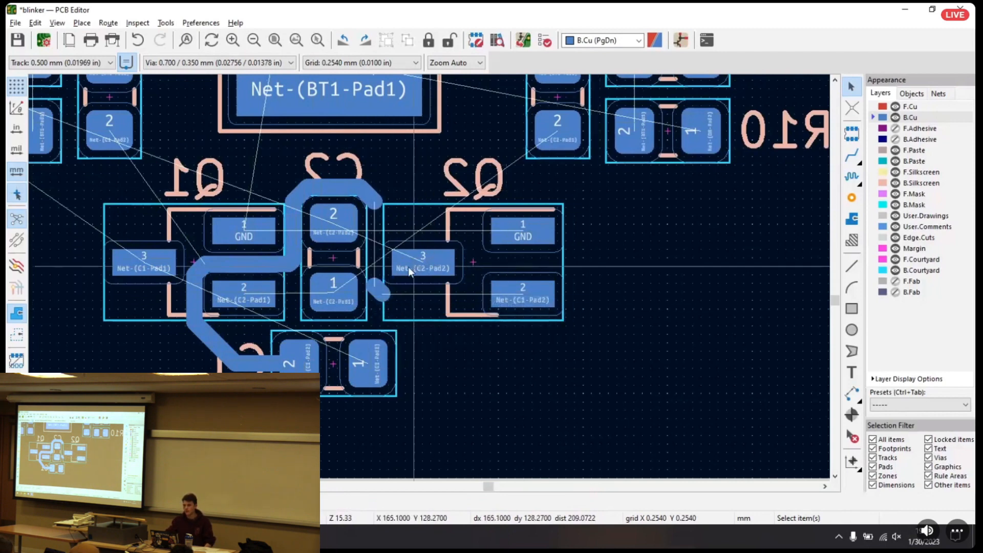
left_click(381, 290)
key("Delete")
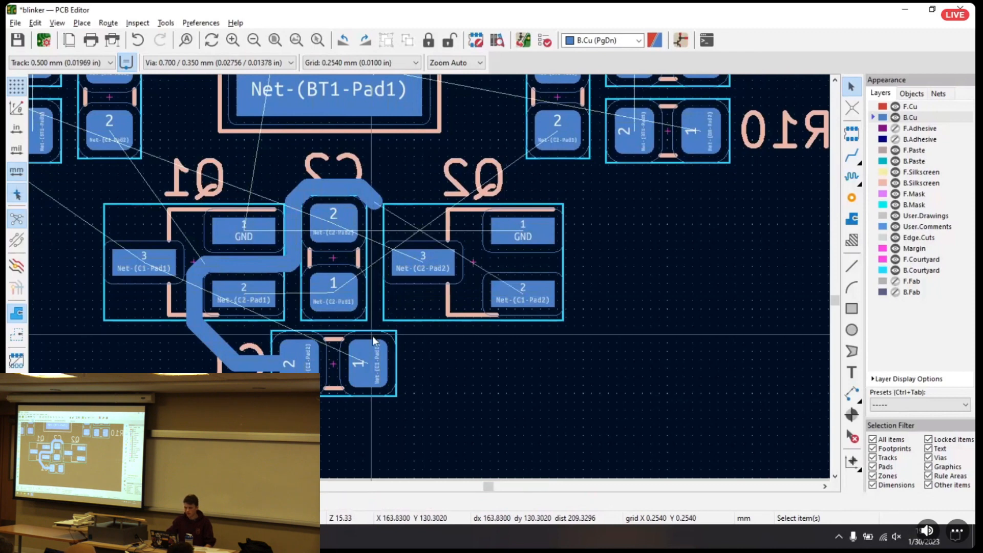
left_click(368, 198)
key("Delete")
left_click(301, 199)
key("Delete")
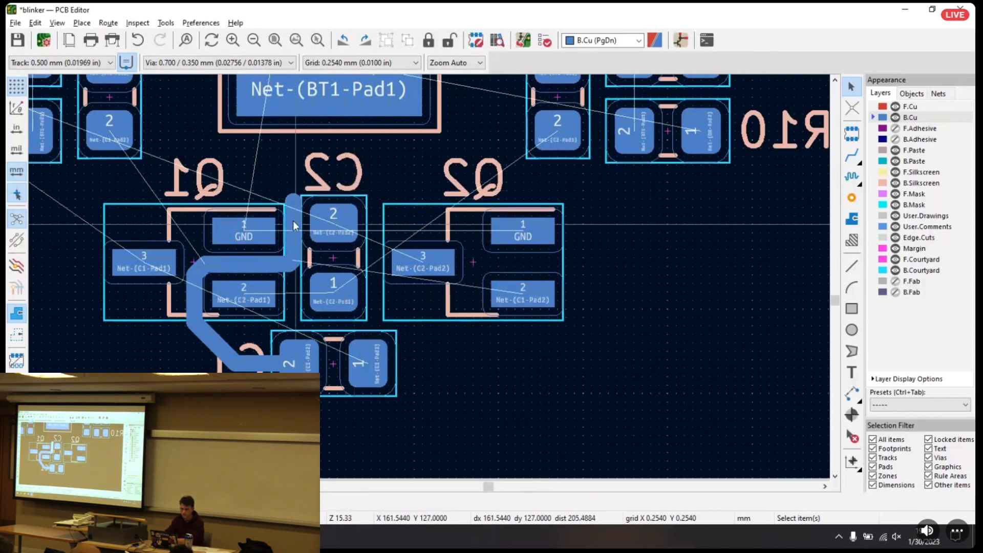
left_click(292, 266)
left_click(303, 276)
key("Delete")
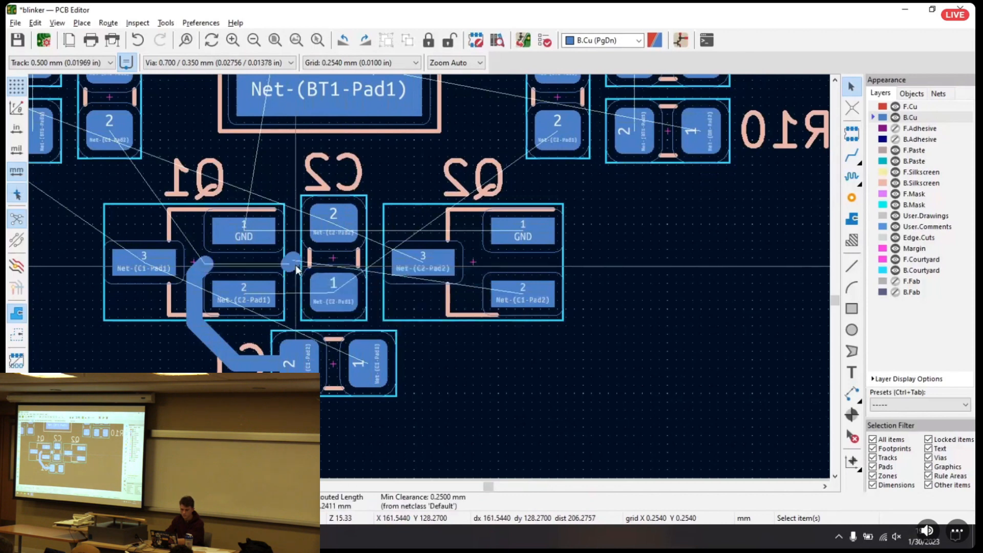
left_click(195, 297)
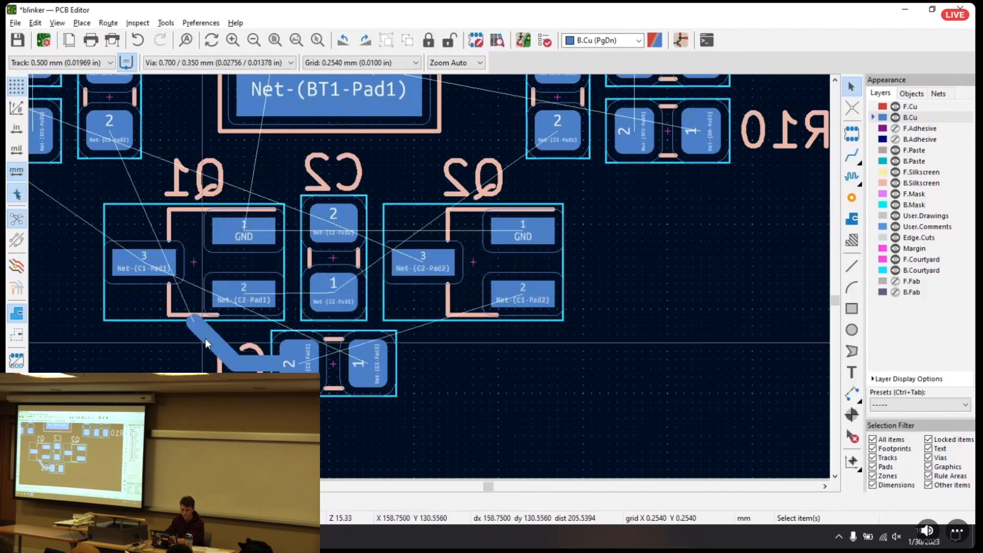
key("Delete")
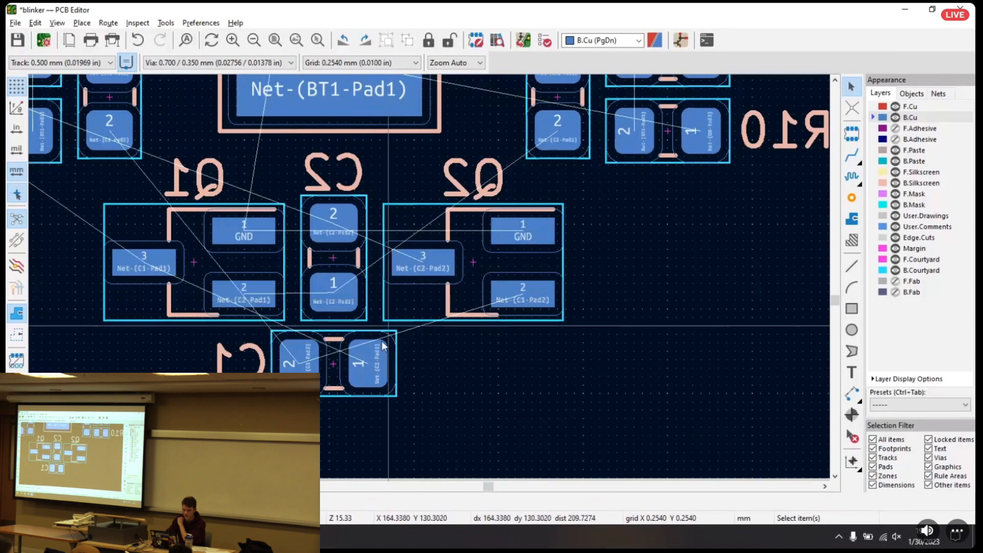
Route a straight vertical 0.500 mm B.Cu track from above R8 up to below R4, between BT1's GND pad and the outline
middle_click_drag(574, 290, 356, 382)
scroll(377, 307, "down", 1)
middle_click_drag(410, 266, 465, 244)
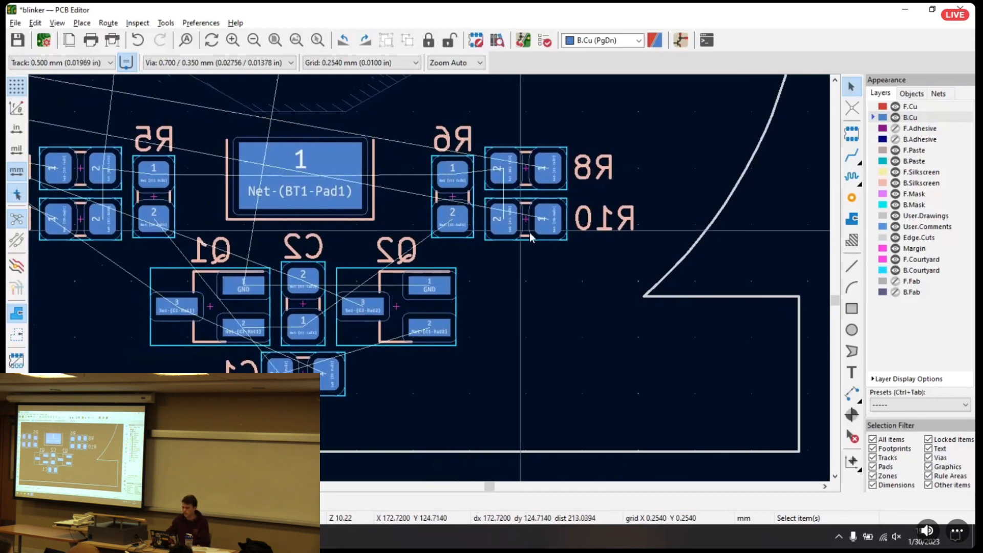
middle_click_drag(644, 178, 579, 332)
left_click(850, 160)
left_click(478, 237)
middle_click_drag(501, 136, 490, 367)
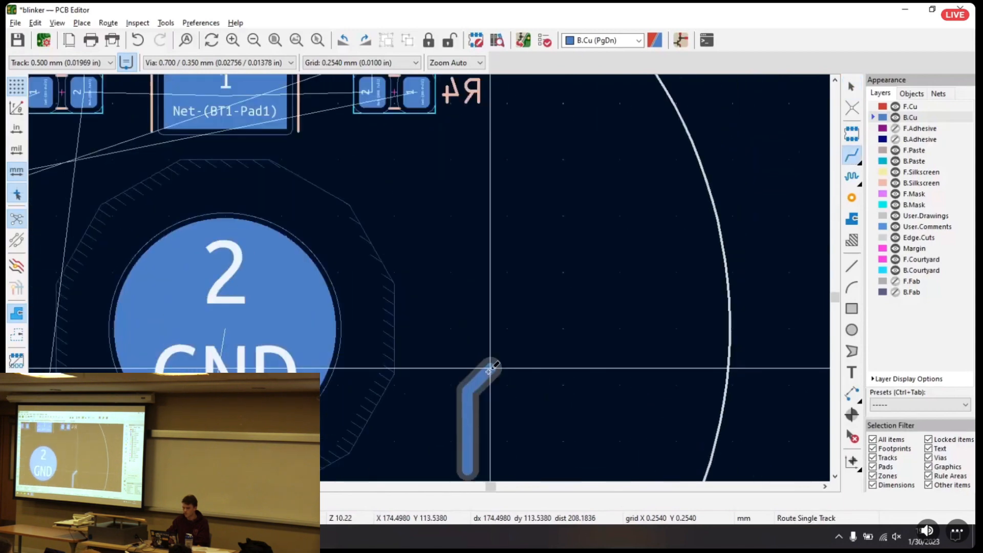
double_click(465, 149)
Route a second B.Cu track parallel to the vertical one on its outer side, ending in a 45° diagonal toward the board outline
left_click(495, 153)
middle_click_drag(485, 331, 507, 173)
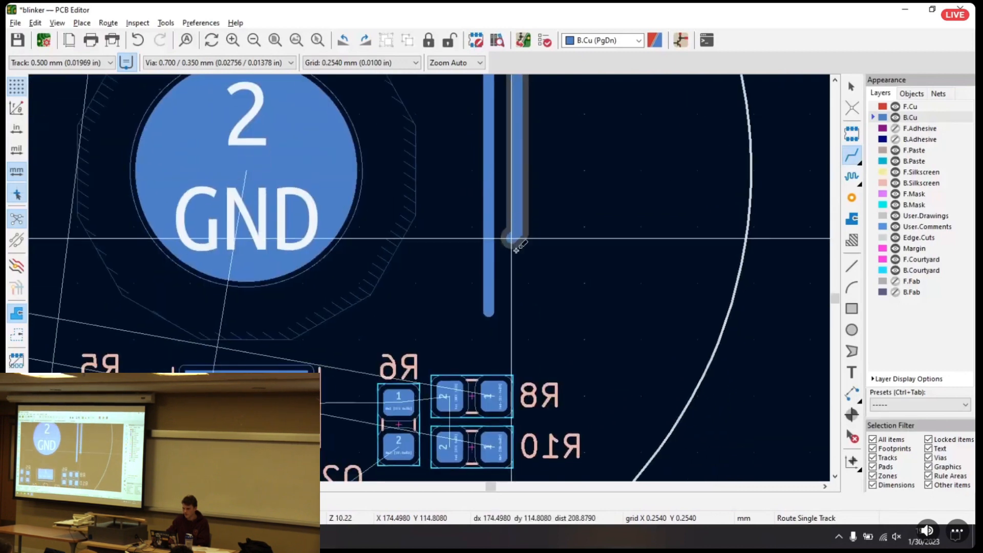
double_click(581, 345)
key("Escape")
middle_click_drag(542, 137, 518, 245)
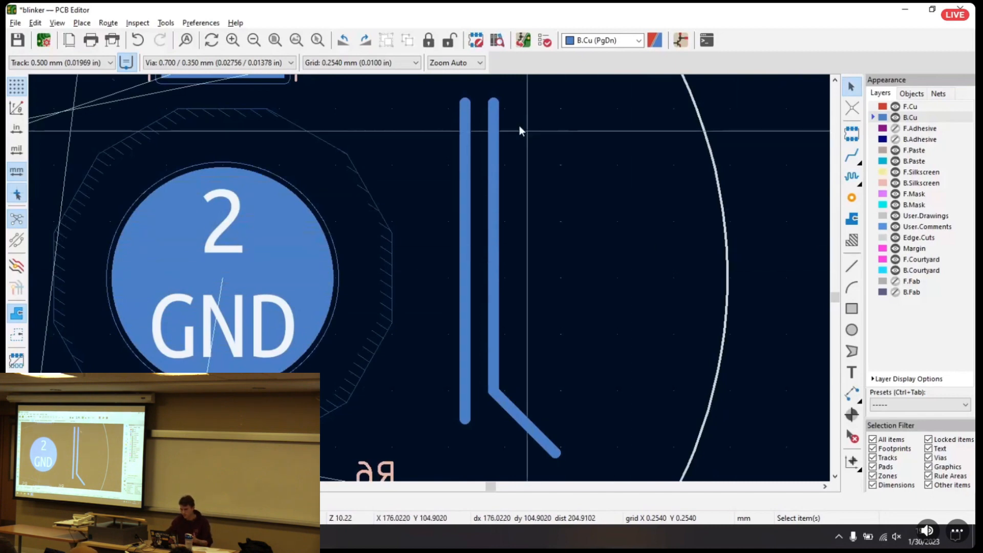
Delete both parallel tracks beside BT1's GND pad together
left_click_drag(441, 87, 582, 465)
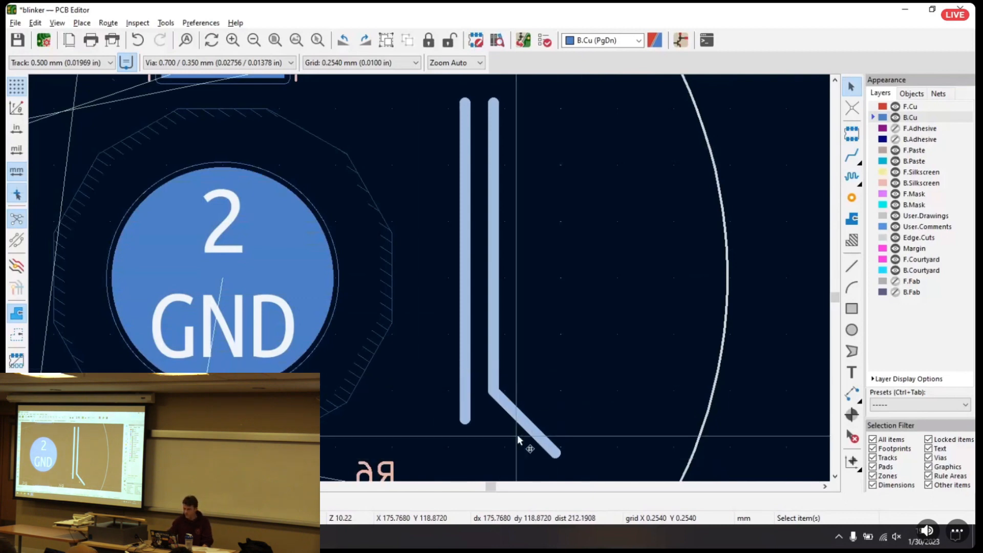
key("Delete")
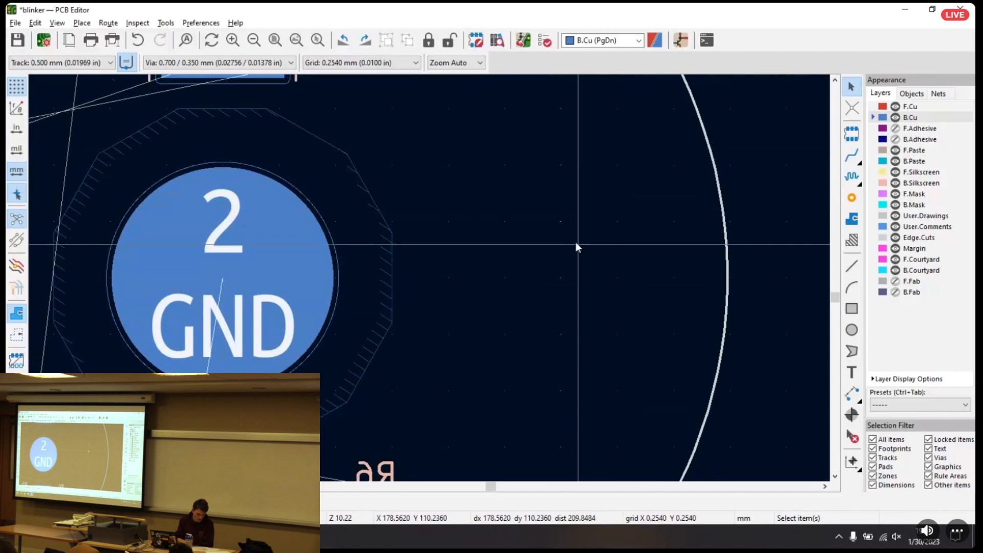
scroll(416, 279, "down", 3)
middle_click_drag(477, 283, 502, 262)
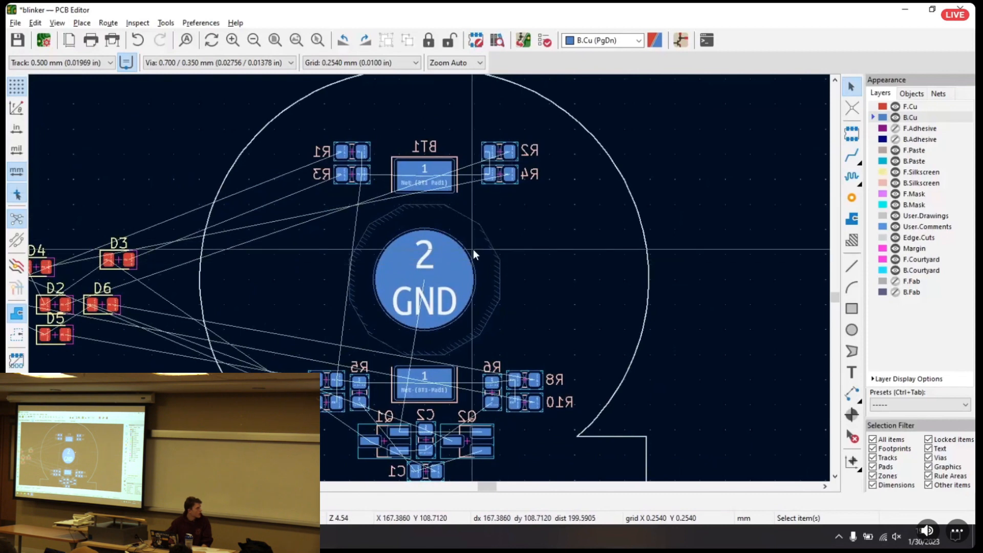
middle_click_drag(552, 265, 149, 299)
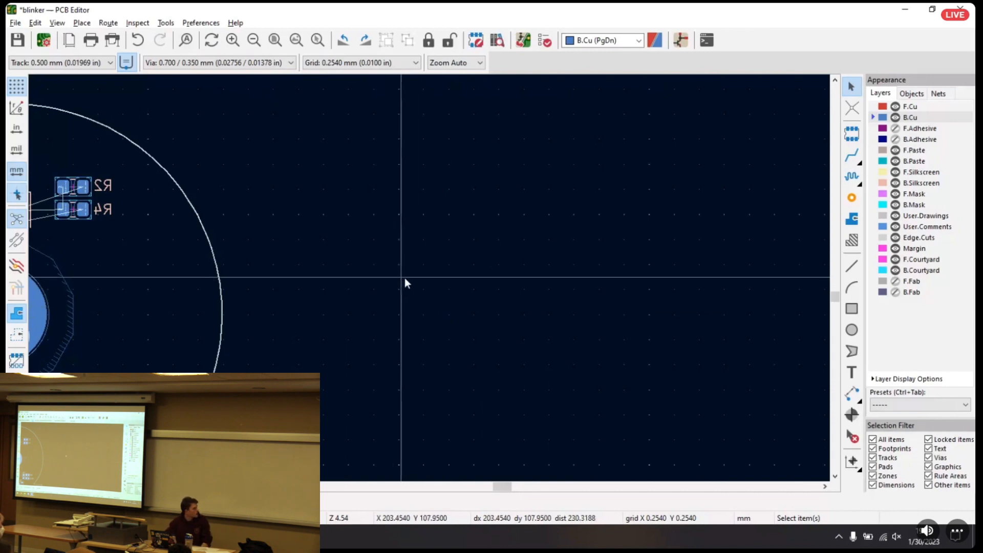
middle_click_drag(373, 293, 729, 223)
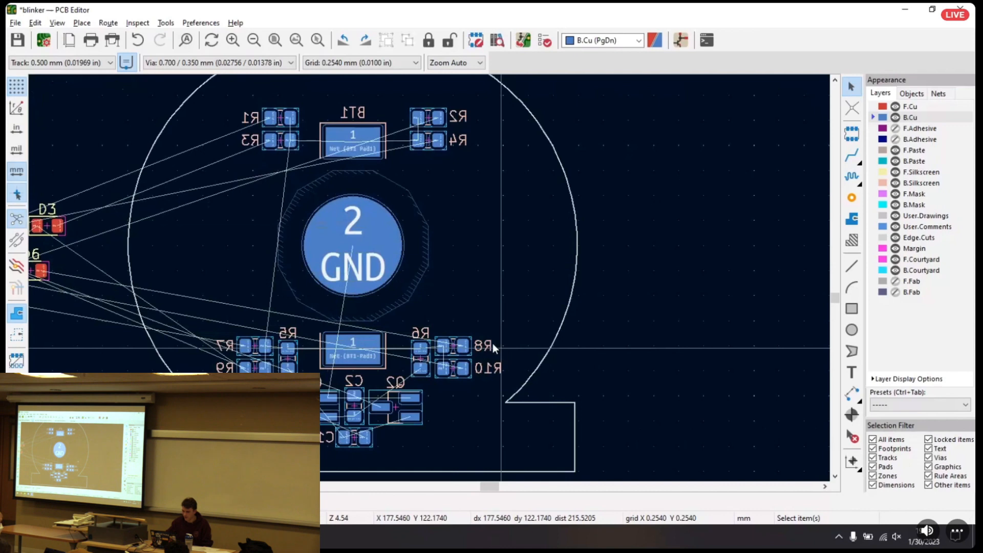
scroll(453, 307, "up", 3)
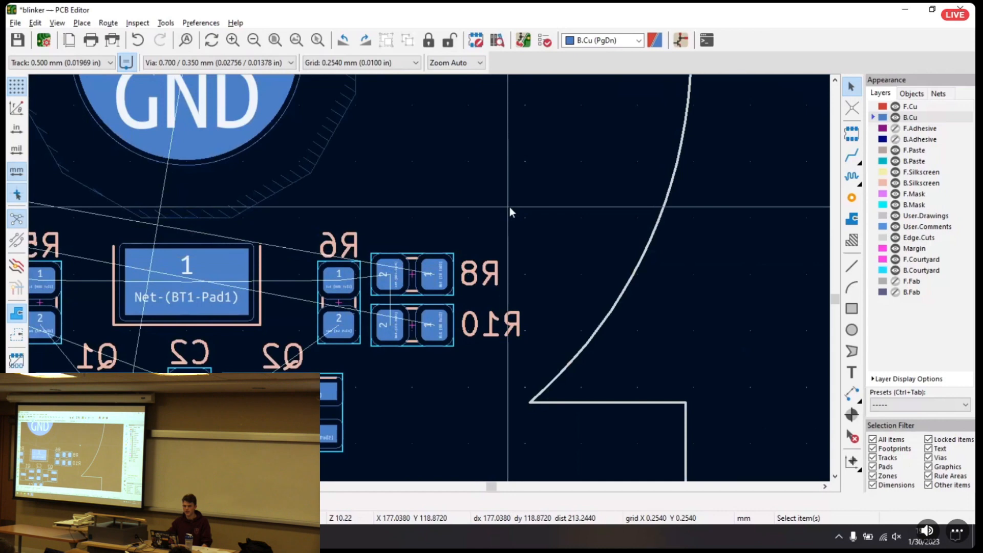
middle_click_drag(412, 168, 645, 231)
scroll(645, 232, "down", 1)
middle_click_drag(443, 237, 516, 217)
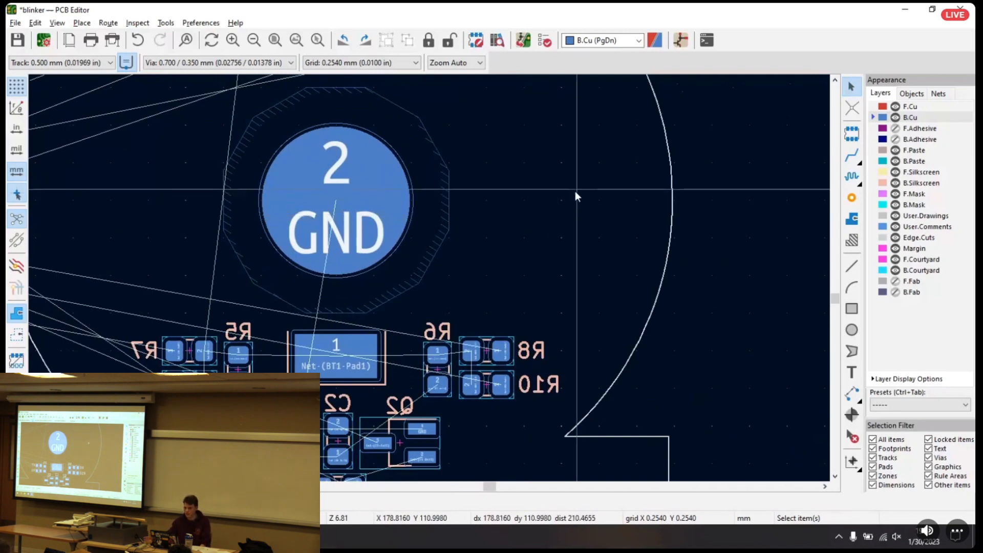
middle_click_drag(536, 171, 514, 192)
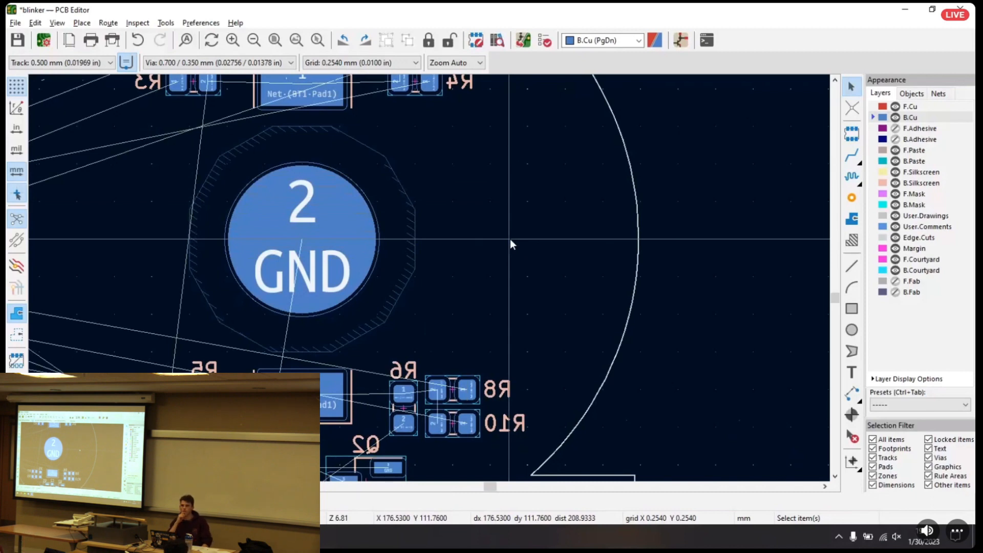
scroll(428, 279, "down", 3)
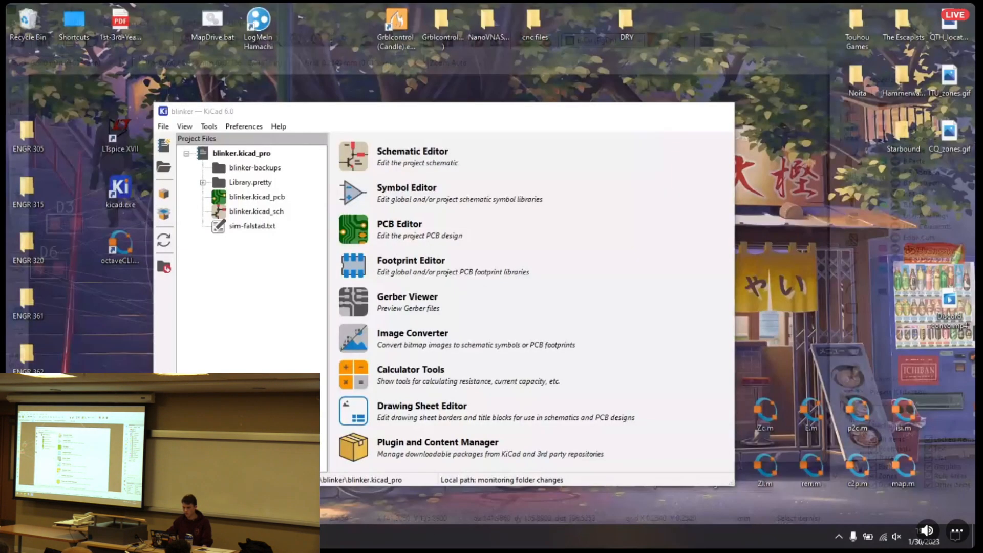
Open KiCad's Calculator Tools from the blinker project manager and view the Regulators calculator
left_click(67, 484)
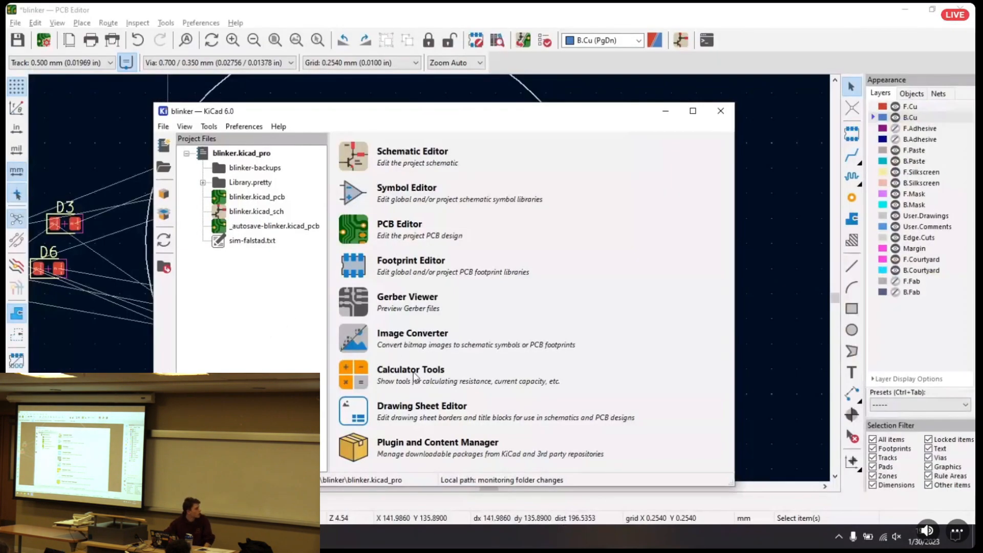
left_click(364, 374)
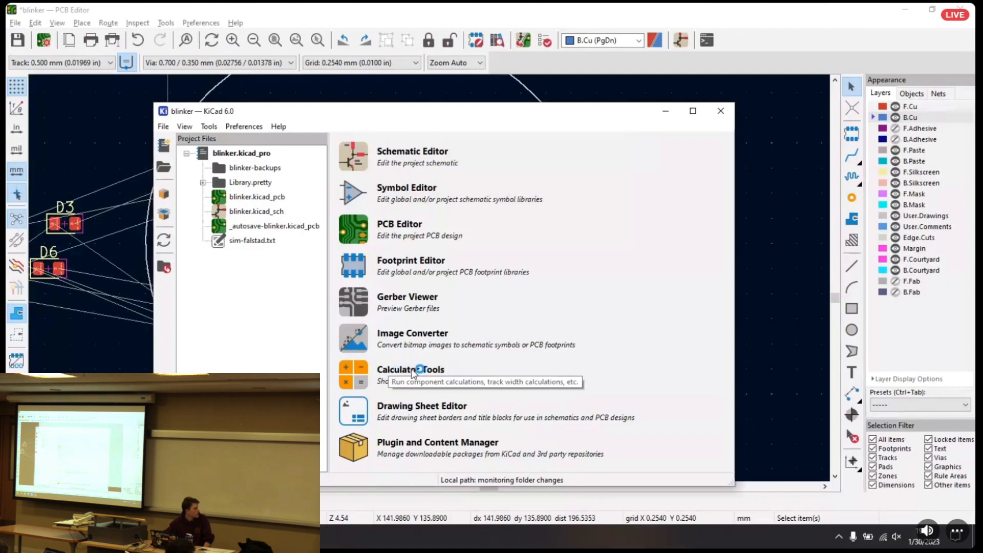
left_click_drag(395, 39, 303, 83)
left_click(101, 97)
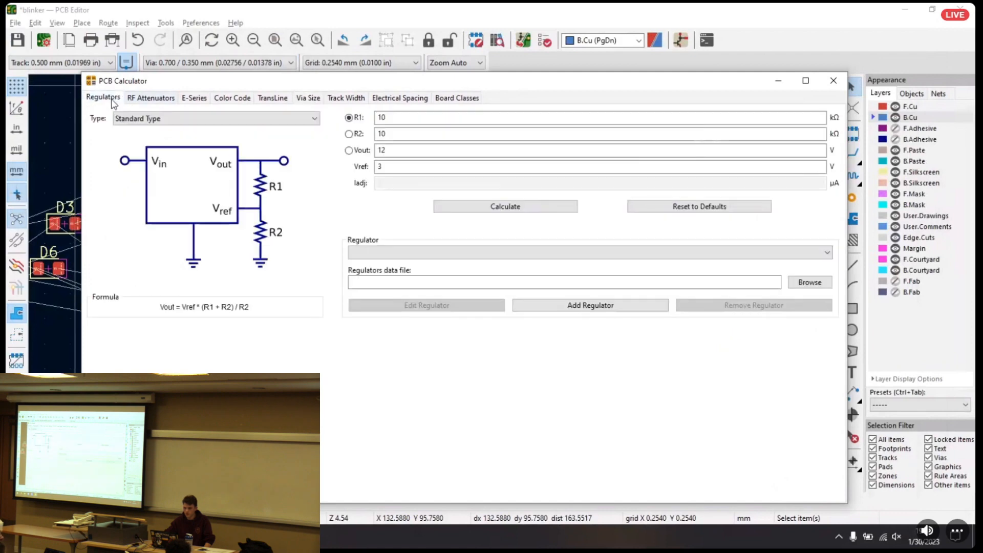
Look through the RF Attenuators, E-Series, Color Code, TransLine and Via Size calculators
left_click(148, 97)
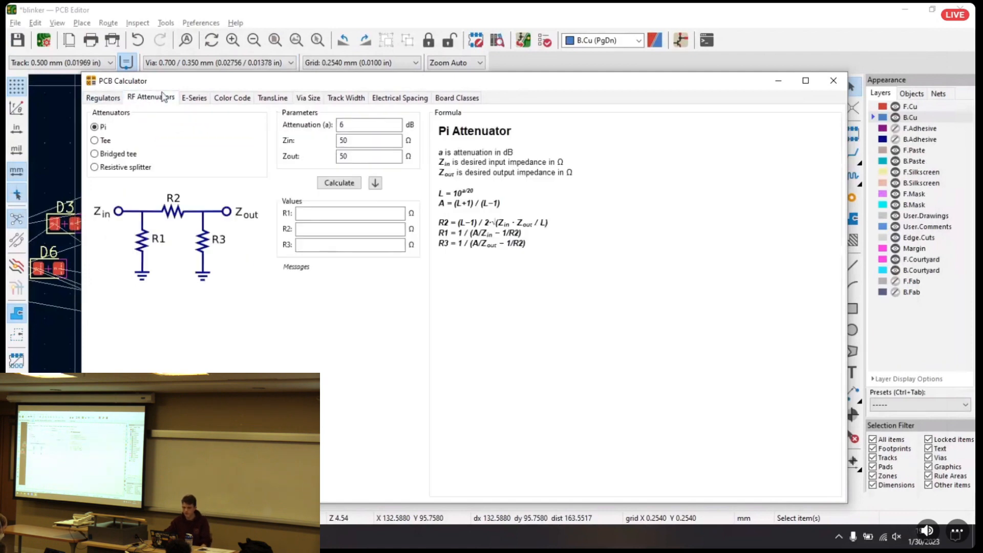
left_click(214, 99)
left_click(204, 99)
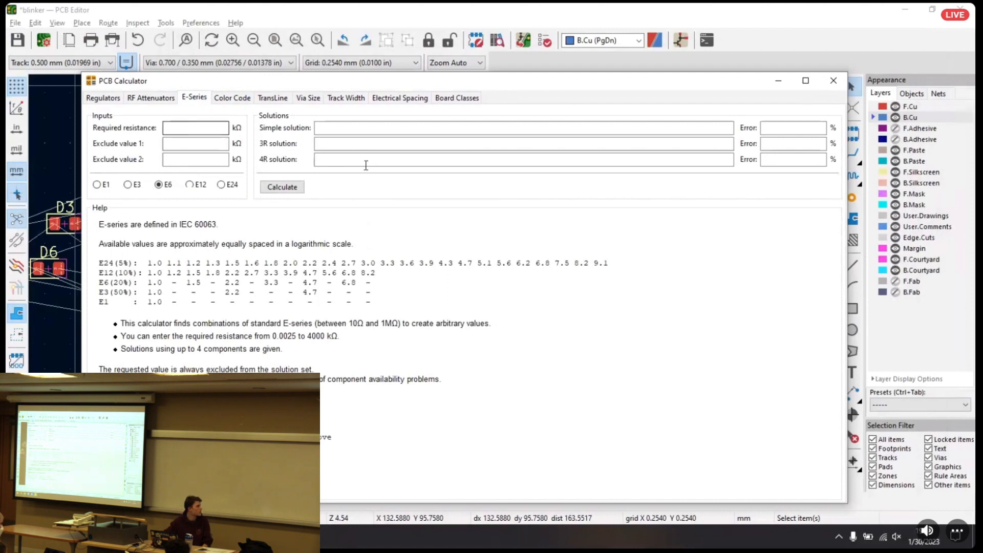
left_click(225, 98)
left_click(272, 99)
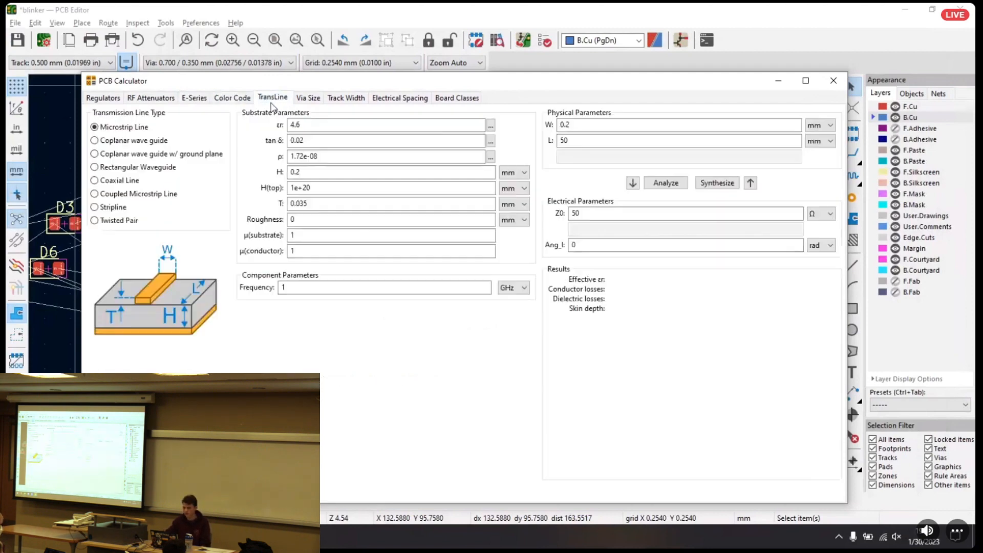
left_click(312, 102)
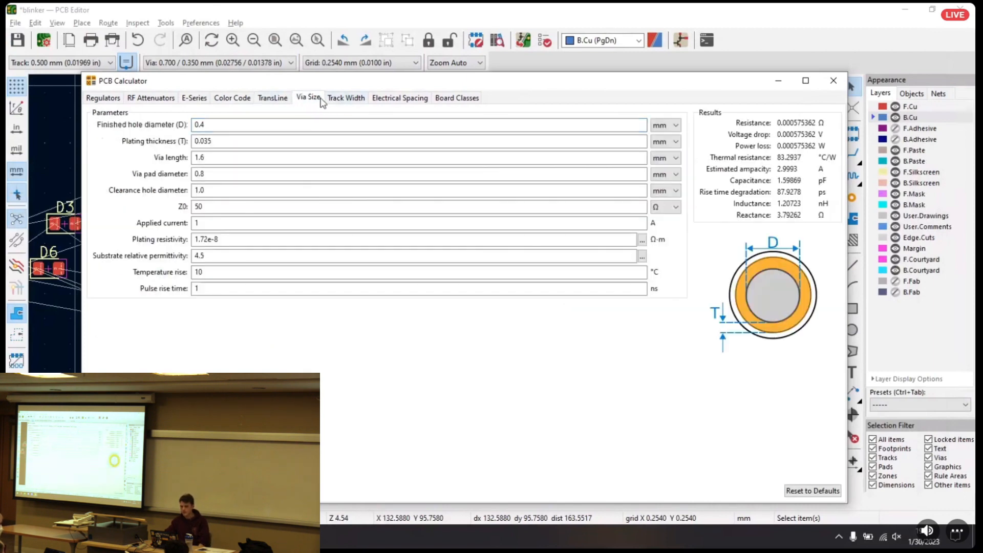
left_click(352, 100)
left_click(311, 99)
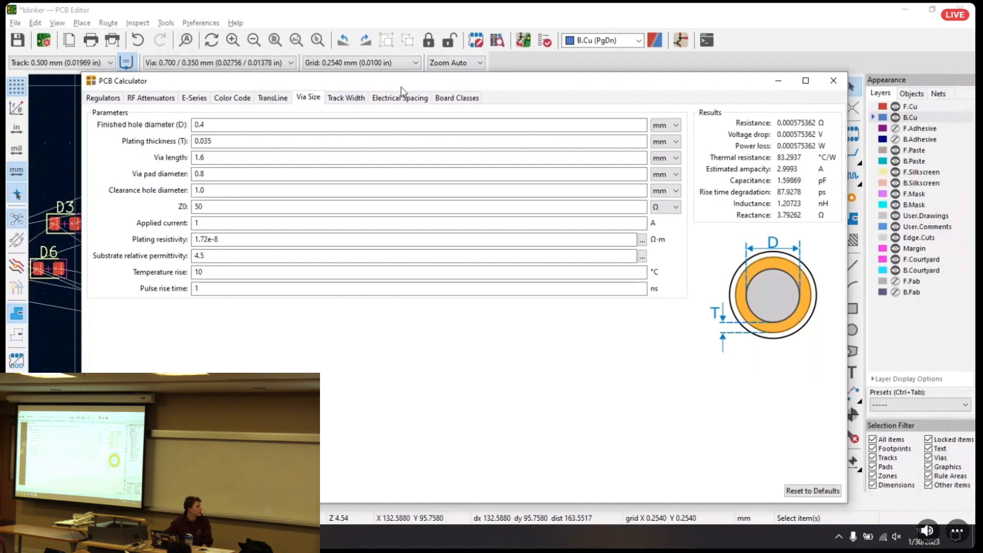
Examine the current, temperature rise and conductor length parameters of the Track Width calculator and return to the board layout
left_click(348, 102)
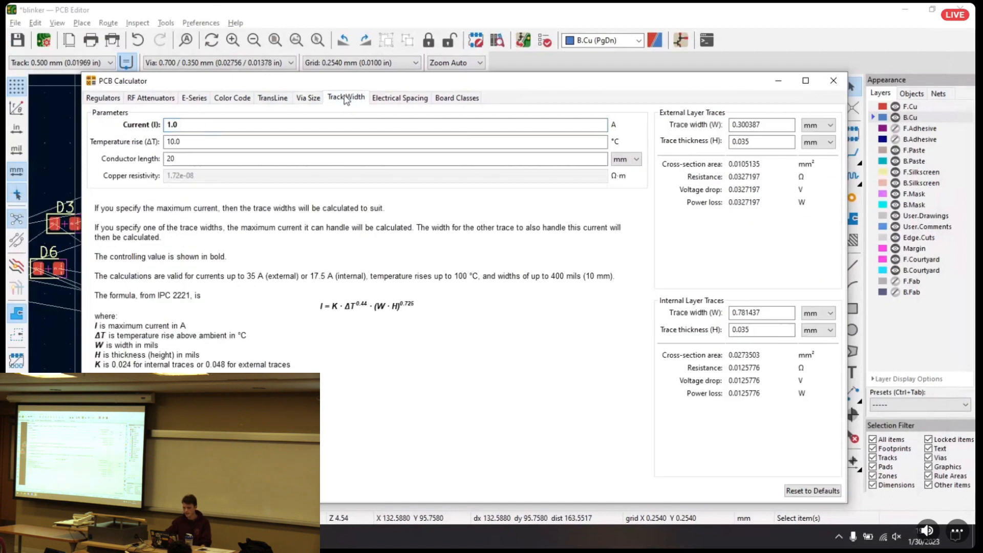
left_click(207, 126)
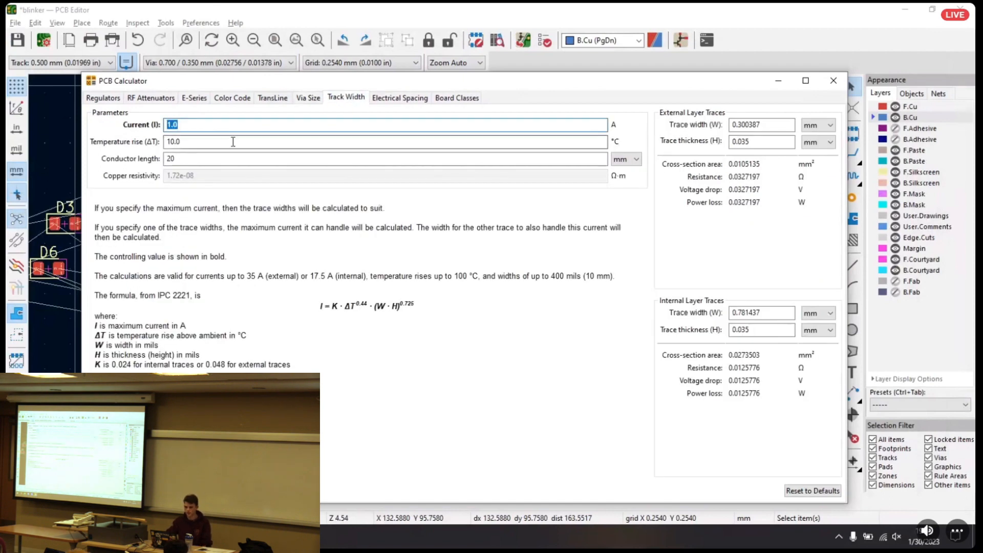
key("Tab")
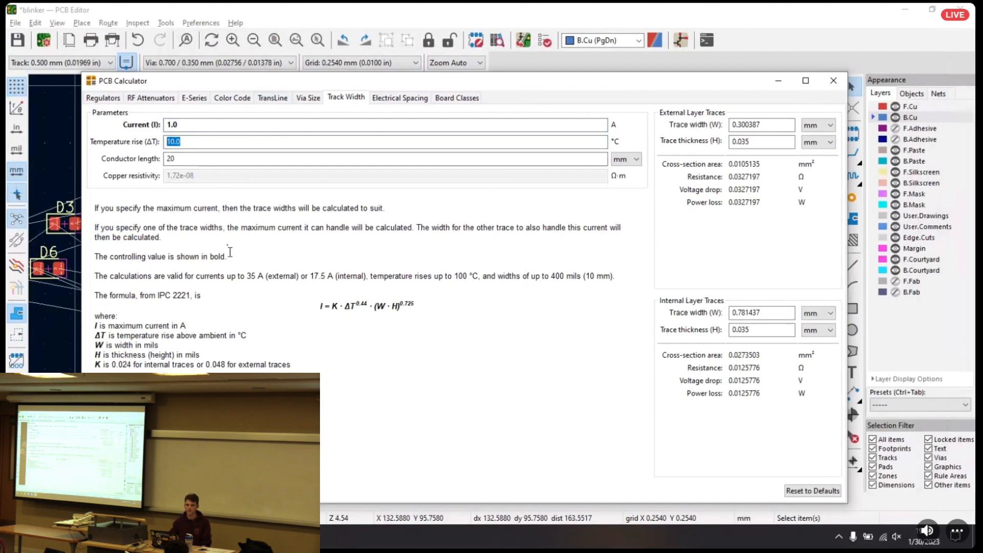
key("Tab")
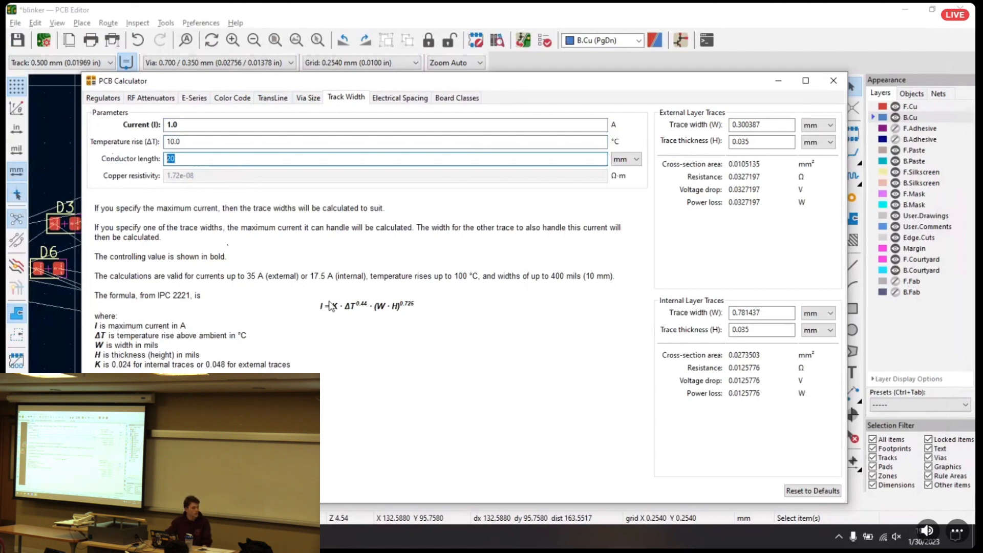
left_click(833, 81)
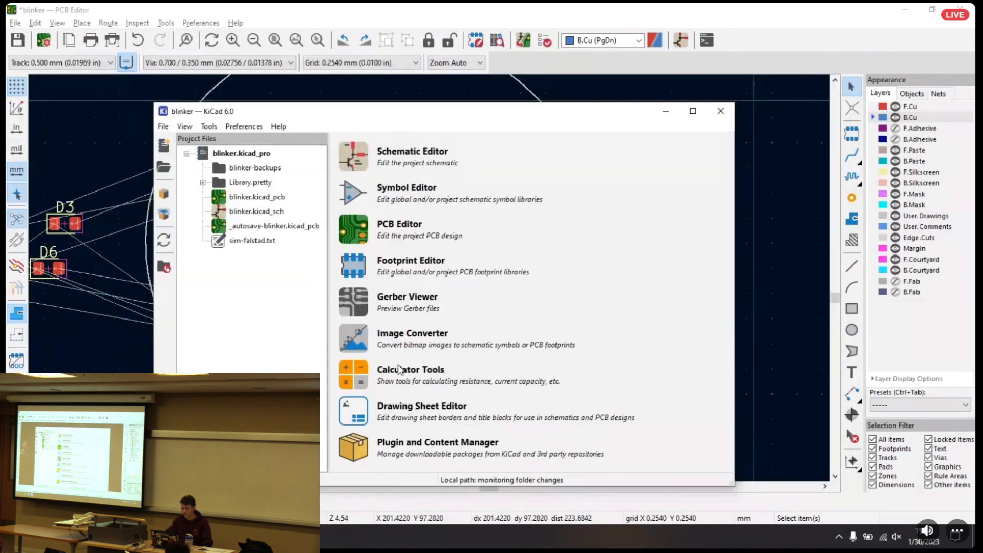
left_click(666, 111)
Set the routing track width to the predefined 0.350 mm size
scroll(484, 181, "left", 3)
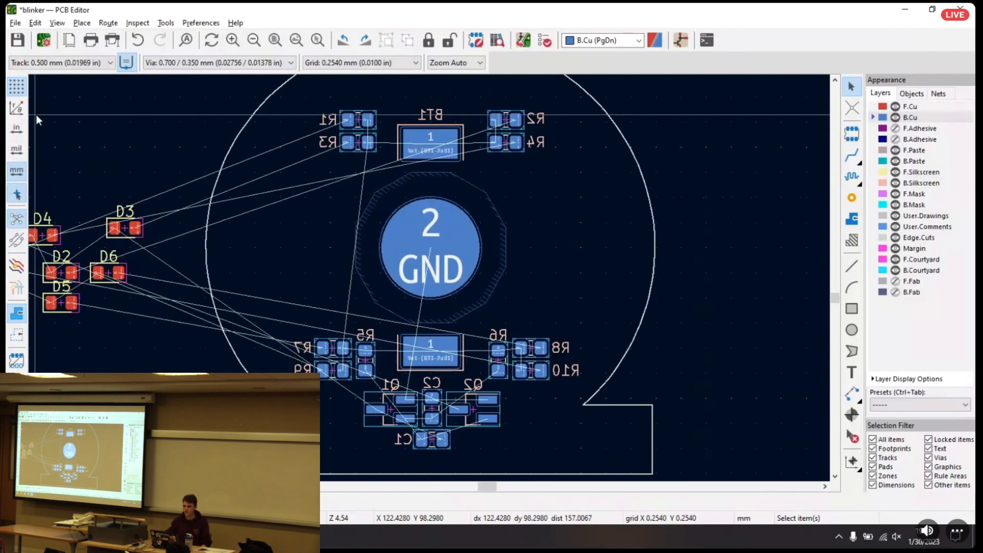
left_click(46, 62)
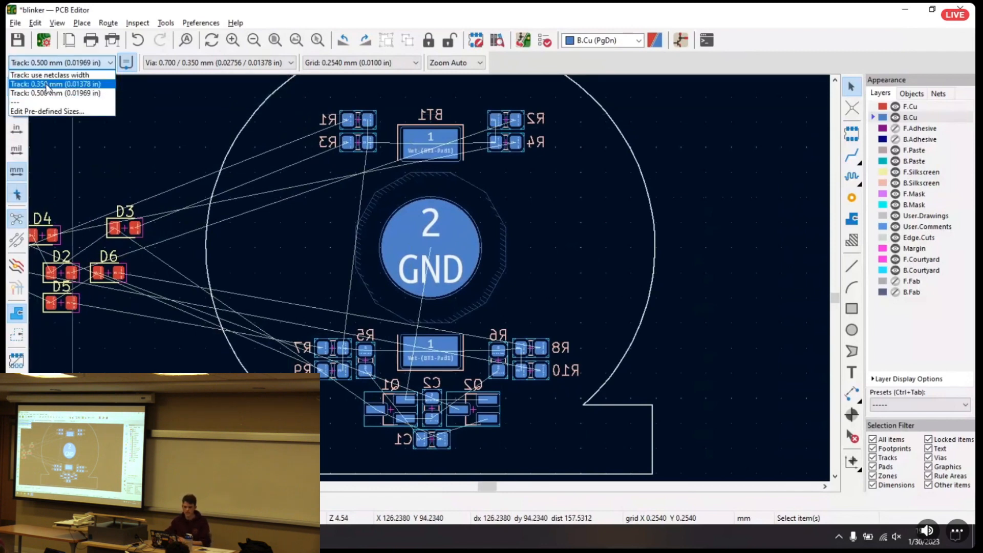
left_click(47, 85)
left_click(56, 63)
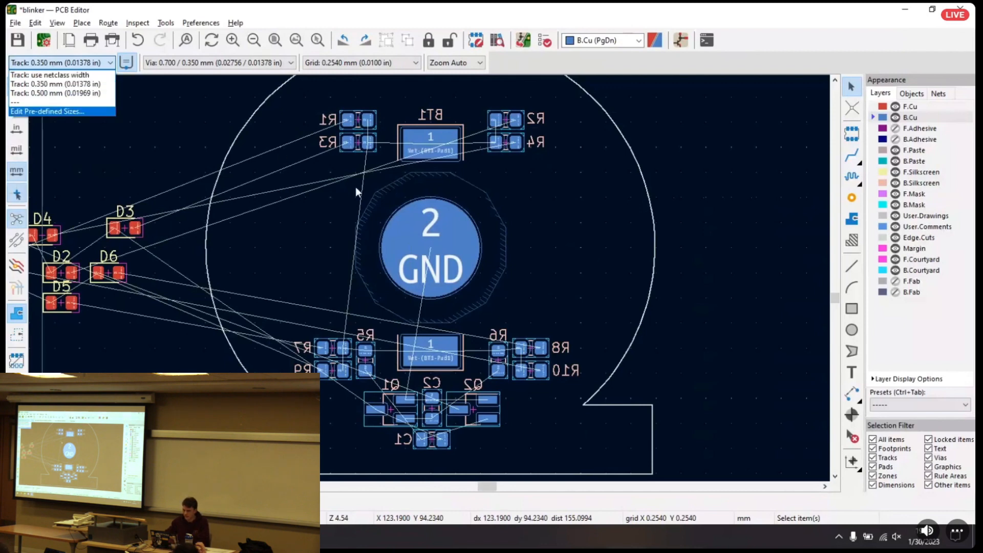
left_click(555, 195)
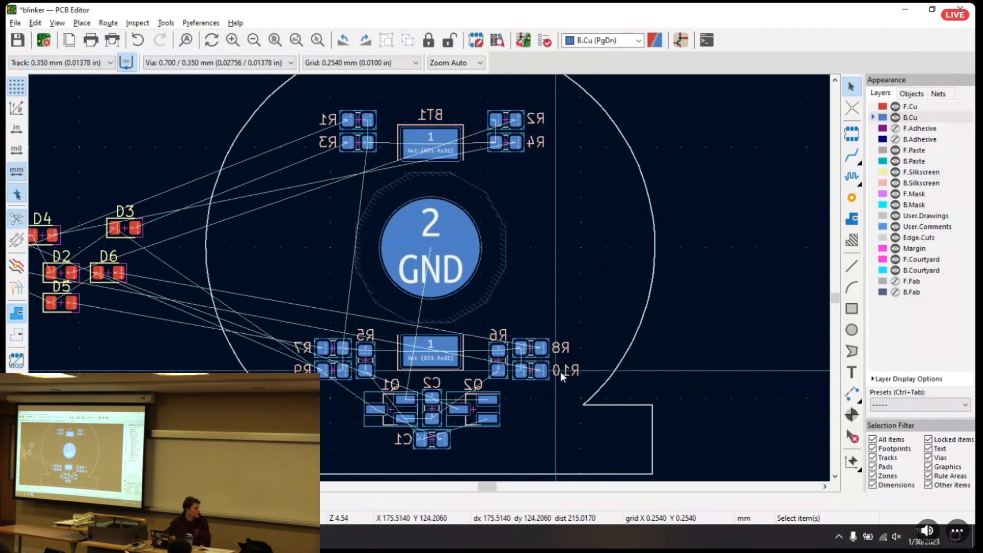
Set the routing track width to the predefined 0.500 mm size for the tracks around BT1's lower pad 1
middle_click_drag(585, 354, 559, 305)
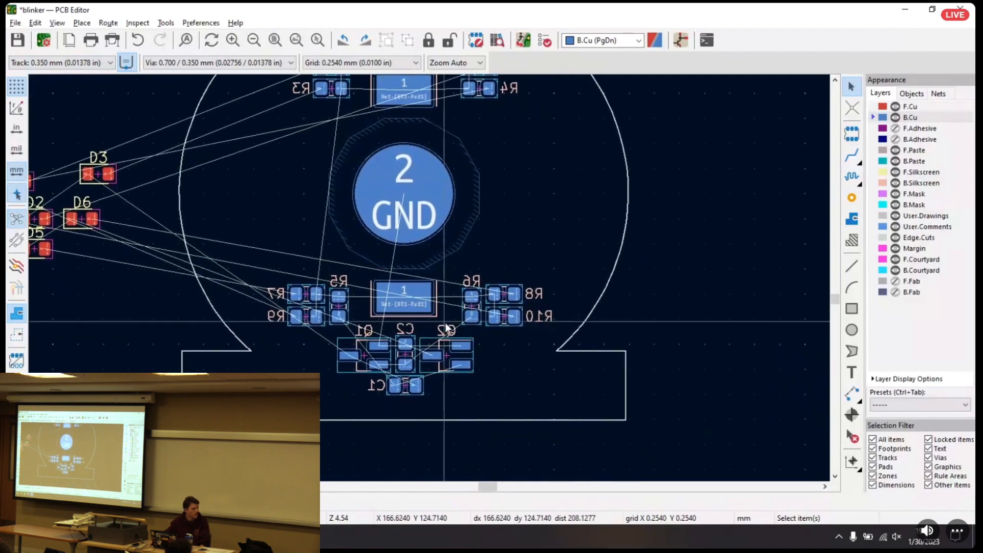
scroll(454, 305, "up", 3)
scroll(438, 247, "up", 2)
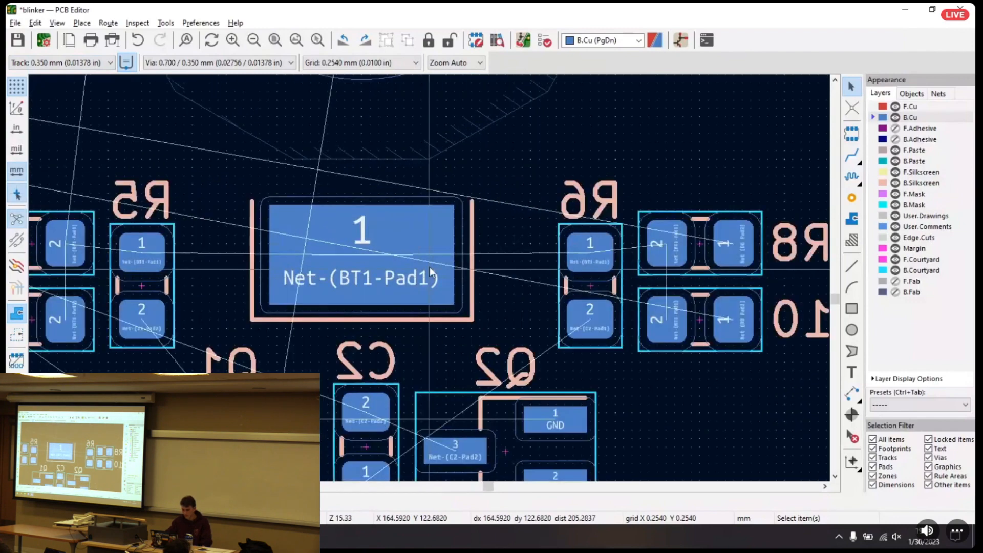
left_click(102, 62)
left_click(51, 90)
left_click(91, 64)
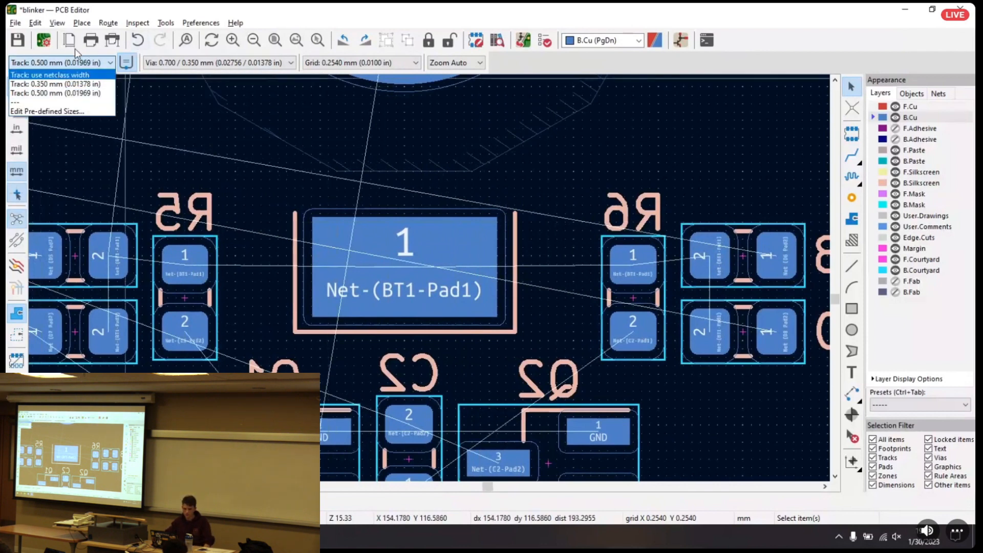
left_click(59, 94)
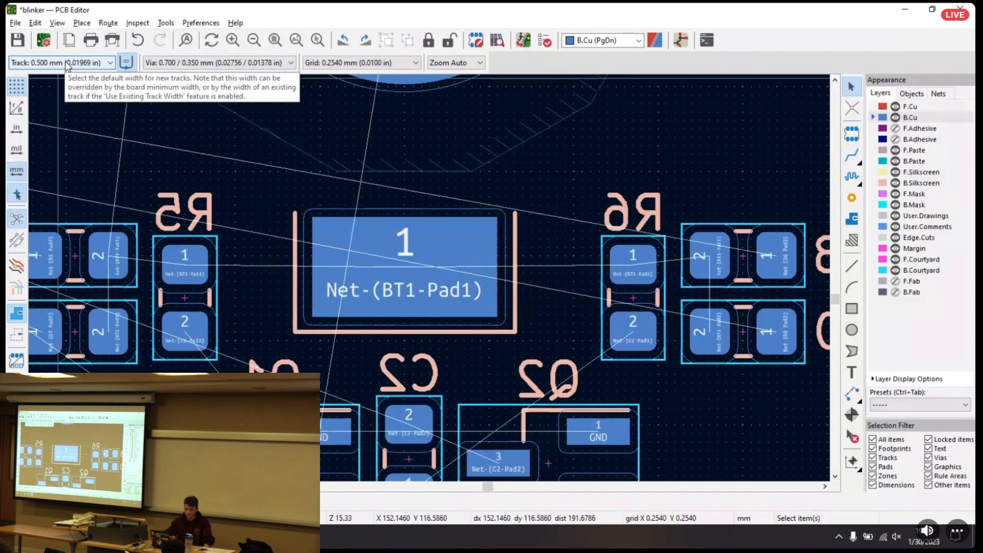
left_click(852, 157)
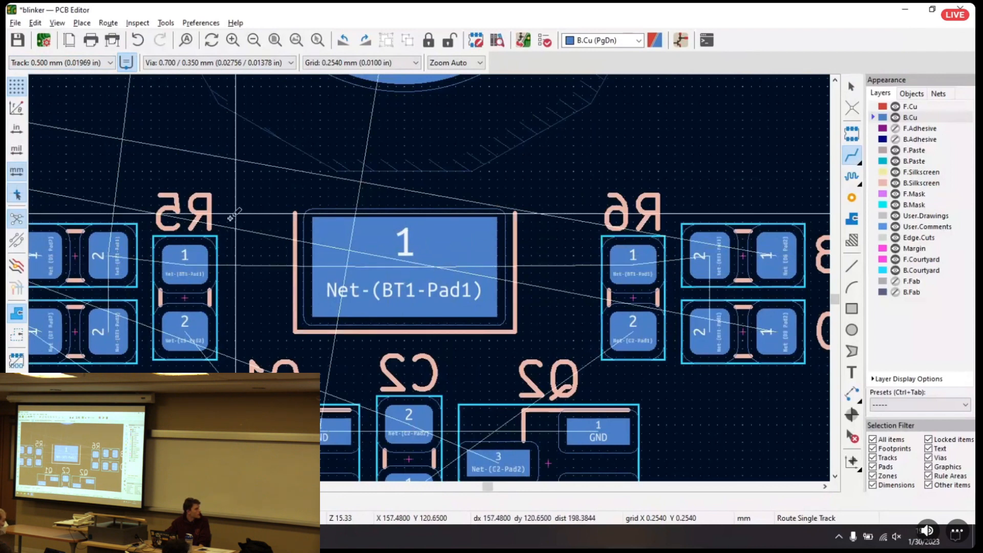
left_click(399, 268)
key("v")
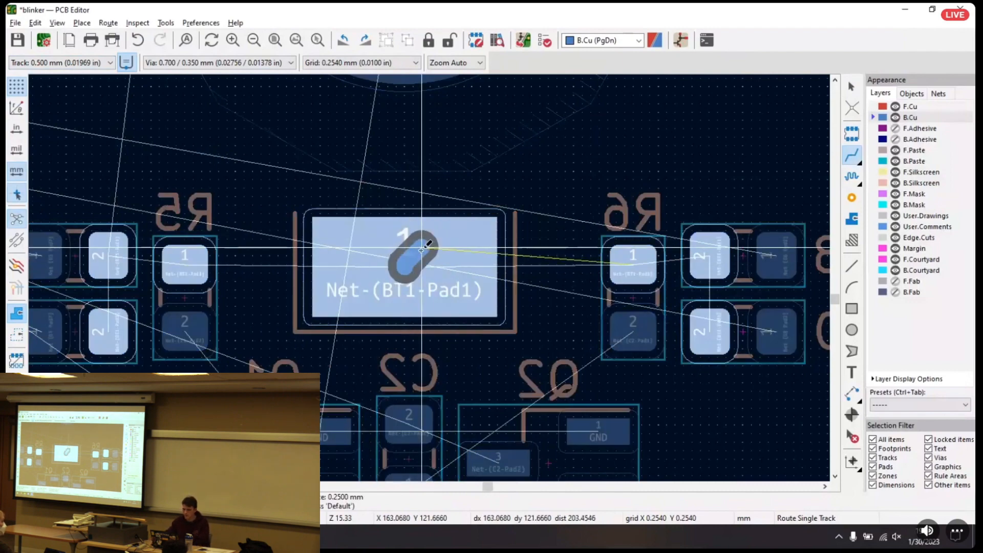
key("Escape")
key("Escape")
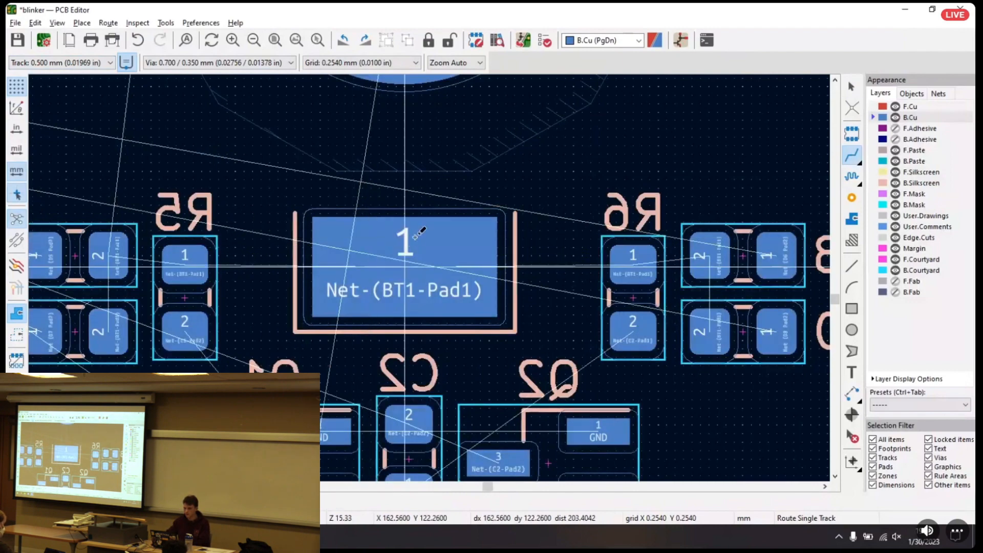
Hide the ratsnest and try routing a track from BT1's lower pad 1 toward R5 without it
scroll(434, 278, "down", 3)
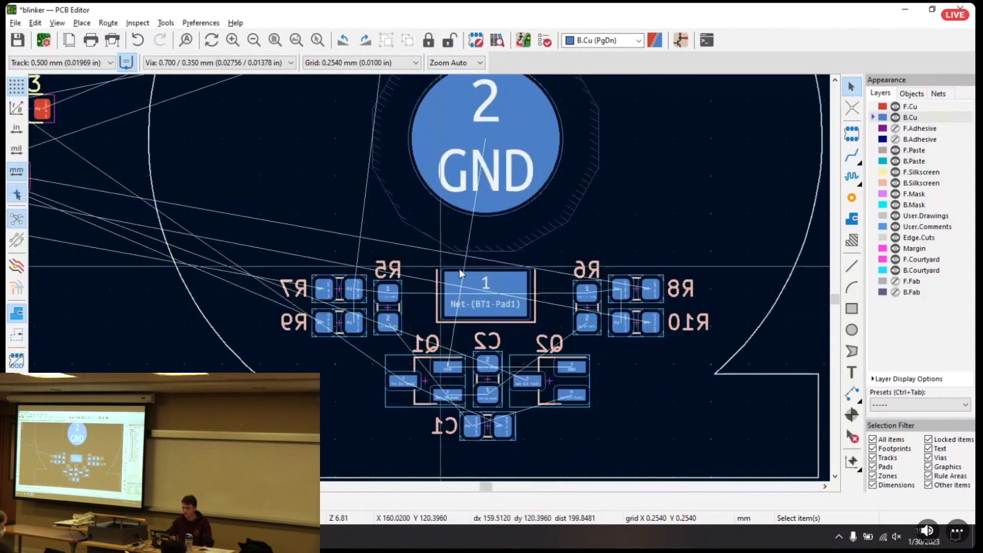
left_click(19, 219)
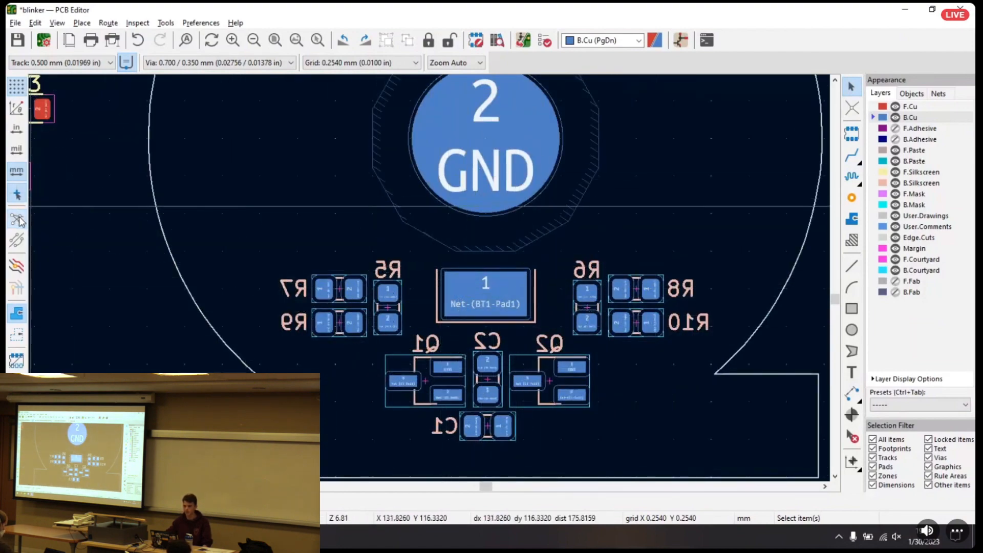
left_click(853, 157)
left_click(484, 287)
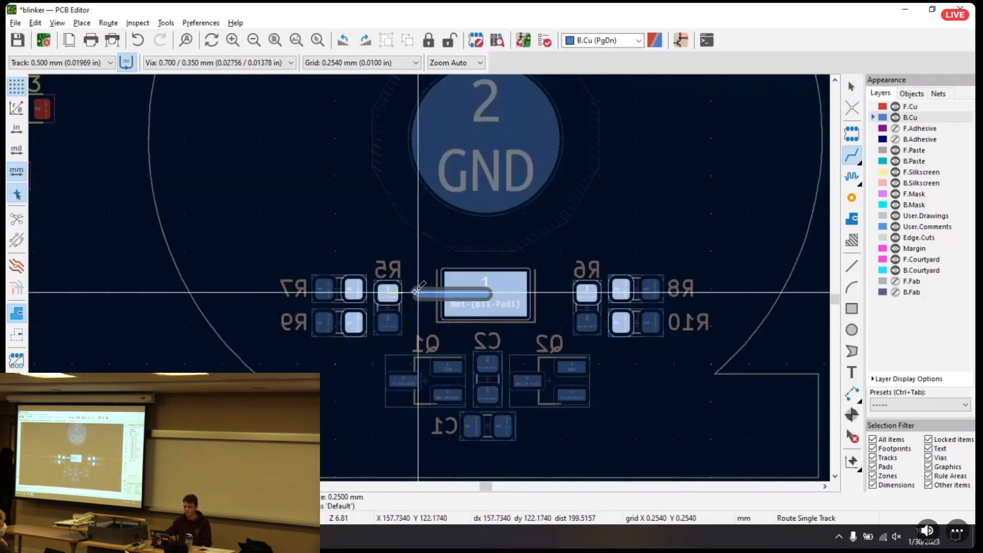
key("Escape")
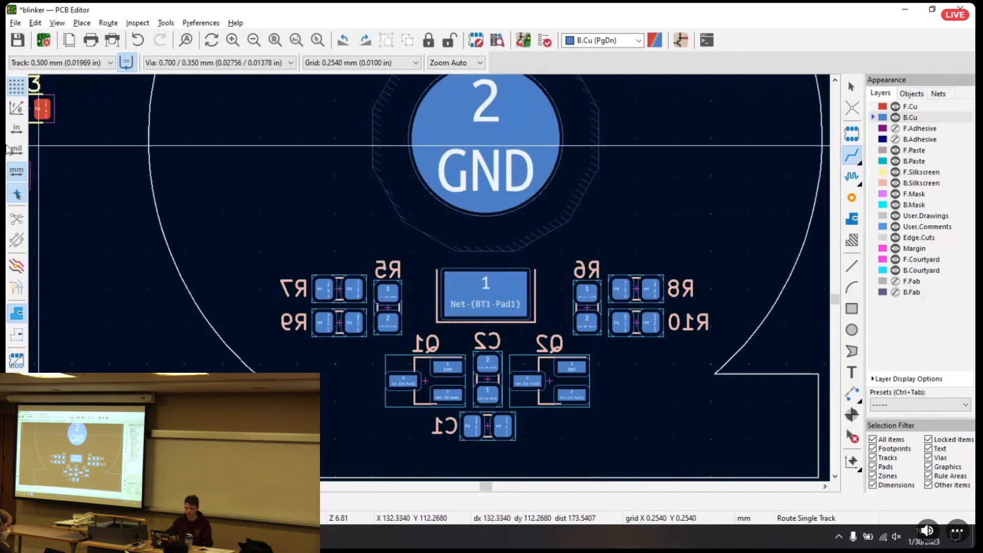
Show the ratsnest again, try it with curved lines, and return it to straight lines
left_click(15, 219)
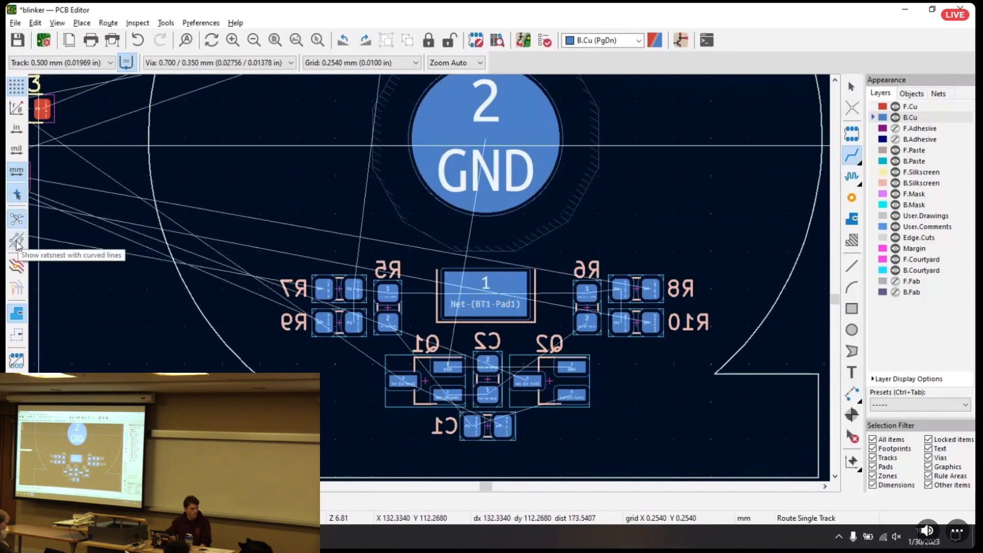
left_click(16, 240)
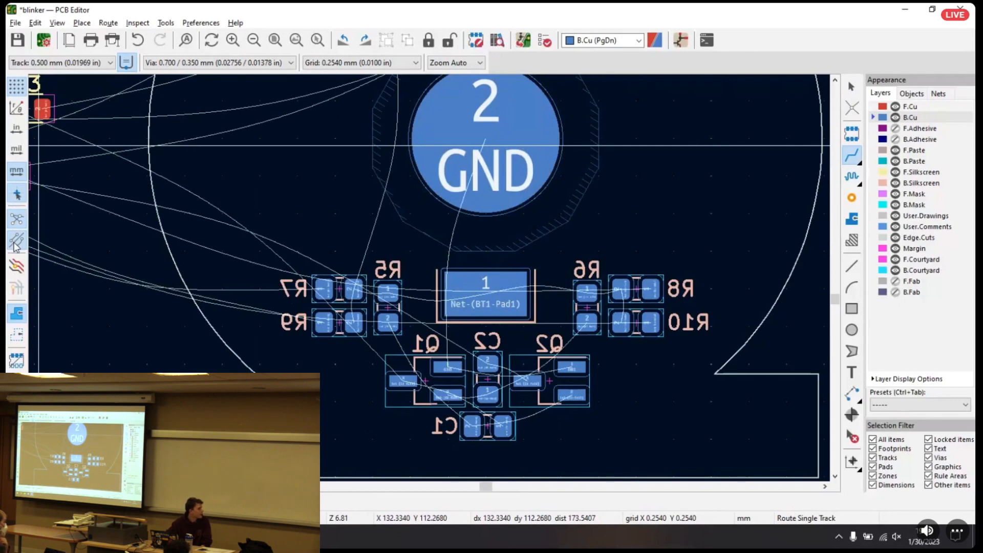
left_click(15, 244)
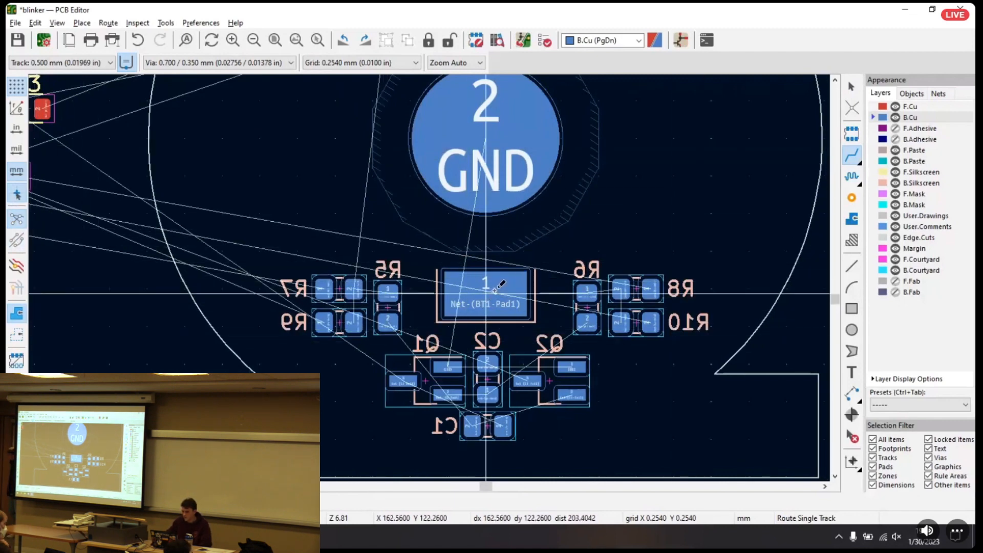
Route a straight 0.500 mm B.Cu track from BT1's lower pad 1 to R5's pad 1
left_click(470, 296)
left_click(391, 296)
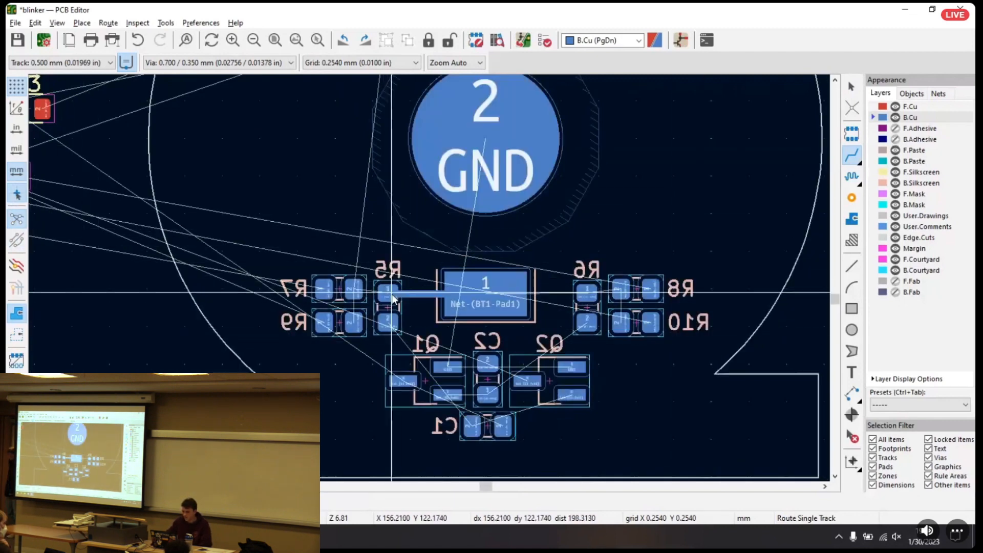
left_click(497, 295)
key("Escape")
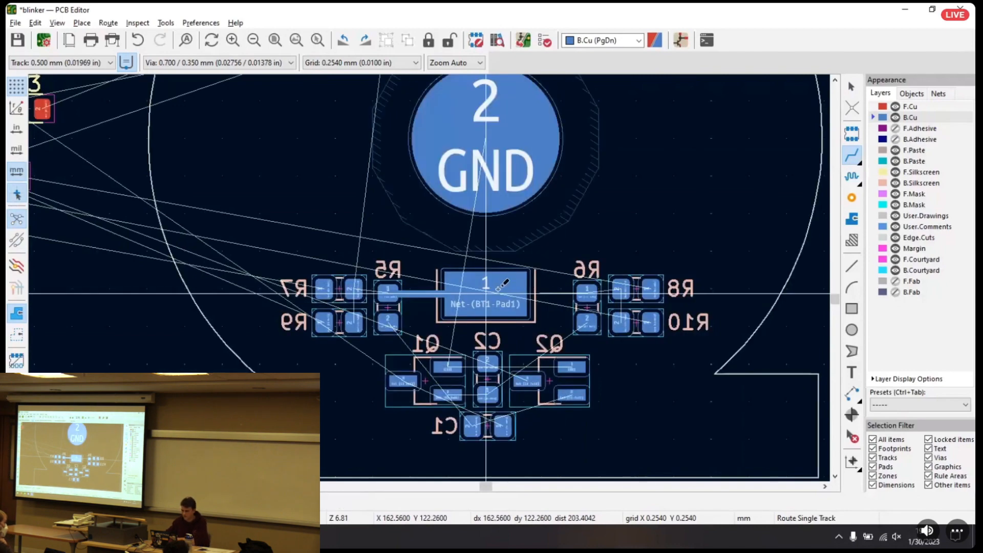
Route a straight 0.500 mm B.Cu track from BT1's lower pad 1 to R6's pad 1
left_click(499, 287)
left_click(585, 289)
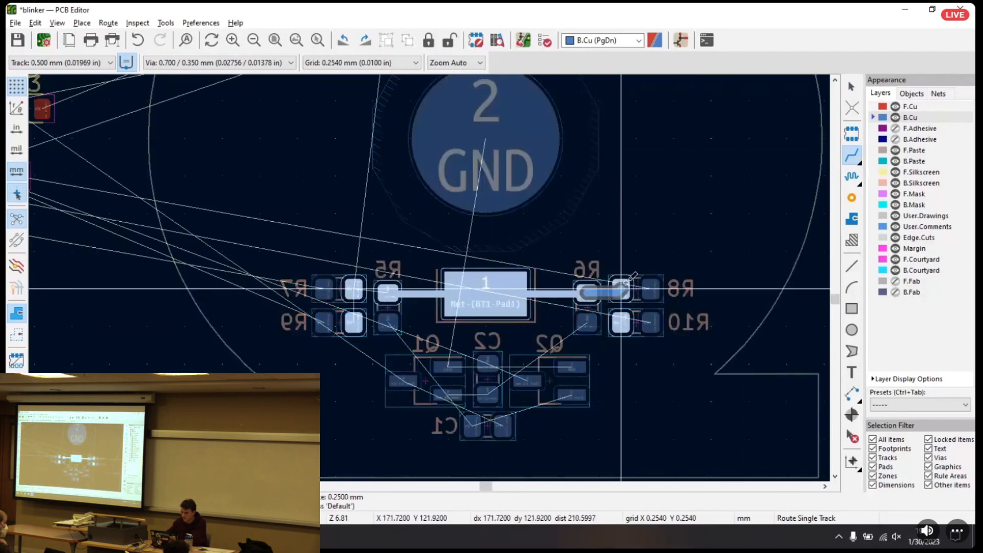
scroll(620, 288, "up", 5)
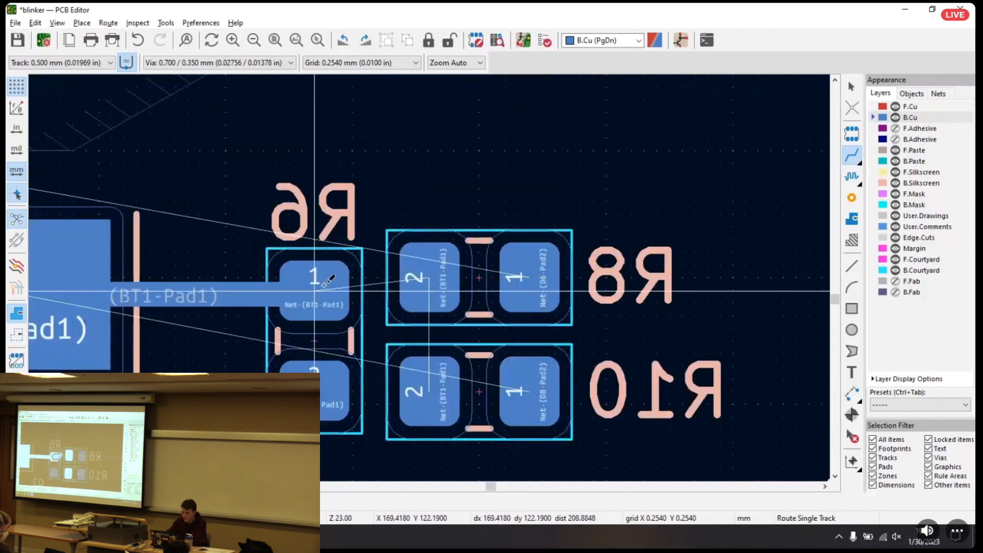
Try routing a B.Cu track from R6's pad 1 to R8's pad 2, and undo it
left_click(620, 288)
left_click(426, 261)
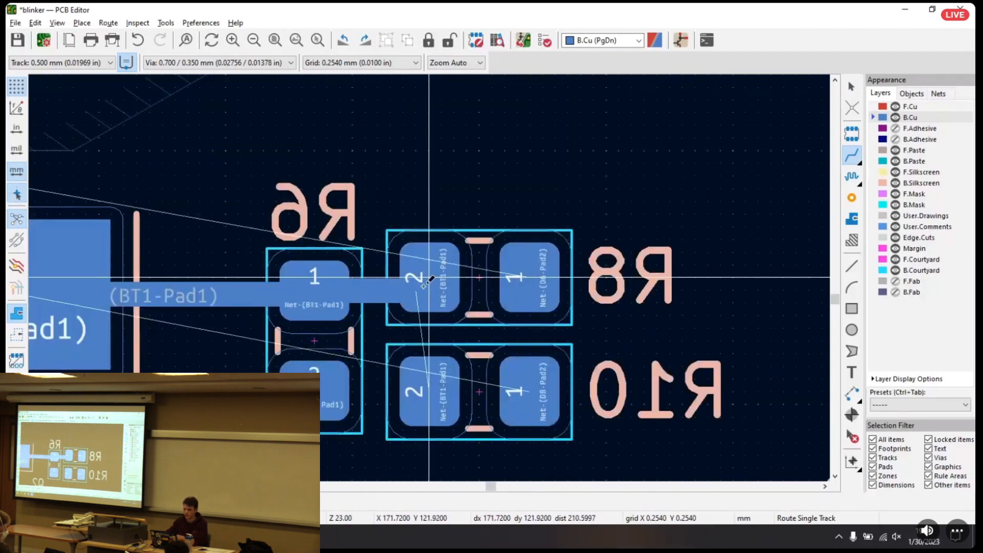
key("Escape")
key("ctrl+z")
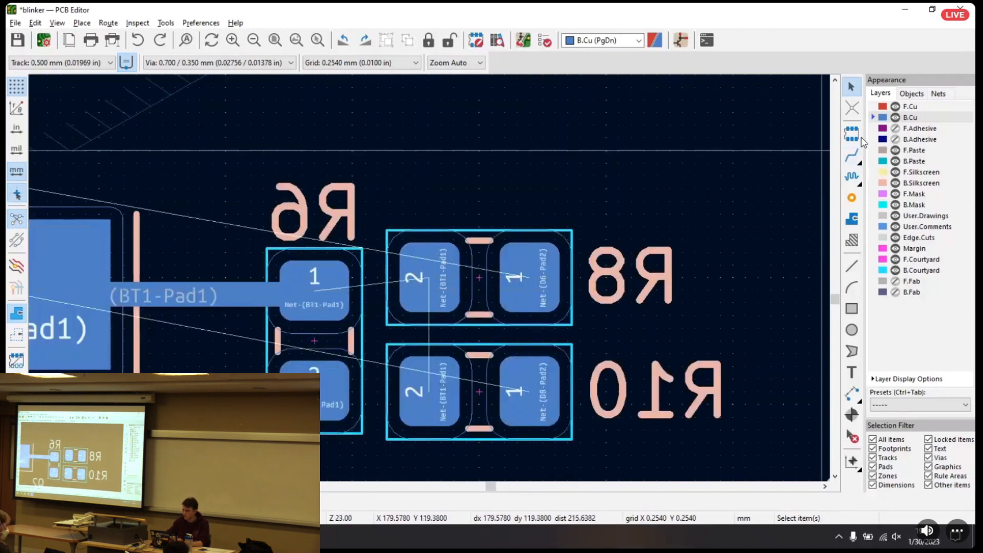
Route a 0.500 mm B.Cu track from R6's pad 1 to R8's pad 2, undoing and redrawing the first attempt
left_click(852, 155)
left_click(357, 283)
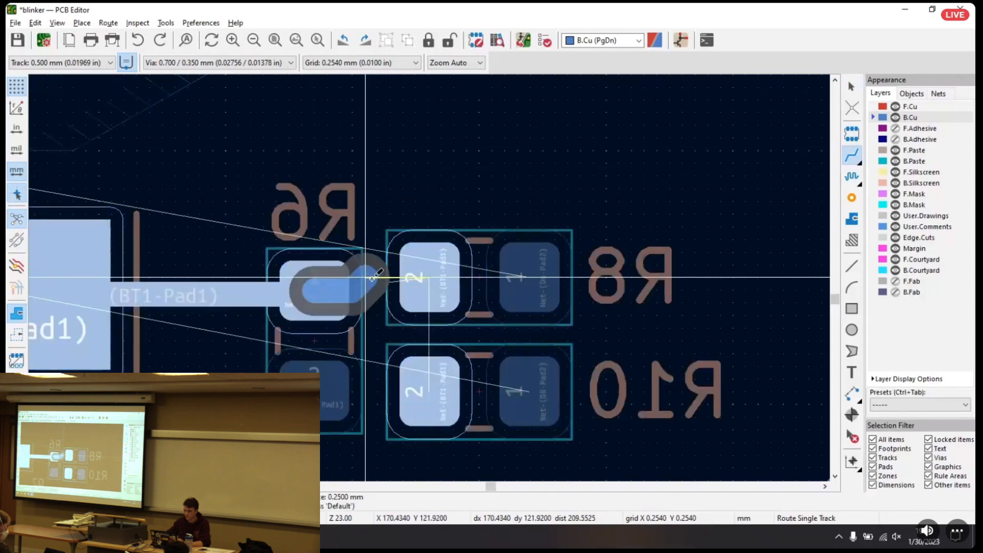
left_click(434, 269)
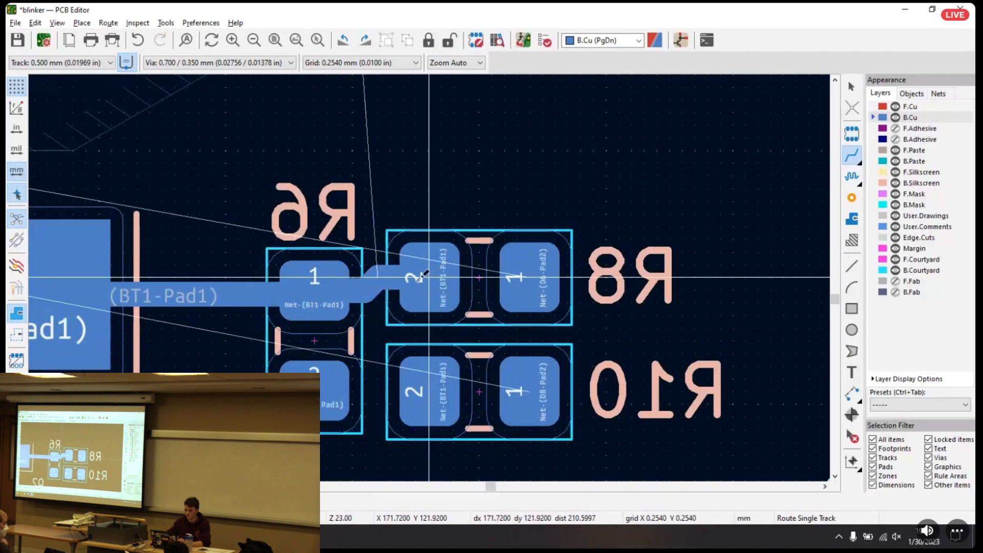
key("ctrl+z")
left_click(347, 294)
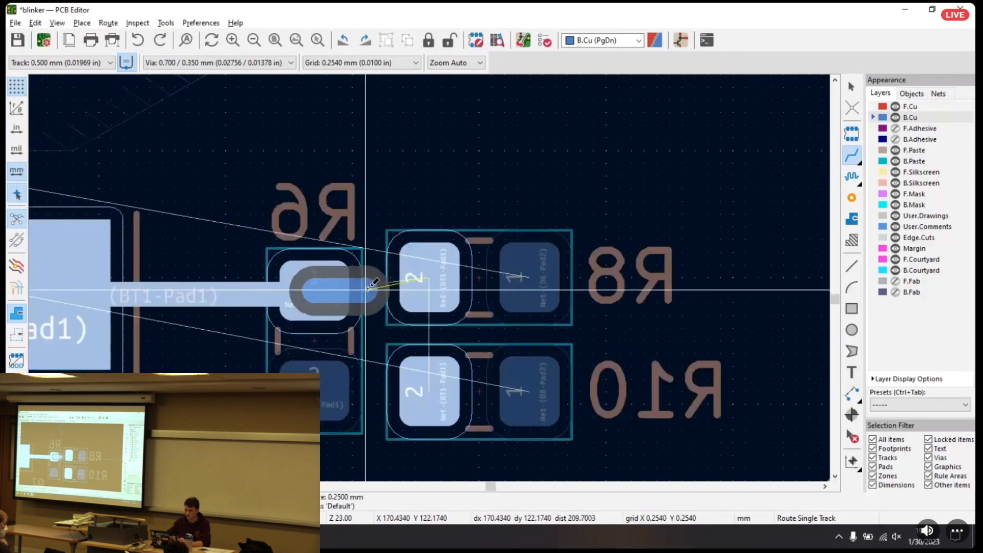
left_click(428, 274)
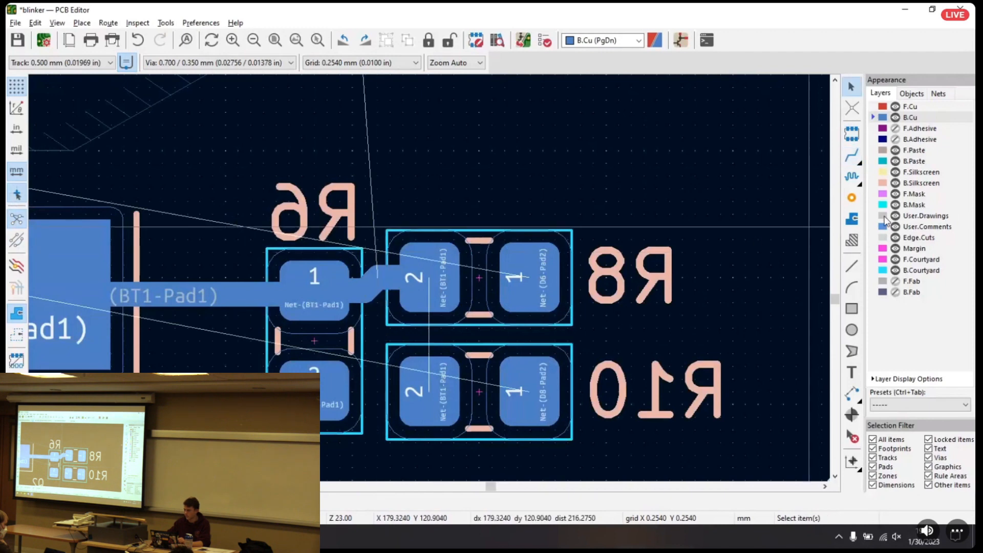
Try laying a track with several bends from R8's pad 2 into the empty area above it, and undo it
left_click(428, 276)
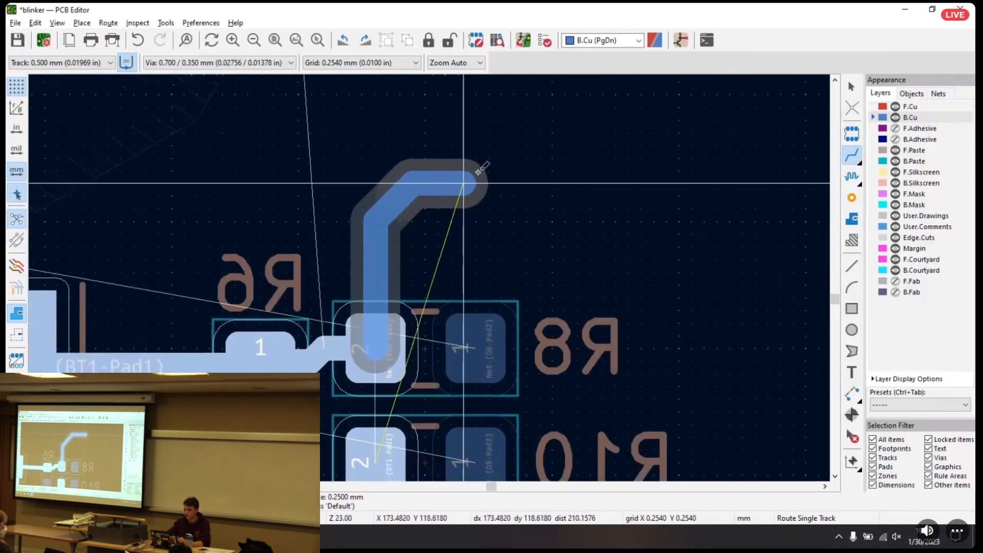
left_click(490, 221)
left_click(603, 119)
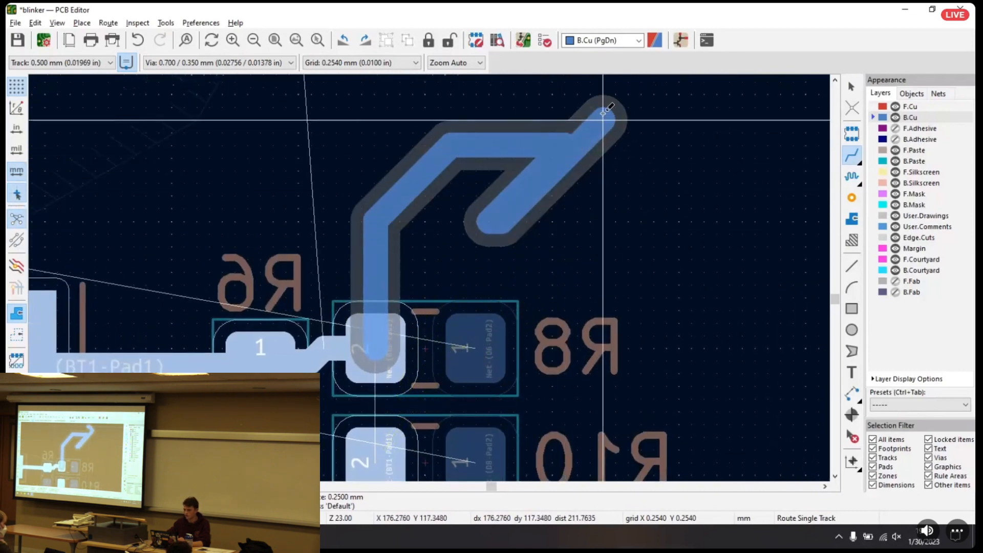
left_click(513, 82)
key("Escape")
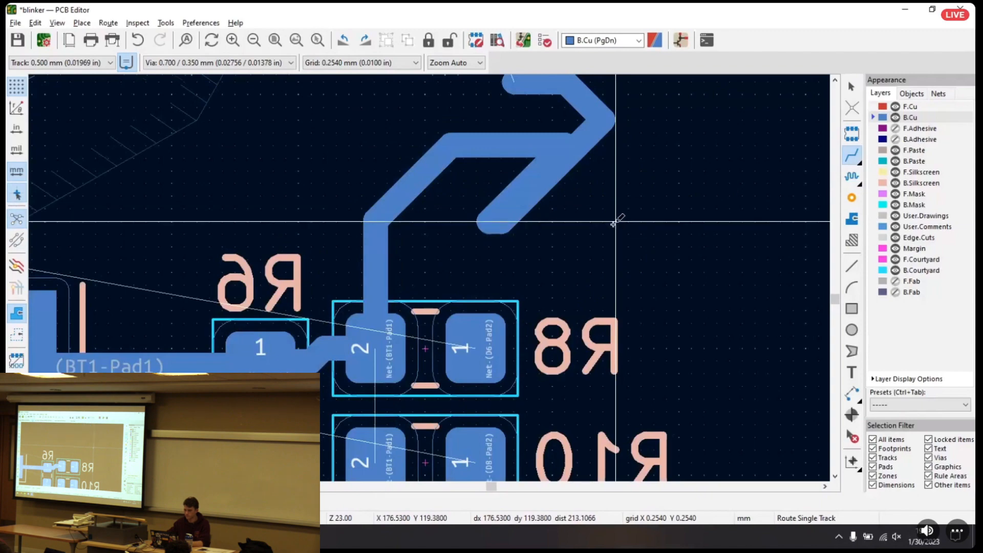
key("ctrl+z")
Route a straight 0.500 mm B.Cu track from R8's pad 2 to R10's pad 2
middle_click_drag(484, 240, 794, 160)
middle_click_drag(428, 230, 359, 149)
left_click(618, 188)
left_click(616, 296)
Route a 0.500 mm B.Cu track from R5's pad 1 to R7's pad 2 and on to R9's pad 2
middle_click_drag(326, 251, 922, 315)
left_click(323, 249)
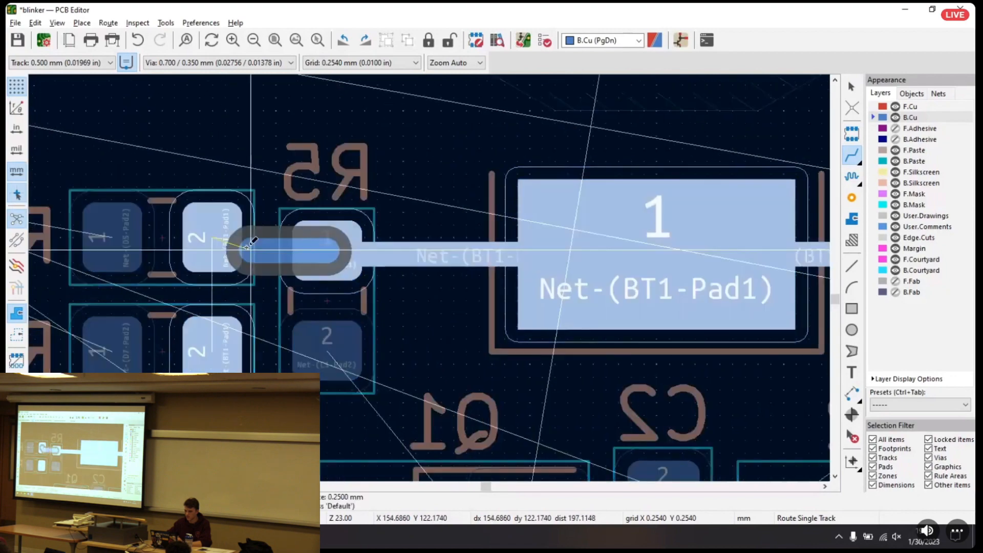
left_click(213, 235)
left_click(218, 246)
Route a 0.500 mm B.Cu track from BT1's upper pad 1 to R3's pad 2 and on to R1's pad 2
scroll(201, 342, "down", 6)
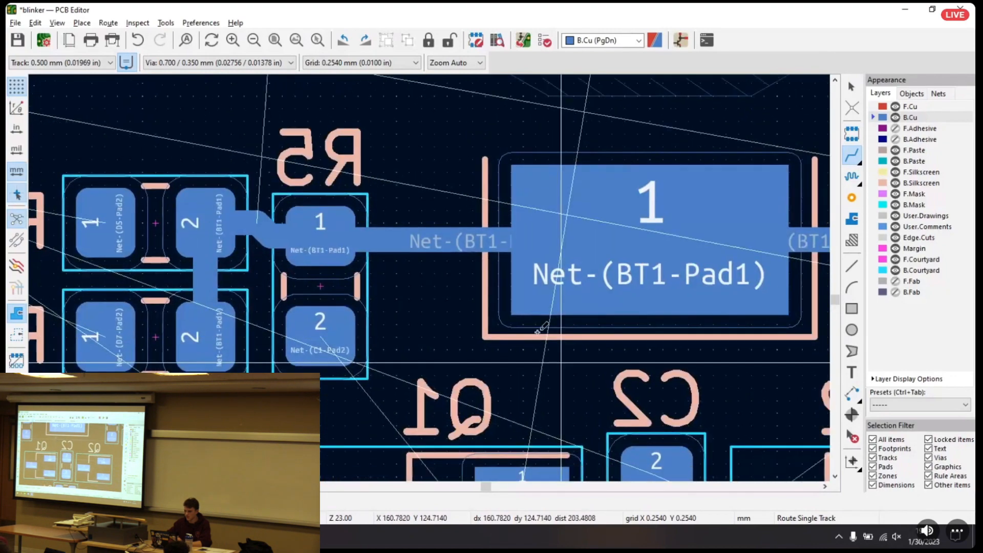
scroll(372, 369, "up", 5)
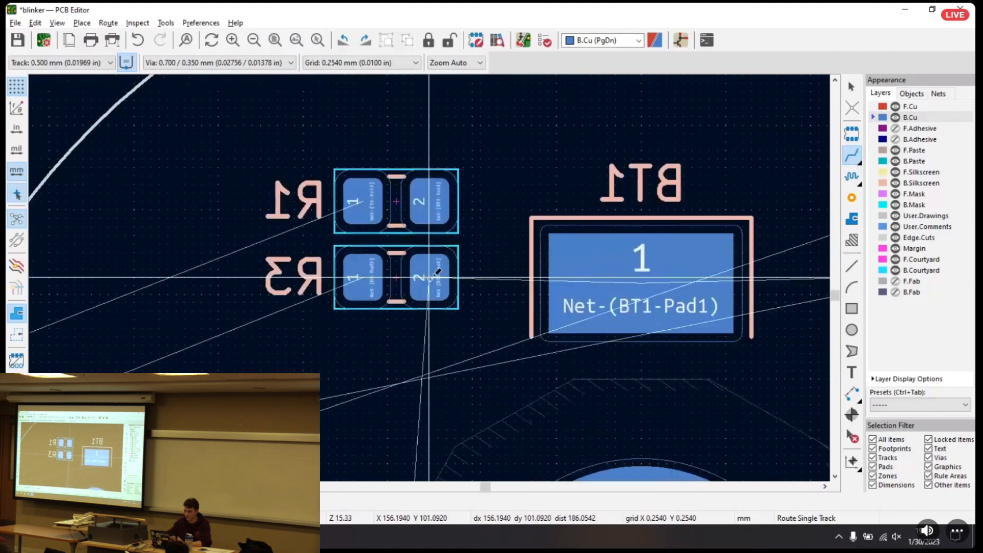
left_click(604, 257)
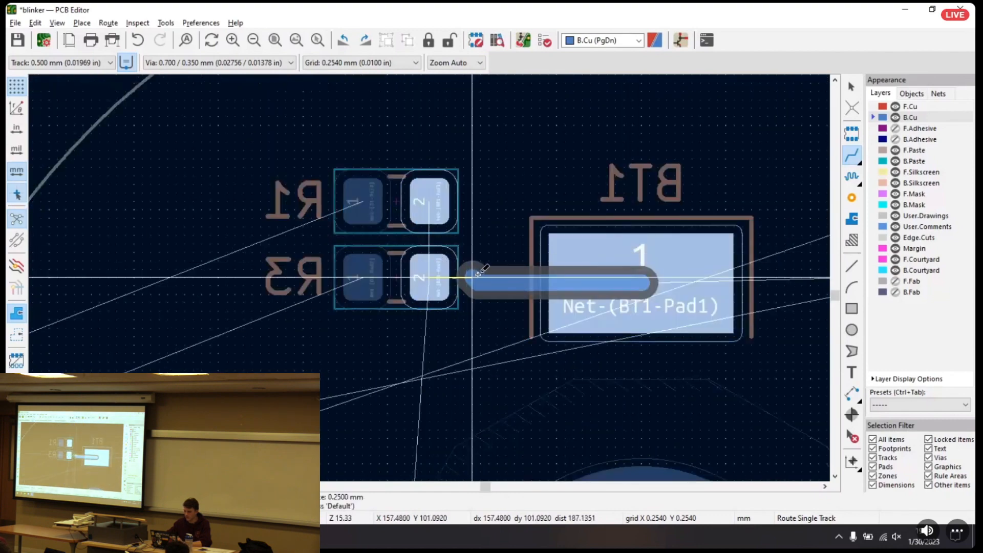
left_click(433, 275)
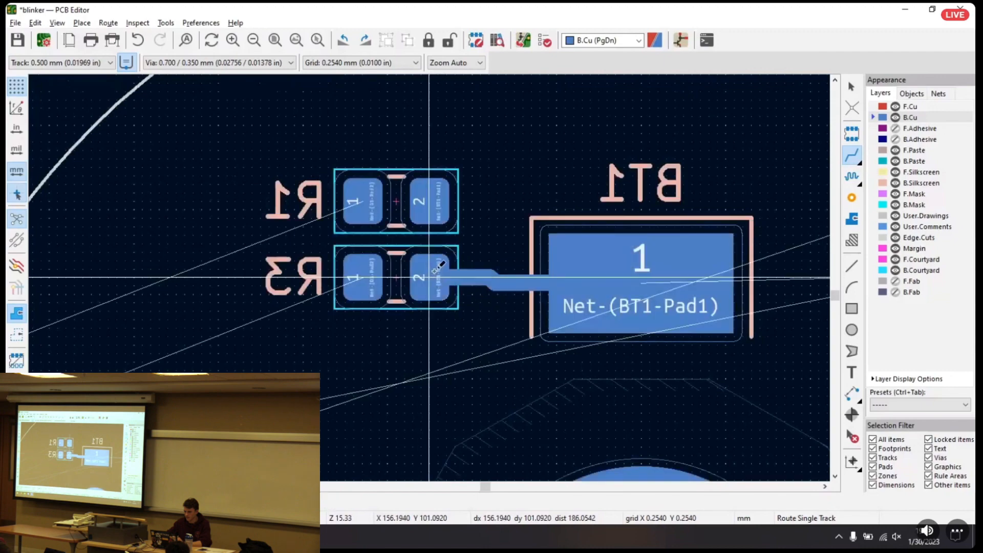
left_click(431, 277)
left_click(429, 202)
Route a 0.500 mm B.Cu track from BT1's upper pad 1 to R4's pad 2 and on to R2's pad 2
middle_click_drag(710, 288, 420, 242)
left_click(354, 239)
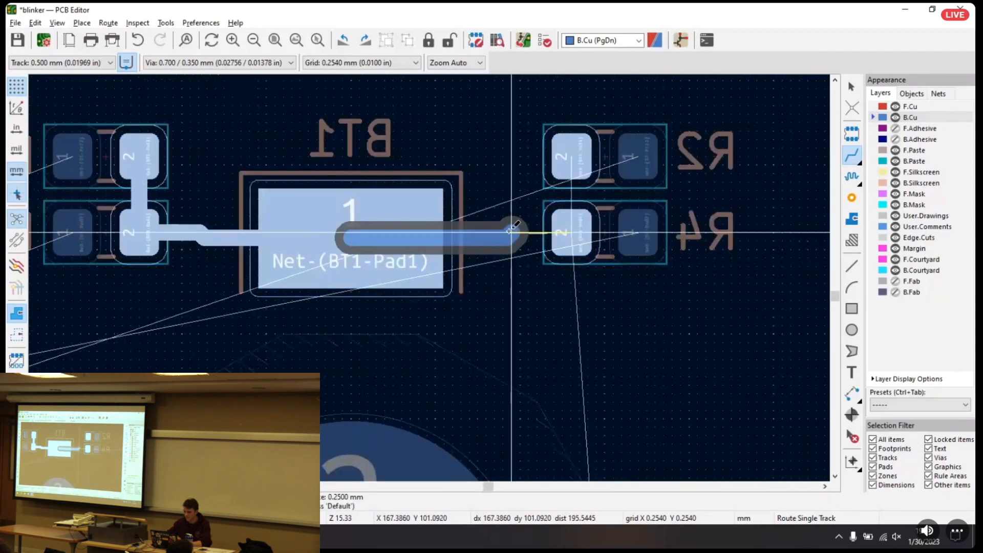
left_click(572, 231)
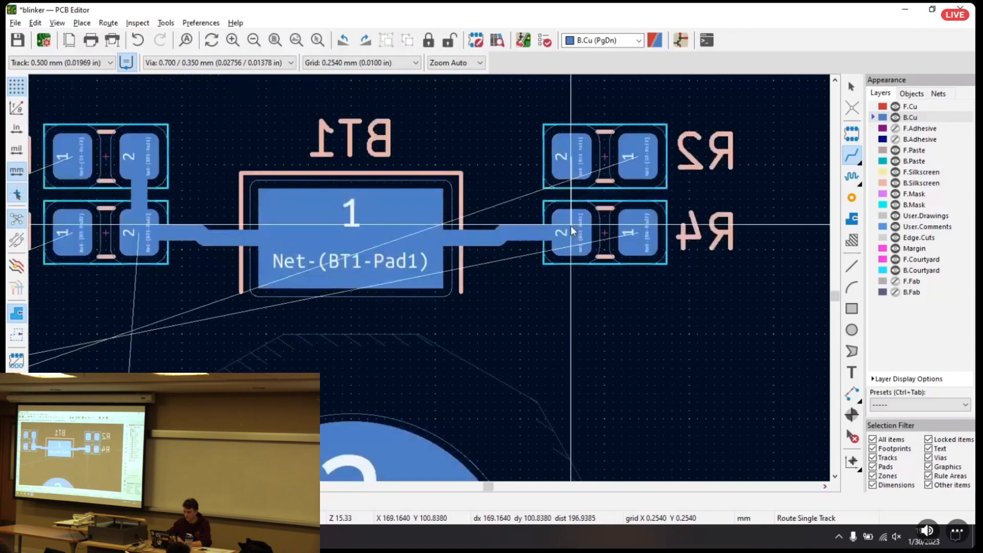
left_click(572, 229)
left_click(571, 155)
key("Escape")
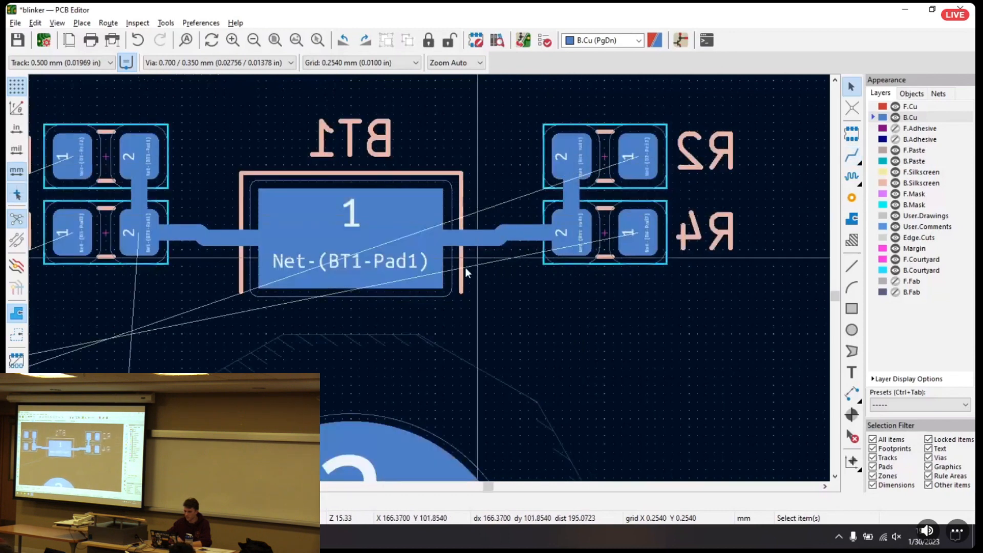
Examine the routed battery connections and the unrouted ratsnest lines around Q1, Q2, C1 and C2
scroll(465, 267, "down", 5)
scroll(421, 314, "up", 3)
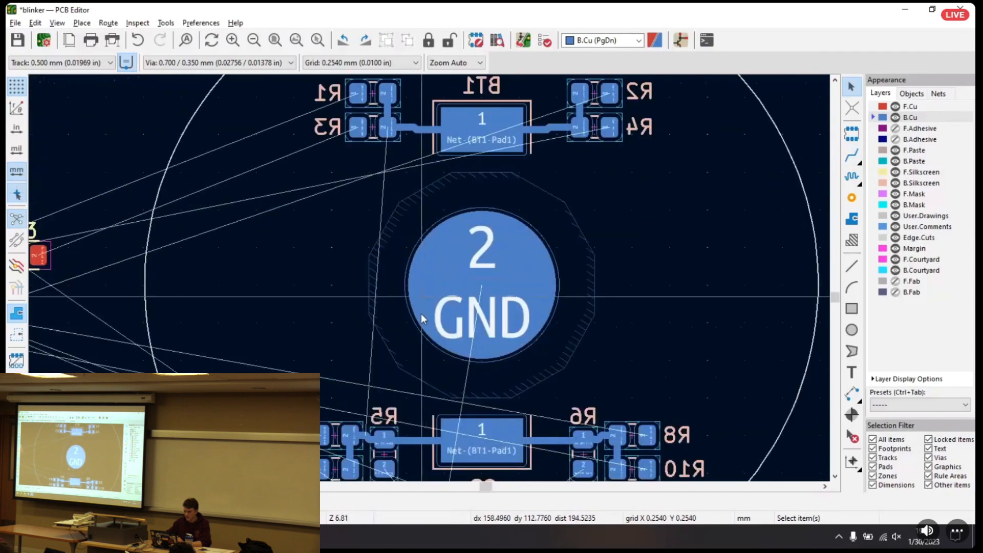
scroll(416, 271, "down", 5)
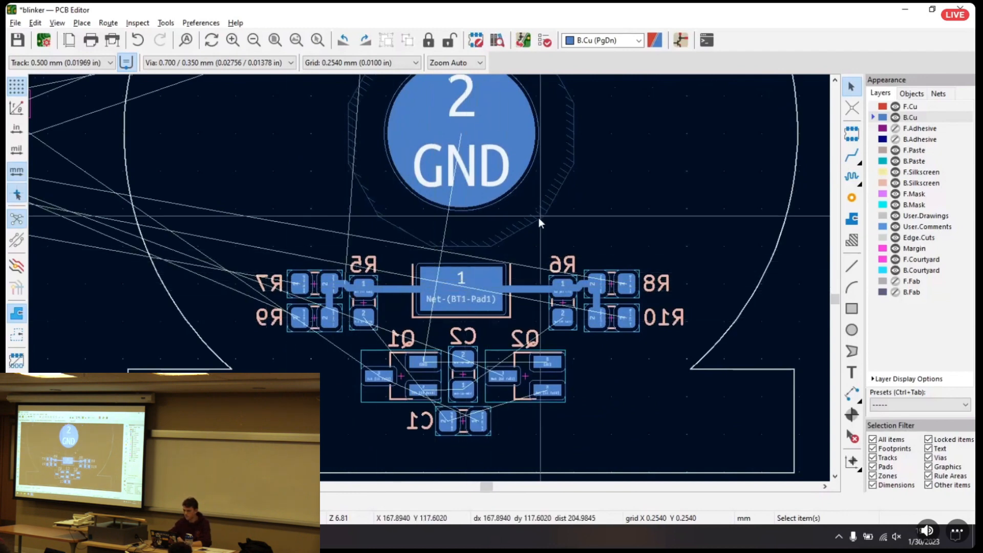
scroll(451, 386, "up", 5)
scroll(471, 367, "down", 7)
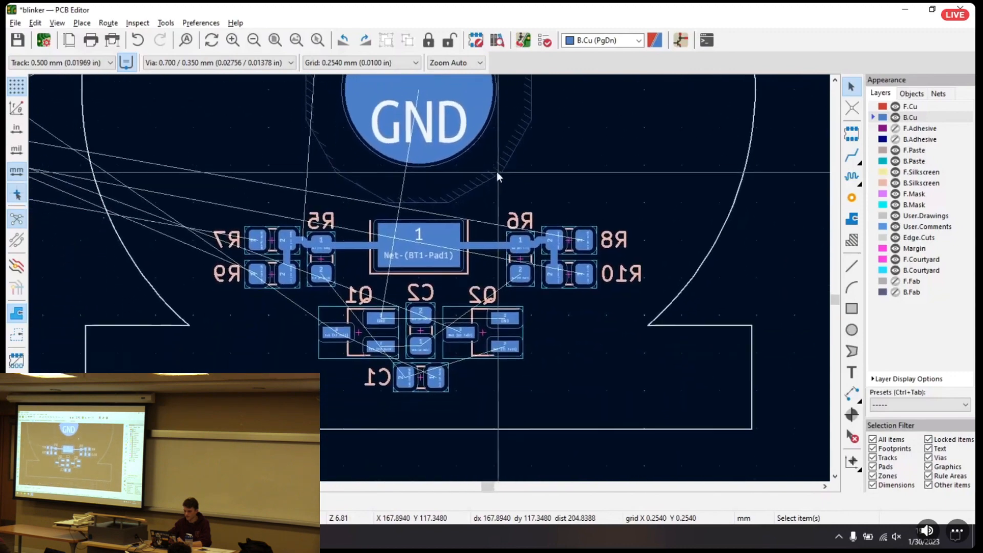
scroll(438, 287, "up", 3, "ctrl")
scroll(604, 149, "down", 2)
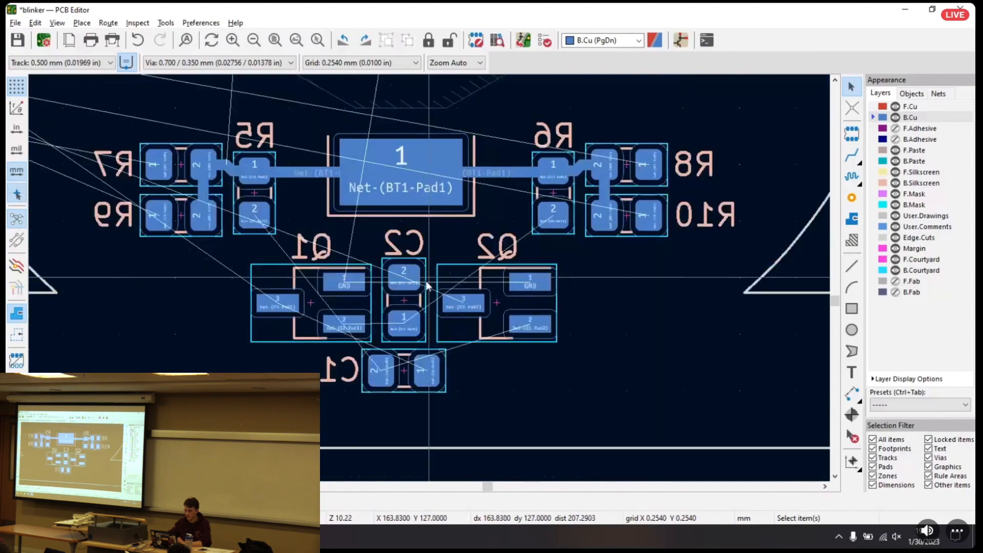
scroll(424, 295, "down", 3)
scroll(540, 317, "down", 1)
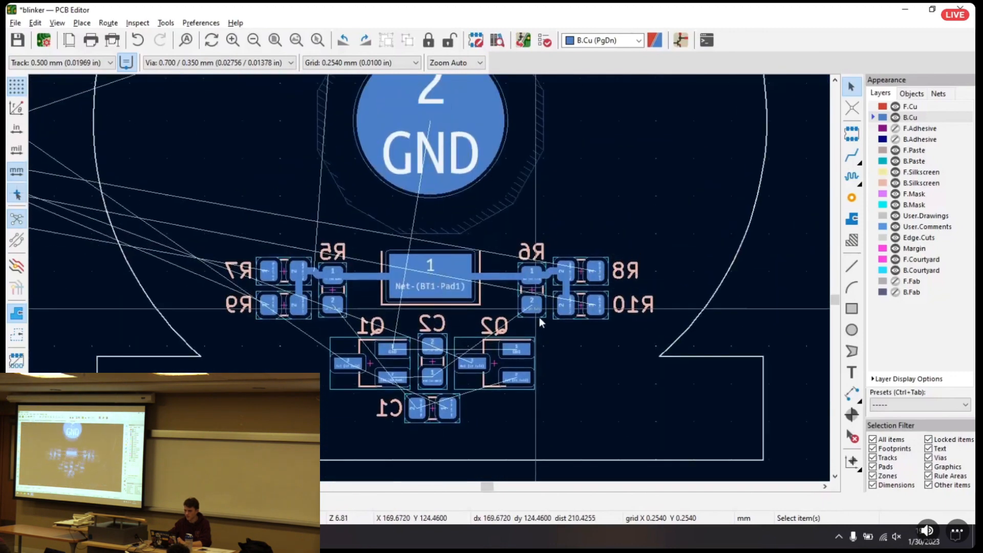
scroll(566, 219, "up", 2)
scroll(450, 331, "up", 2)
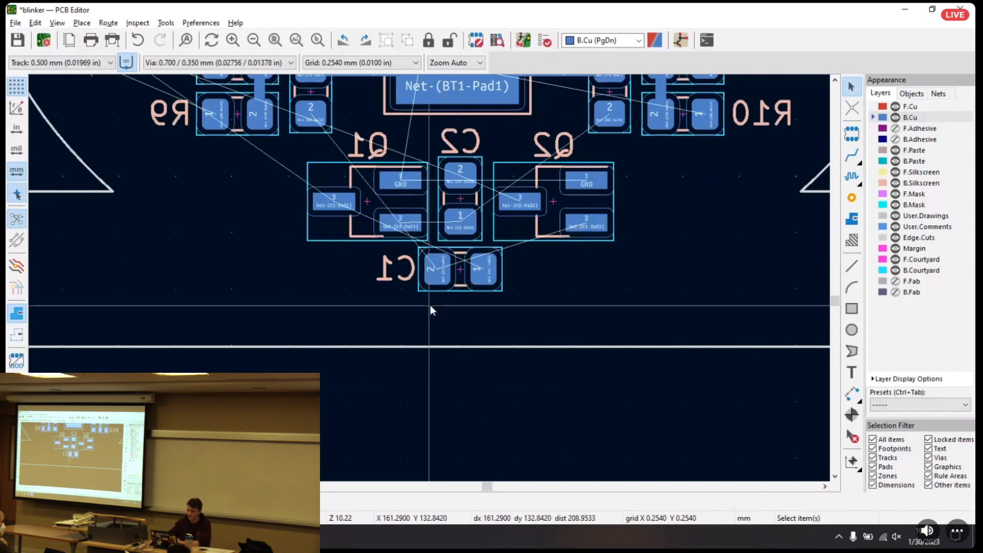
Try C1 rotated by 180° to compare its ratsnest lines, and turn it back to its original orientation
left_click(468, 275)
key("r")
key("r")
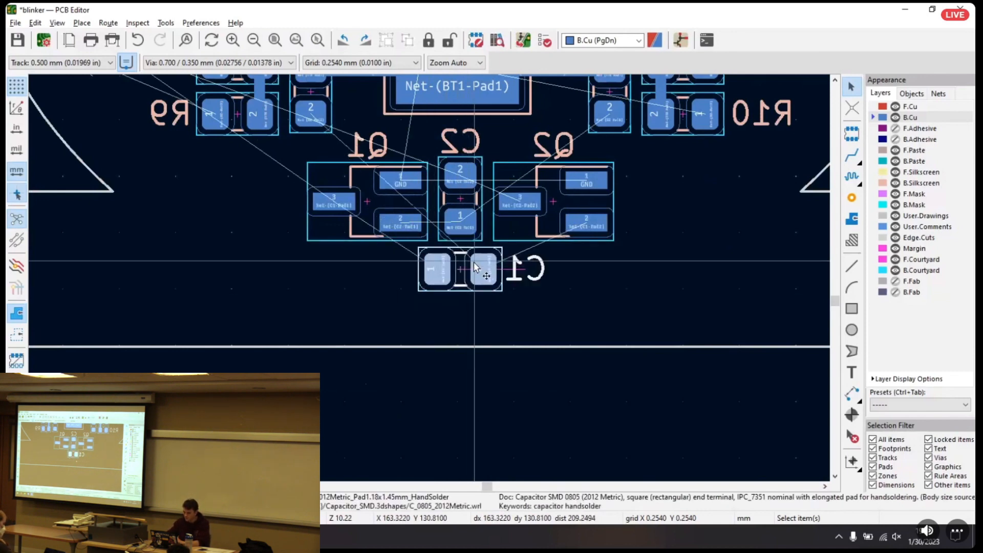
left_click(490, 312)
scroll(447, 280, "up", 3)
left_click(464, 256)
key("r")
key("r")
left_click(505, 336)
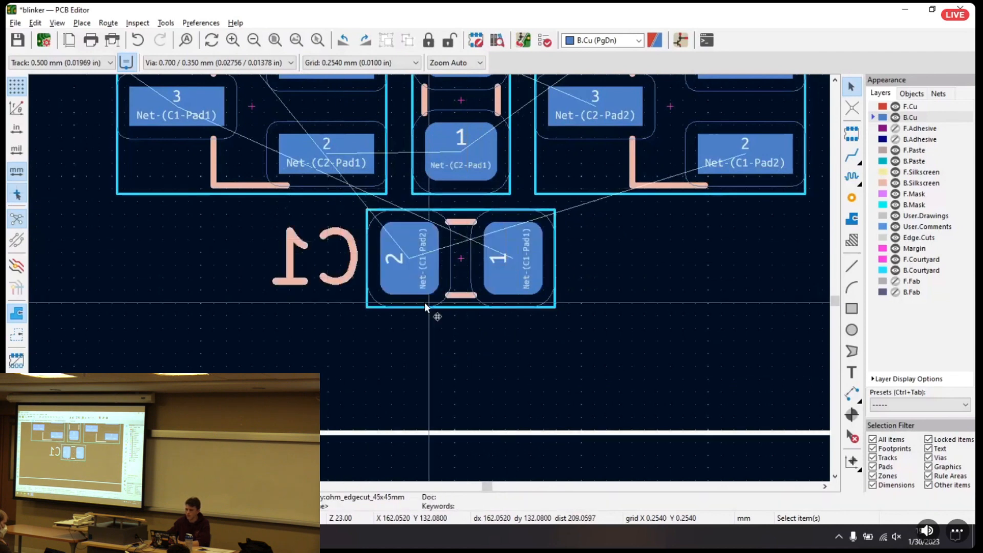
Rotate C1 by 180° so that its pad 2 is on the side toward Q2
left_click(450, 262)
key("r")
key("r")
key("Escape")
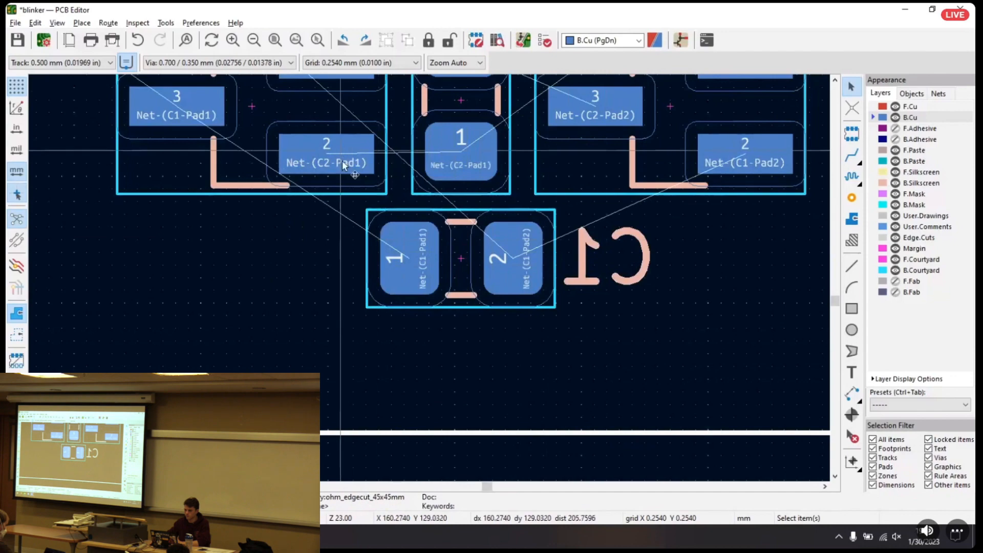
Route a straight 0.500 mm B.Cu track from Q1's pad 2 to C2's pad 1
scroll(527, 208, "down", 3)
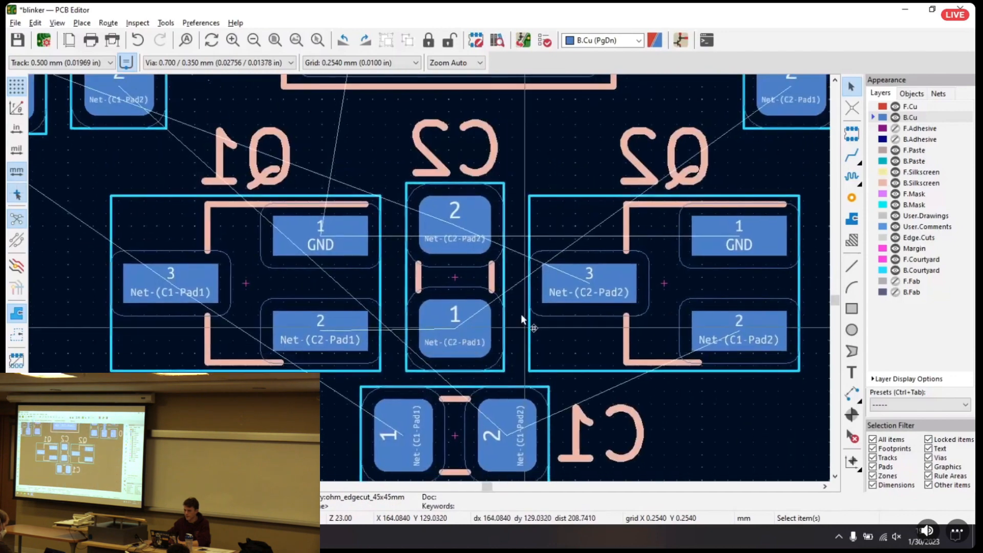
scroll(429, 281, "up", 3)
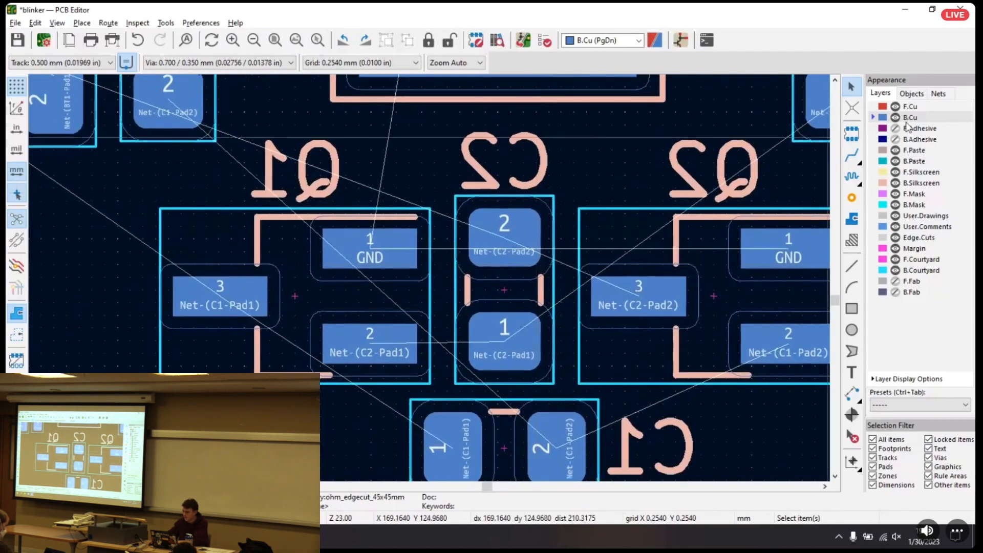
left_click(852, 155)
left_click(370, 342)
left_click(505, 338)
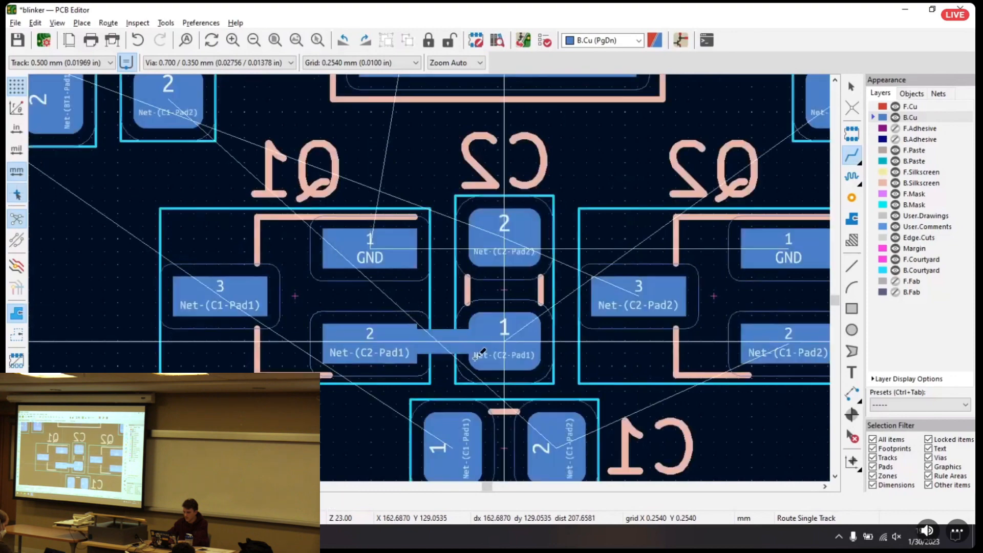
Route a 0.500 mm B.Cu track from Q2's pad 3 diagonally up to C2's pad 2
left_click(470, 283)
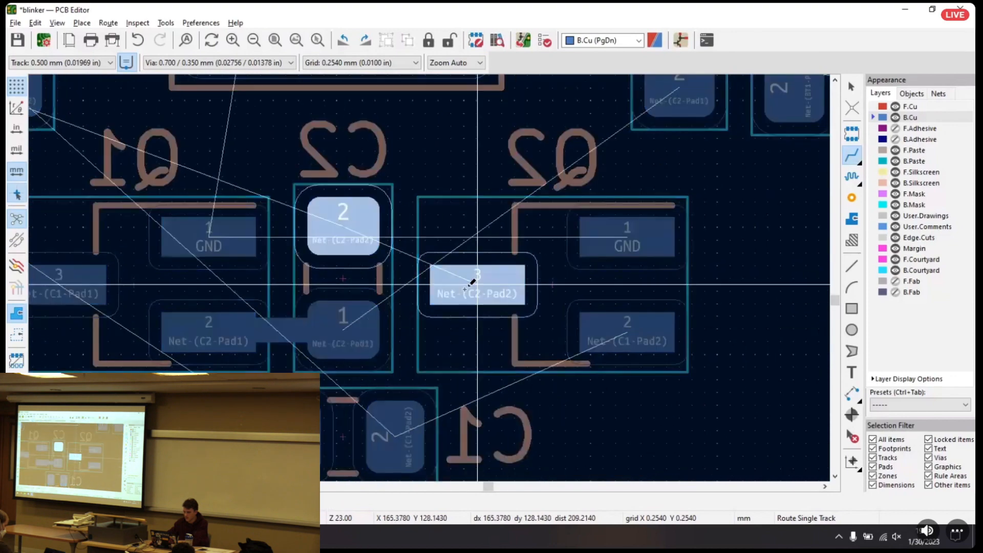
left_click(355, 239)
key("Escape")
Try routing a track from C2's pad 1 between Q2 and C1 toward R6's pad 2, and cancel it
middle_click_drag(473, 285, 468, 328)
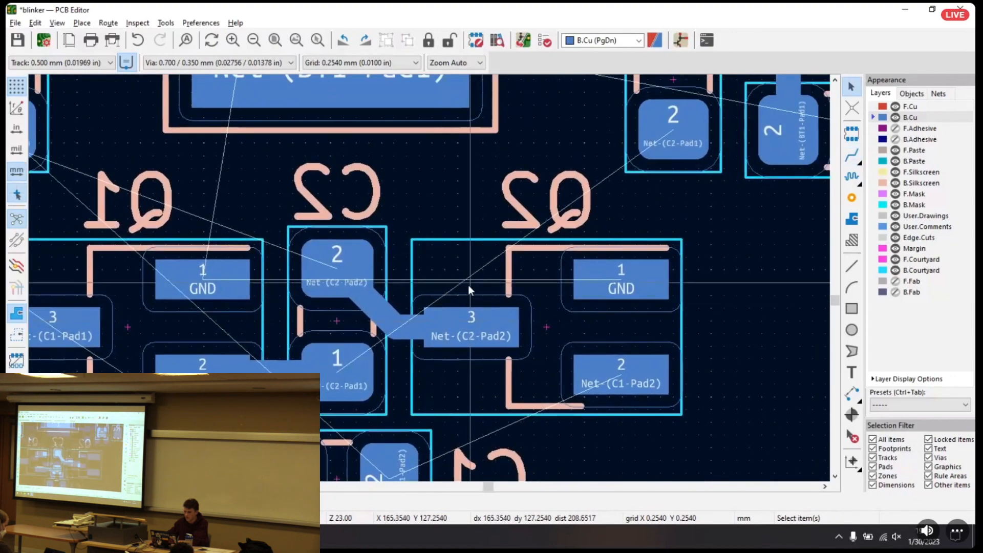
scroll(468, 285, "down", 1)
middle_click_drag(405, 222, 464, 275)
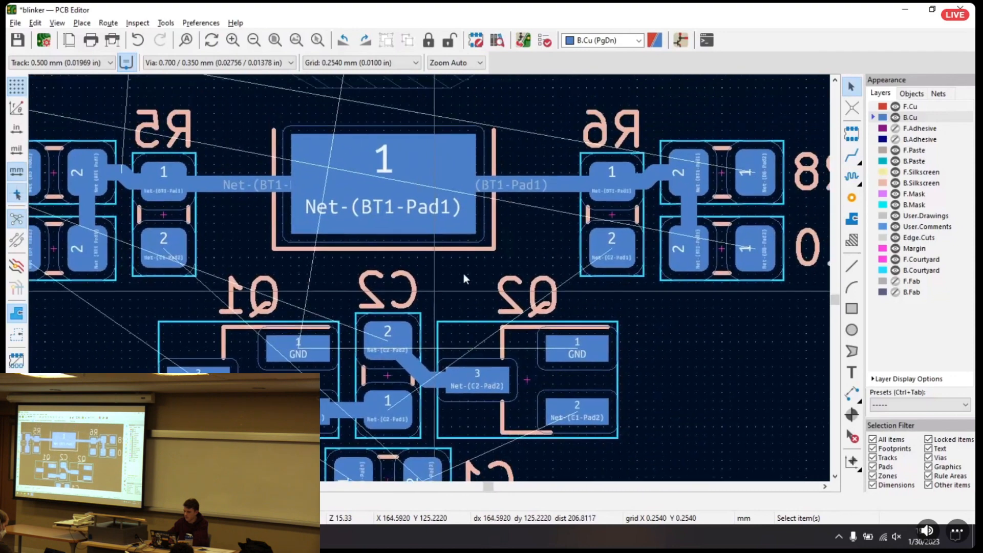
left_click(853, 156)
middle_click_drag(343, 409, 419, 286)
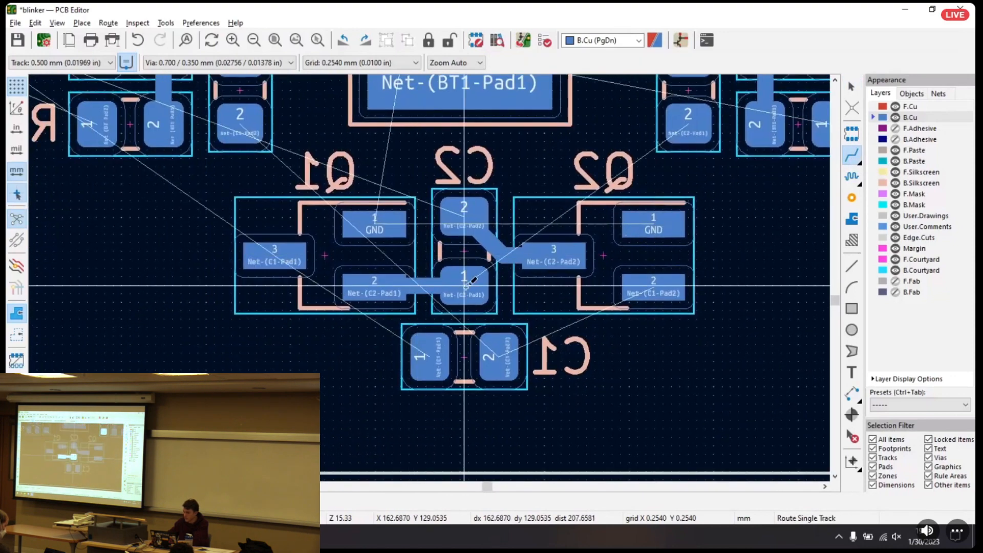
left_click(464, 286)
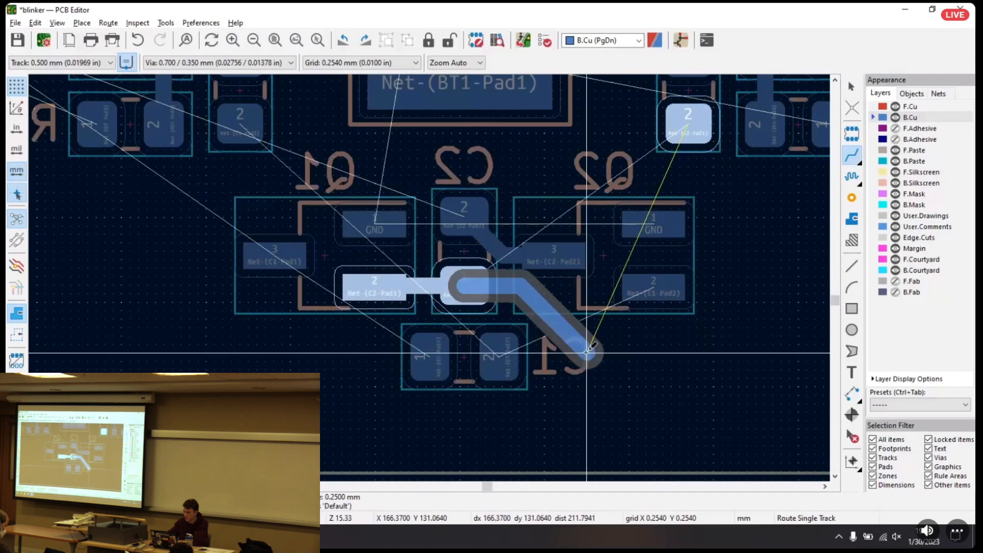
key("Escape")
Route a 0.500 mm B.Cu track from Q2's pad 2 to C1's pad 2
left_click(649, 288)
left_click(512, 352)
key("Escape")
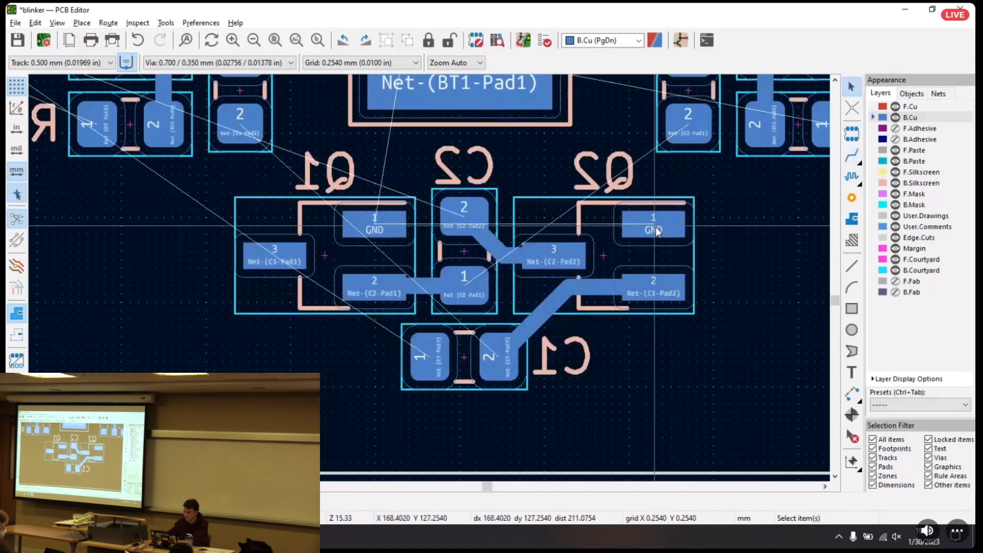
Route a 0.500 mm B.Cu track from Q1's pad 3 down and across to C1's pad 1
middle_click_drag(496, 164, 523, 251)
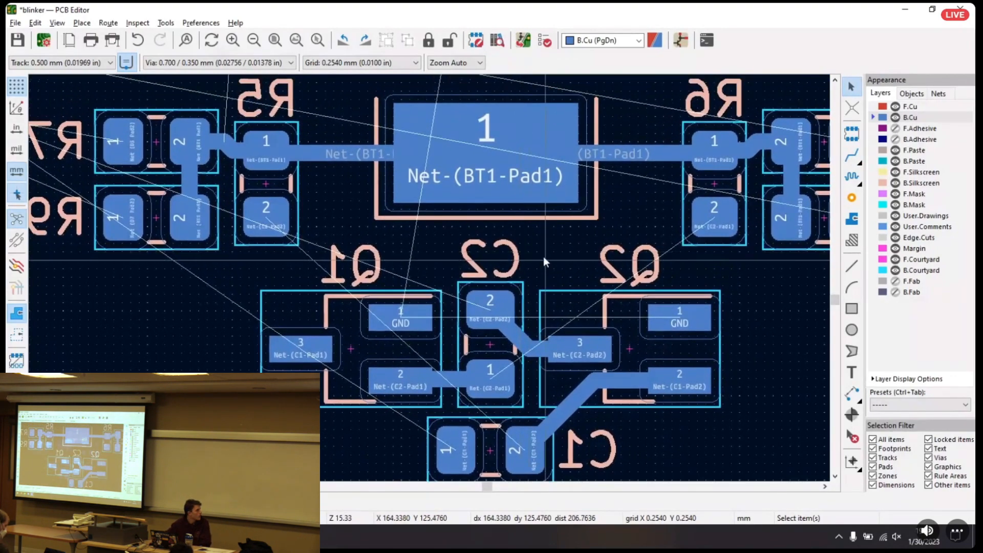
scroll(543, 257, "down", 3)
middle_click_drag(432, 278, 423, 302)
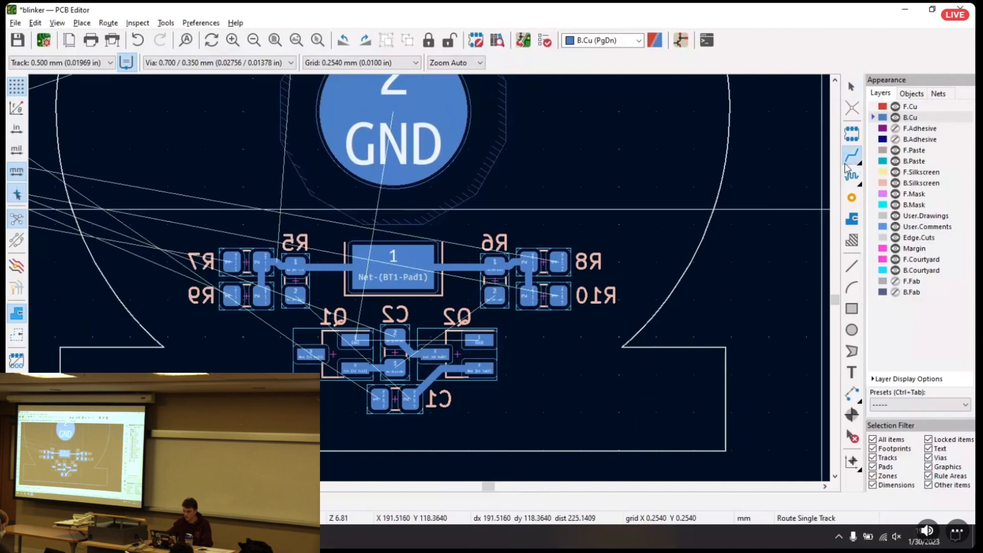
scroll(435, 192, "up", 5)
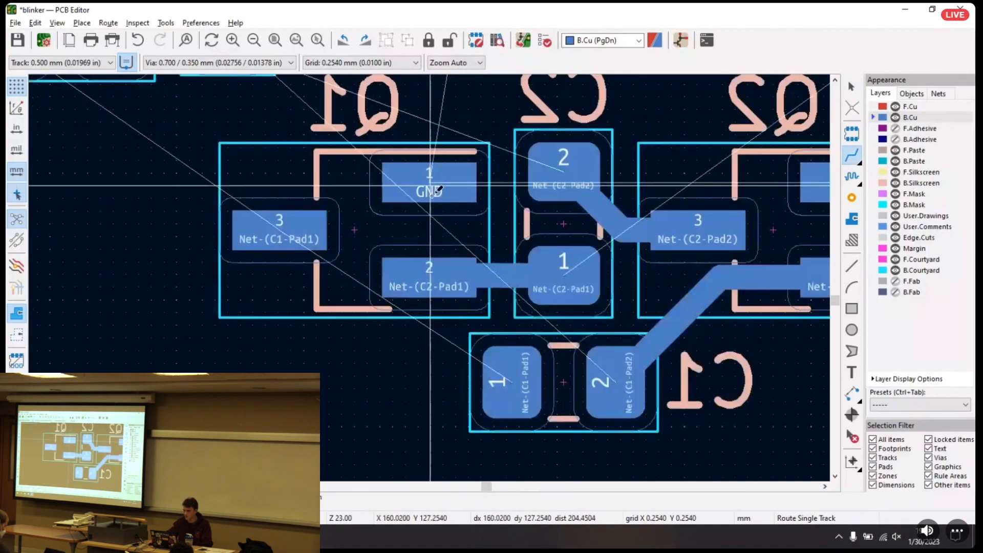
left_click(279, 227)
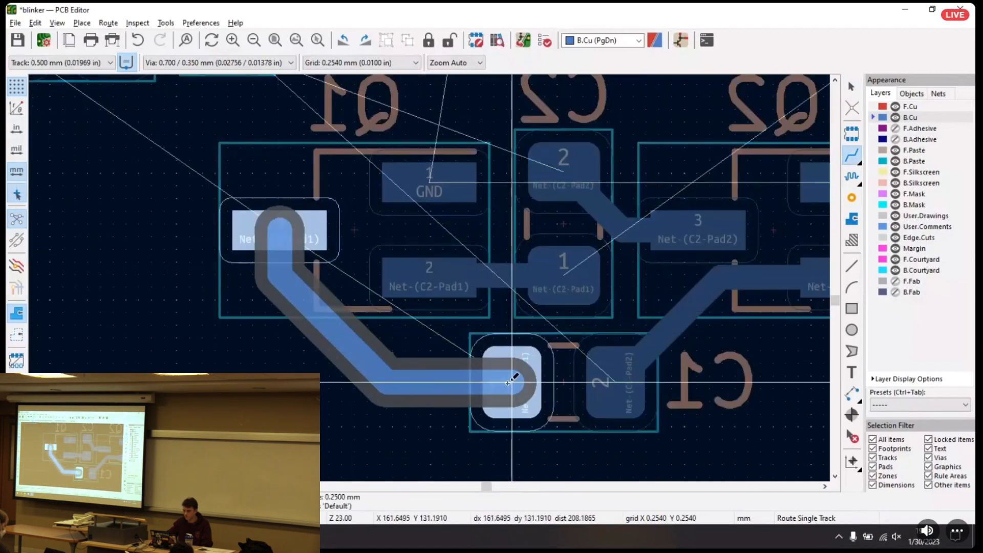
left_click(508, 383)
key("Escape")
middle_click_drag(309, 248, 353, 395)
scroll(507, 256, "down", 3)
scroll(533, 261, "up", 2)
middle_click_drag(537, 261, 505, 283)
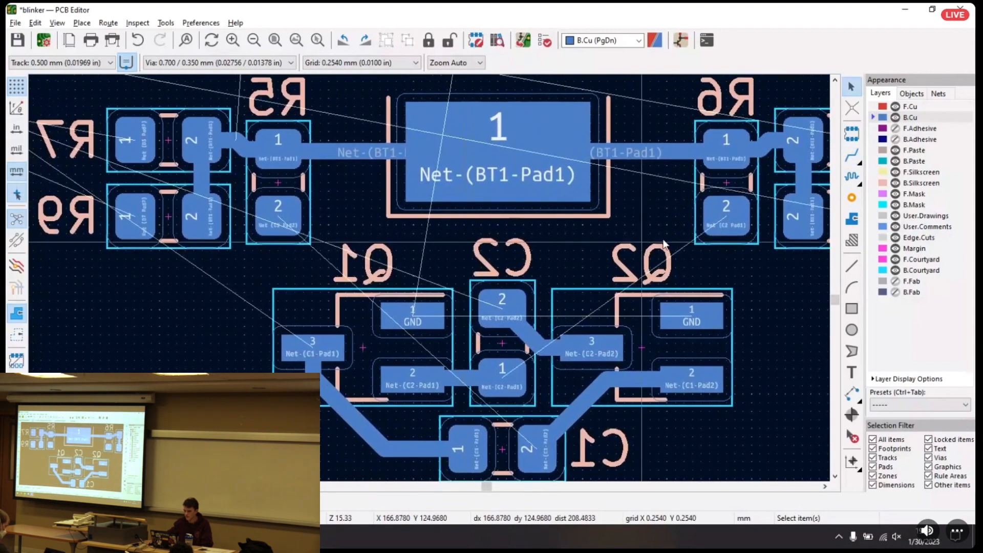
left_click(853, 155)
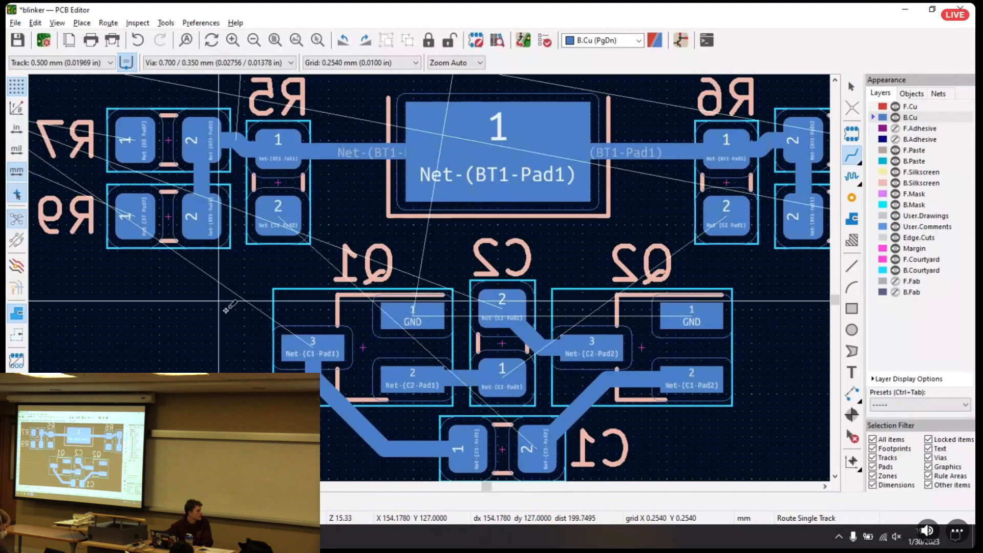
left_click(318, 350)
key("Escape")
middle_click_drag(450, 350, 210, 344)
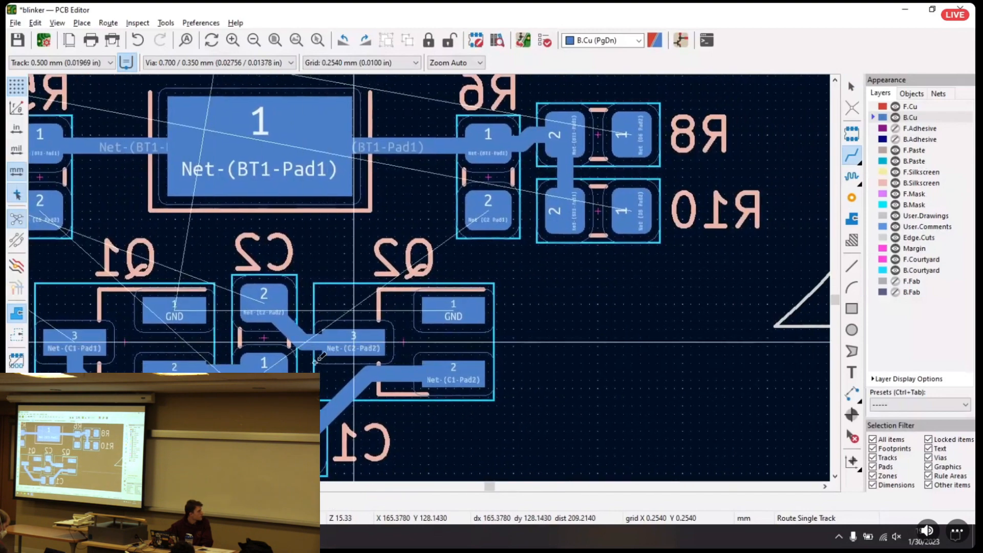
left_click(264, 365)
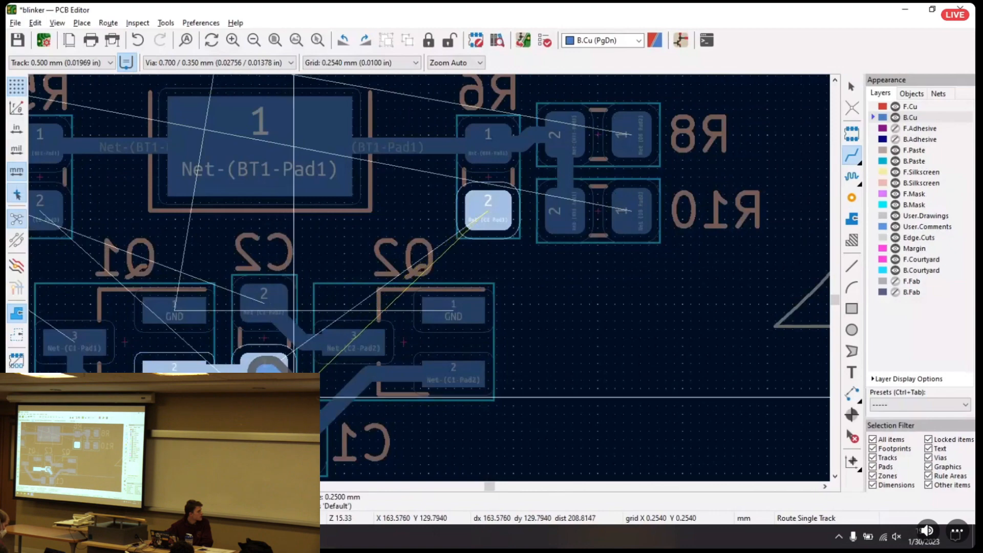
key("Escape")
left_click(178, 367)
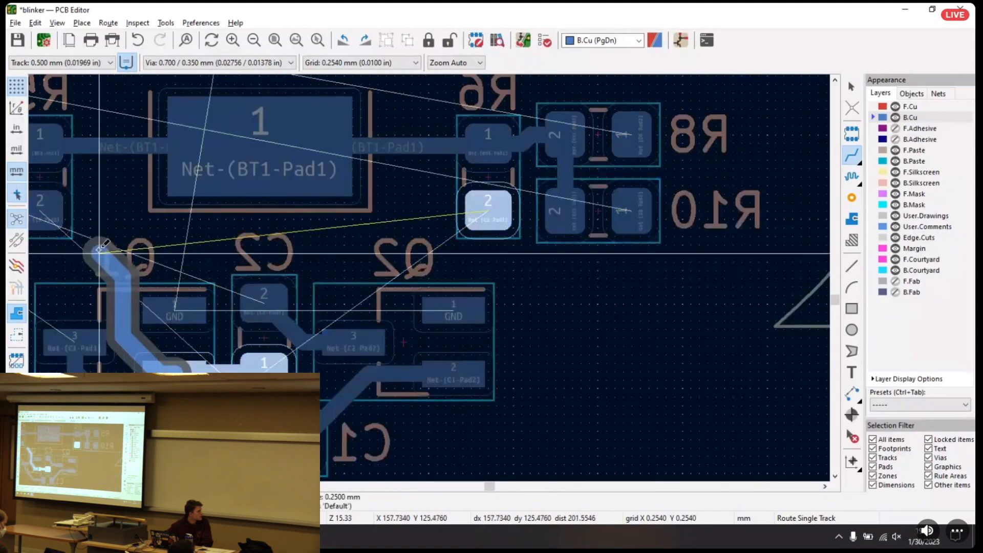
middle_click_drag(94, 242, 121, 286)
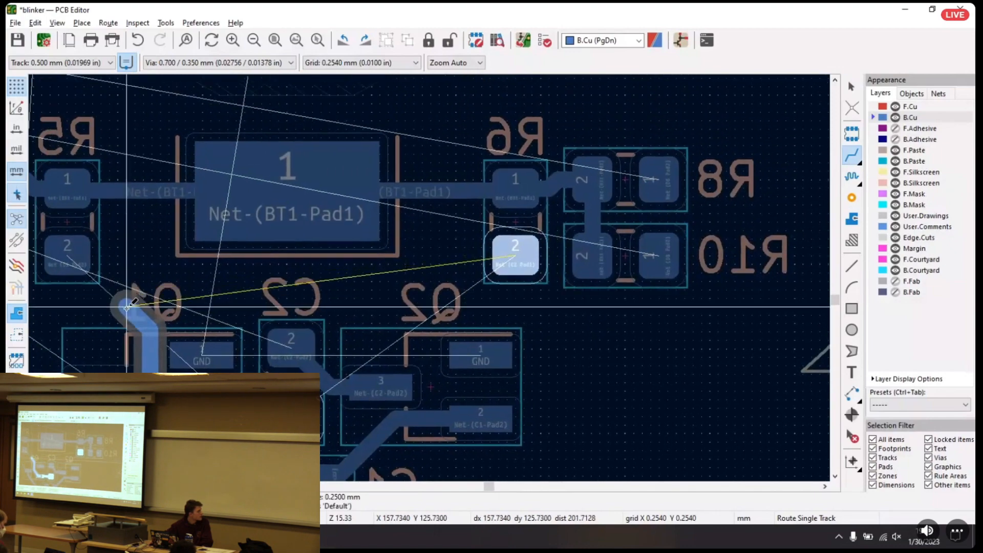
middle_click_drag(123, 306, 270, 279)
key("Escape")
key("Escape")
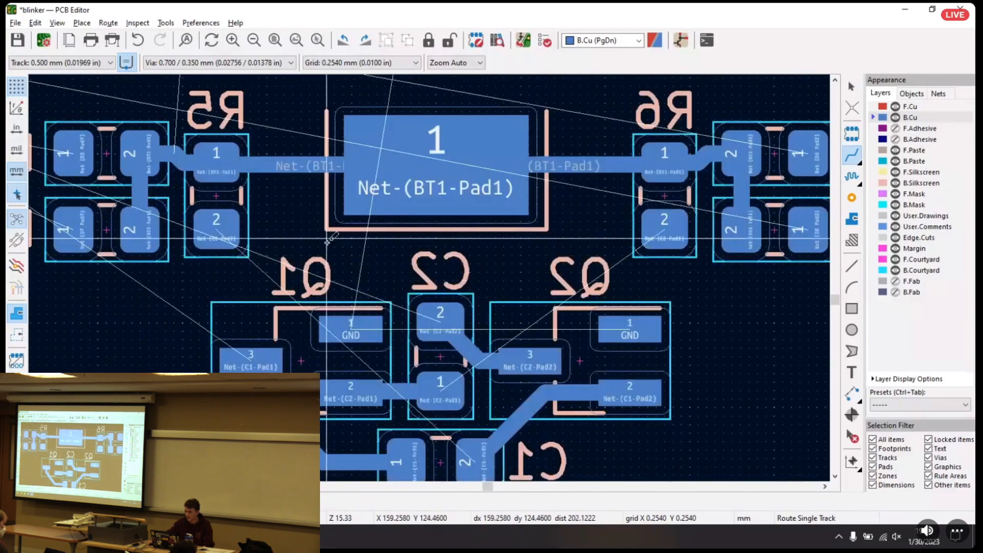
Move R6 to the free area below R9 beside Q1, and R5 to the area below R10 beside Q2
left_click(666, 199)
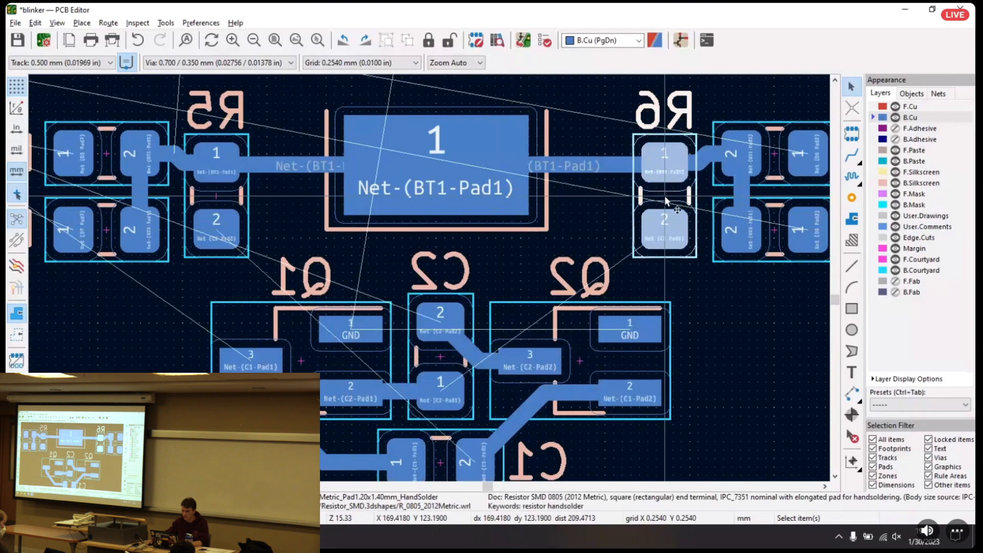
key("m")
left_click(166, 341)
left_click(218, 199)
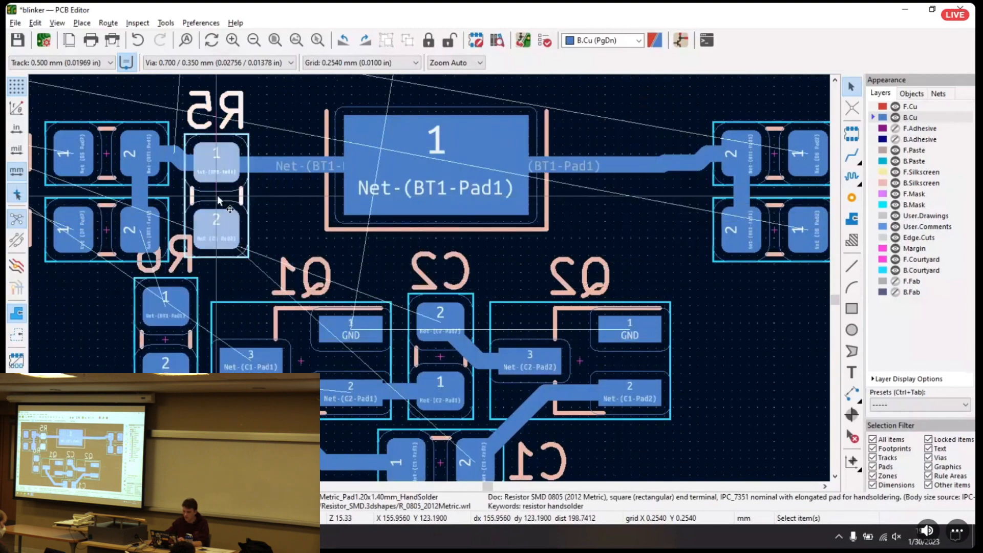
key("m")
left_click(741, 366)
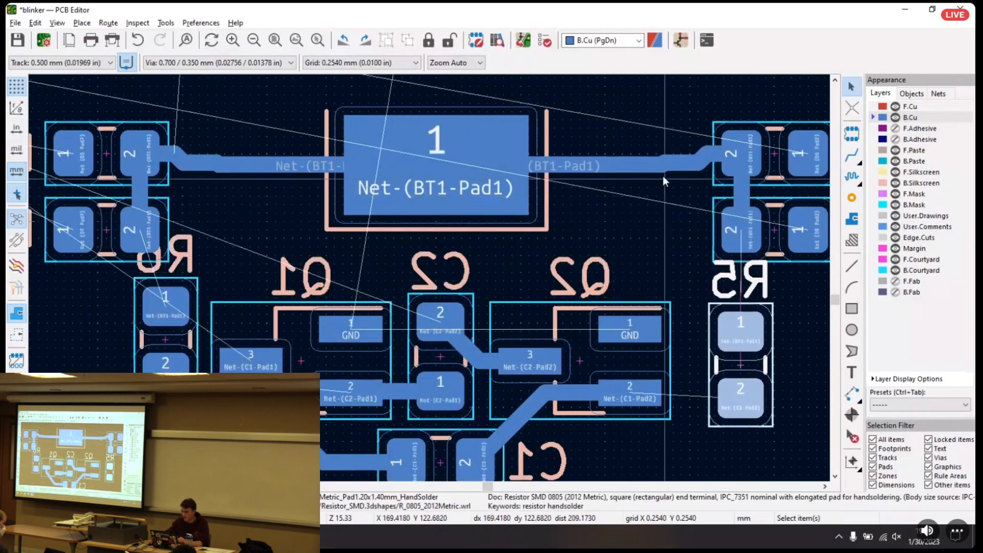
Delete the BT1-Pad1 track segments between the battery pad and R8's pad 2
left_click(670, 174)
left_click(698, 180)
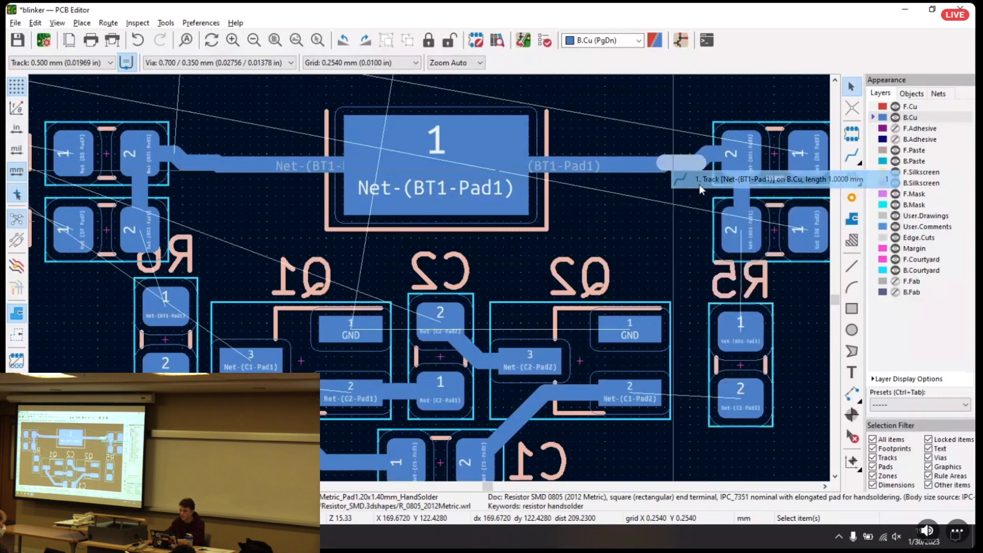
key("Delete")
left_click(664, 167)
left_click(678, 176)
left_click(677, 175)
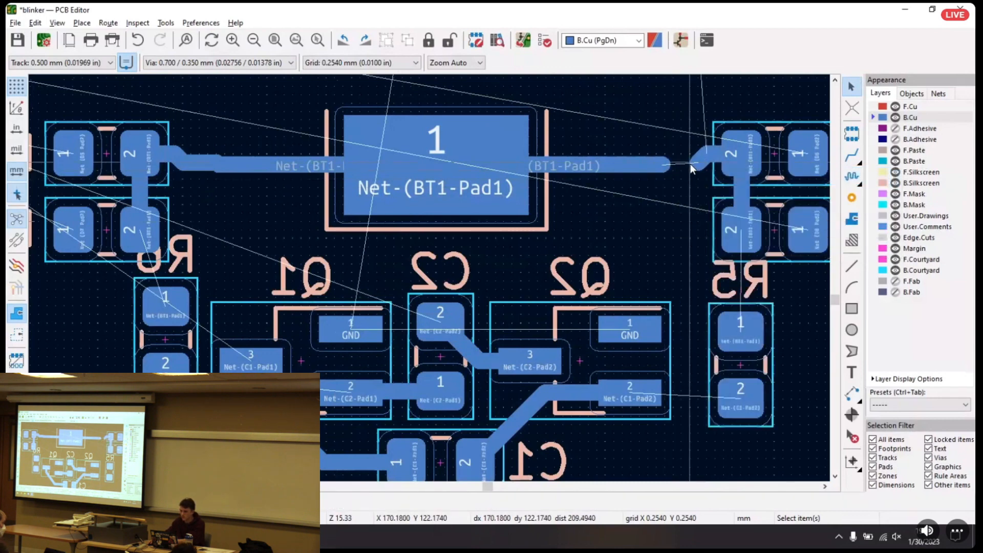
left_click(644, 167)
key("Delete")
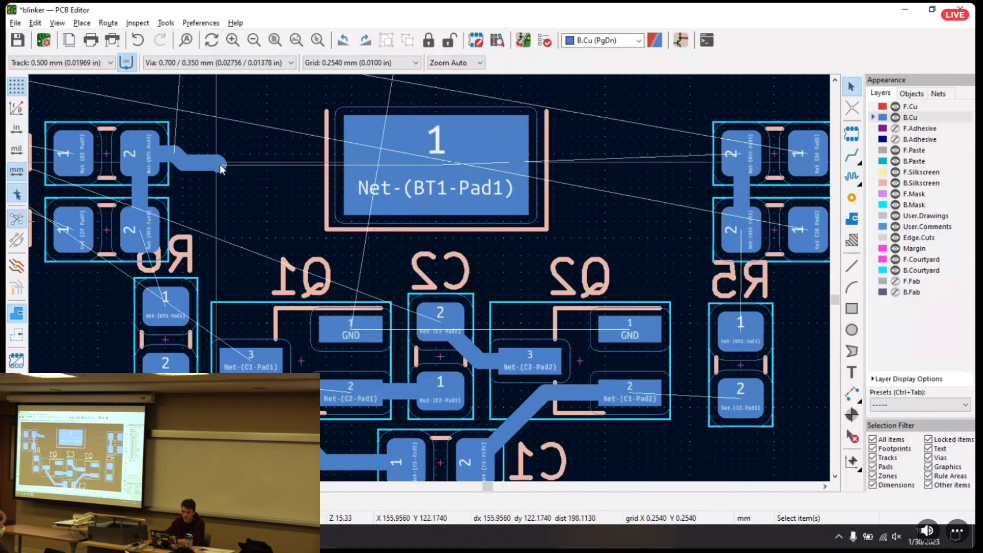
Delete the remaining BT1-Pad1 track segments leading to R7's pad 2, keeping the R7–R9 link
left_click(219, 164)
left_click(221, 169)
key("Delete")
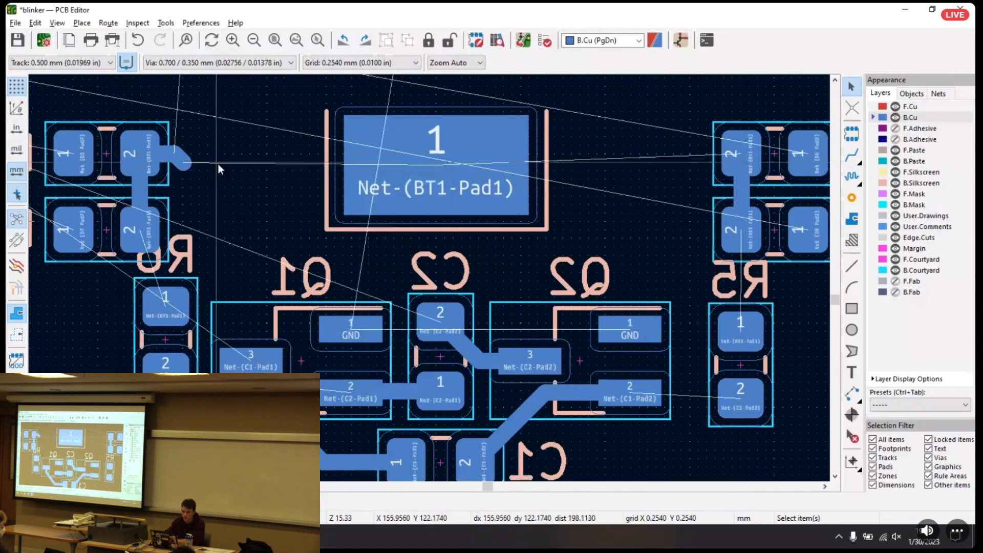
left_click(182, 161)
key("Delete")
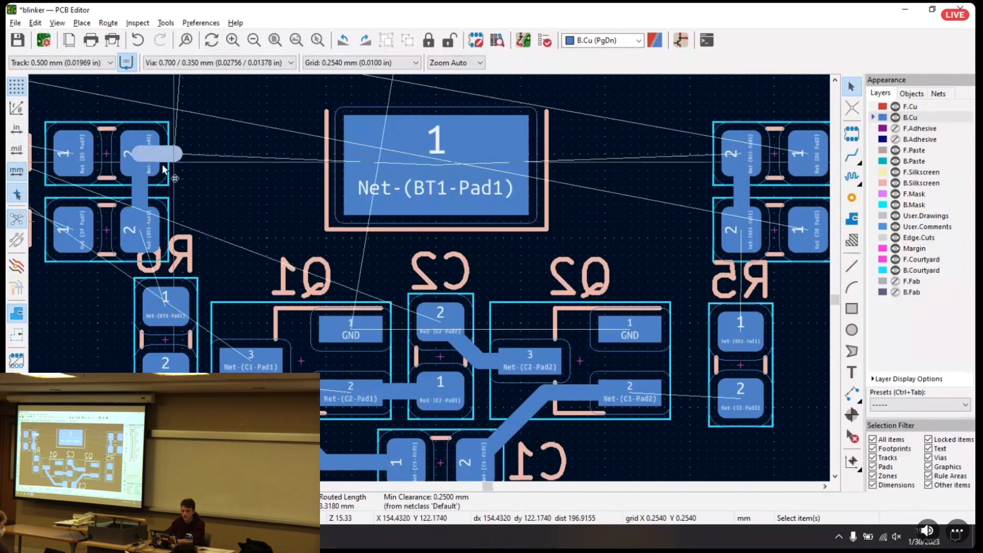
left_click(140, 157)
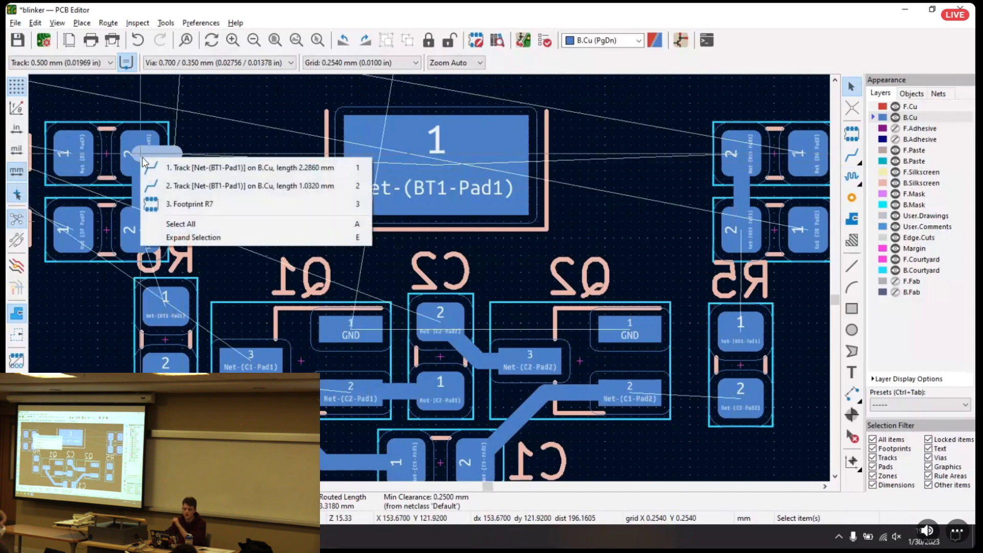
left_click(178, 186)
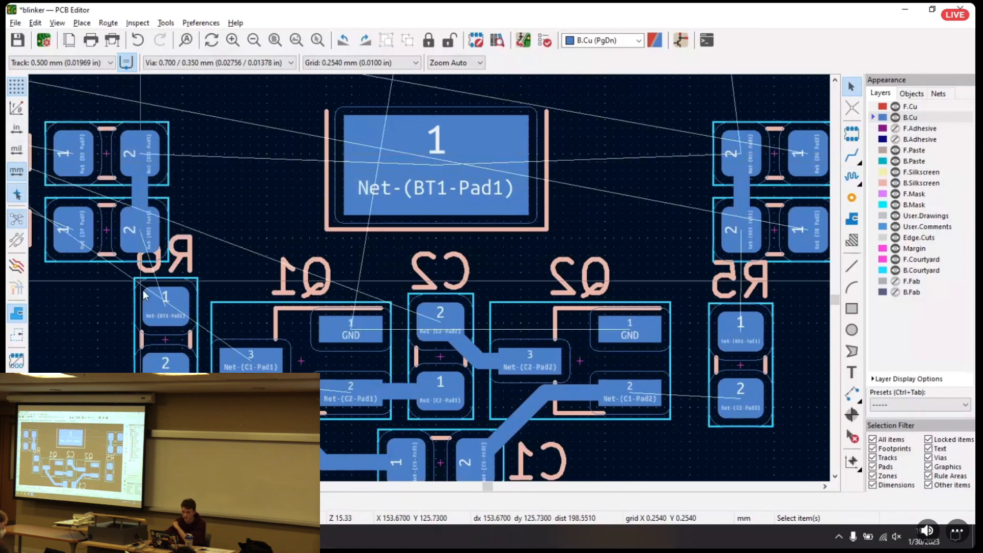
Place R6 between R7/R9 and the battery pad, and R5 between the battery pad and R8/R10
left_click_drag(157, 340, 217, 202)
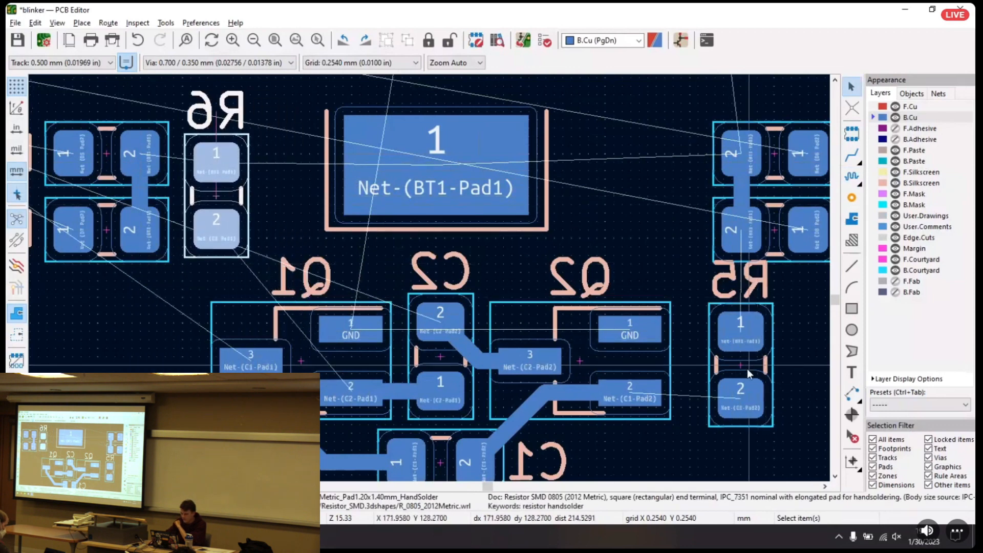
left_click_drag(740, 364, 669, 198)
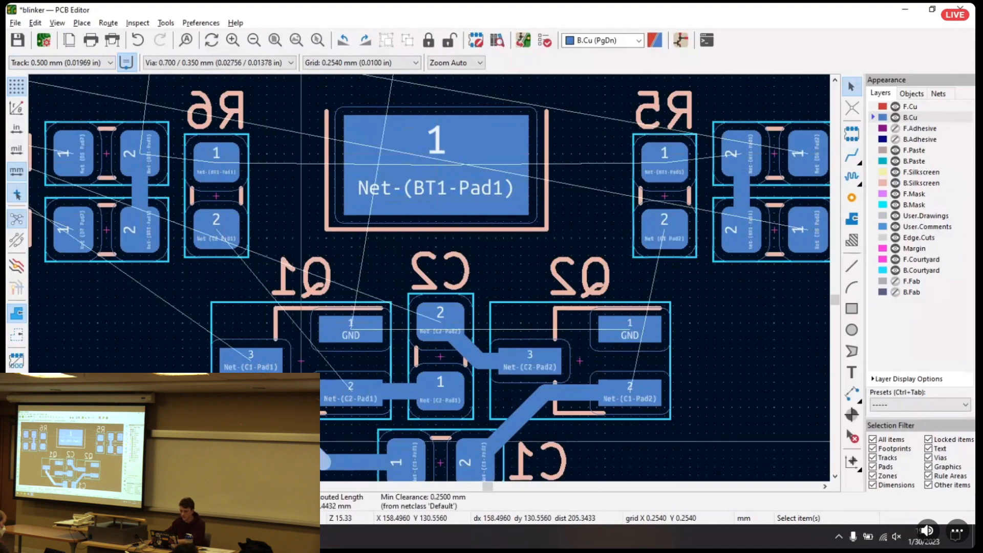
Delete the tracks connecting Q1 and Q2 to capacitors C1 and C2
middle_click_drag(357, 413, 334, 322)
left_click(329, 376)
key("Delete")
left_click(380, 296)
key("Delete")
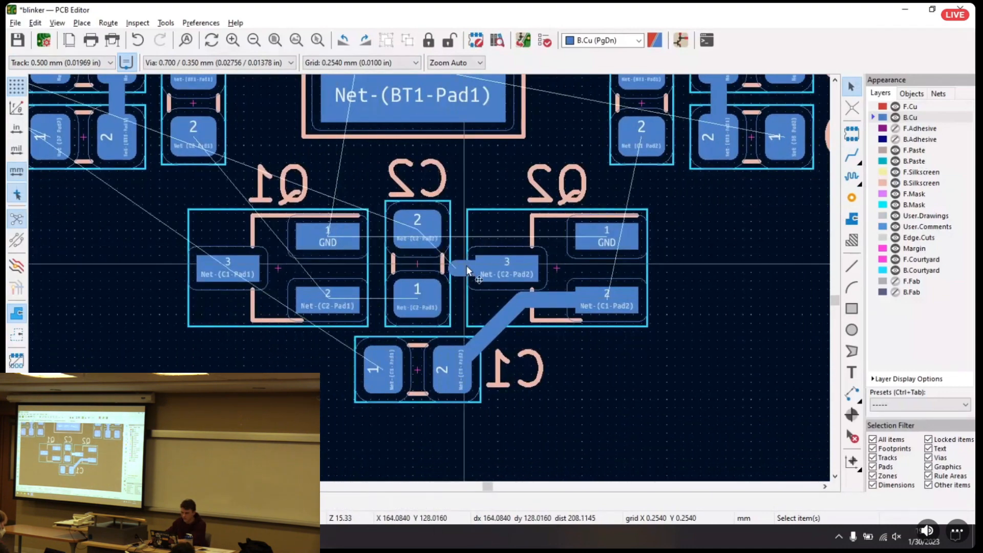
left_click(492, 333)
key("Delete")
left_click(563, 297)
key("Delete")
Switch the track width to 0.350 mm and back to 0.500 mm
middle_click_drag(672, 135, 772, 256)
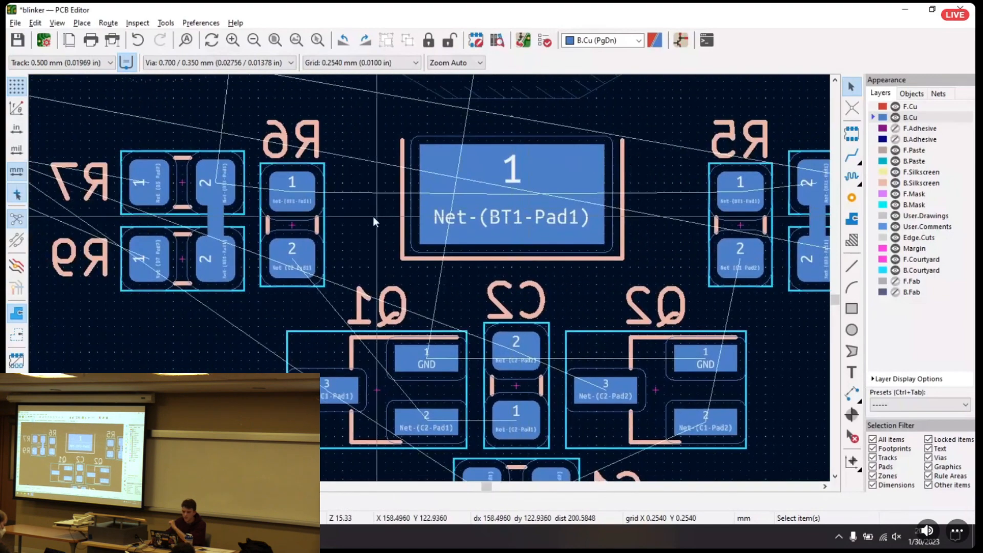
left_click(59, 63)
left_click(55, 84)
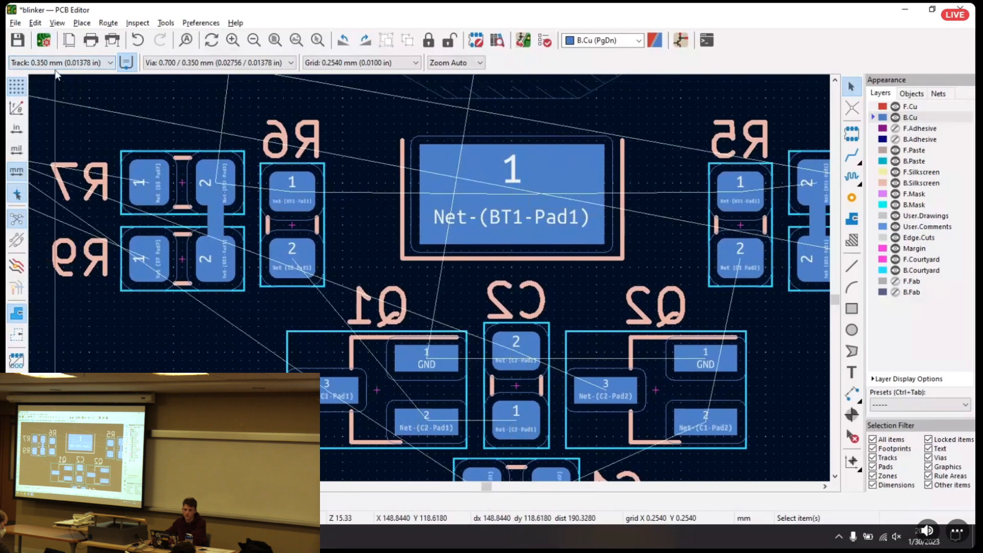
left_click(58, 63)
left_click(50, 85)
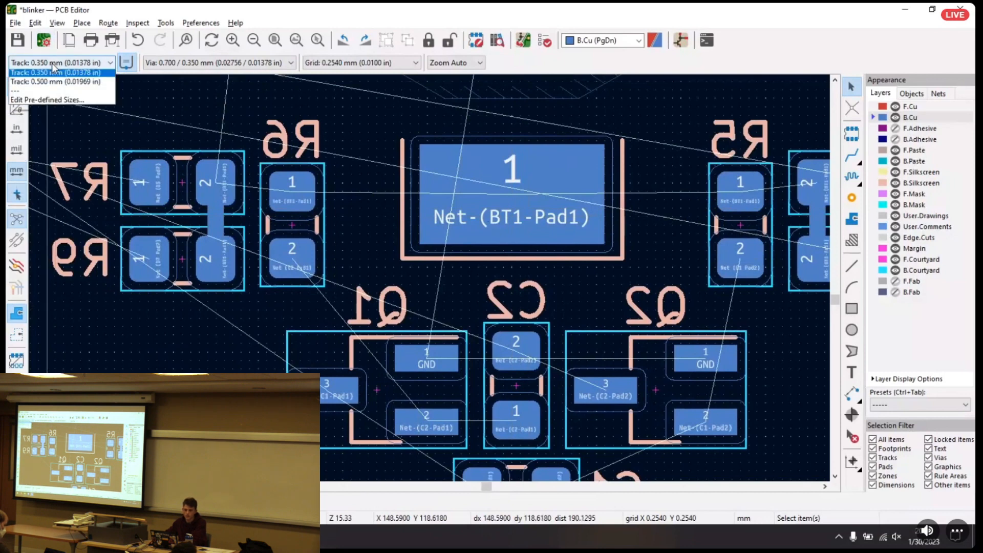
left_click(50, 94)
left_click(49, 65)
left_click(45, 85)
left_click(50, 65)
left_click(51, 94)
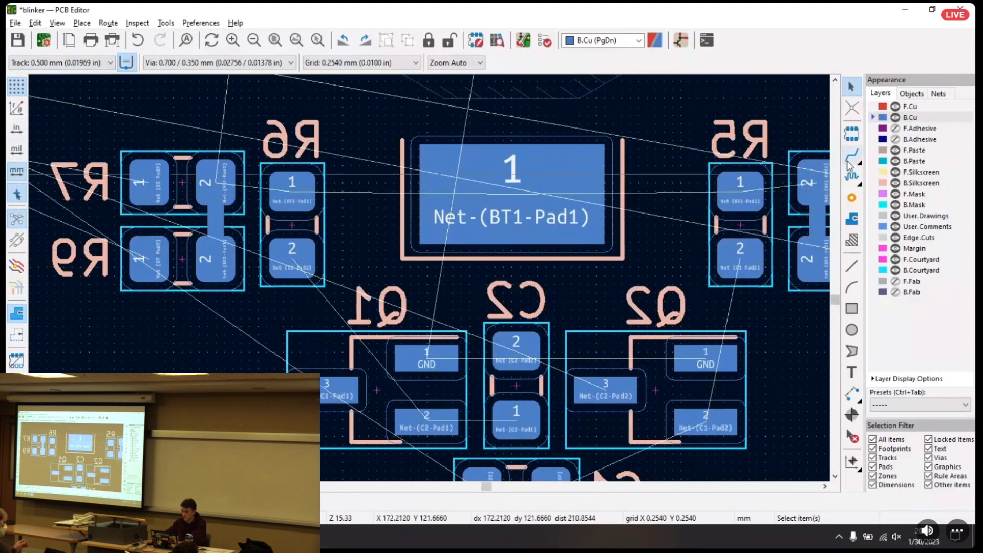
Route 0.500 mm B.Cu tracks from battery pad 1 to R6's pad 1 and on to R7's pad 2
left_click(851, 155)
left_click(502, 195)
left_click(283, 177)
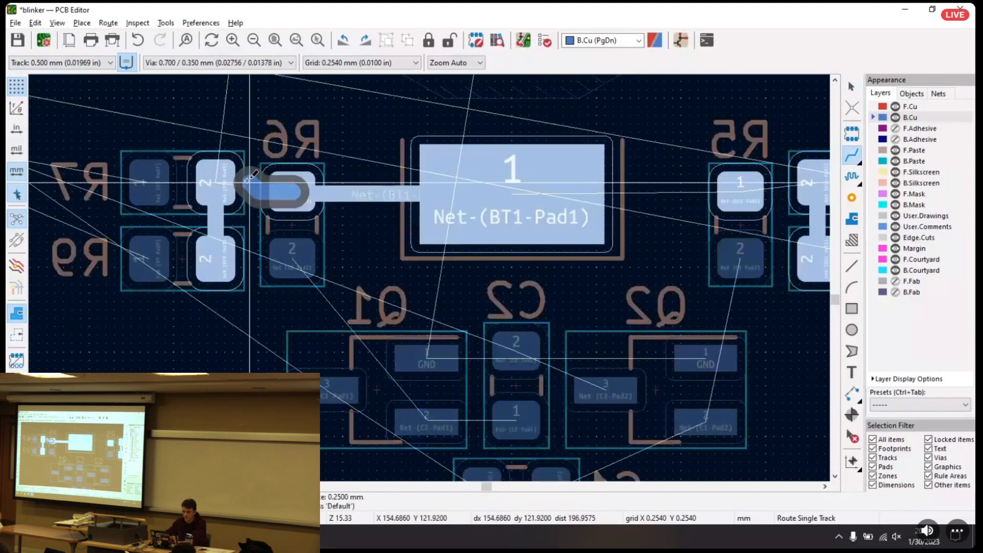
left_click(249, 177)
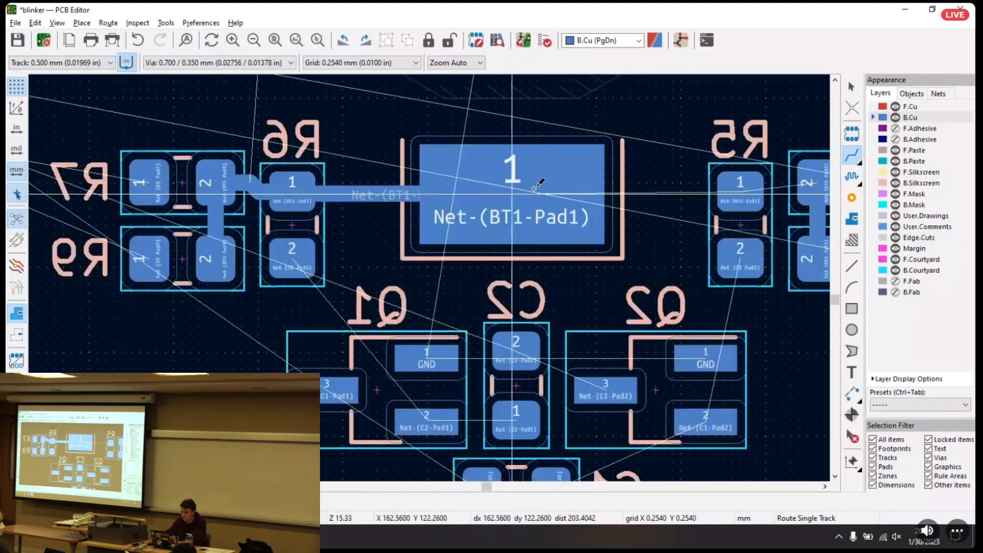
Route 0.500 mm B.Cu tracks from battery pad 1 to R5's pad 1 and on to R8's pad 2
left_click(512, 192)
left_click(735, 192)
middle_click_drag(734, 193, 560, 202)
left_click(562, 202)
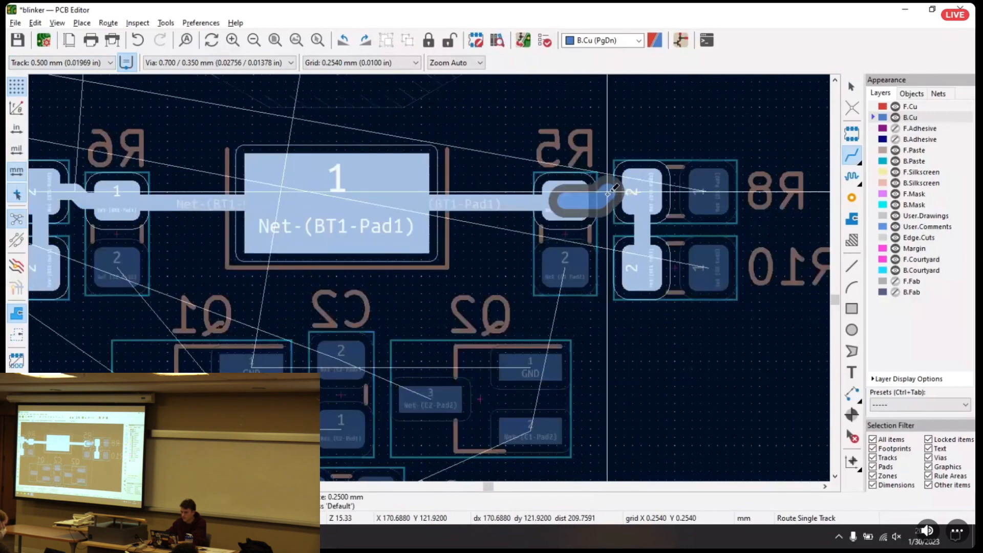
left_click(648, 194)
Set the track width to 0.350 mm for routing around Q1, Q2 and the capacitors
middle_click_drag(373, 223, 497, 183)
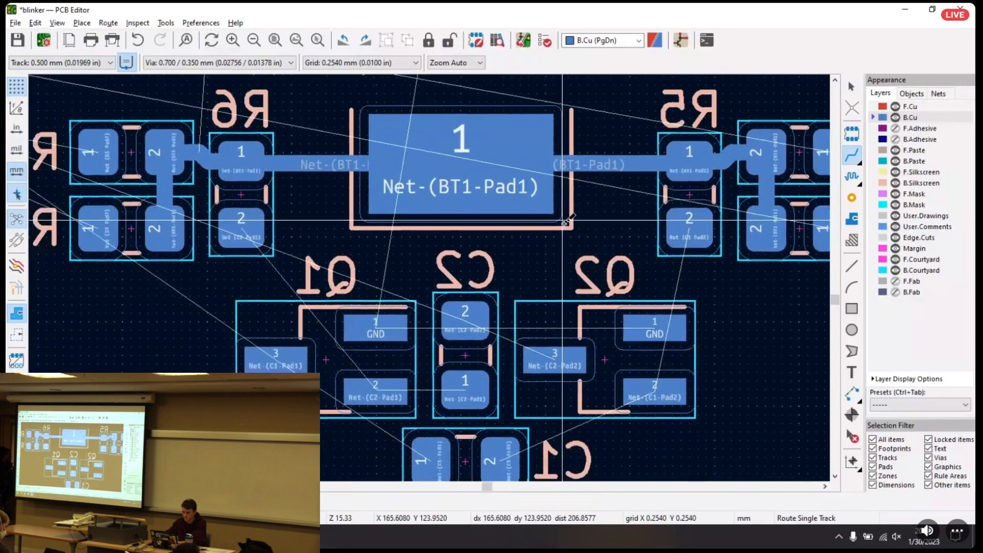
left_click(61, 64)
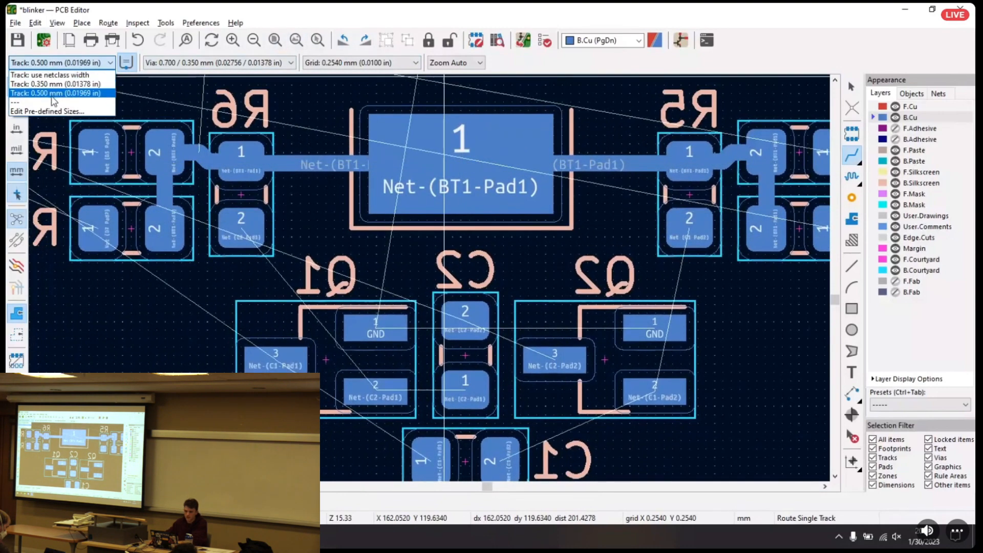
left_click(46, 84)
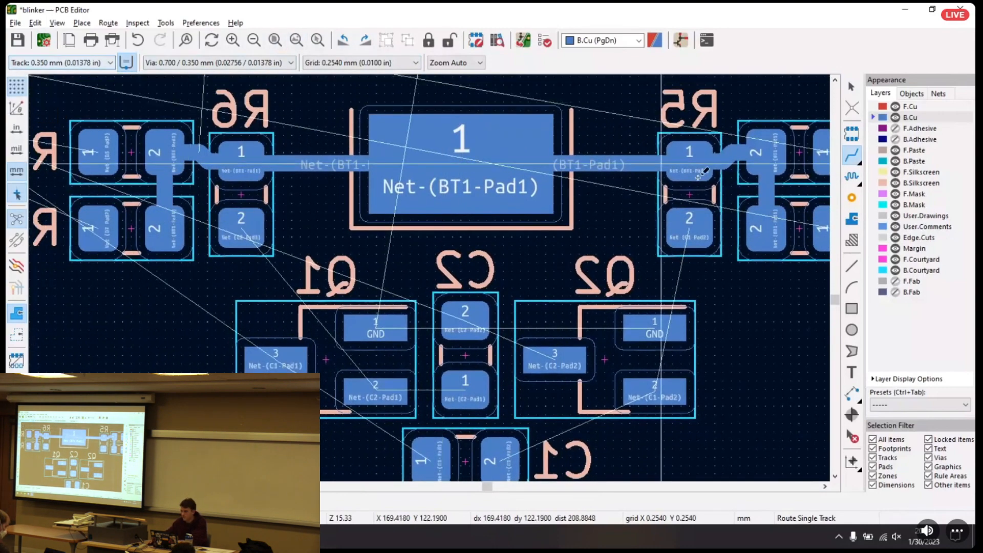
middle_click_drag(416, 335, 497, 244)
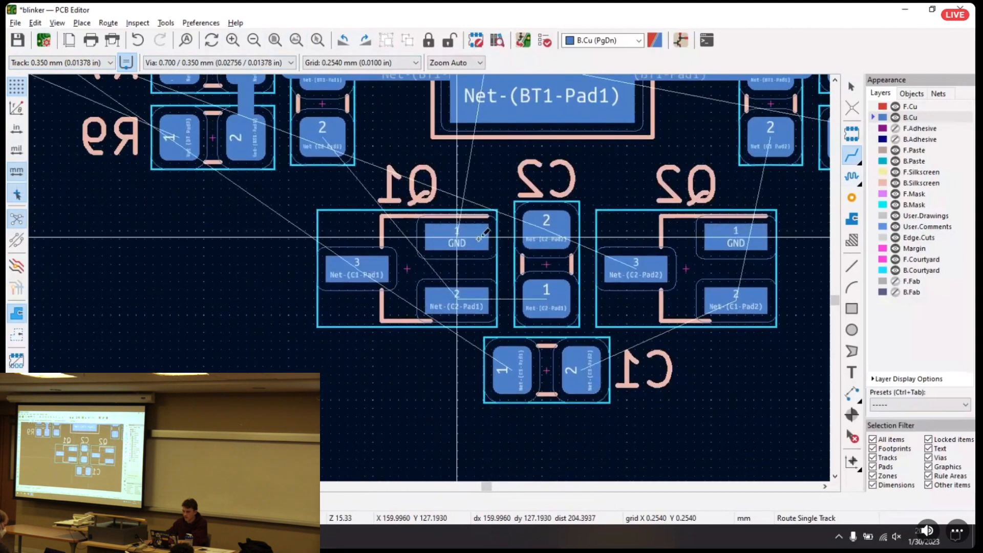
Route 0.350 mm B.Cu tracks from Q1's pad 2 to C2's pad 1 and from C1's pad 2 to Q2's pad 2
left_click(464, 301)
left_click(549, 296)
middle_click_drag(551, 327, 490, 267)
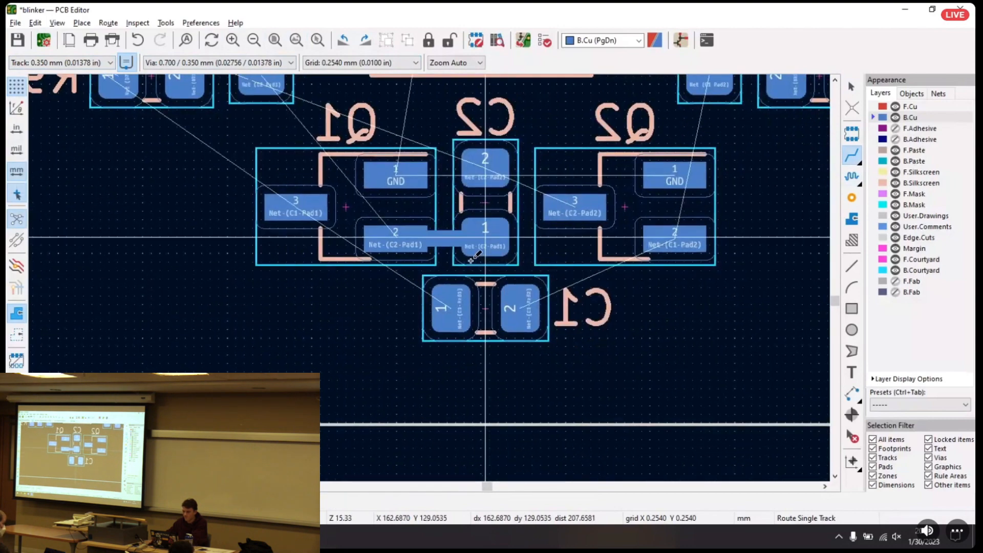
scroll(476, 255, "up", 1)
left_click(479, 384)
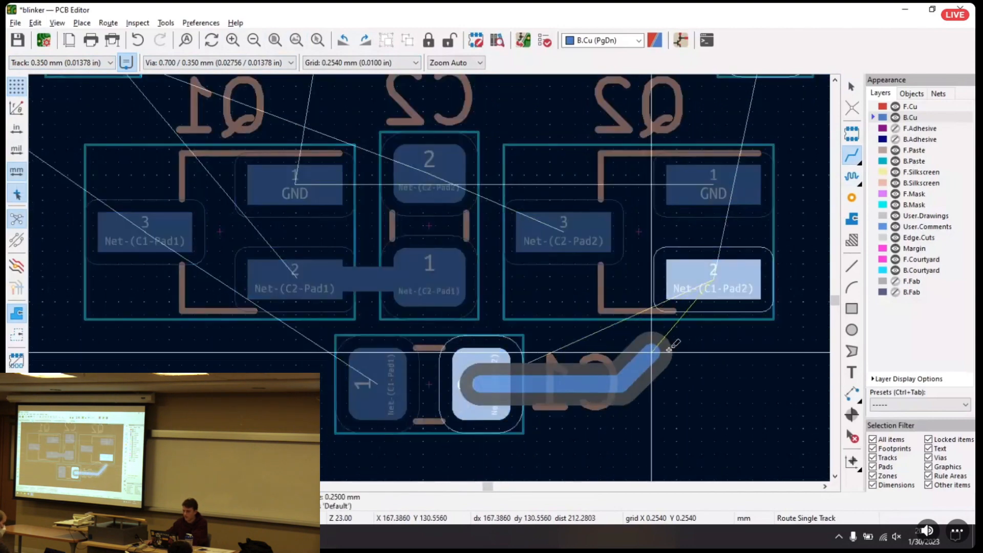
left_click(715, 279)
Route a 0.350 mm B.Cu track from Q2's pad 3 to C2's pad 2
left_click(564, 233)
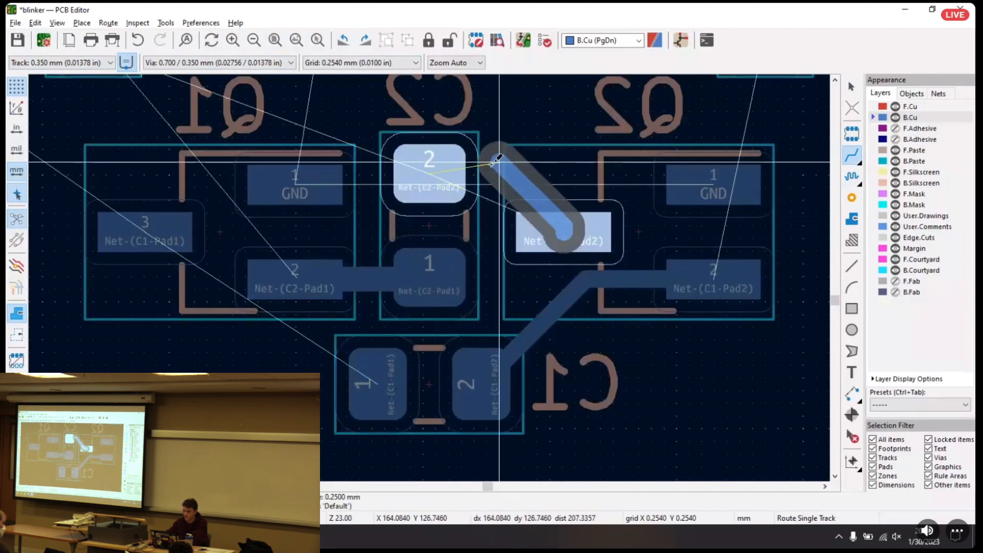
left_click(449, 160)
key("Escape")
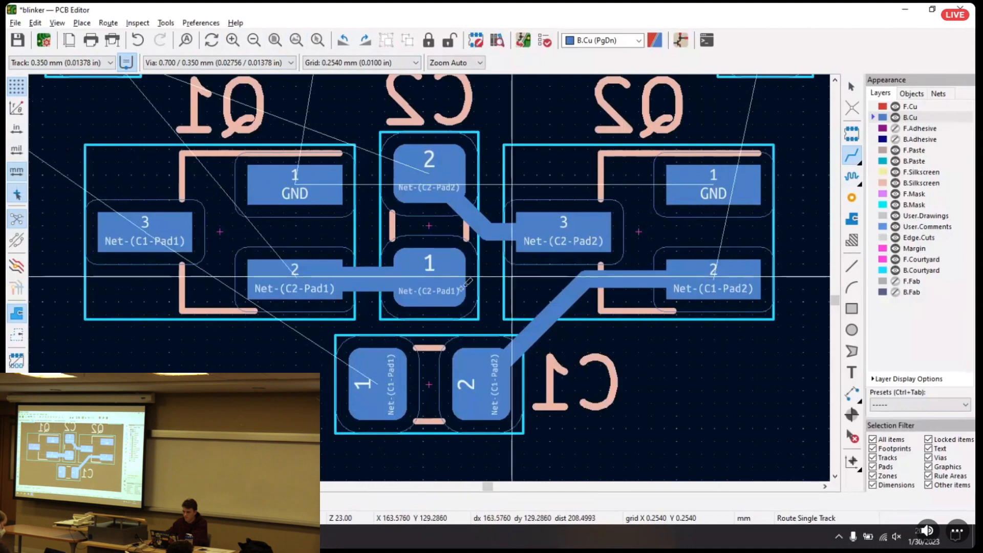
Delete the track between Q1's pad 2 and C2's pad 1 and route it again starting from C2
left_click(373, 278)
key("Delete")
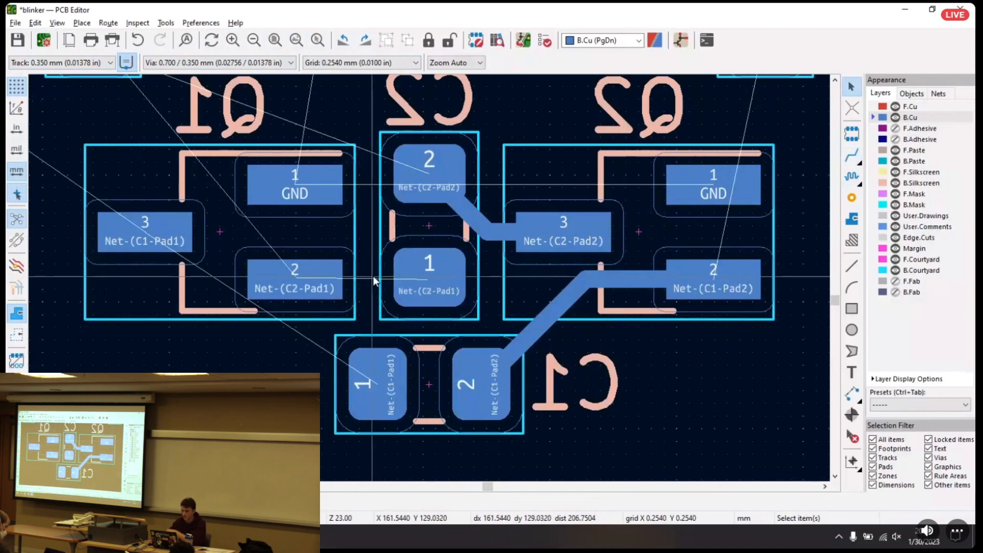
key("x")
left_click(417, 299)
left_click(310, 276)
Route a 0.350 mm B.Cu track from Q1's pad 3 to C1's pad 1
middle_click_drag(310, 327, 458, 320)
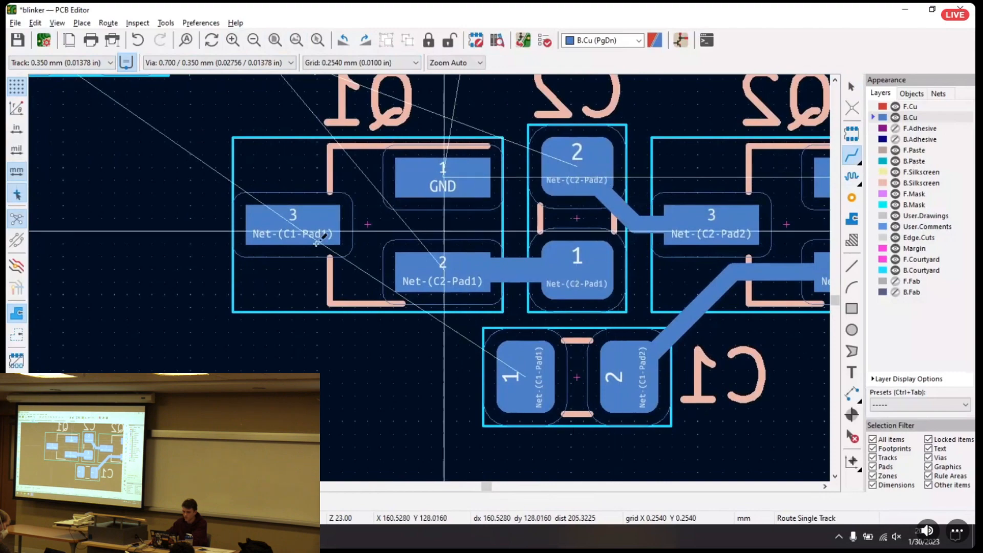
left_click(294, 226)
left_click(519, 396)
key("Escape")
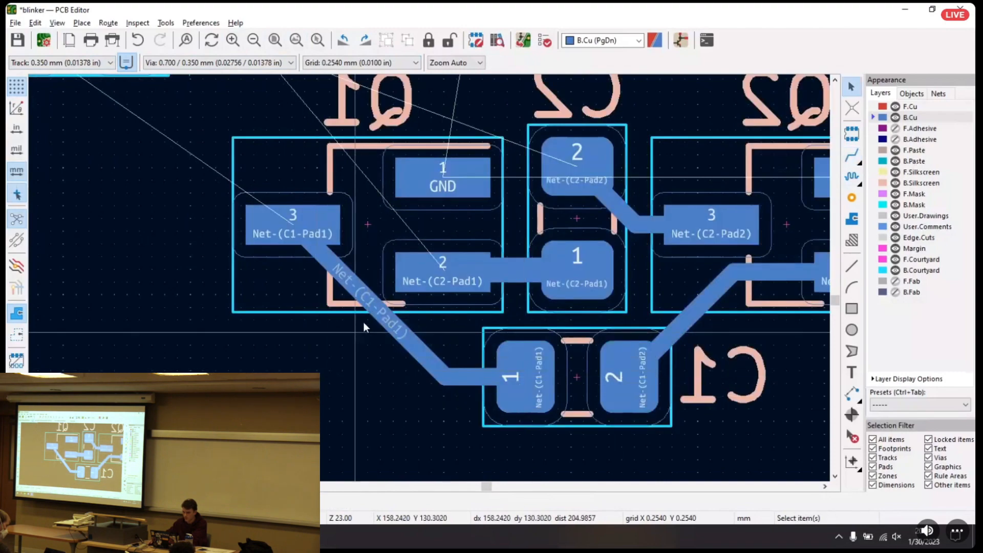
Shift the diagonal segment of the Q1-to-C1 track outward so the track leaves Q1's pad 3 vertically
left_click(401, 330)
key("d")
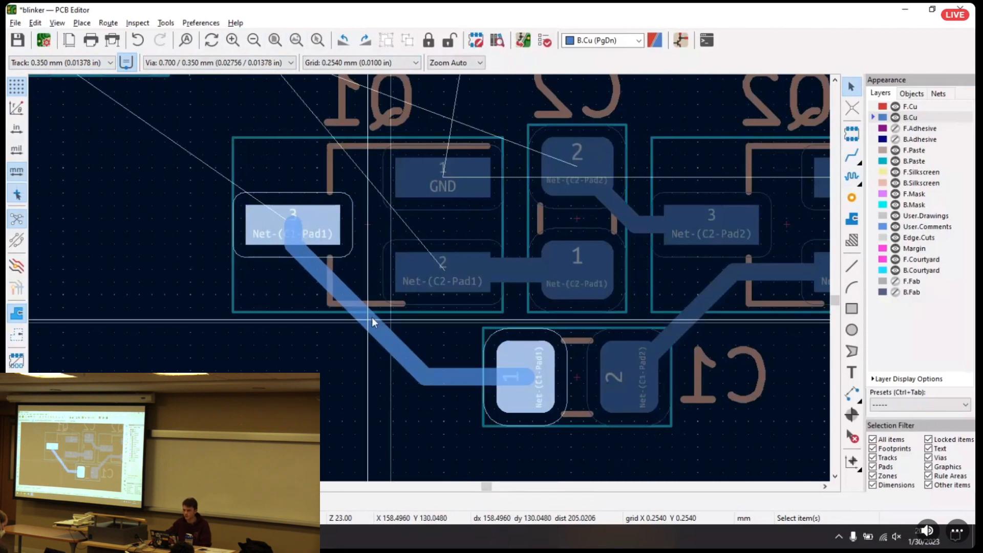
left_click(357, 336)
left_click(336, 322)
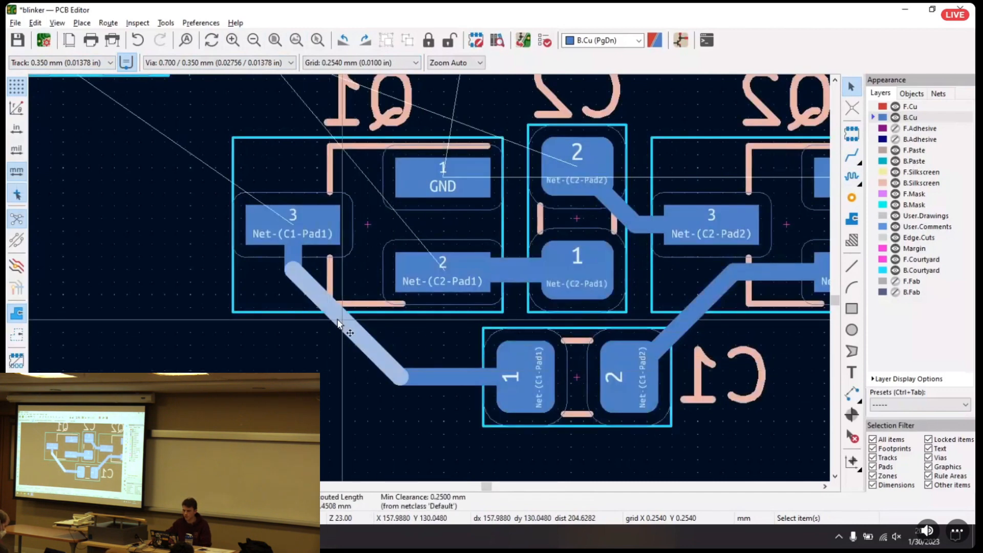
key("d")
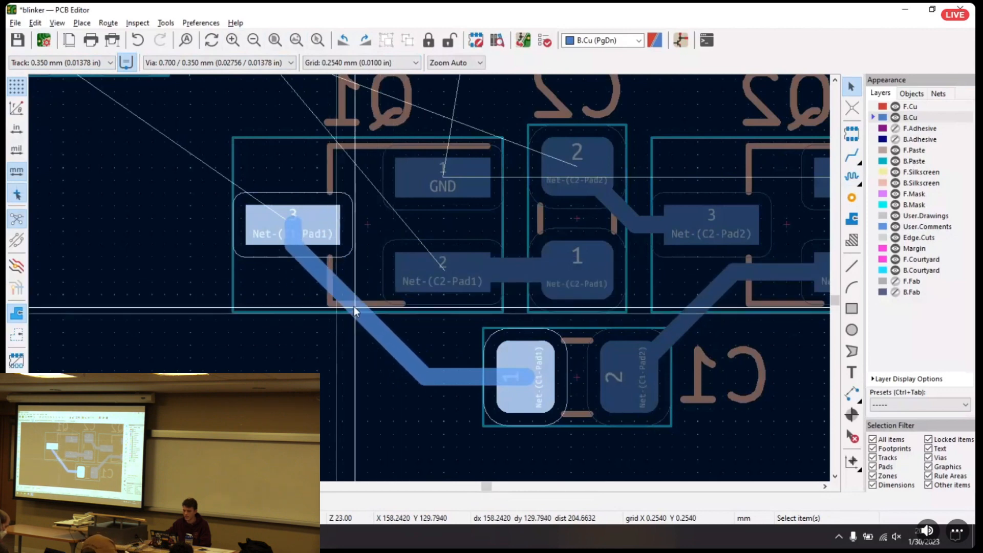
left_click(345, 320)
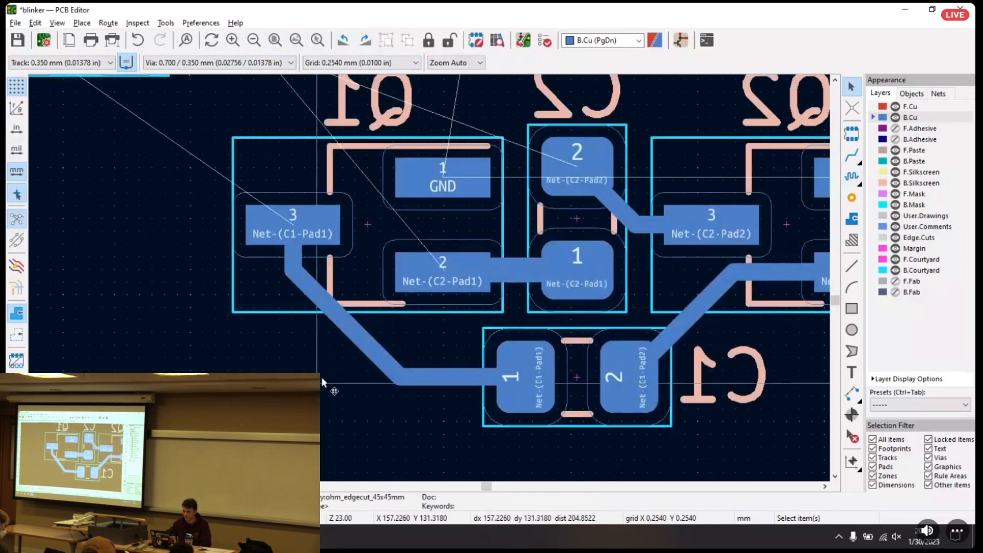
left_click(442, 381)
left_click(362, 424)
middle_click_drag(608, 347, 444, 407)
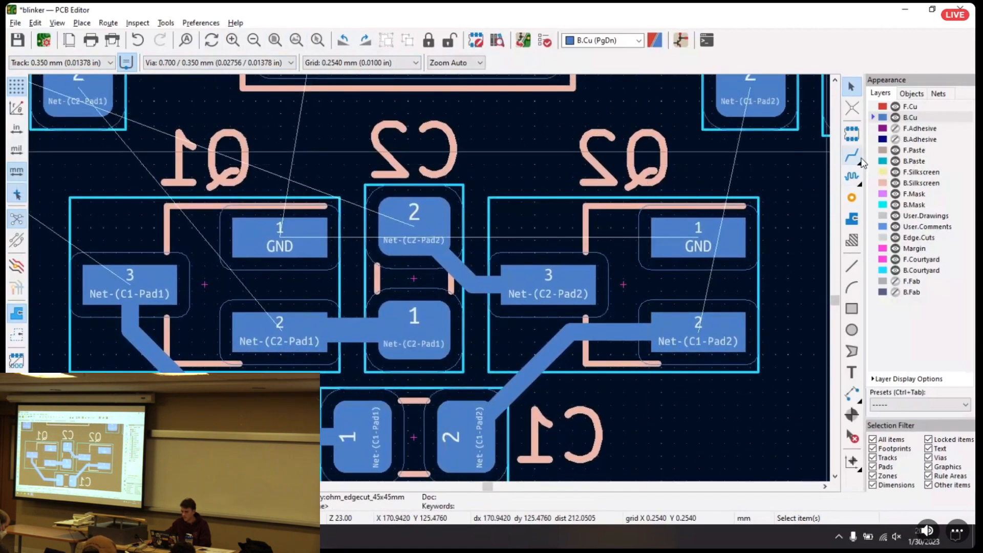
left_click(852, 155)
middle_click_drag(269, 163, 304, 210)
left_click(422, 263)
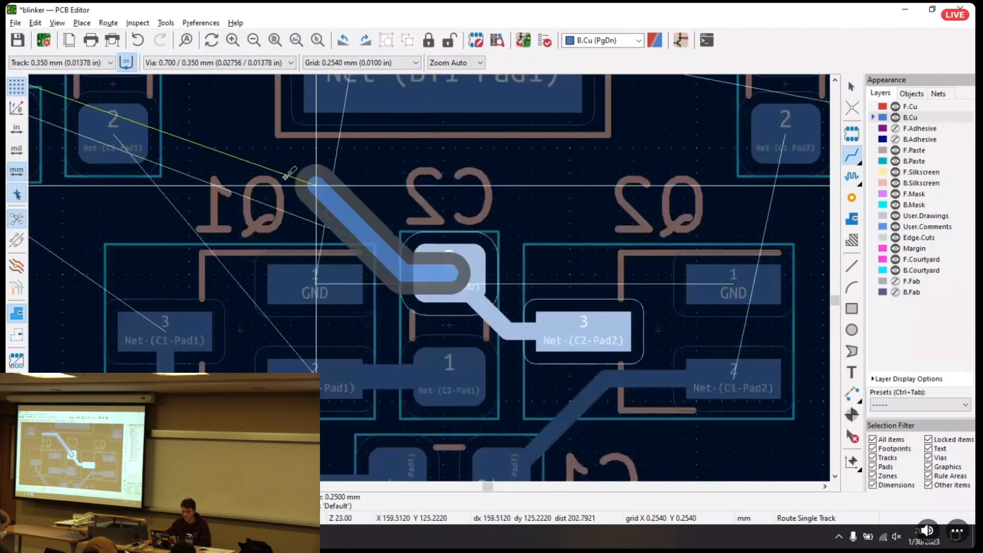
scroll(436, 269, "down", 8)
scroll(437, 270, "up", 4)
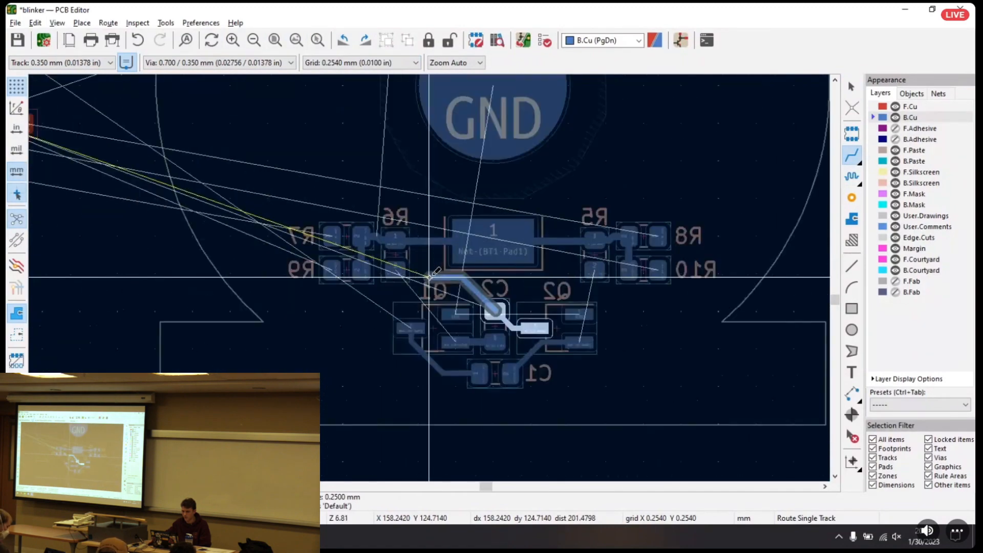
scroll(454, 239, "up", 3)
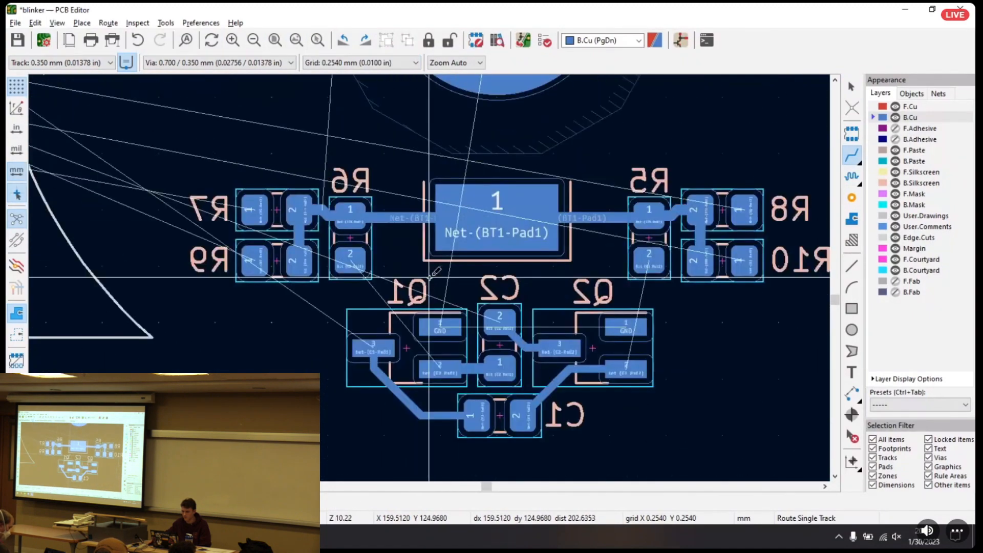
Route a 0.350 mm B.Cu track from R5's pad 2 down and around to Q2's pad 2
middle_click_drag(517, 237, 456, 240)
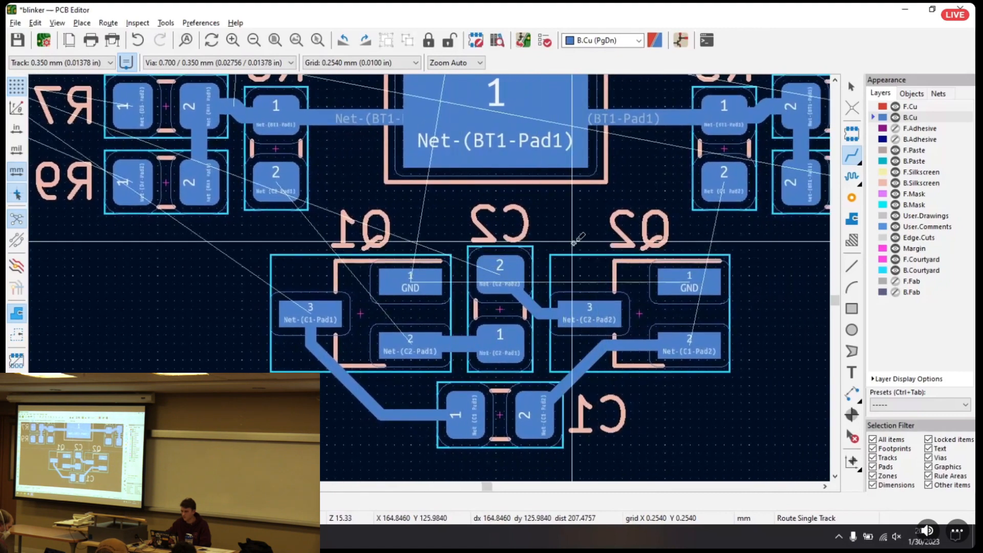
middle_click_drag(741, 309, 561, 351)
left_click(543, 218)
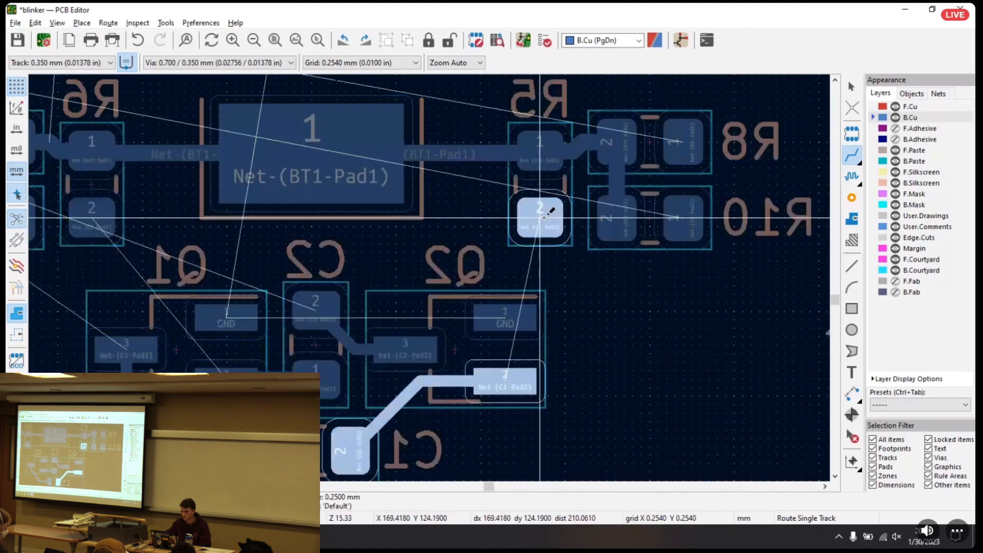
left_click(530, 379)
key("Escape")
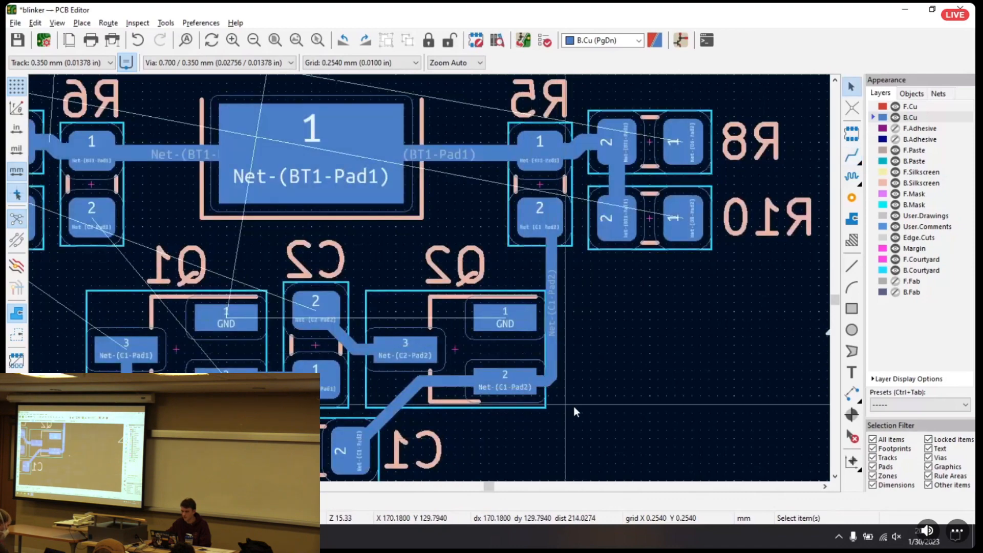
Reshape the R5-to-Q2 track by moving its vertical segment outward from Q2 and giving it a longer diagonal at R5's pad 2
scroll(578, 397, "up", 3)
left_click(332, 227)
left_click(330, 188)
left_click_drag(330, 189, 418, 237)
scroll(432, 279, "down", 3)
mouse_move(419, 275)
left_mouse_down()
mouse_move(444, 266)
mouse_move(403, 268)
left_mouse_up()
left_click_drag(396, 344, 382, 341)
left_click_drag(407, 237, 448, 241)
left_click_drag(415, 323, 415, 343)
left_click_drag(405, 186, 385, 197)
left_click(445, 289)
left_click_drag(446, 289, 429, 285)
scroll(479, 289, "down", 2)
left_click(405, 224)
left_click_drag(405, 224, 411, 205)
left_click(438, 273)
left_click_drag(438, 273, 426, 272)
Enlarge the diagonal corner where the R5-to-Q2 track turns toward Q2's pad 2
left_click(427, 321)
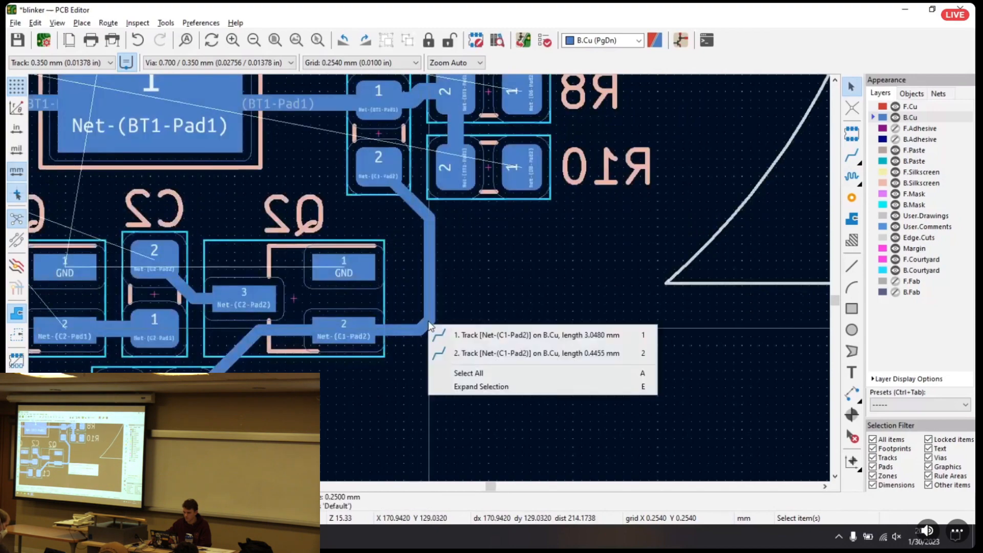
left_click(441, 333)
left_click(423, 329)
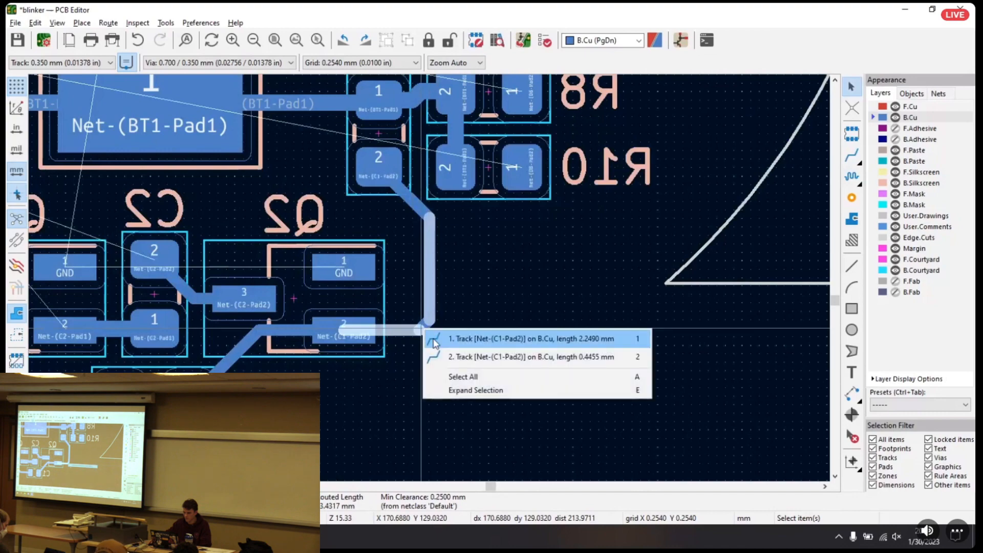
left_click(434, 337)
left_click_drag(425, 326, 411, 321)
left_click(475, 357)
Route a 0.350 mm B.Cu track from R6's pad 2 to Q1's pad 2 and move its vertical bend closer to R6
middle_click_drag(327, 257, 668, 287)
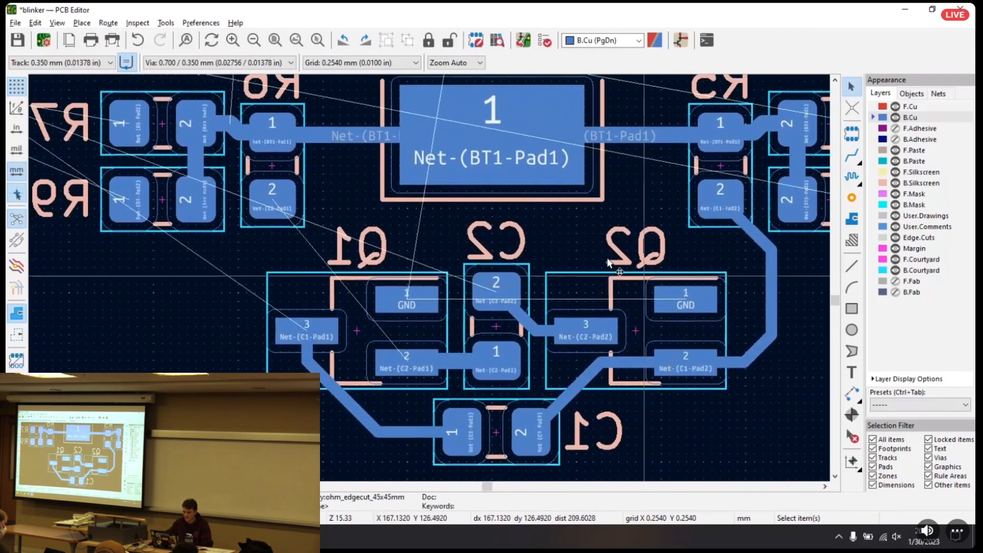
middle_click_drag(342, 193, 417, 201)
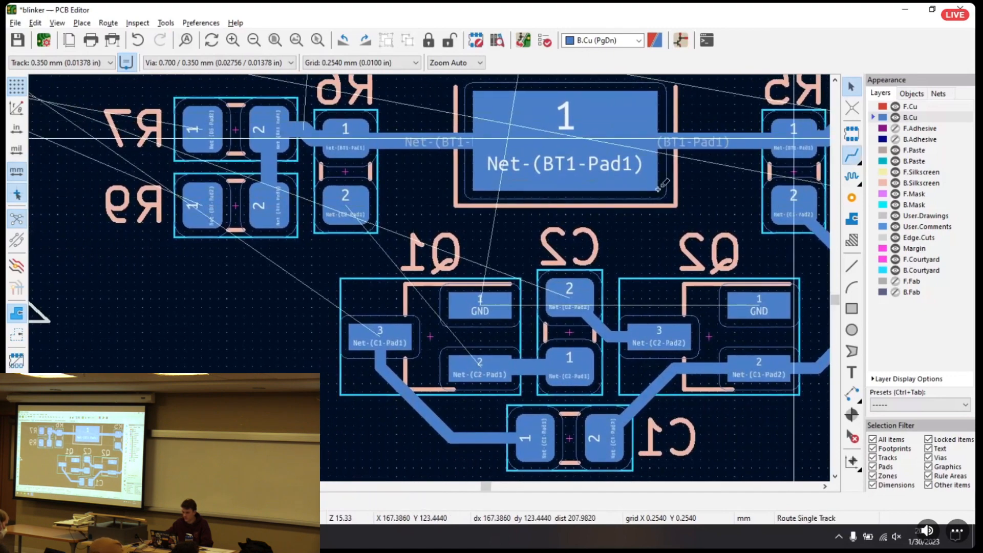
left_click(346, 197)
left_click(487, 365)
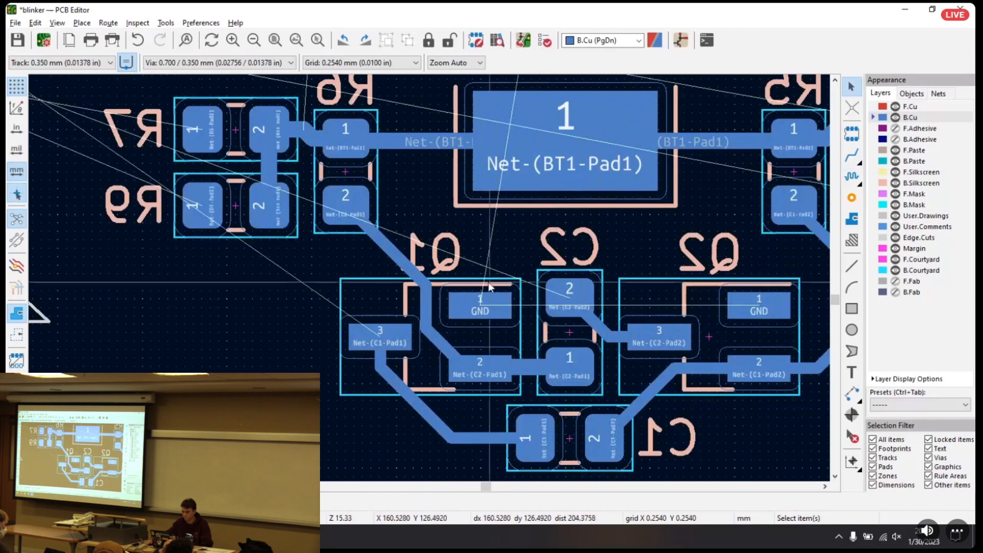
left_click(375, 262)
left_click_drag(375, 262, 389, 257)
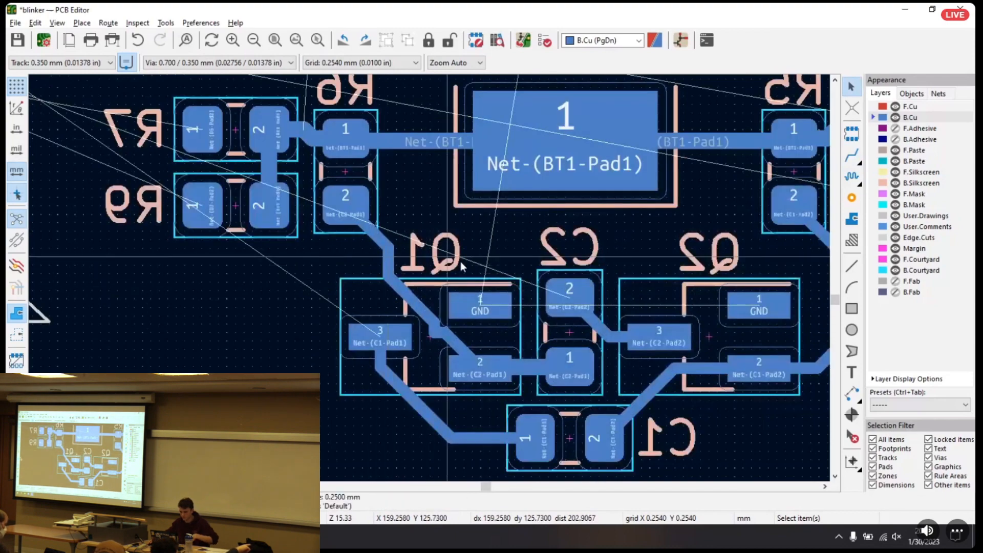
Delete all segments of the track between Q2's pad 2 and R5's pad 2
middle_click_drag(590, 258, 114, 179)
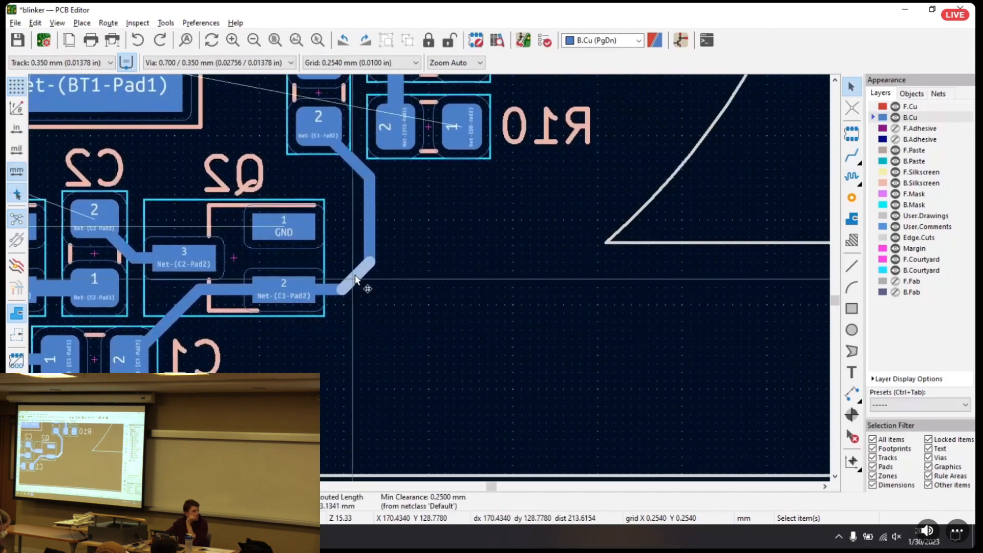
mouse_move(361, 281)
left_mouse_down()
mouse_move(388, 305)
mouse_move(362, 273)
left_mouse_up()
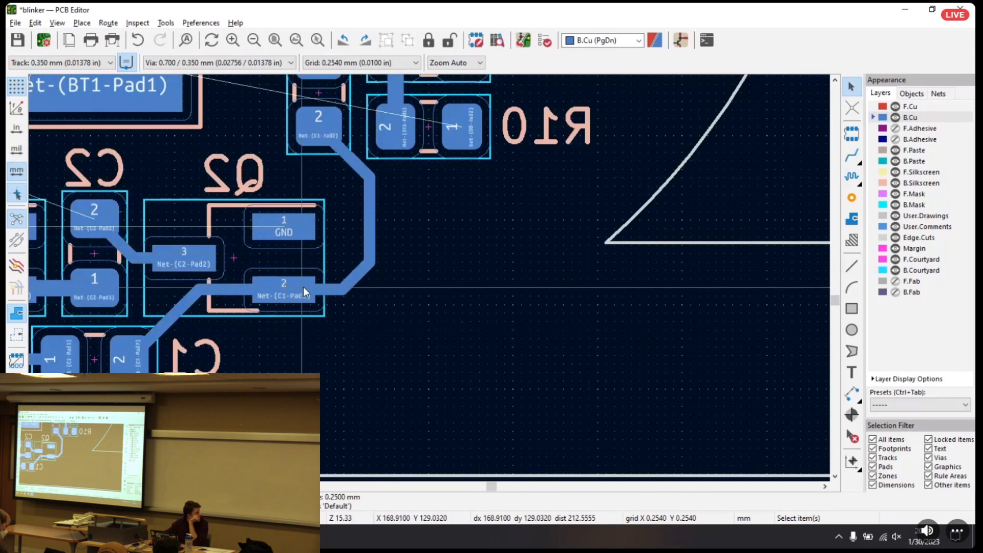
left_click(335, 289)
left_click(328, 291)
left_click(327, 290)
key("Delete")
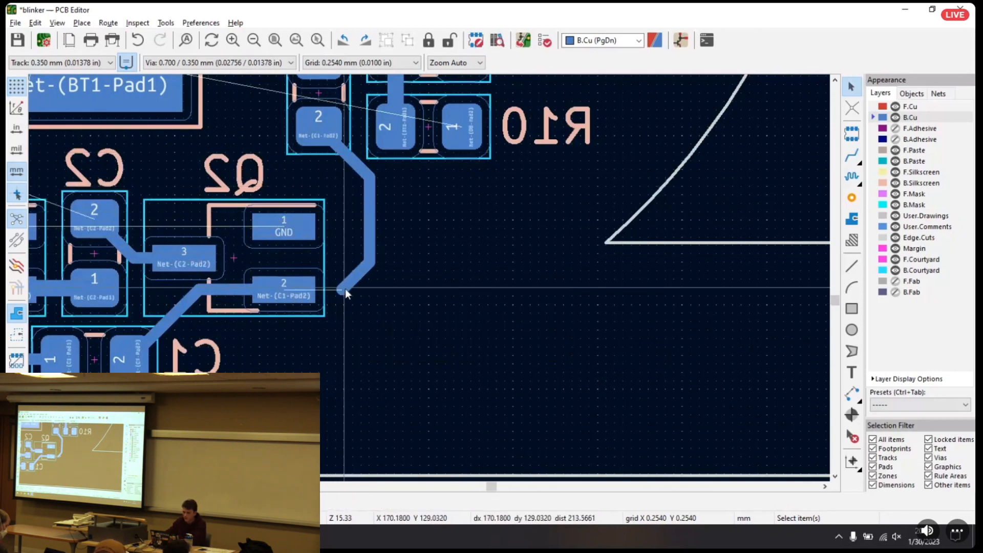
left_click(373, 248)
key("Delete")
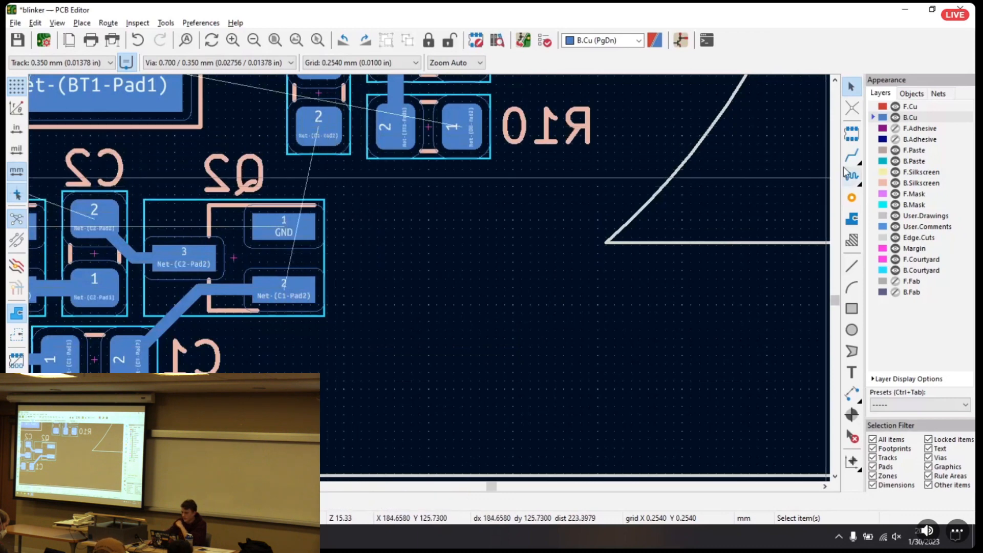
Reroute the 0.350 mm track from Q2's pad 2 to R5's pad 2 and pull its vertical segment closer to Q2
left_click(851, 154)
left_click(284, 289)
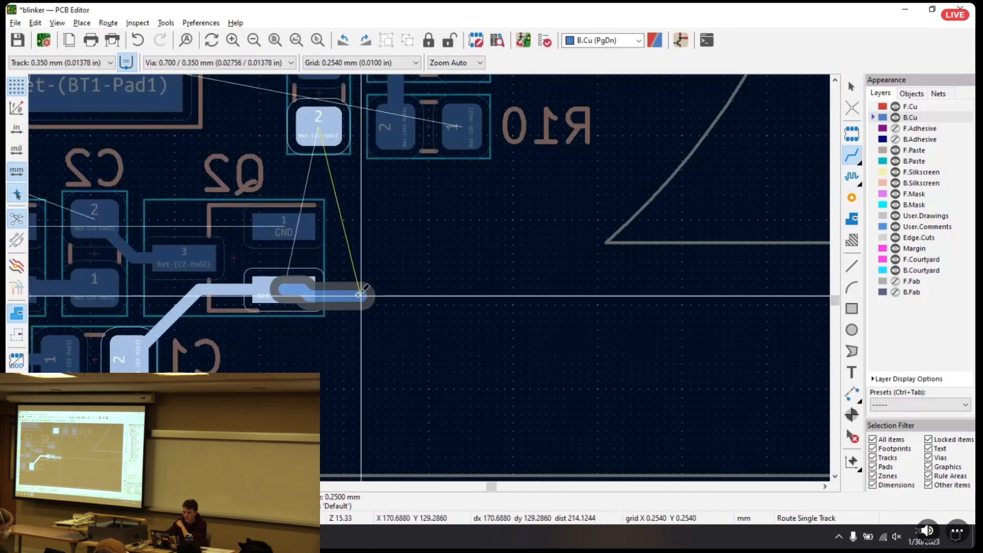
left_click(362, 288)
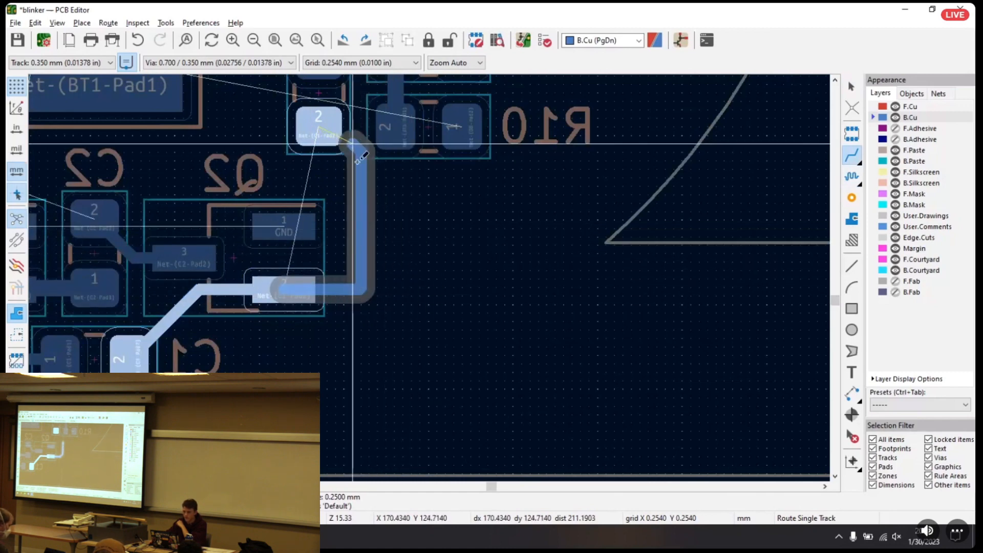
left_click(396, 185)
left_click(327, 128)
key("Escape")
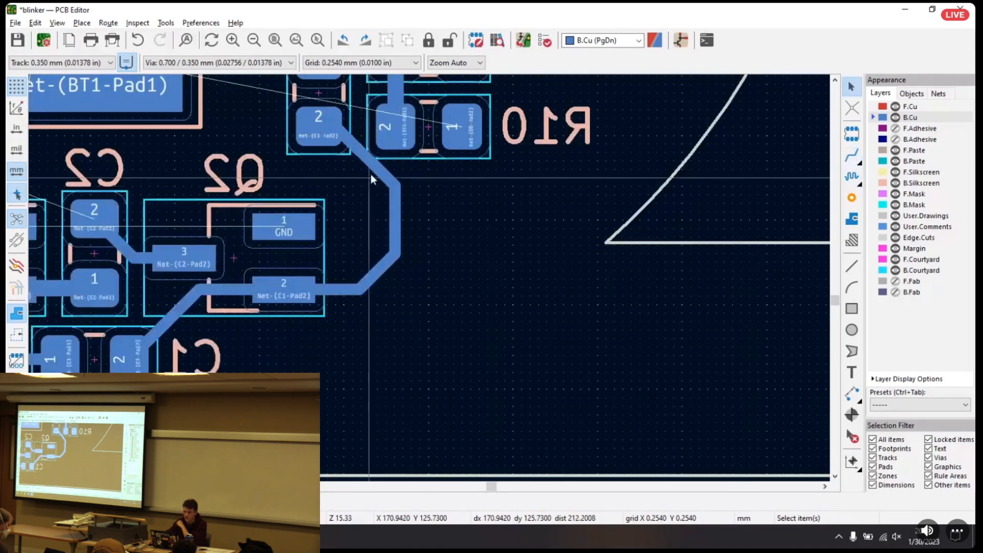
left_click(375, 174)
left_click_drag(374, 171, 364, 176)
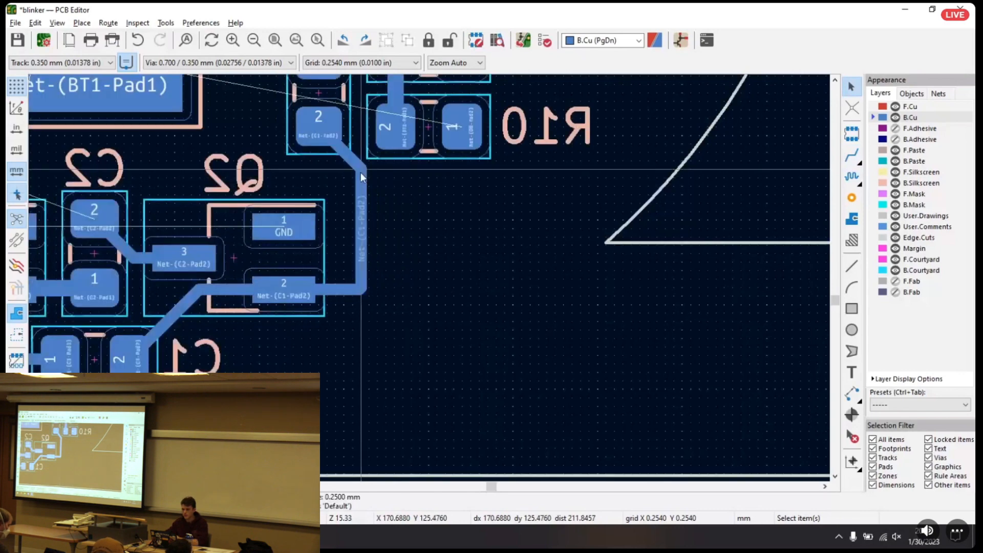
Delete the rerouted Q2-to-R5 track segment by segment, including the short leftover piece near Q2's pad 2
left_click(356, 167)
left_click(383, 175)
key("Delete")
left_click(361, 183)
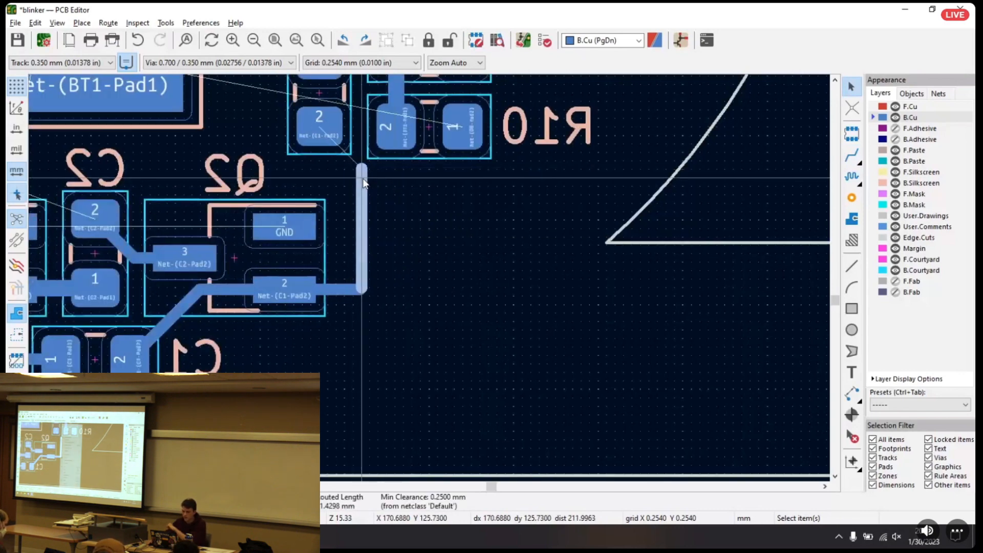
right_click(364, 189)
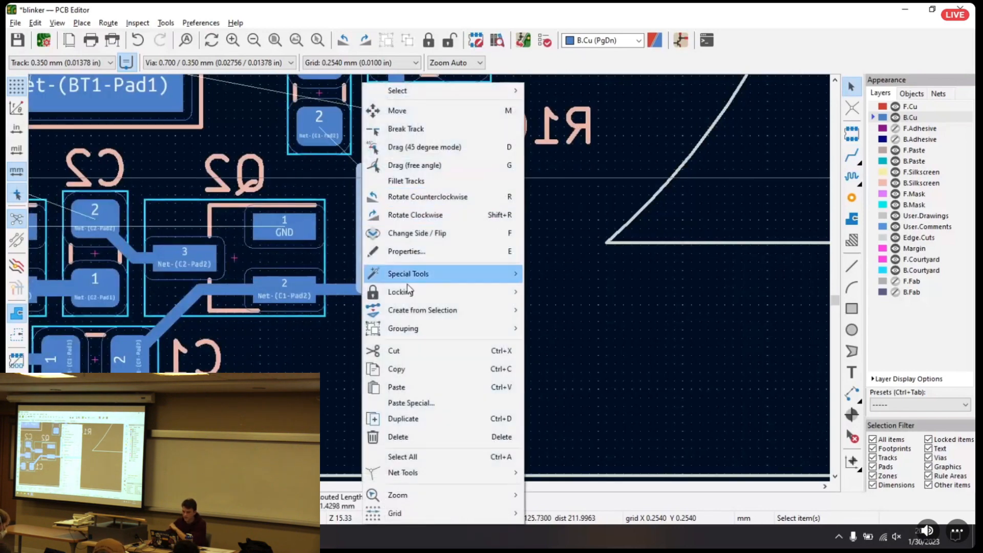
left_click(432, 436)
left_click(362, 289)
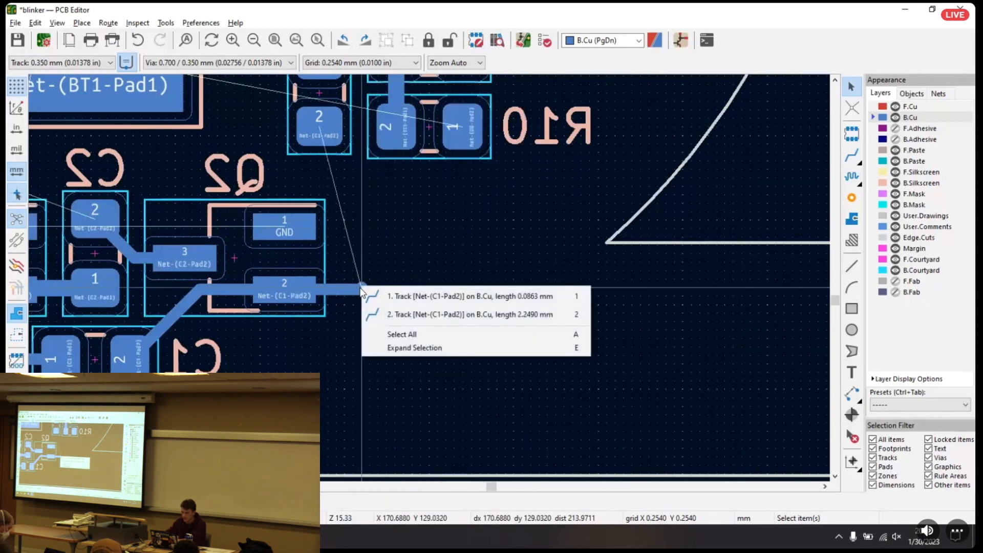
left_click(377, 296)
key("Delete")
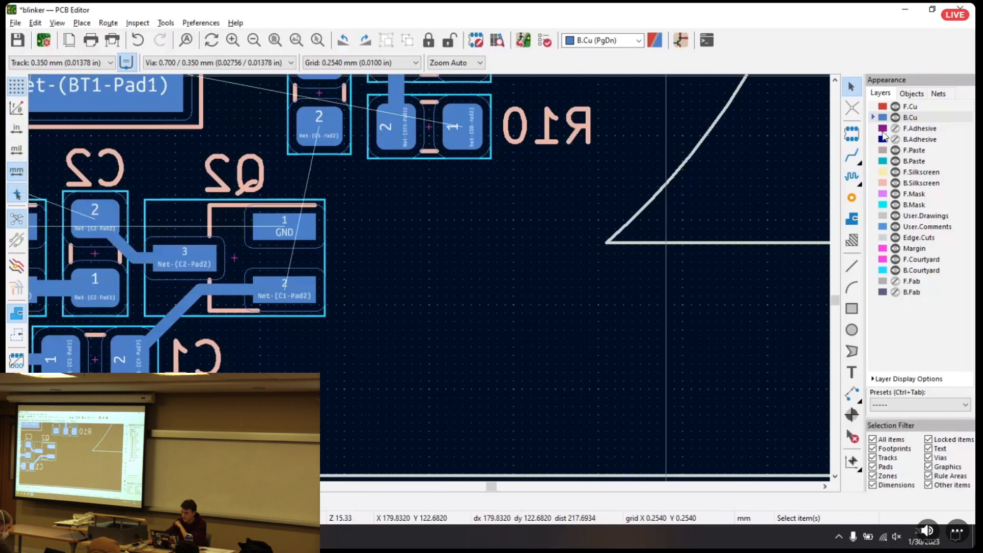
Route a 0.350 mm B.Cu track from R5's pad 2 toward Q2's pad 2
left_click(853, 156)
left_click(319, 122)
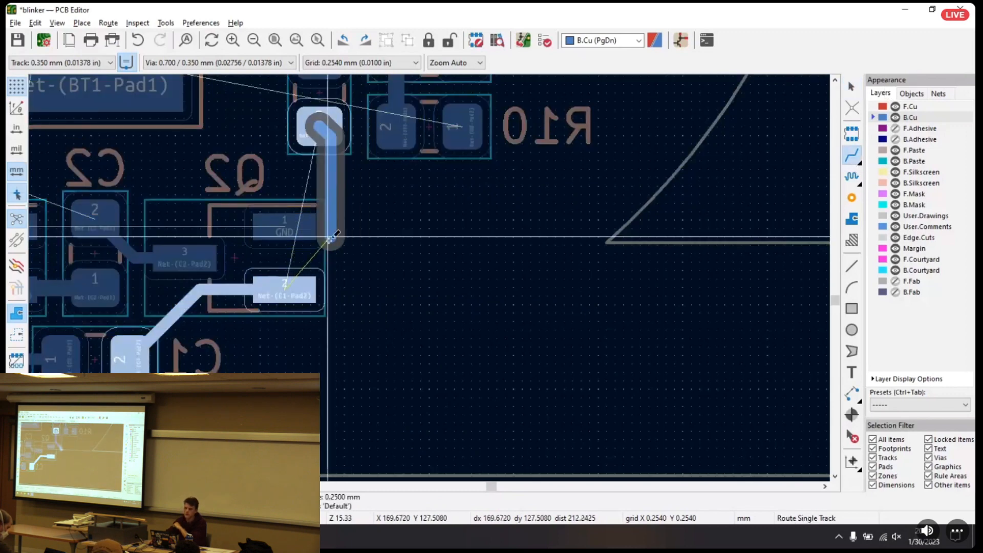
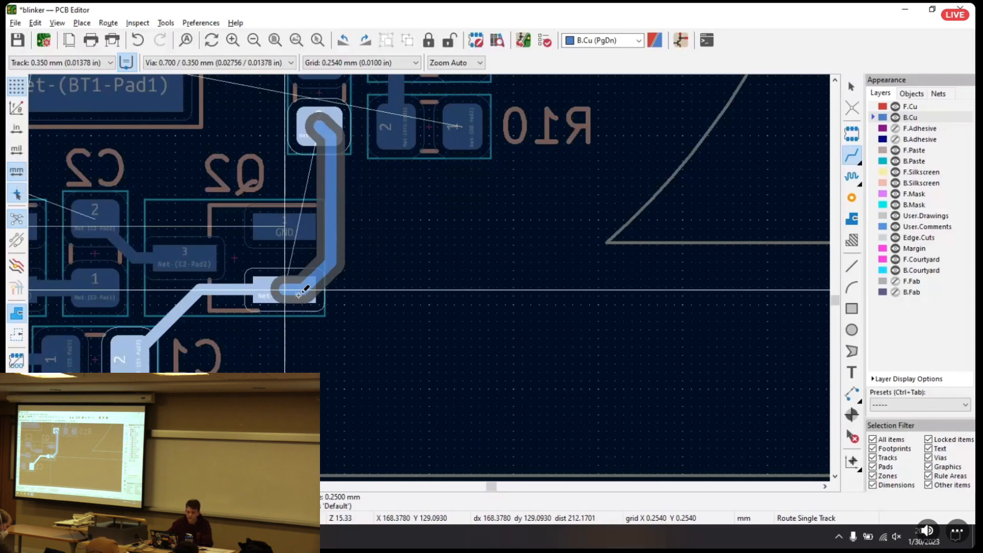
Finish the B.Cu track at Q2's pad 2 and pull its vertical segment outward, farther from Q2
left_click(296, 293)
key("Escape")
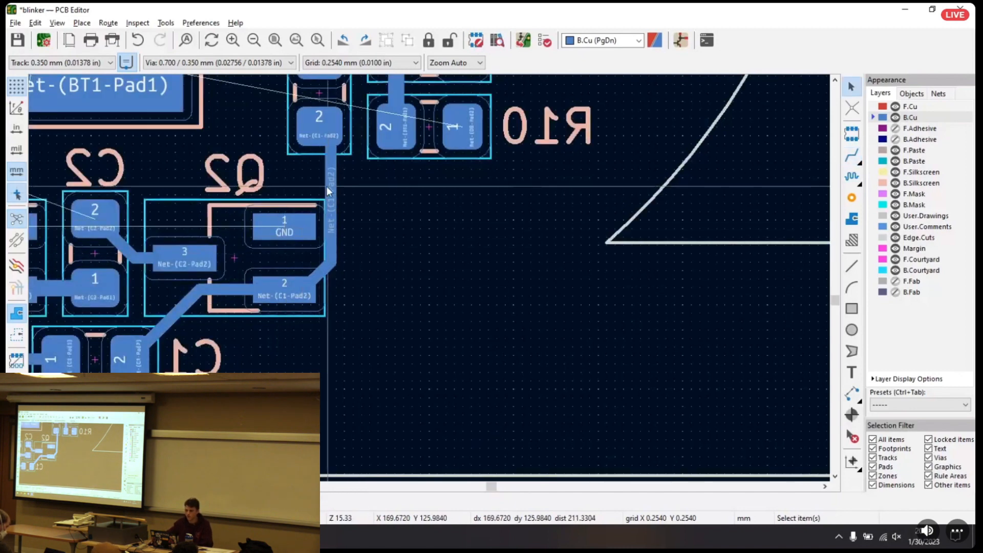
left_click_drag(335, 176, 377, 217)
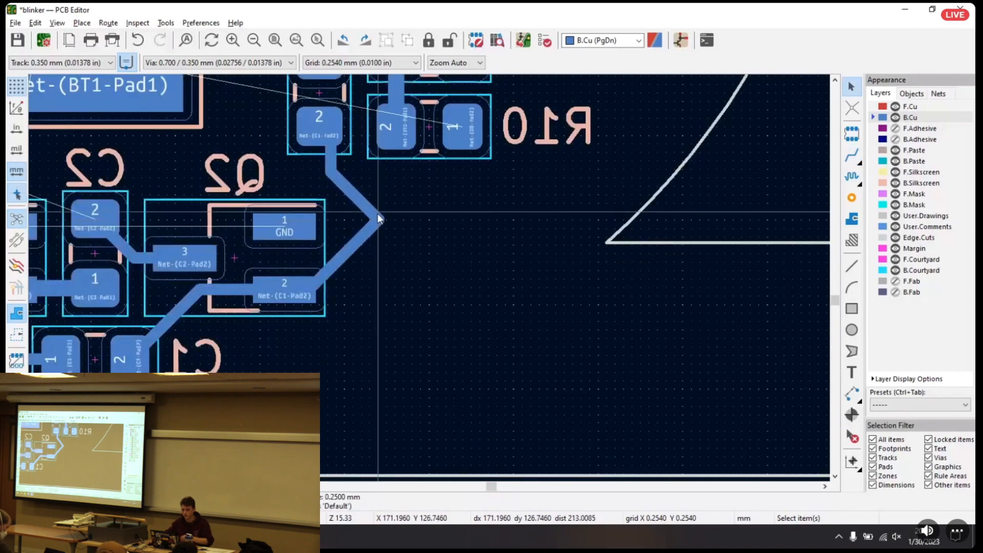
key("ctrl+z")
left_click_drag(329, 182, 358, 195)
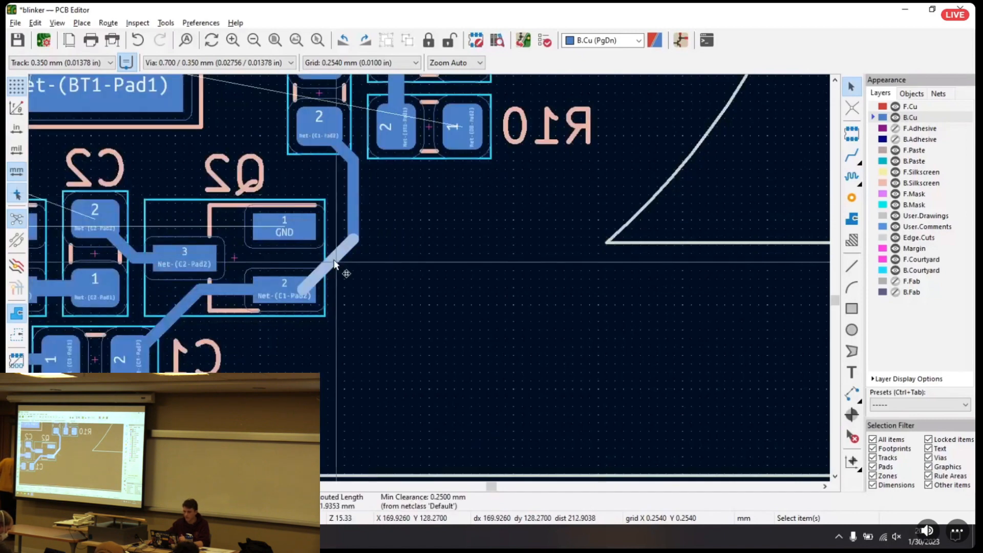
Shift the vertical segment of the track between R6's pad 2 and Q1's pad 2 slightly toward Q1's pads
middle_click_drag(391, 263, 563, 316)
middle_click_drag(413, 228, 510, 219)
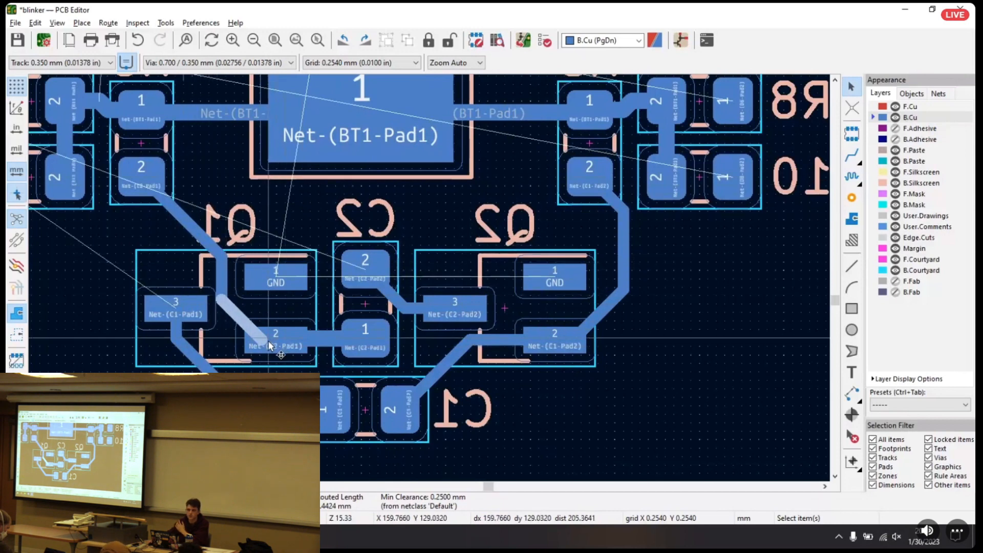
left_click(223, 279)
key("d")
left_click(227, 272)
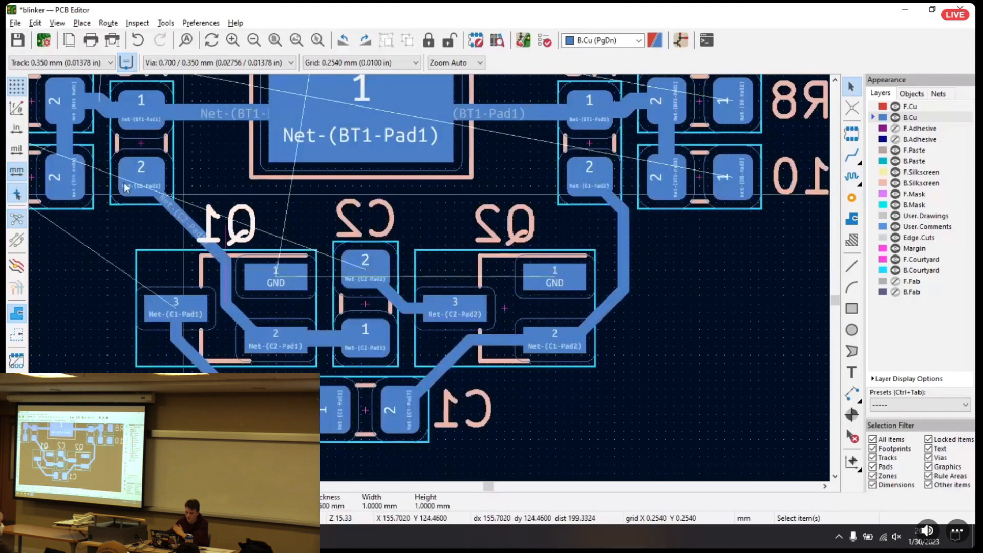
Examine the back-copper tracks around the resistors and transistors, and the unplaced LED footprints outside the board outline
scroll(113, 265, "down", 4)
scroll(422, 278, "up", 4)
middle_click_drag(419, 277, 160, 337)
middle_click_drag(566, 264, 476, 139)
middle_click_drag(369, 170, 337, 287)
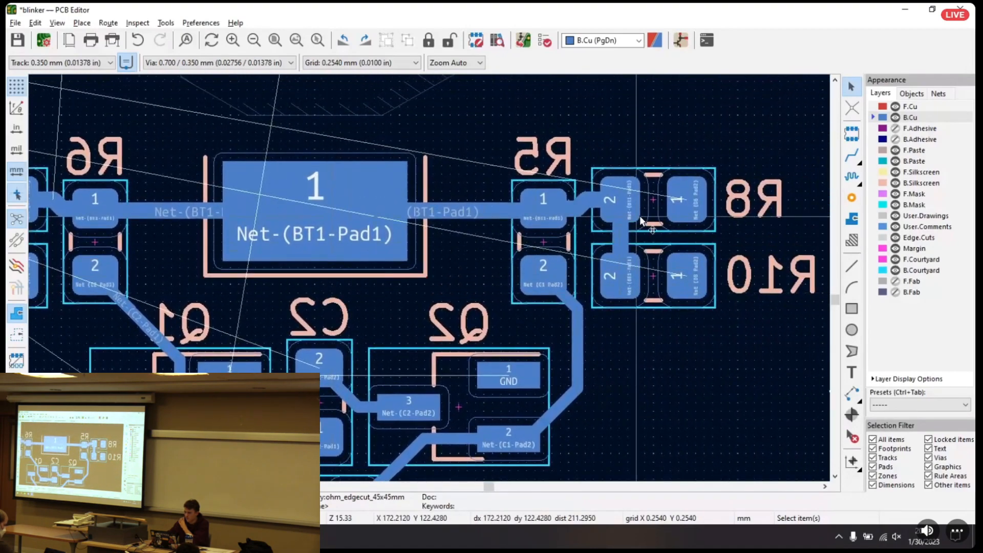
scroll(323, 258, "down", 5)
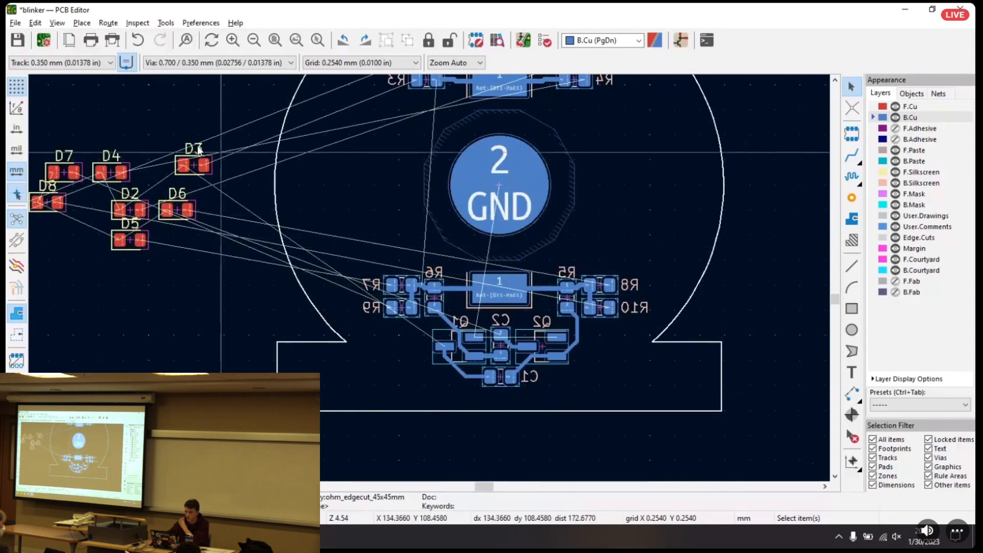
middle_click_drag(173, 178, 311, 205)
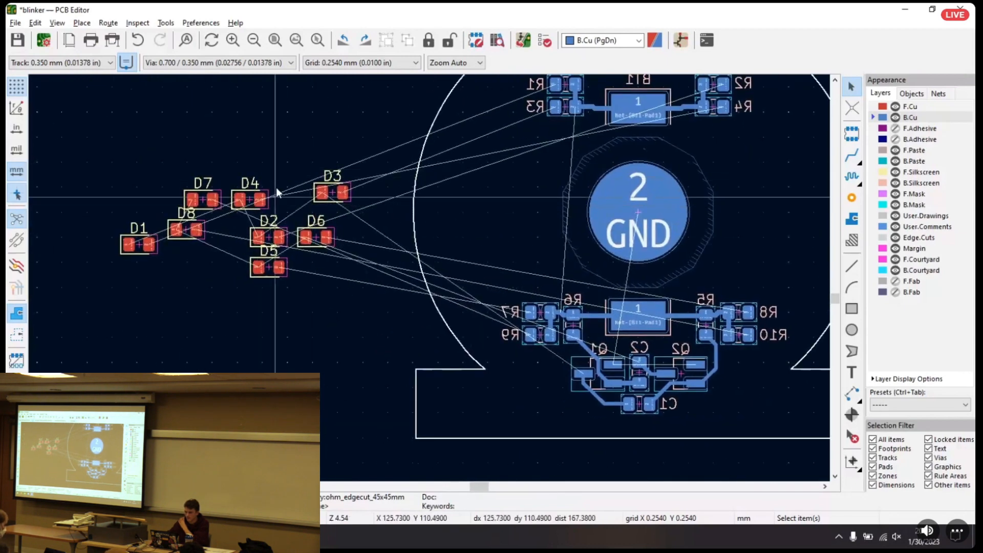
scroll(238, 242, "up", 3)
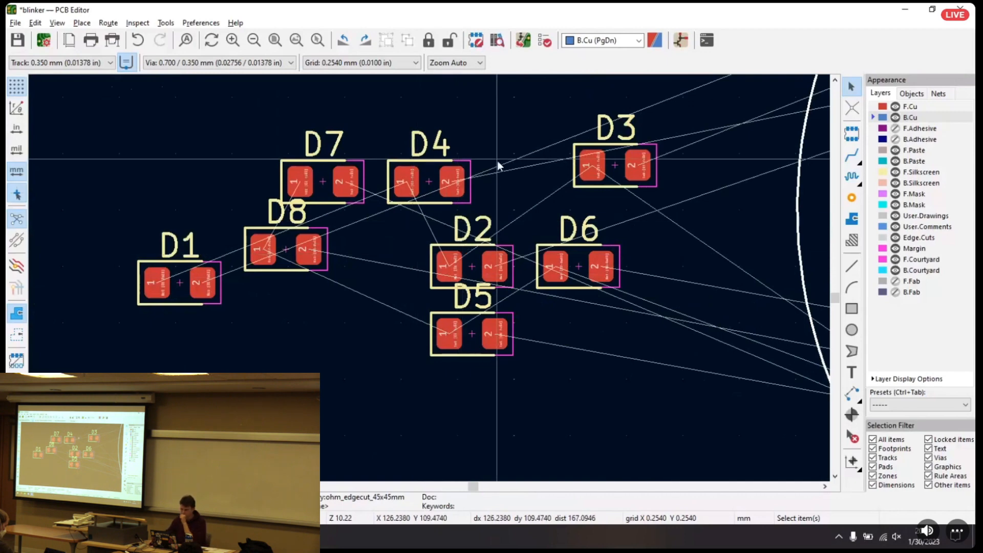
Select LED D2 and check in the Schematic Editor how the LEDs connect to their resistors and transistors
left_click(481, 263)
scroll(480, 264, "down", 3)
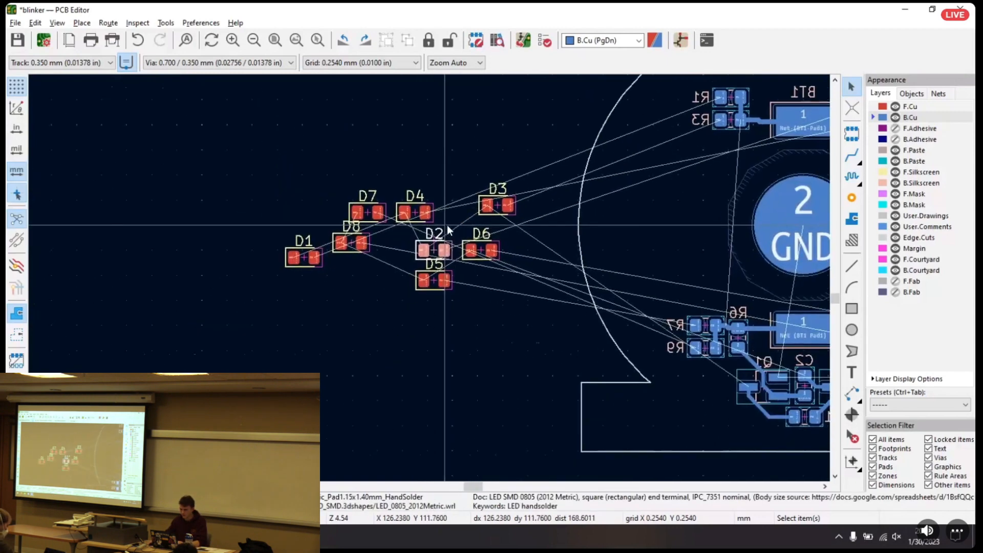
scroll(414, 318, "up", 2)
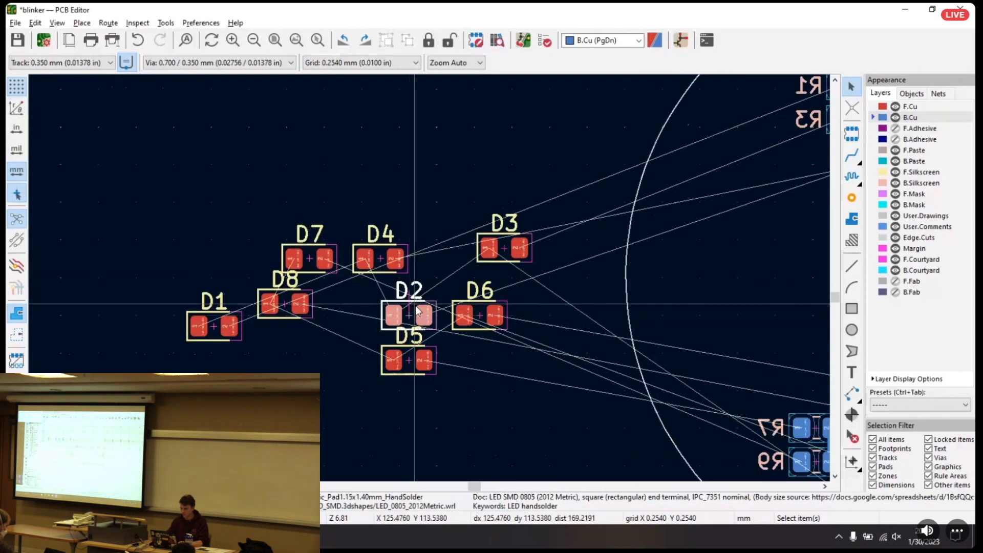
key("alt+Tab")
middle_click_drag(223, 169, 347, 182)
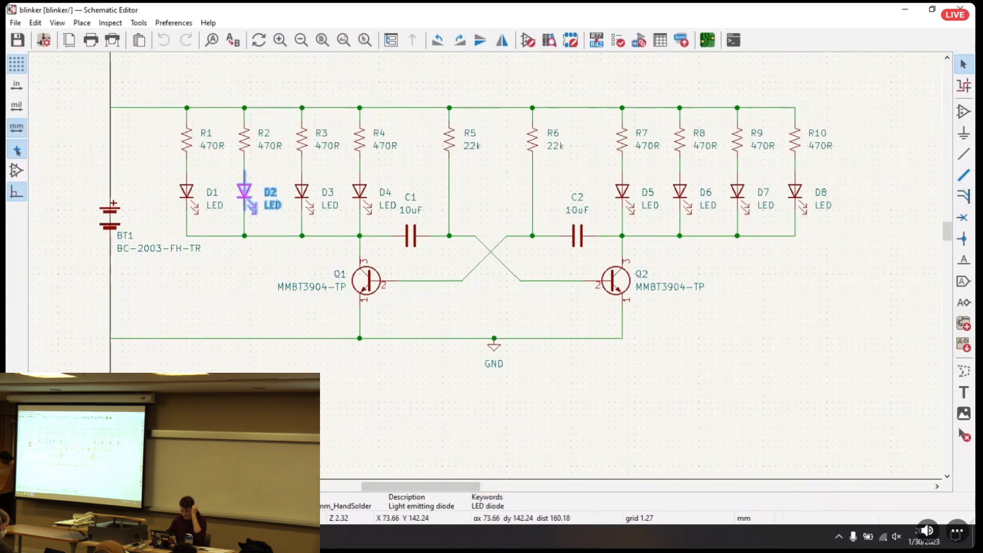
left_click(274, 466)
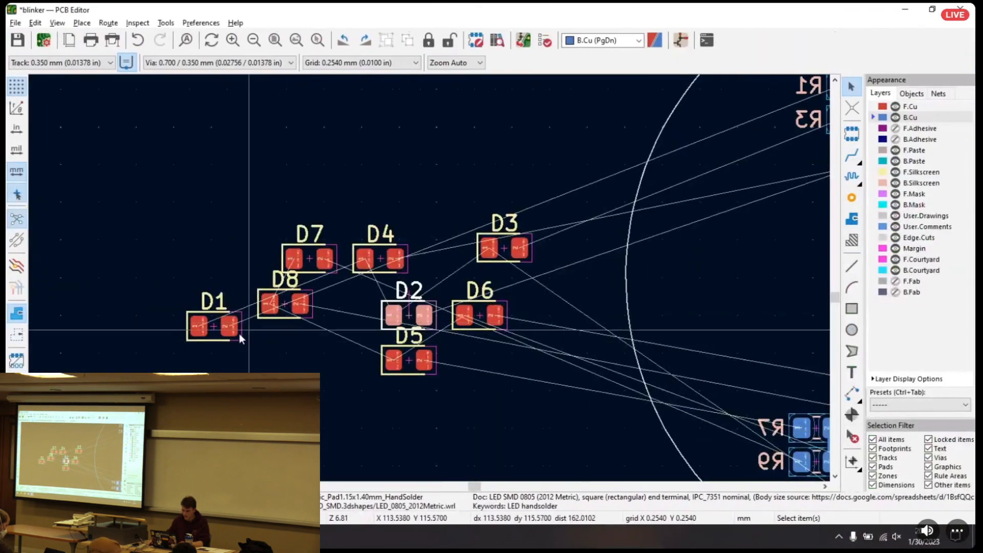
Arrange the odd-numbered LEDs in a two-by-two group left of the board, with D1 and D3 above D5 and D7
left_click_drag(215, 324, 170, 203)
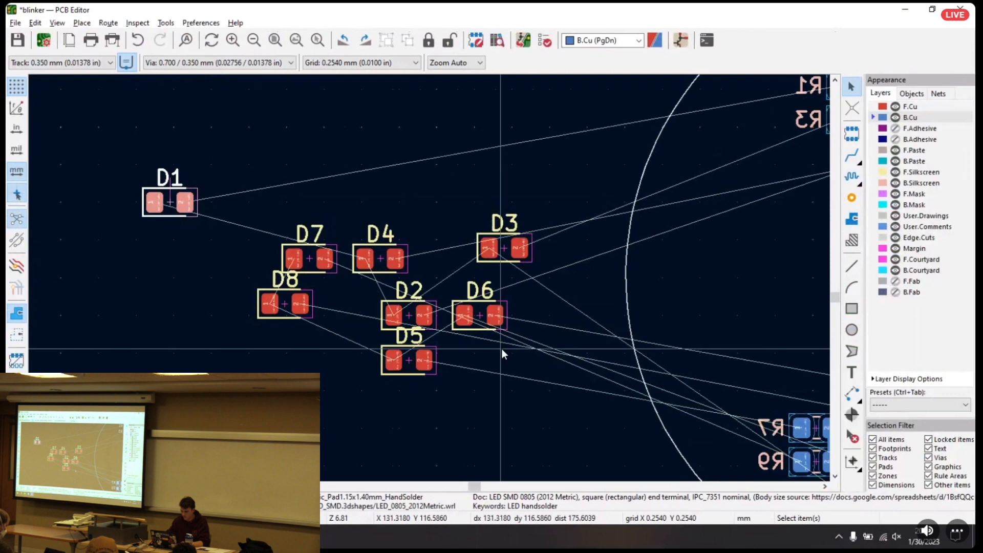
left_click(499, 256)
left_click_drag(499, 257, 262, 203)
left_click(409, 360)
left_click_drag(409, 360, 137, 245)
left_click_drag(305, 264, 270, 261)
Group the even-numbered LEDs with D2 and D4 above D6 and D8, and move them to the board's right side
left_click(282, 303)
left_click_drag(283, 303, 451, 383)
left_click(380, 260)
left_click_drag(380, 260, 467, 272)
left_click(408, 323)
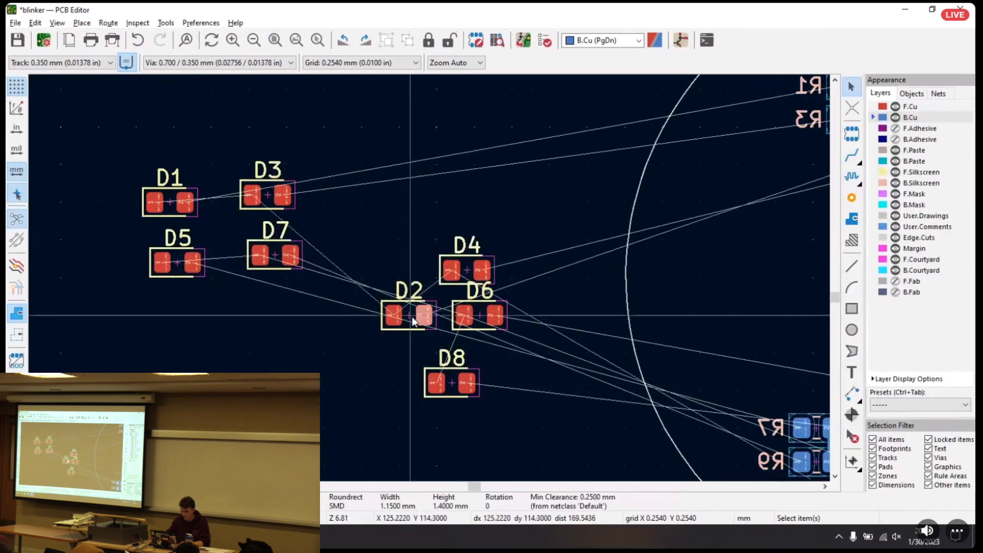
left_click_drag(408, 324, 398, 283)
left_click_drag(481, 317, 397, 332)
left_click_drag(451, 388, 473, 334)
left_click_drag(345, 230, 520, 380)
left_click_drag(478, 336, 579, 204)
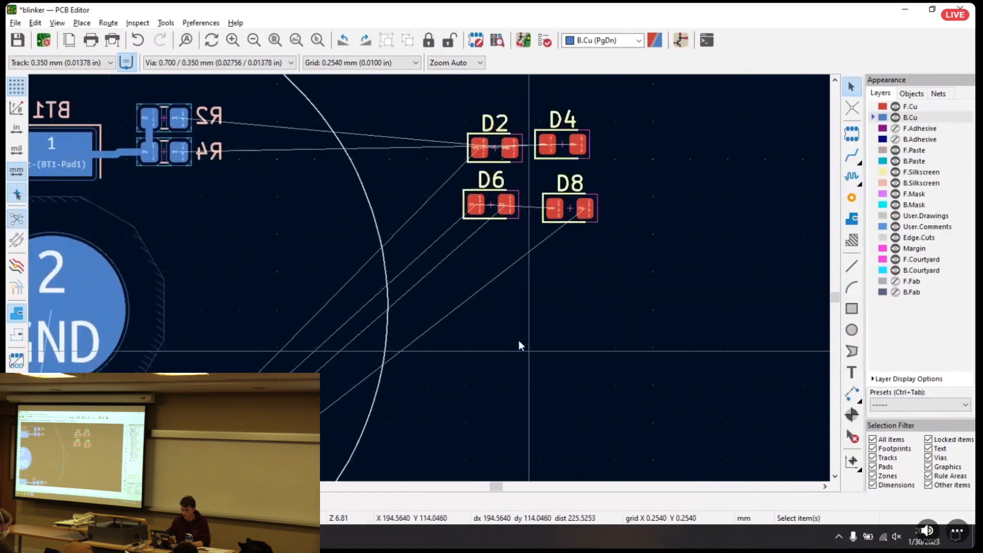
Examine the ratsnest lines running from the two LED groups to the resistors and transistors across the whole board
scroll(521, 345, "down", 5)
left_click_drag(103, 221, 254, 333)
left_click_drag(150, 275, 230, 272)
scroll(429, 278, "up", 7)
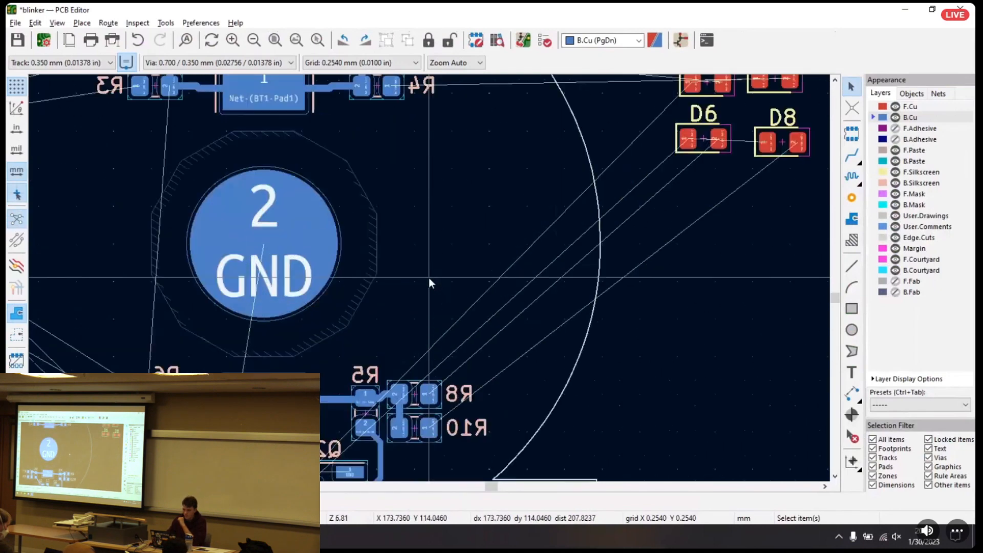
scroll(402, 281, "down", 3)
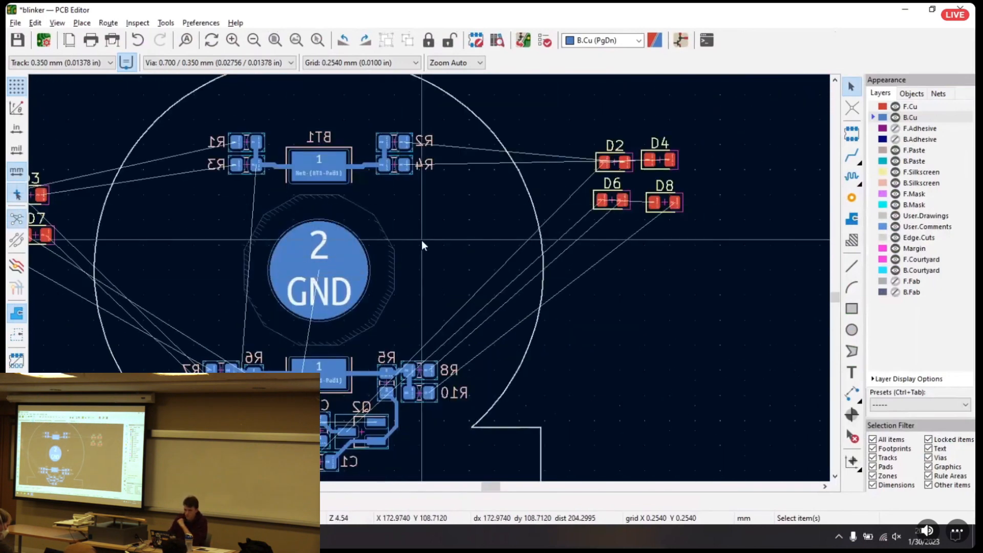
scroll(411, 244, "up", 2)
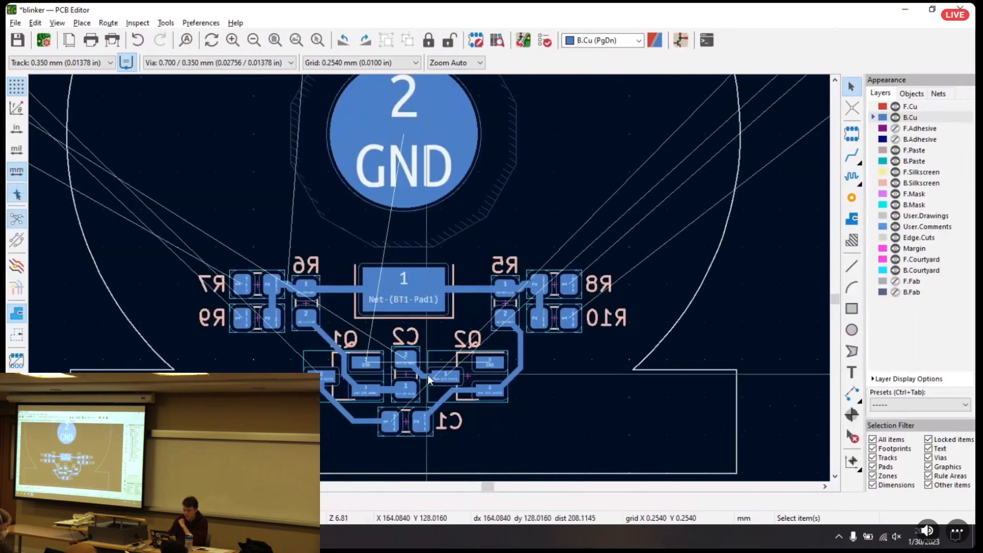
middle_click_drag(492, 174, 486, 229)
middle_click_drag(597, 154, 428, 291)
middle_click_drag(446, 235, 619, 213)
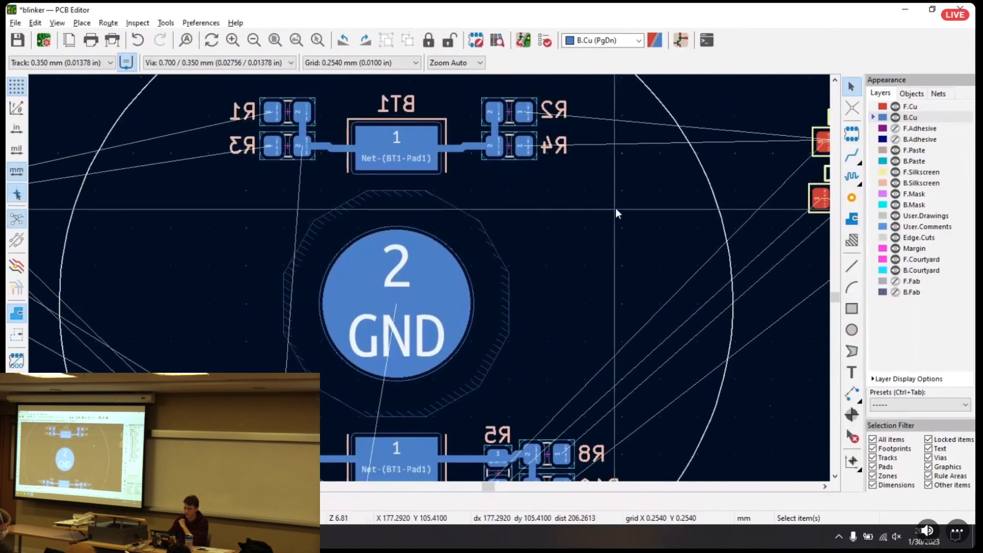
scroll(429, 278, "down", 3)
middle_click_drag(429, 278, 484, 217)
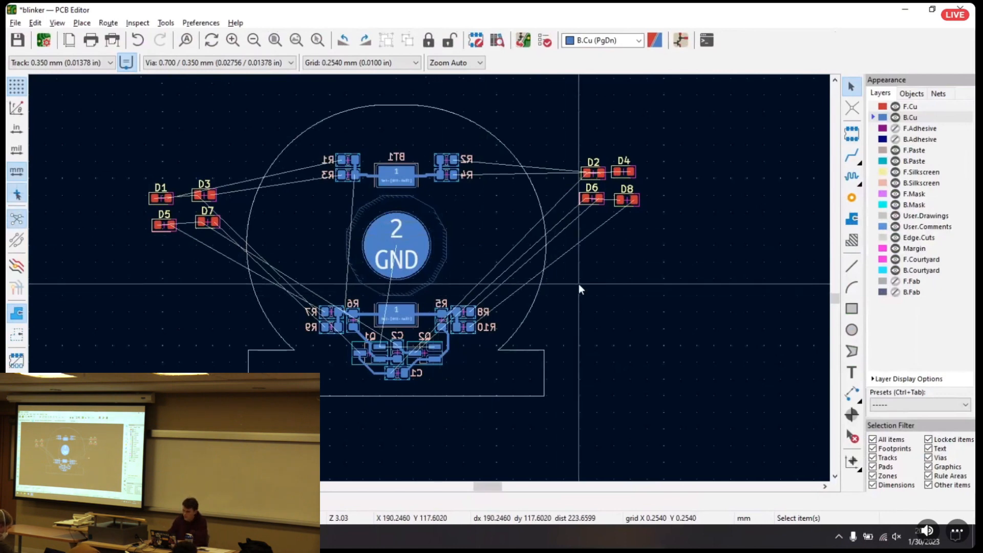
middle_click_drag(715, 263, 746, 231)
Search the footprints for "Library" and place ubc_E_ohm_silkscreen centred inside the ohm-shaped board outline
left_click(852, 133)
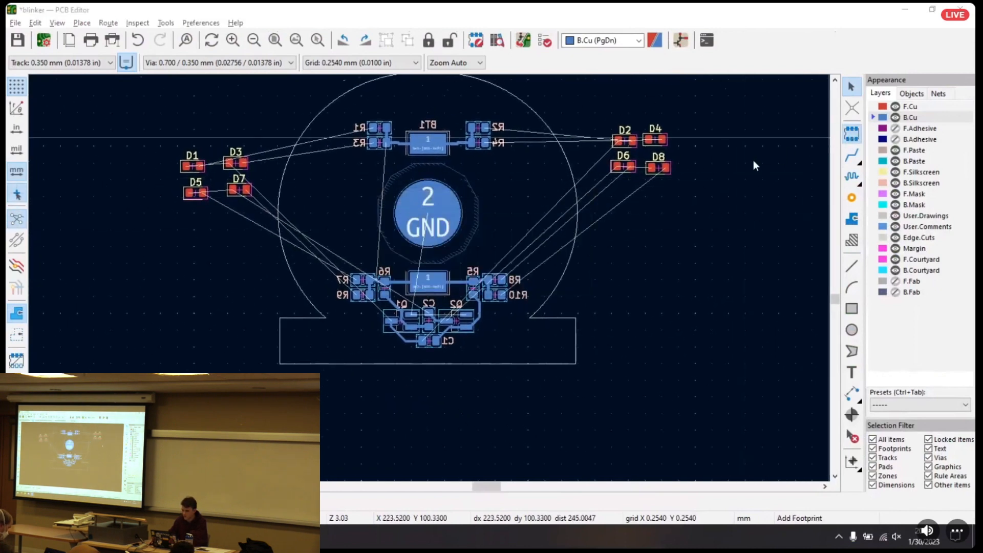
left_click(727, 182)
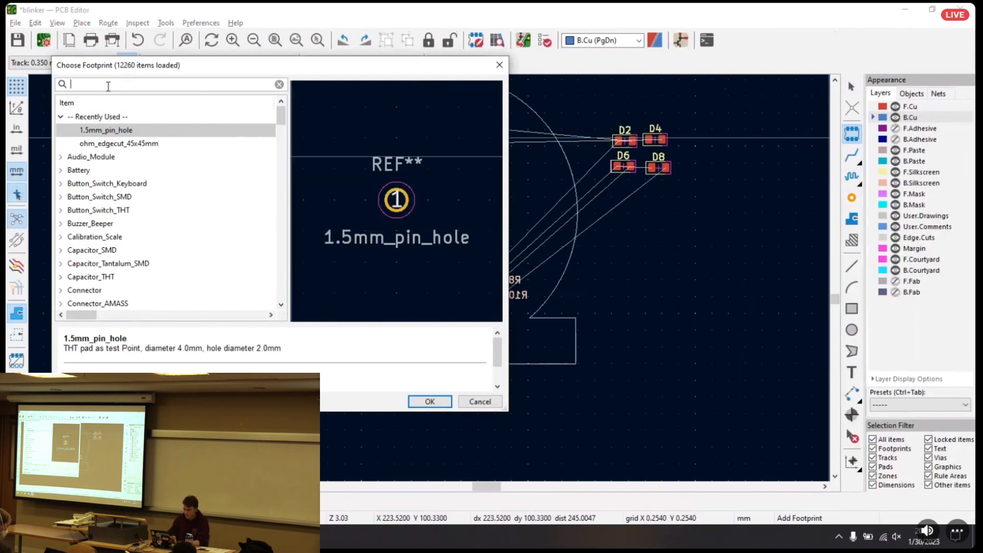
type("ibrary")
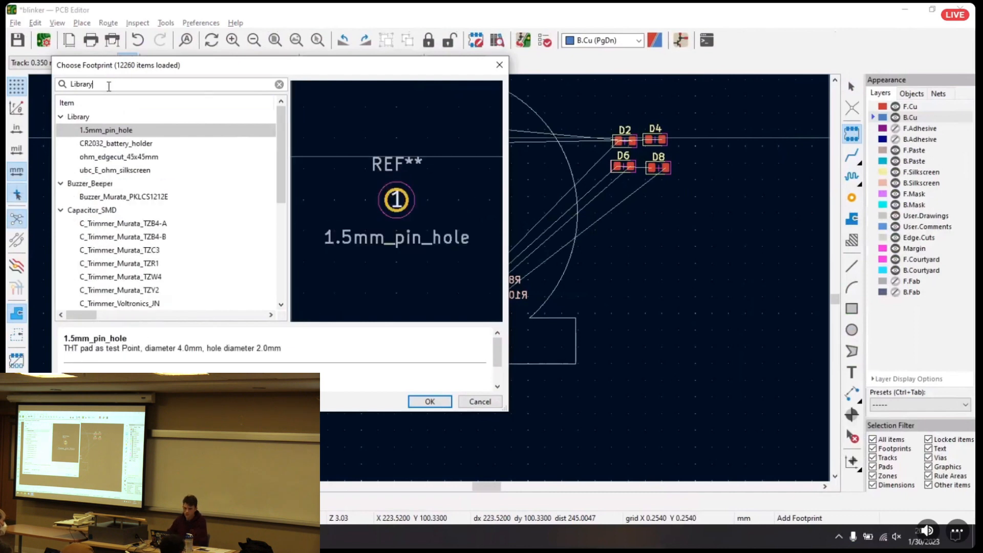
left_click(136, 153)
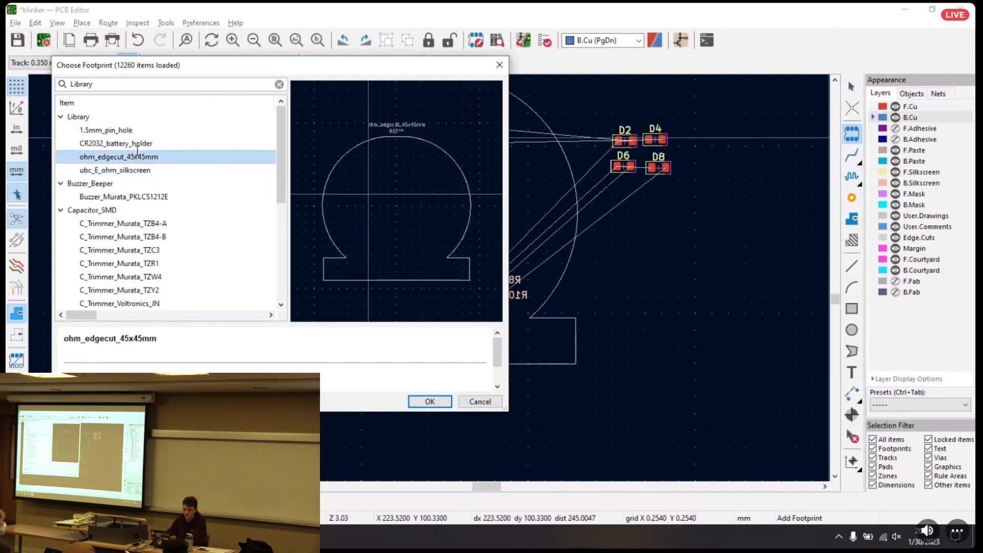
left_click(126, 168)
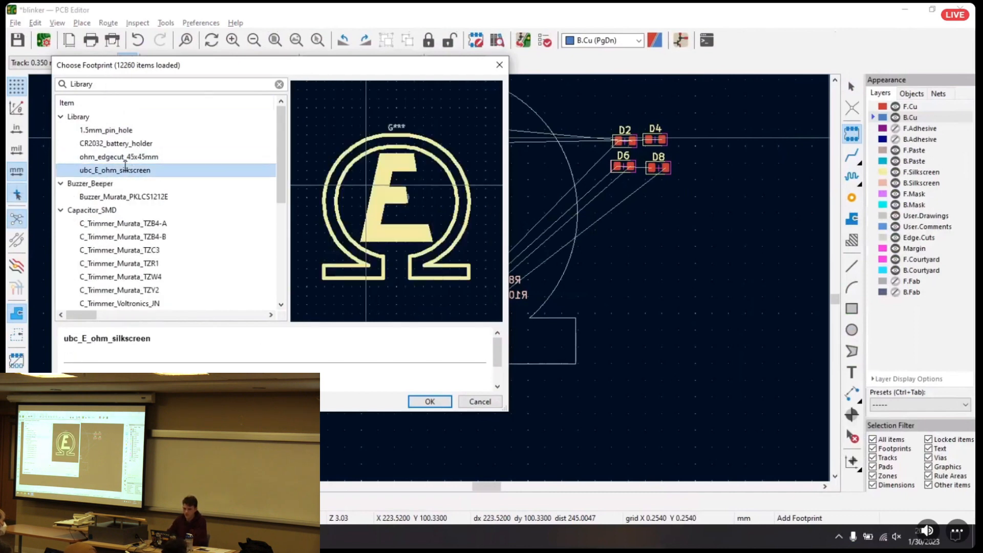
double_click(167, 169)
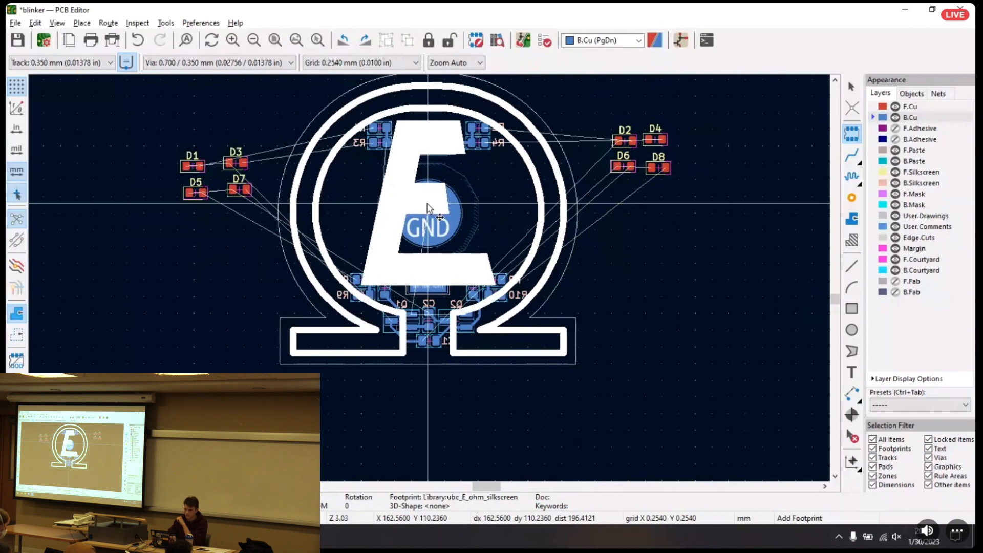
middle_click_drag(427, 204, 430, 221)
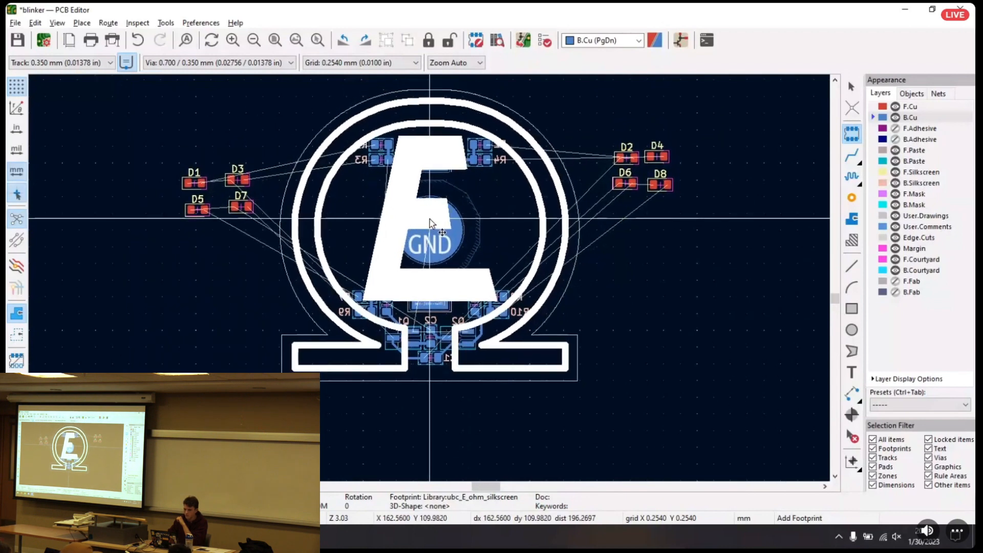
left_click(430, 221)
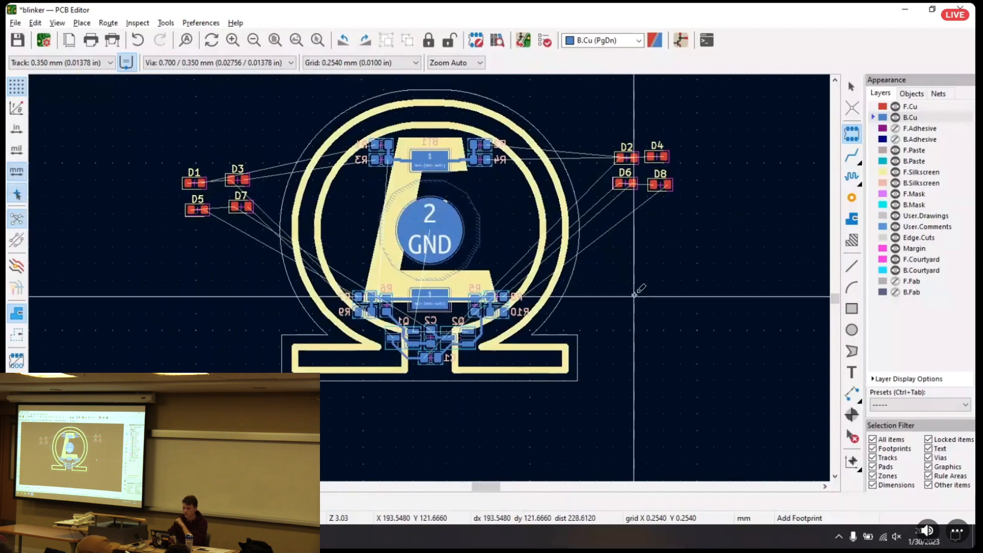
Single out the silkscreen footprint G*** from the overlapping footprints to view its full artwork, and clear the selection
left_click(506, 124)
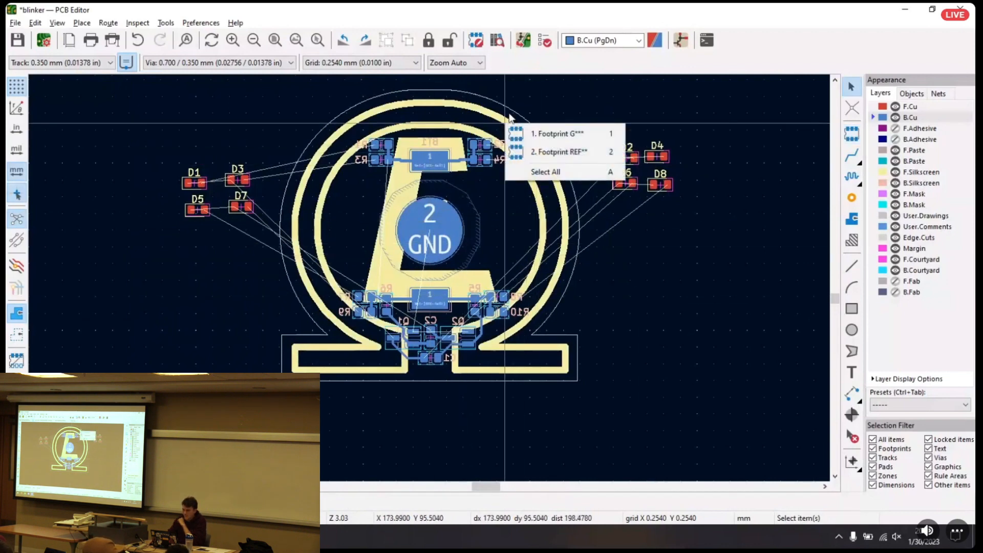
left_click(553, 94)
left_click(426, 104)
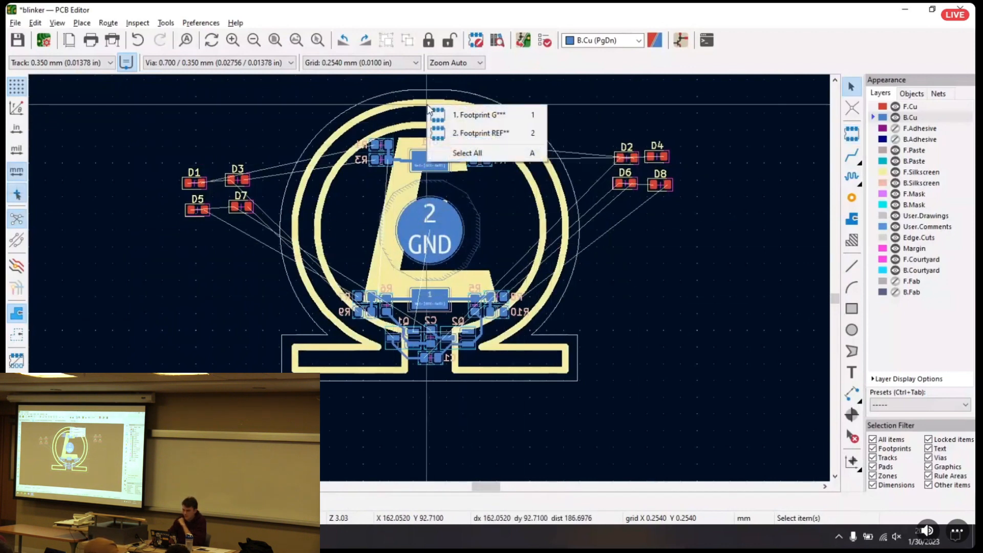
left_click(484, 134)
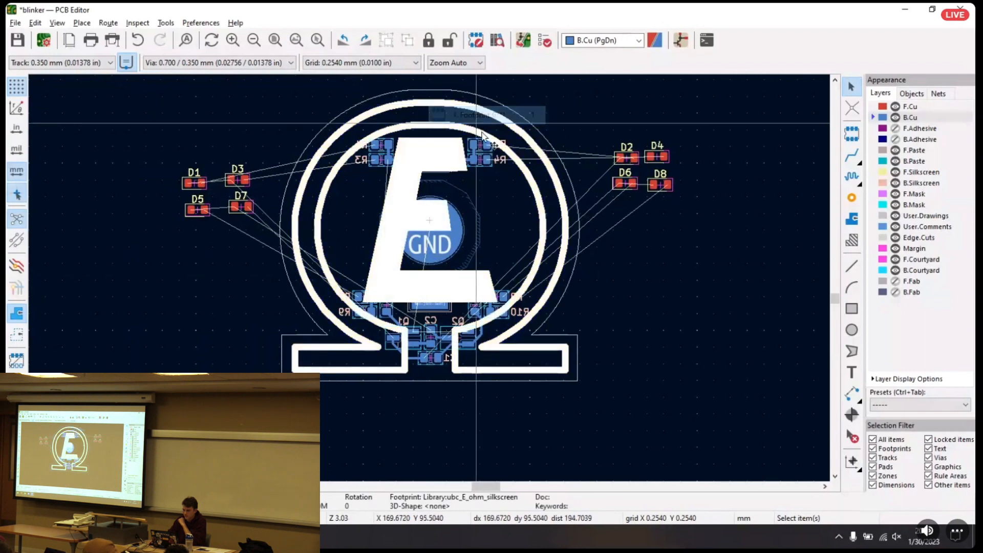
left_click(743, 288)
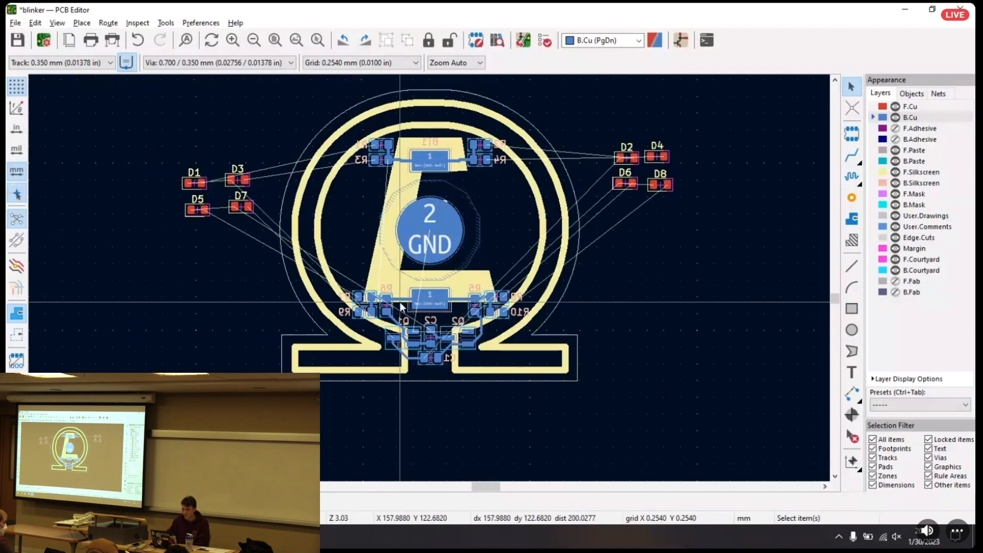
Dim the inactive layers so B.Cu stands out, and select the battery holder BT1
left_click(16, 265)
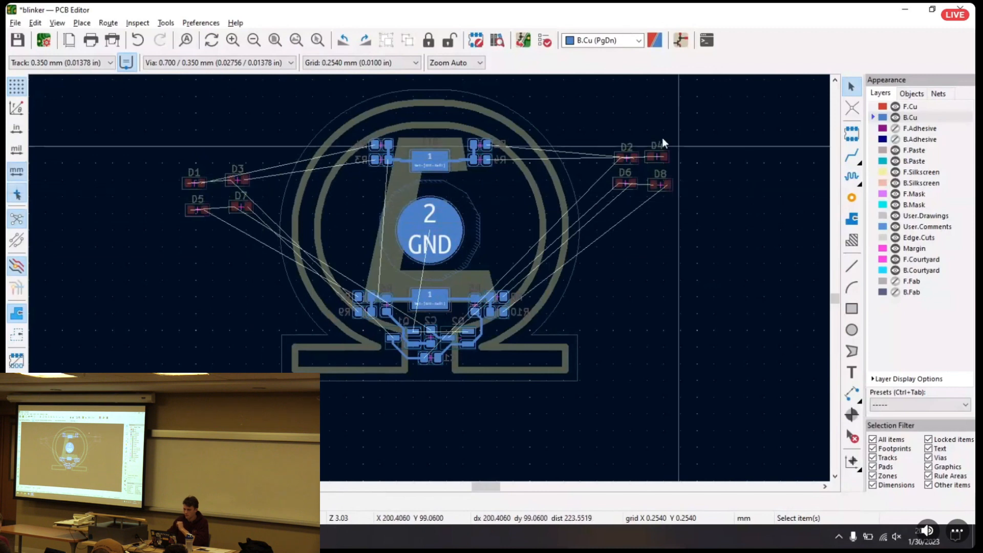
left_click(447, 189)
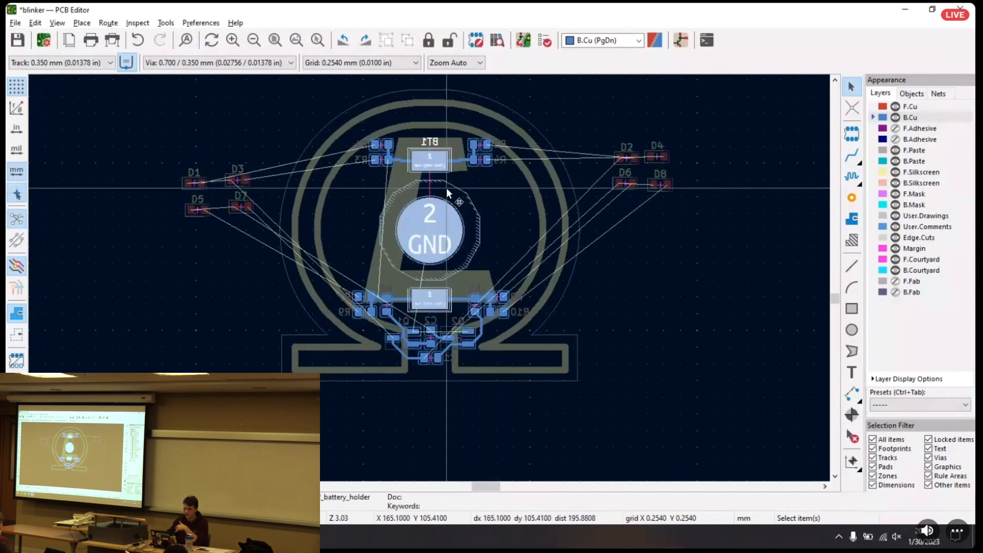
Review the board's layers by bringing F.Cu, F.Silkscreen and B.Silkscreen to the front one after another
left_click(484, 144)
left_click_drag(336, 120, 717, 371)
left_click(748, 368)
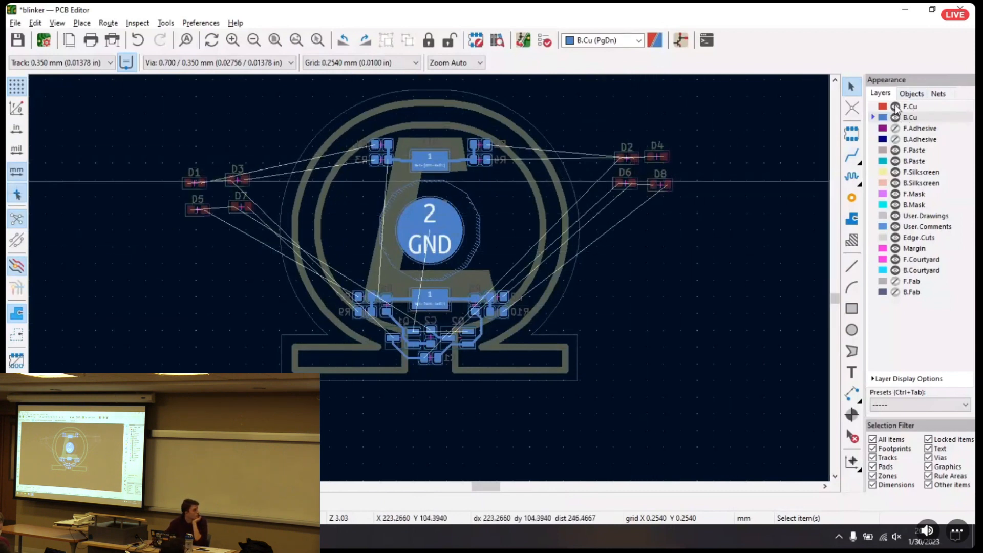
left_click(915, 107)
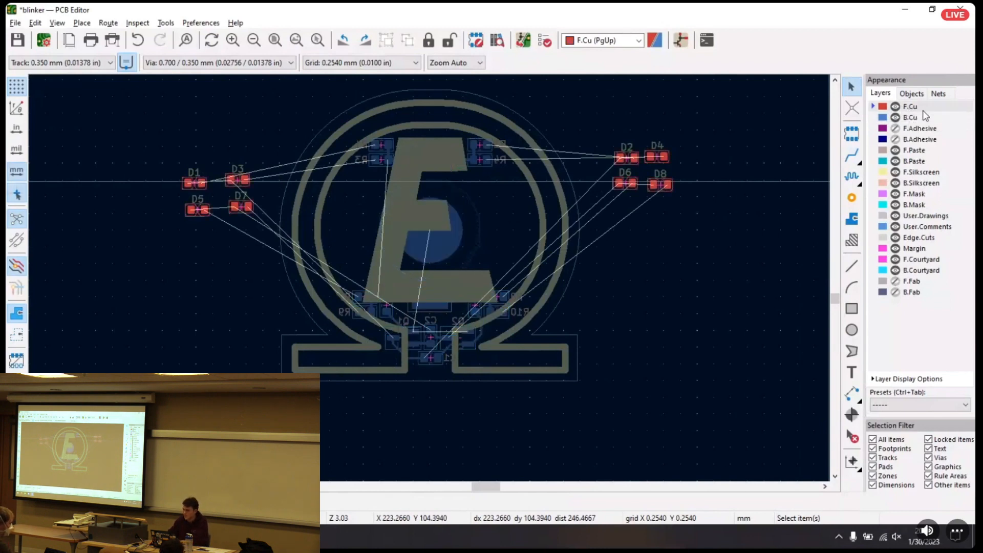
left_click(917, 172)
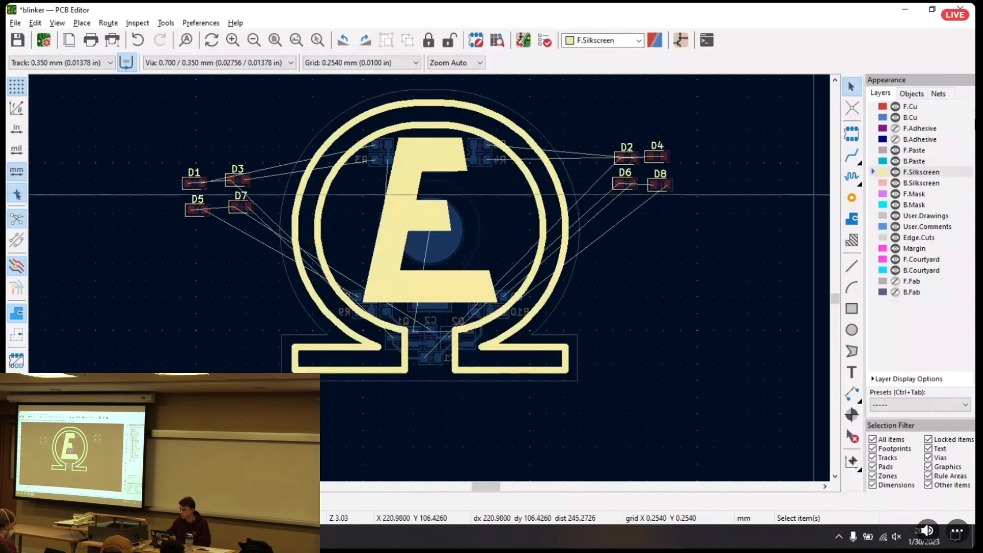
left_click(921, 184)
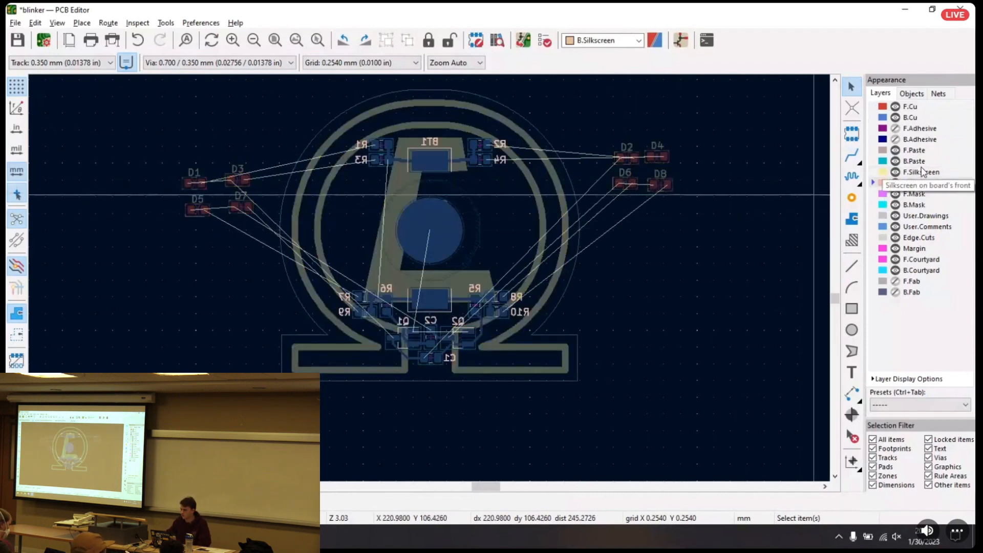
left_click(921, 173)
Make F.Cu the active layer and move LED D2 onto the upper-right part of the ohm-shaped ring
left_click(917, 109)
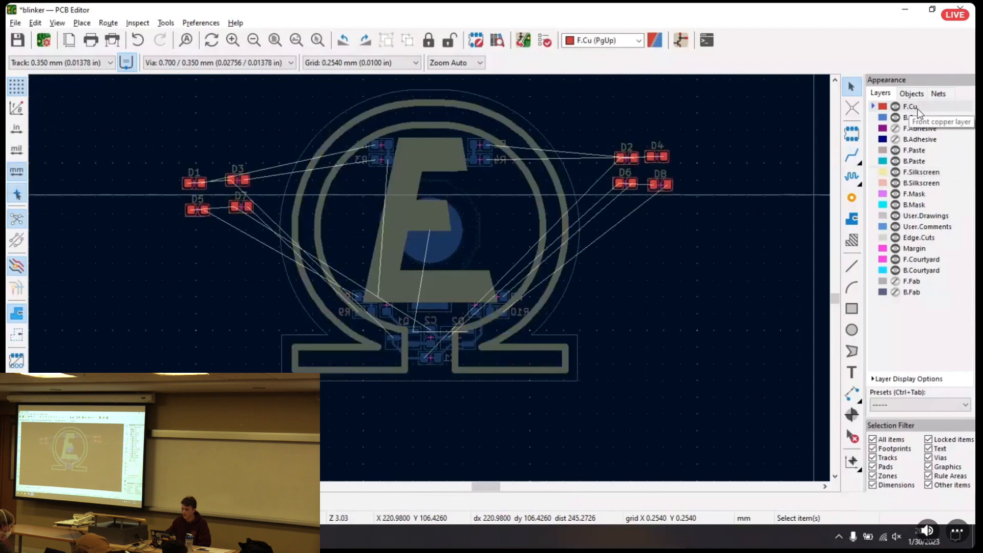
scroll(634, 225, "left", 2)
scroll(631, 201, "up", 2)
middle_click_drag(385, 264, 502, 204)
left_click_drag(611, 165, 434, 127)
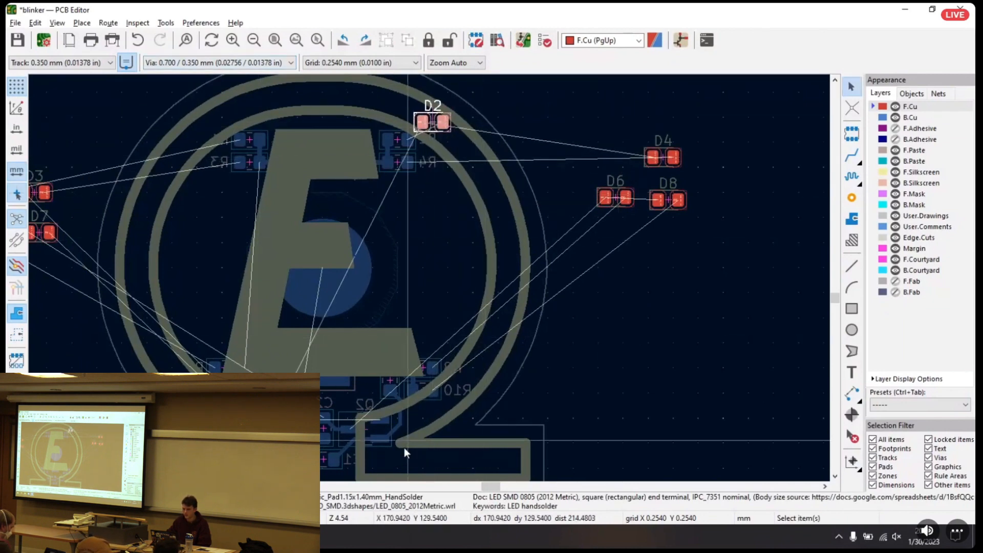
Distribute LEDs D4, D6 and D8 down the right half of the ring, with D8 at the neck of the base
left_click(666, 157)
left_click_drag(665, 159, 504, 200)
left_click_drag(617, 198, 501, 328)
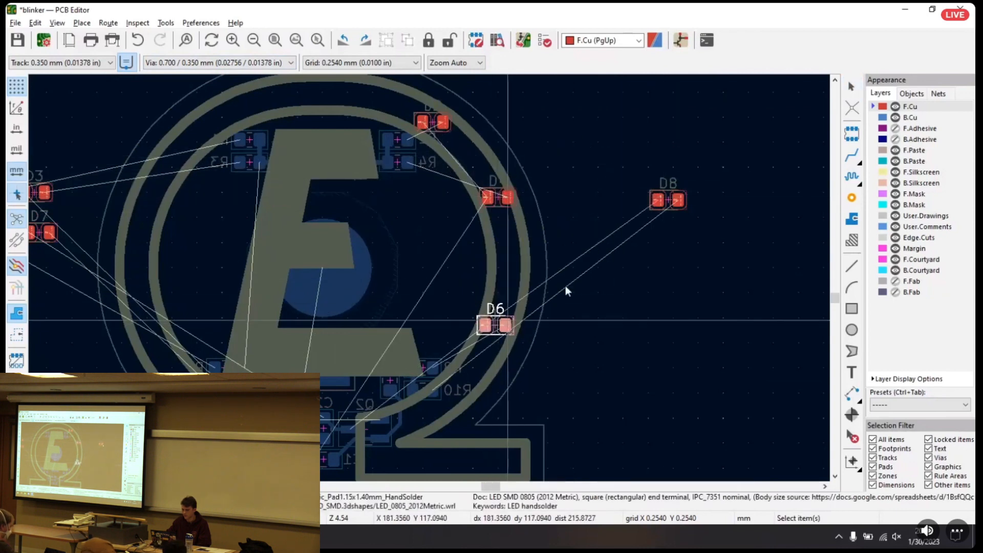
left_click_drag(659, 201, 390, 431)
middle_click_drag(527, 383, 680, 304)
middle_click_drag(564, 319, 544, 377)
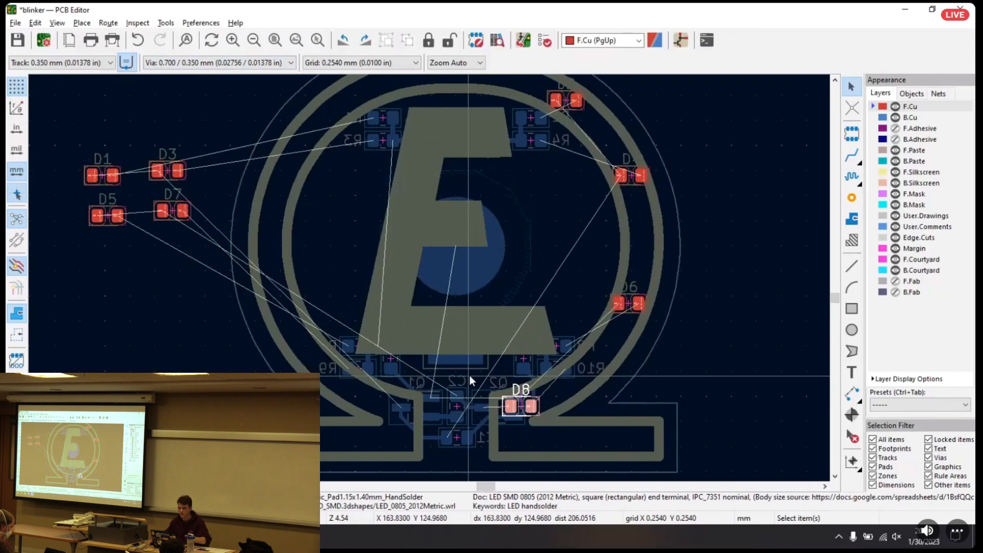
left_click(852, 133)
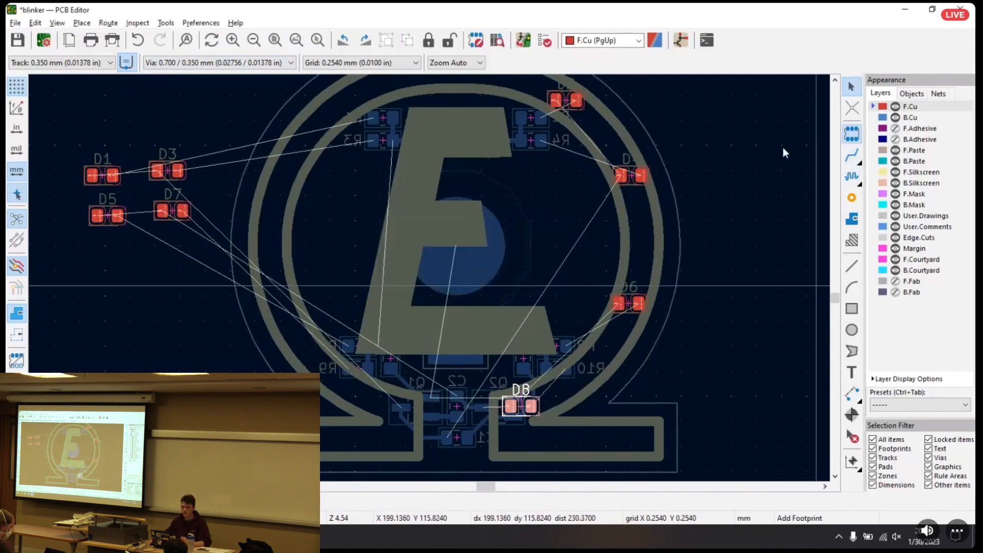
left_click(586, 193)
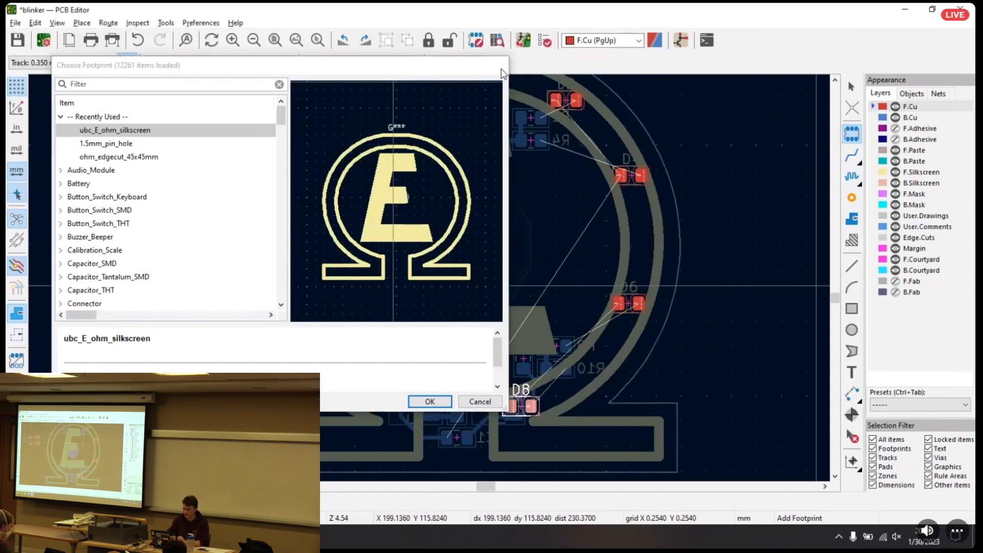
key("Return")
middle_click_drag(432, 208, 438, 181)
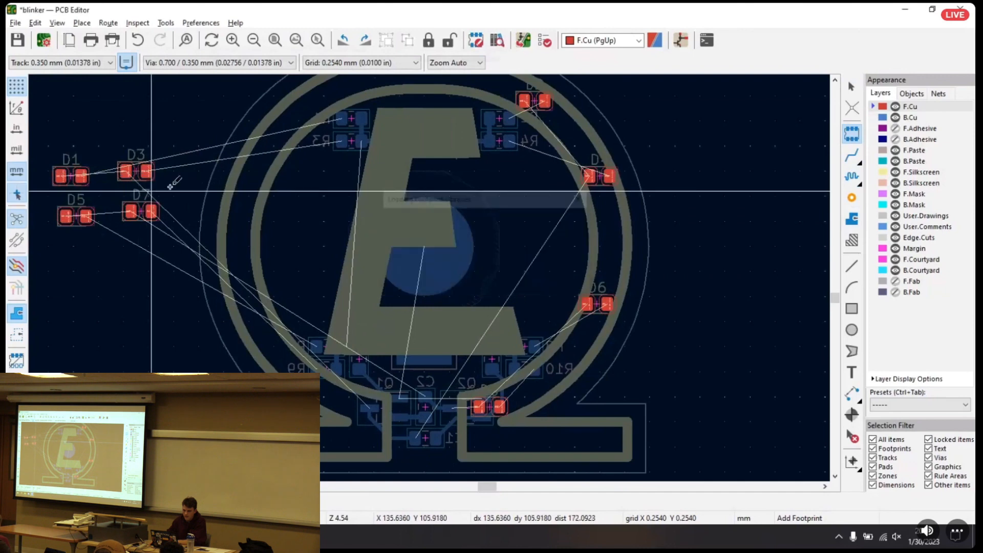
key("Escape")
Move LEDs D3, D7, D5 and D1 from beside the board onto the left half of the ring, with D7 at the neck
left_click_drag(135, 171, 313, 103)
left_click_drag(143, 217, 367, 413)
left_click(79, 217)
left_click_drag(79, 216, 254, 312)
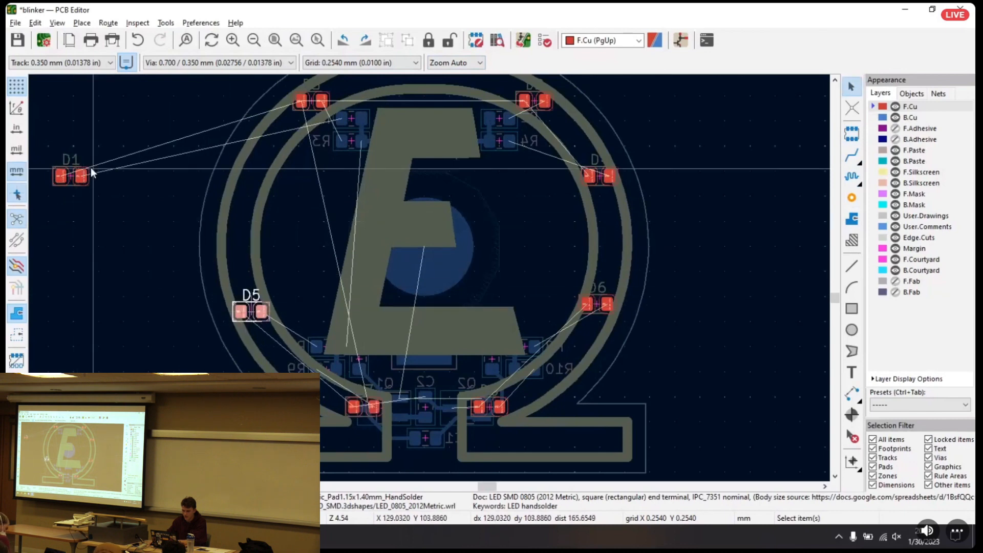
left_click_drag(71, 176, 259, 163)
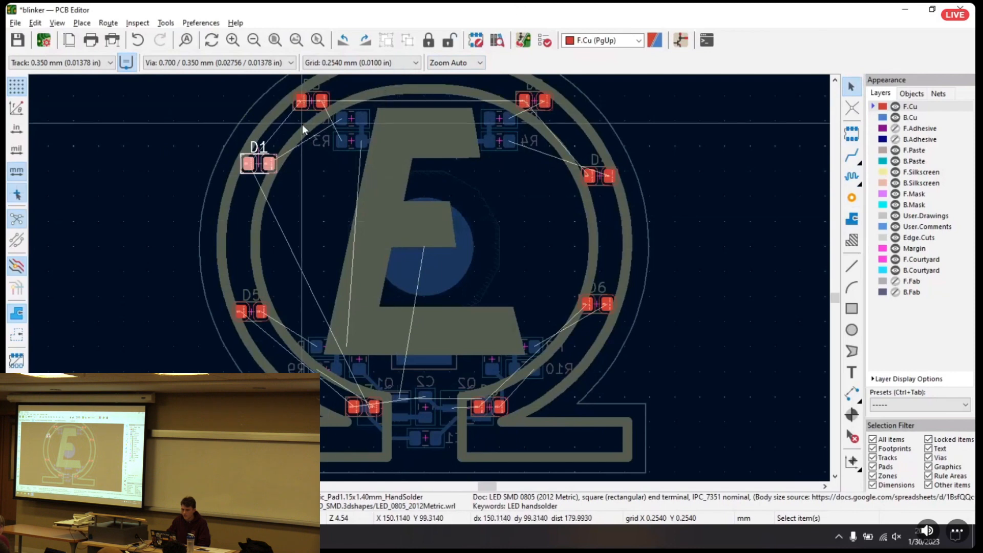
Reorder the left LEDs by moving D3 between D1 and D5 and D1 to the ring's upper left, opposite D2
left_click(314, 101)
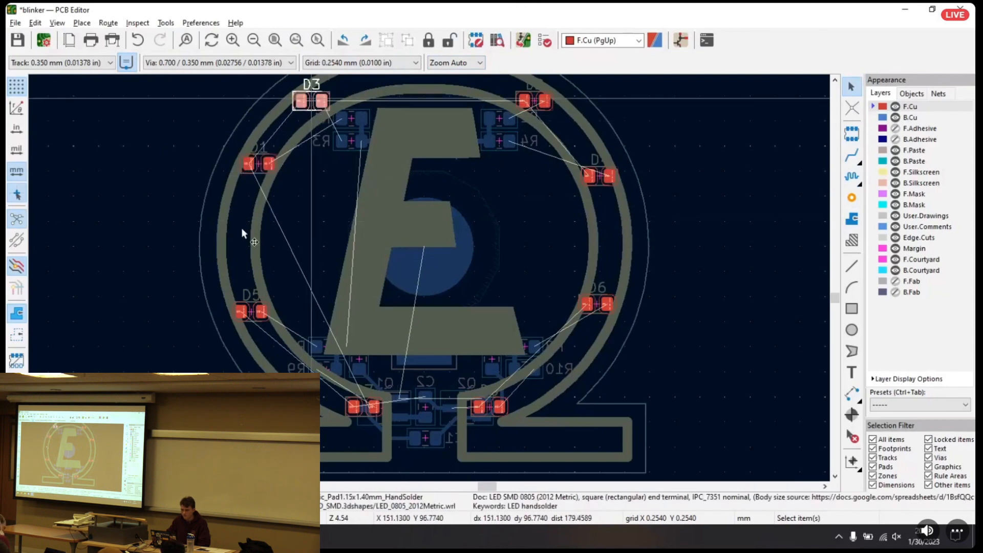
key("e")
key("Escape")
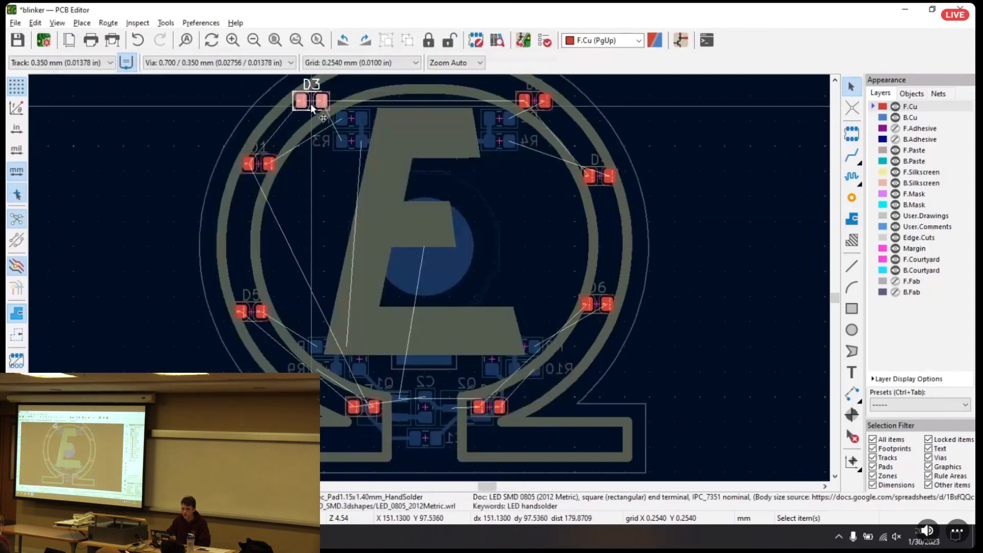
key("m")
left_click(238, 228)
left_click_drag(259, 163, 318, 106)
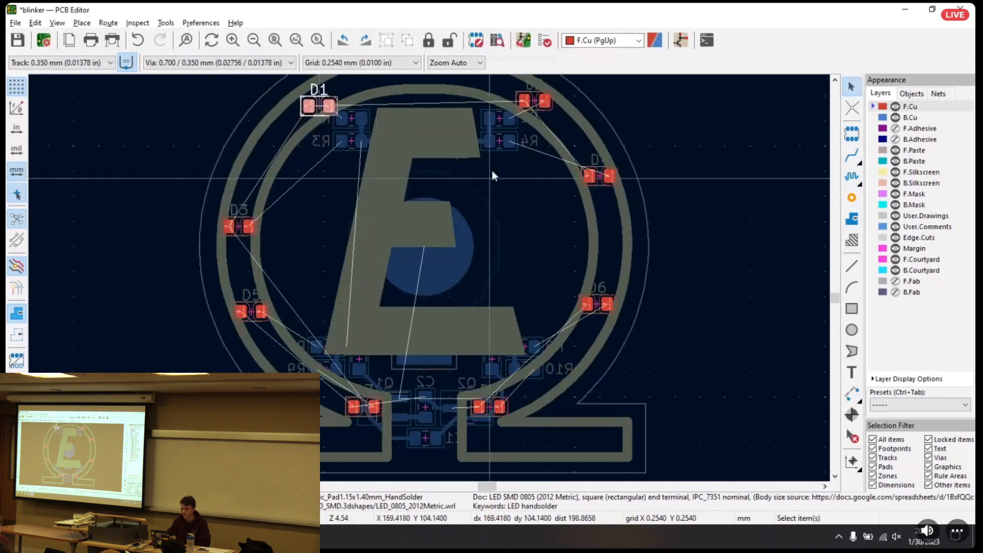
Check the placement of the right-hand LEDs D4, D6 and D8 by selecting each one in turn
middle_click_drag(538, 132, 519, 163)
left_click(514, 133)
left_click(581, 207)
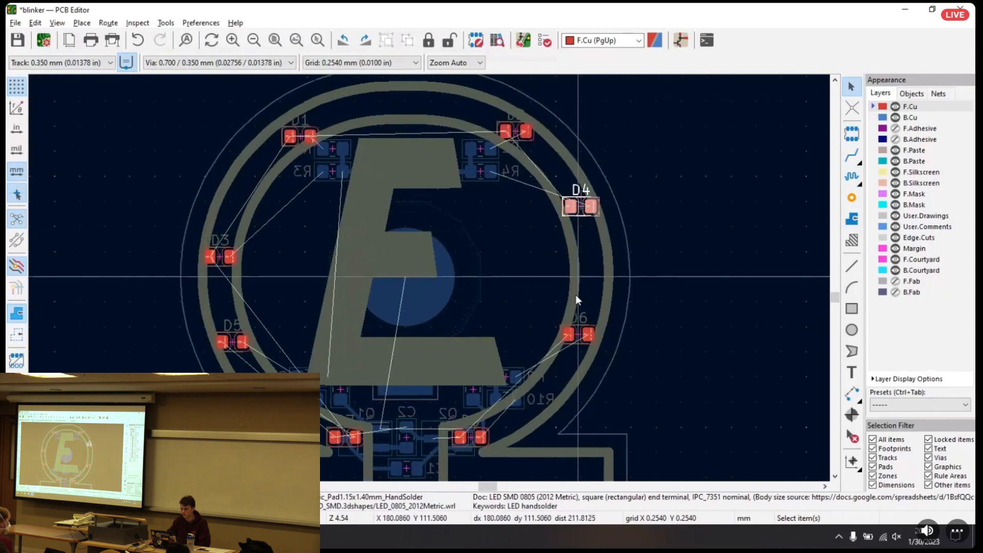
left_click(579, 336)
left_click(472, 438)
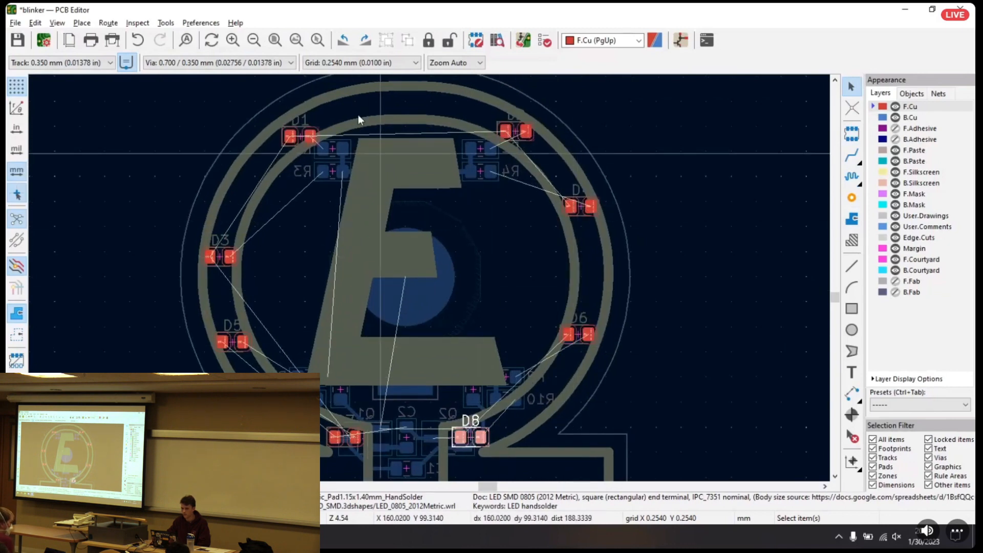
Move LED D3 higher on the left side of the ring so it sits roughly opposite D4
middle_click_drag(456, 241, 519, 225)
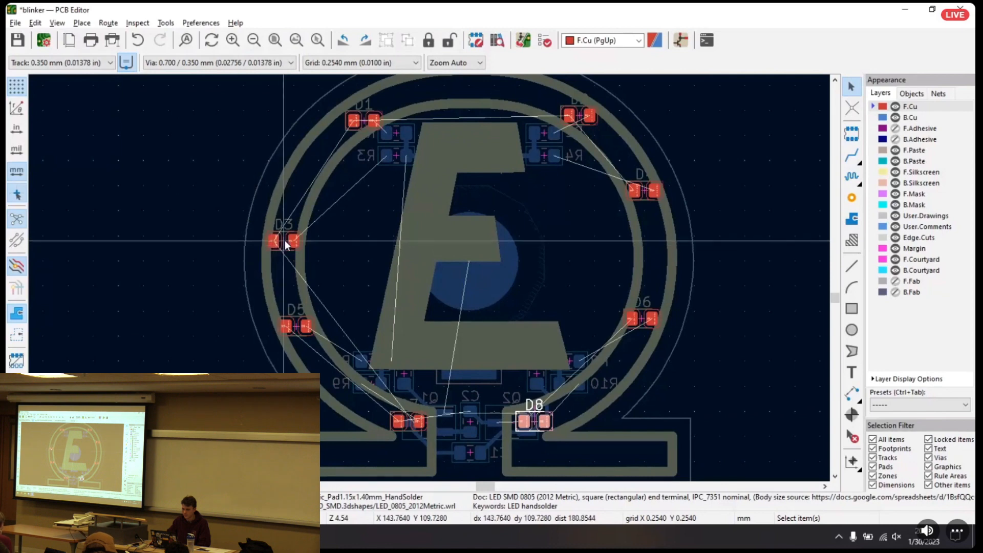
left_click(286, 242)
key("m")
left_click(297, 199)
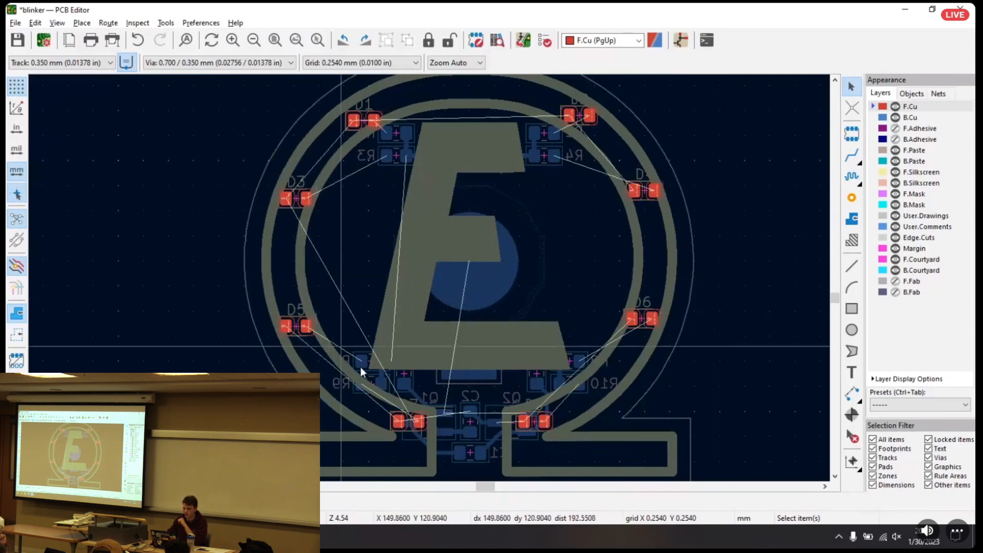
Make F.Silkscreen the active layer and move the D2 reference text left into the gap between the ring's two bands
left_click(920, 172)
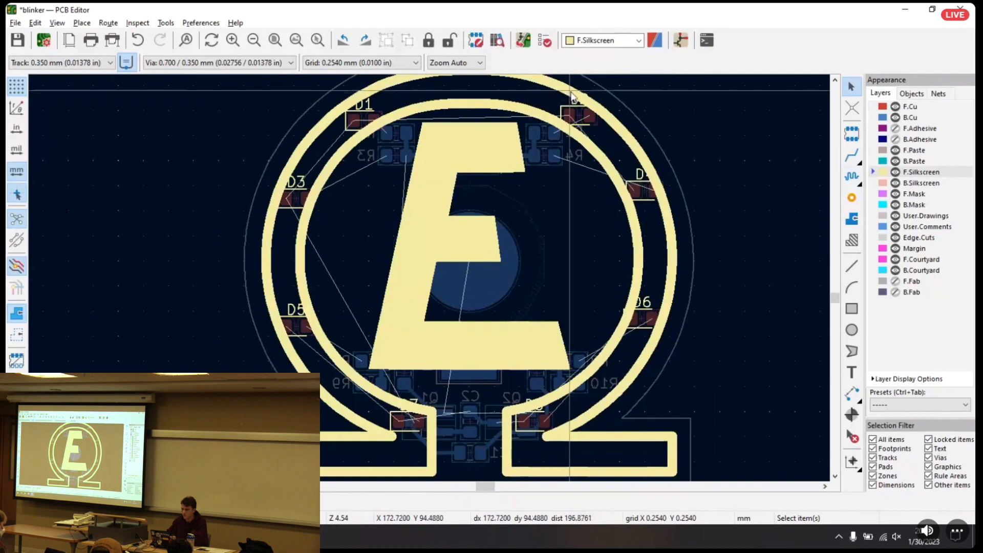
scroll(574, 105, "up", 5)
left_click(430, 279)
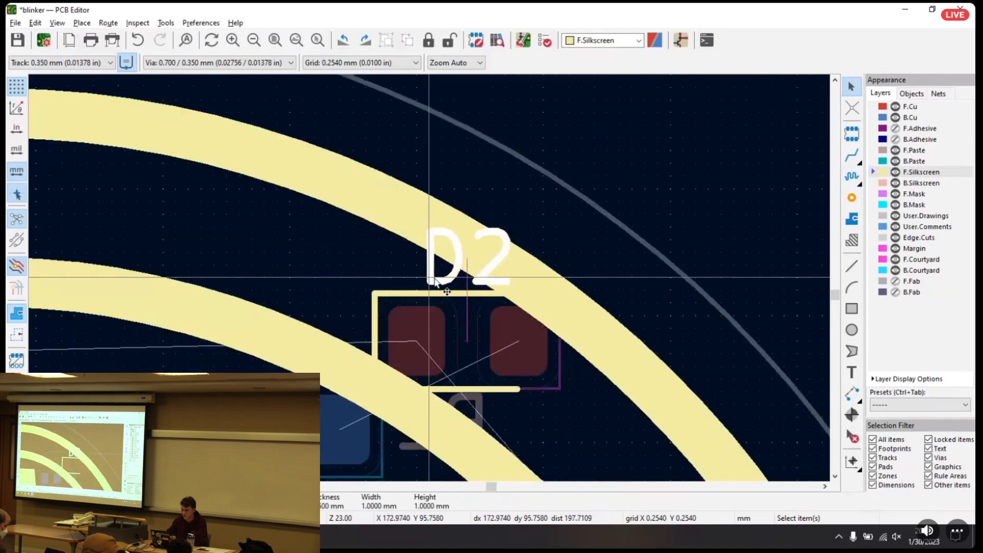
key("m")
left_click(331, 258)
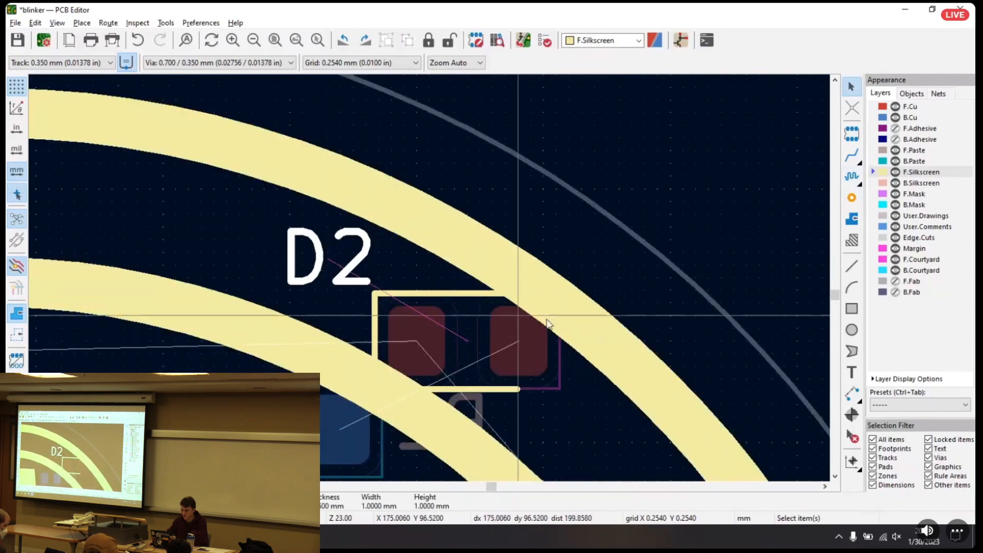
Move the D4 reference text slightly left and the D6 text below its LED, keeping both between the ring's bands
scroll(433, 296, "down", 3)
middle_click_drag(433, 296, 374, 115)
left_click(464, 238)
key("m")
left_click(443, 234)
middle_click_drag(517, 332, 536, 99)
left_click(483, 295)
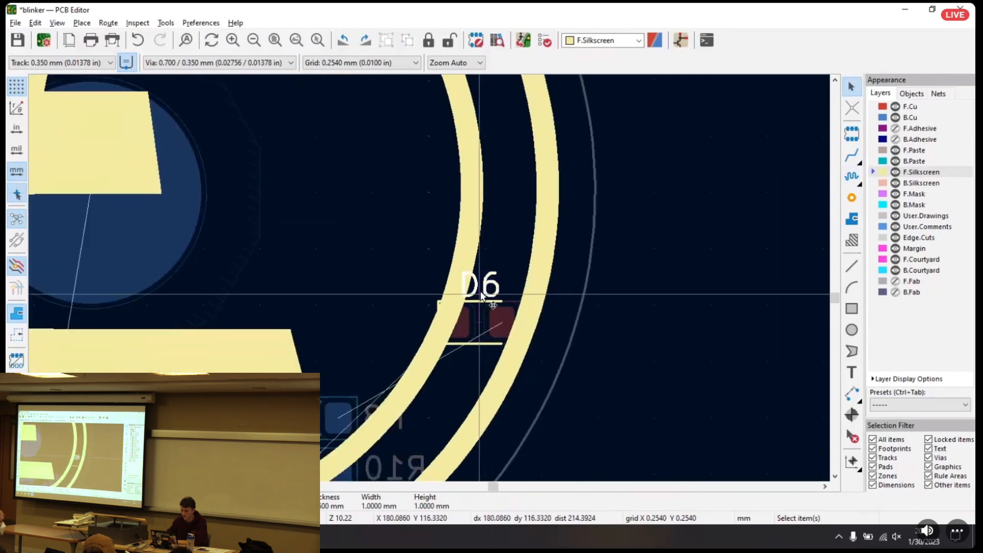
key("m")
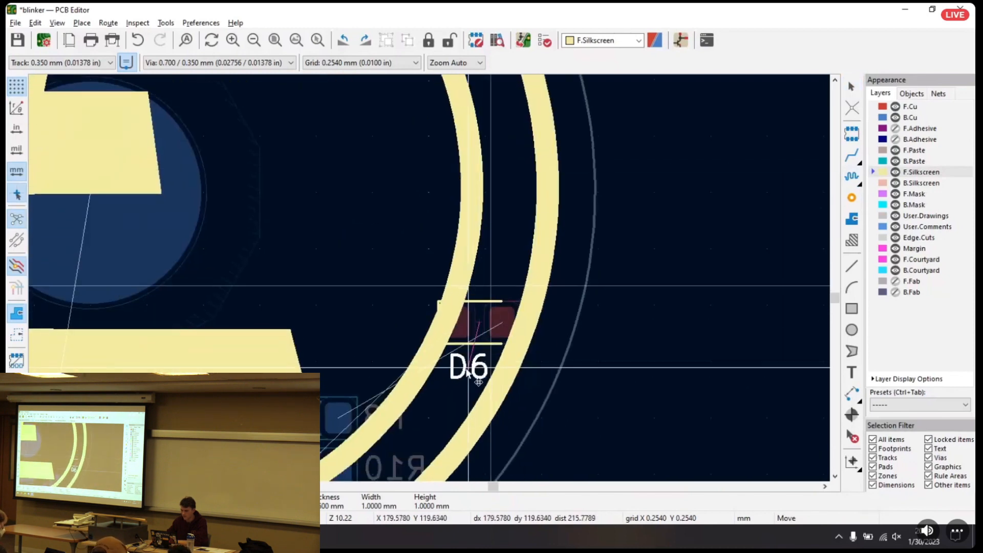
left_click(470, 369)
Move the D8 and D7 reference texts below their LEDs, clear of the silkscreen bands at the neck
middle_click_drag(448, 389, 646, 106)
left_click(441, 251)
left_click(441, 251)
key("m")
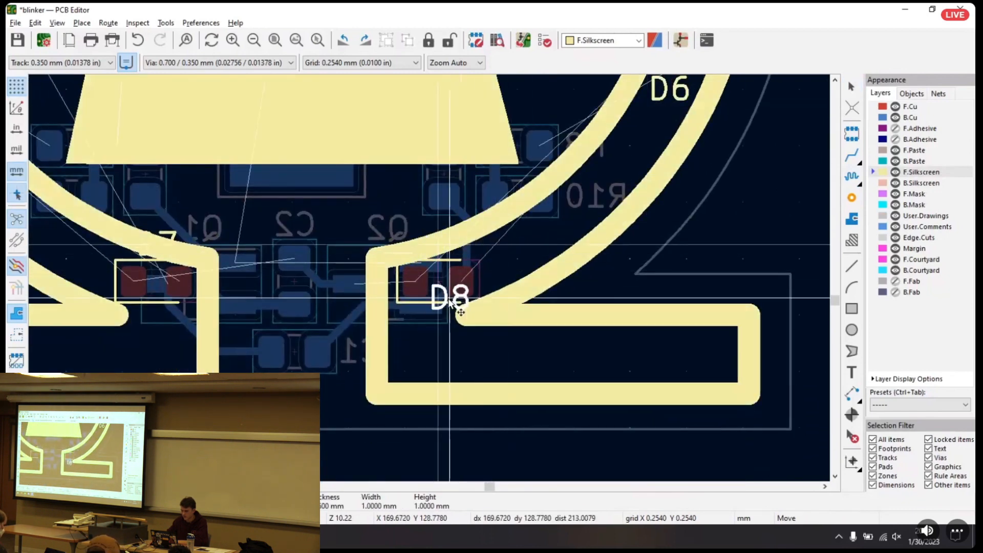
left_click(422, 328)
middle_click_drag(312, 336, 600, 324)
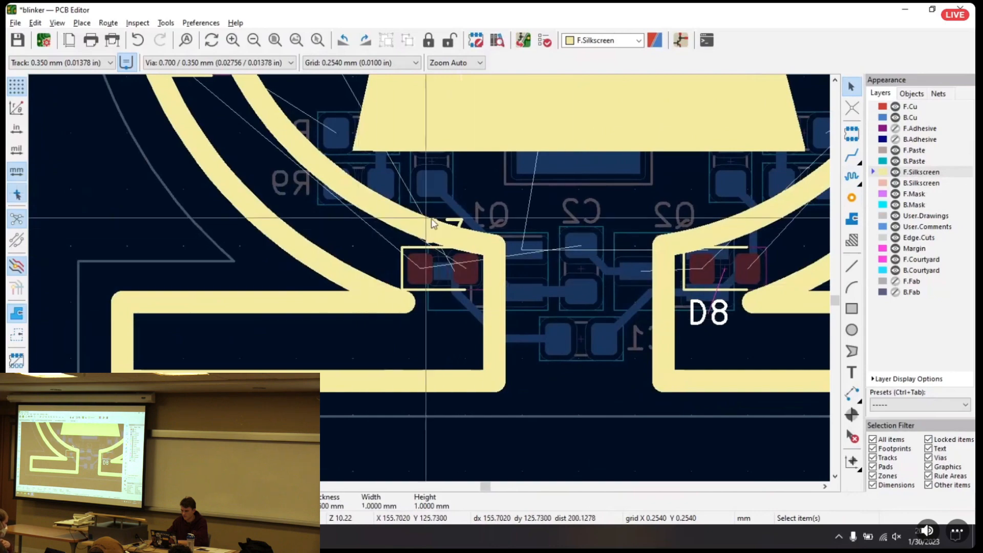
left_click(457, 223)
key("m")
left_click(449, 311)
Shift the D5 reference text slightly left and the D3 text into the gap between the ring's bands above its LED
middle_click_drag(382, 217, 520, 404)
left_click(323, 206)
key("m")
left_click(314, 203)
middle_click_drag(340, 143, 404, 450)
left_click(404, 224)
key("m")
left_click(395, 229)
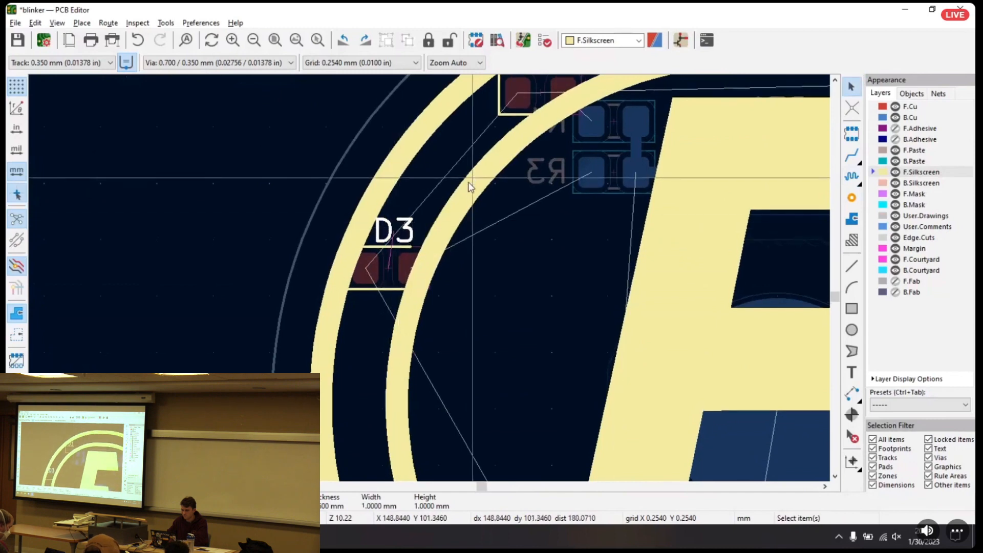
Move the D1 reference text right into the gap between the ring's two silkscreen bands
middle_click_drag(568, 79, 439, 247)
left_click(421, 226)
key("m")
left_click(448, 228)
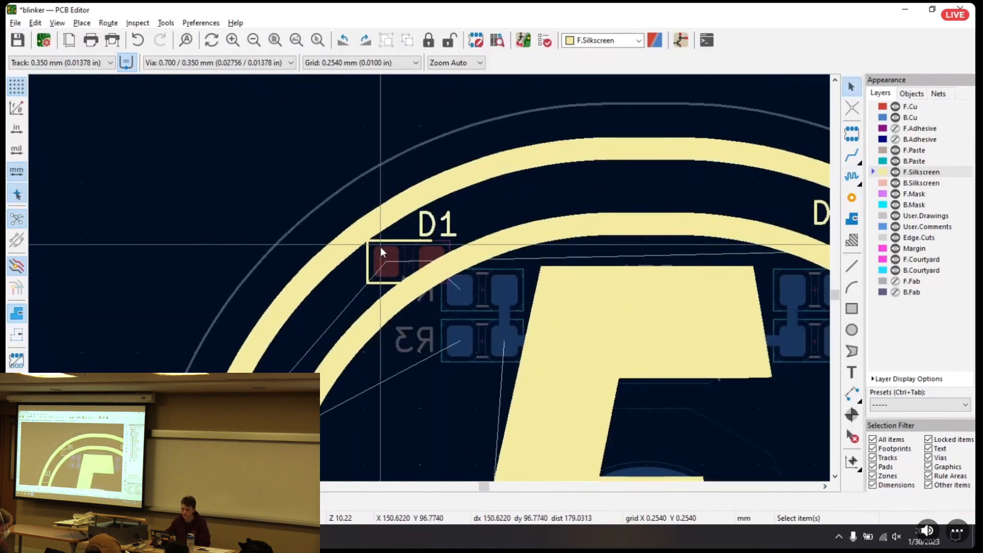
Move LED D1 from the ring to the empty area outside the board and show F.Silkscreen to expose its full outline marking
left_click(388, 246)
key("Escape")
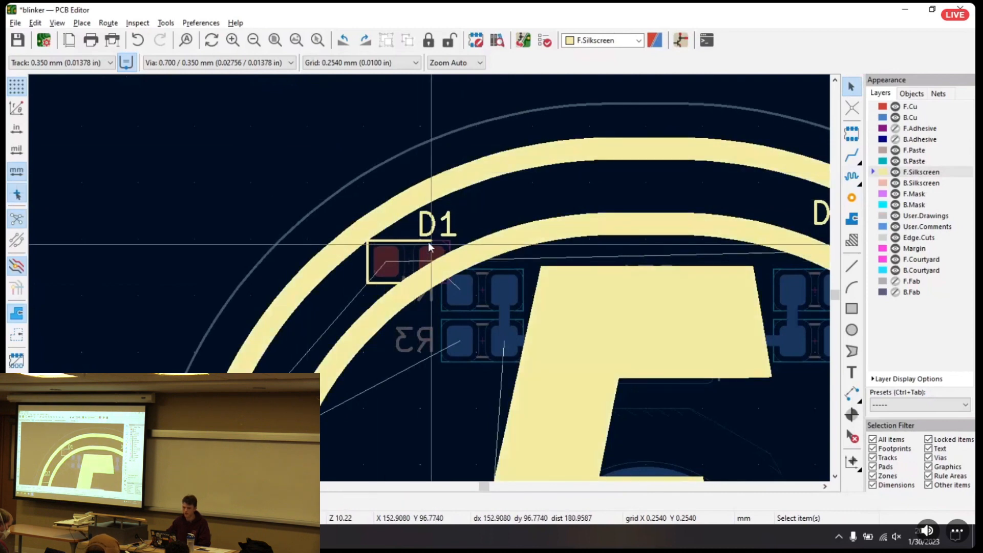
left_click(403, 250)
key("Escape")
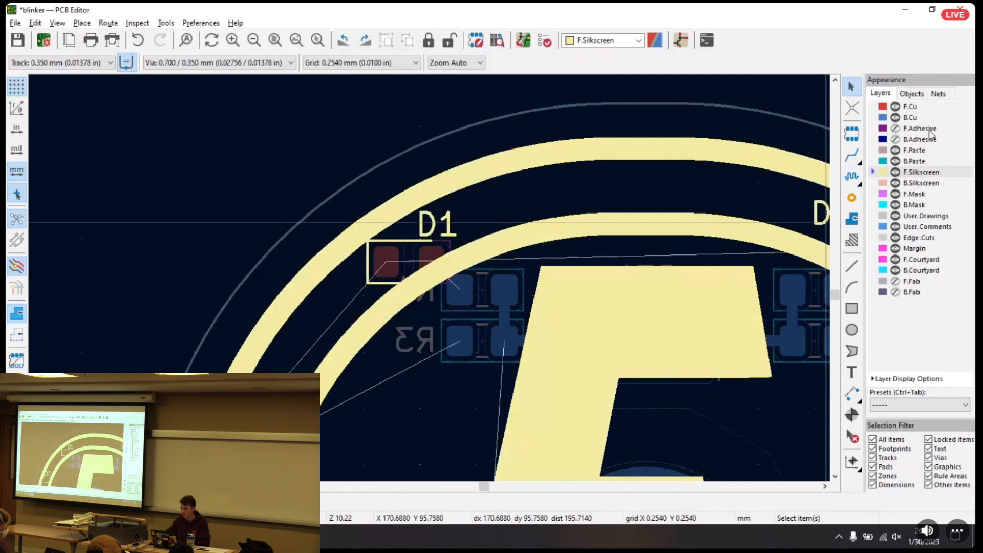
left_click(922, 108)
left_click_drag(391, 252, 212, 166)
left_click(930, 172)
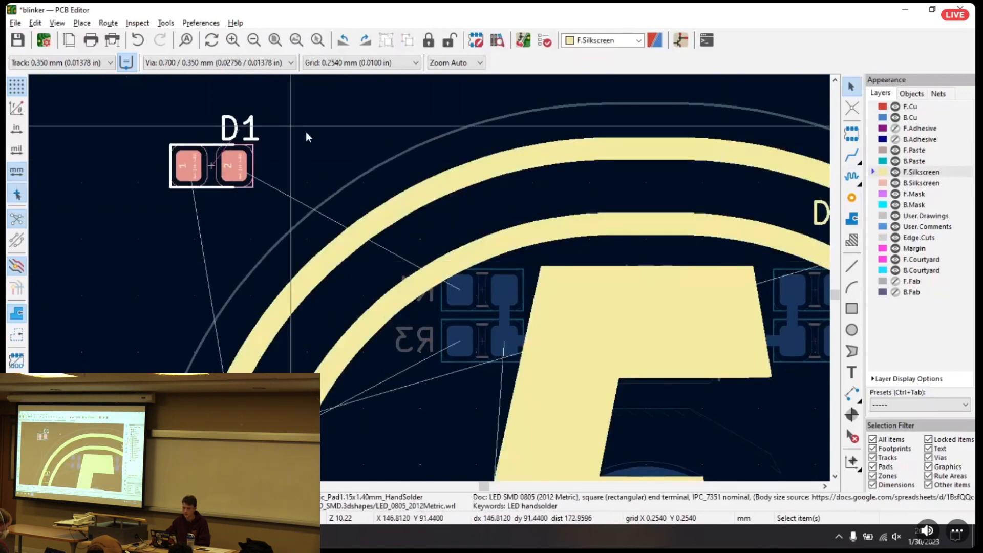
left_click(261, 146)
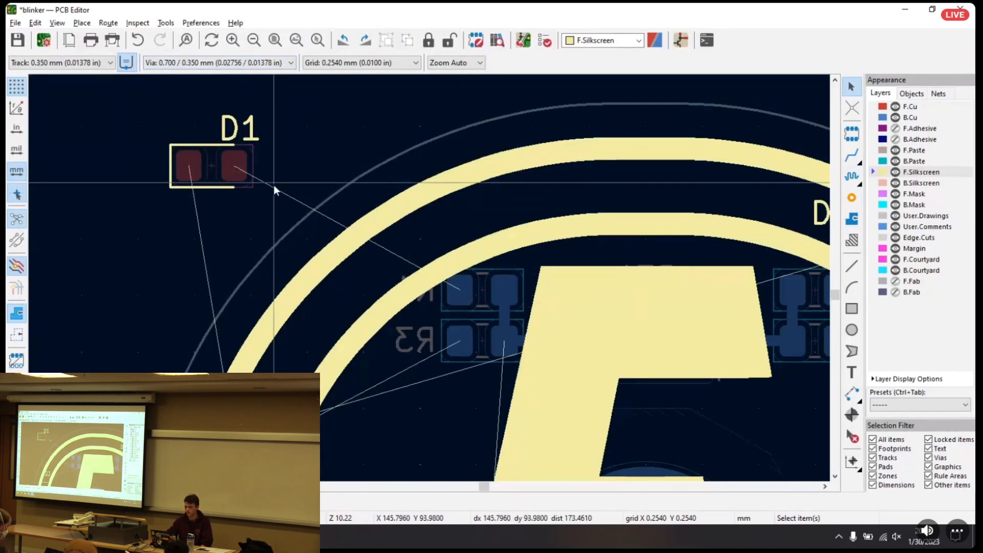
Make F.Cu the active layer and place LED D1 back on the upper-left part of the ring, near R1 and R3
left_click(915, 118)
left_click(912, 107)
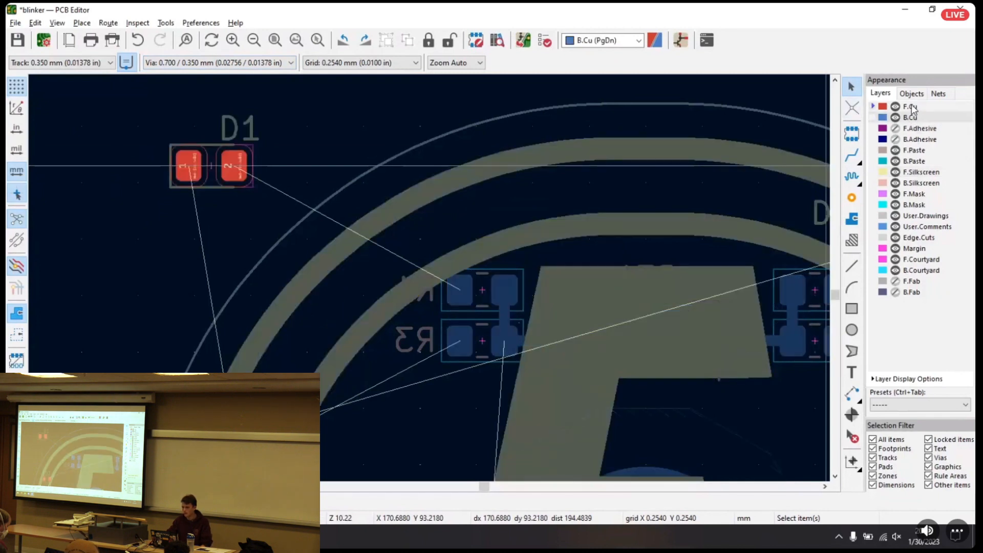
left_click_drag(215, 166, 348, 305)
left_click(218, 114)
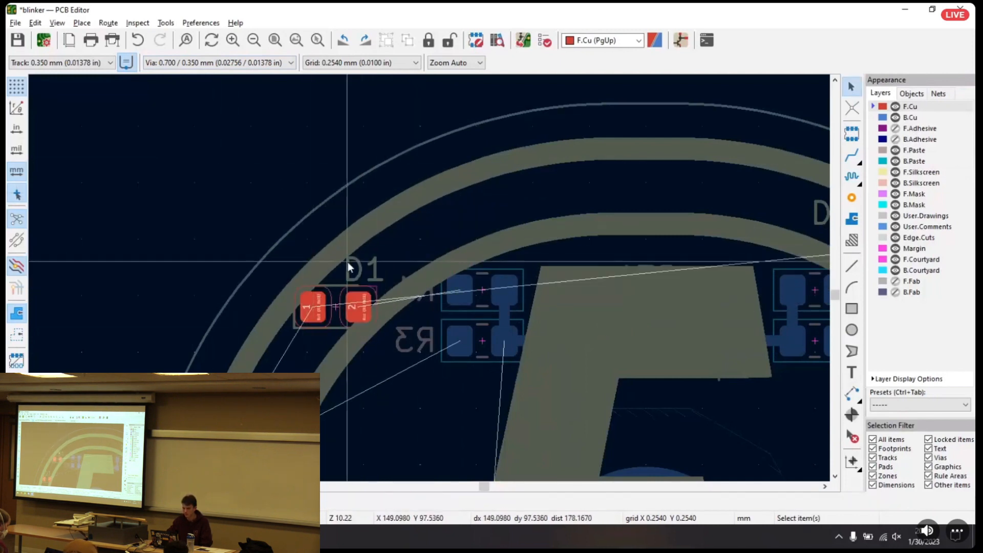
Make F.Silkscreen the active layer and shift the D1 reference text slightly right, clear of its LED outline
left_click(916, 173)
left_click_drag(365, 273, 381, 272)
left_click(319, 185)
scroll(466, 274, "down", 4)
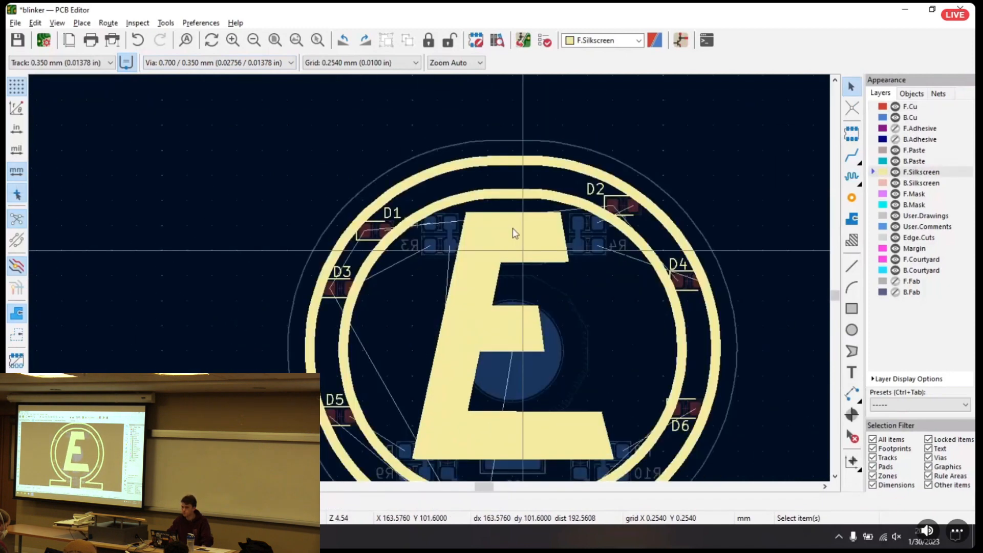
Inspect the front silkscreen artwork, LEDs and reference labels in the 3D viewer from several angles, and close the viewer
middle_click_drag(553, 228, 533, 261)
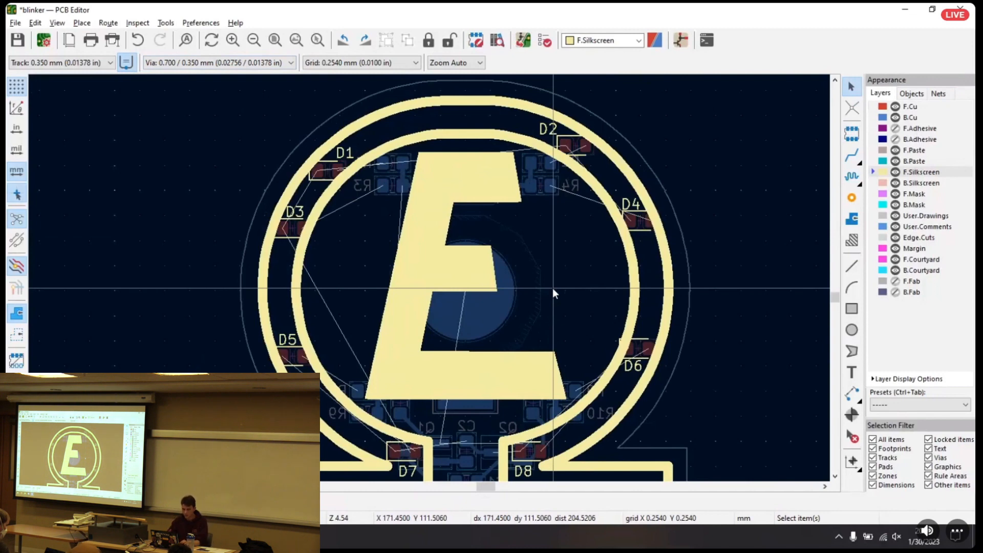
key("alt+3")
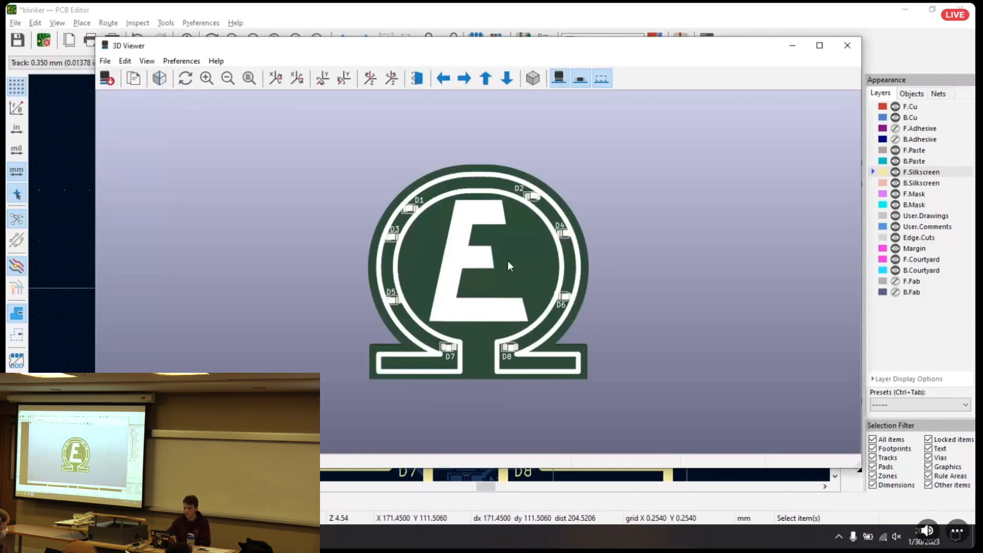
scroll(507, 263, "up", 3)
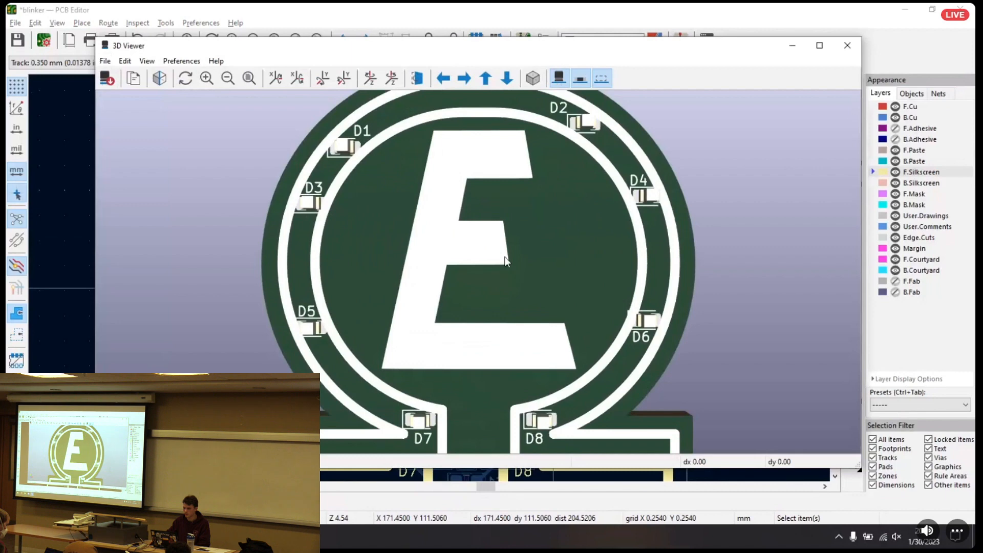
left_click_drag(474, 215, 510, 214)
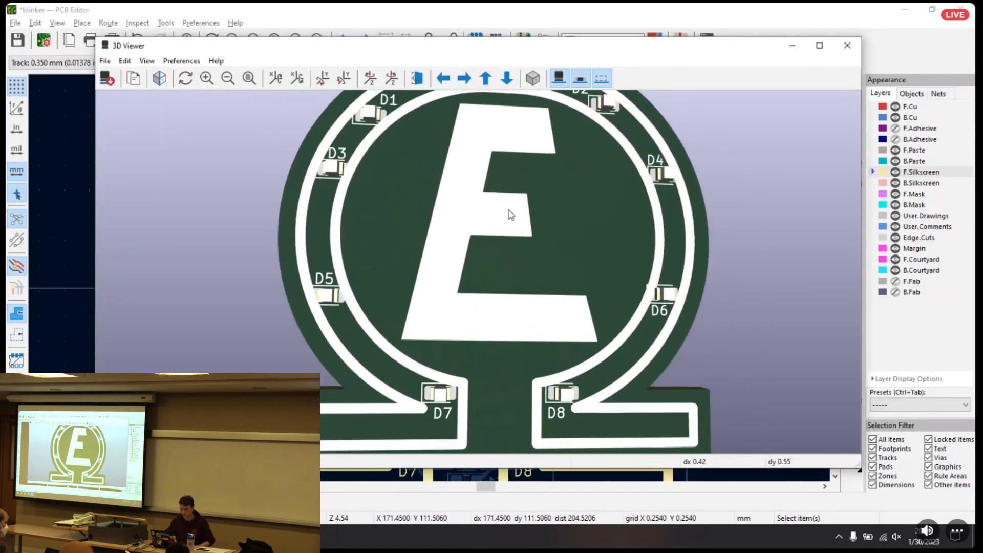
left_click_drag(305, 204, 748, 376)
left_click_drag(687, 369, 629, 140)
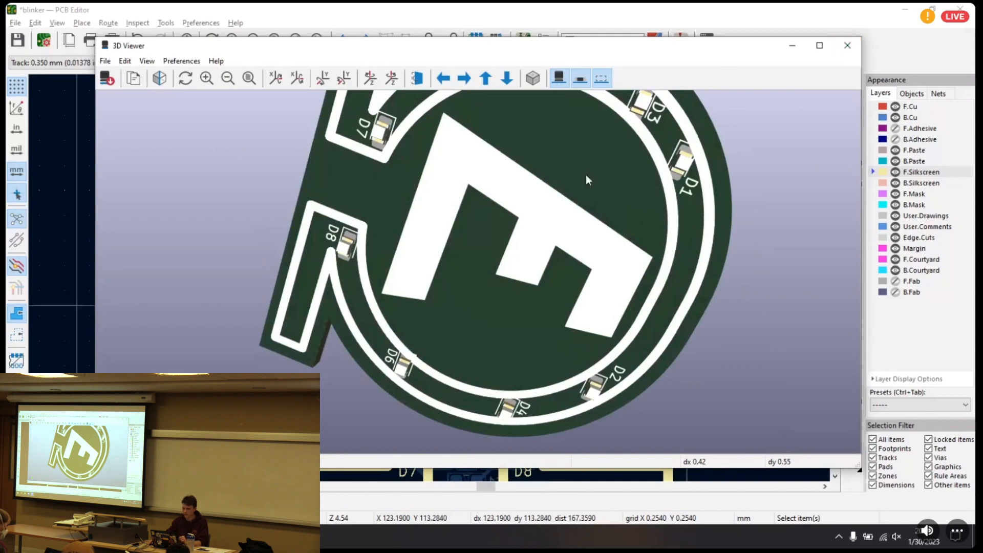
left_click_drag(486, 191, 557, 136)
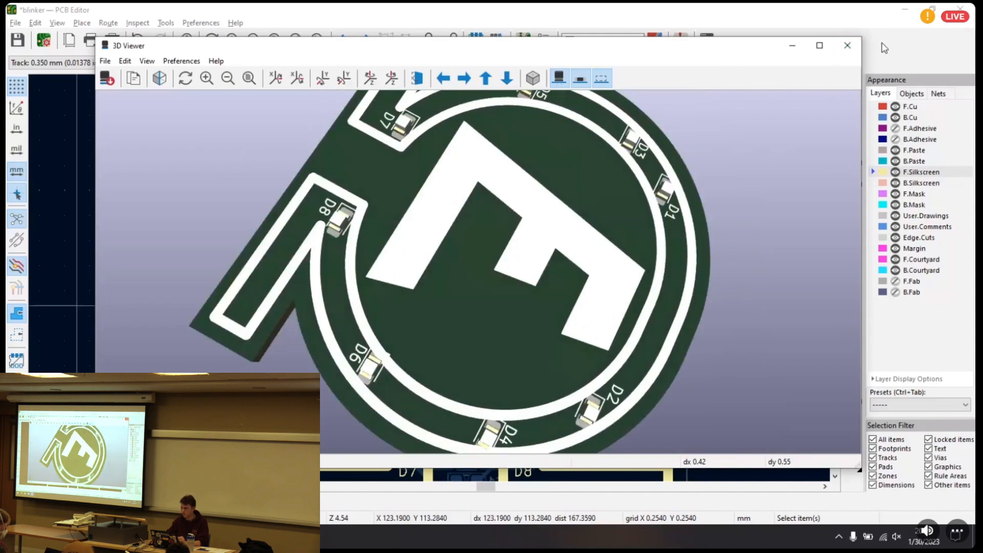
left_click(847, 45)
Make B.Cu active and route a straight horizontal track from R2's pad 1 to the point directly below D2's pad 2
middle_click_drag(563, 201, 560, 162)
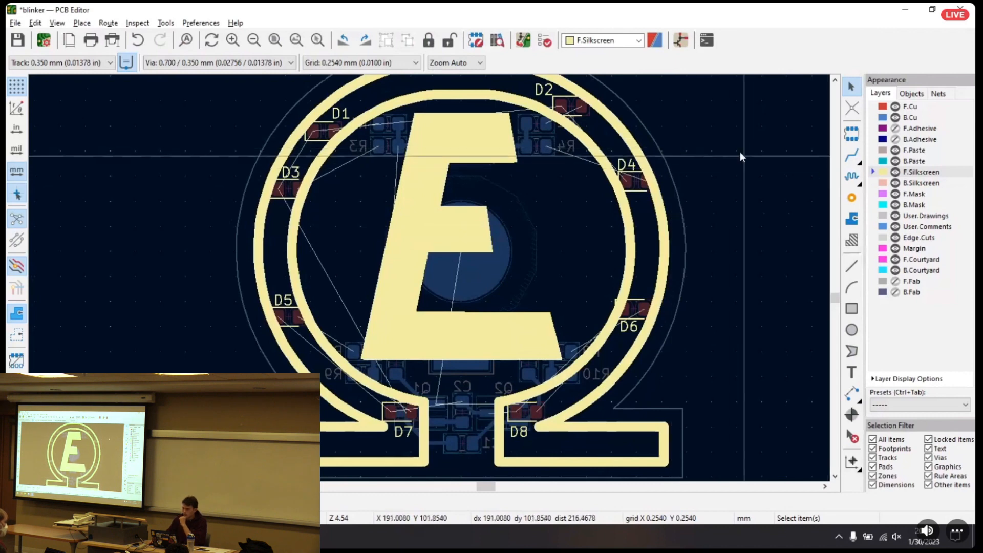
middle_click_drag(740, 153, 743, 179)
left_click(914, 118)
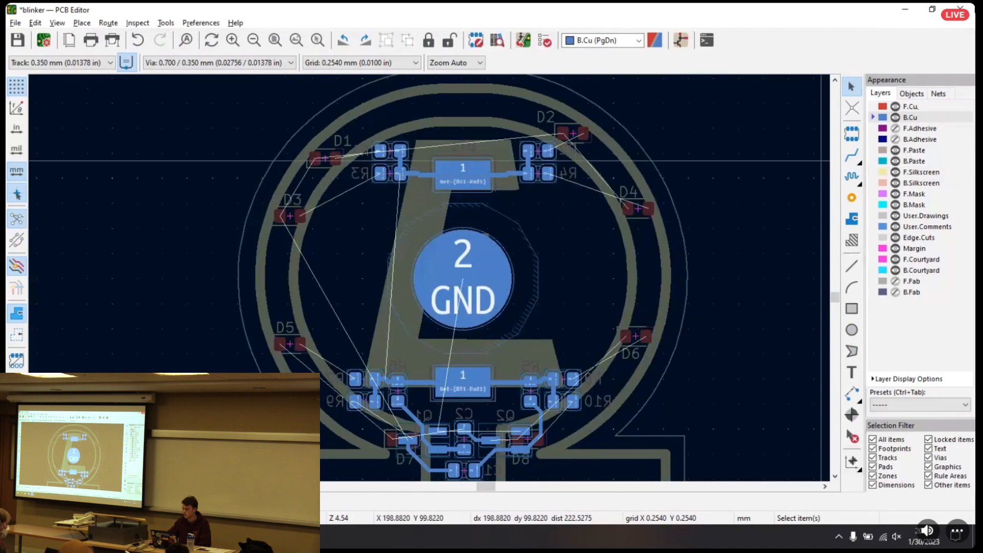
left_click(852, 155)
scroll(548, 151, "up", 6)
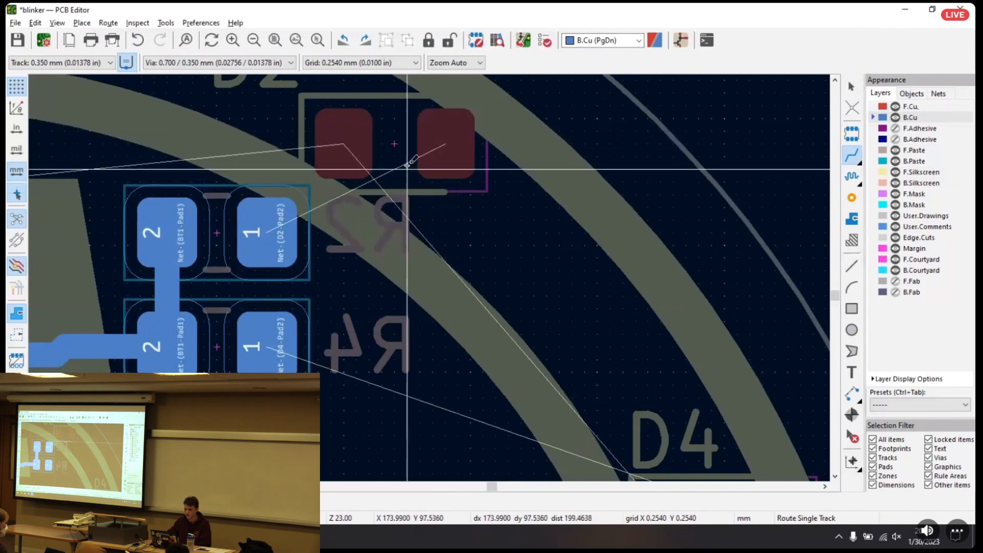
left_click(259, 229)
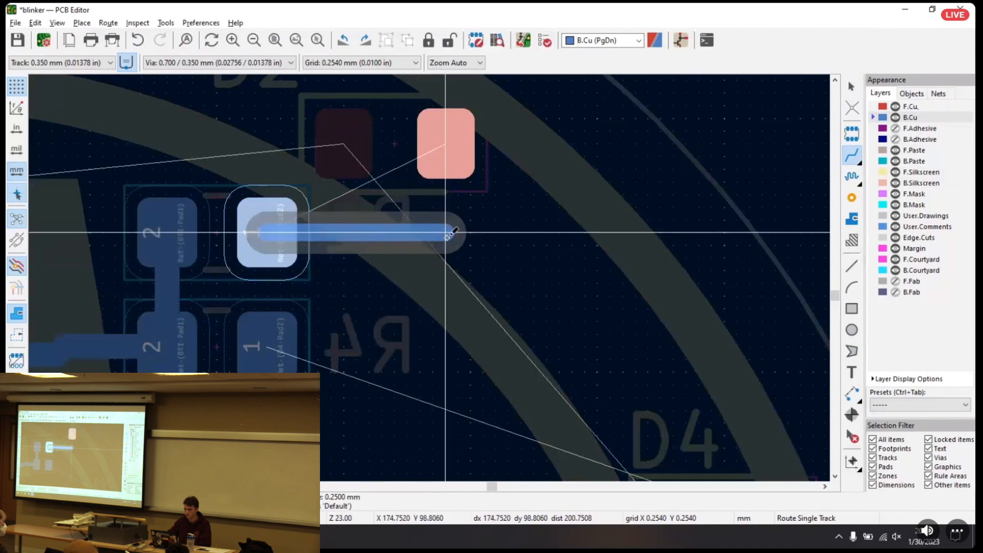
left_click(447, 233)
key("Escape")
key("Escape")
Place a via at the free end of the R2 track, directly below D2's pad 2
left_click(852, 197)
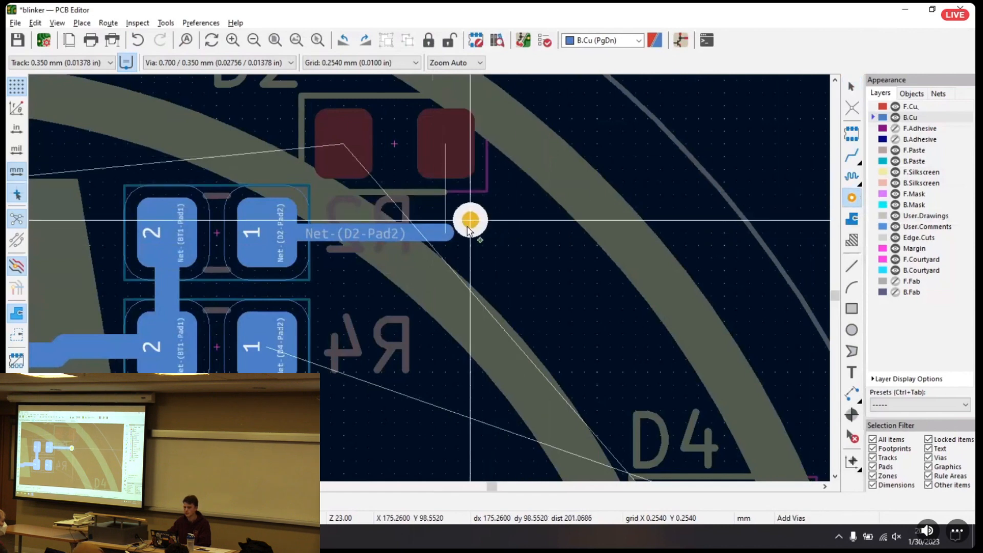
left_click(445, 234)
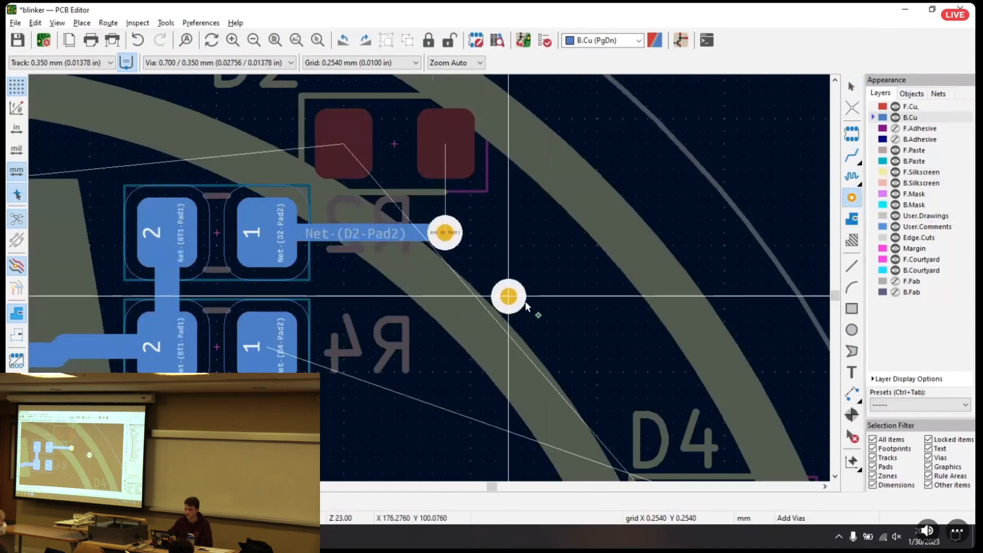
key("Escape")
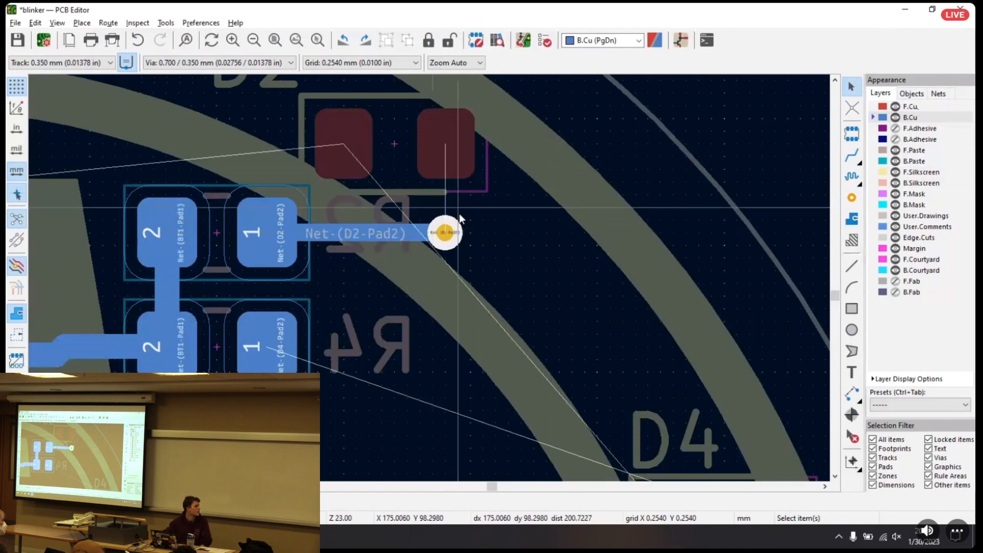
left_click(454, 233)
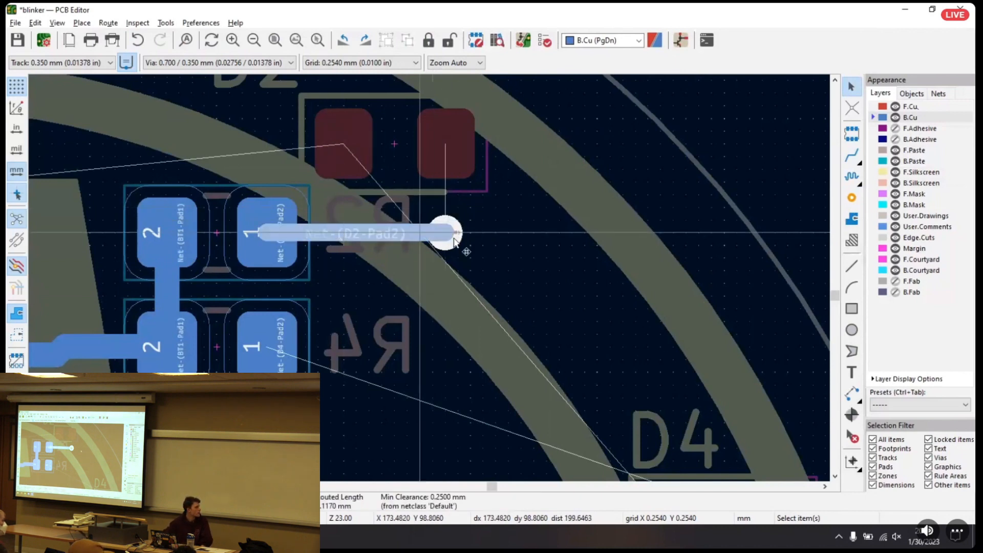
left_click(444, 236)
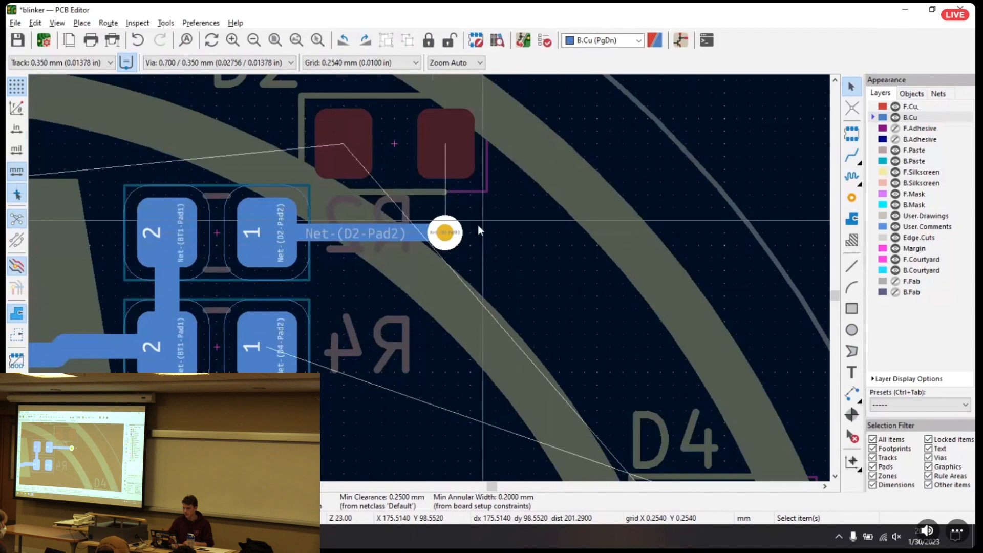
Make F.Cu active and route a vertical track from the via up to D2's pad 2
left_click(917, 108)
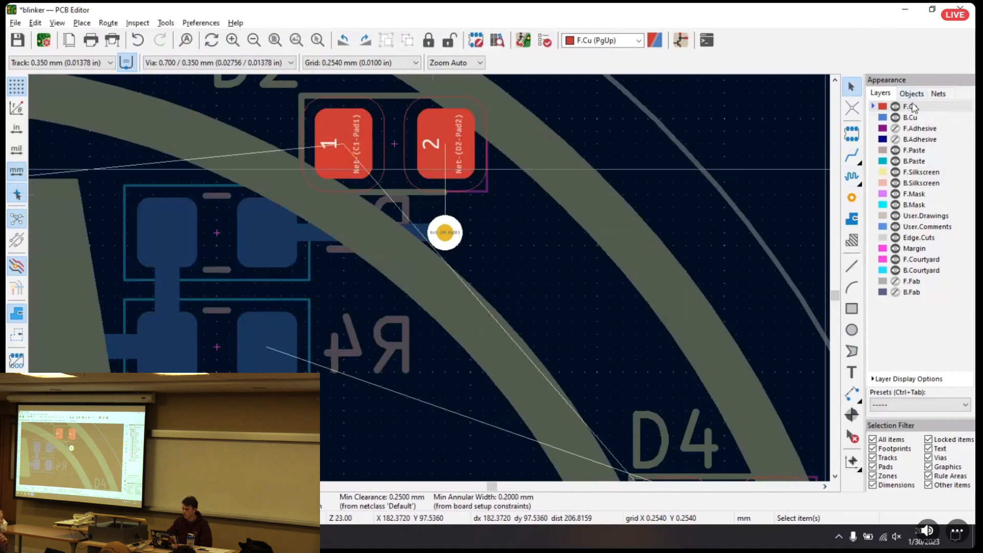
left_click(859, 149)
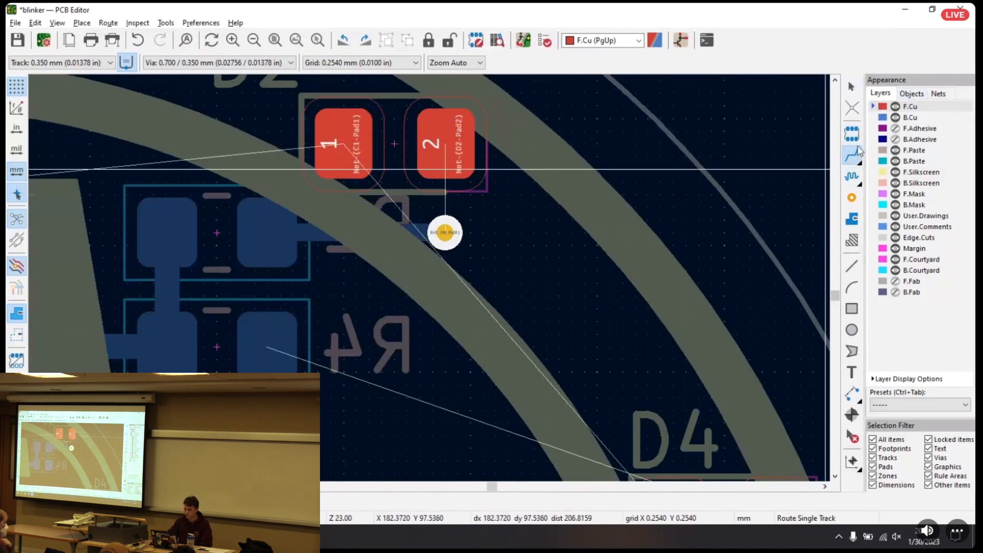
left_click(445, 232)
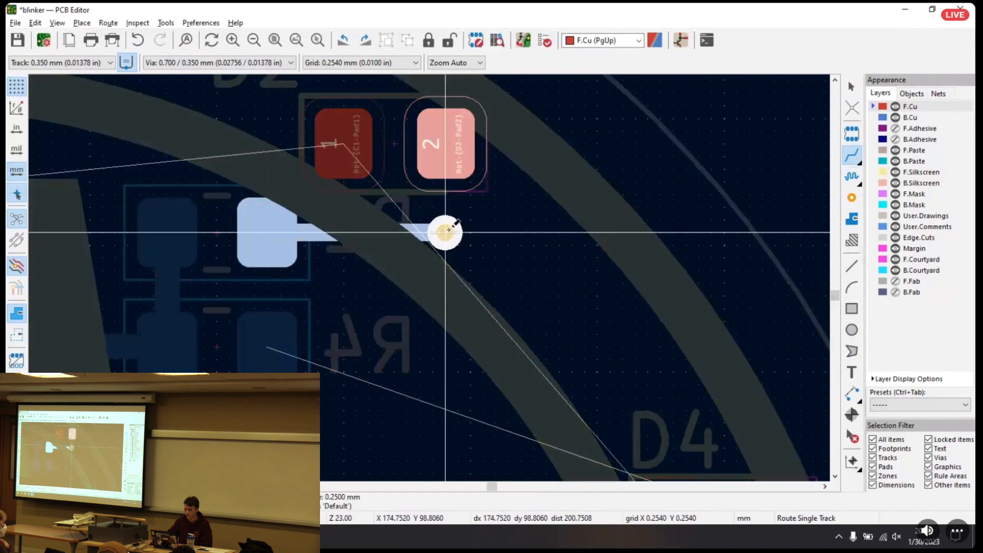
left_click(454, 146)
key("Escape")
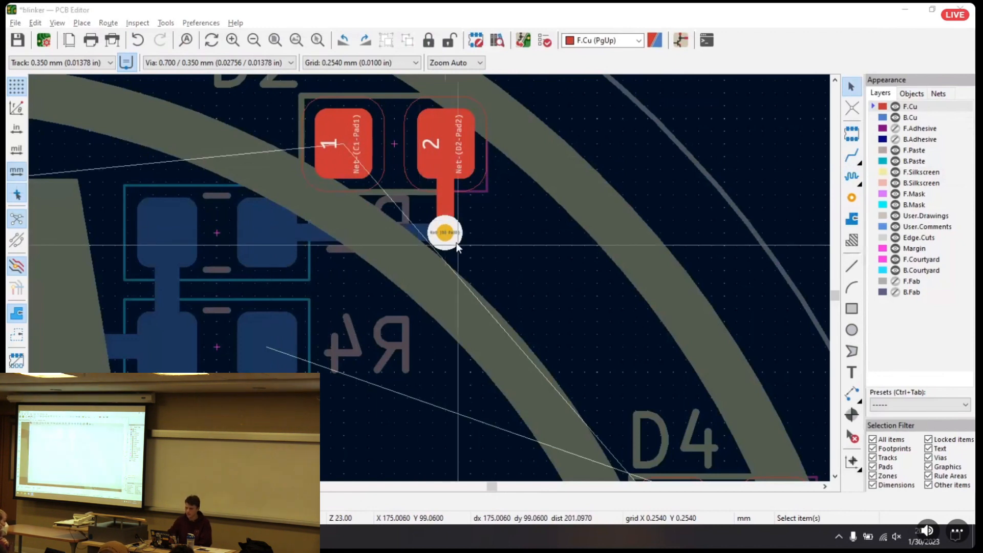
Examine the new via and its front copper track beside LED D2 in the 3D viewer
key("alt+3")
scroll(512, 205, "up", 8)
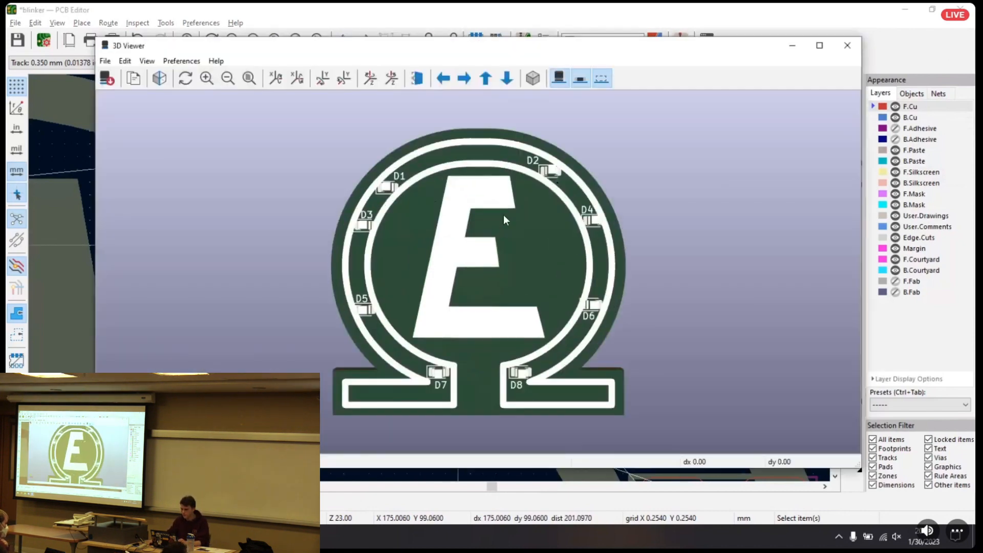
scroll(454, 284, "up", 6)
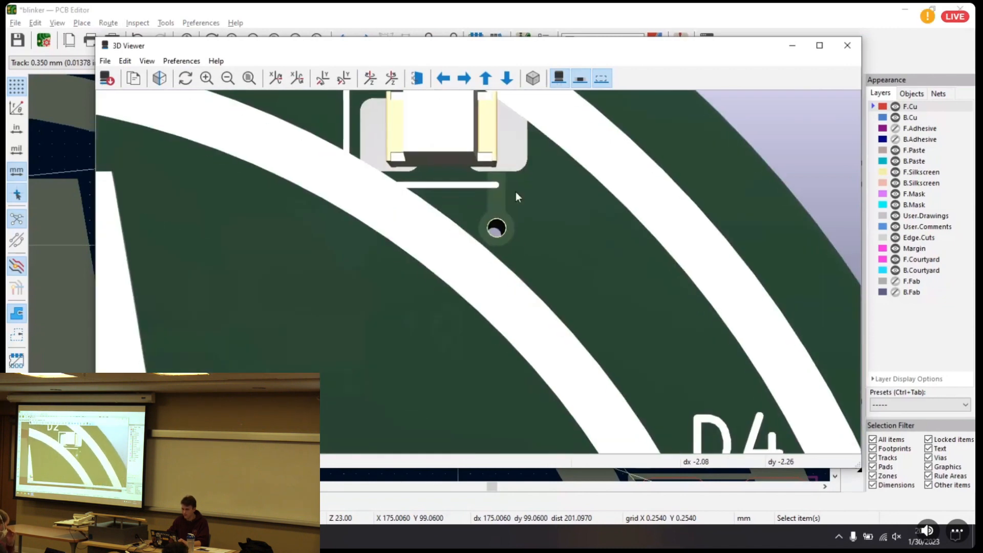
middle_click_drag(515, 191, 508, 247)
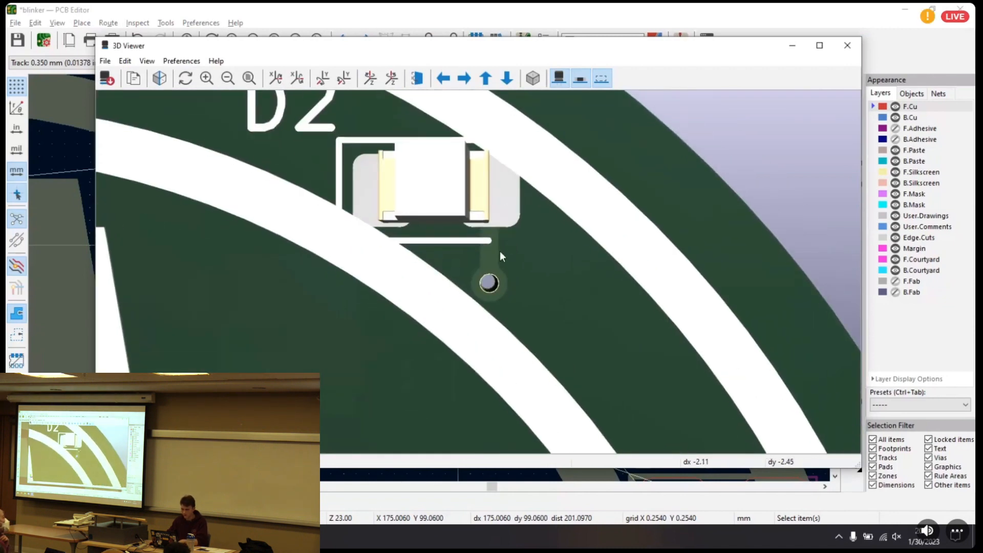
scroll(507, 251, "down", 8)
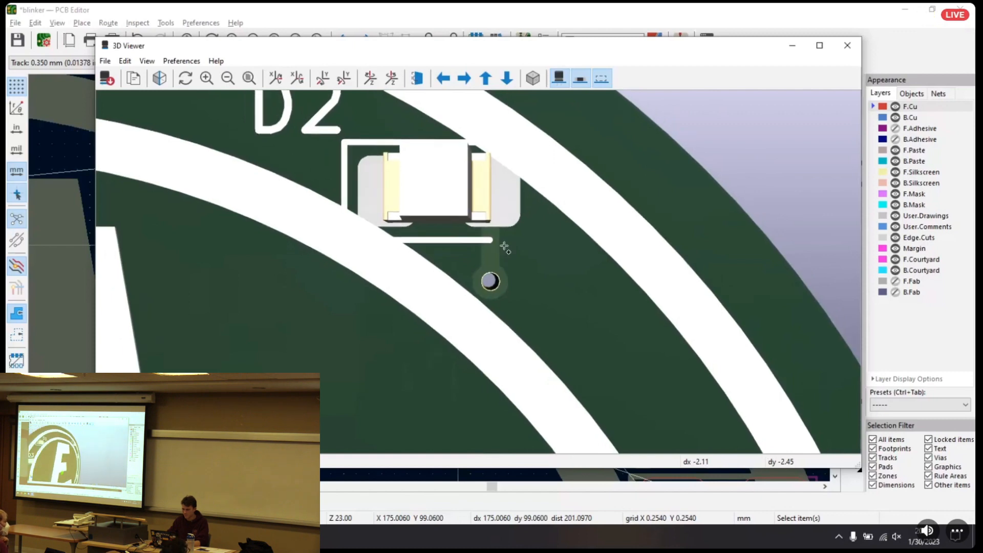
Flip the 3D view to the board's back, examine the via and track at R2, and close the viewer
key("shift+z")
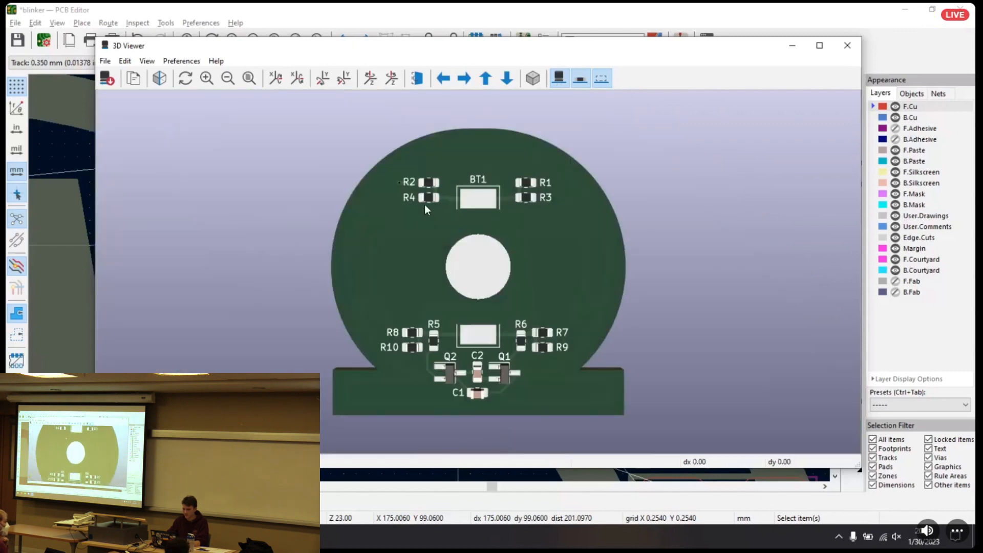
scroll(402, 179, "up", 5)
scroll(405, 194, "up", 3)
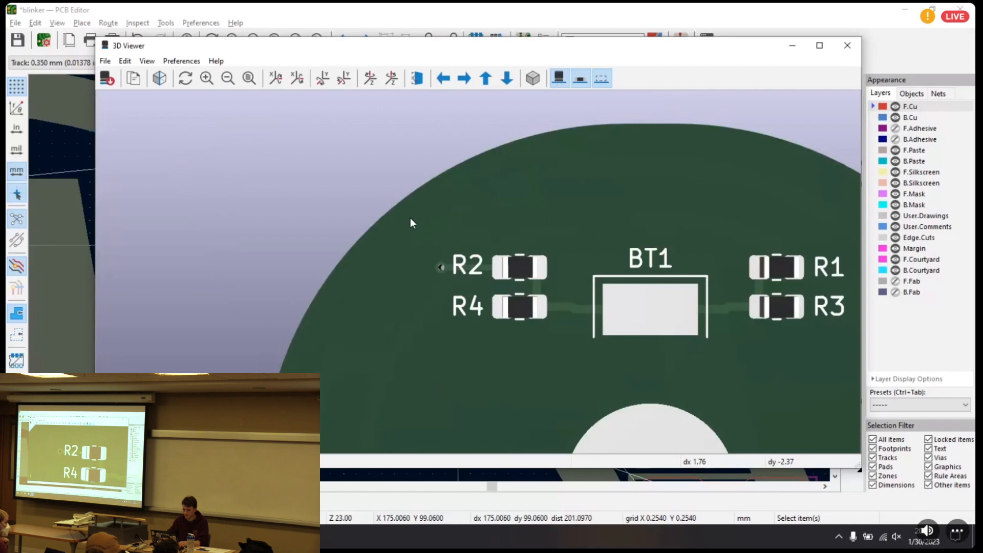
scroll(439, 265, "up", 3)
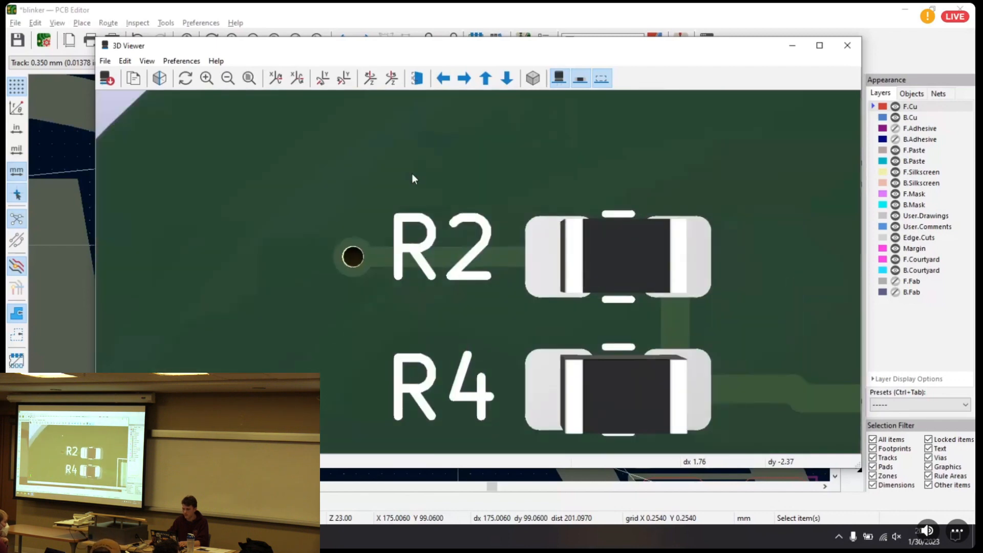
scroll(369, 156, "down", 5)
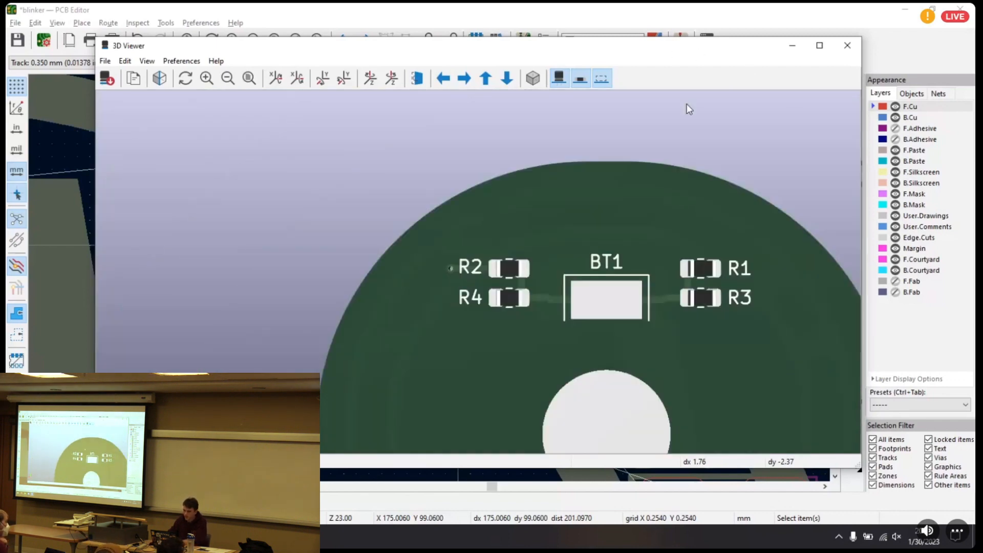
middle_click_drag(465, 262, 623, 247)
left_click_drag(623, 248, 704, 309)
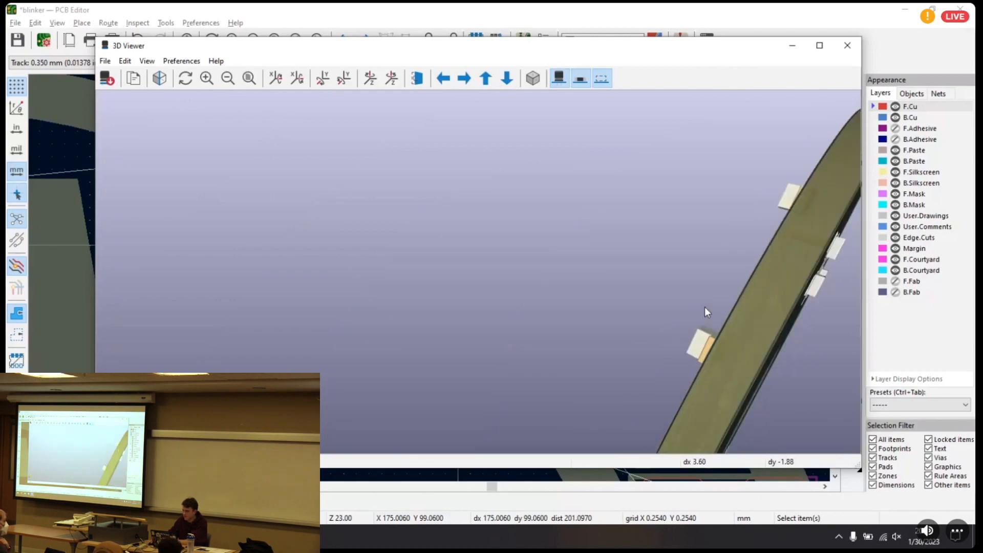
left_click(848, 45)
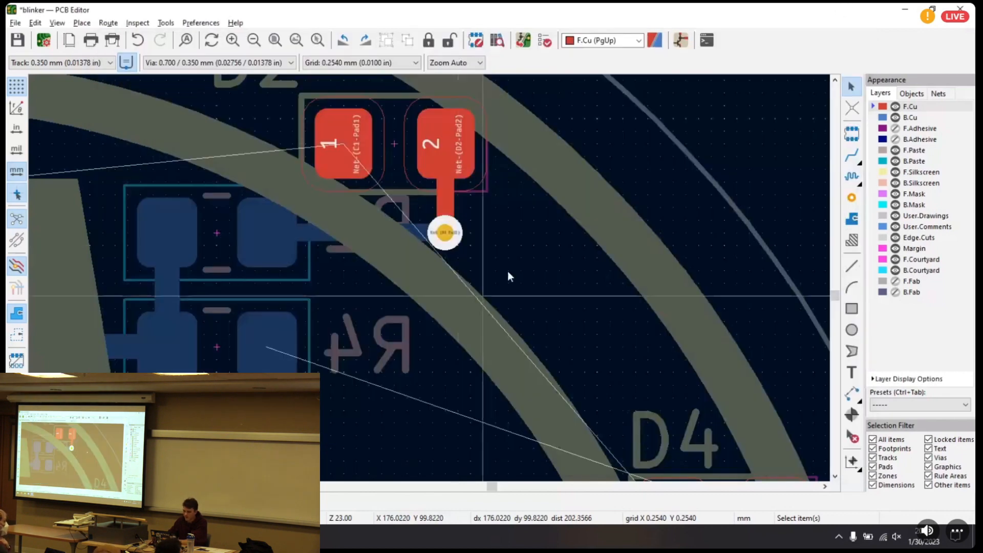
Compare the R2-to-D2 connection on both copper layers by alternating between F.Cu and B.Cu, ending on B.Cu
scroll(429, 278, "down", 3)
middle_click_drag(490, 272, 490, 202)
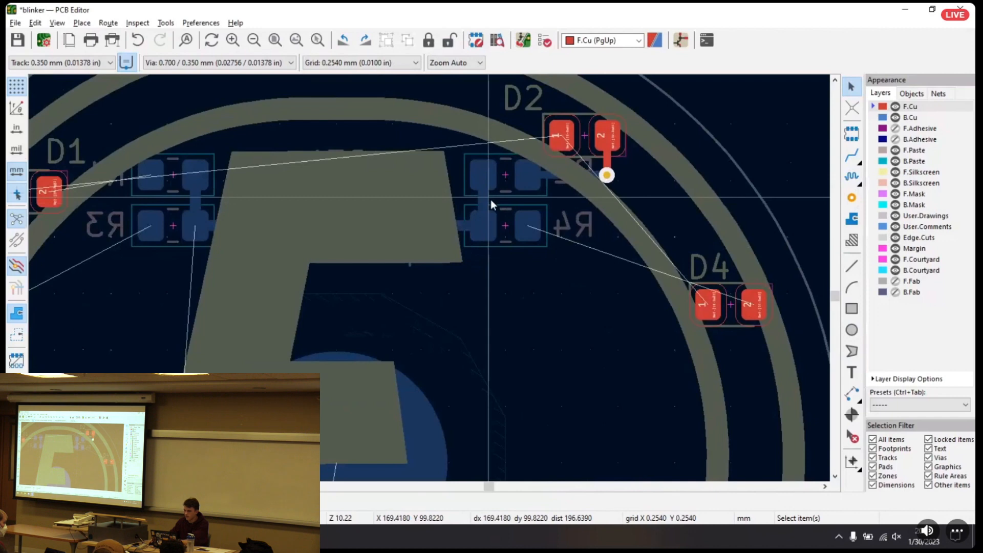
left_click(914, 118)
left_click(911, 108)
left_click(911, 117)
left_click(910, 107)
left_click(910, 116)
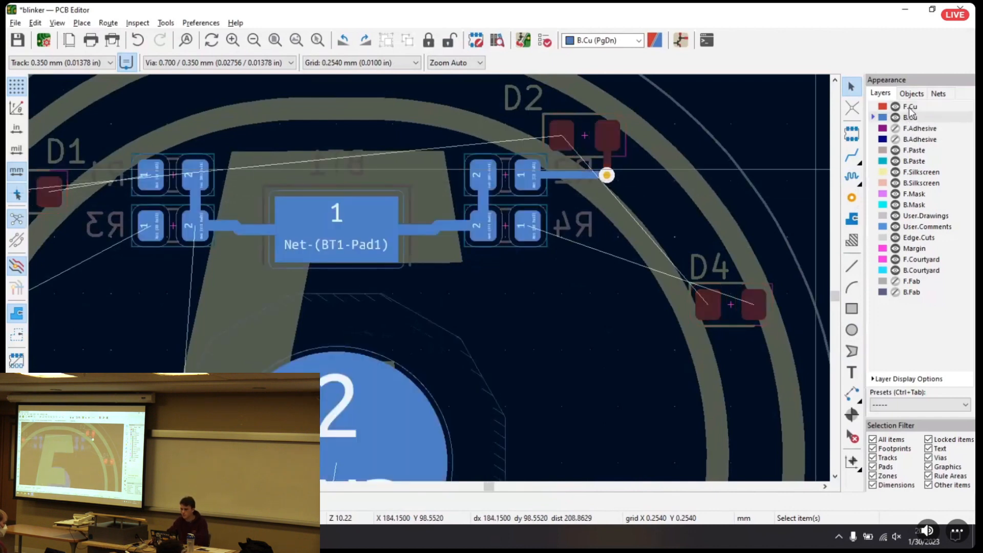
left_click(910, 107)
left_click(910, 117)
left_click(910, 108)
left_click(910, 117)
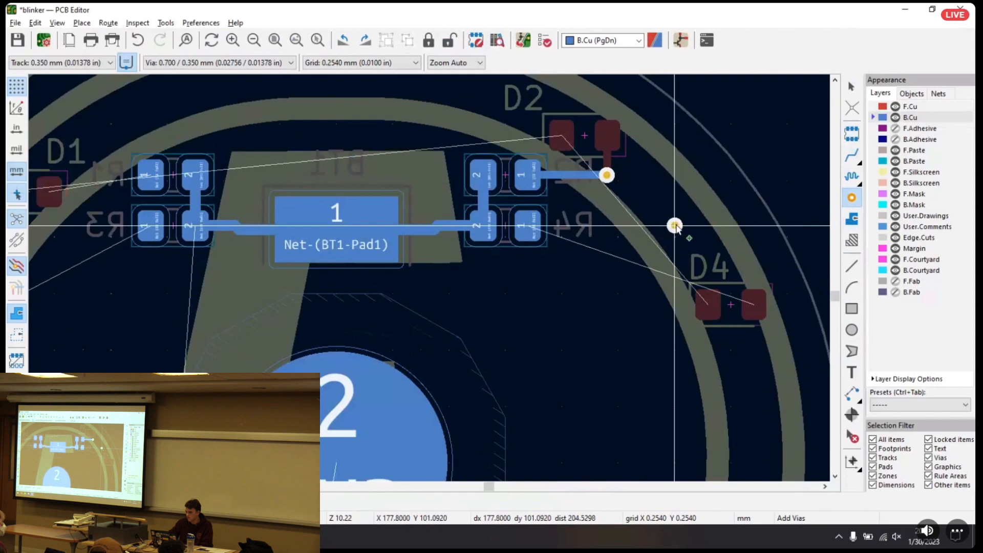
Place a via at X 177.8, Y 101.092 mm, level with R4's pad 1 and above D4
left_click(675, 226)
key("Escape")
Try to route a B.Cu track from R4's pad 1 to the new via above D4
key("x")
left_click(528, 225)
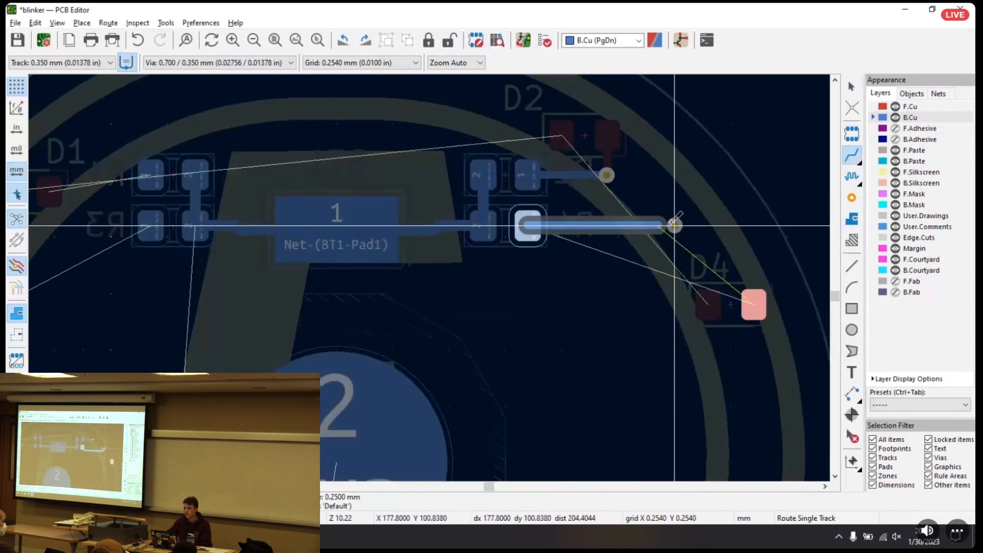
left_click(677, 221)
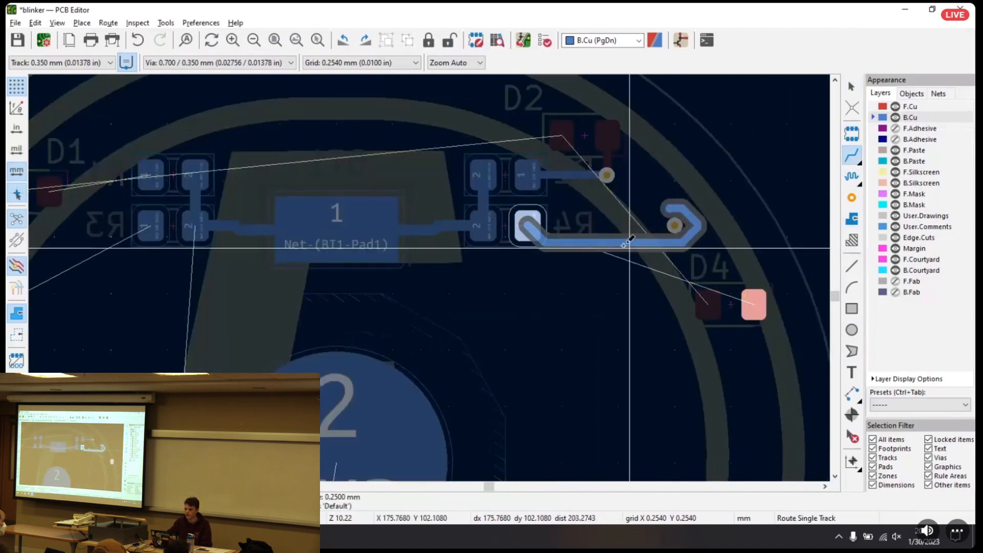
key("Escape")
key("Escape")
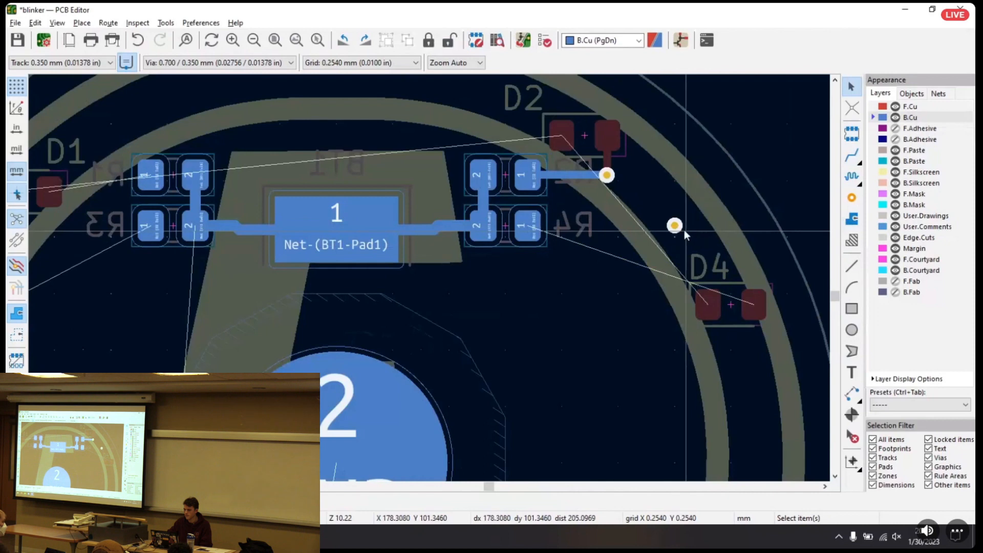
Check the net name on R4's pad 1 and assign the via above D4 to Net-(D4-Pad2)
scroll(541, 238, "up", 10)
middle_click_drag(446, 260, 410, 257)
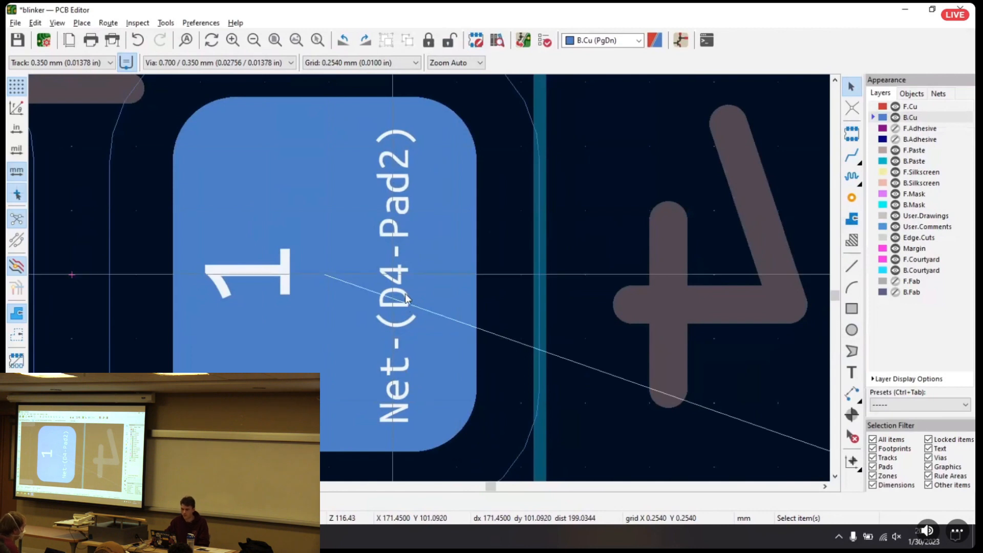
scroll(419, 277, "down", 6)
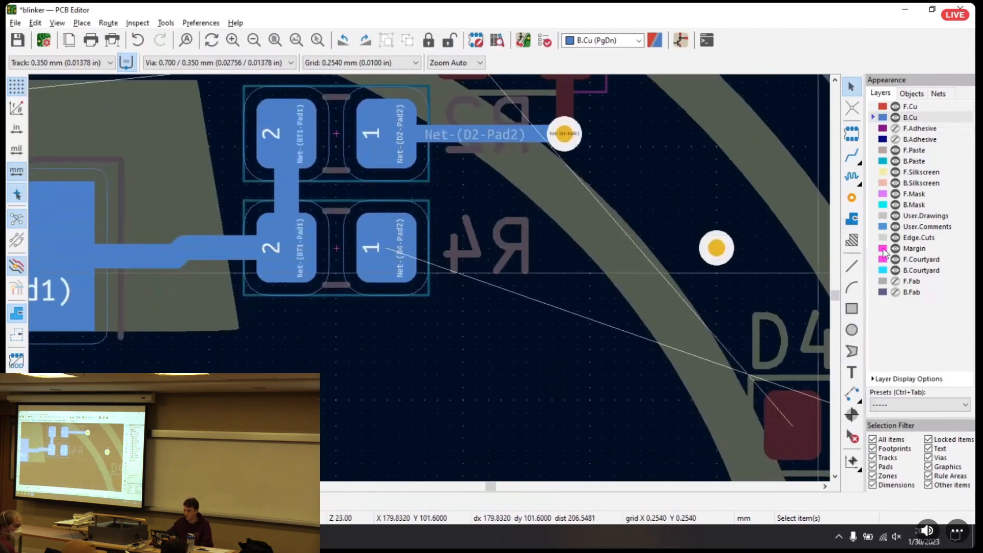
left_click(715, 249)
right_click(721, 248)
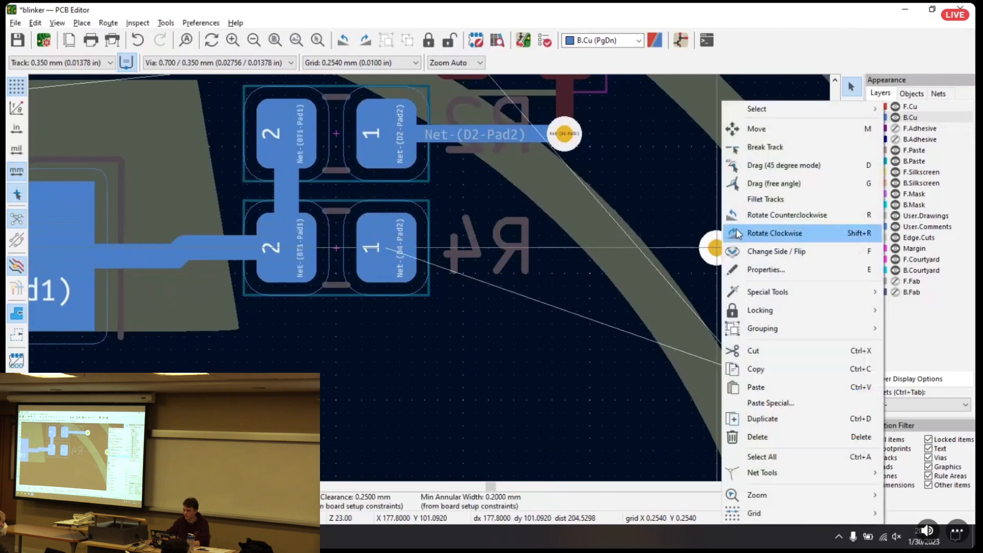
left_click(745, 270)
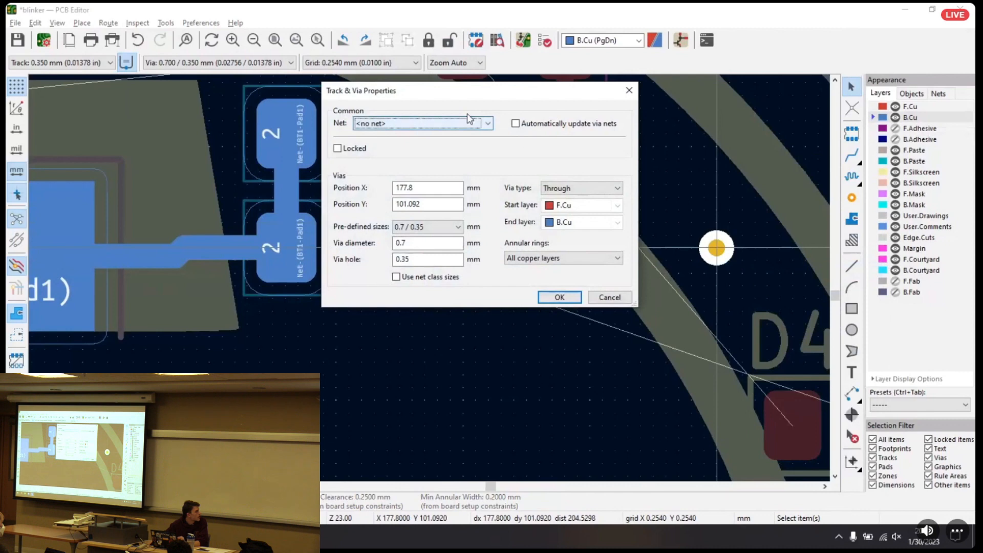
left_click_drag(438, 93, 585, 116)
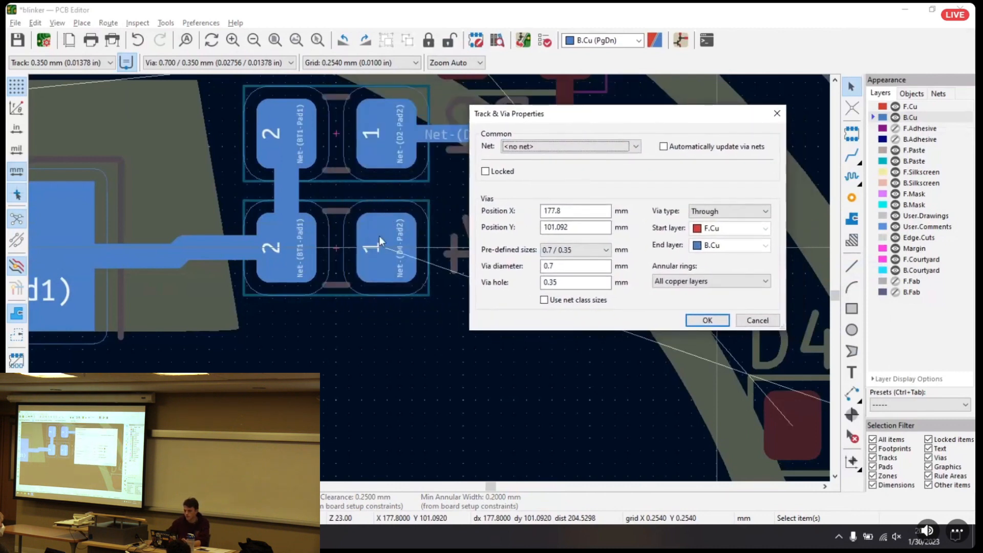
left_click(624, 150)
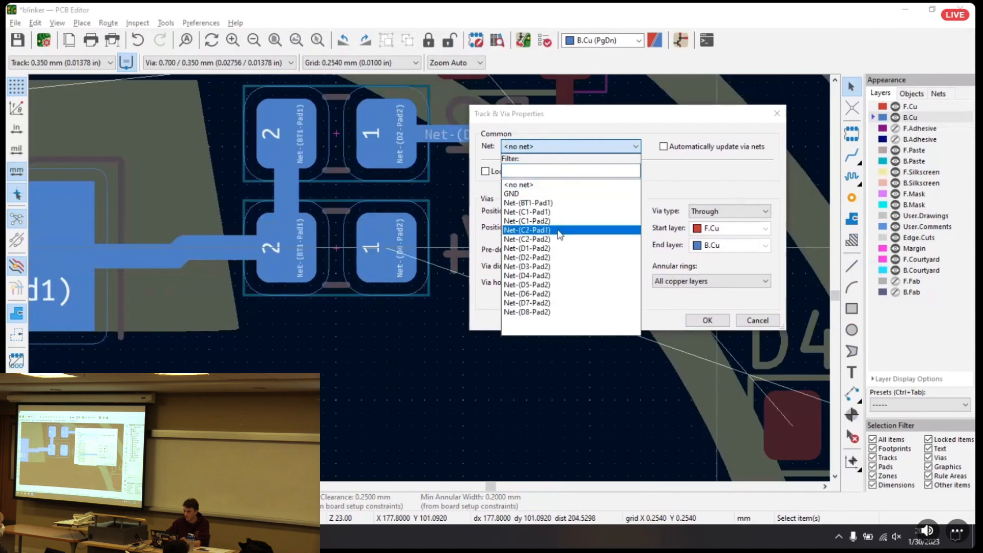
left_click(560, 279)
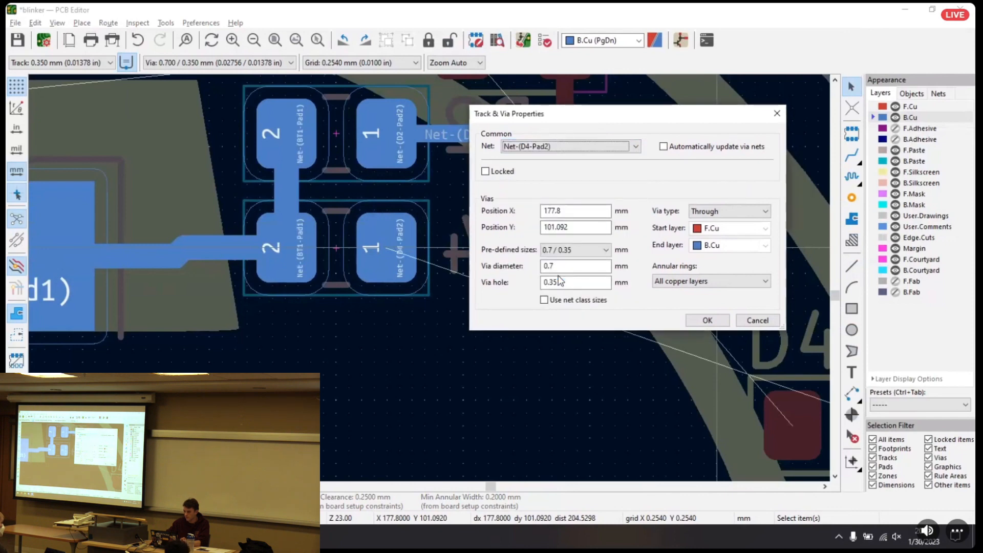
left_click(707, 321)
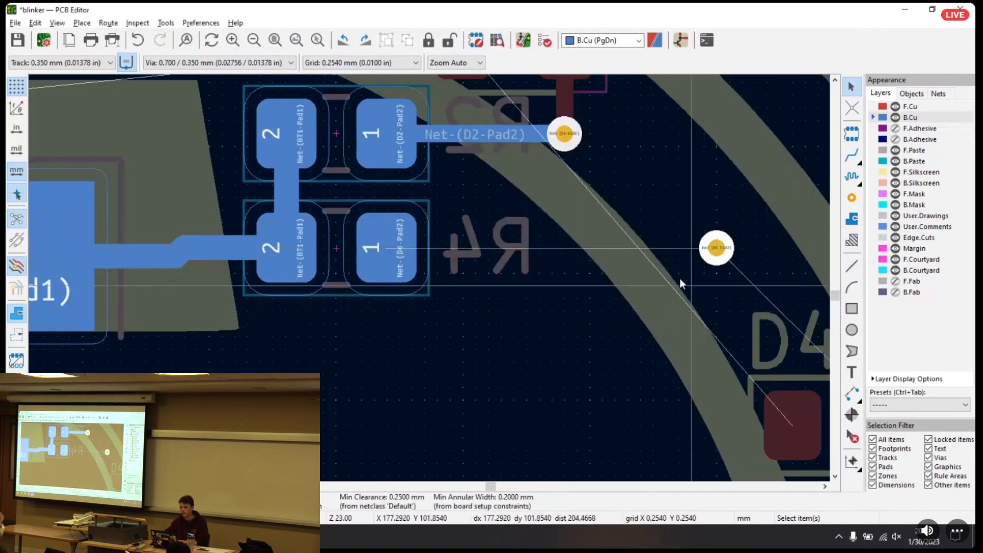
Route a straight B.Cu track from R4's pad 1 to the via above D4, and make F.Cu active
left_click(852, 158)
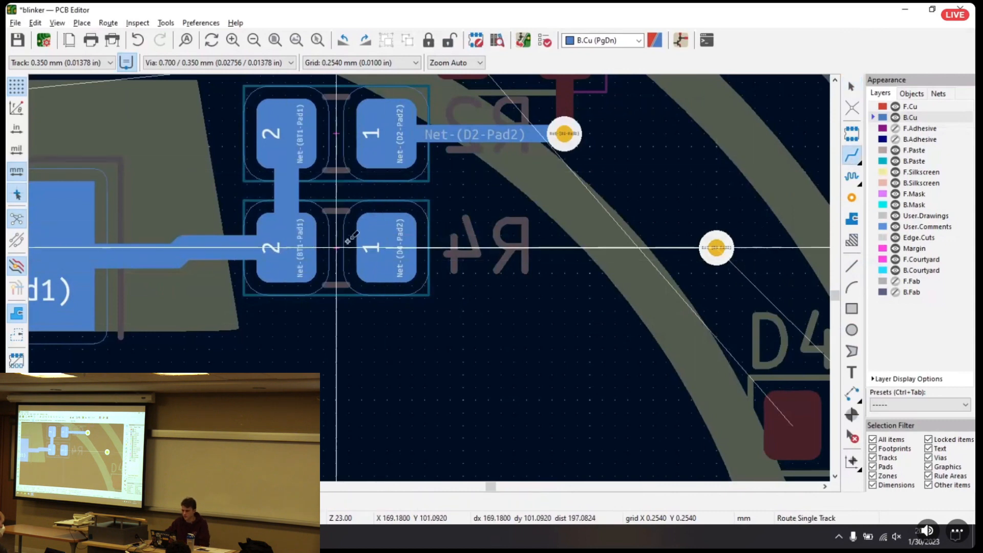
left_click(392, 245)
left_click(717, 248)
middle_click_drag(717, 248, 525, 142)
left_click(907, 107)
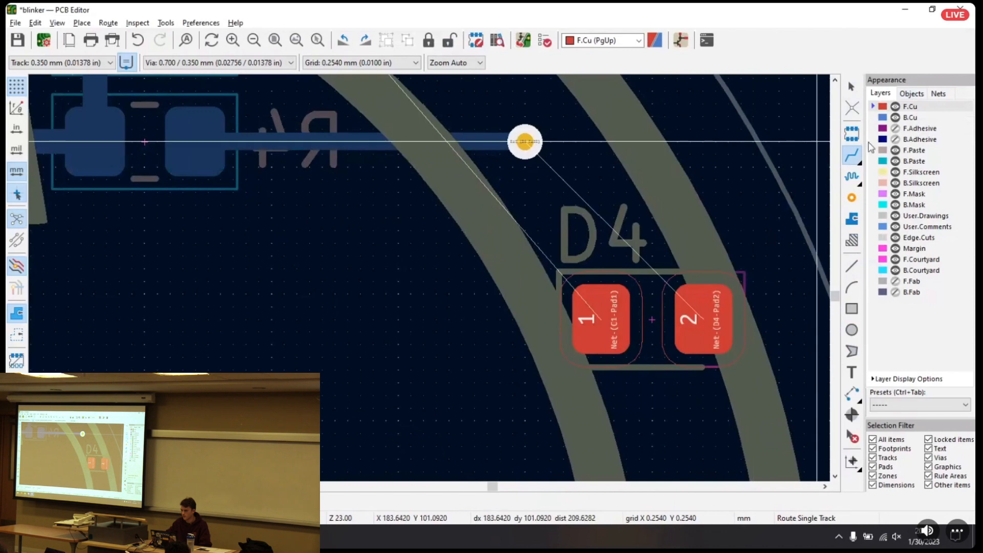
Try a bent F.Cu track from the via to D4's pad 2, adjust it, and undo it
left_click(525, 142)
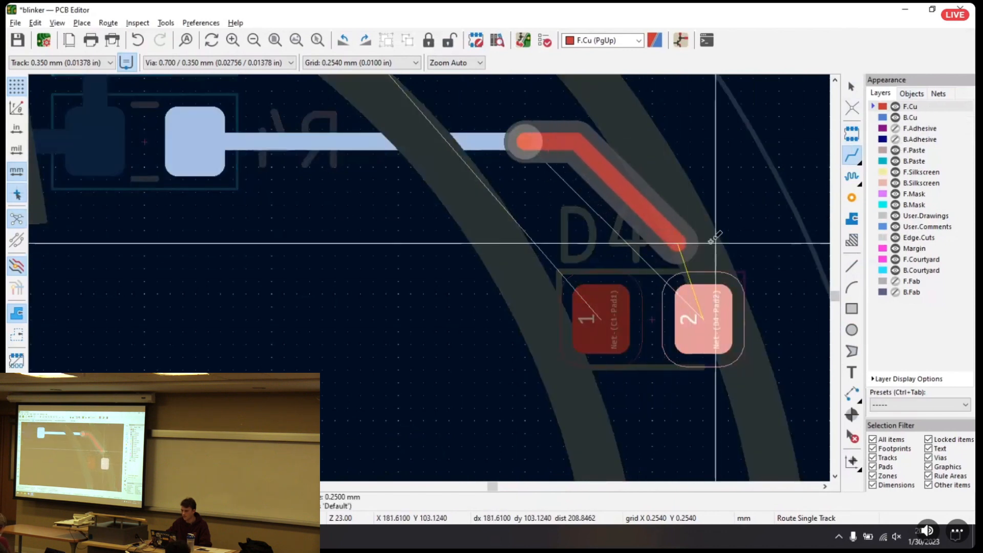
left_click(706, 322)
key("Escape")
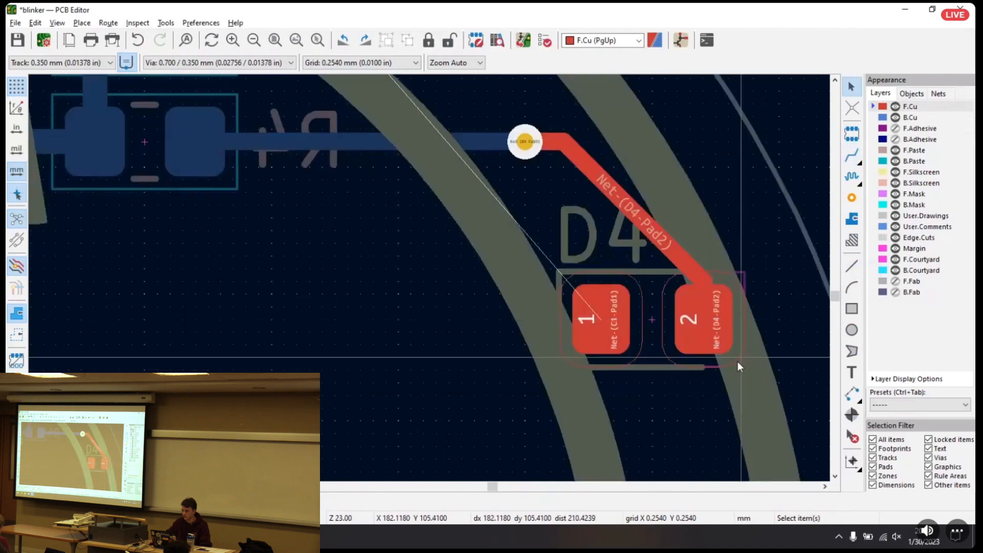
left_click_drag(633, 207, 629, 217)
key("ctrl+z")
key("ctrl+z")
Route a straight diagonal F.Cu track from the via directly to D4's pad 2
key("x")
left_click(525, 141)
left_click(703, 315)
key("Escape")
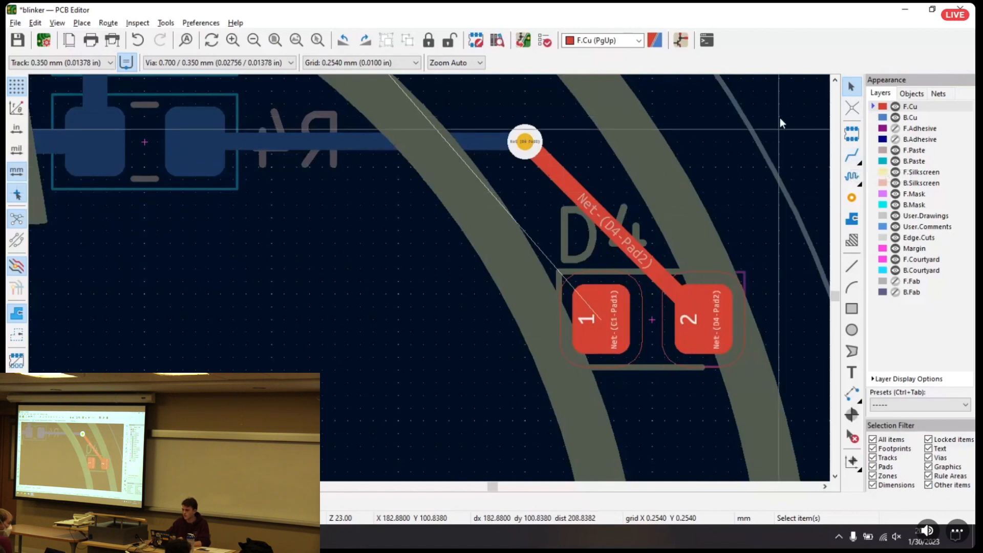
left_click(853, 156)
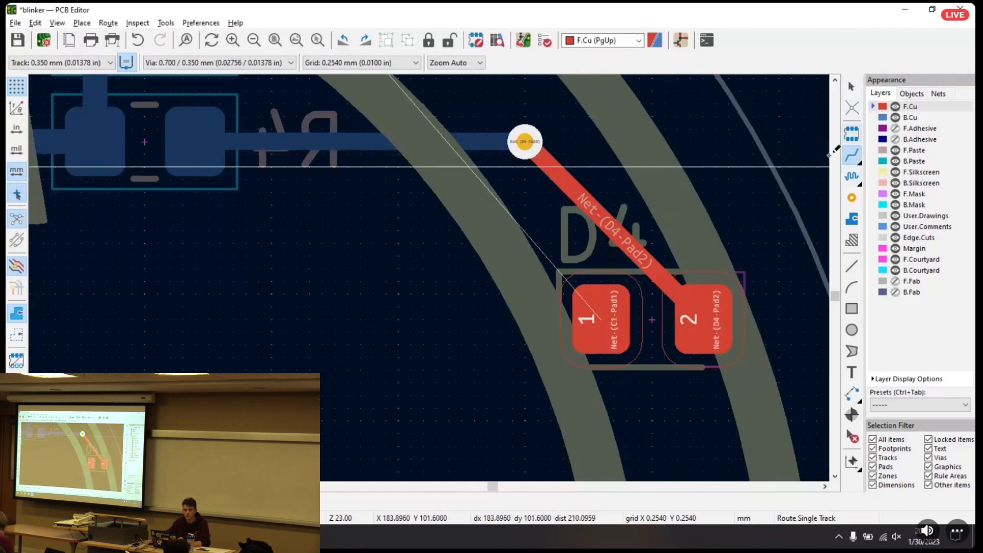
middle_click_drag(634, 153, 605, 136)
scroll(610, 153, "down", 1)
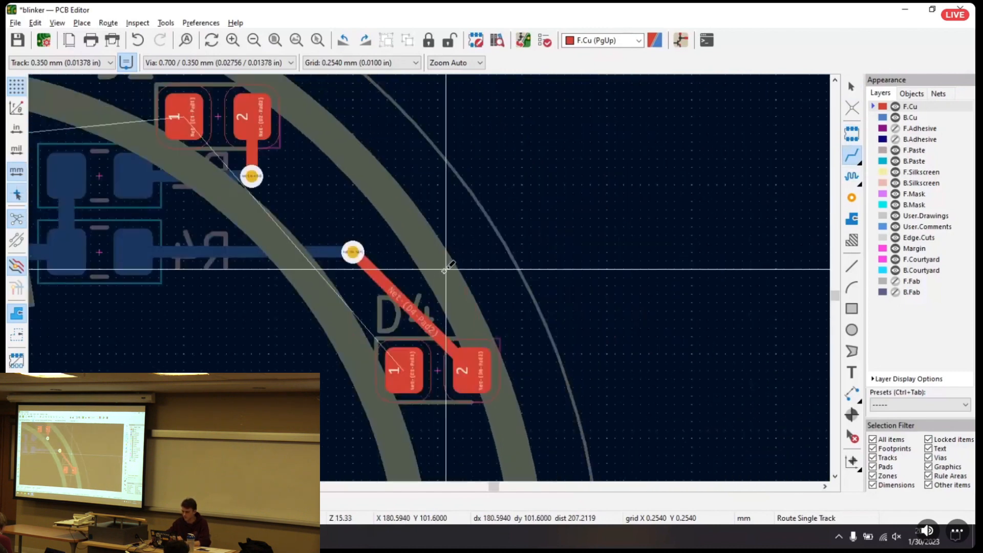
key("Escape")
left_click(434, 375)
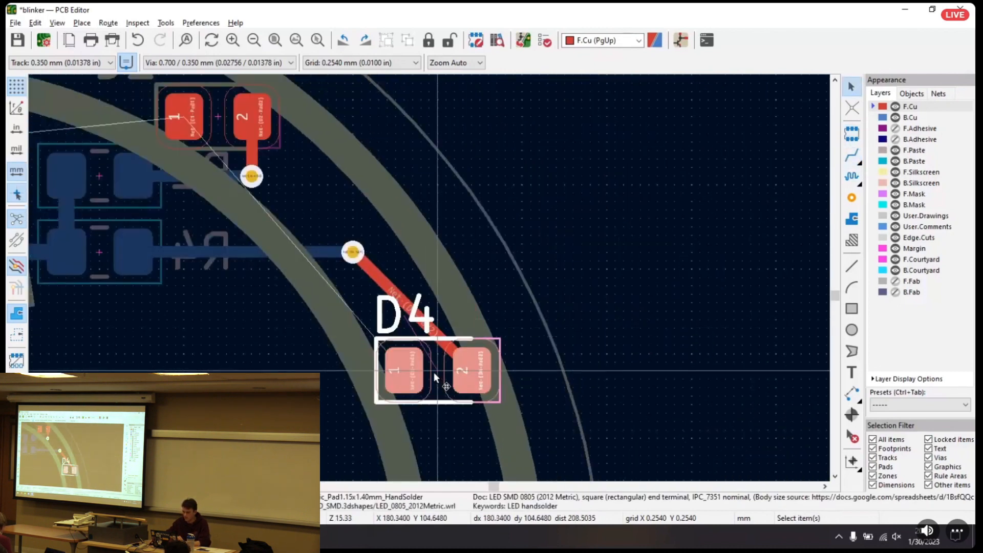
double_click(404, 377)
left_click(527, 485)
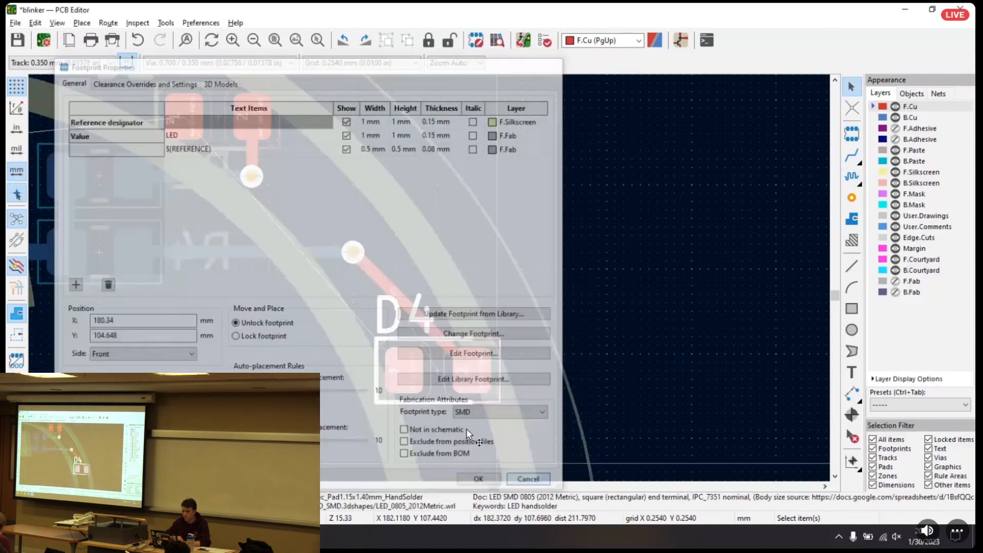
left_click(435, 224)
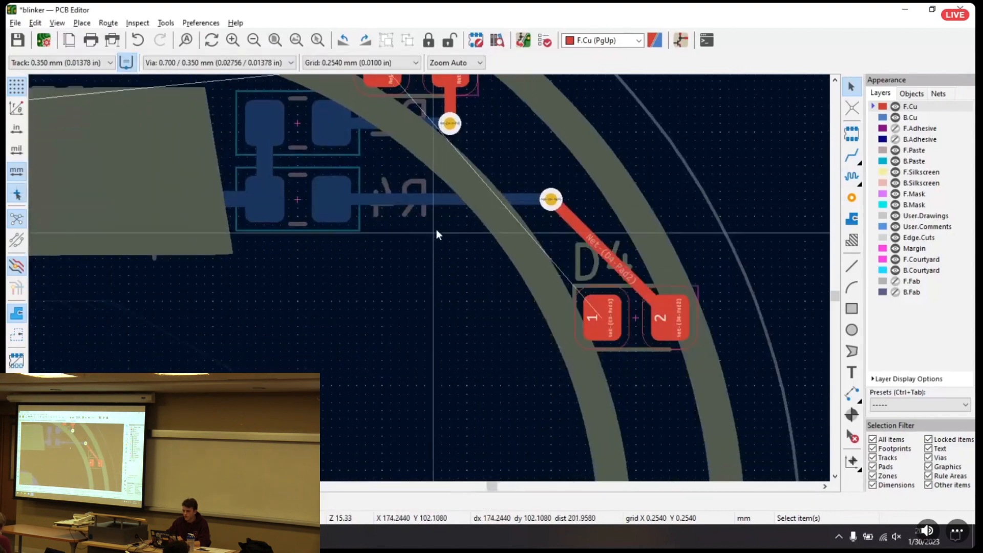
Make B.Cu active, route a short track from R1's pad 1 toward D1, and place a via at its end
left_click(844, 162)
middle_click_drag(353, 213, 747, 247)
middle_click_drag(369, 182, 655, 205)
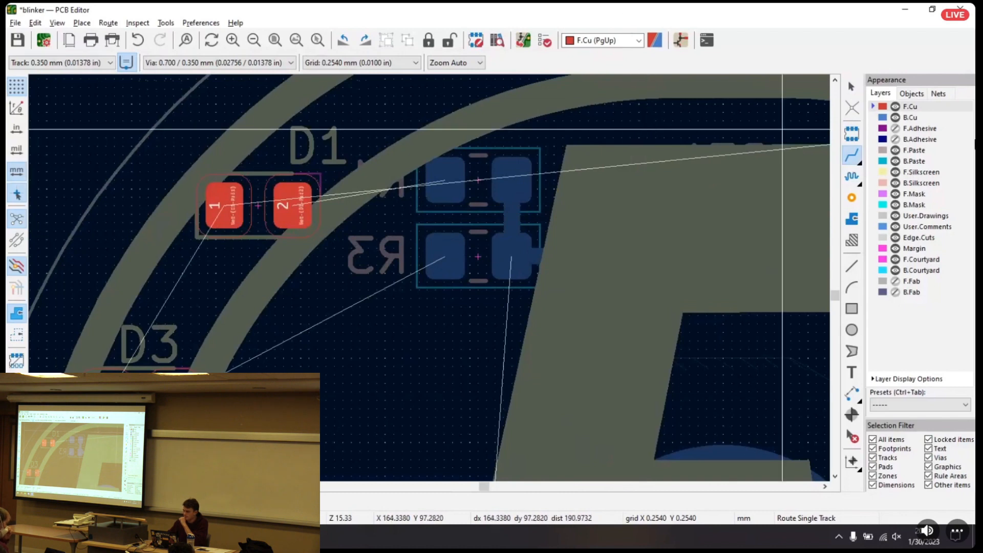
left_click(906, 117)
left_click(446, 180)
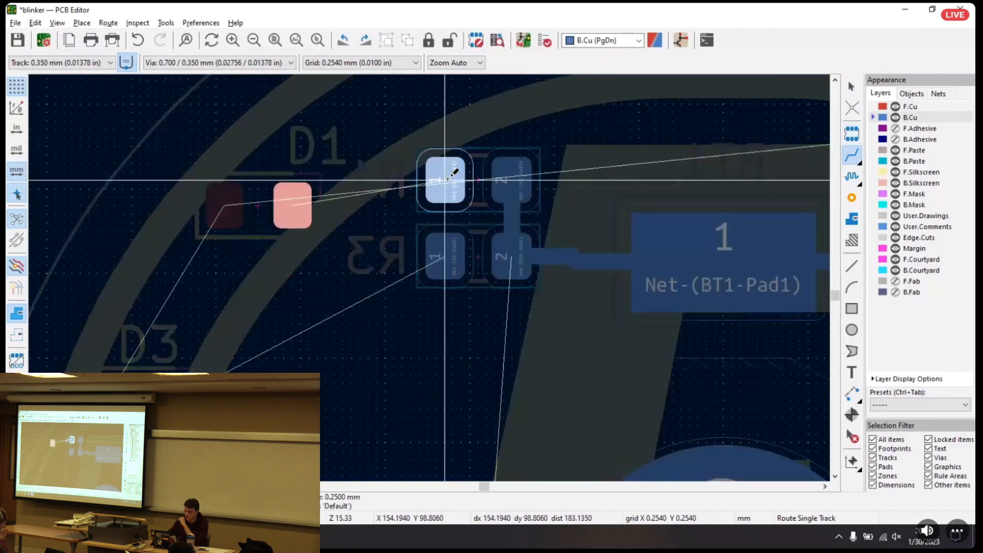
double_click(364, 207)
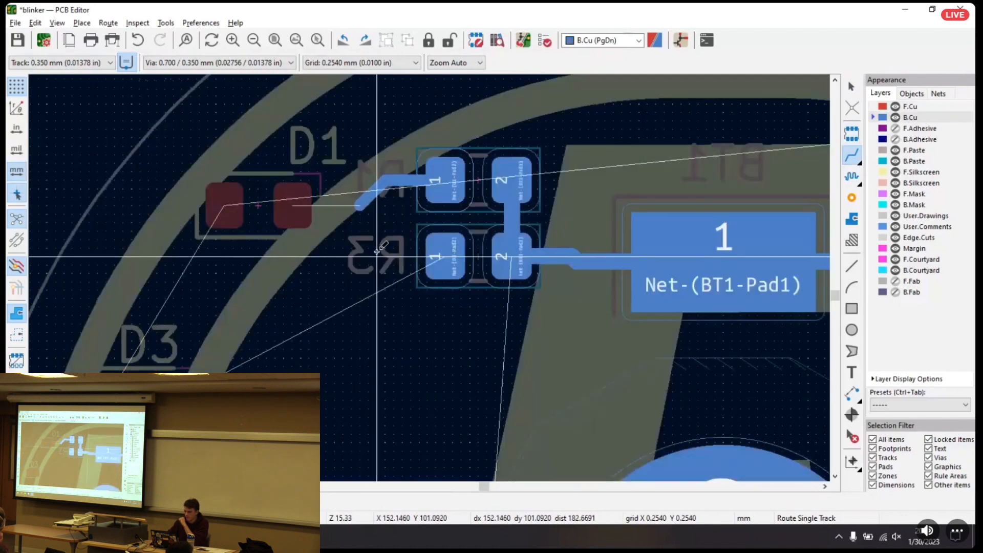
key("ctrl+shift+v")
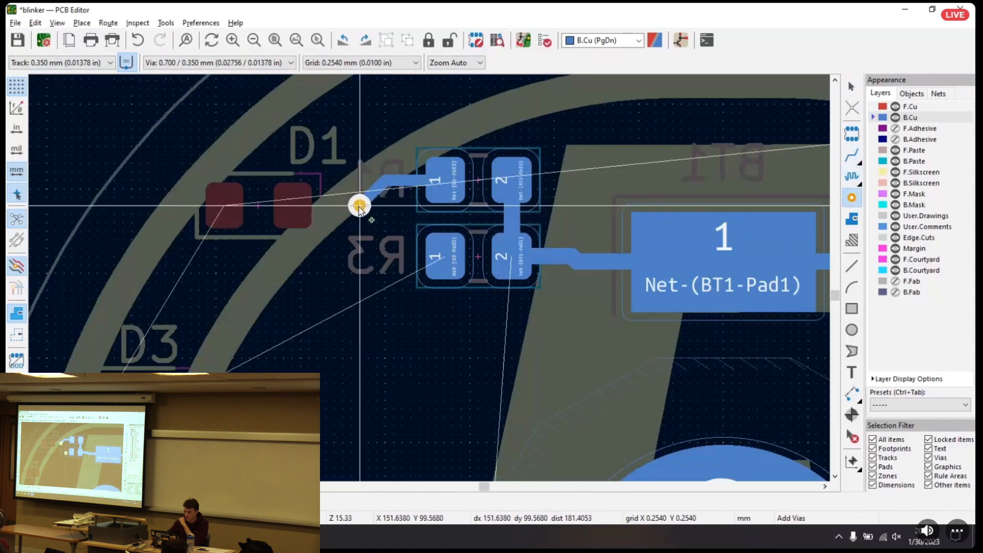
left_click(359, 206)
Make F.Cu active and route a horizontal track from the R1 via to D1's pad 2
left_click(852, 155)
key("Page_Up")
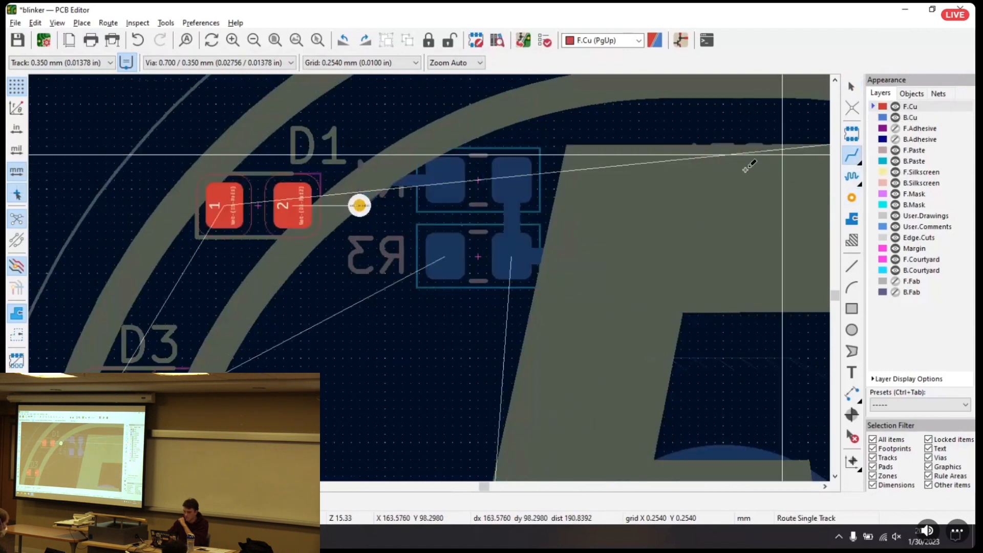
left_click(360, 206)
left_click(293, 205)
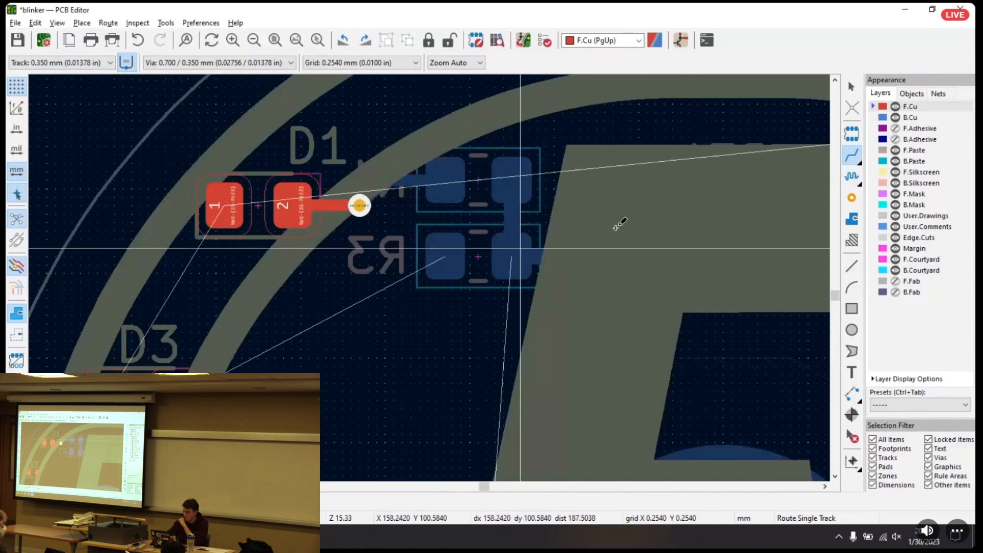
Make B.Cu active, route a diagonal track from R3's pad 1 toward D3, and place a via at its end
left_click(910, 117)
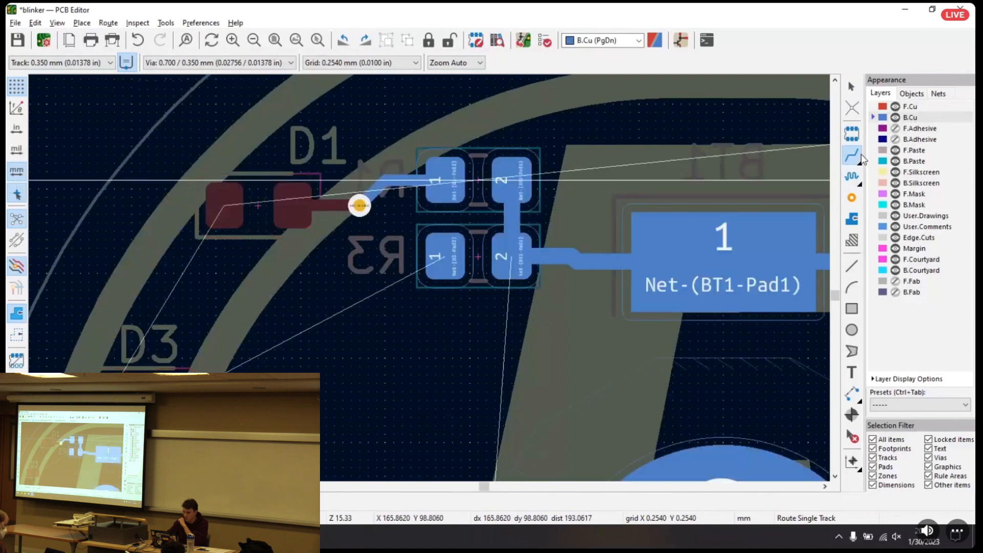
left_click(444, 256)
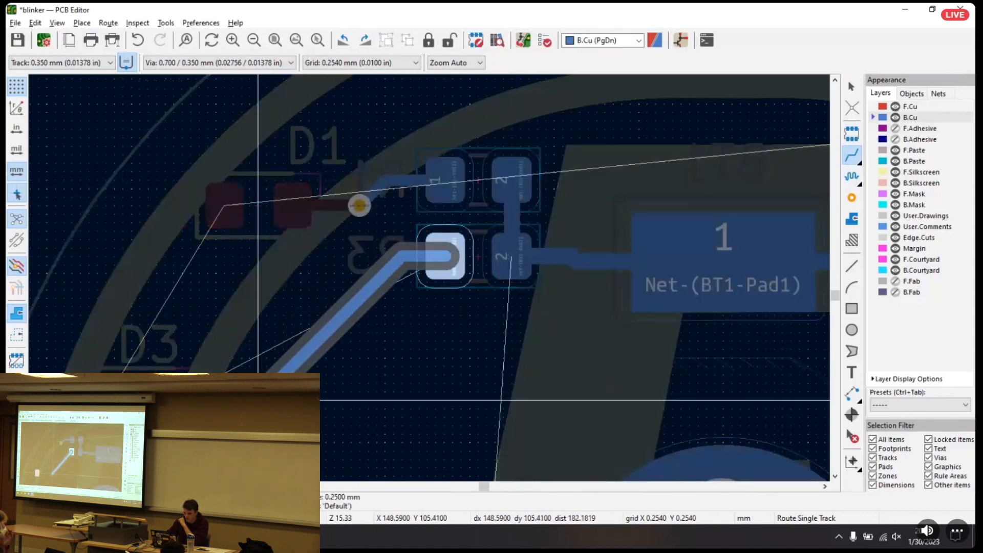
double_click(327, 380)
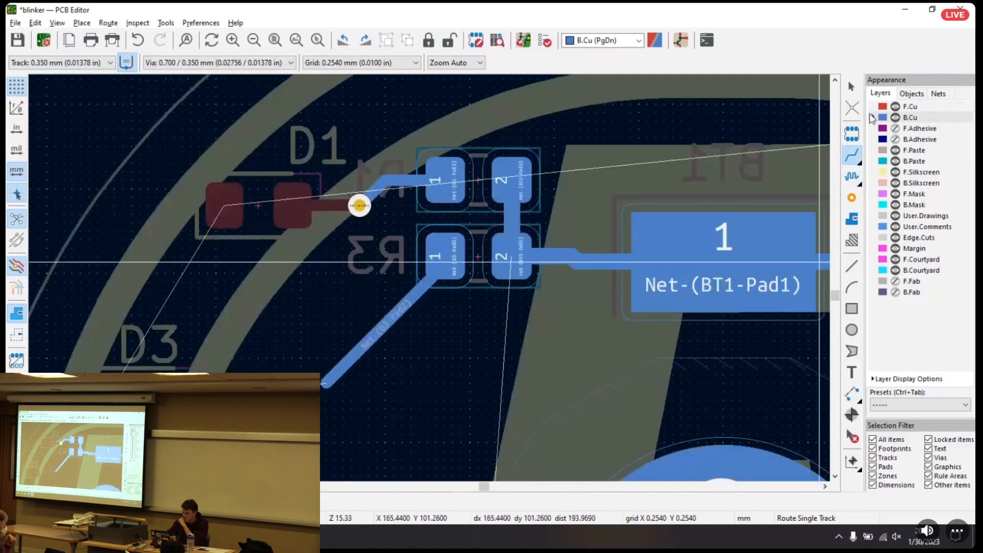
left_click(852, 196)
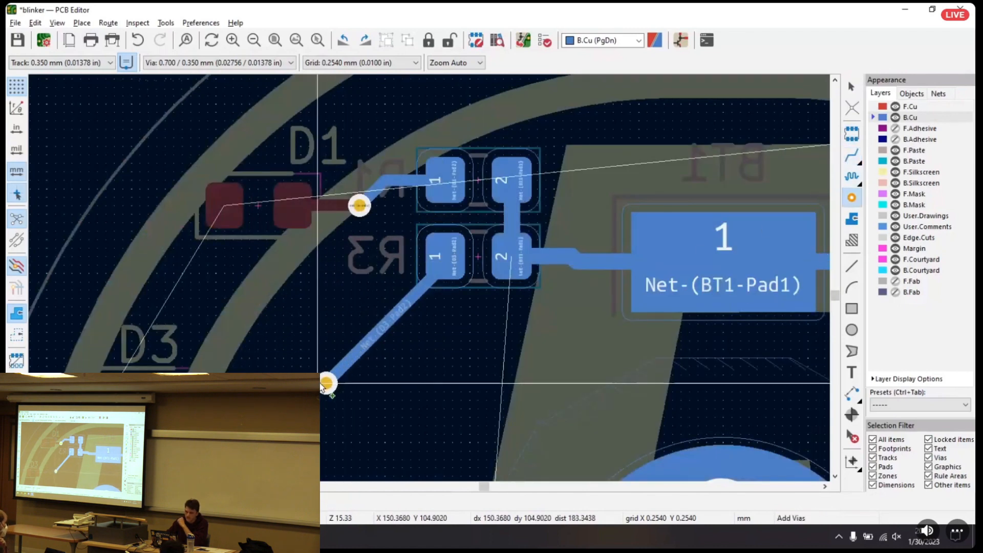
left_click(327, 383)
key("Escape")
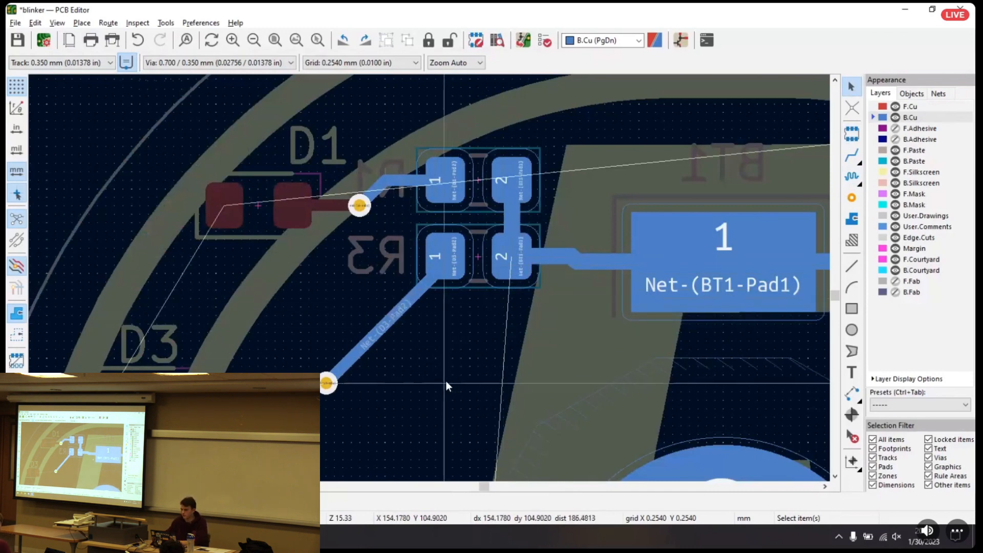
Make F.Cu active and route a track from the R3 via to D3's pad 2
left_click(851, 157)
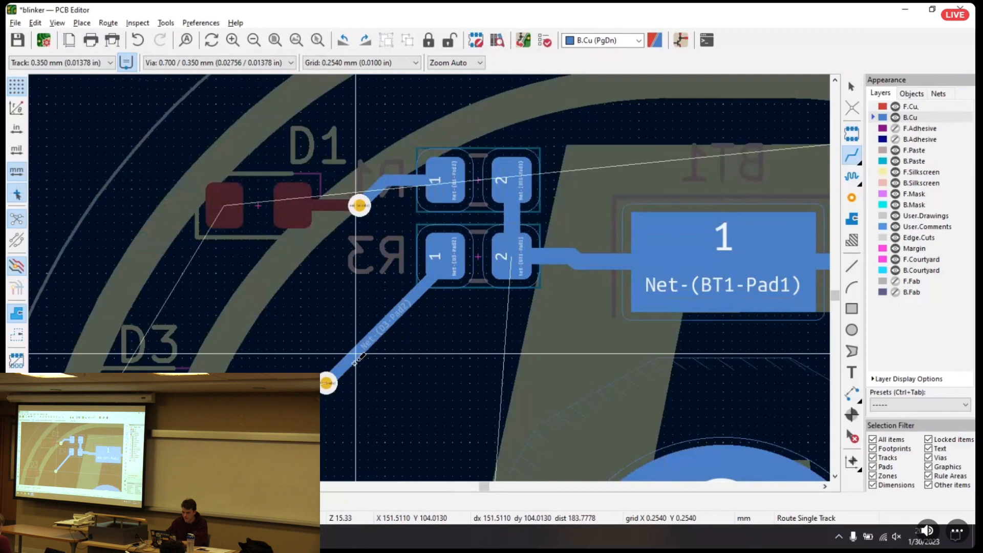
left_click(911, 106)
key("Escape")
middle_click_drag(432, 353, 585, 222)
middle_click_drag(419, 198, 256, 98)
middle_click_drag(300, 121, 403, 269)
scroll(403, 269, "down", 3)
middle_click_drag(588, 320, 369, 186)
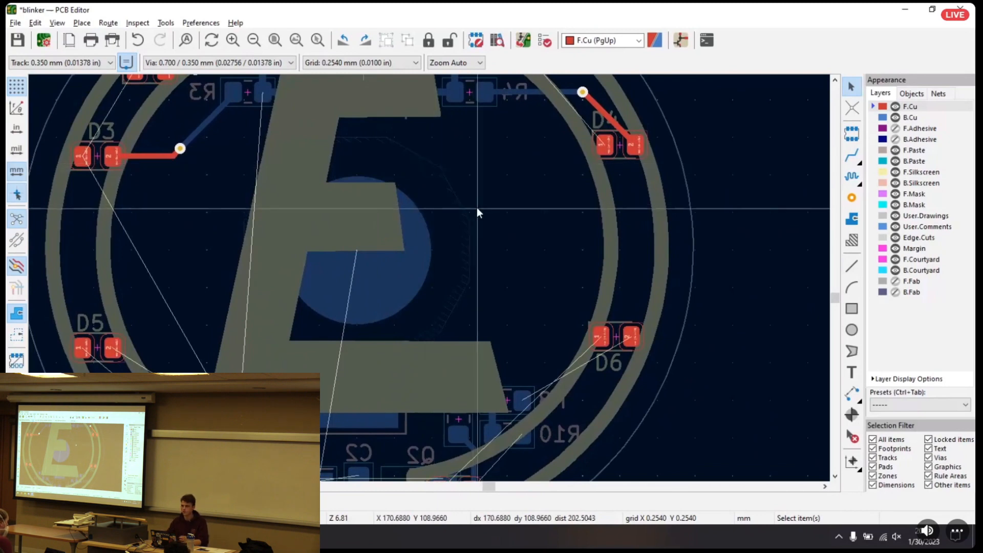
middle_click_drag(256, 213, 366, 169)
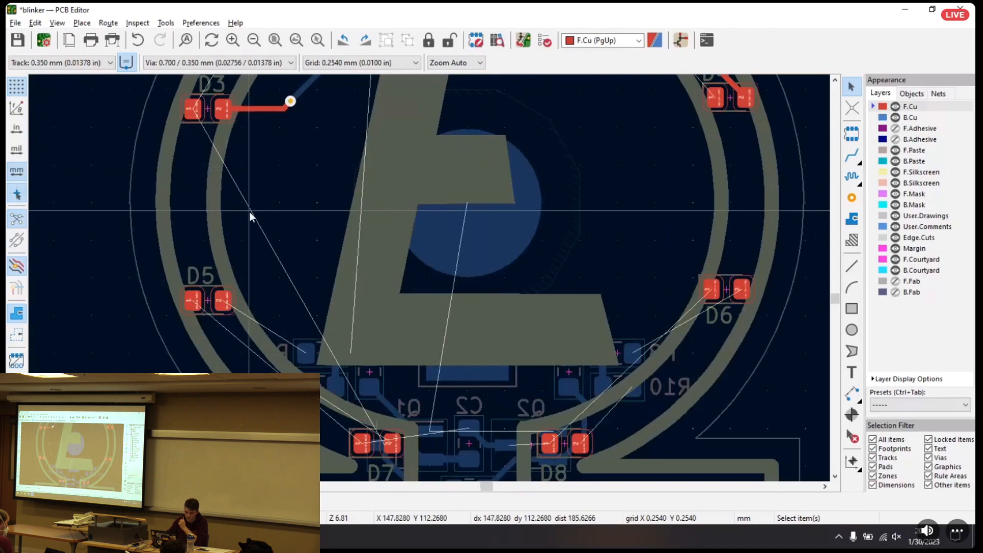
Route an F.Cu track from D5's pad 2 toward R7 and place a via at its end
left_click(852, 155)
scroll(435, 270, "up", 5)
scroll(466, 213, "down", 2)
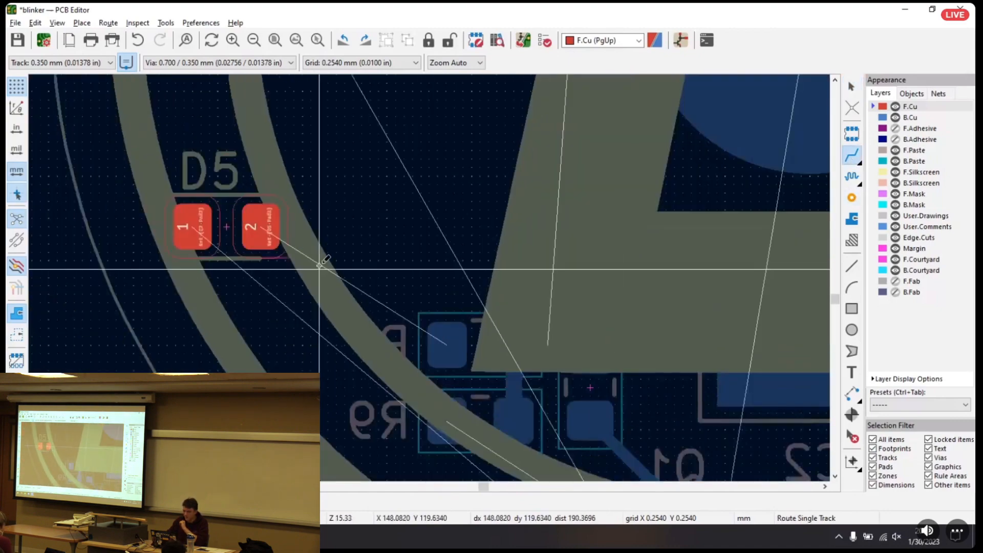
left_click(260, 225)
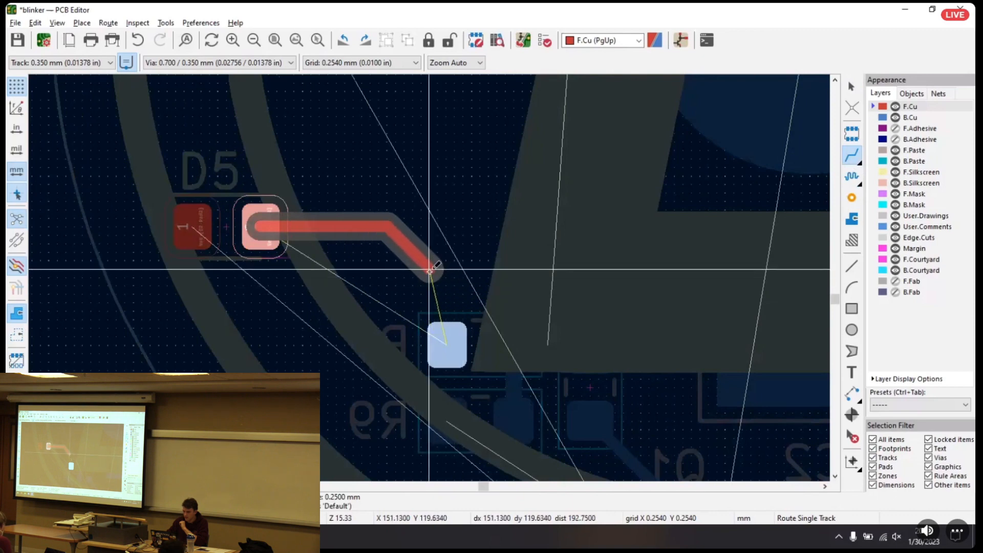
double_click(430, 270)
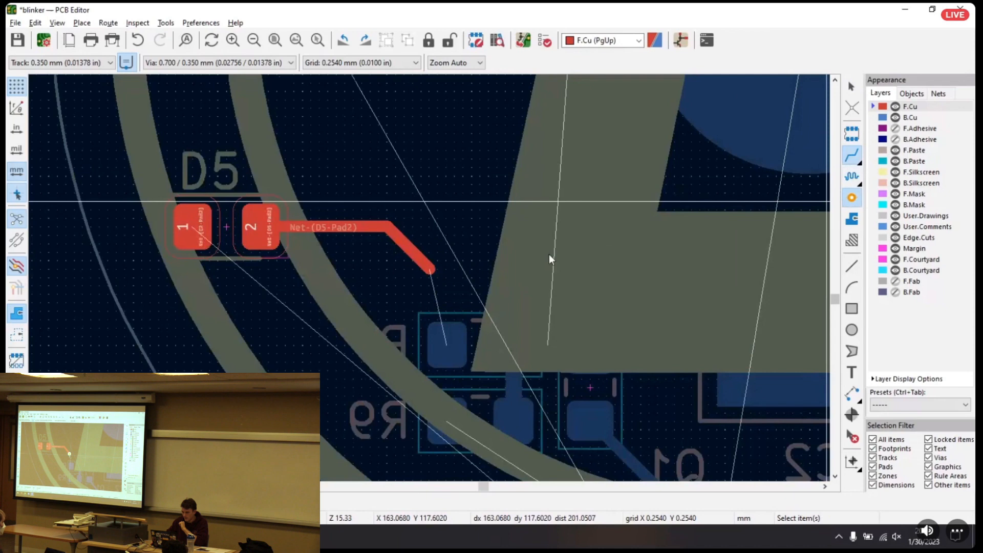
left_click(435, 269)
key("Escape")
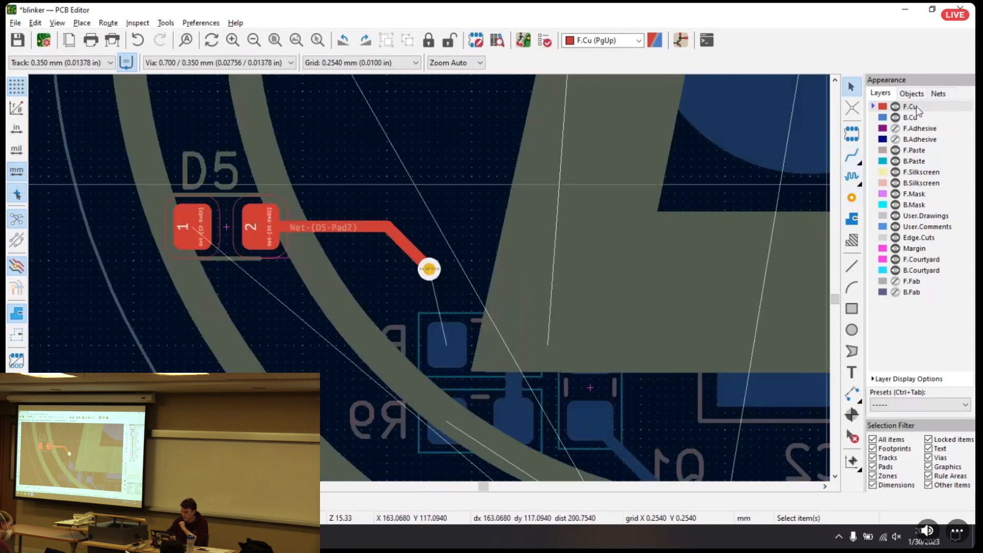
Make B.Cu active and route a short track from the D5 via to R7's pad 1
left_click(852, 156)
key("Page_Down")
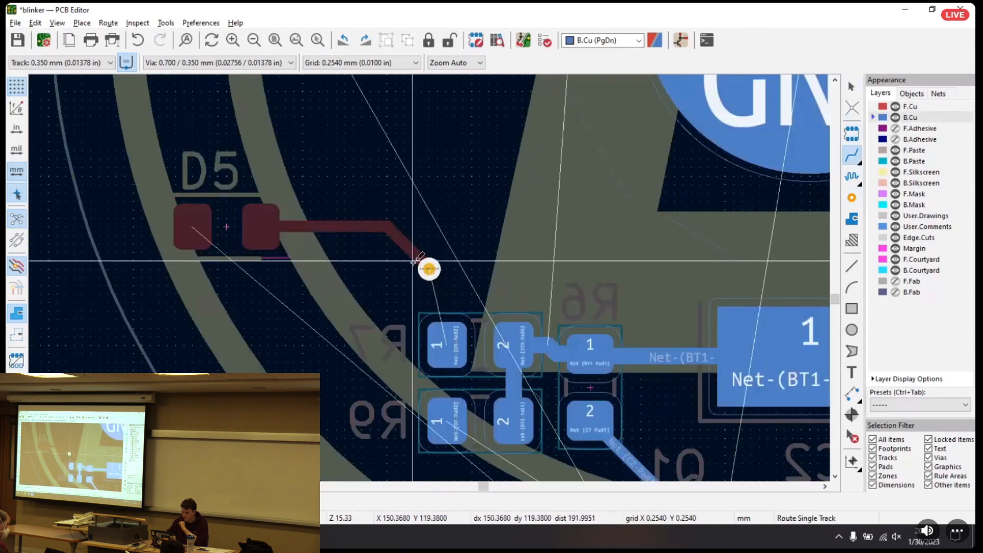
left_click(429, 270)
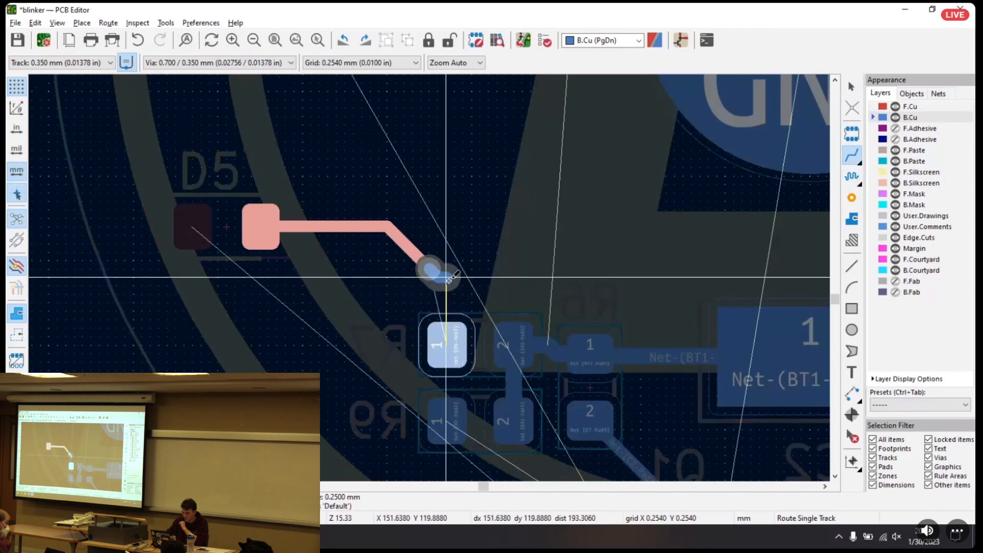
left_click(447, 338)
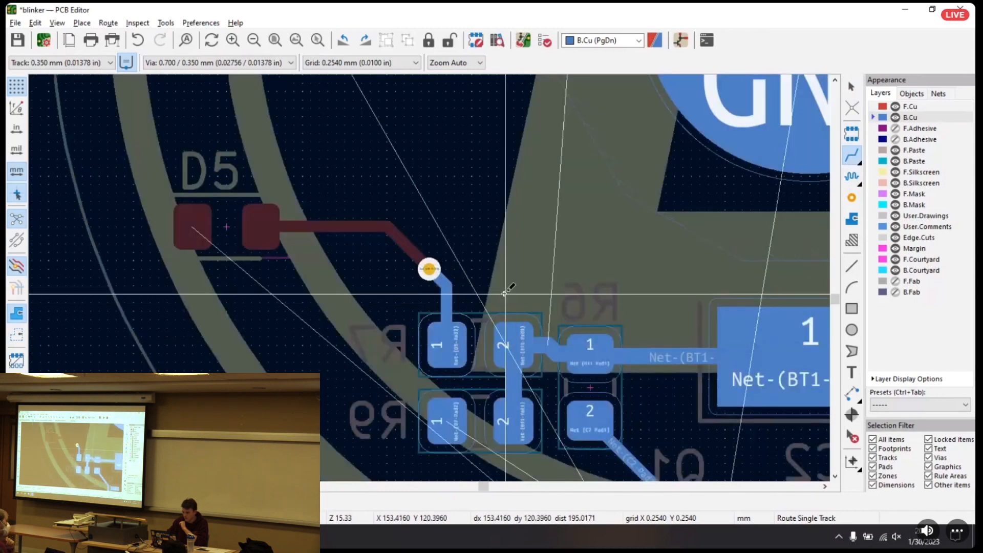
Try a diagonal B.Cu track from R9's pad 1 up toward D5, with a via at its end
middle_click_drag(504, 297, 564, 236)
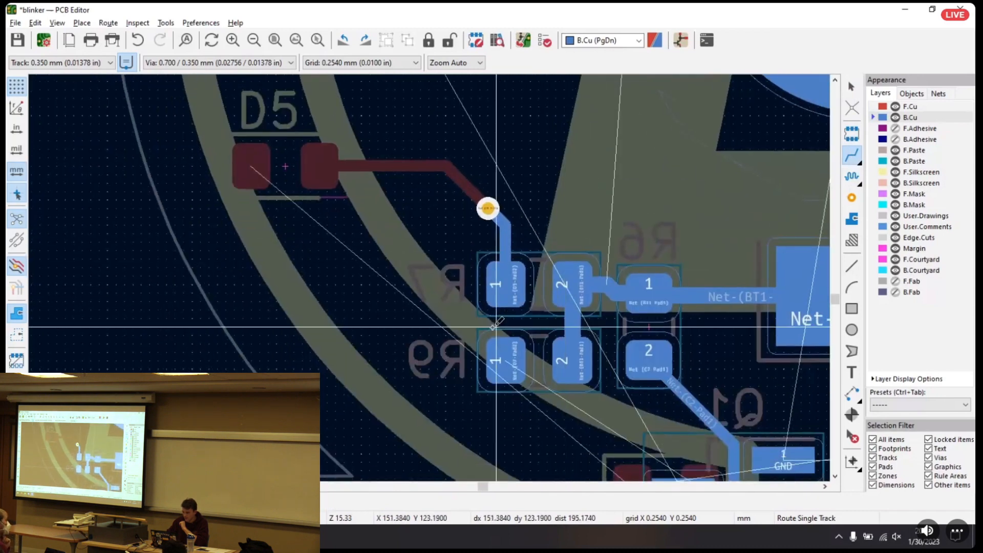
left_click(505, 360)
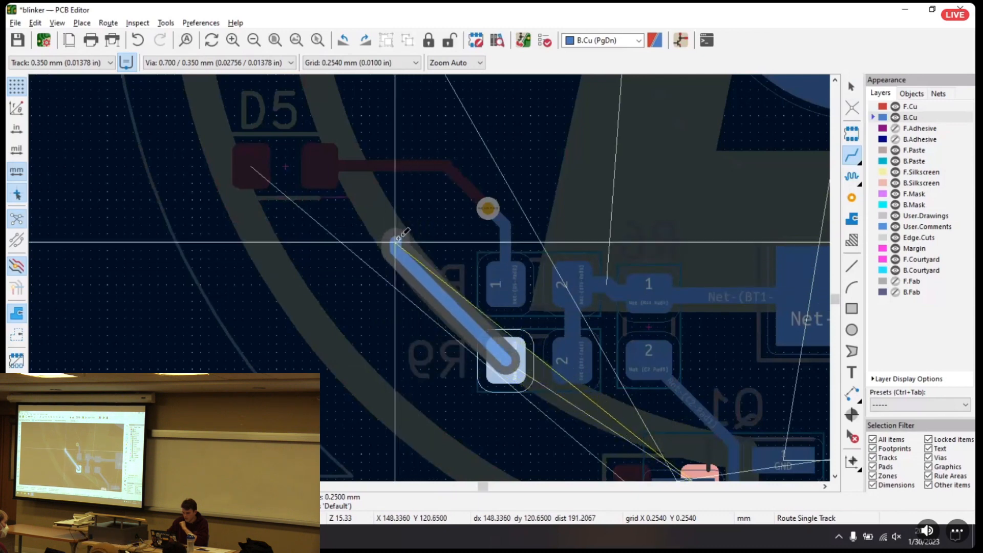
double_click(399, 239)
left_click(838, 199)
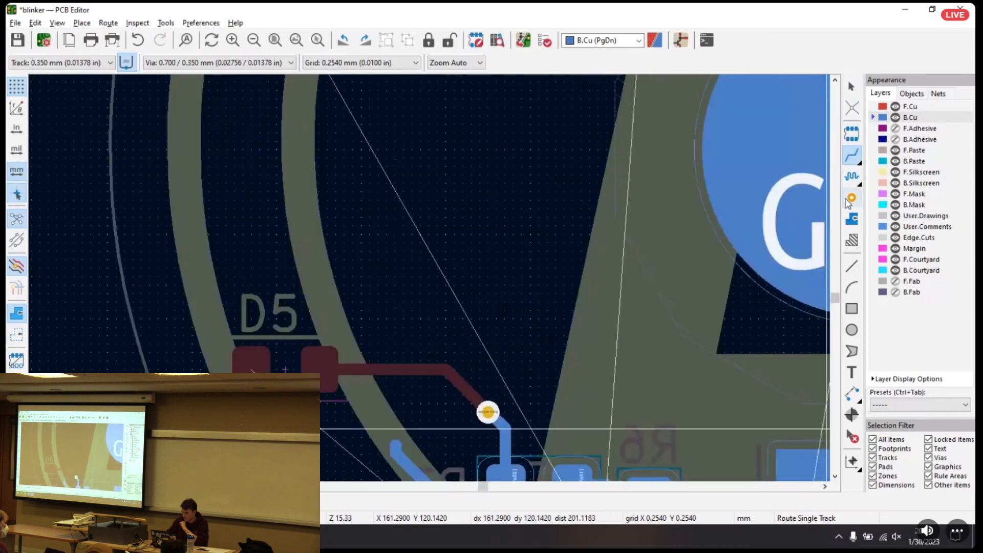
middle_click_drag(395, 369, 448, 213)
left_click(448, 289)
key("Escape")
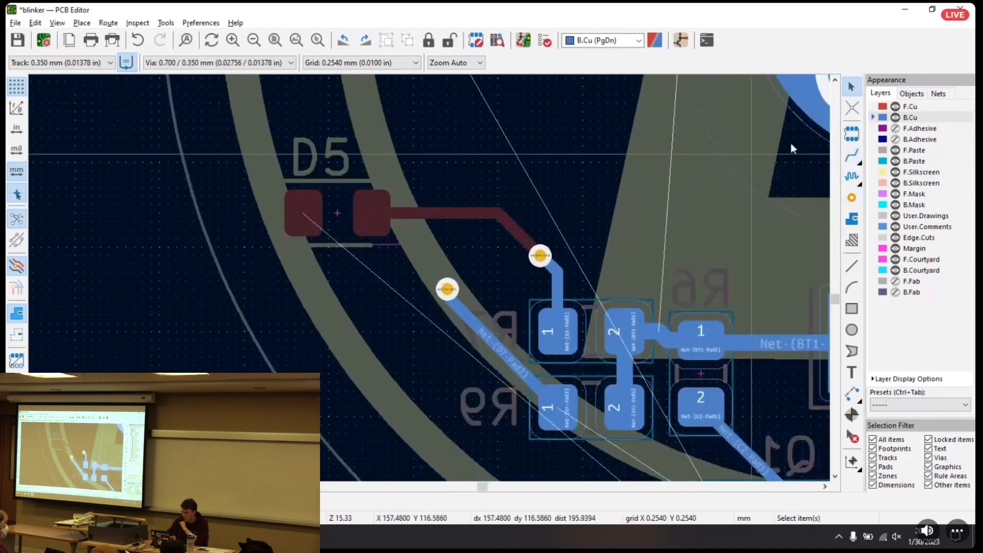
Try an F.Cu track from the R9 via, cancel it, and undo the R9 track and via
left_click(910, 107)
left_click(852, 155)
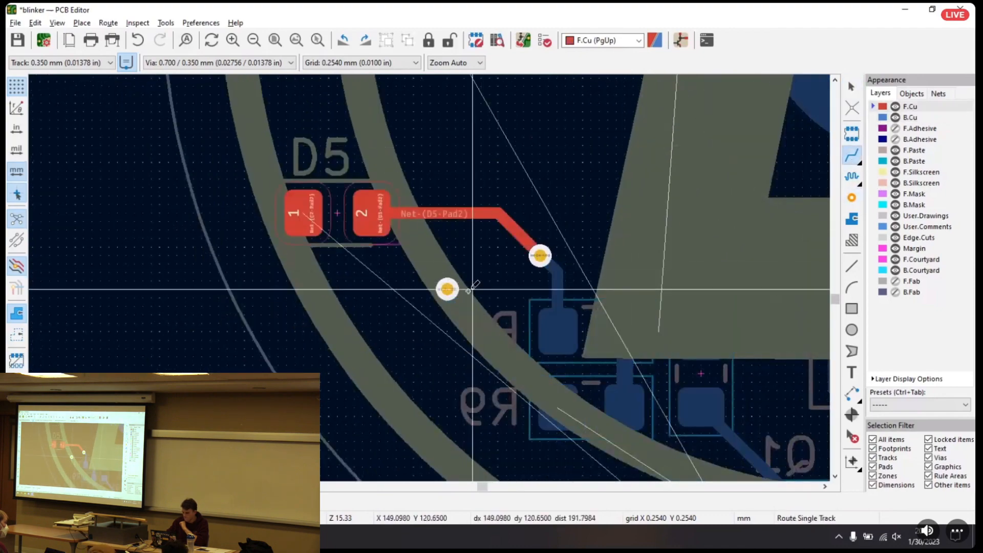
left_click(447, 289)
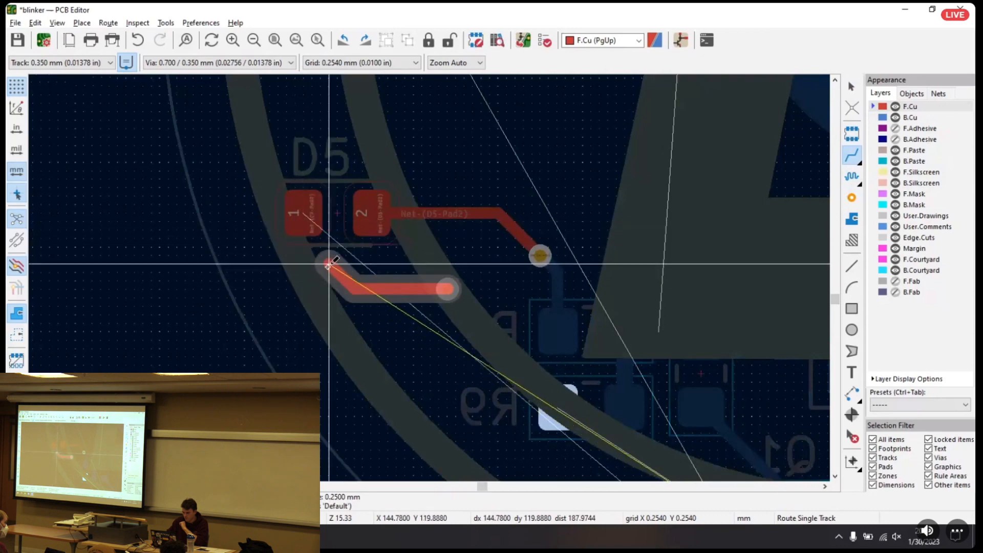
key("Escape")
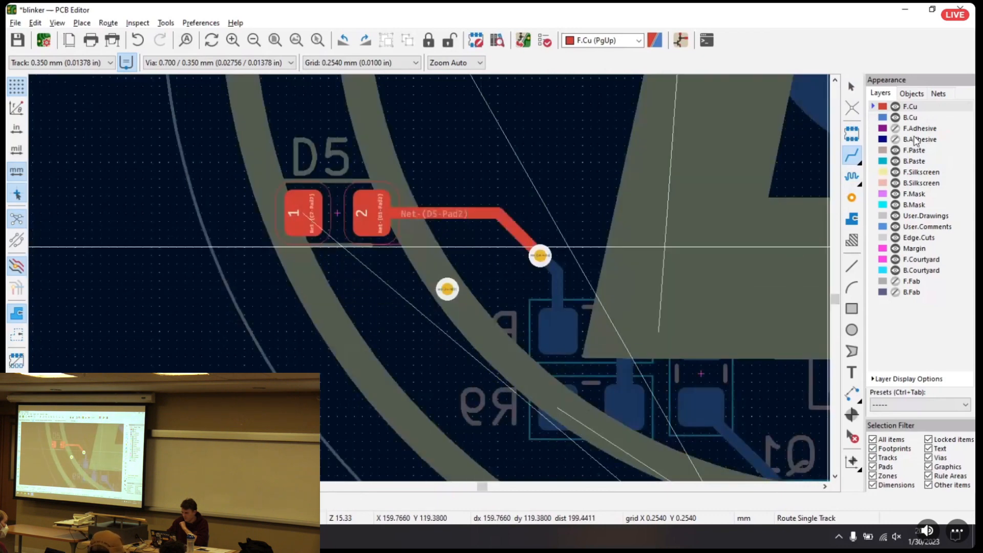
left_click(914, 118)
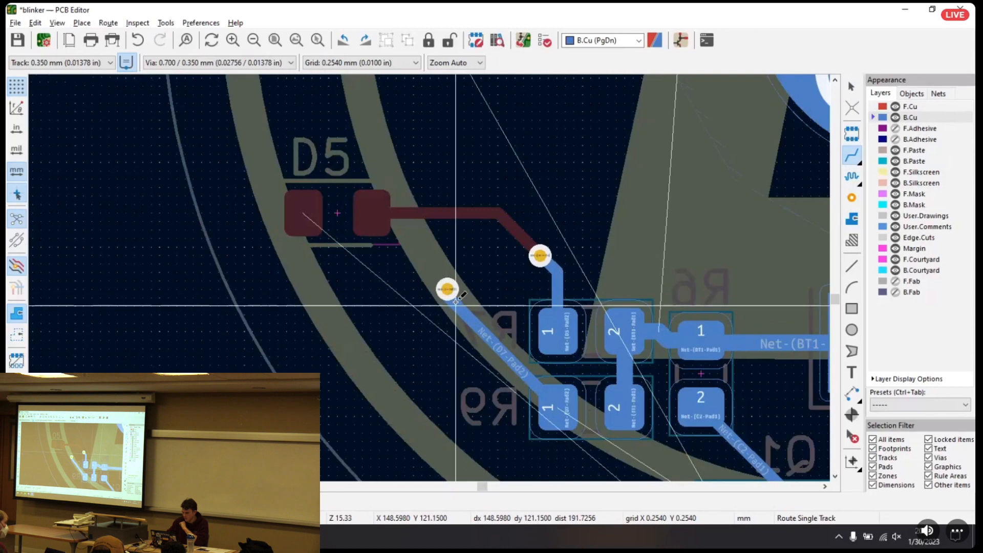
left_click(914, 107)
scroll(446, 283, "down", 7)
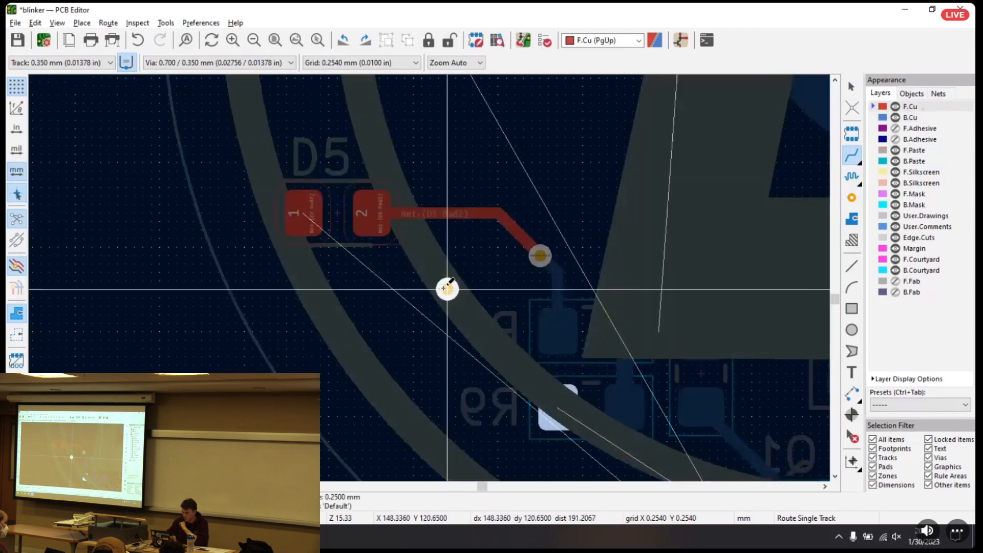
scroll(429, 278, "up", 5)
key("ctrl+z")
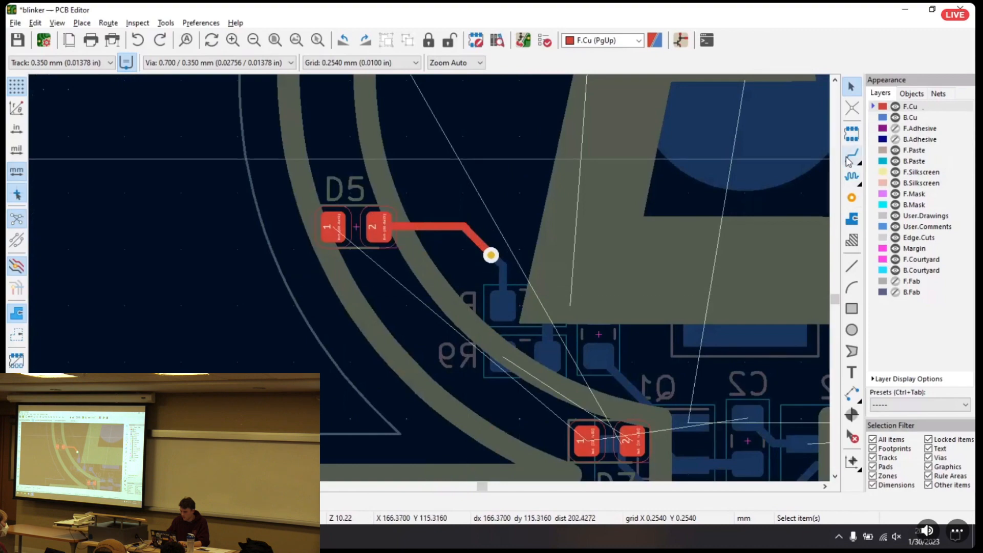
Make B.Cu active, route a track from R9's pad 1 diagonally down toward D7, and place a via at its end
left_click(910, 117)
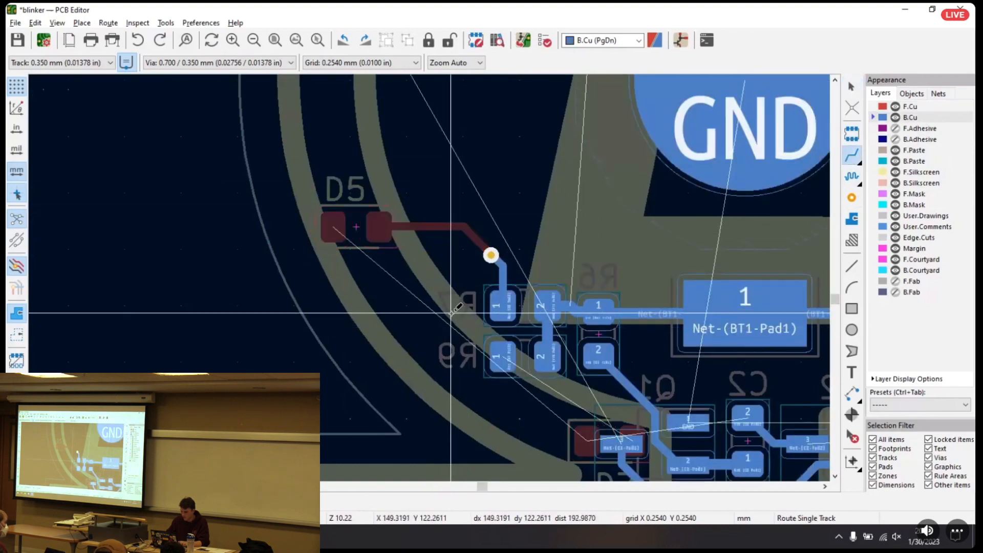
scroll(495, 242, "up", 4)
scroll(429, 277, "down", 3)
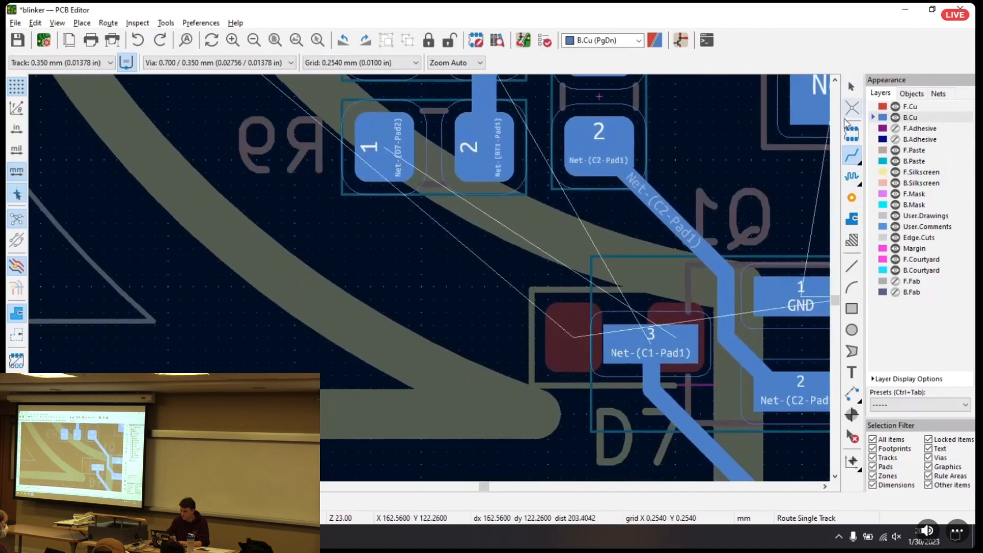
left_click(389, 150)
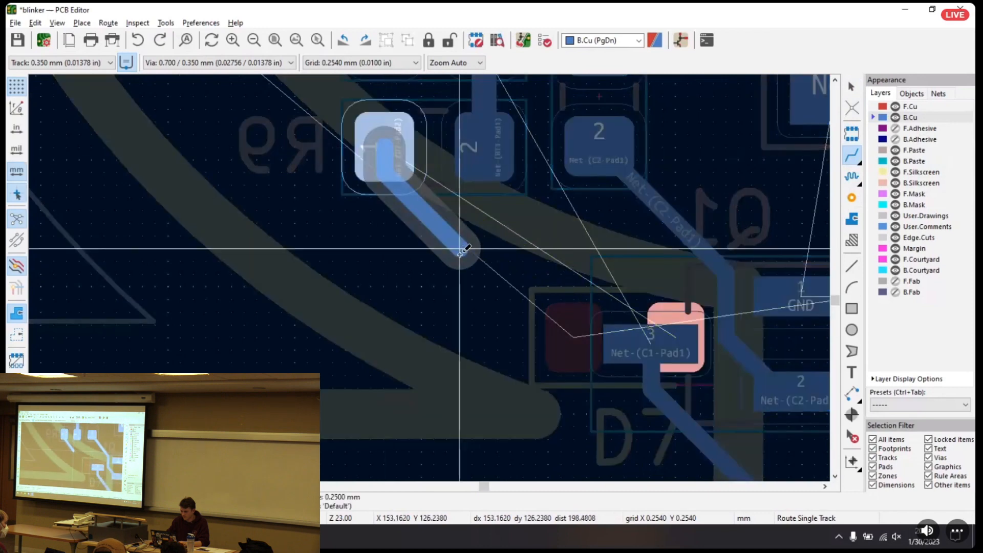
double_click(461, 248)
left_click(851, 198)
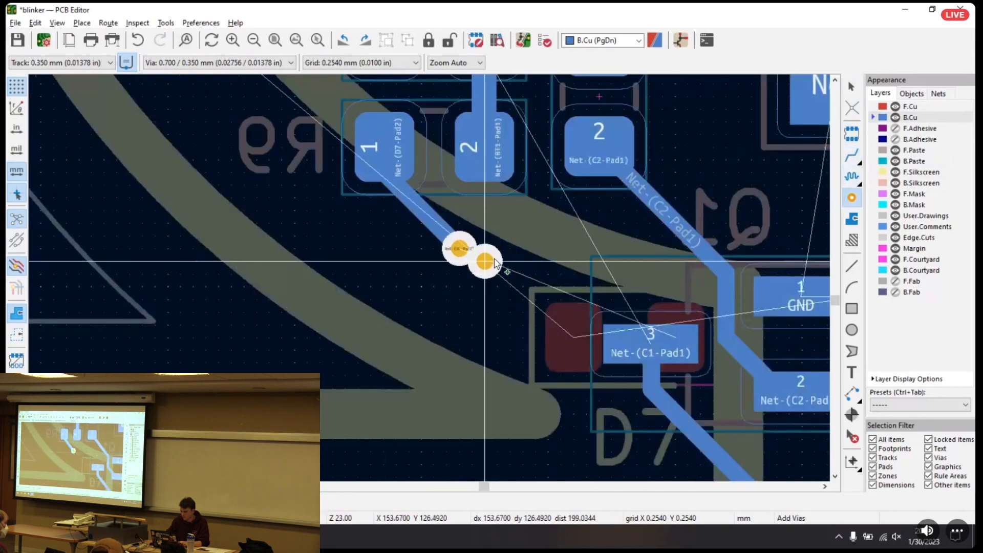
left_click(459, 249)
key("Escape")
Make F.Cu active and route a track from the R9 via to D7's pad 2
left_click(910, 106)
left_click(851, 154)
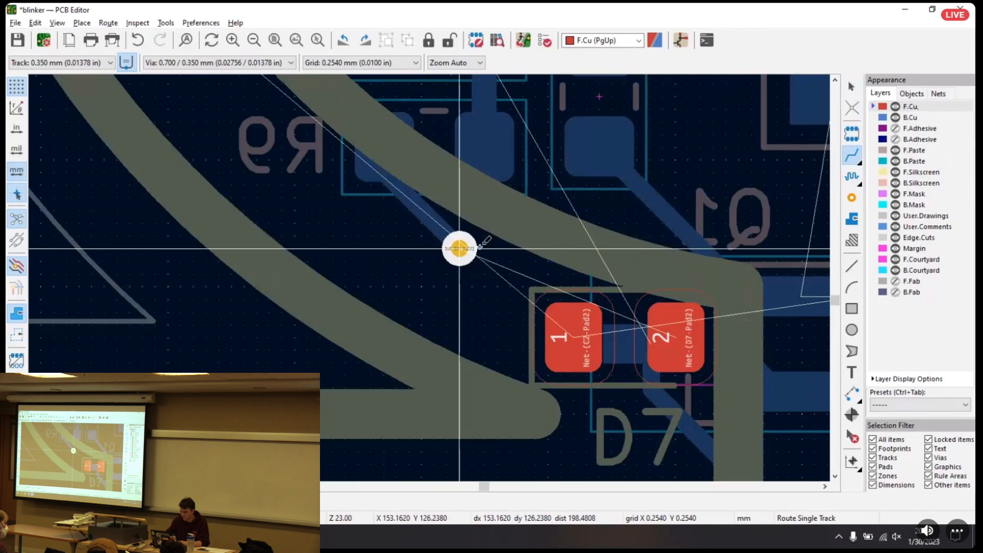
left_click(459, 249)
left_click(664, 312)
scroll(664, 312, "down", 5)
key("Escape")
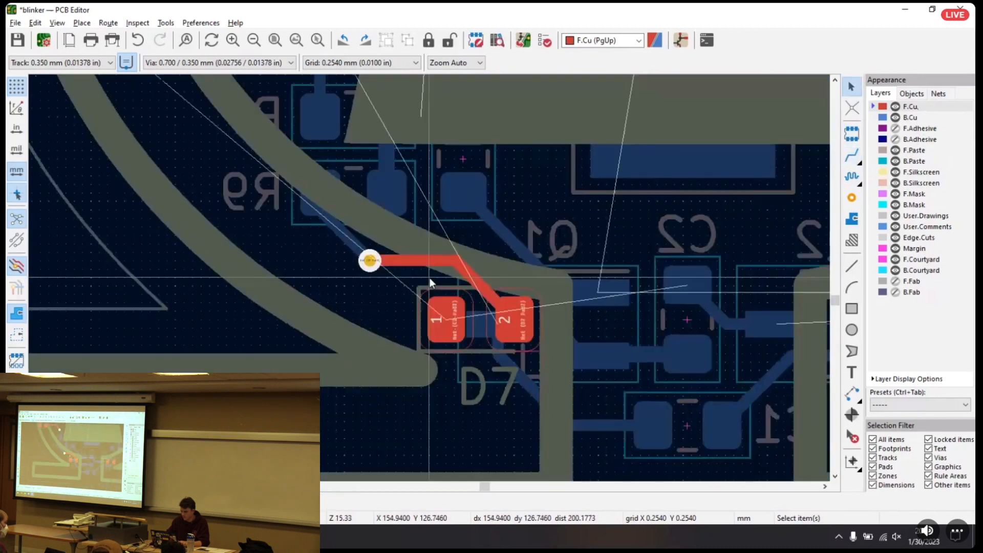
Review the whole board for the LED tracks already routed and the connections still unrouted
left_click(859, 155)
middle_click_drag(703, 276, 309, 420)
scroll(309, 420, "down", 4)
middle_click_drag(310, 357, 505, 316)
key("Escape")
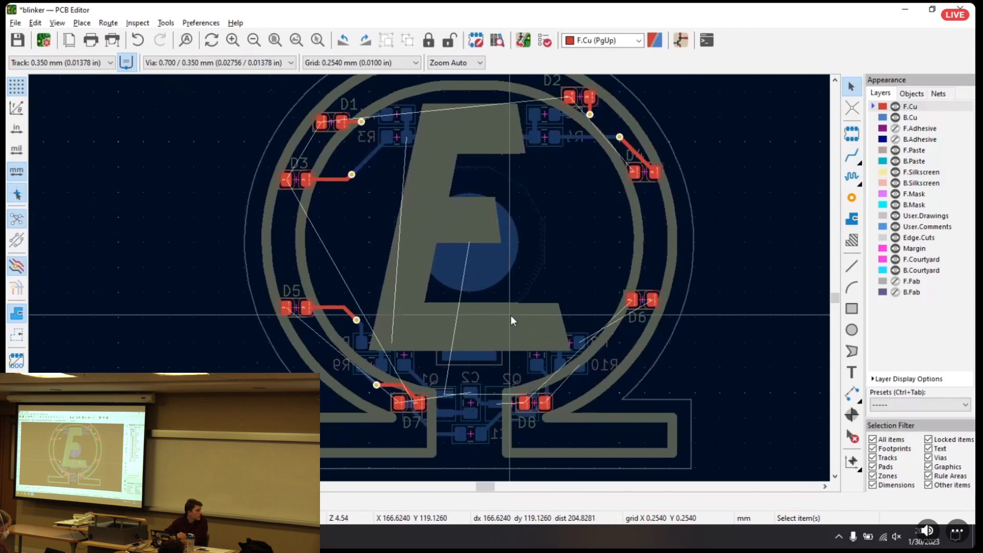
scroll(517, 214, "down", 2)
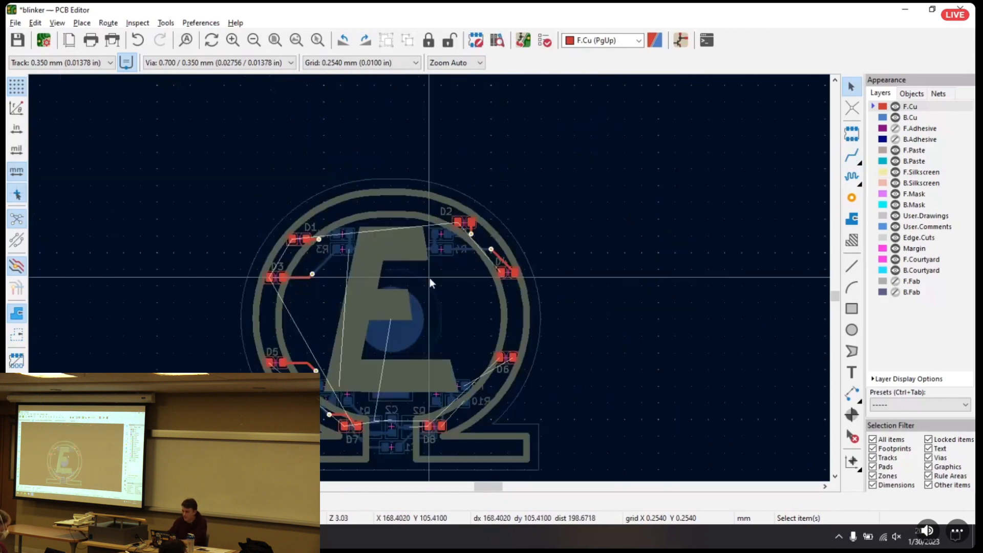
scroll(429, 277, "up", 2)
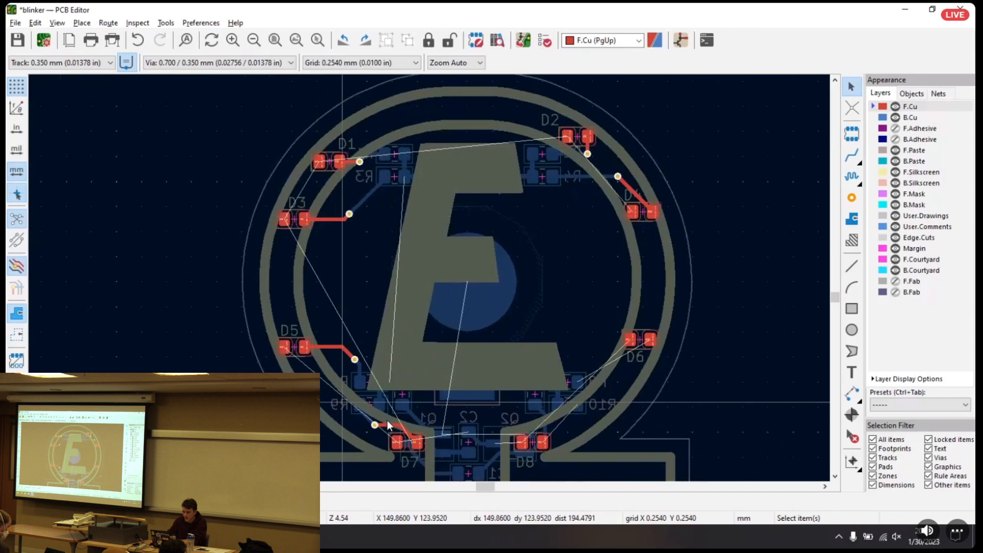
left_click(851, 157)
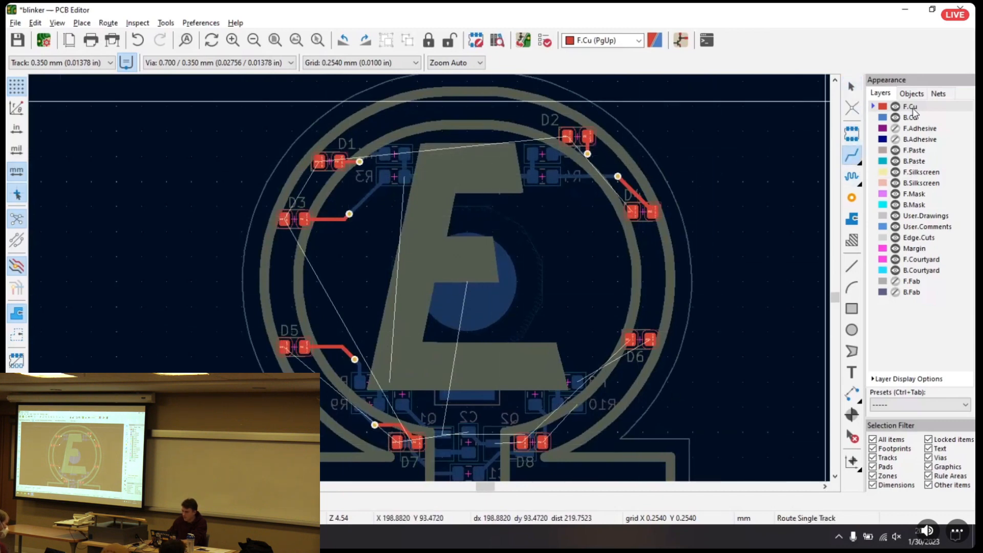
key("Escape")
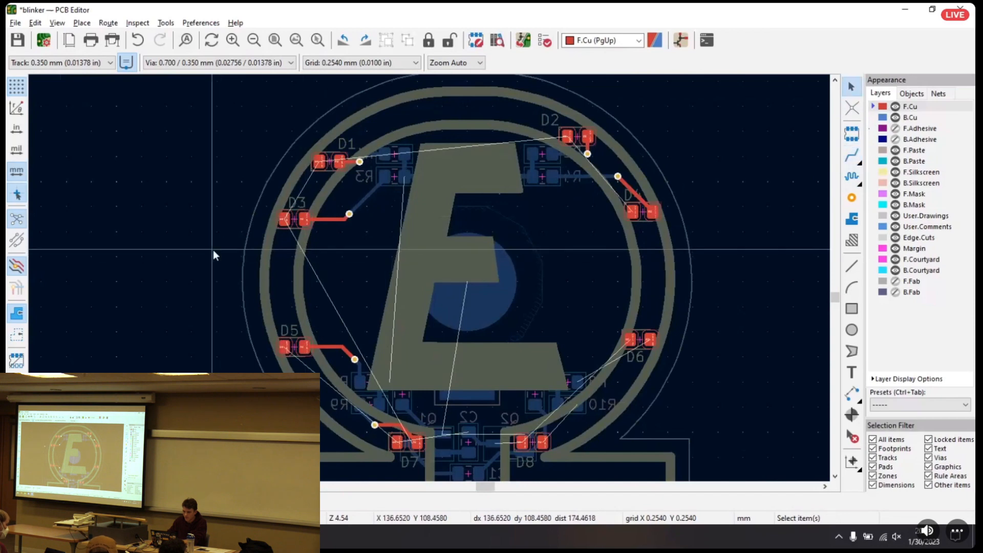
Set the board editor grid to 1.2700 mm (0.0500 in)
scroll(226, 213, "down", 2)
middle_click_drag(548, 318, 463, 248)
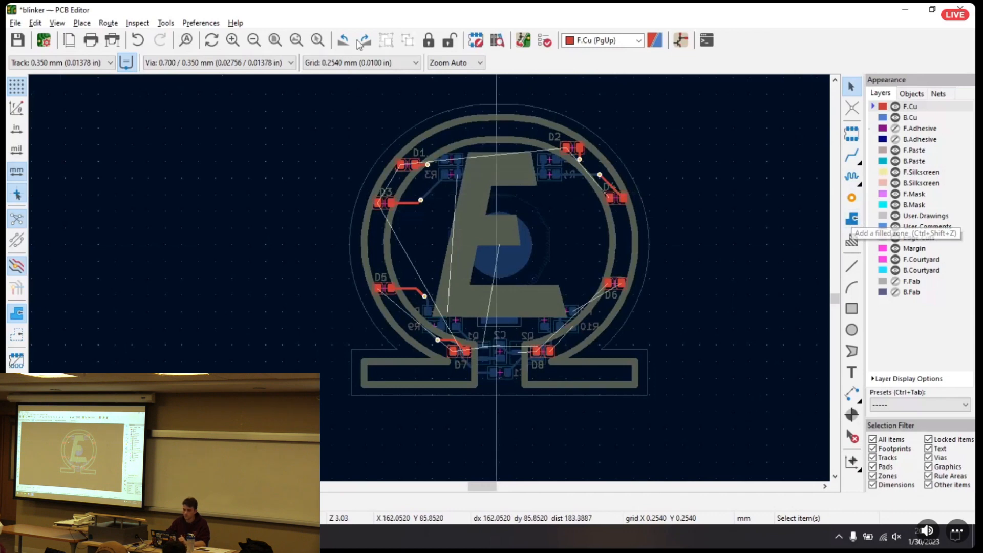
left_click(338, 63)
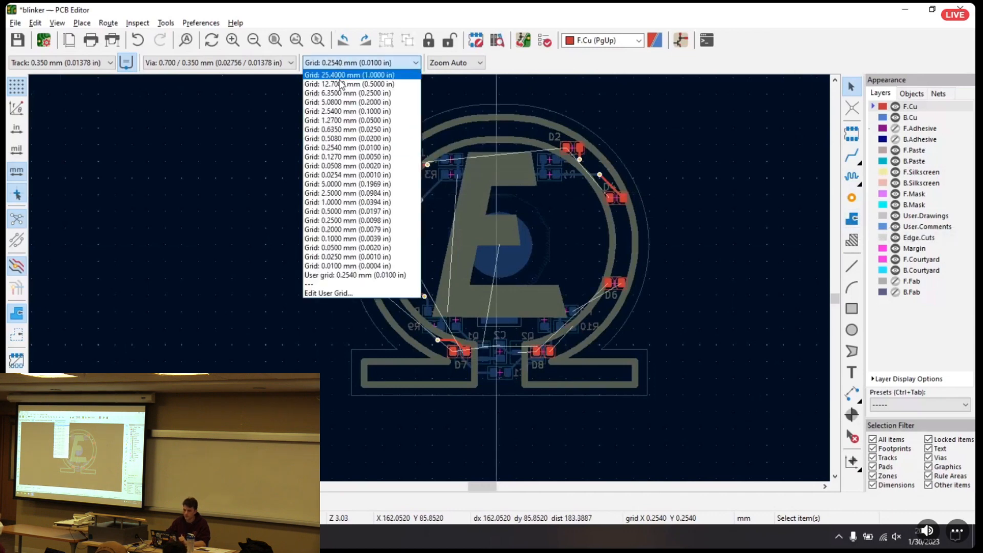
left_click(340, 120)
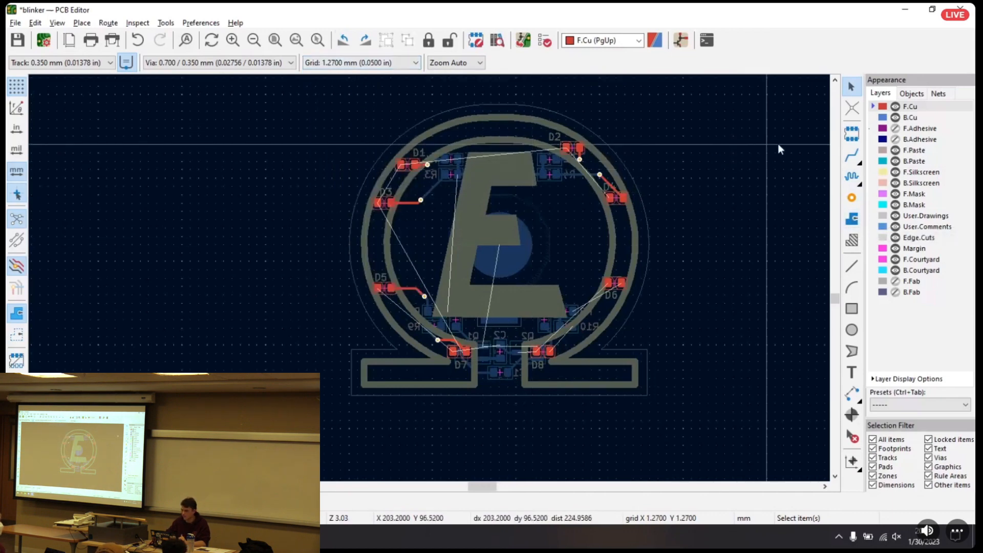
Start a filled copper zone on F.Cu at the board's lower-left corner and assign it to the GND net
left_click(852, 220)
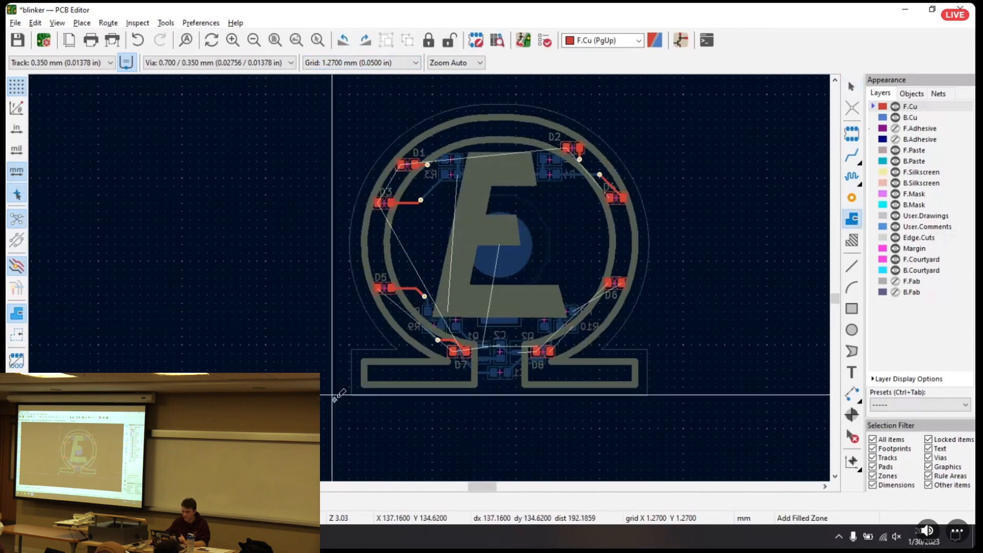
left_click(348, 398)
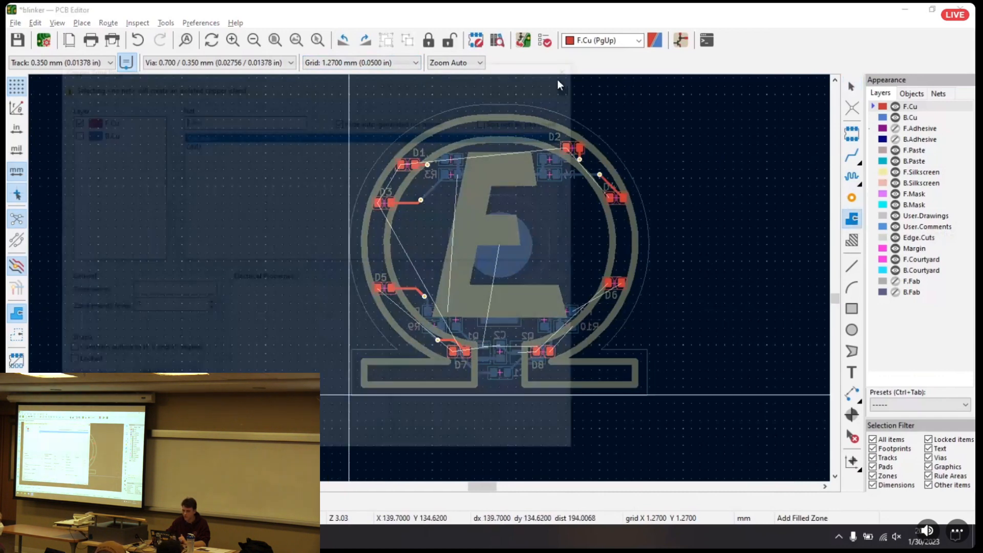
left_click(199, 143)
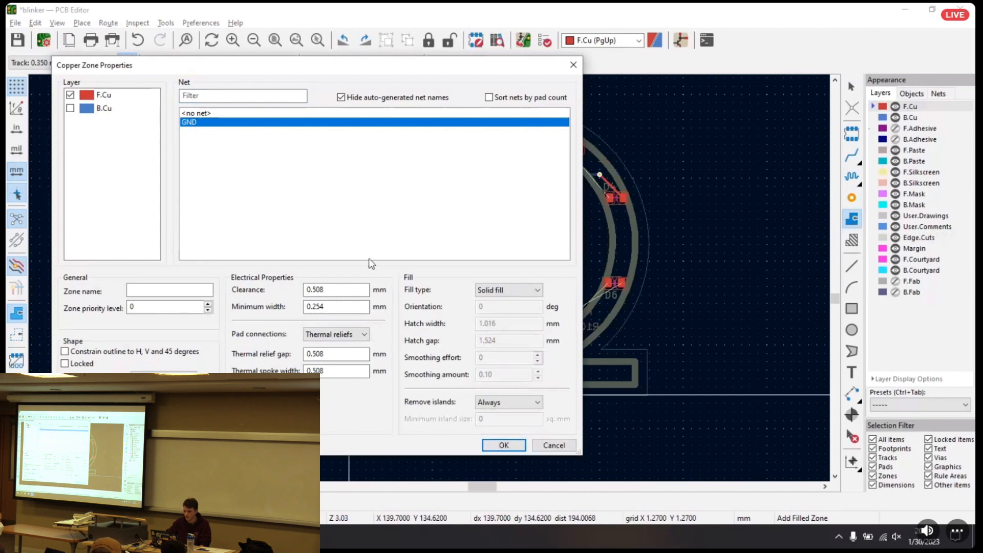
left_click(503, 446)
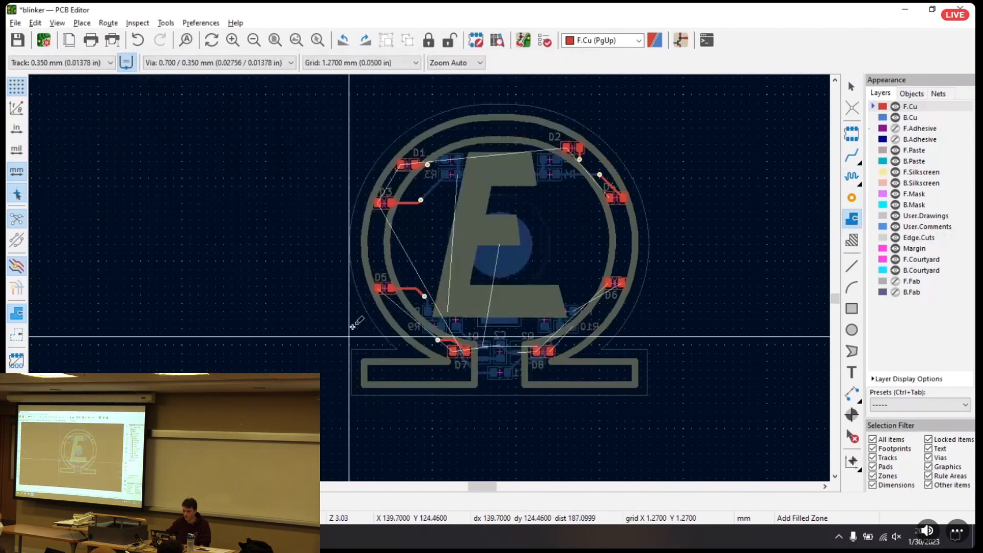
Complete the F.Cu zone outline as a rectangle enclosing the whole board, with corners on the grid just outside the board edge
left_click(348, 102)
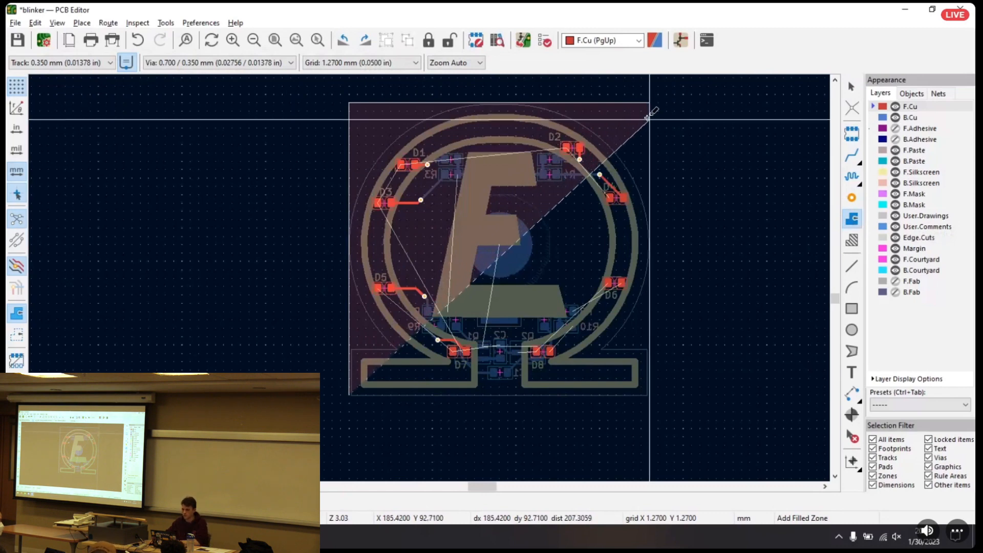
left_click(648, 101)
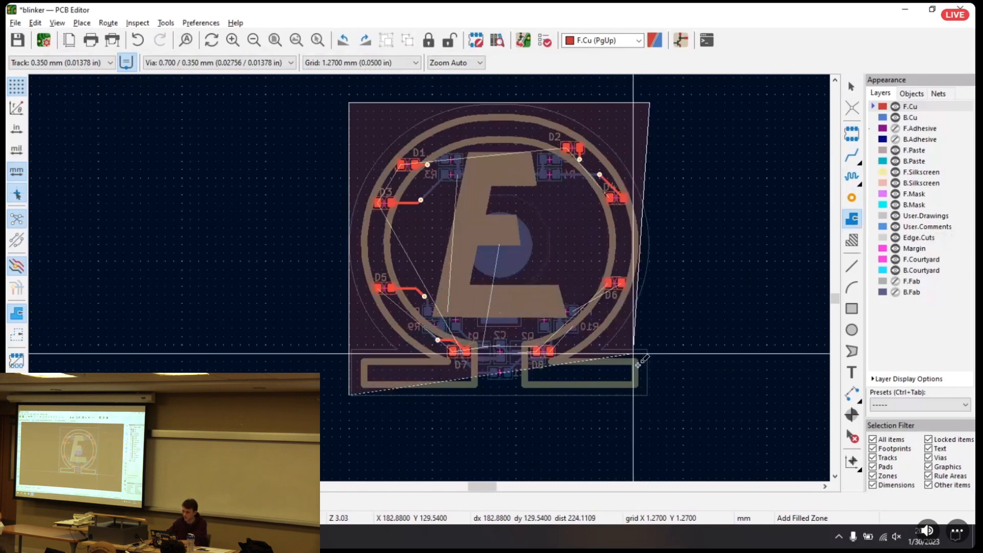
right_click(649, 394)
left_click(629, 408)
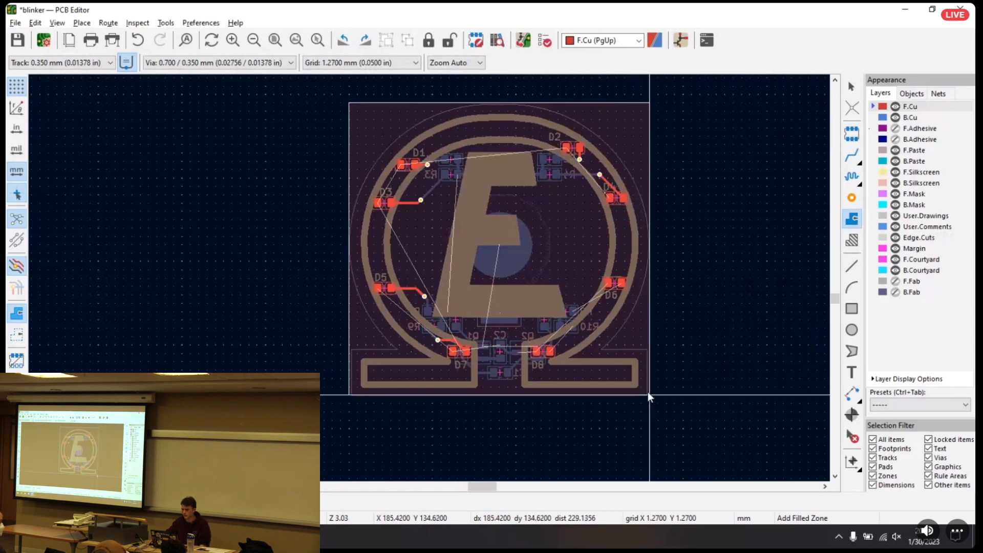
double_click(647, 392)
key("Escape")
Set Remove islands to Never in the F.Cu GND zone's properties and apply it to fill the zone
left_click(650, 334)
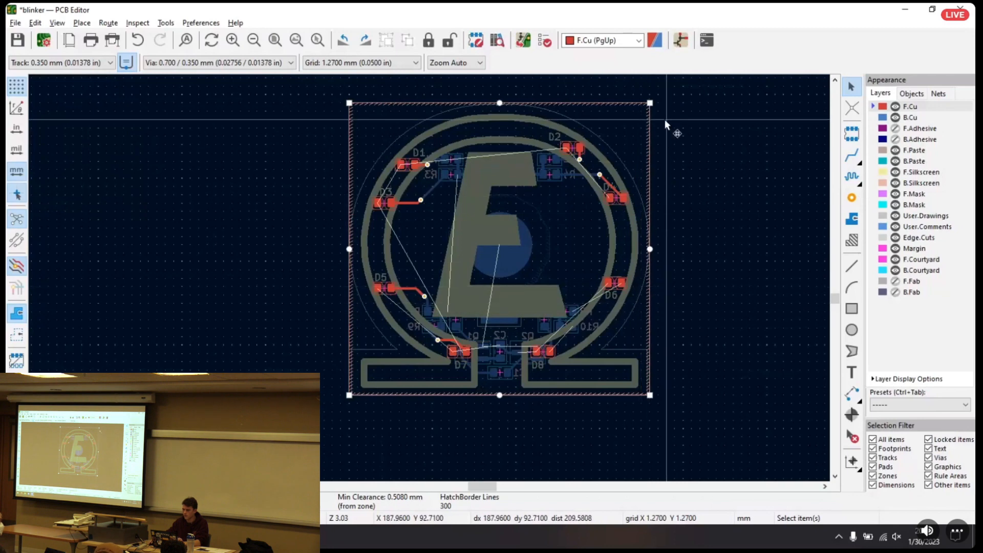
right_click(648, 119)
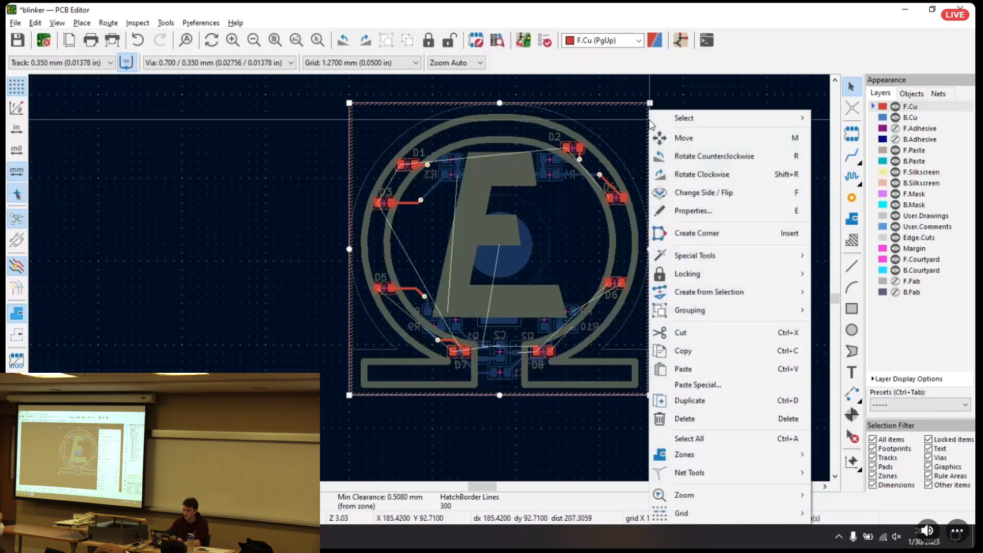
left_click(705, 231)
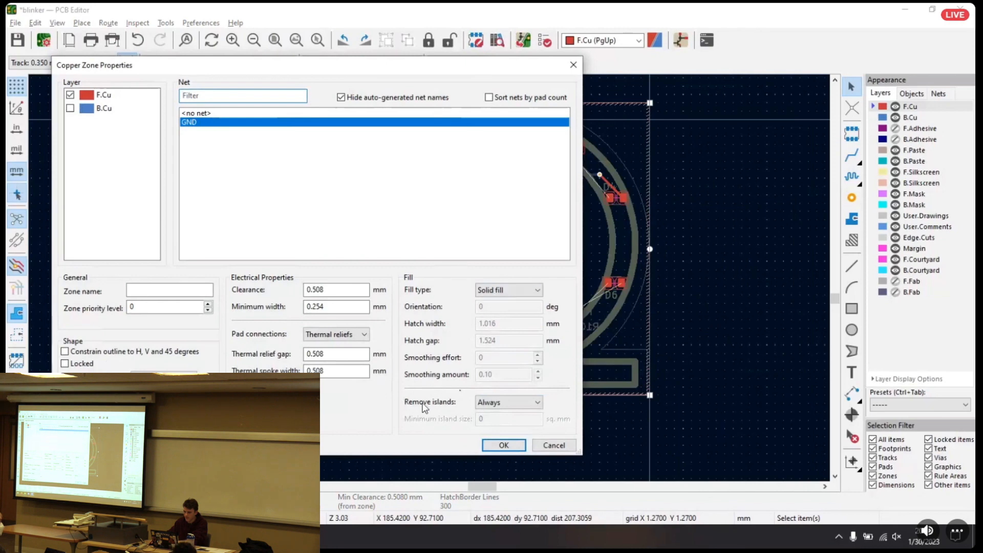
left_click(502, 402)
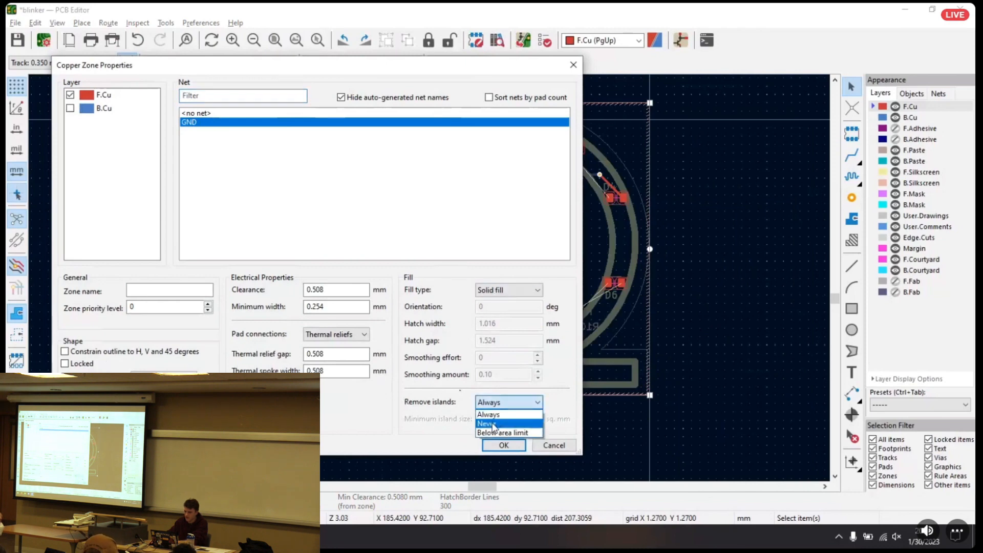
left_click(493, 424)
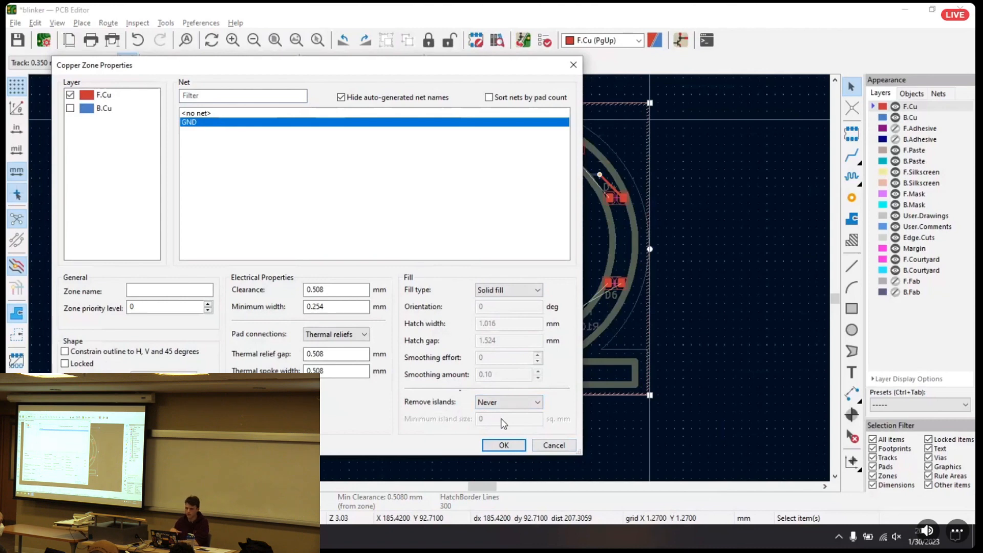
left_click(504, 446)
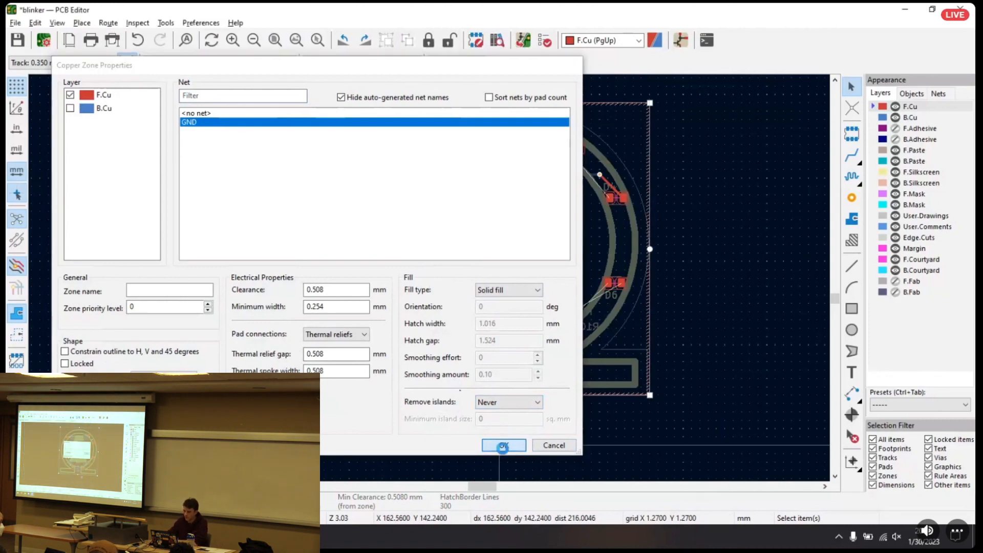
Examine the filled F.Cu zone across the board, especially its clearance around the pads, tracks and vias of D8, D7 and D5
scroll(515, 238, "up", 1)
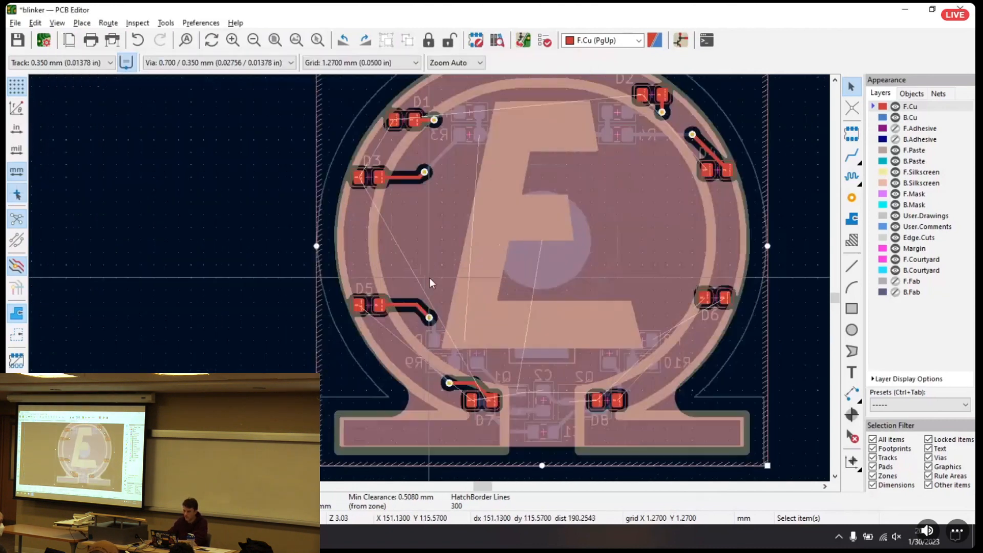
scroll(641, 170, "up", 1)
middle_click_drag(641, 171, 611, 187)
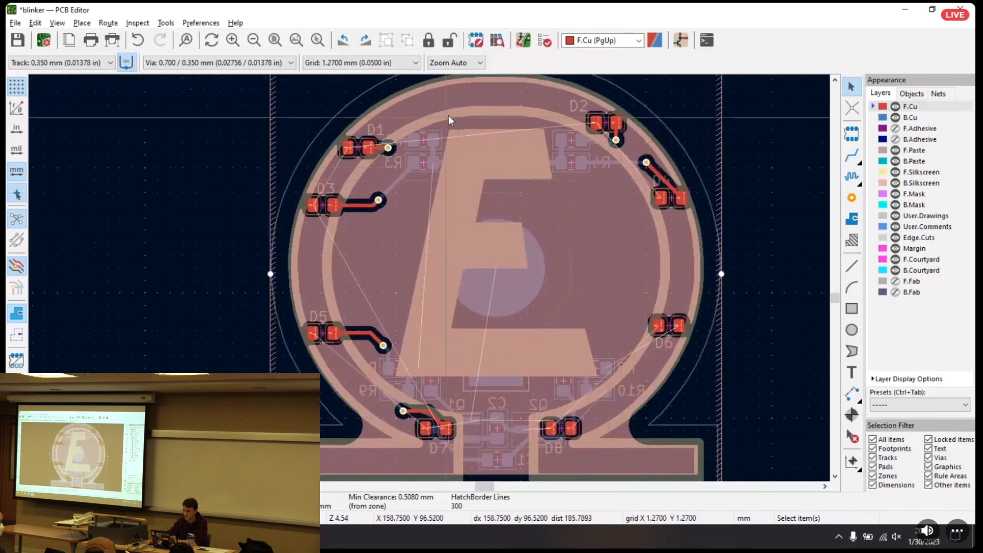
left_click(798, 174)
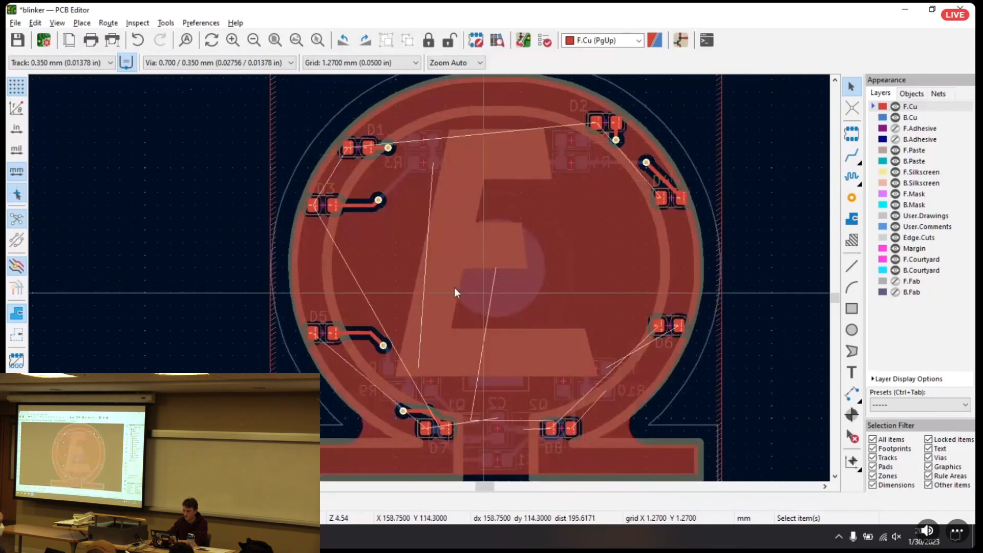
scroll(568, 407, "up", 4)
middle_click_drag(468, 319, 455, 288)
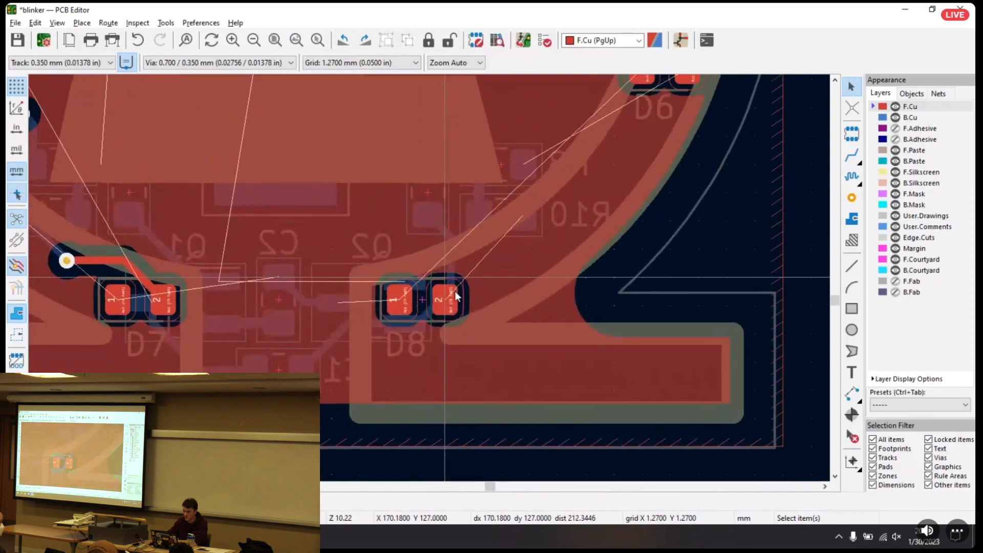
scroll(455, 277, "up", 4)
middle_click_drag(159, 204, 738, 275)
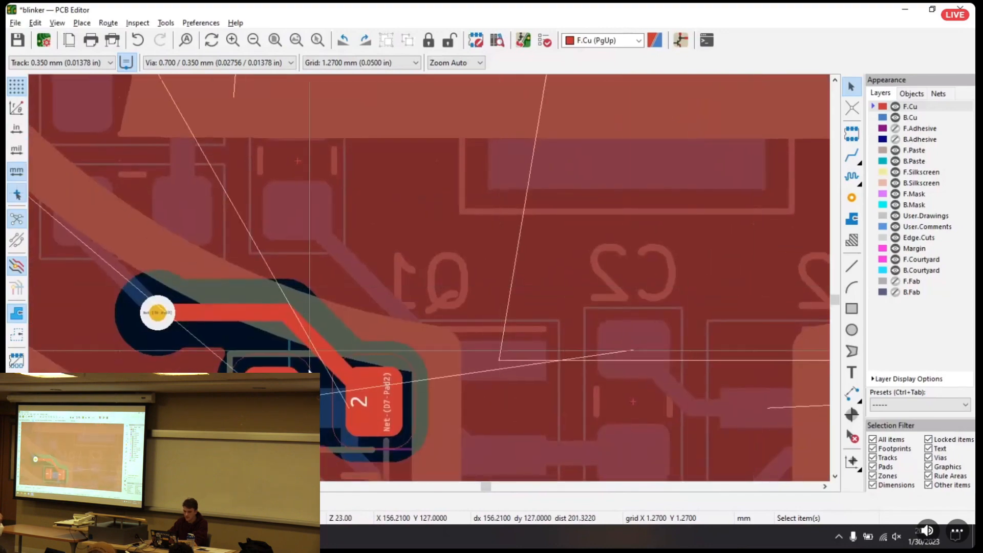
middle_click_drag(168, 149, 592, 481)
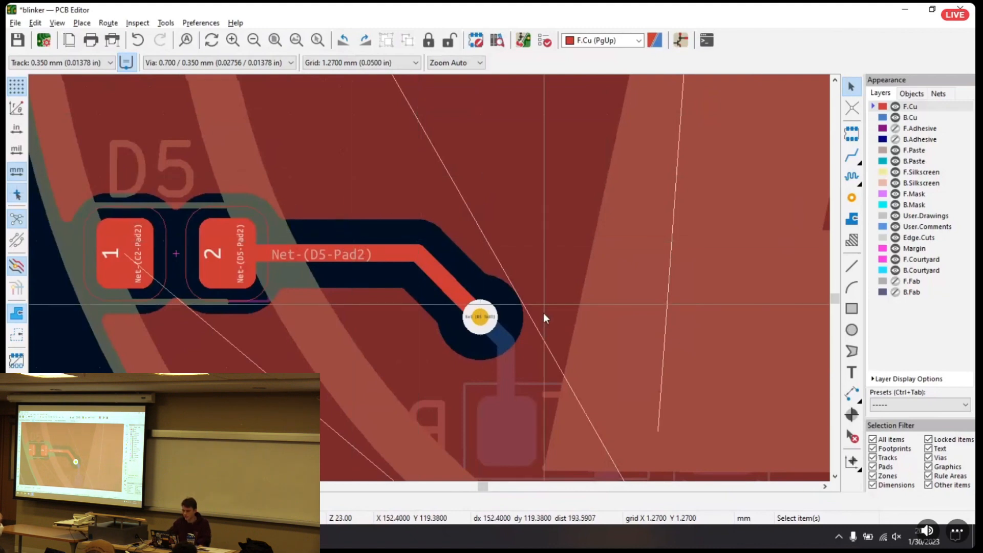
scroll(481, 292, "down", 6)
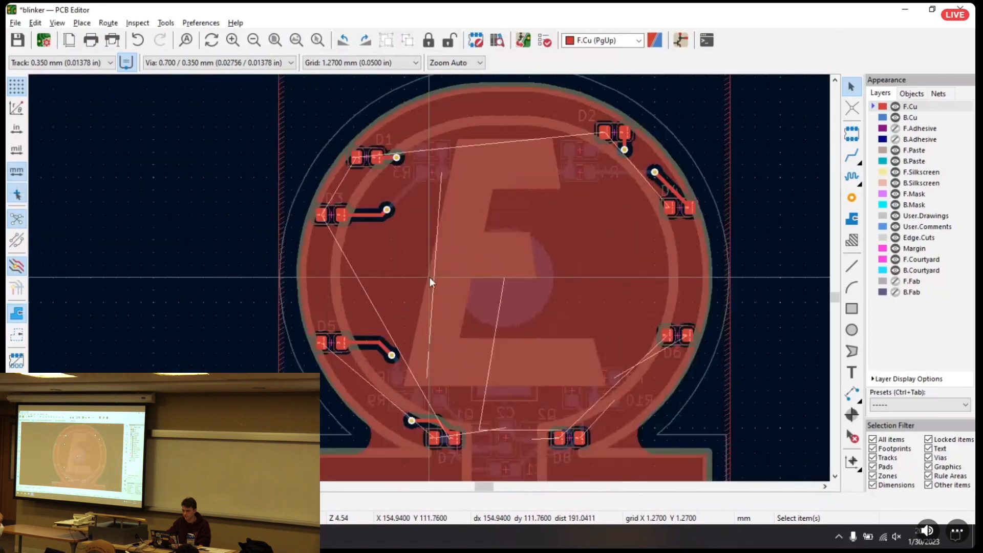
middle_click_drag(418, 204, 411, 196)
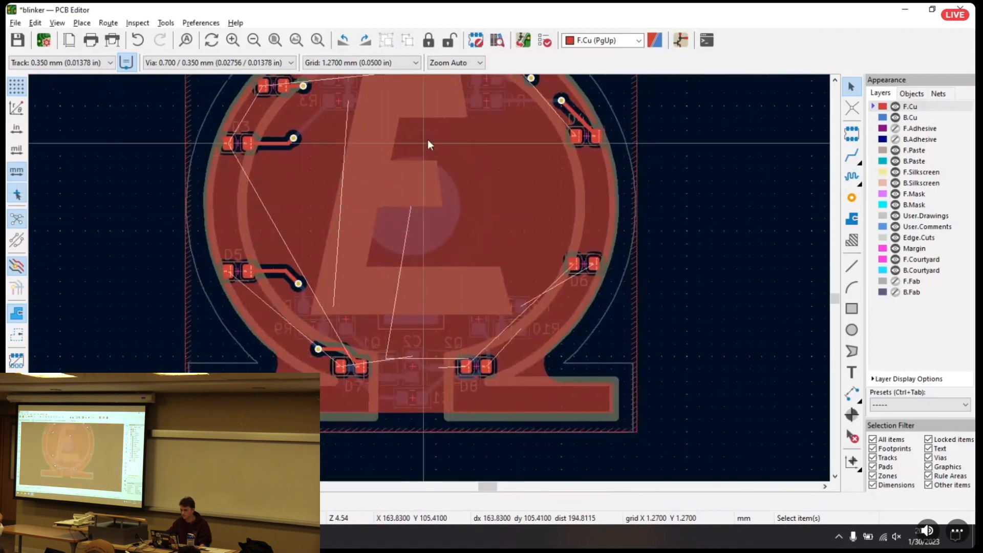
Try to place a standalone via inside the F.Cu zone, between the E's middle arm and D6
left_click(851, 199)
left_click(490, 248)
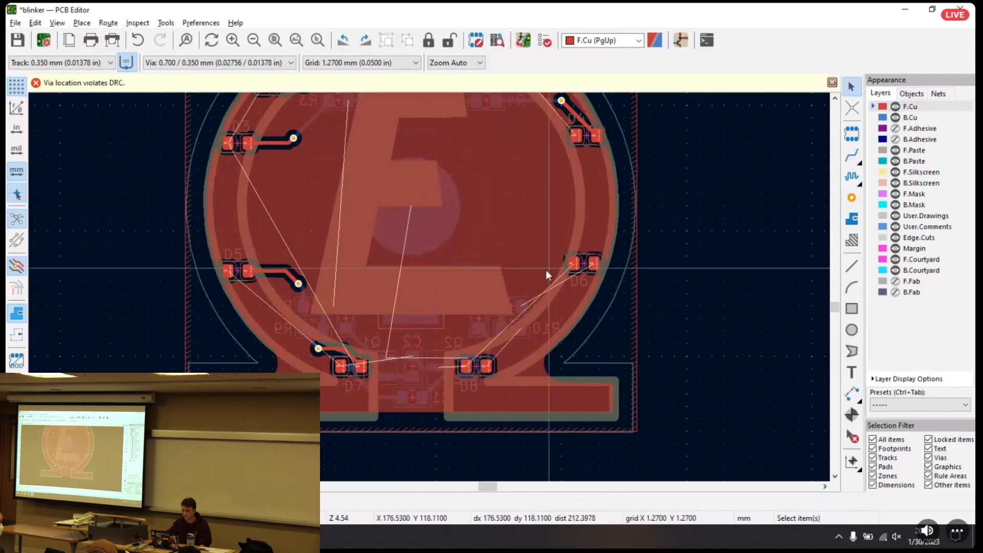
left_click(833, 82)
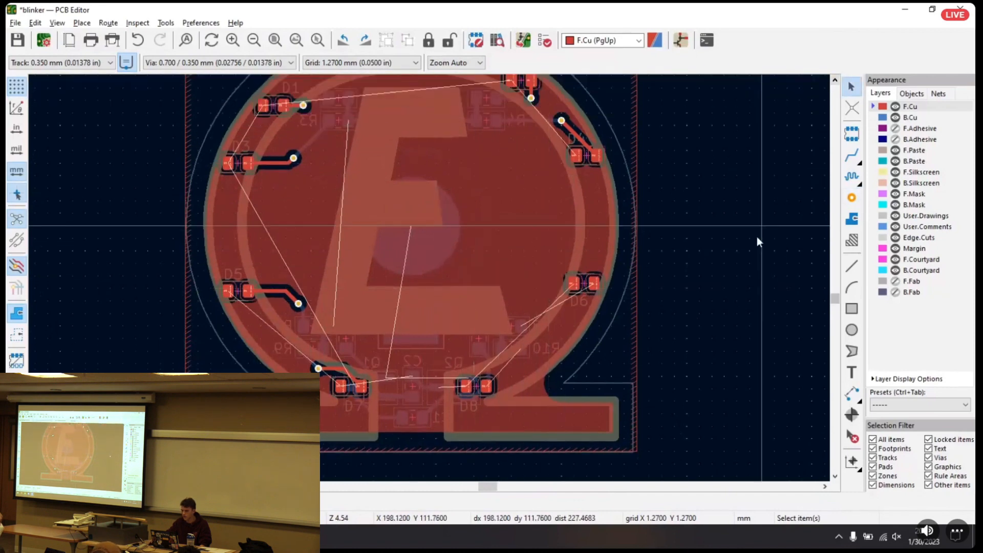
Make B.Cu active and start a filled zone at the board's lower-left corner, assigned to the GND net
middle_click_drag(597, 240, 625, 239)
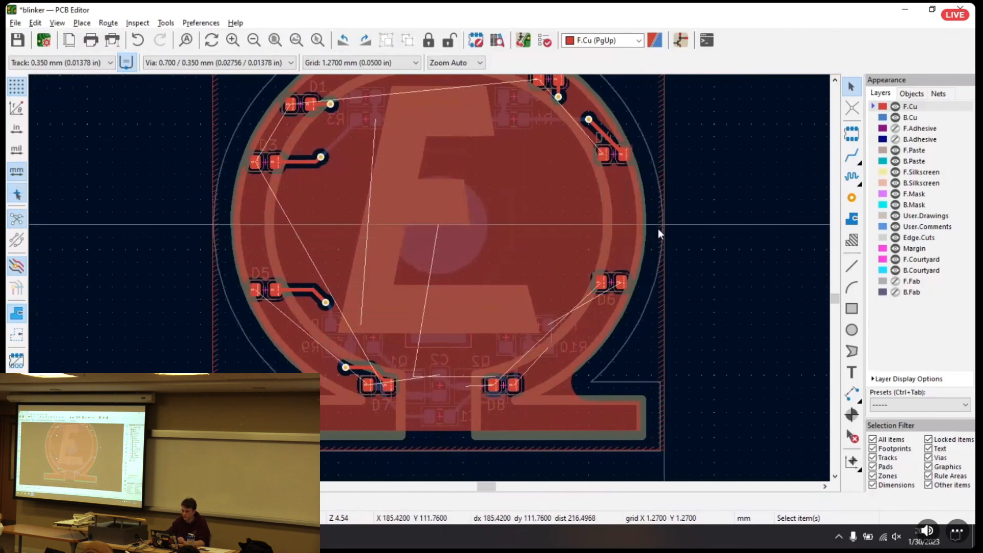
left_click(909, 119)
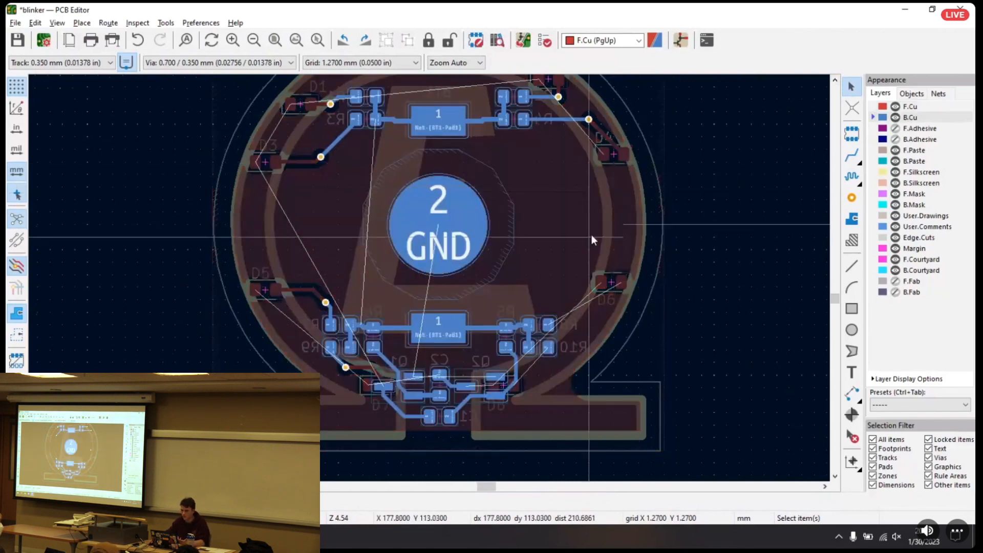
left_click(853, 217)
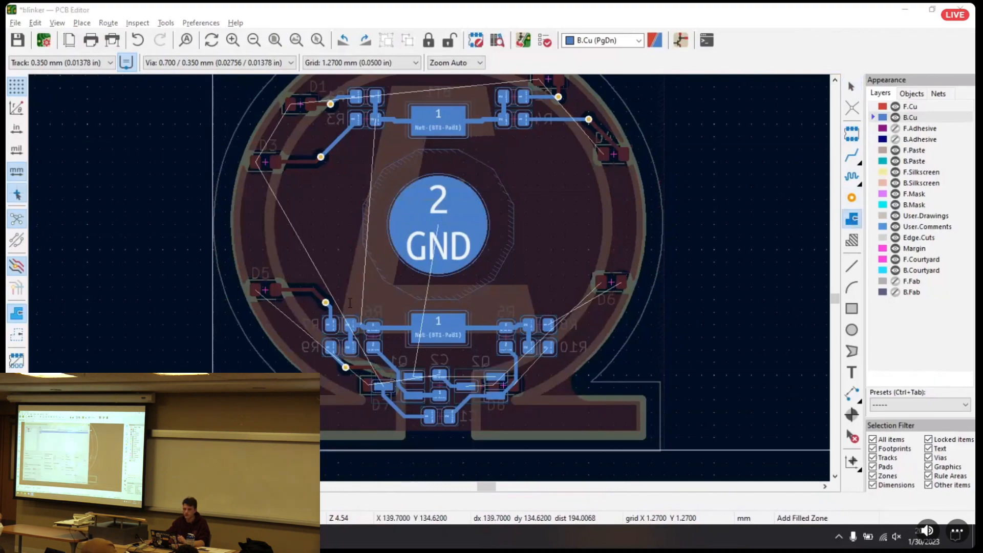
left_click(213, 449)
left_click(189, 143)
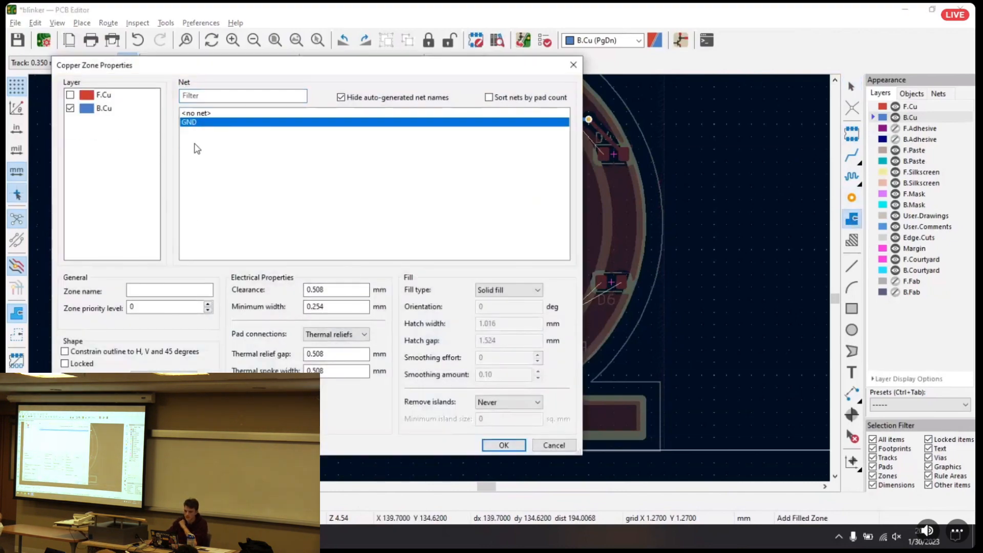
left_click(505, 445)
Complete the B.Cu GND zone outline as a rectangle around the whole board and fill it, keeping Remove islands at Never
middle_click_drag(211, 215, 193, 329)
left_click(193, 326)
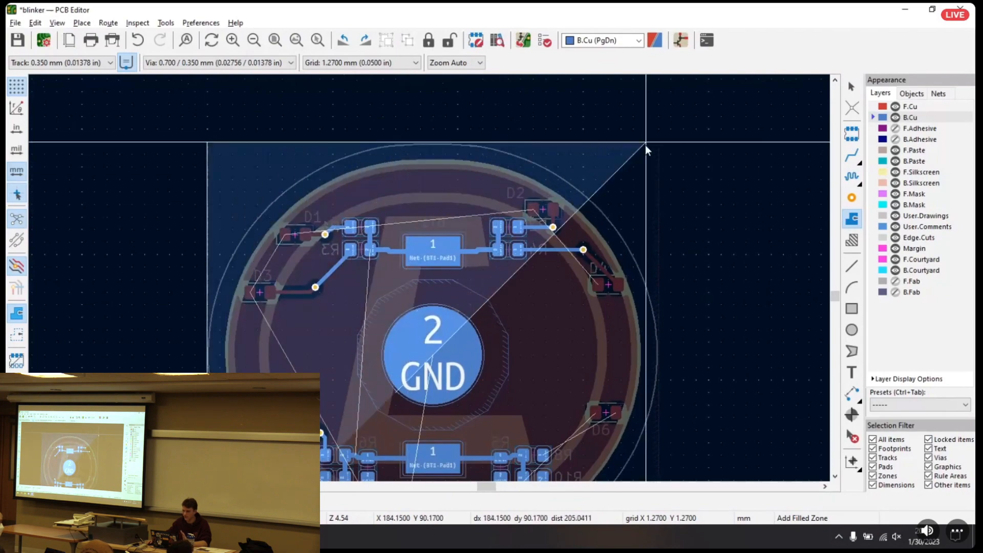
left_click(658, 143)
middle_click_drag(666, 338, 646, 201)
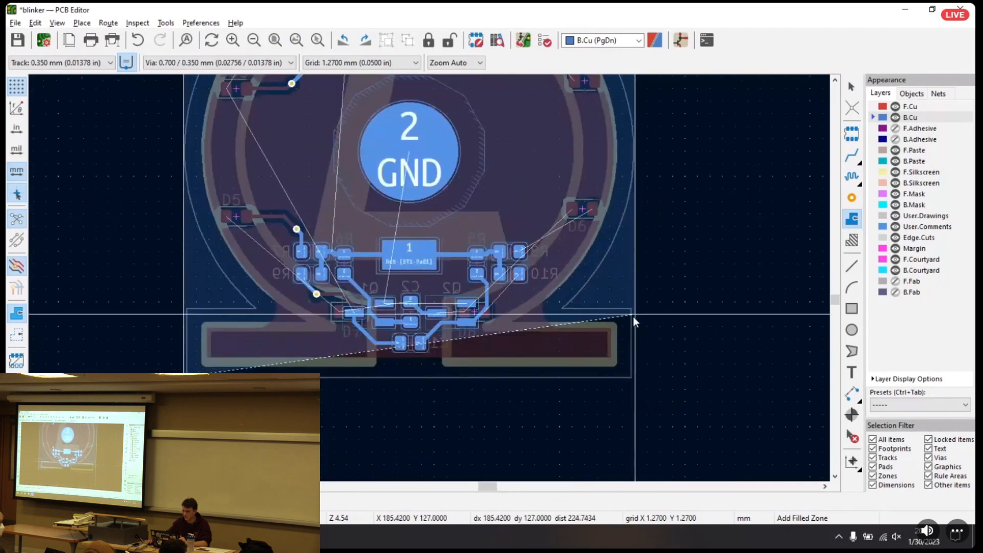
double_click(635, 379)
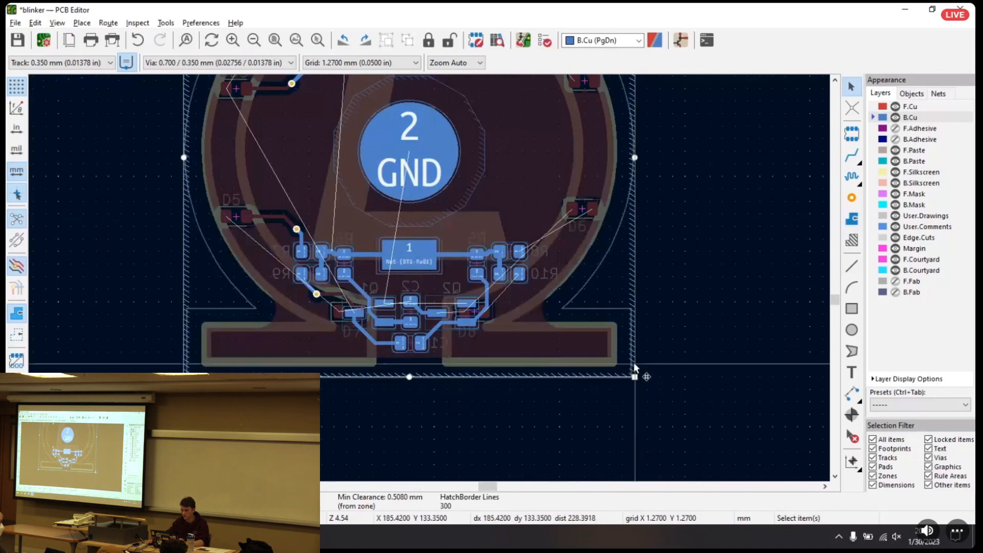
double_click(632, 336)
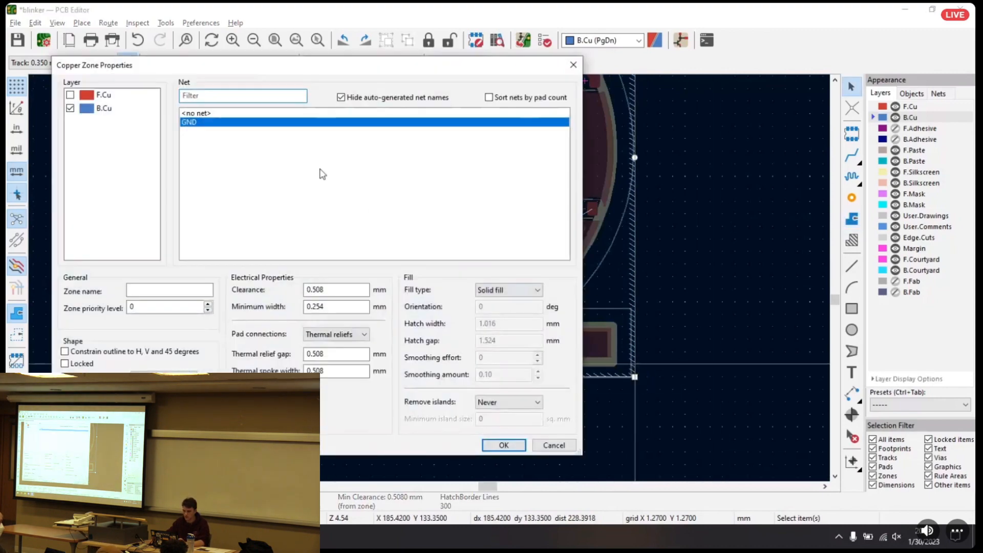
left_click(504, 446)
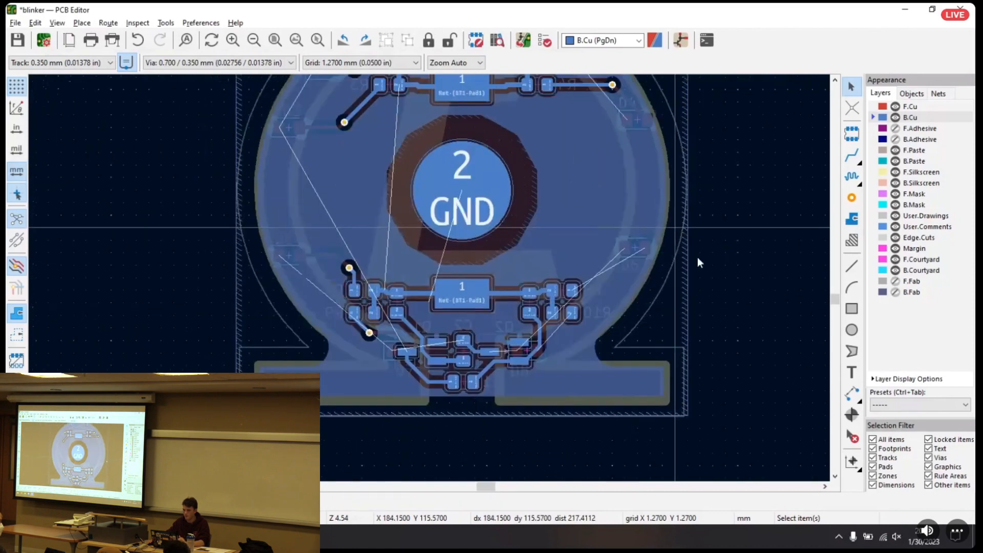
Place a 1.5mm_pin_hole footprint at X 162.56, Y 93.98, centred in the board's upper rim above the battery holder
middle_click_drag(697, 257, 709, 280)
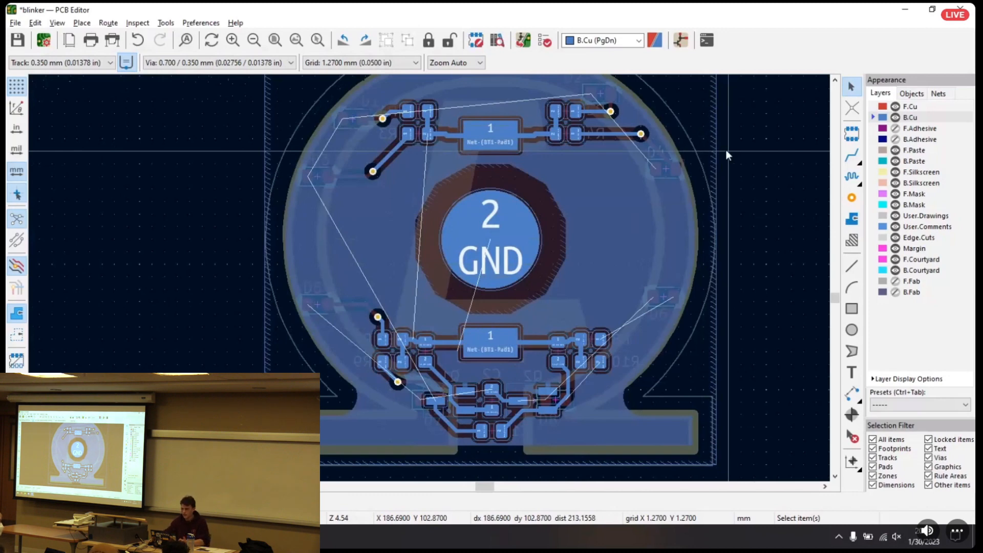
middle_click_drag(603, 88, 660, 250)
key("a")
left_click(301, 126)
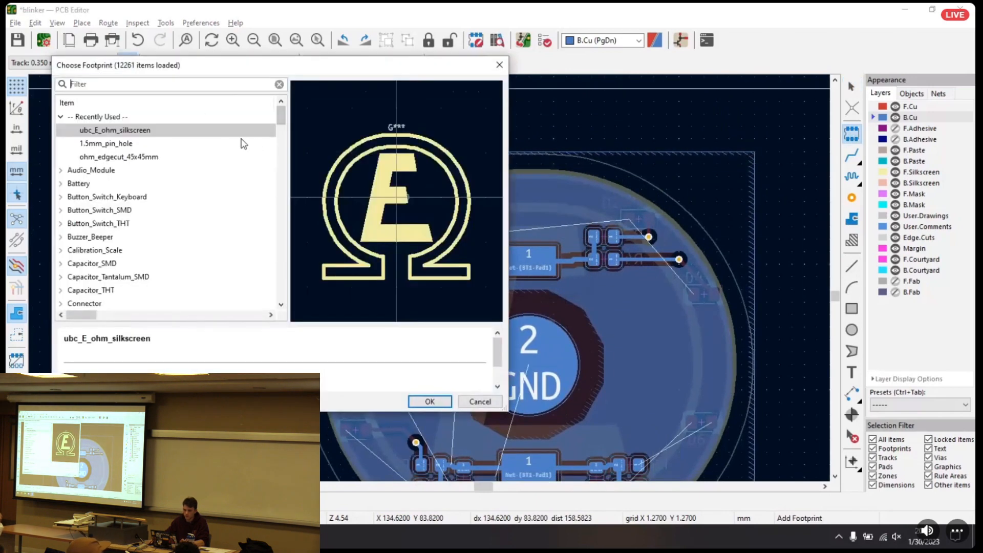
left_click(114, 147)
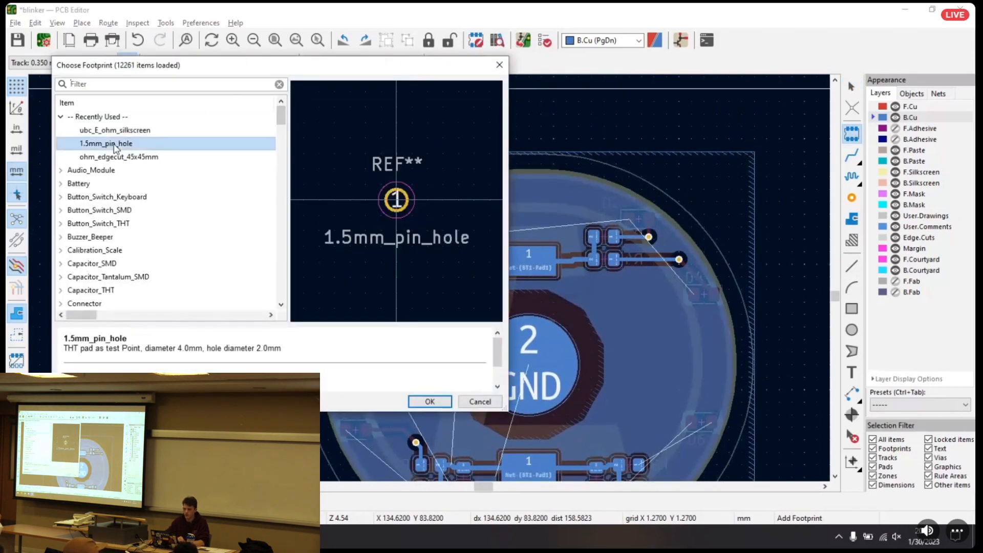
double_click(114, 149)
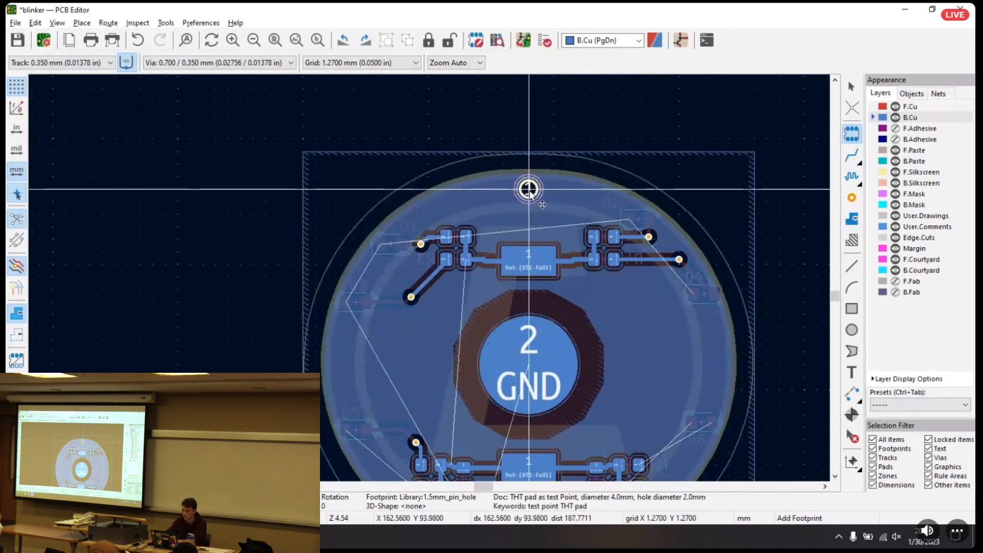
left_click(529, 189)
key("Escape")
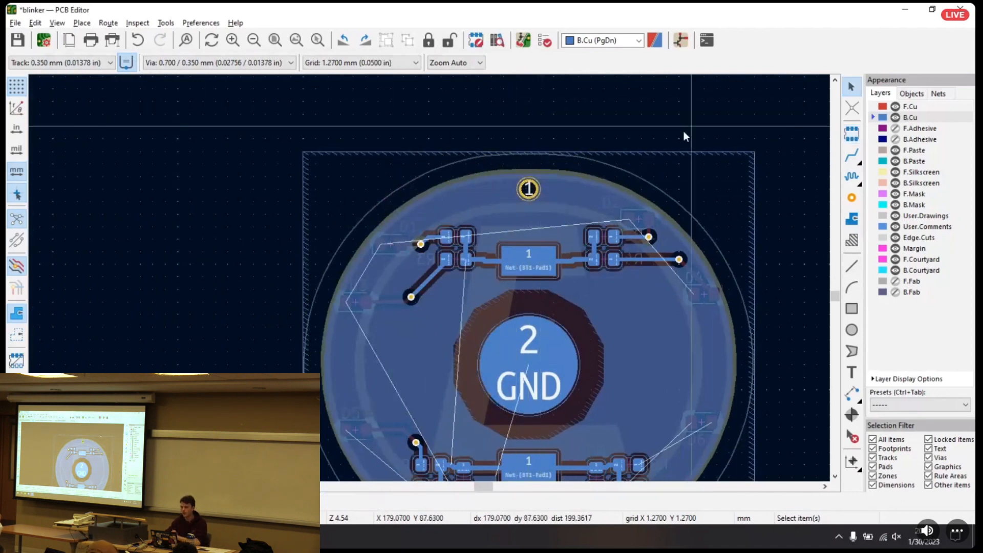
Refill the B.Cu GND zone around the new pin hole by reapplying its existing zone properties
left_click(559, 191)
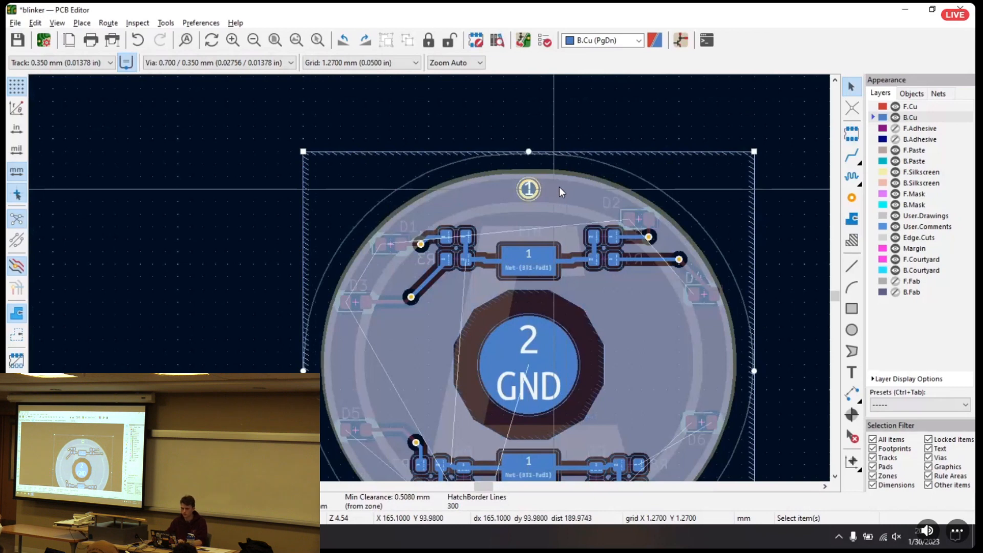
double_click(568, 177)
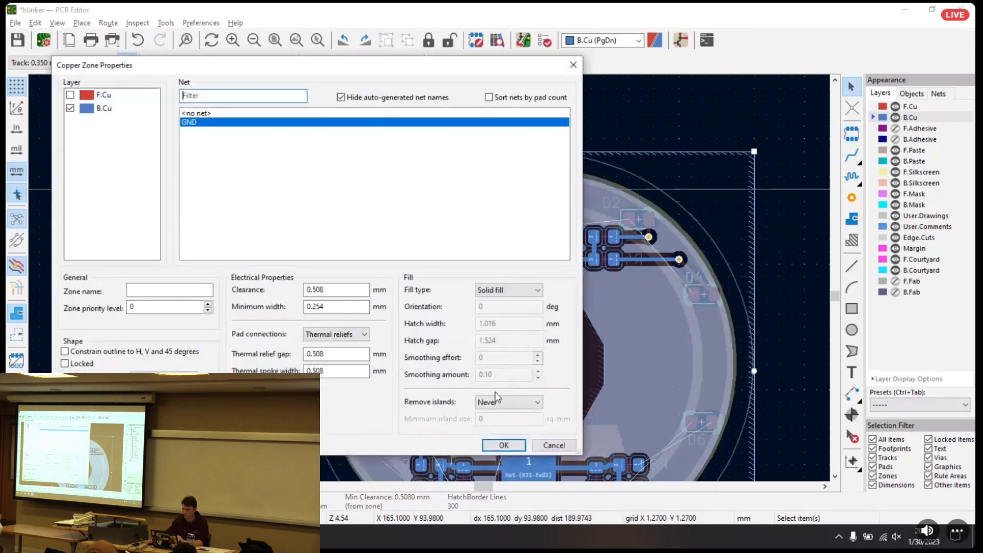
left_click(505, 444)
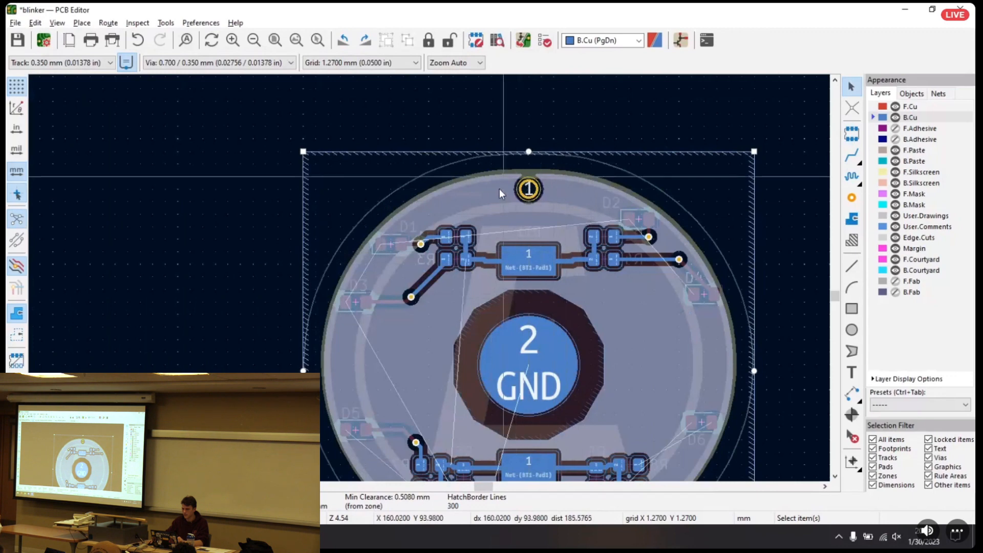
Set the zone drawing mode to Draw Zone Fills
left_click(57, 22)
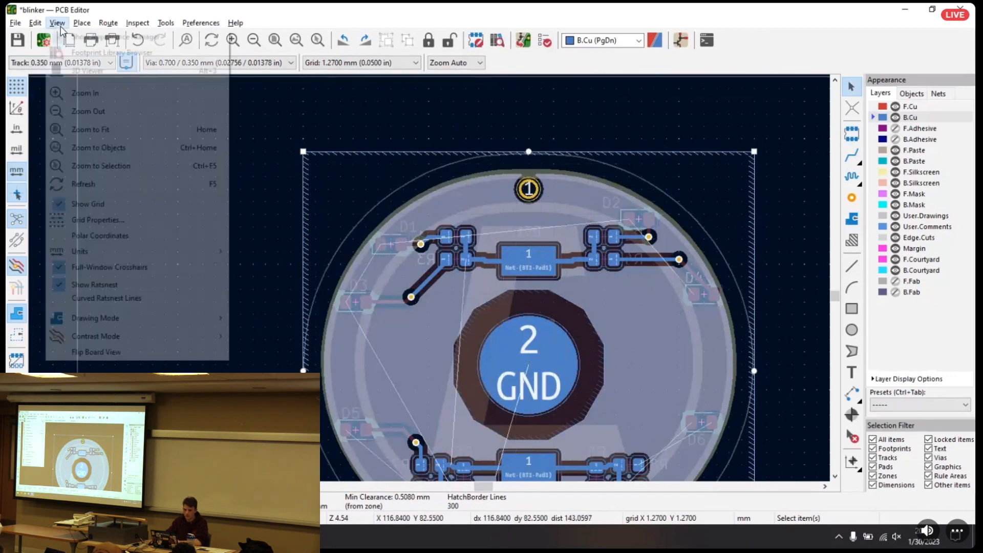
mouse_move(80, 24)
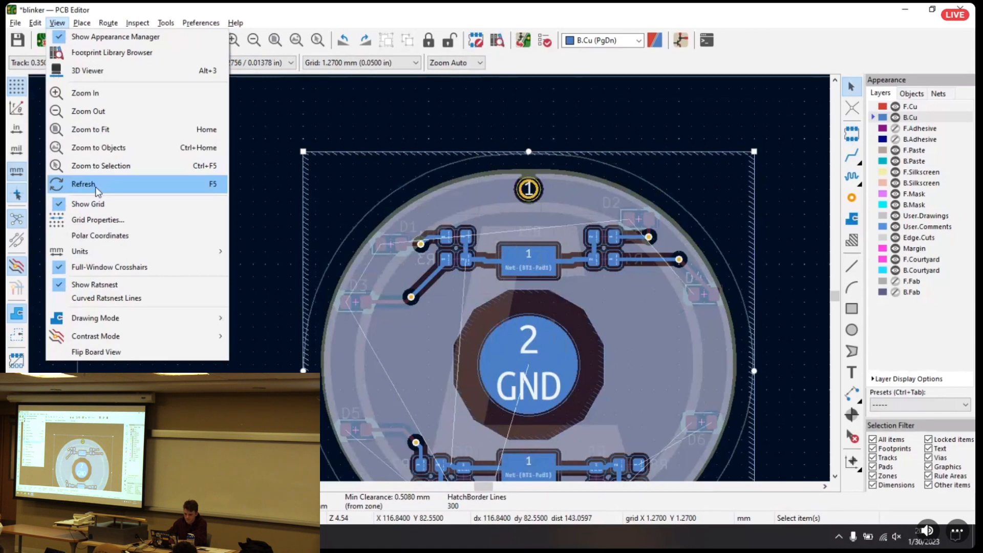
mouse_move(148, 318)
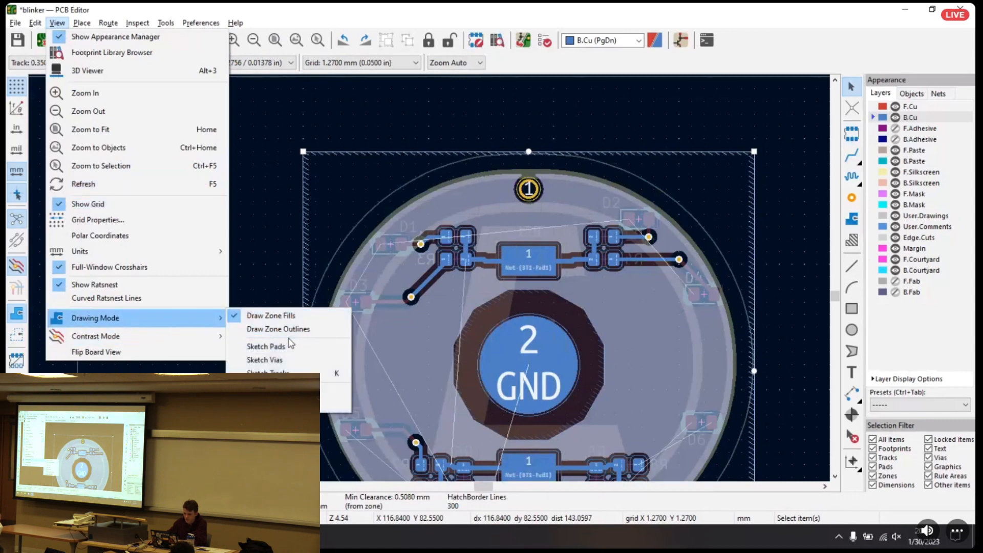
left_click(272, 318)
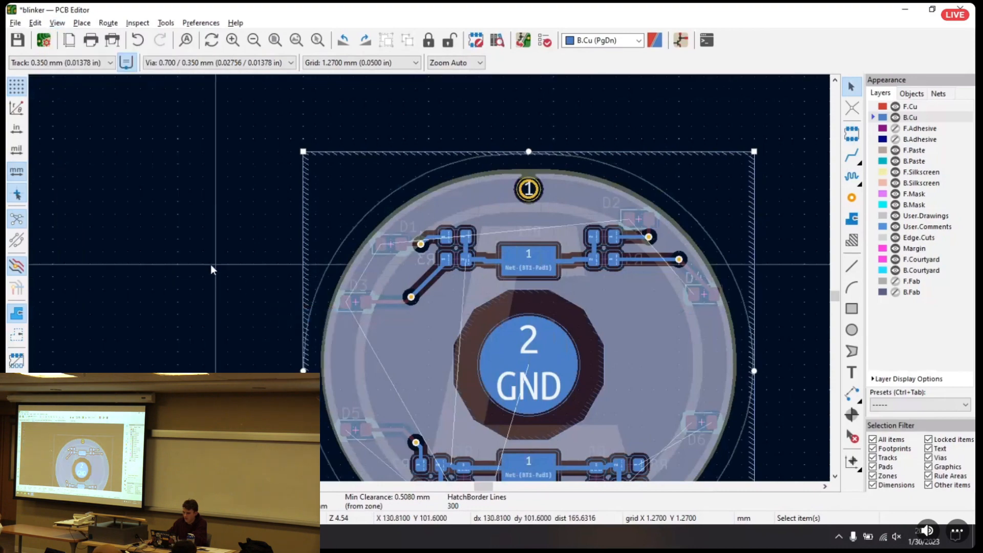
Make F.Cu the active layer and show the whole board outline
middle_click_drag(707, 211, 628, 126)
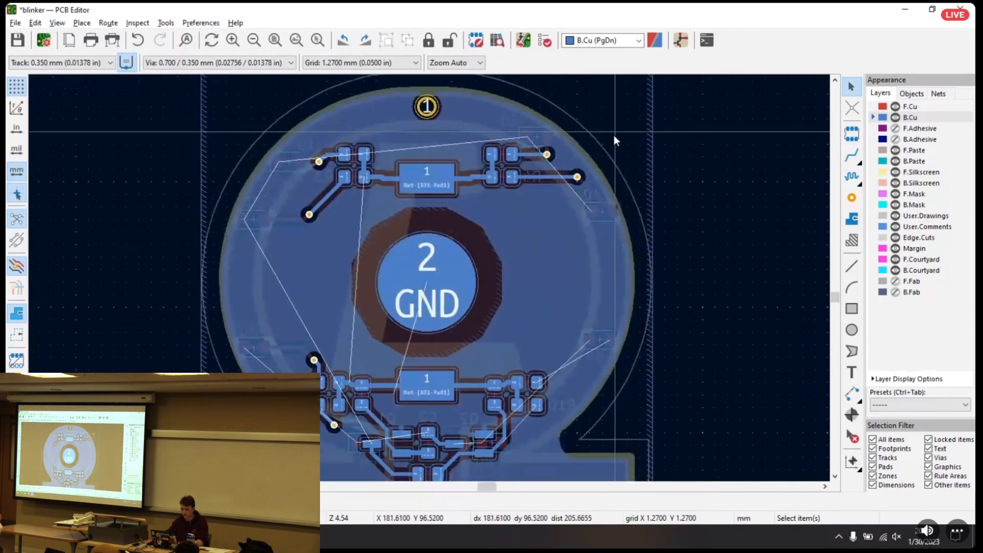
left_click(916, 106)
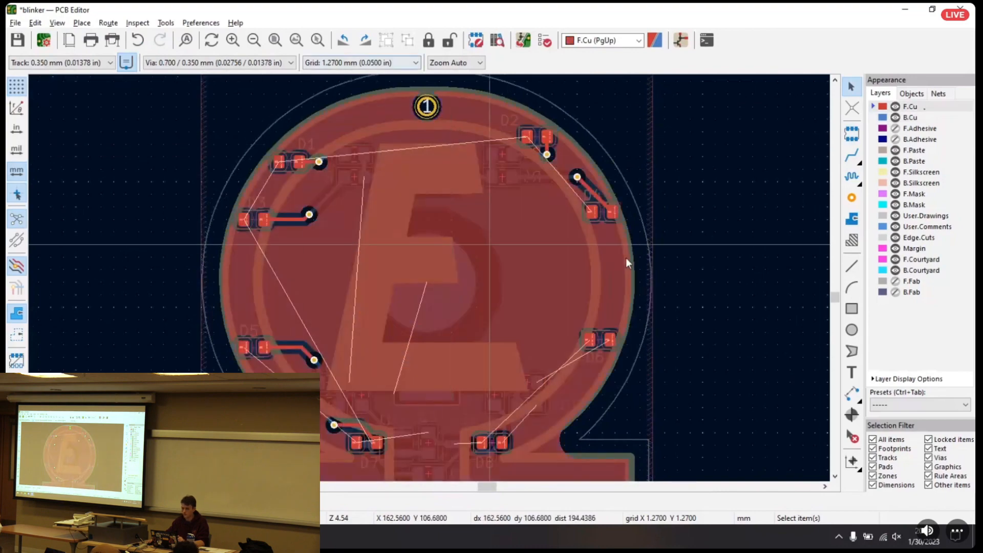
middle_click_drag(632, 165, 674, 183)
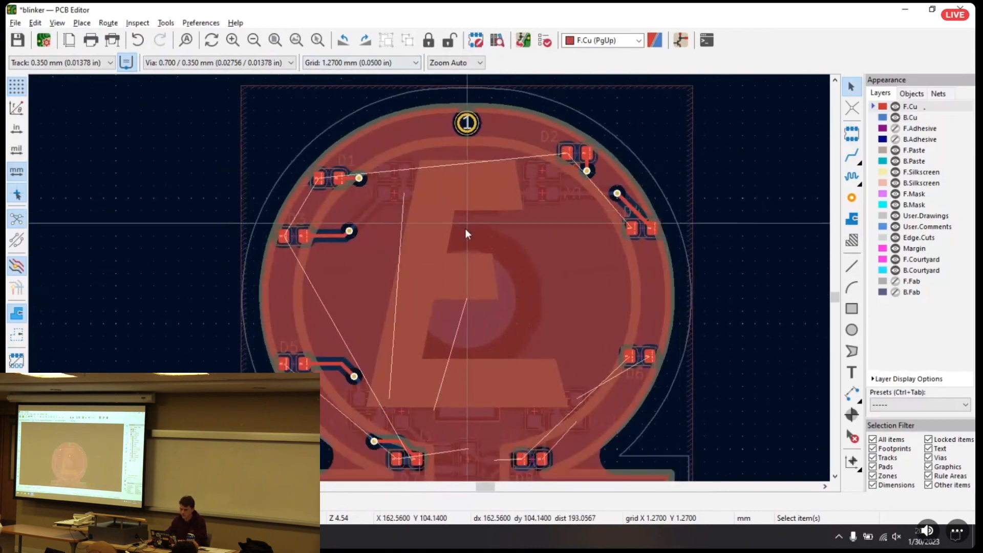
scroll(462, 230, "down", 2)
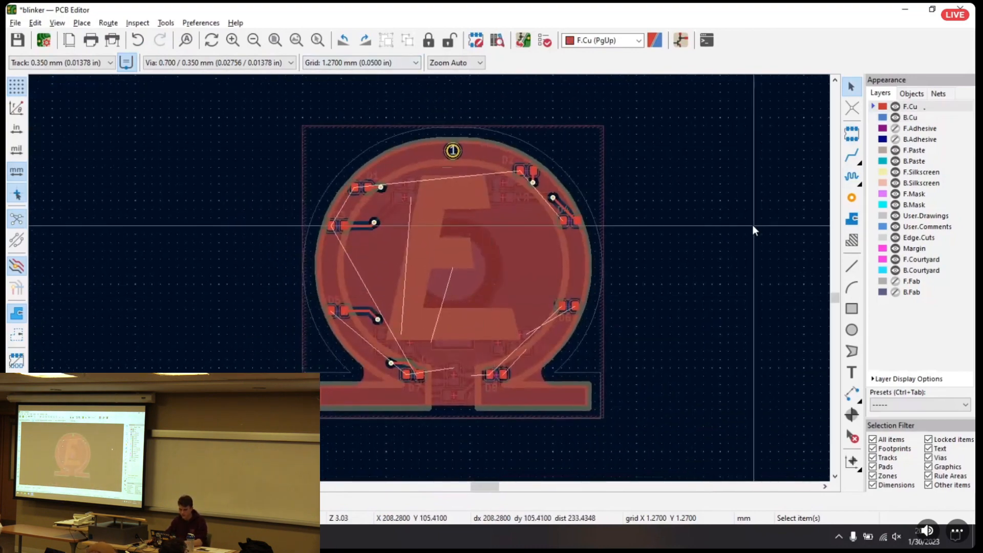
Examine the board's front and back in the 3D Viewer, including the new pin hole, and close the viewer
key("alt+3")
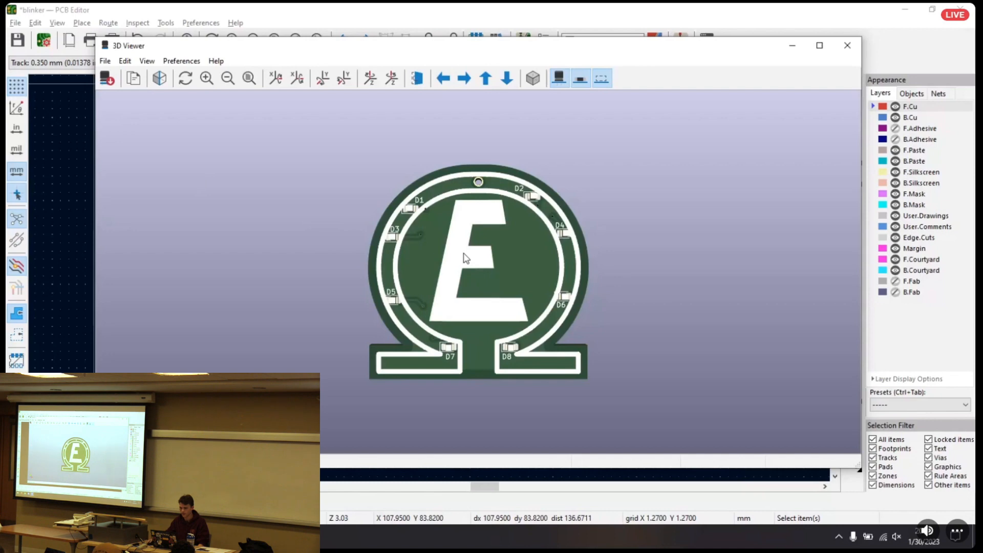
left_click_drag(570, 277, 303, 255)
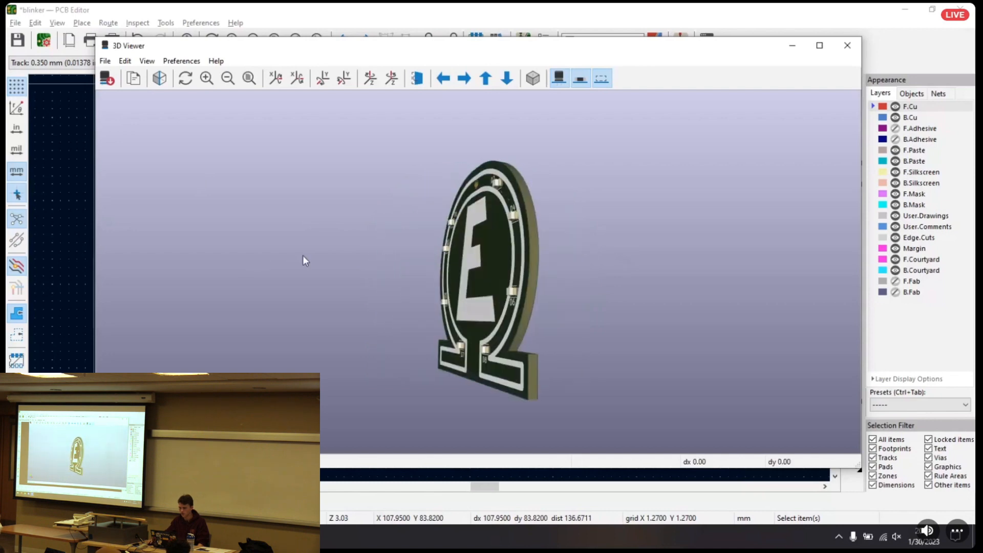
left_click_drag(514, 249, 289, 262)
left_click_drag(443, 274, 231, 297)
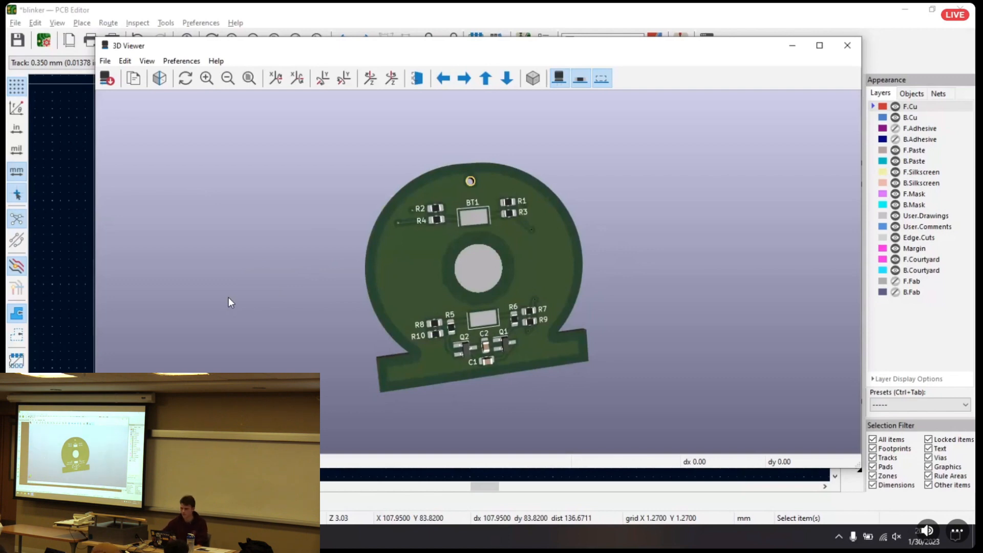
left_click_drag(402, 274, 799, 282)
left_click_drag(483, 291, 569, 266)
right_click(568, 266)
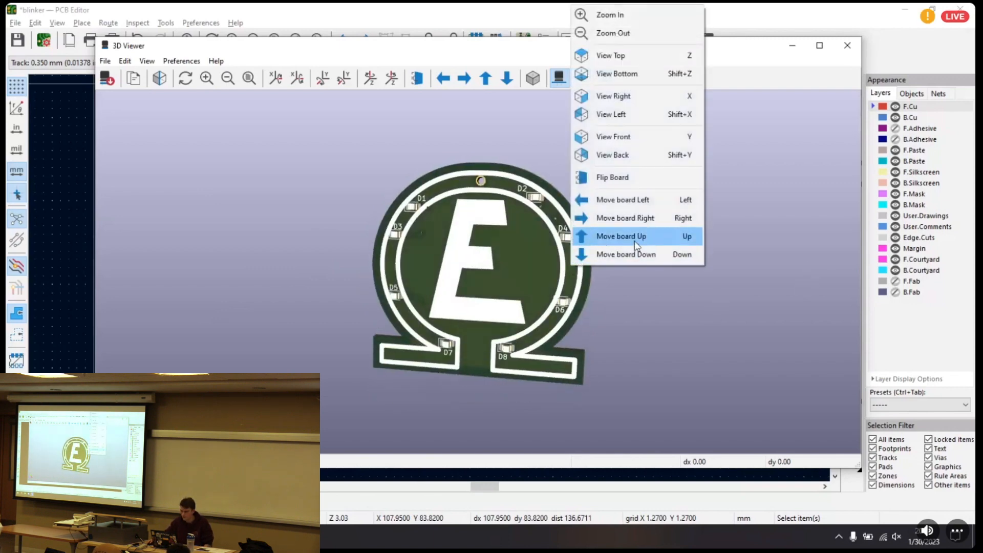
left_click(671, 306)
left_click_drag(670, 306, 481, 218)
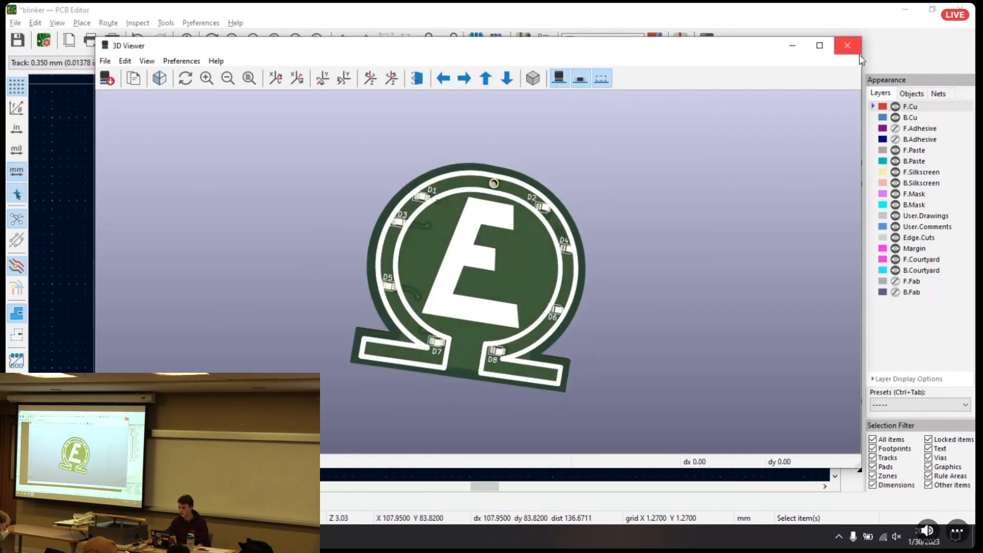
left_click(847, 45)
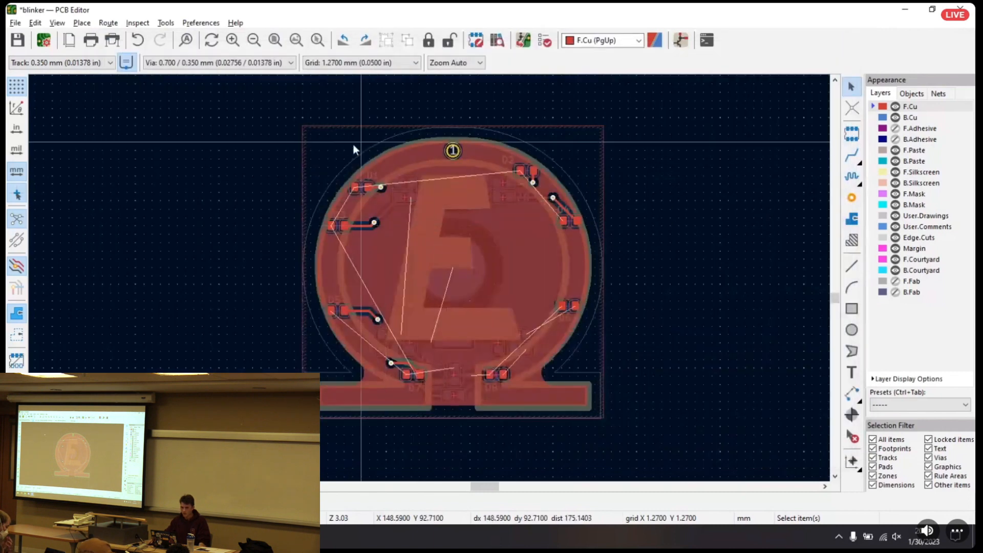
From the Gerber fabrication output settings, generate Excellon drill files in millimetres with absolute origin and decimal format, and close the drill settings
mouse_move(198, 154)
middle_mouse_down()
mouse_move(241, 161)
mouse_move(185, 158)
middle_mouse_up()
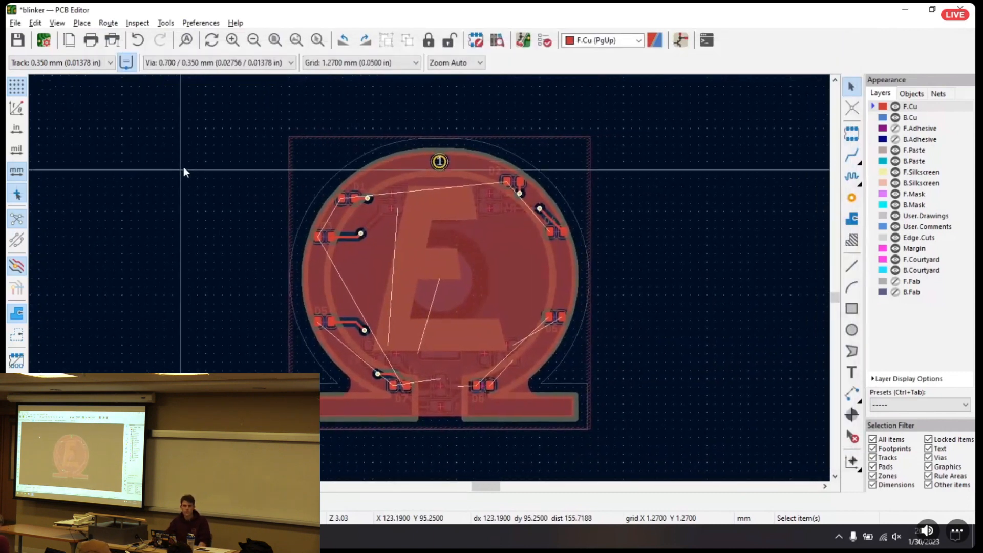
left_click(35, 22)
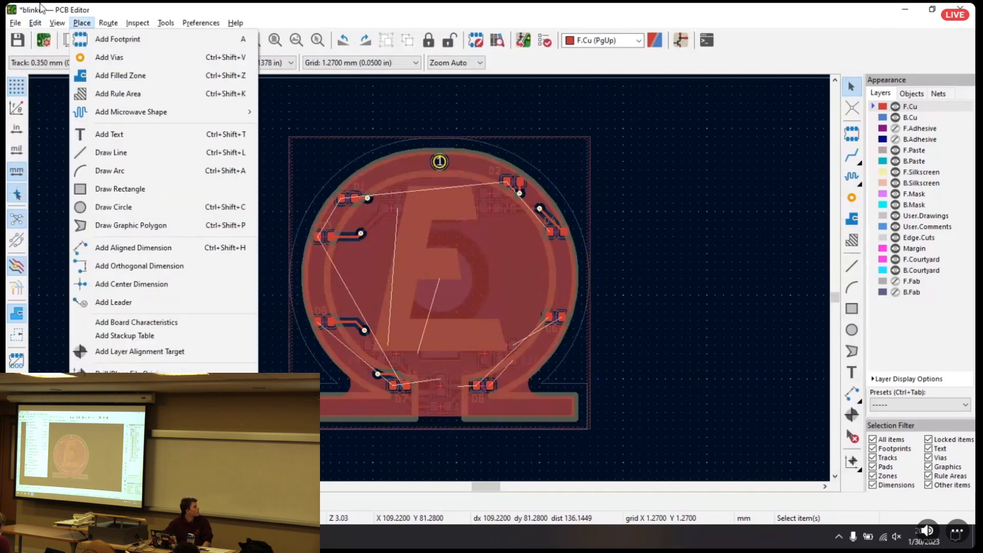
mouse_move(10, 23)
mouse_move(61, 143)
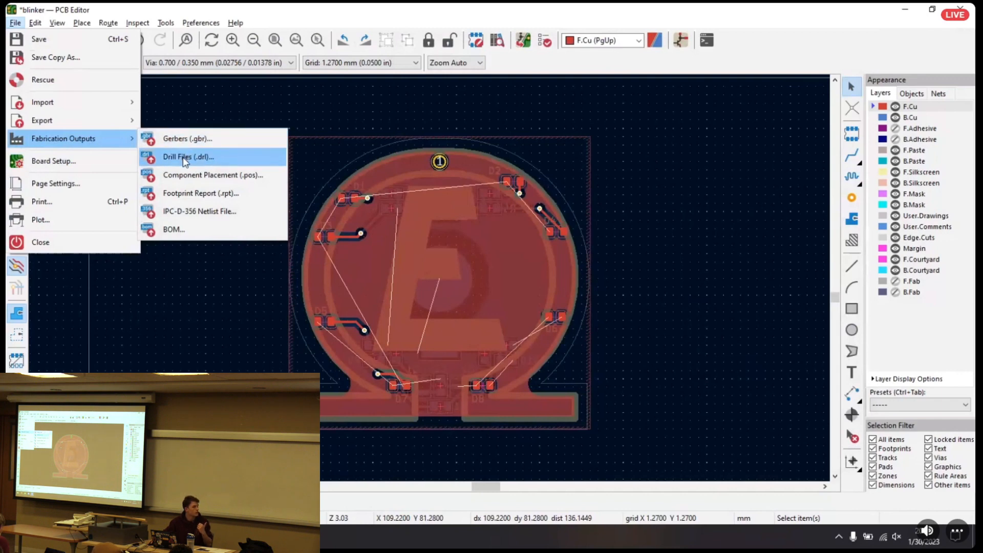
left_click(180, 140)
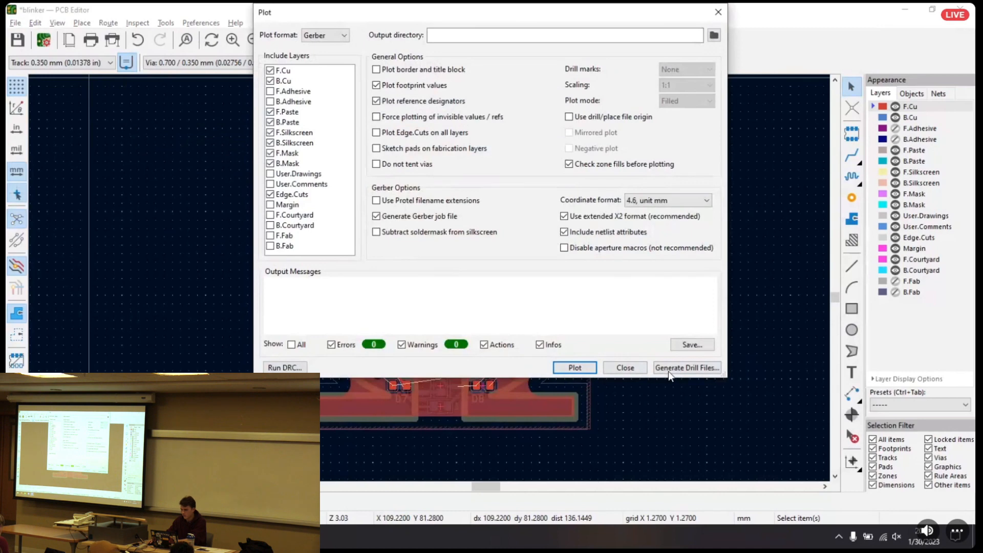
left_click(669, 368)
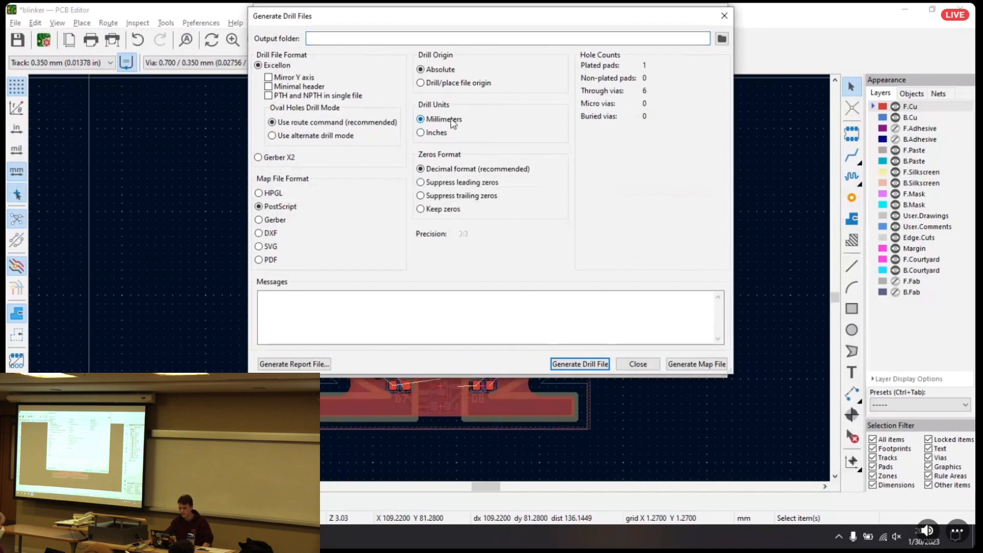
left_click(575, 367)
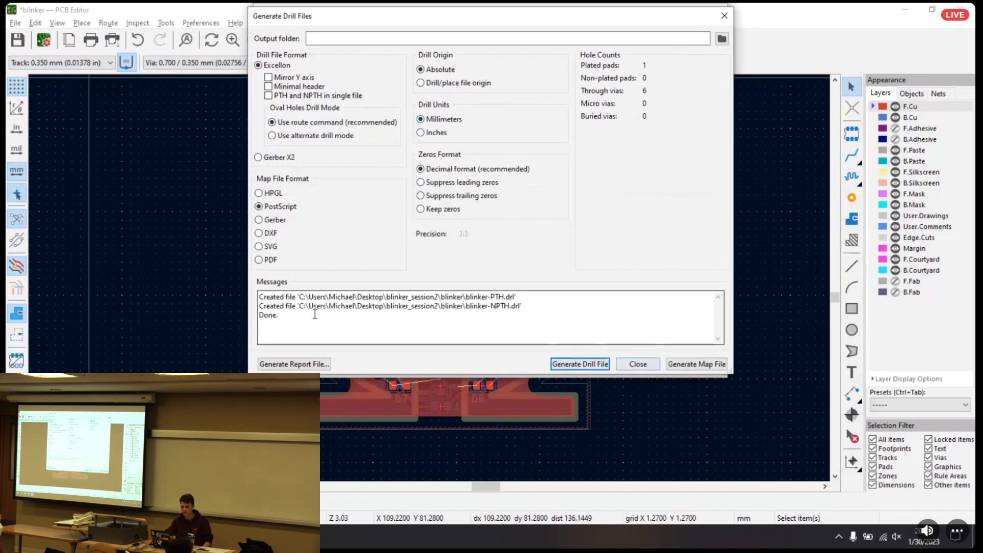
left_click_drag(286, 321, 239, 319)
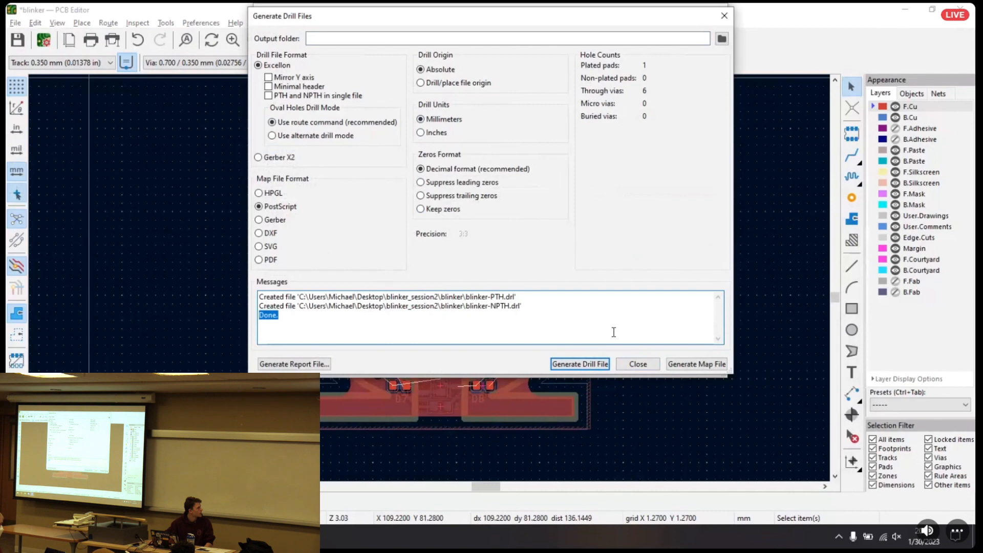
left_click(650, 365)
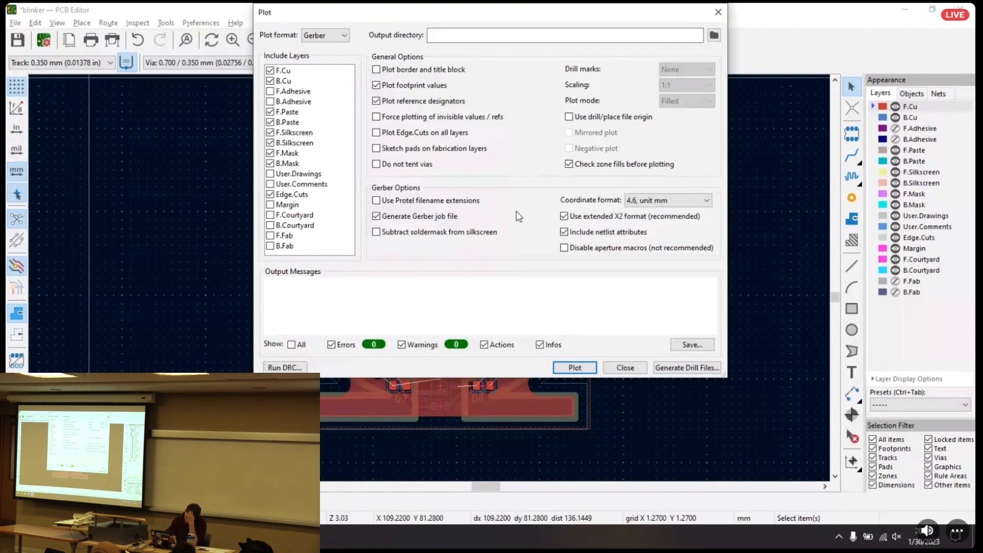
Plot Gerbers for both copper, paste, silkscreen and mask layers plus Edge.Cuts, and close the plot settings
left_click(575, 367)
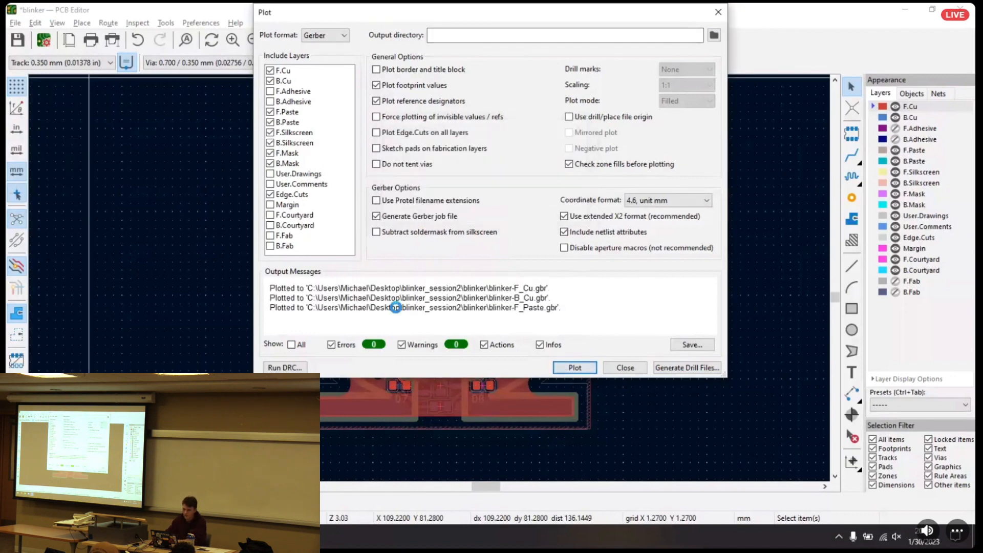
left_click_drag(307, 303, 253, 306)
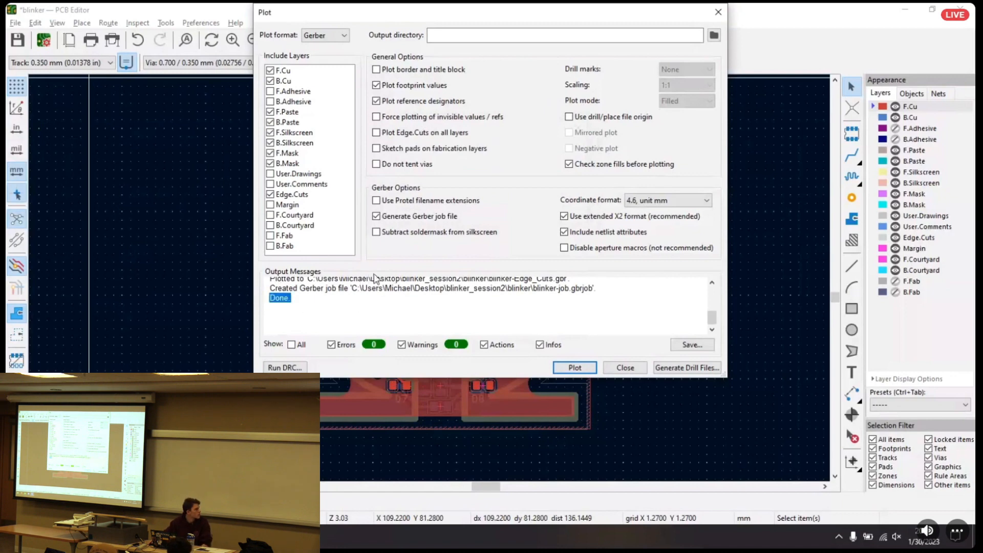
left_click(634, 367)
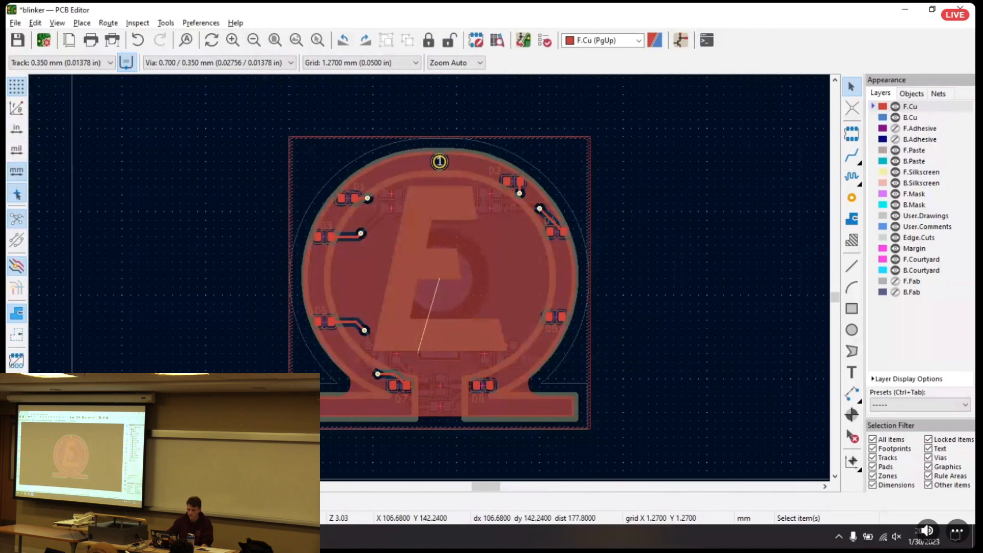
Switch to the blinker project folder in File Explorer and examine the generated Gerber, job and drill files
left_click(103, 536)
scroll(431, 244, "down", 2)
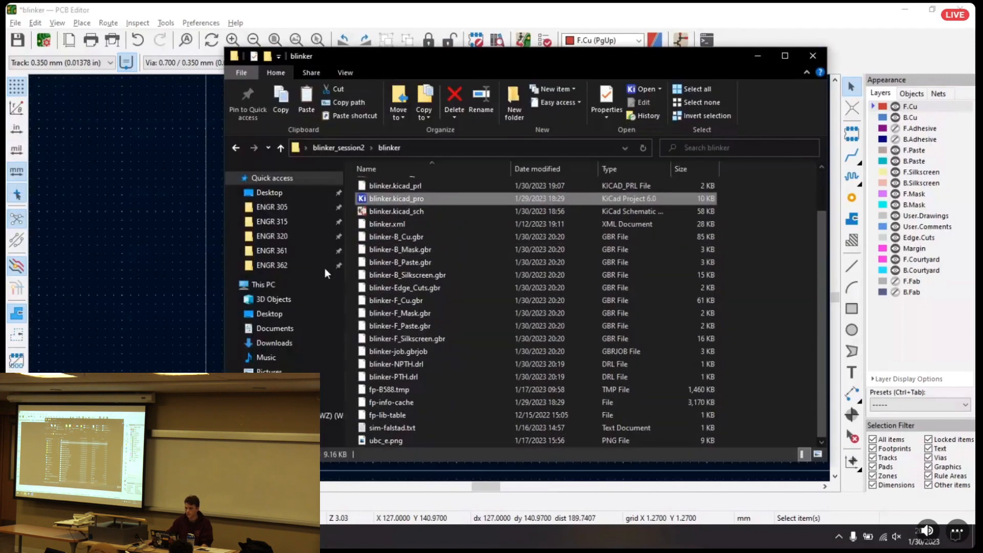
left_click(419, 239)
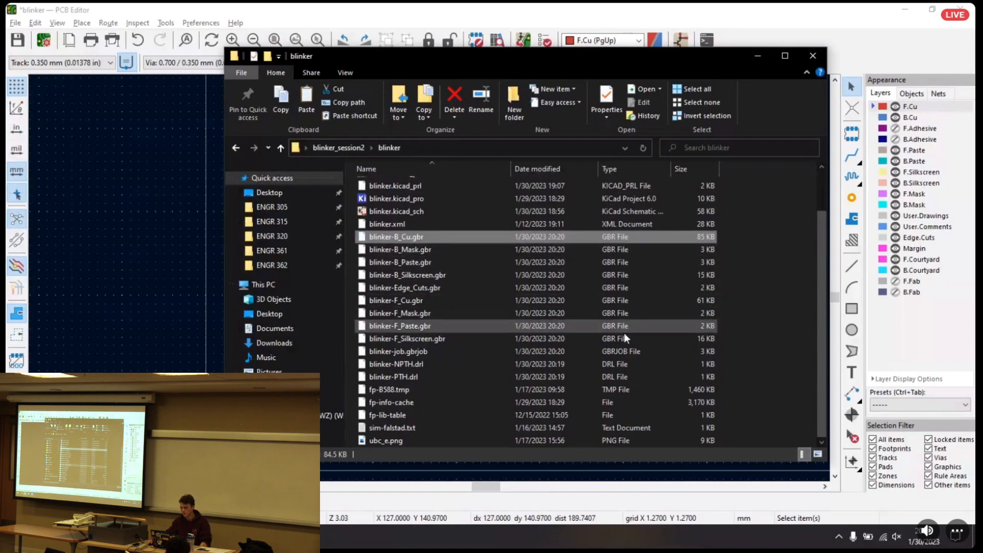
left_click(616, 354)
left_click(620, 378)
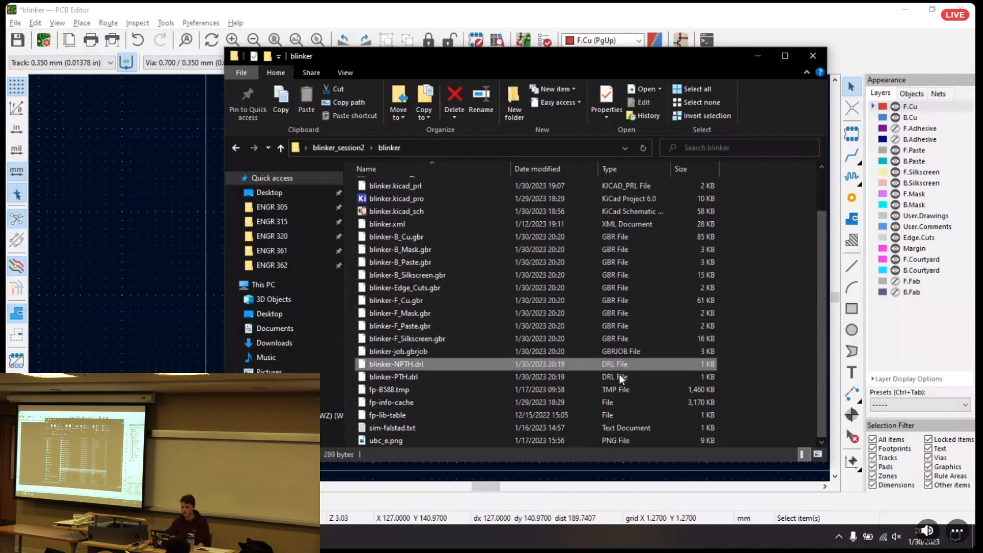
left_click(689, 328)
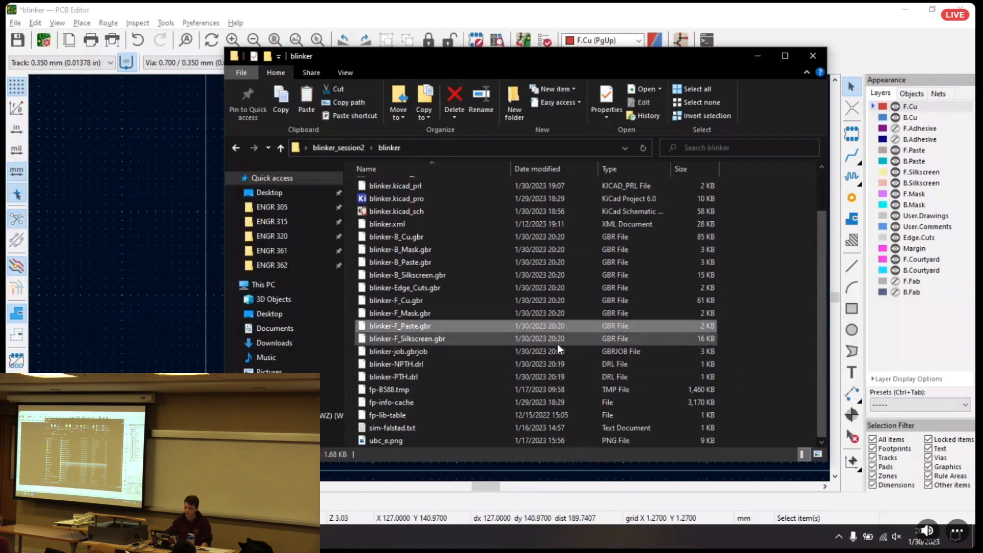
left_click(573, 350)
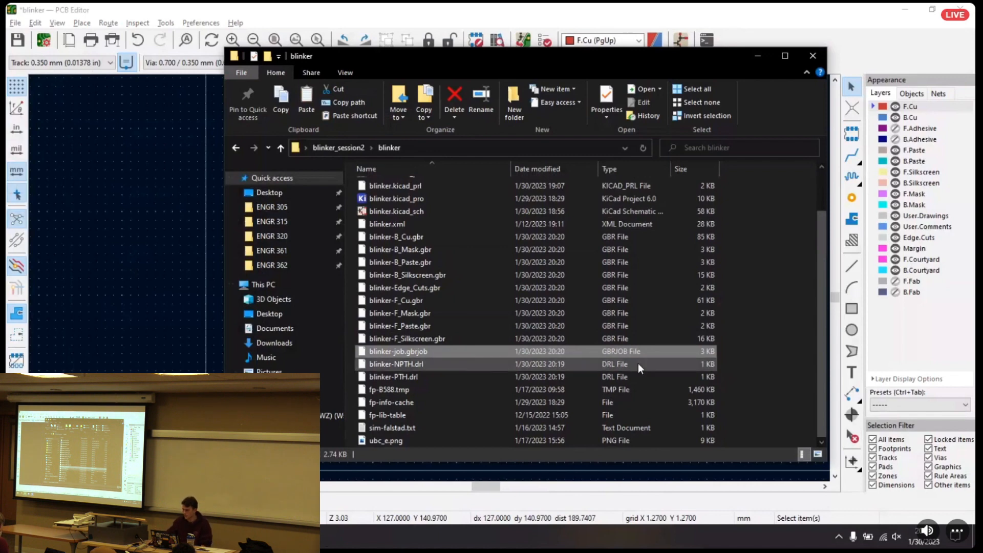
left_click(776, 371)
left_click(511, 104)
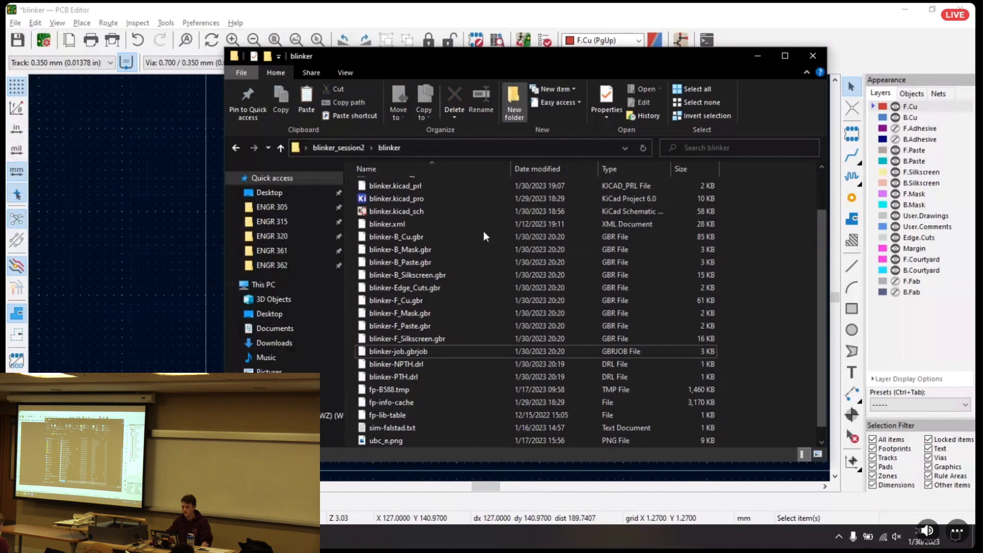
scroll(424, 285, "down", 2)
scroll(422, 285, "up", 2)
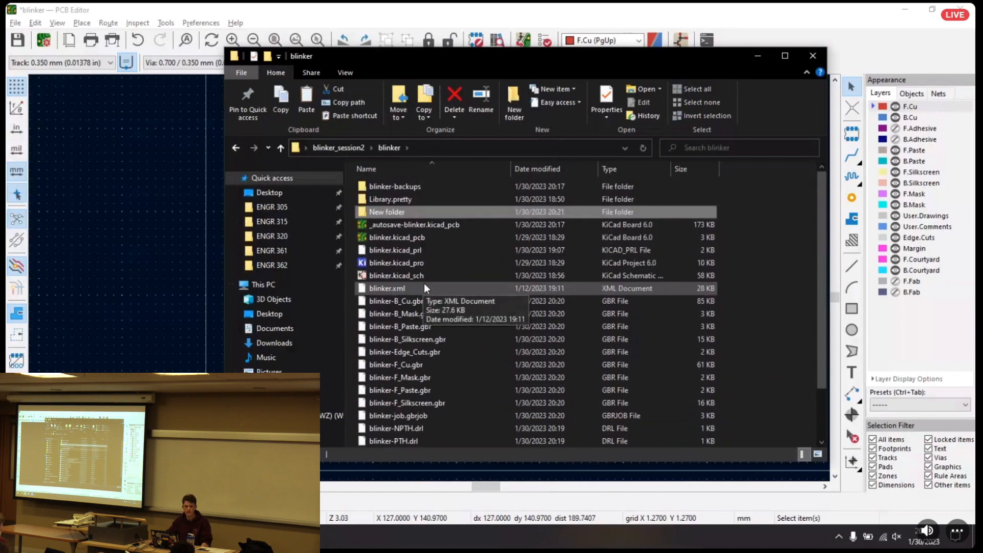
left_click(397, 211)
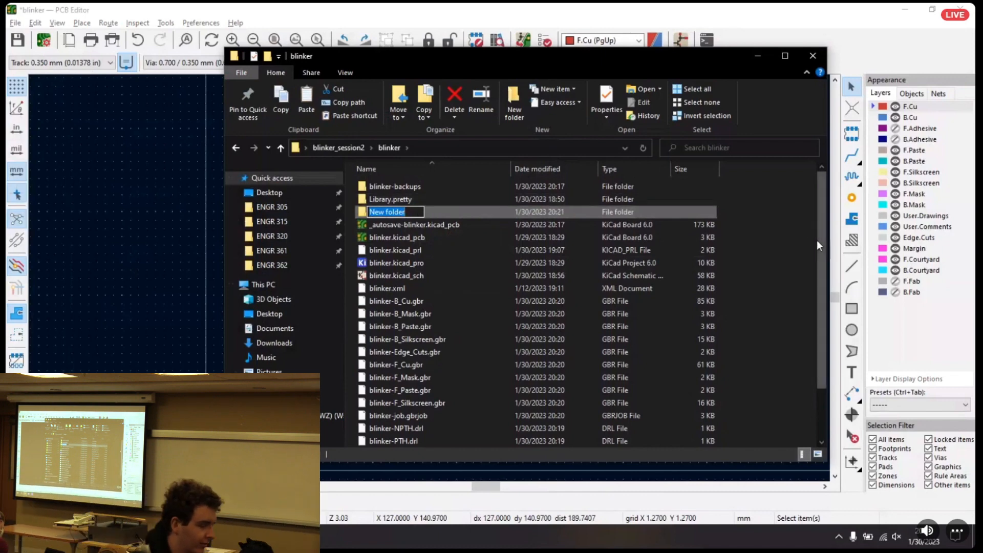
key("Return")
key("Delete")
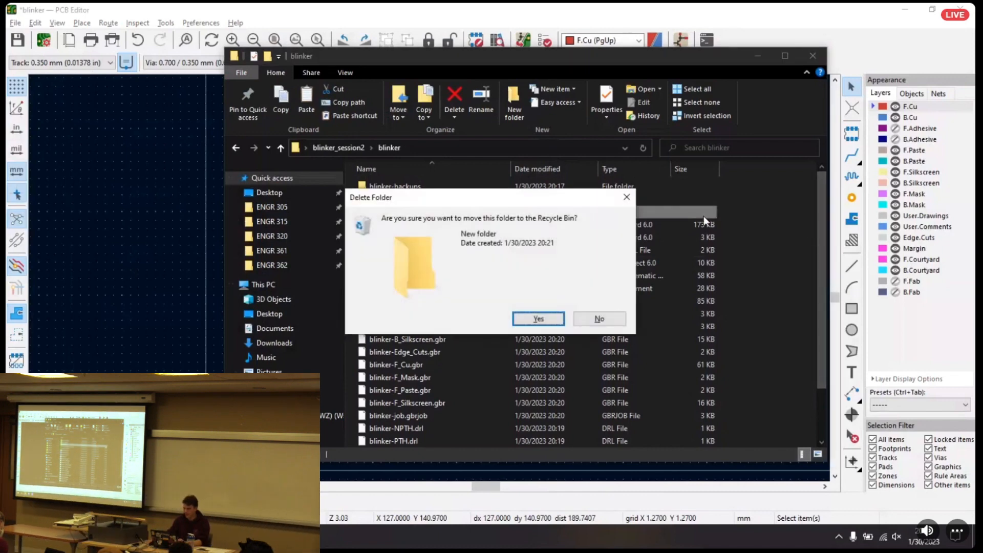
key("Return")
Create a new compressed (zipped) folder in the blinker project folder and name it blinkerPCB.zip
right_click(754, 234)
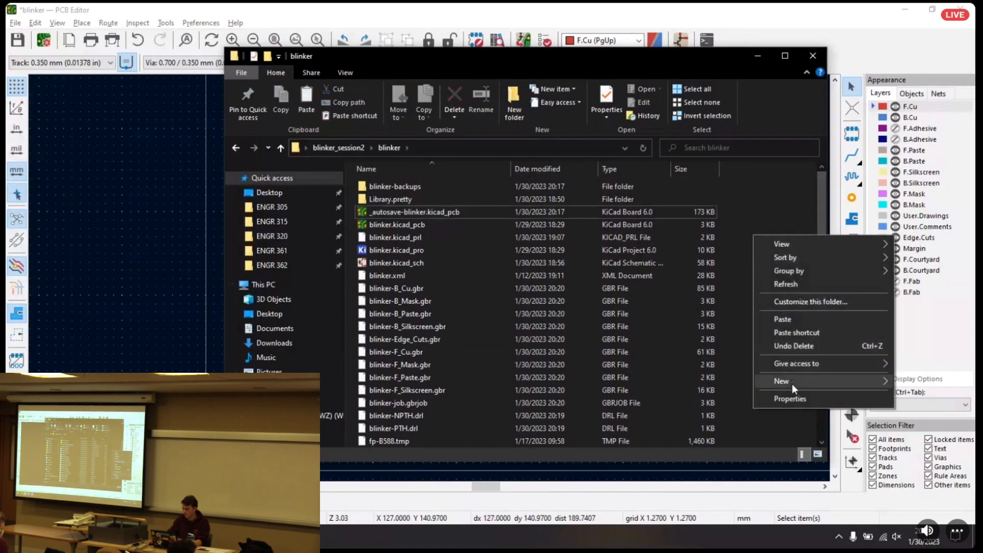
mouse_move(791, 381)
left_click(647, 379)
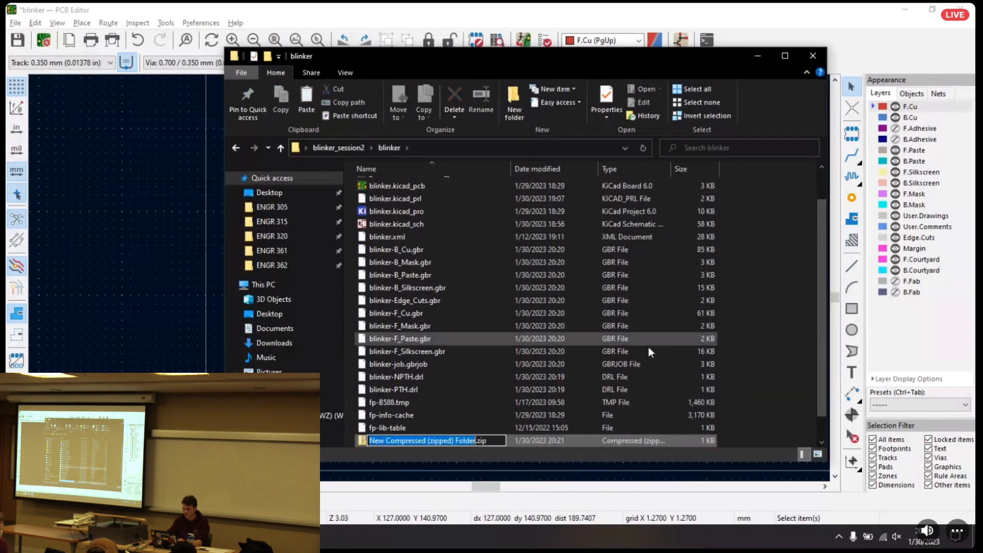
type("blinkerPCX")
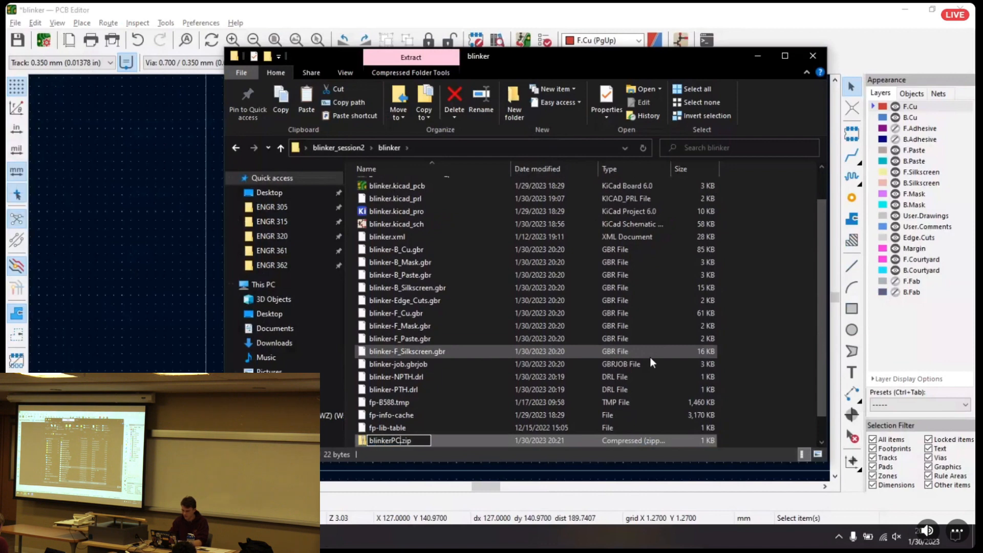
type("CB")
key("Return")
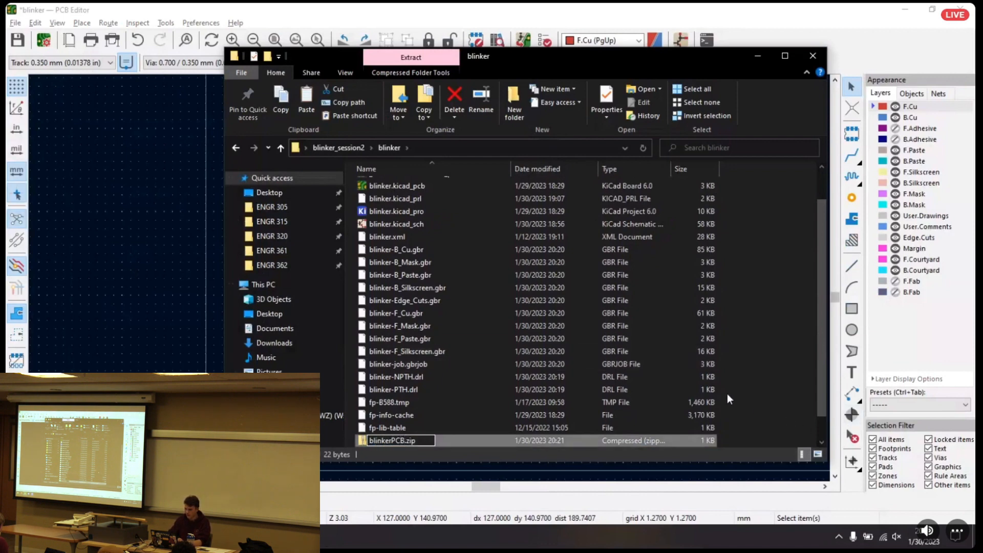
Add all the Gerber, job and drill files to blinkerPCB.zip and delete the loose originals from the project folder
left_click_drag(352, 246, 536, 375)
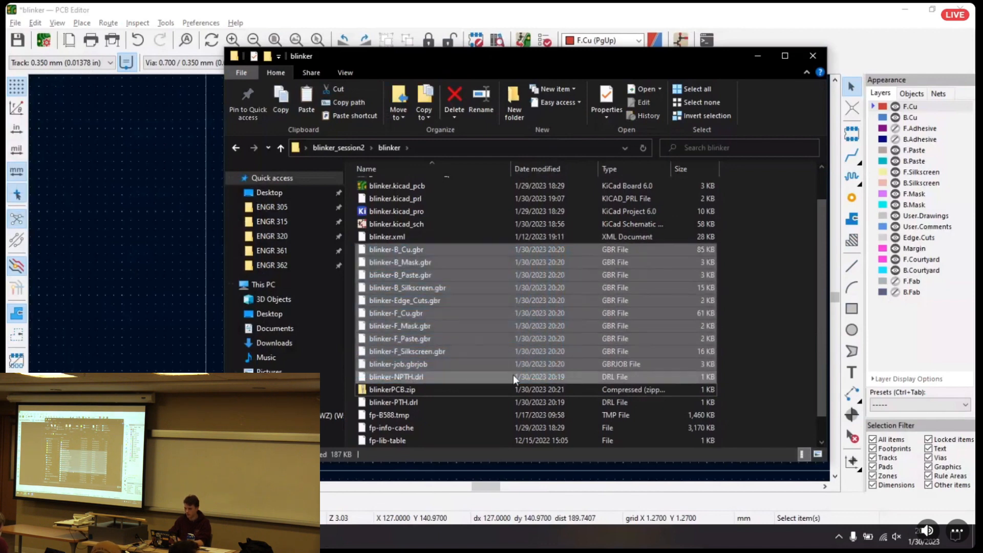
left_click(407, 406, "ctrl")
left_click_drag(424, 401, 391, 386)
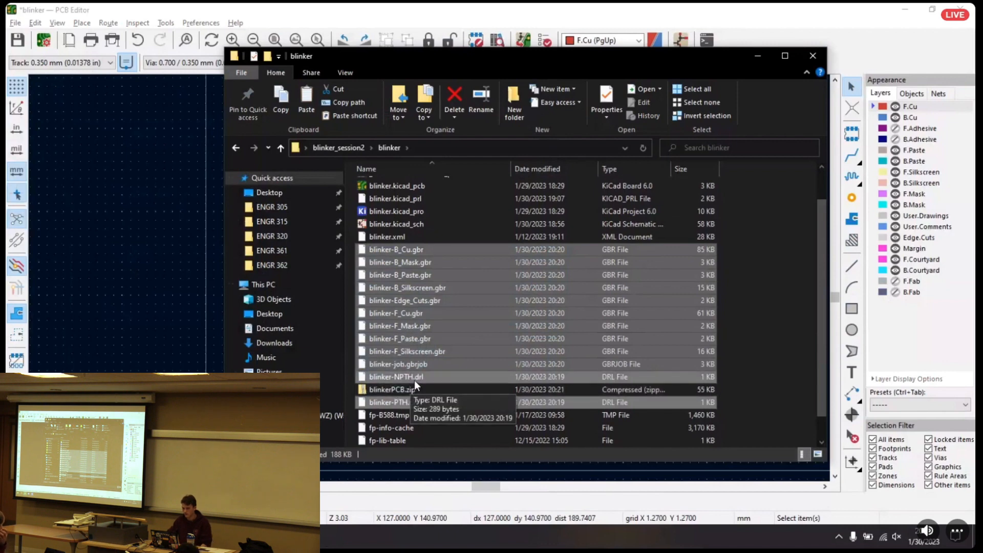
key("Delete")
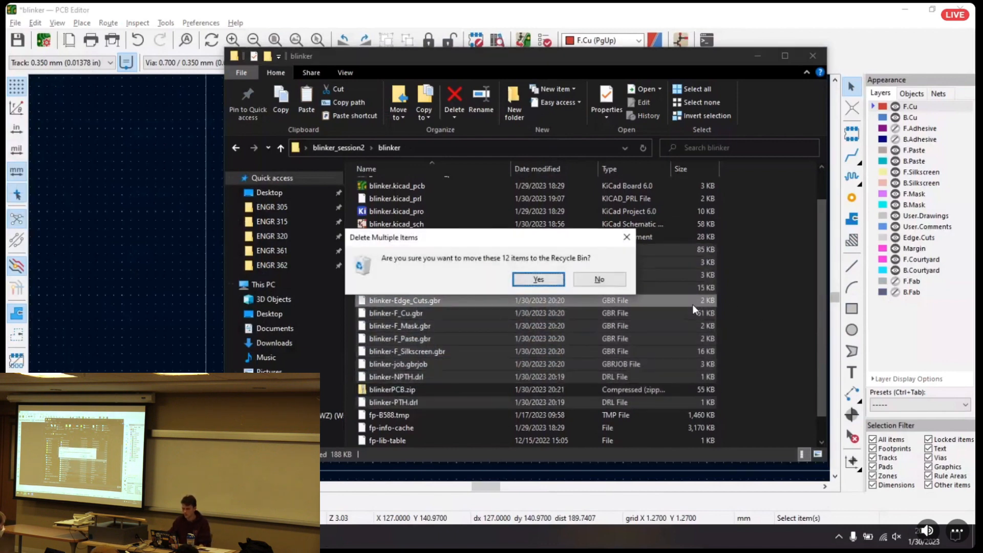
key("Return")
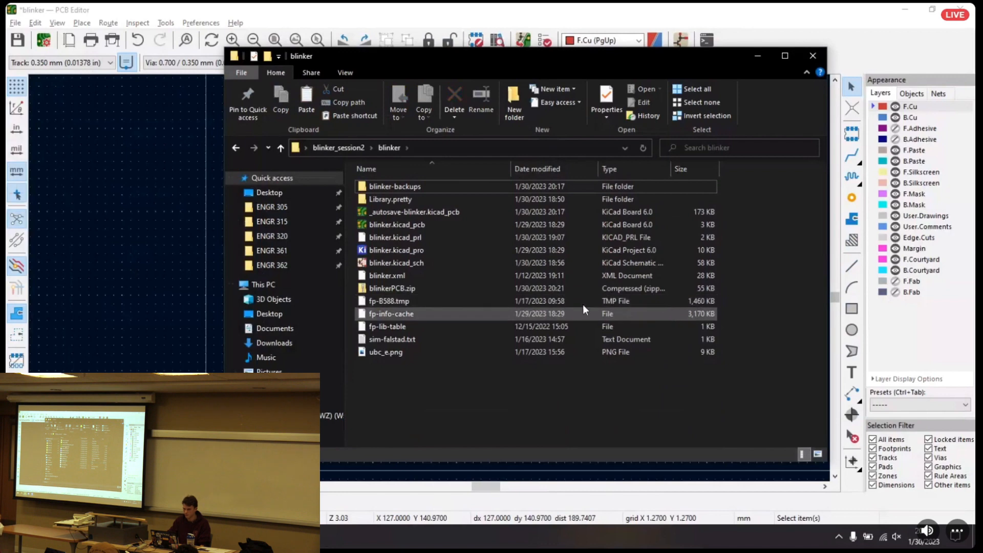
Check the contents of blinkerPCB.zip and close the folder window
left_click(389, 284)
double_click(389, 287)
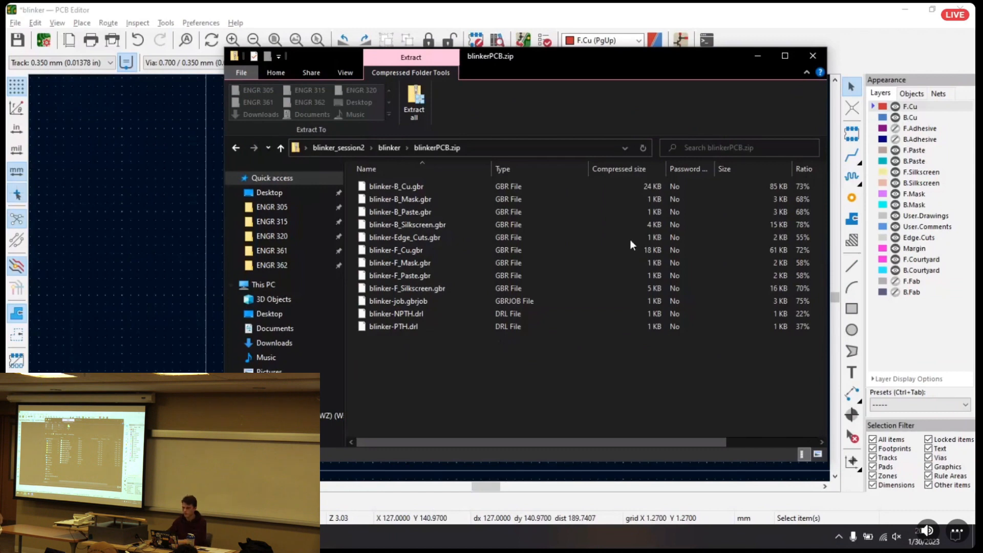
left_click(812, 55)
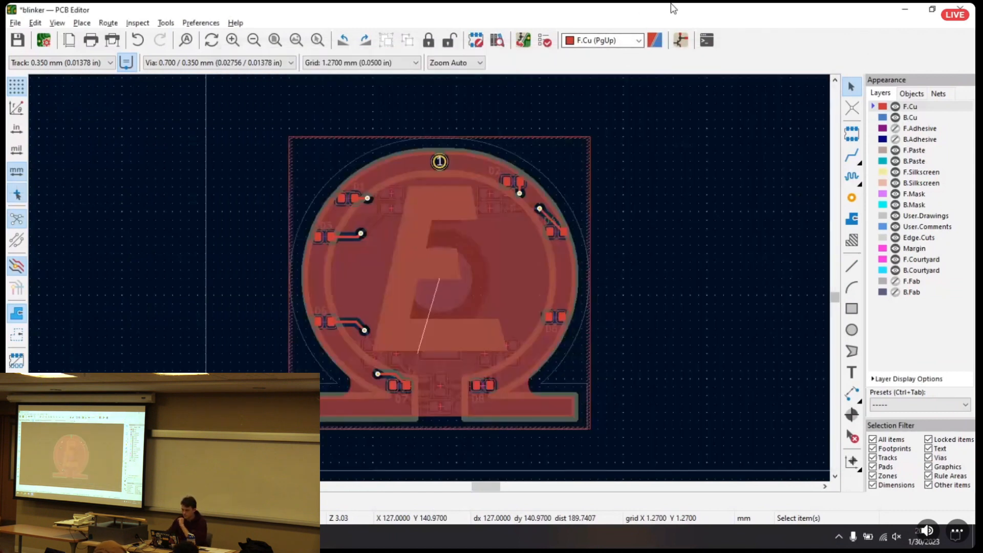
Save the blinker board and close the PCB Editor
key("ctrl+s")
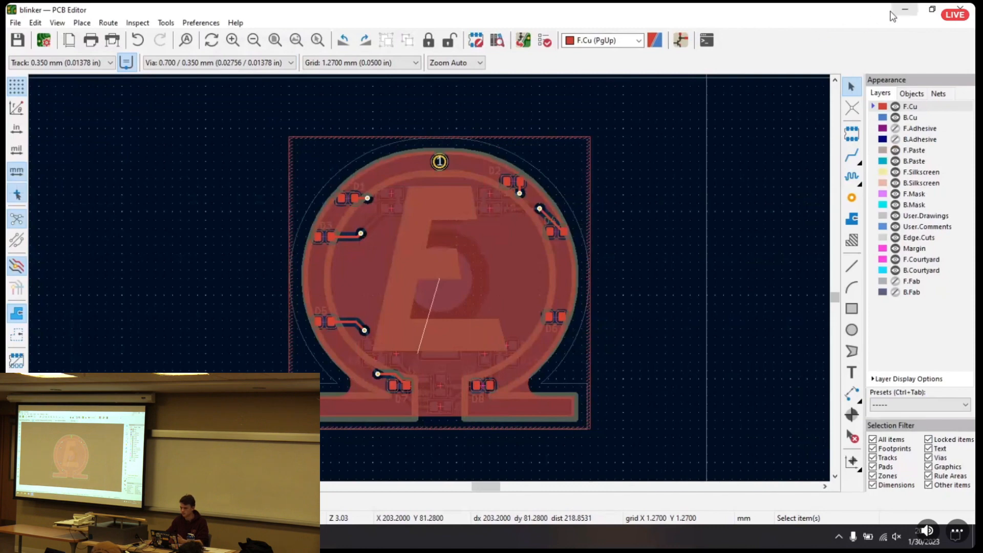
left_click(970, 8)
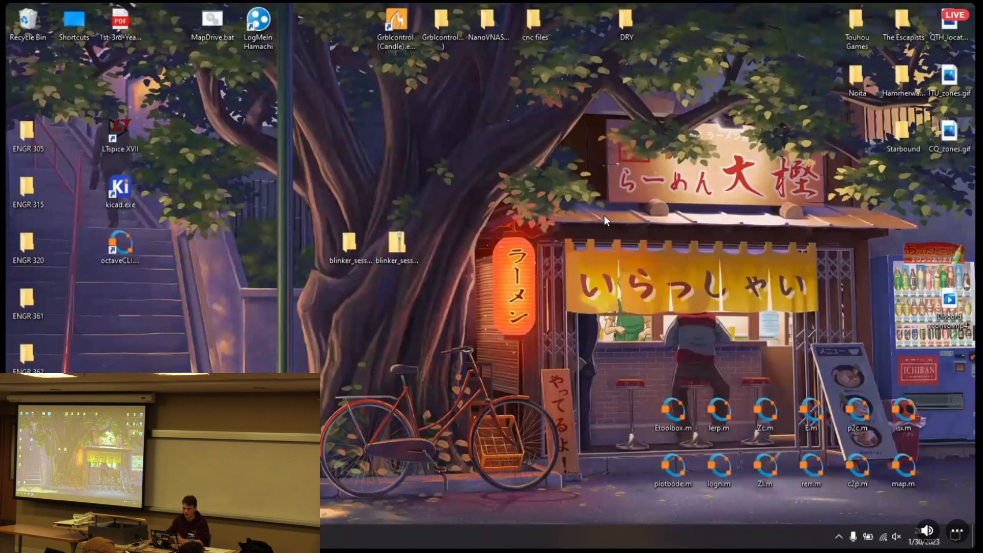
Open the blinker folder inside the session 2 folder on the desktop and select blinkerPCB.zip
double_click(360, 247)
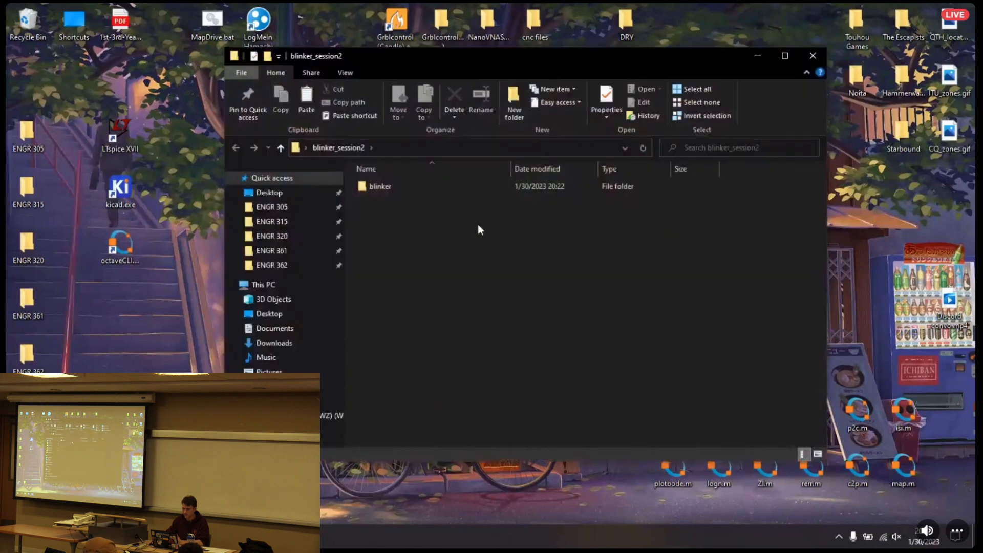
double_click(395, 190)
left_click(423, 276)
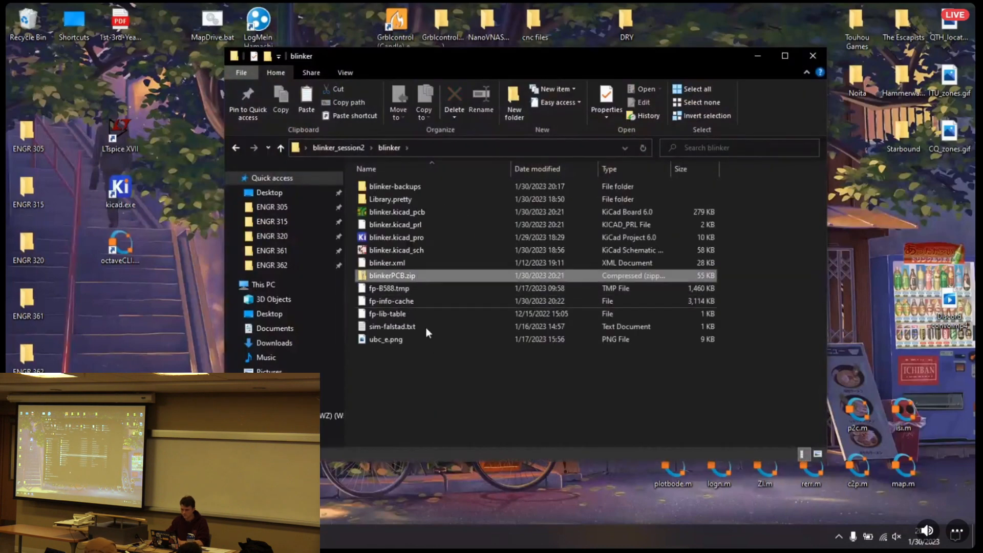
Switch to Firefox, search the web for pcbway and open the PCBWay website
left_click(66, 537)
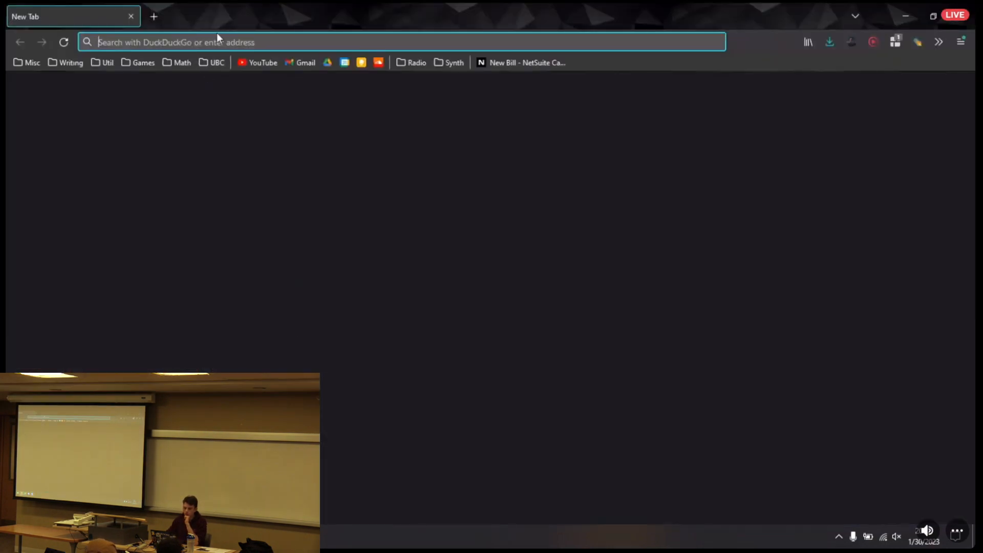
left_click(211, 40)
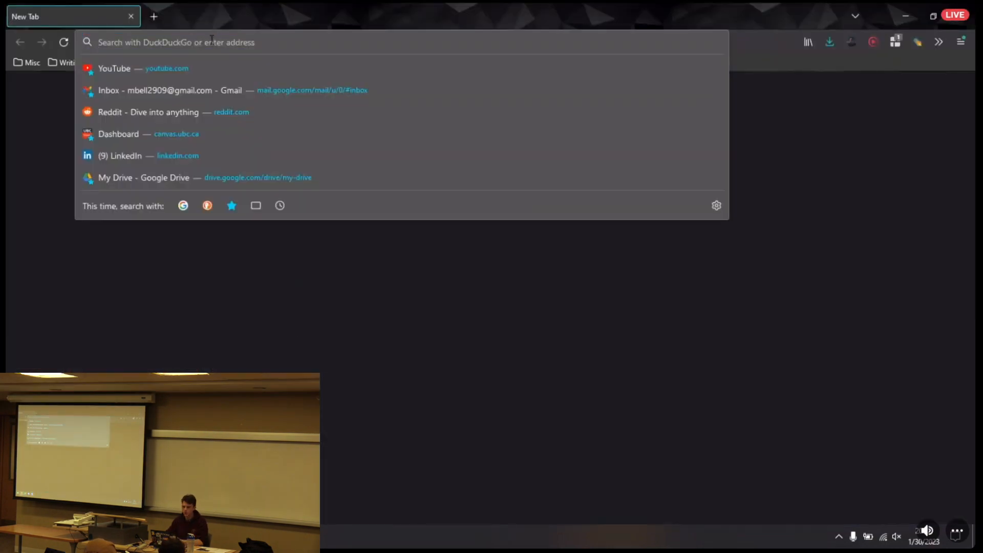
type("pcb")
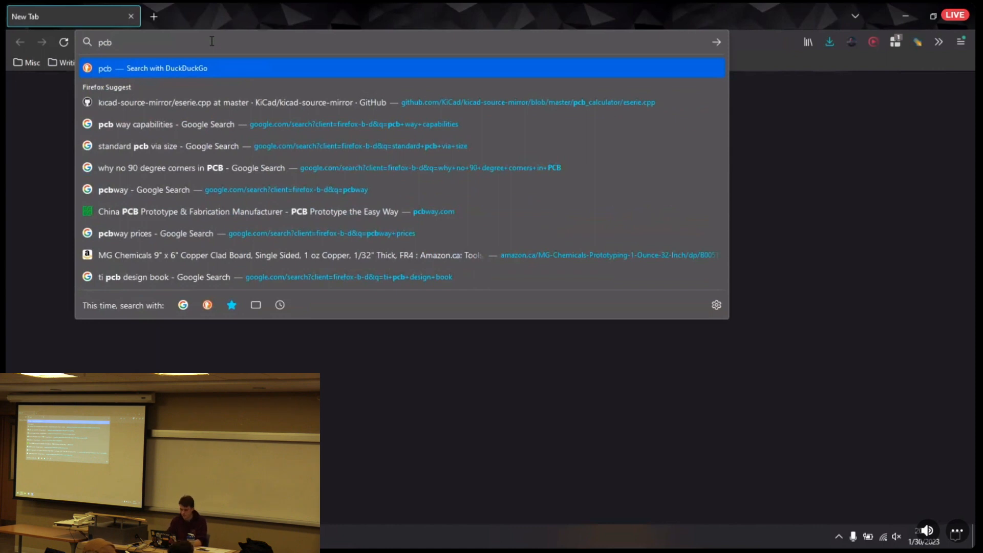
type("way")
key("Return")
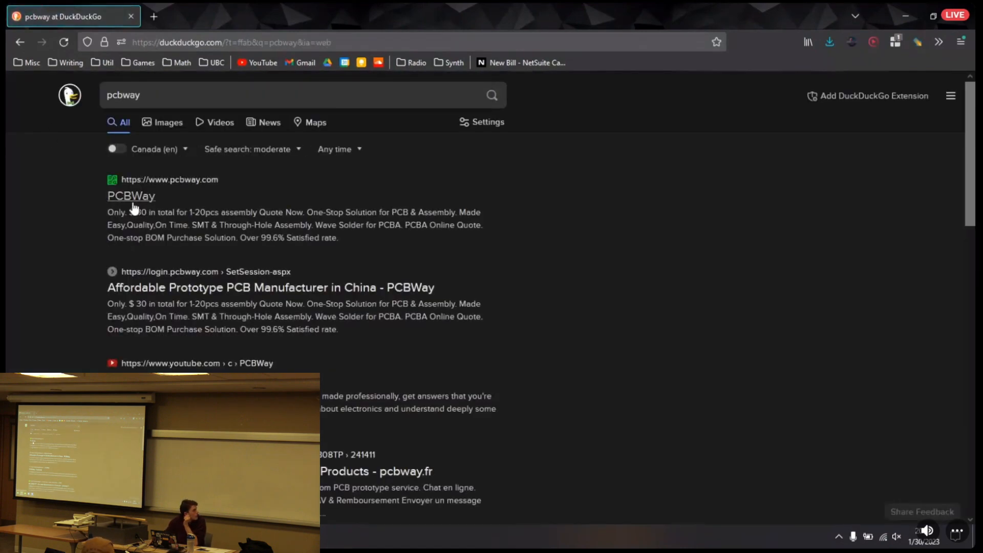
left_click(132, 200)
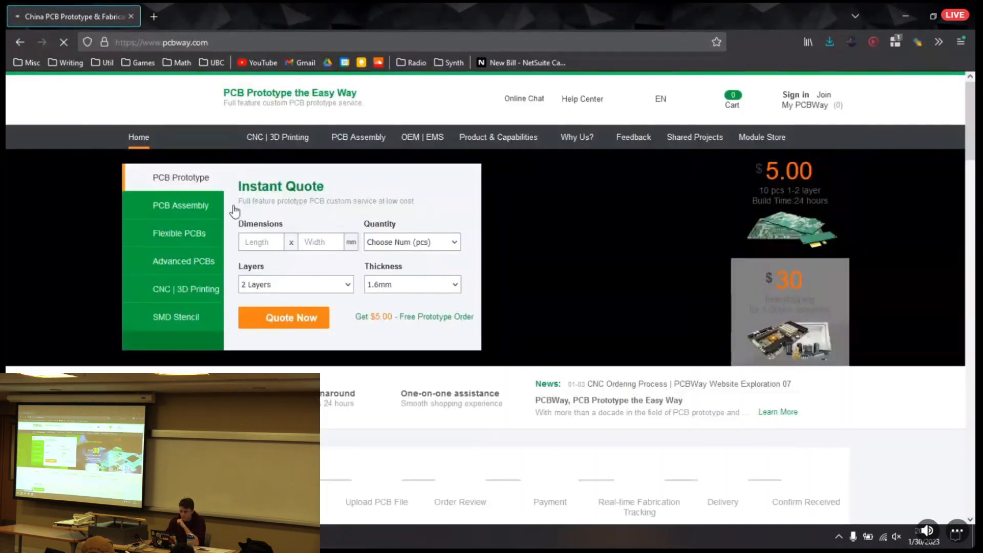
Open PCBWay's PCB instant quote and switch to the Quick-order PCB form with its Gerber file upload
left_click(214, 136)
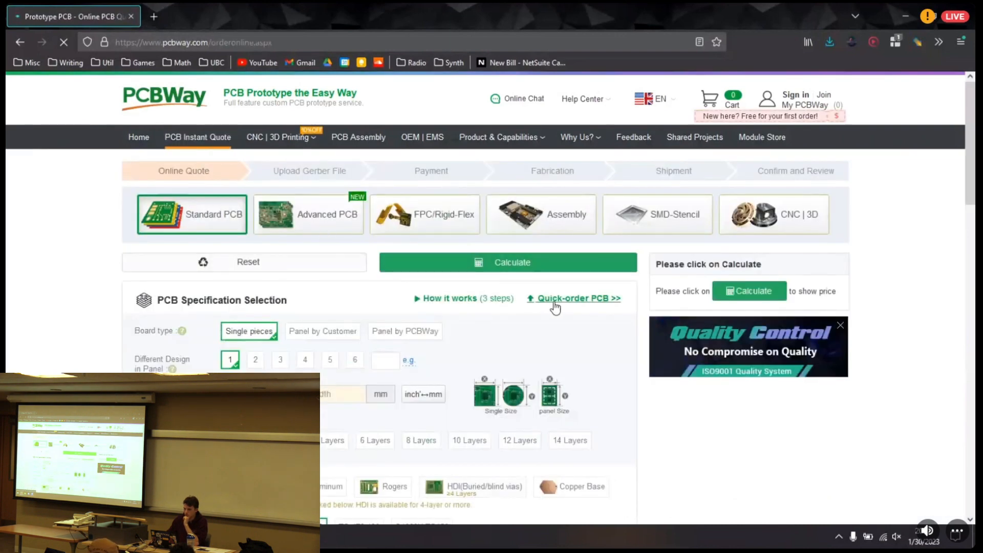
left_click(555, 301)
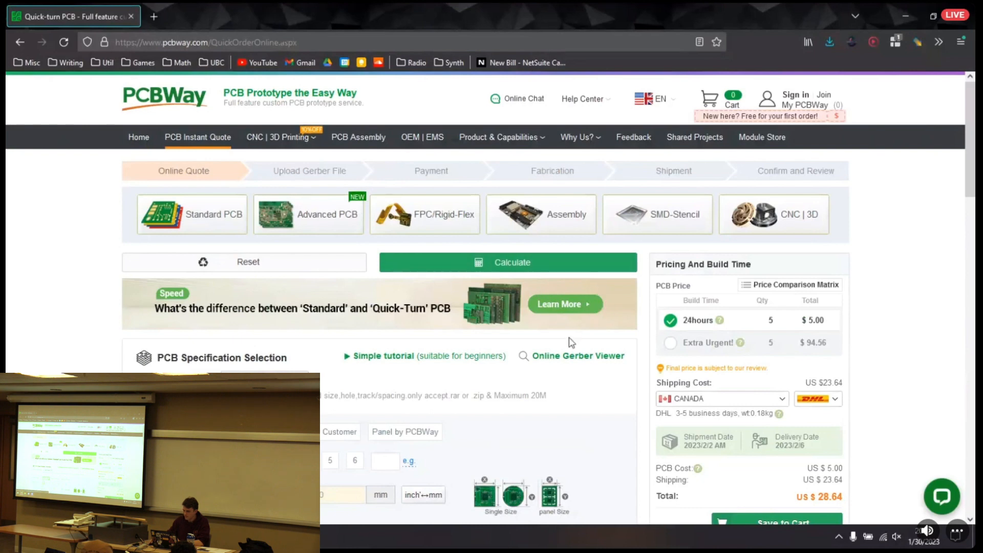
right_click(554, 376)
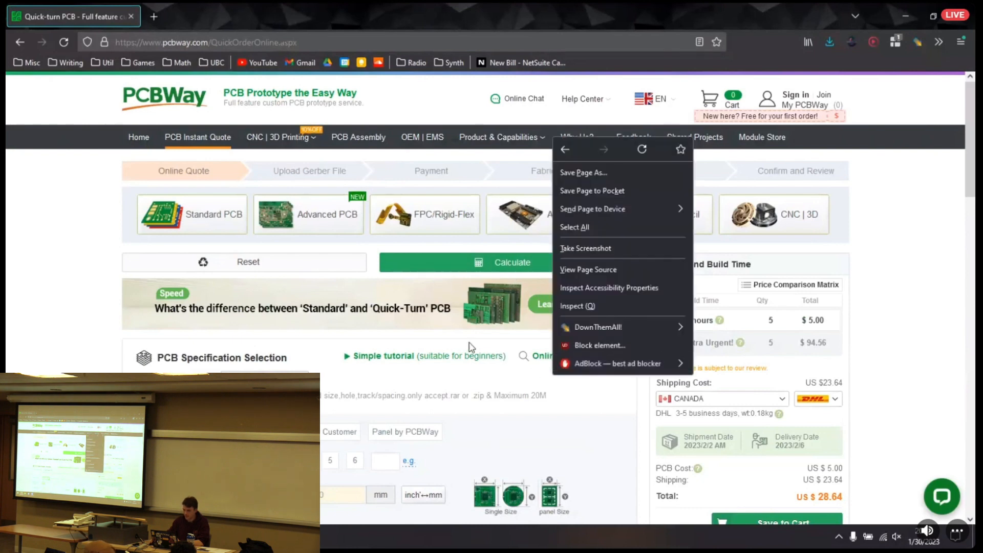
left_click(303, 369)
scroll(282, 328, "down", 2)
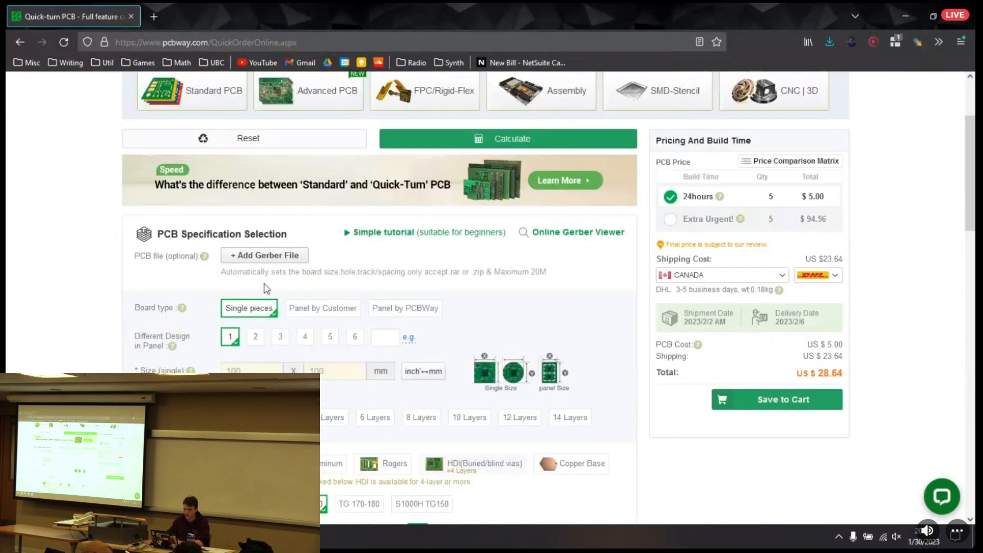
Upload blinker_gerber.zip from the KiCad Workshop 2023 blinker folder as the PCB file and review the front and back board previews
left_click(250, 259)
left_click_drag(302, 10, 706, 319)
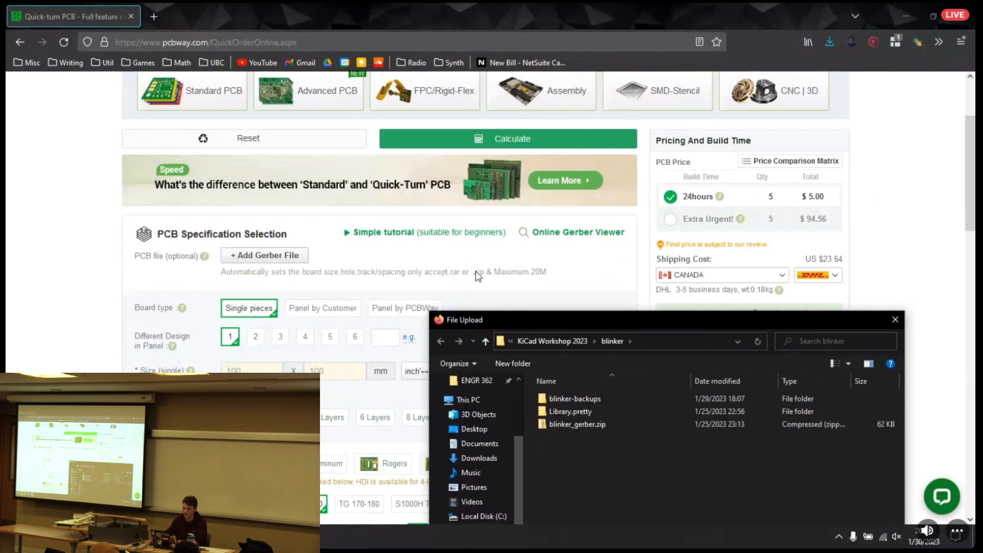
left_click_drag(613, 325, 553, 118)
left_click(517, 219)
left_click(747, 375)
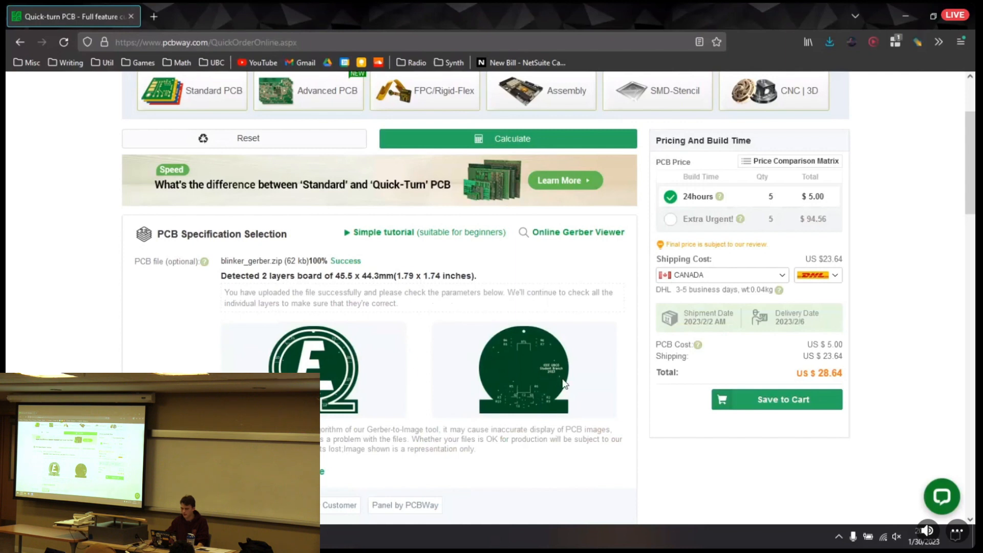
scroll(502, 343, "down", 1)
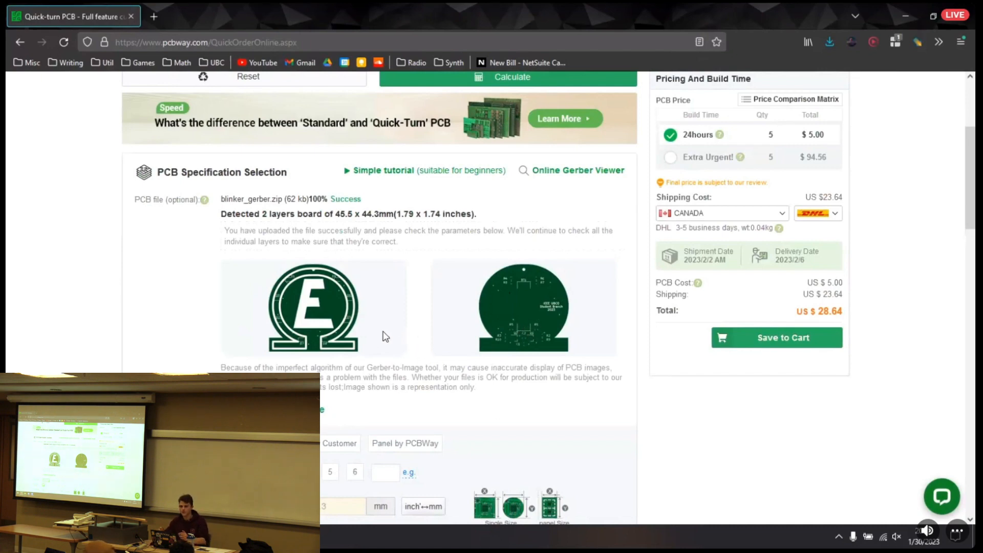
Look through the PCB specification options and check the shipping cost in the quote
scroll(417, 169, "down", 3)
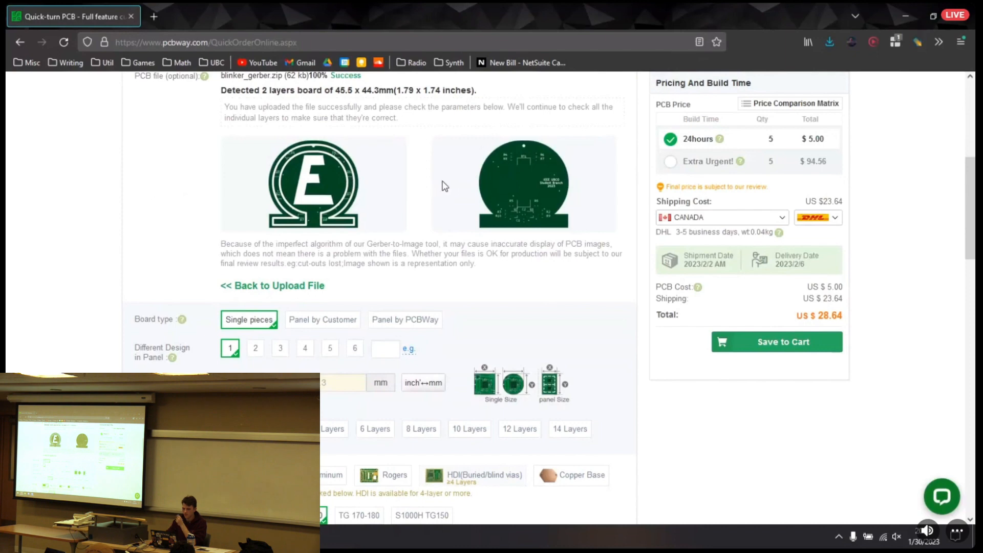
scroll(453, 192, "down", 10)
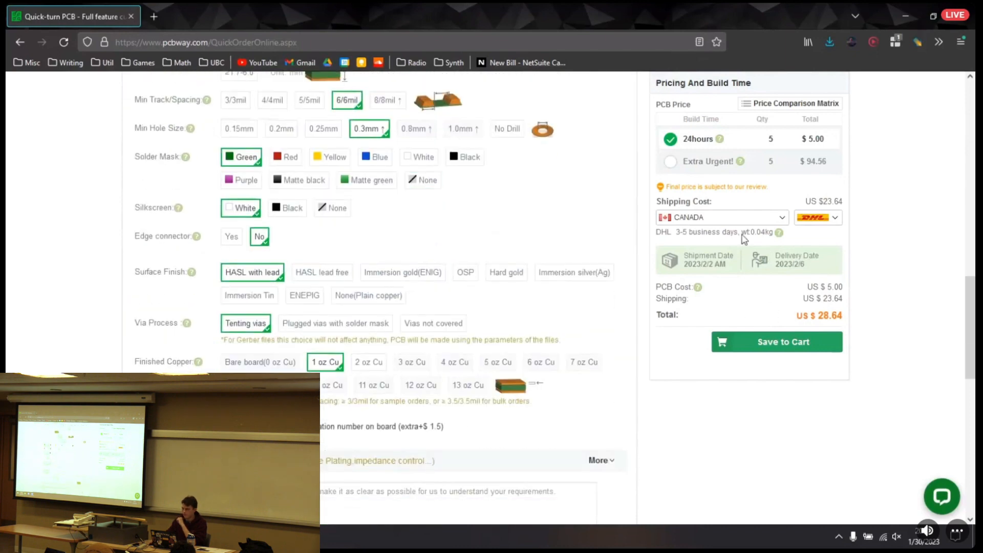
scroll(683, 249, "up", 7)
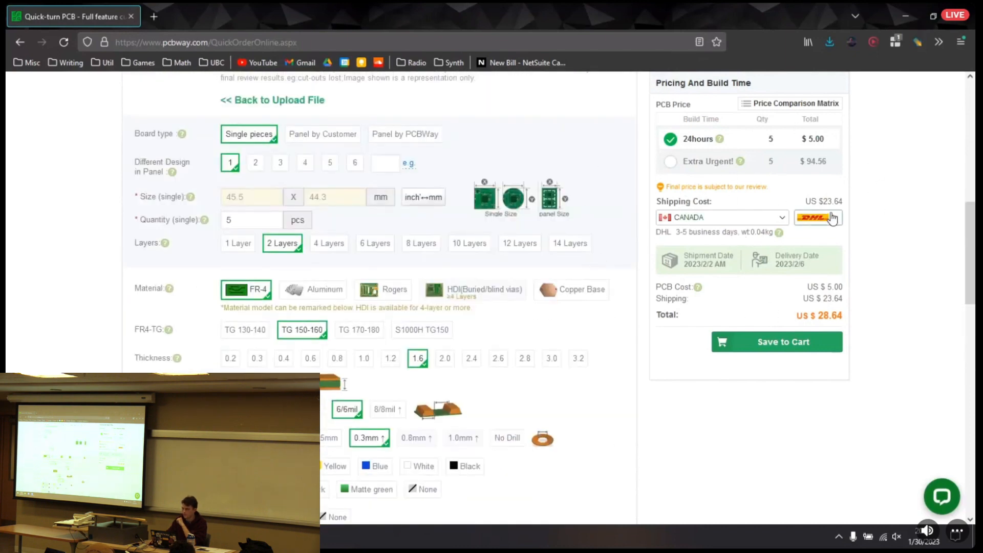
left_click_drag(819, 202, 852, 207)
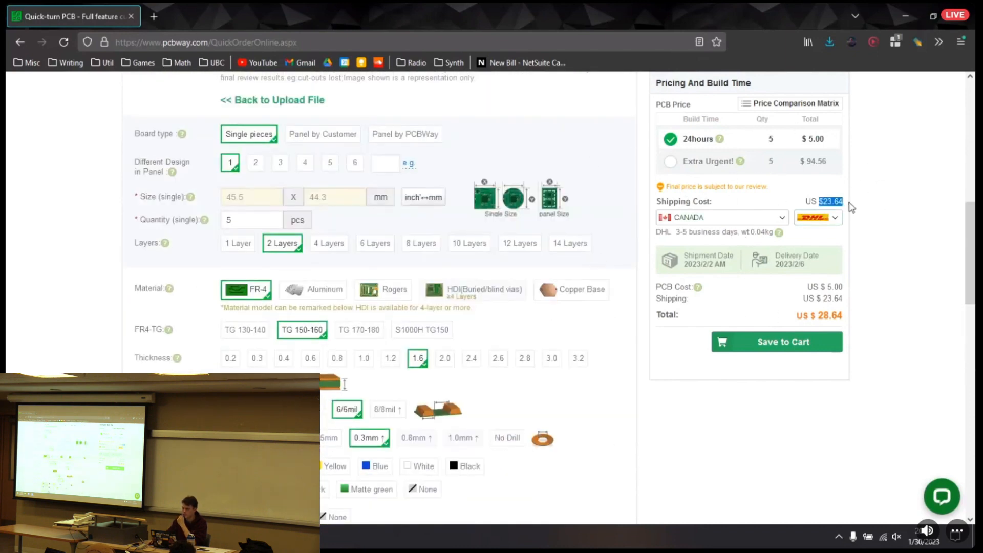
Try the Extra Urgent build time to compare its price, and switch the quote back to 24hours
left_click(744, 218)
left_click(676, 136)
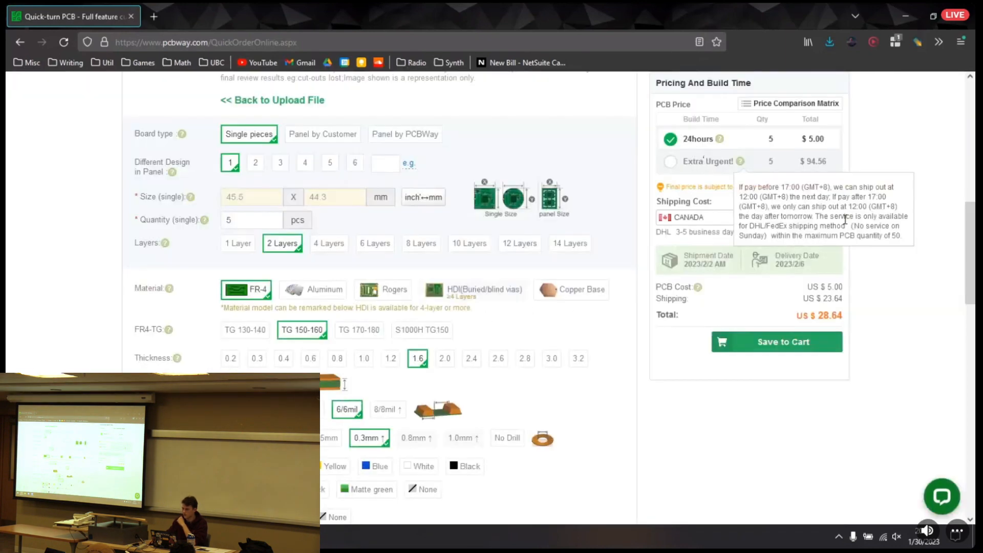
left_click(670, 163)
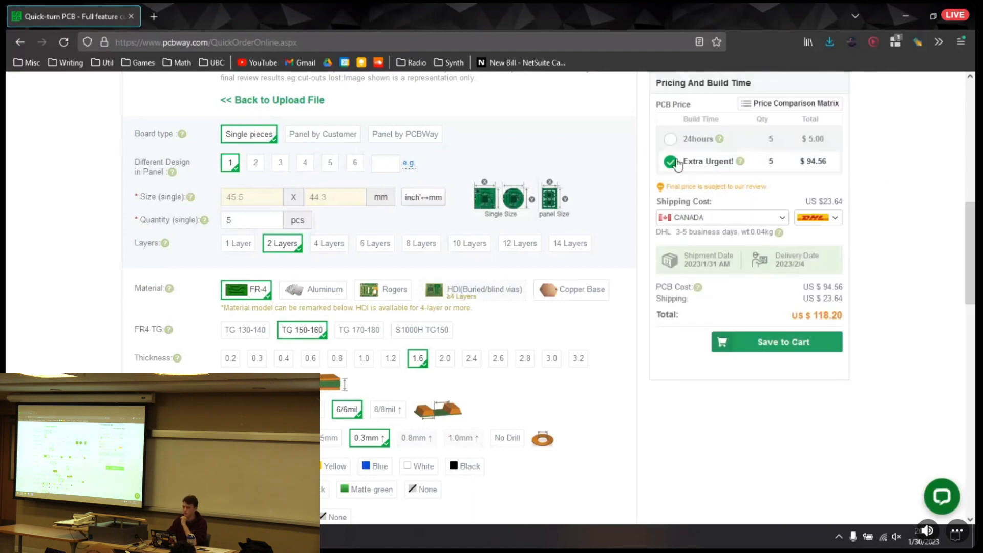
left_click(671, 141)
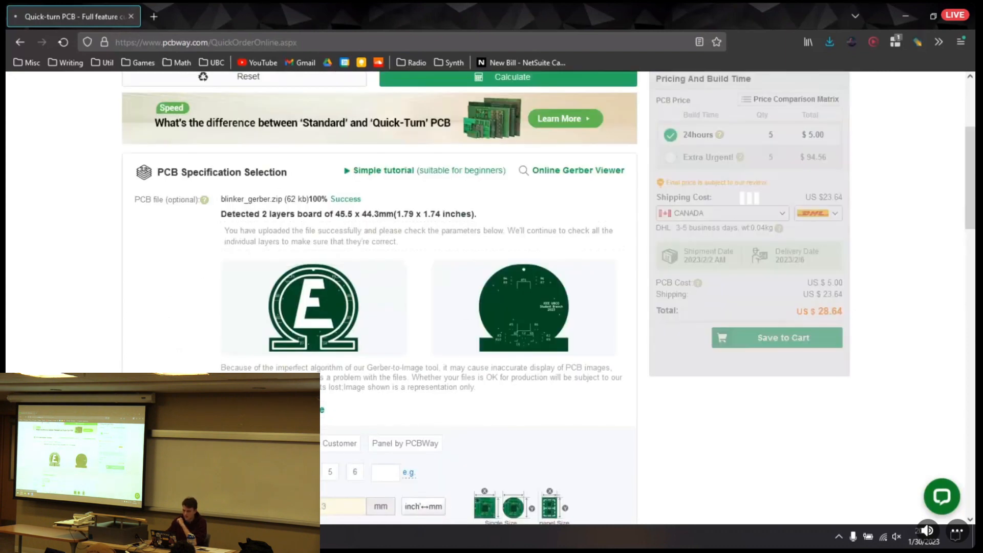
Reset the quote form and upload blinker_gerber.zip again from the blinker folder of KiCad Workshop 2023 in 9. MLRC Hackerspace
left_click(201, 76)
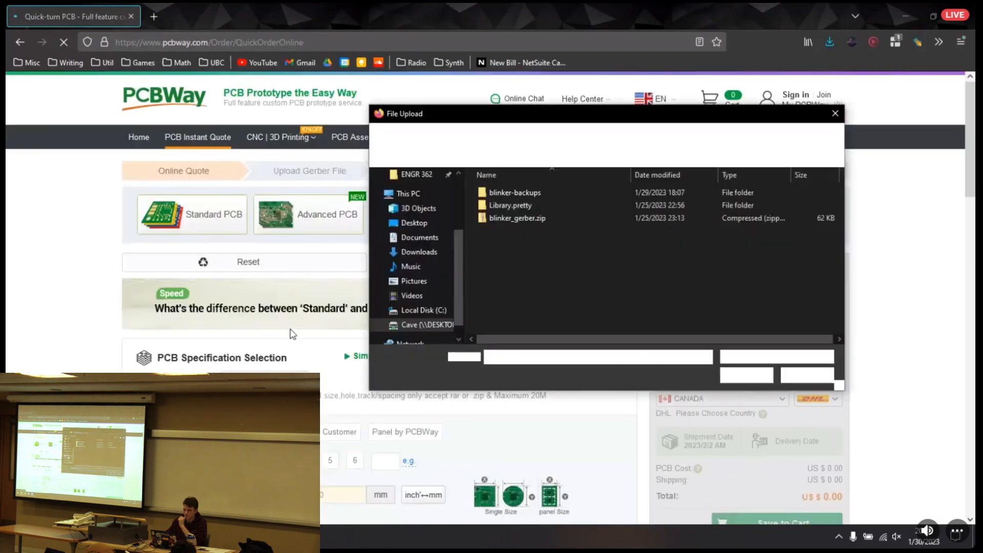
left_click(422, 326)
scroll(525, 277, "down", 3)
double_click(517, 250)
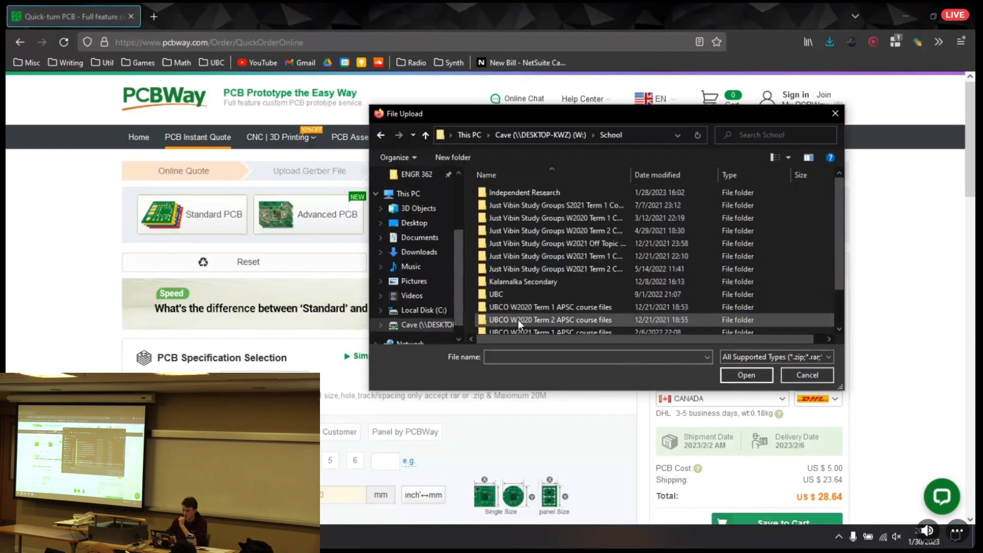
scroll(537, 274, "down", 1)
double_click(549, 314)
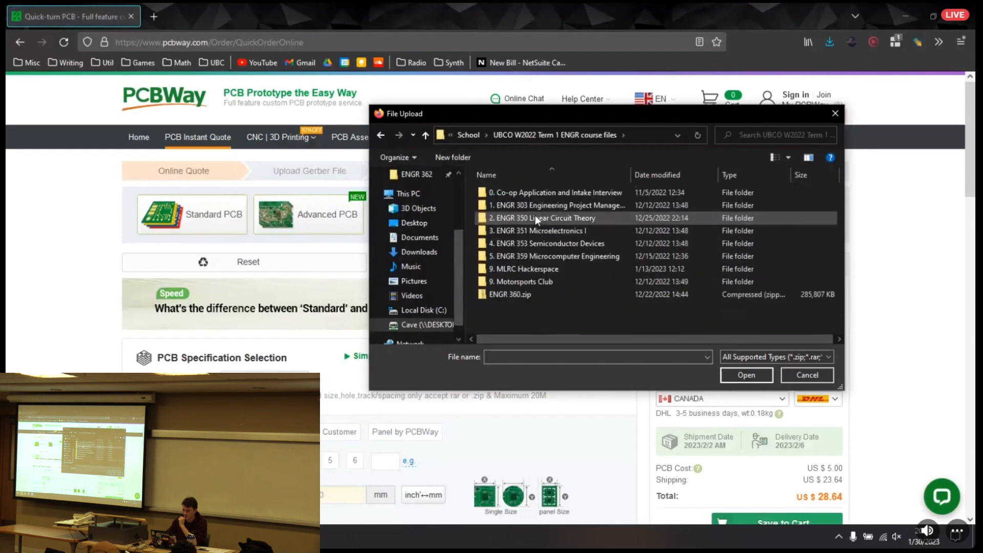
key("Return")
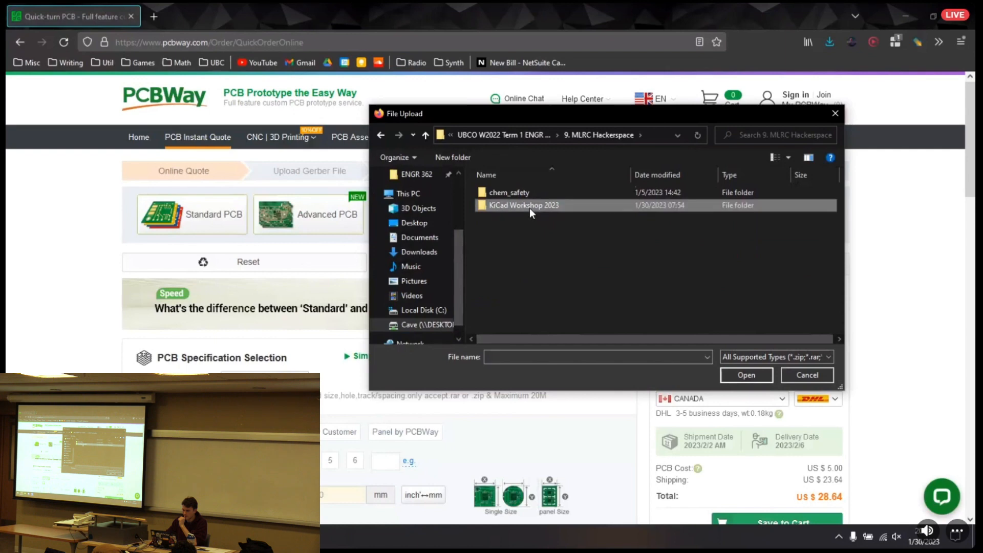
double_click(530, 208)
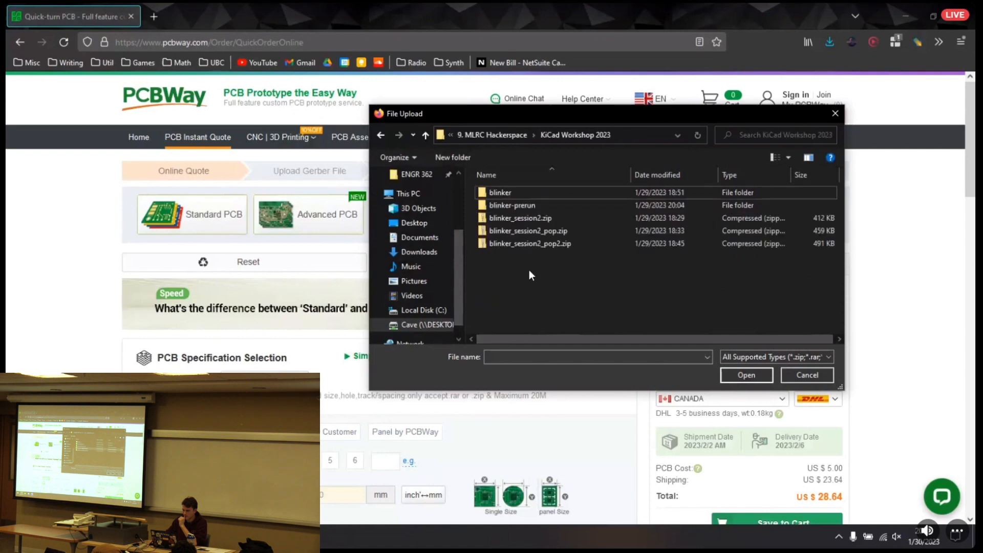
double_click(519, 192)
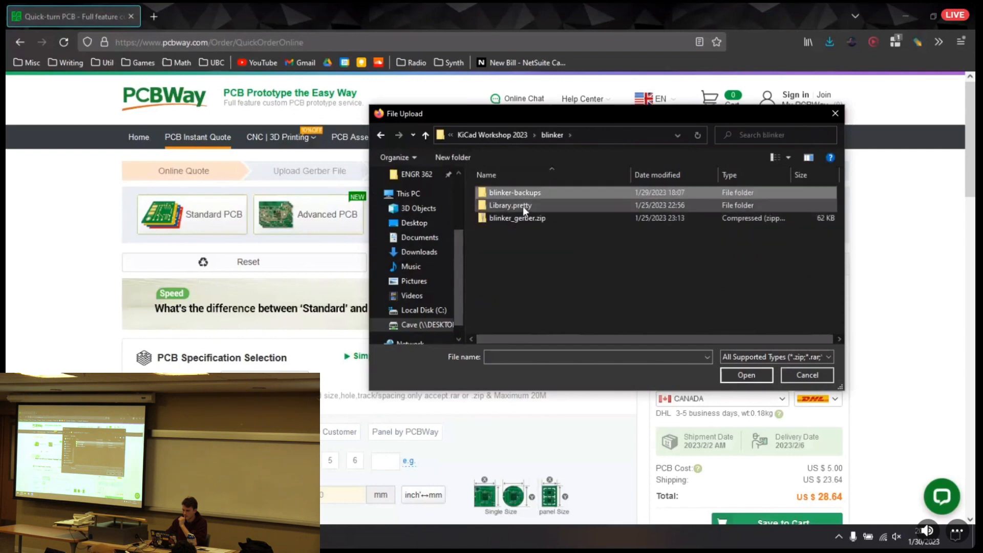
left_click(517, 216)
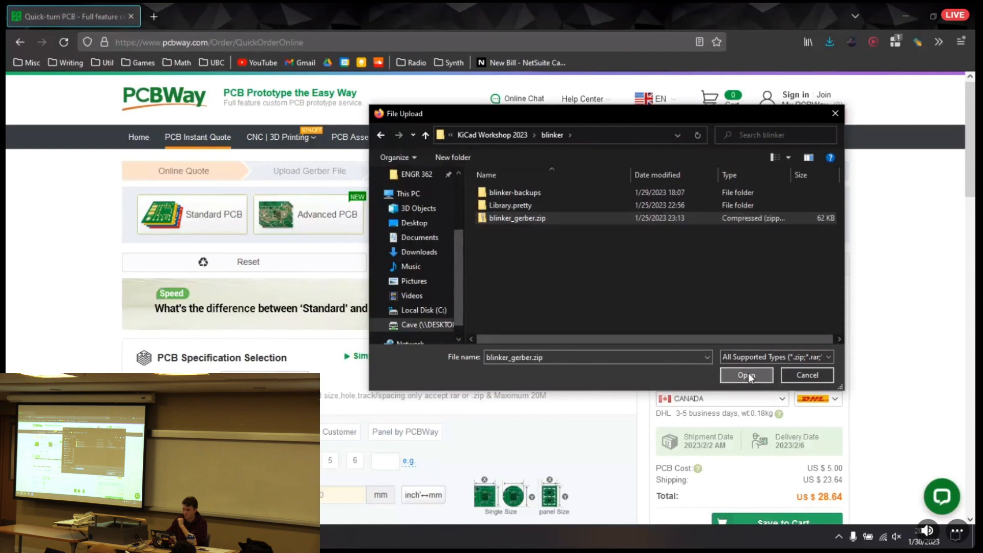
left_click(747, 374)
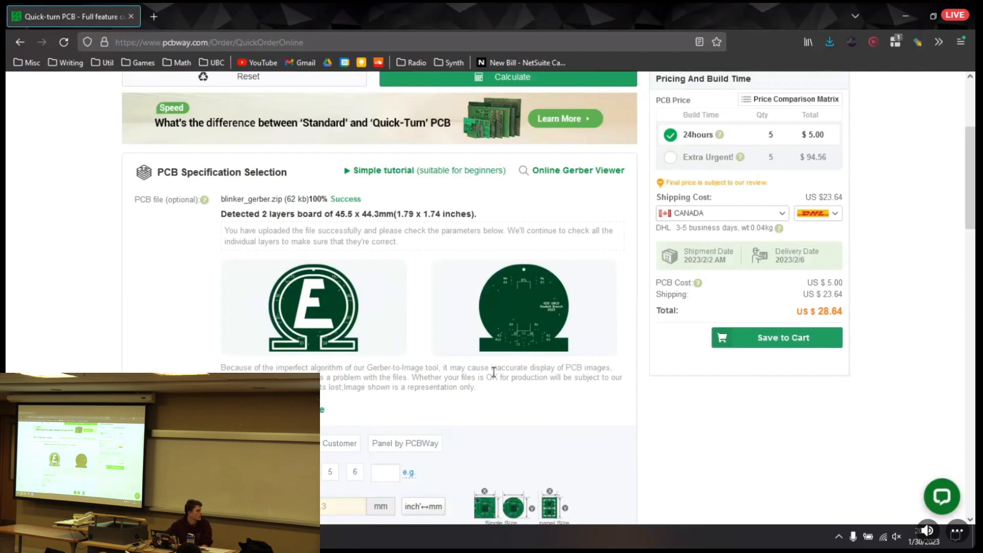
Check the board specifications and set the solder mask color to Red
scroll(493, 369, "down", 3)
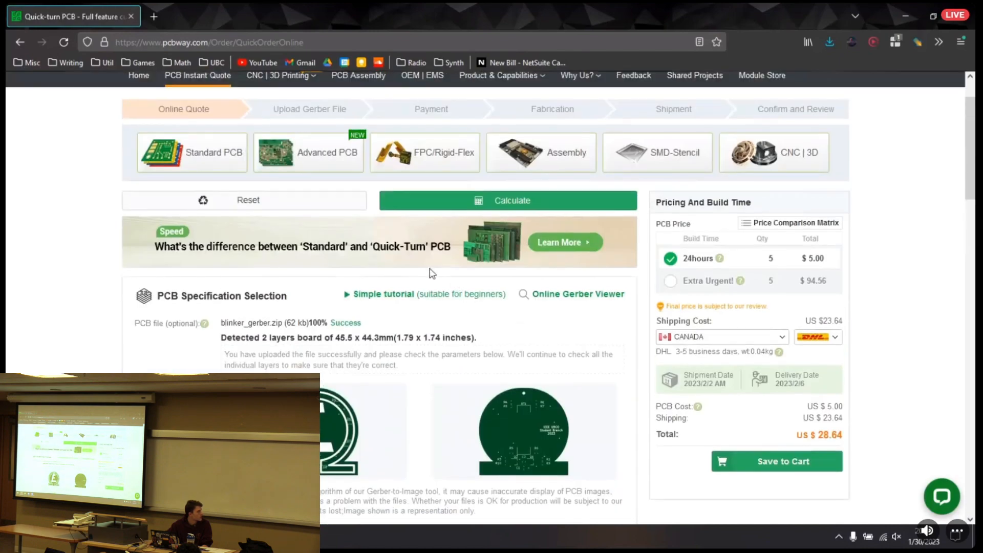
scroll(499, 353, "down", 5)
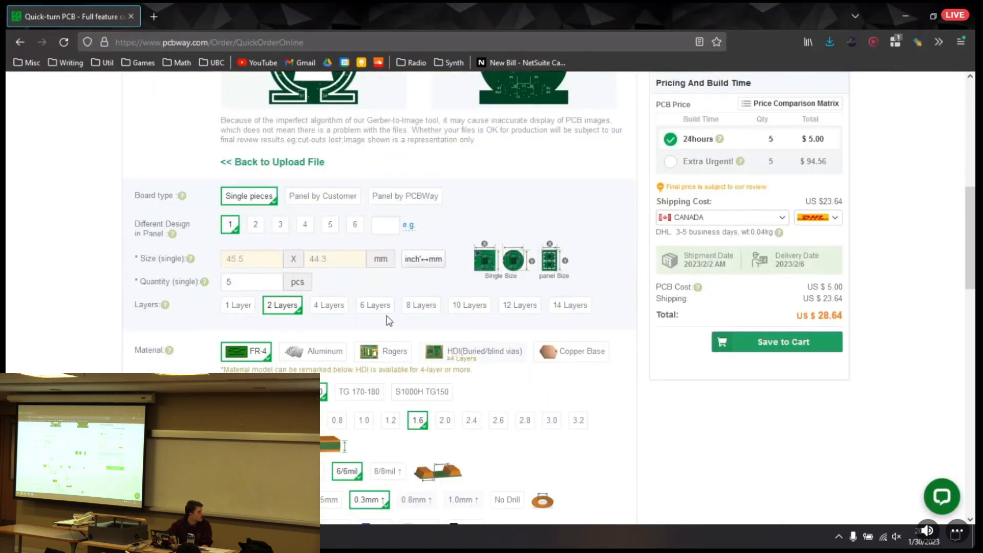
scroll(324, 339, "down", 1)
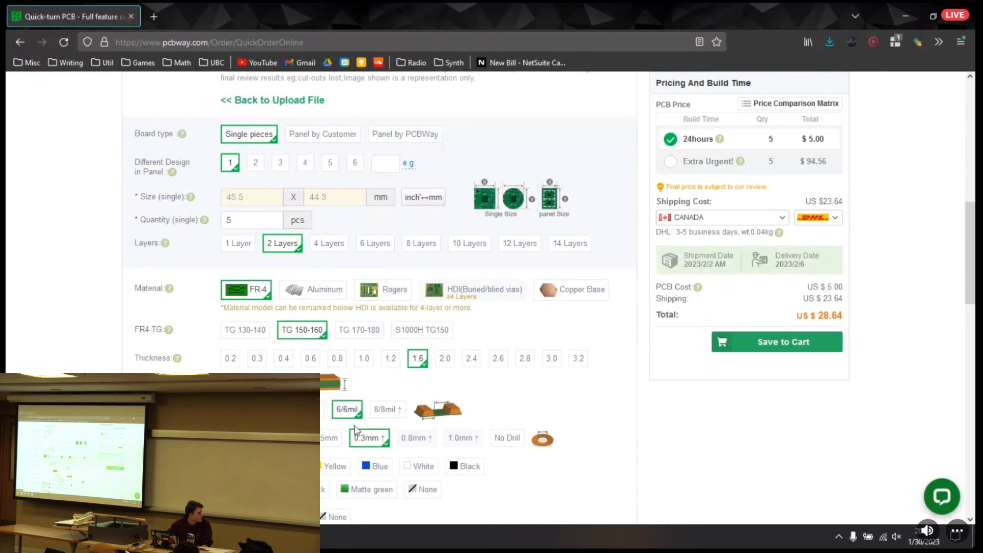
scroll(356, 430, "down", 1)
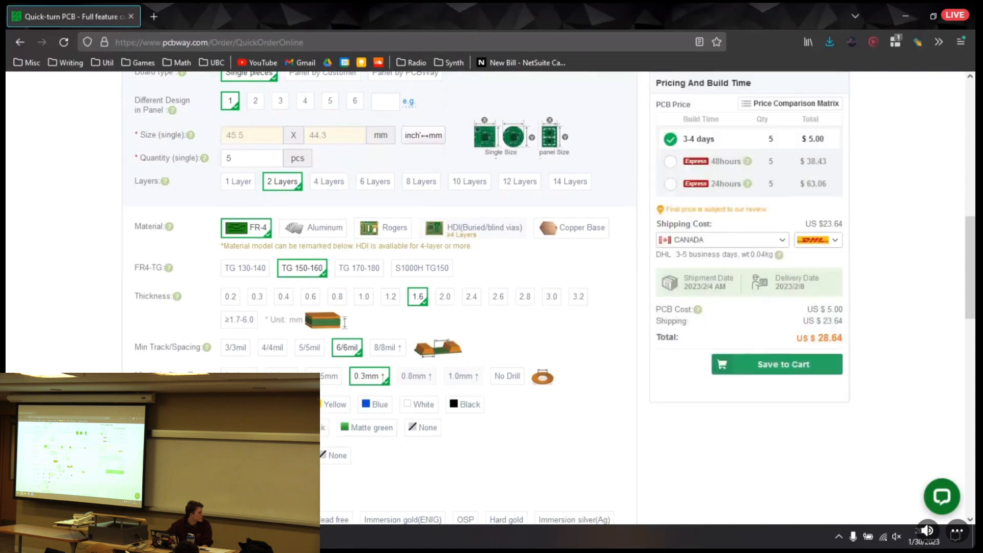
scroll(286, 327, "down", 2)
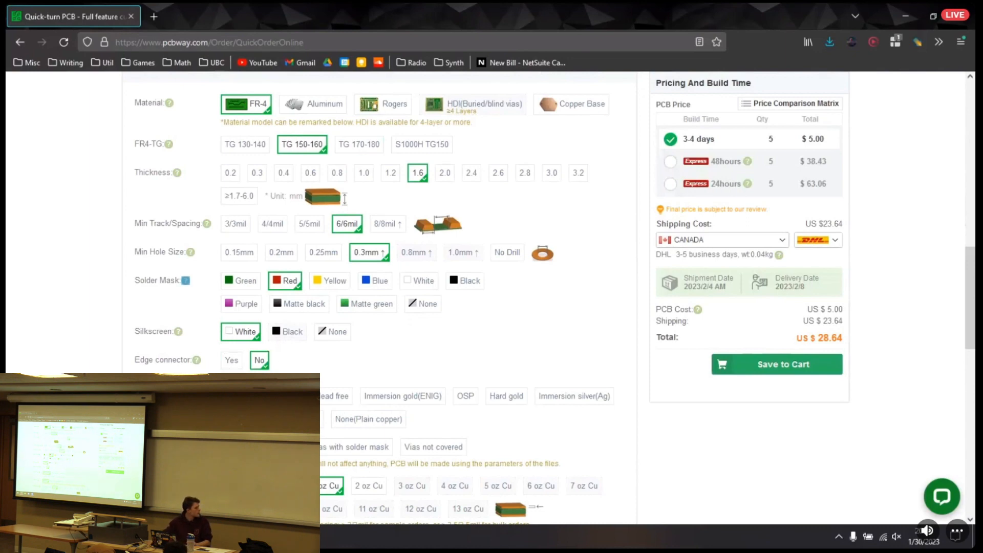
scroll(275, 338, "down", 1)
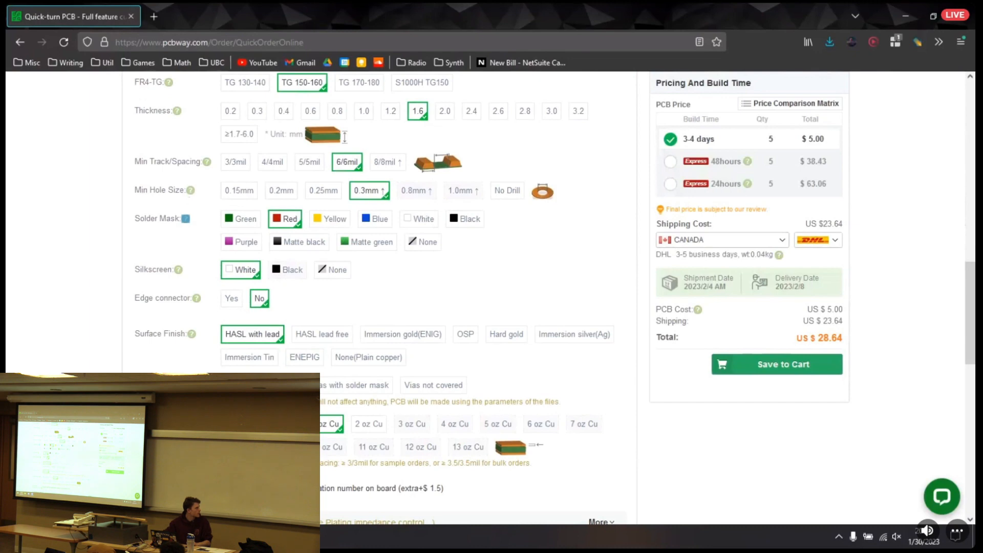
Add an SMD-Stencil to the PCB order and review its options and the updated pricing
scroll(374, 297, "down", 2)
scroll(492, 328, "down", 2)
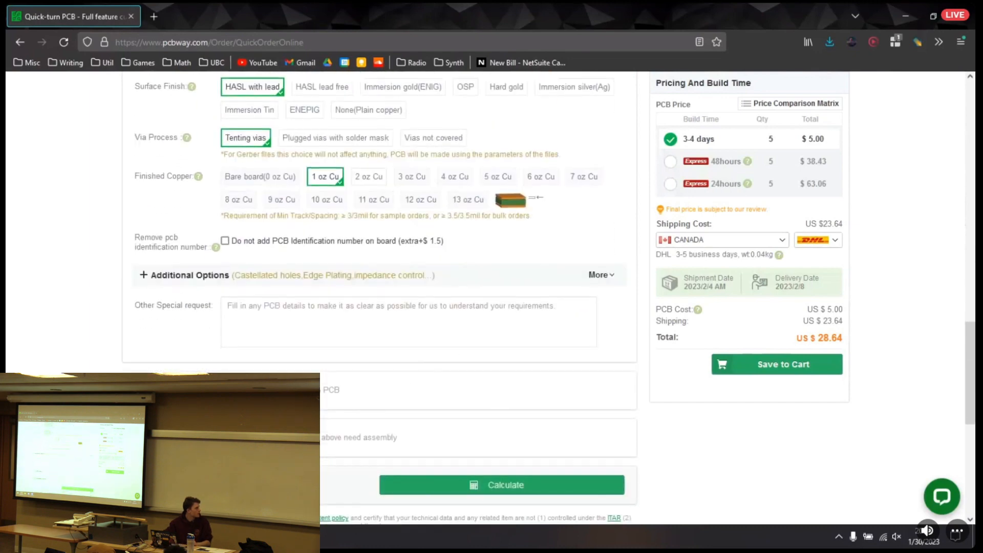
left_click(545, 486)
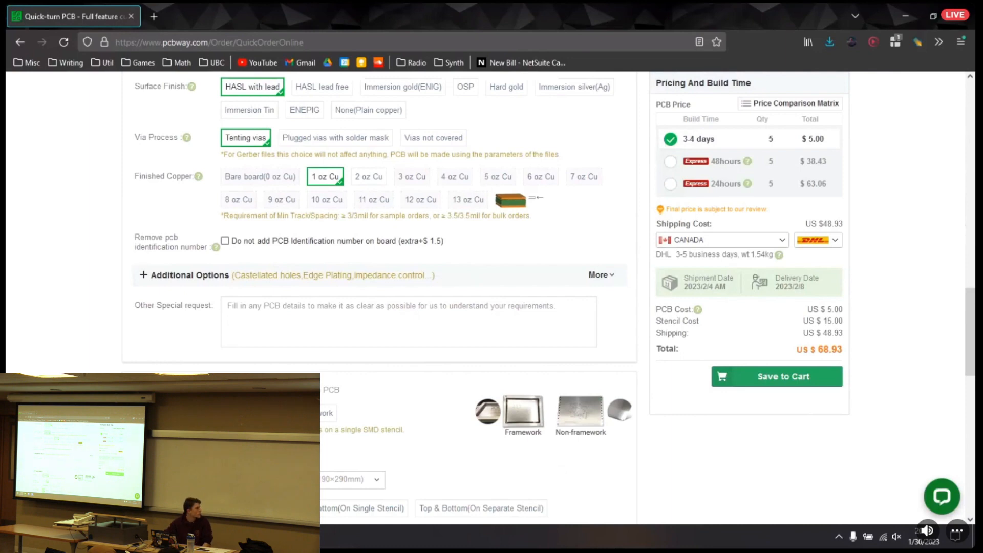
scroll(527, 468, "down", 5)
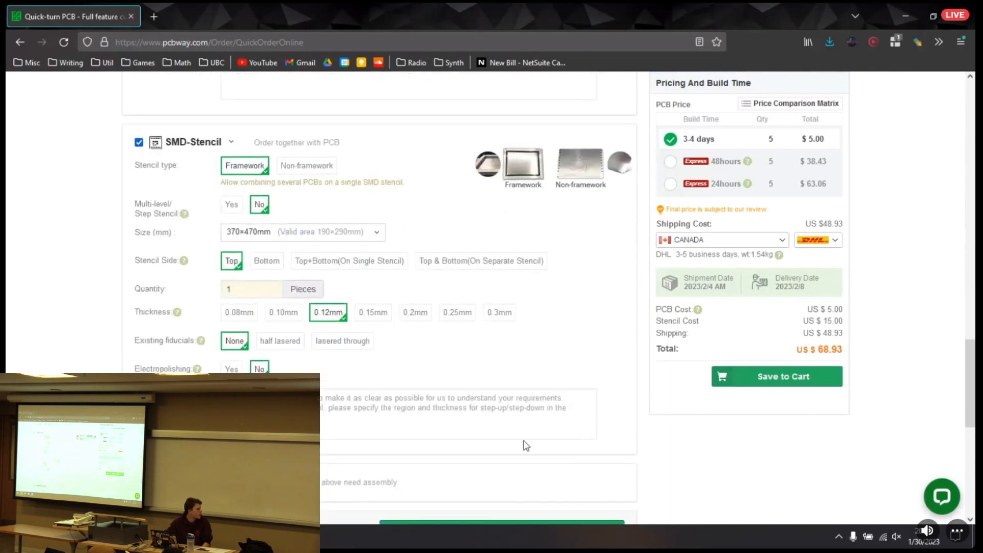
scroll(525, 436, "up", 15)
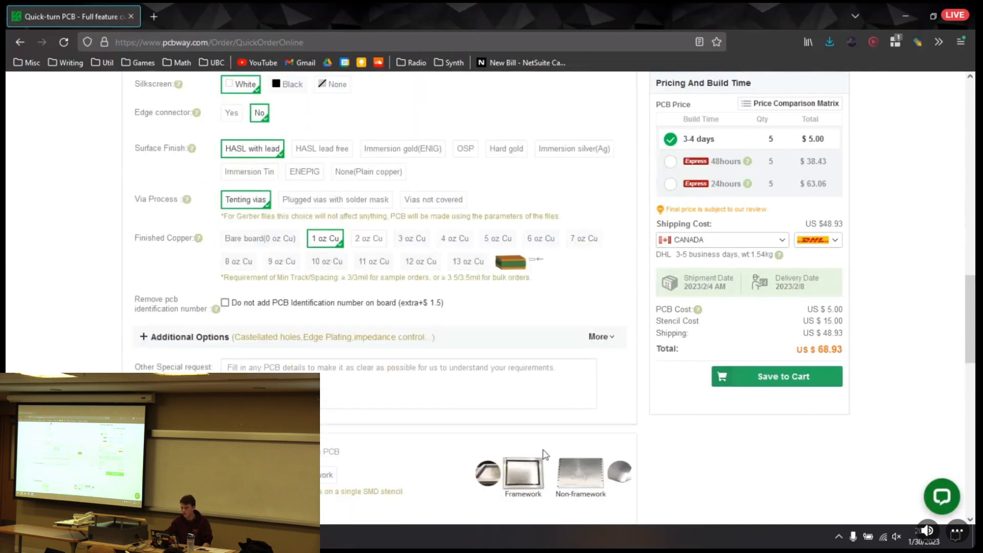
scroll(543, 454, "up", 10)
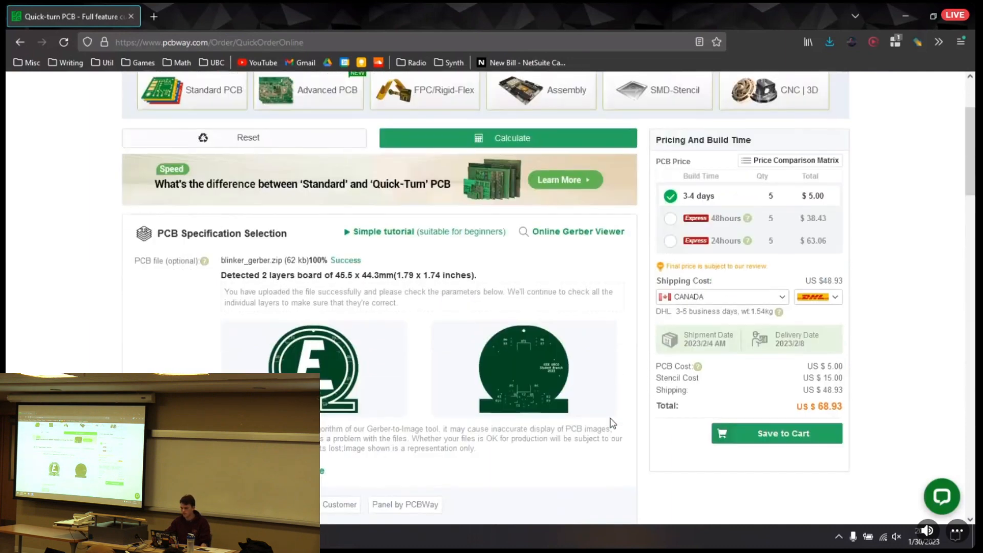